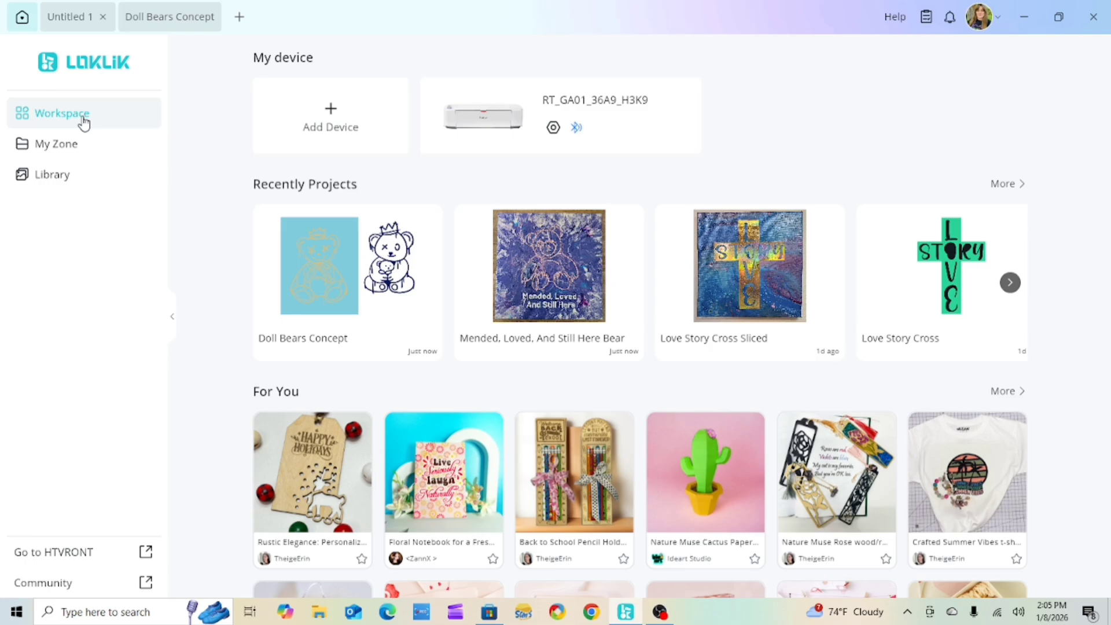
# - Browse through the Recently Projects carousel in the workspace
pyautogui.click(1010, 283)
pyautogui.click(1010, 283)
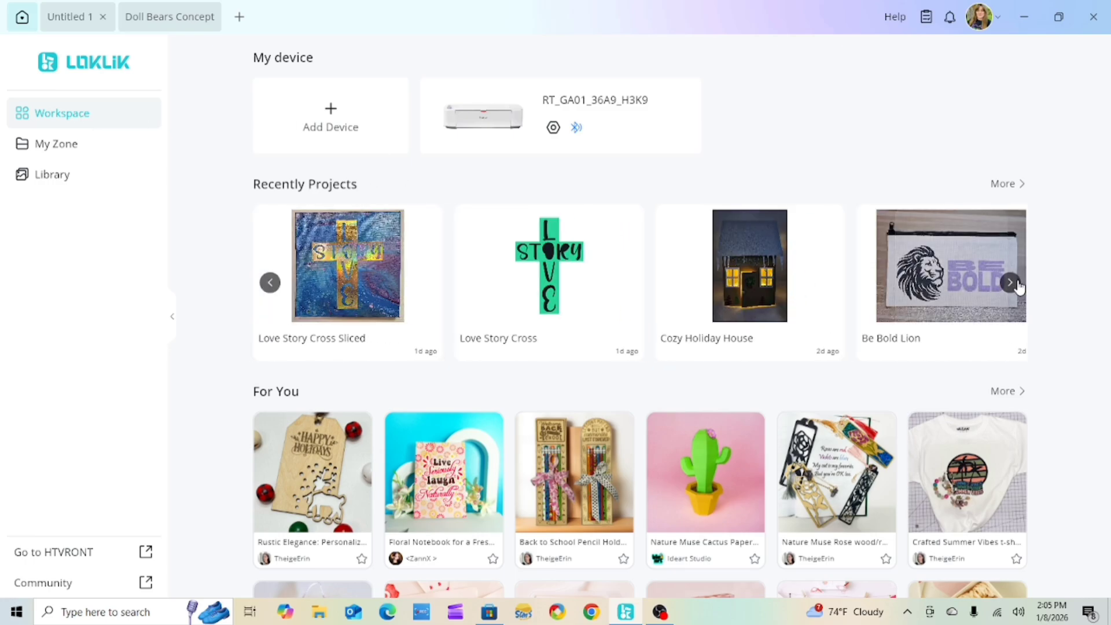
pyautogui.click(1014, 285)
pyautogui.click(1014, 285)
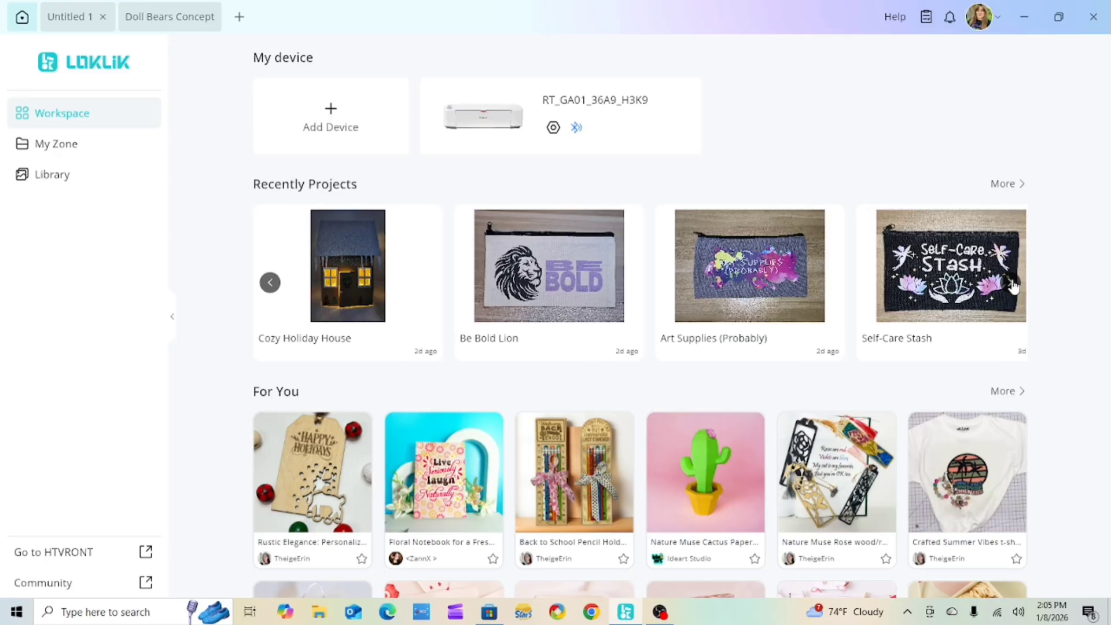
pyautogui.click(1012, 283)
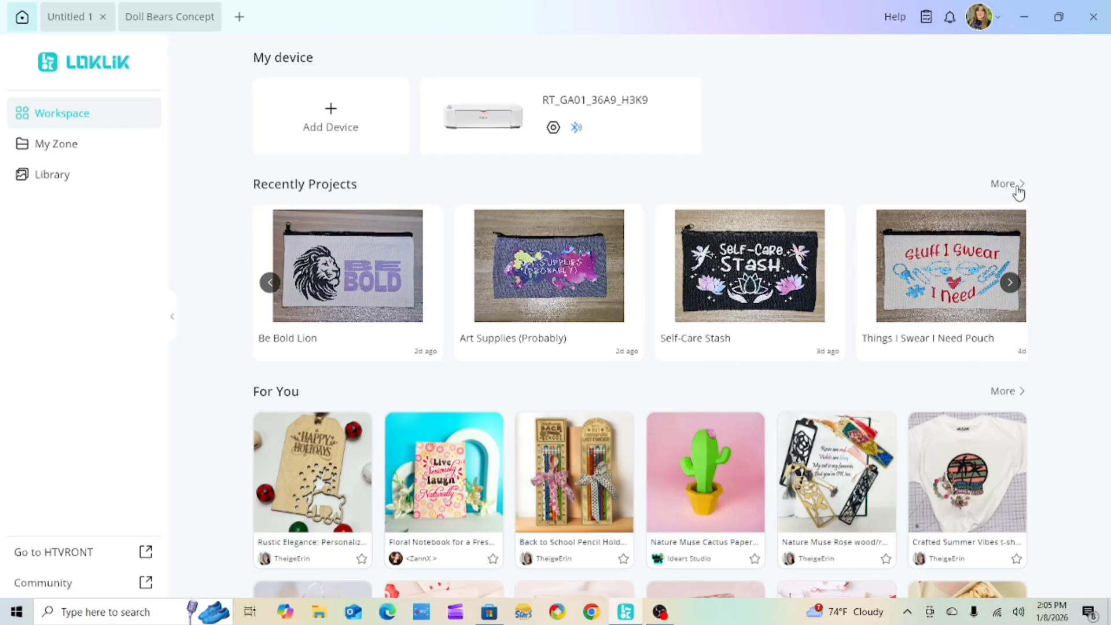
# - Open the full list of project folders, collapse AI Collection and view the favorite images
pyautogui.click(1009, 185)
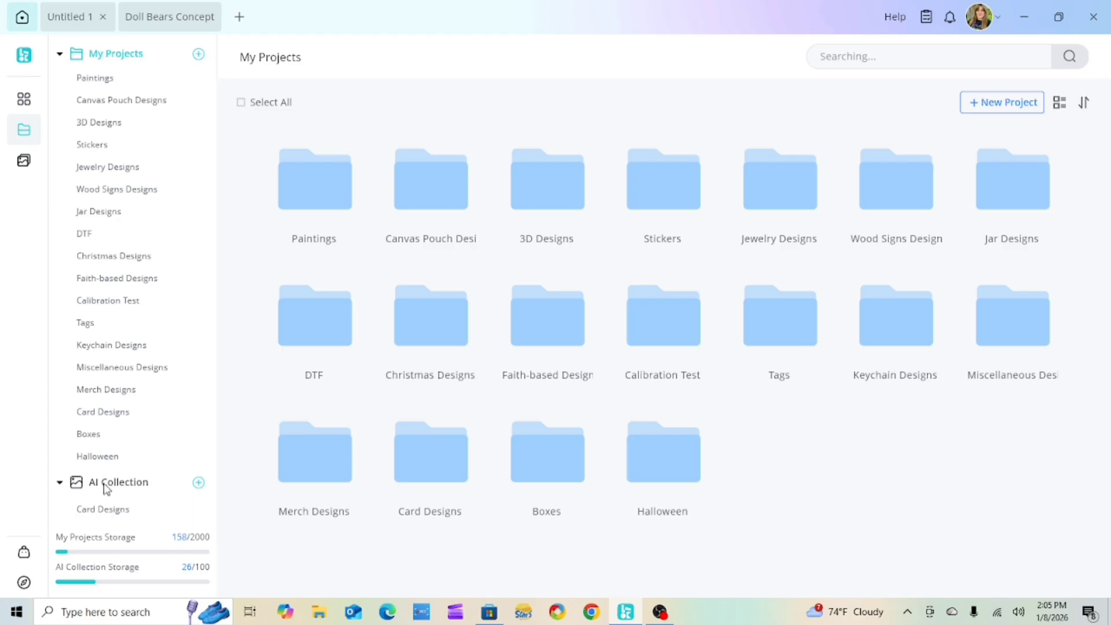
pyautogui.click(60, 484)
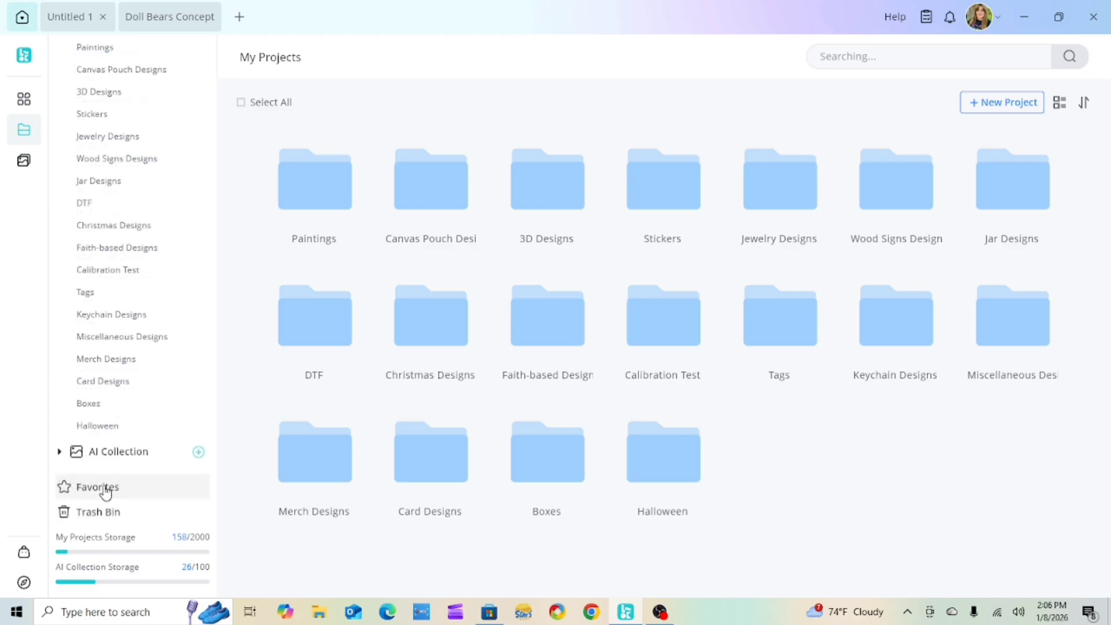
pyautogui.click(105, 492)
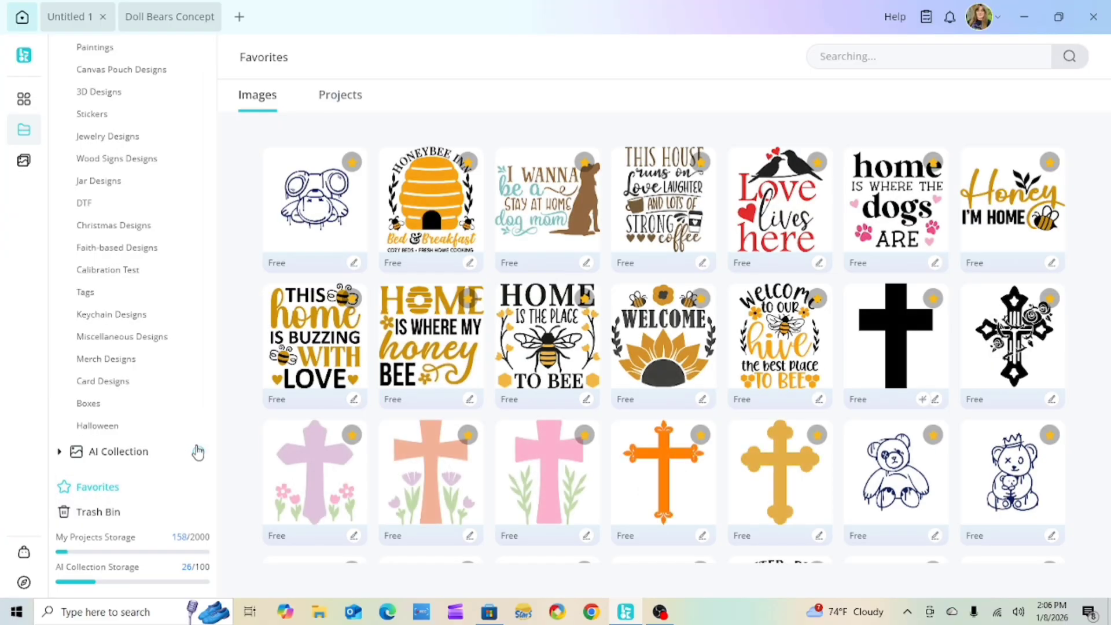
# - Expand AI Collection and view its Card Designs, Merch Graphics, Typography, Special Occasion and Pit Bulls folders
pyautogui.click(59, 452)
pyautogui.scroll(-2, 122, 466)
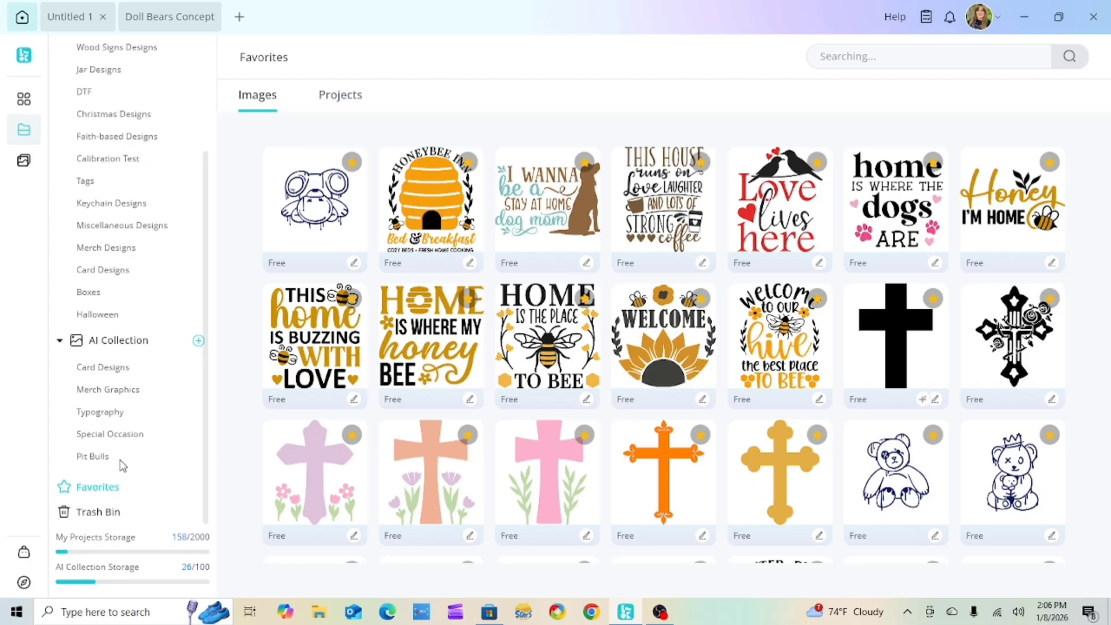
pyautogui.click(118, 377)
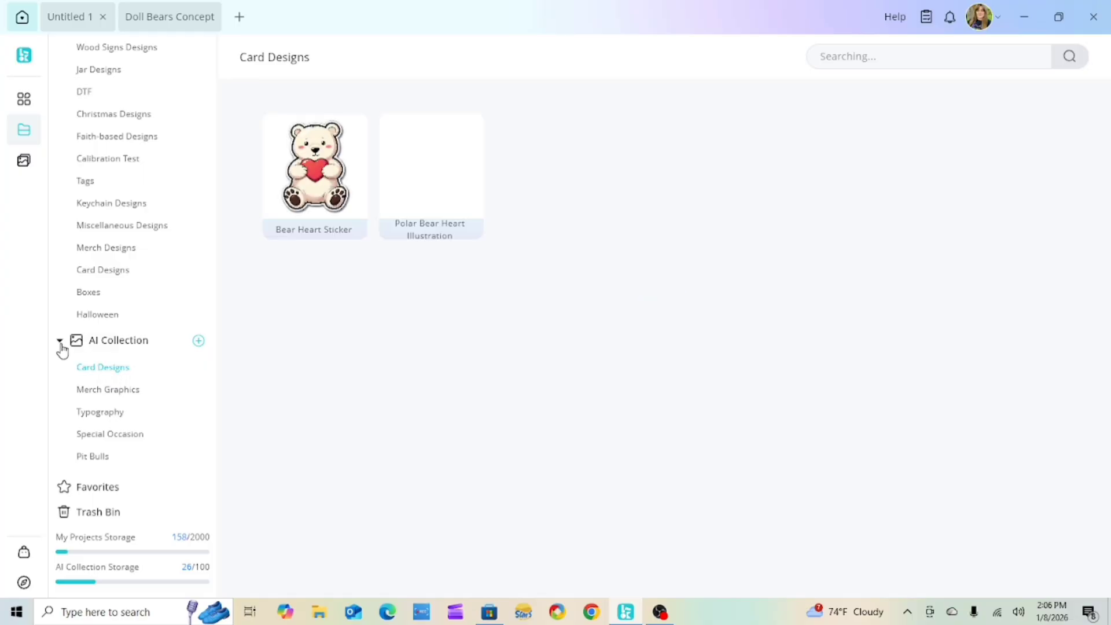
pyautogui.click(112, 392)
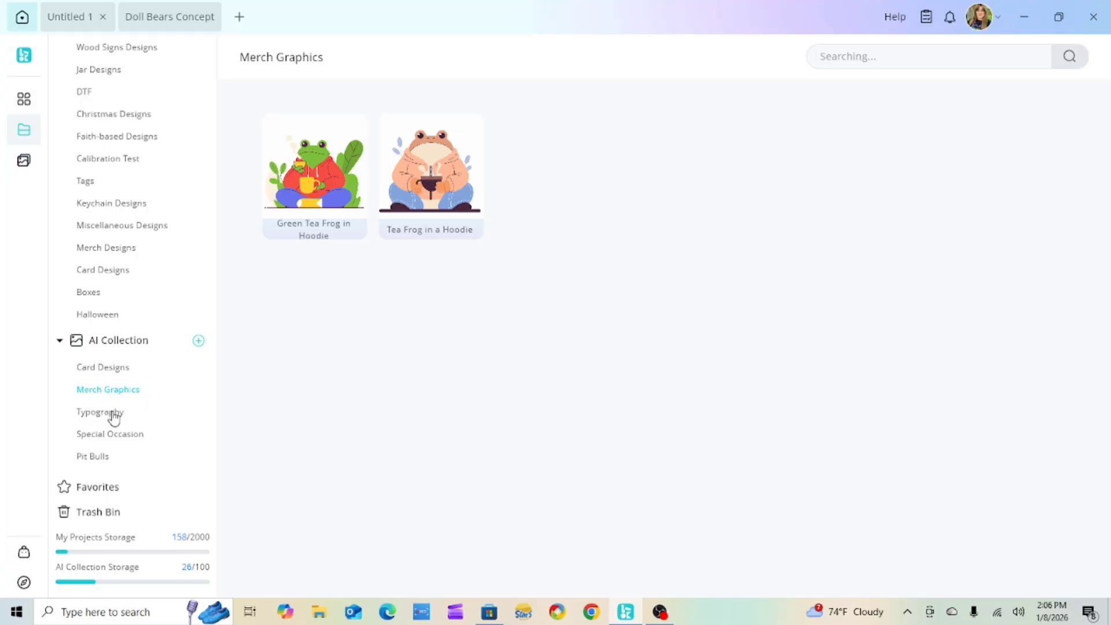
pyautogui.click(113, 414)
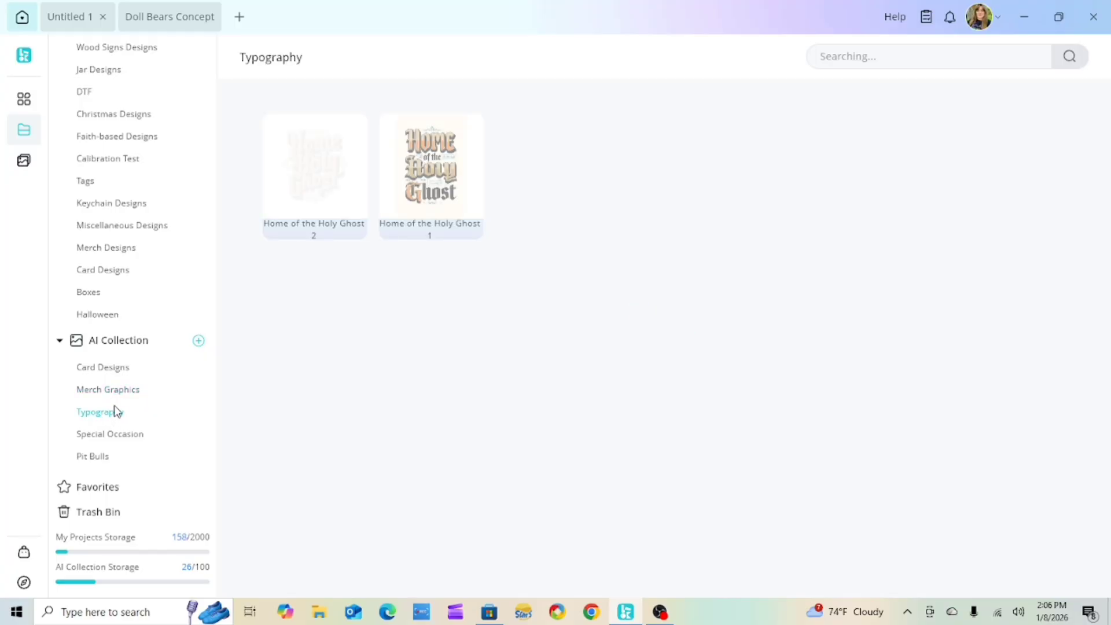
pyautogui.click(107, 438)
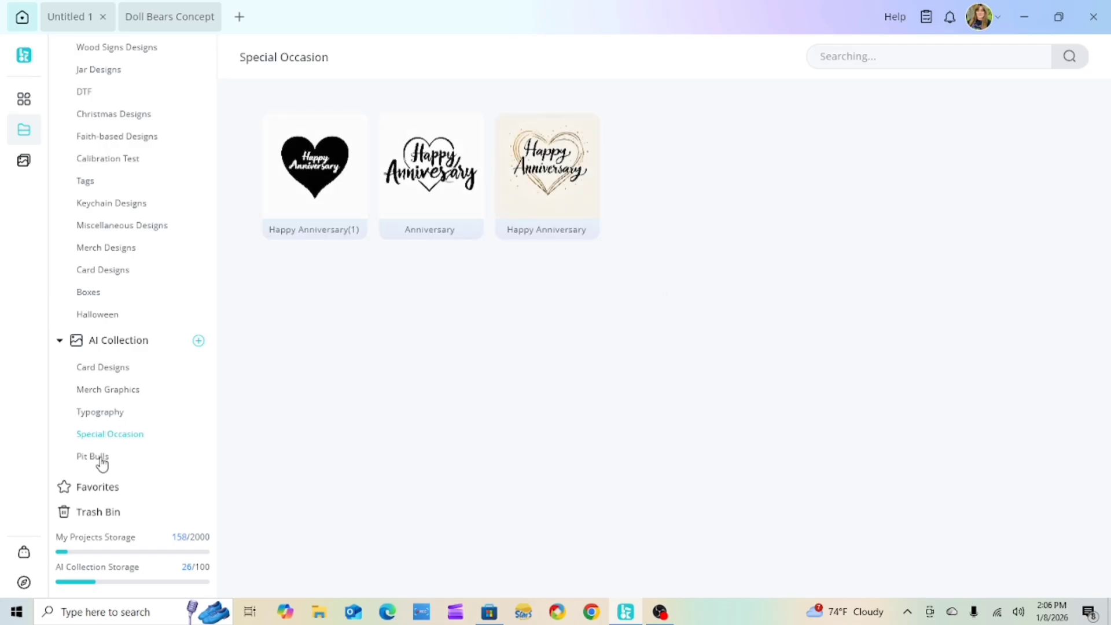
pyautogui.click(102, 463)
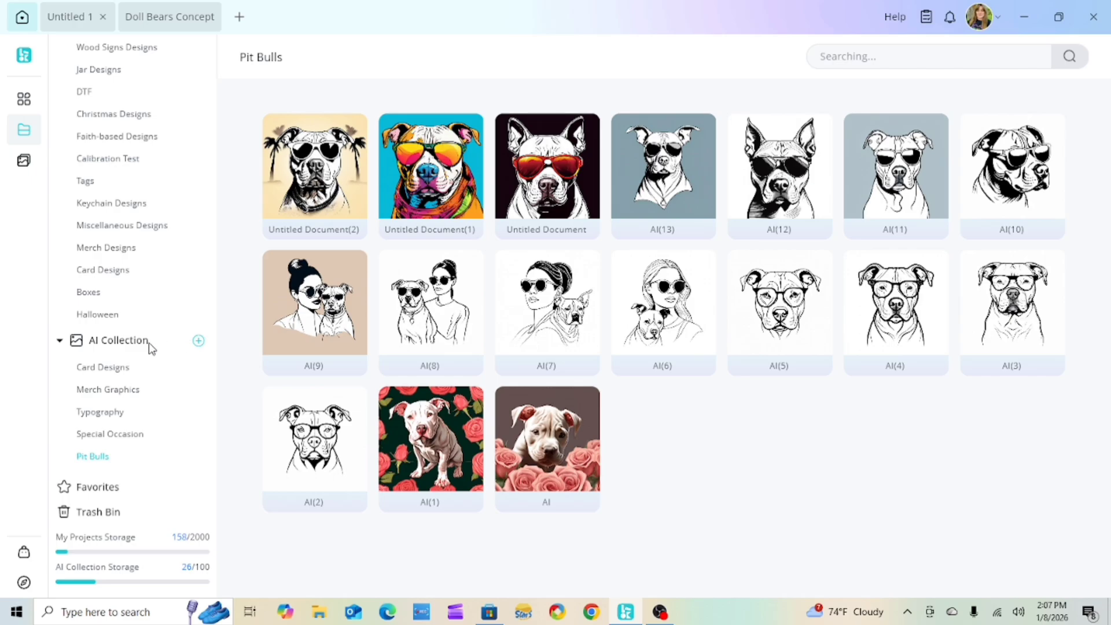
# - Collapse AI Collection, then look at the Favorites and the Trash Bin contents
pyautogui.click(60, 345)
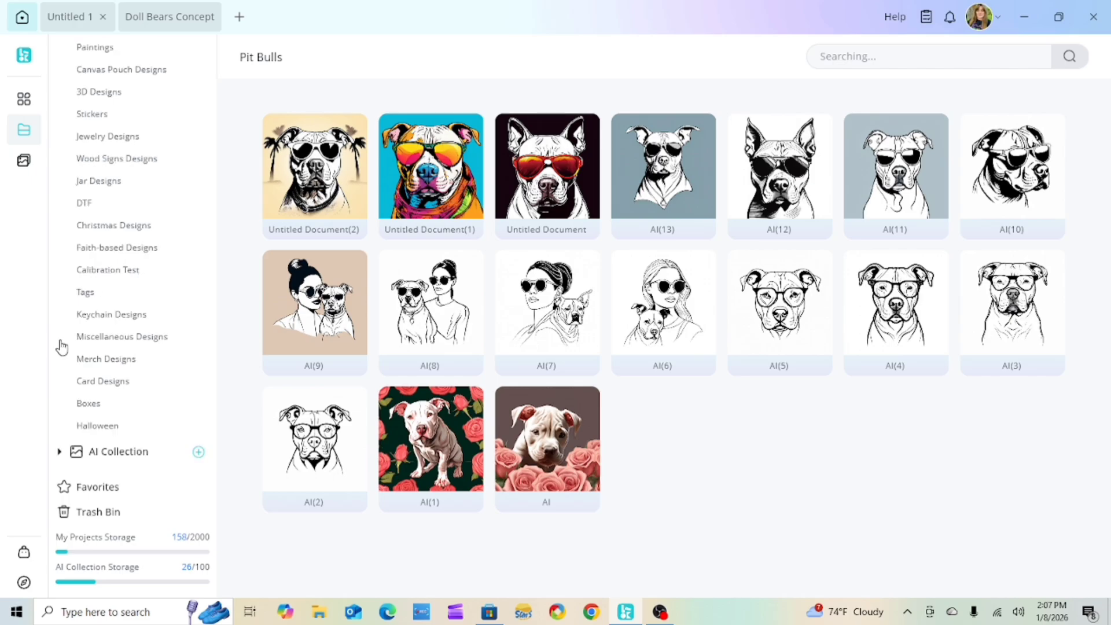
pyautogui.click(100, 493)
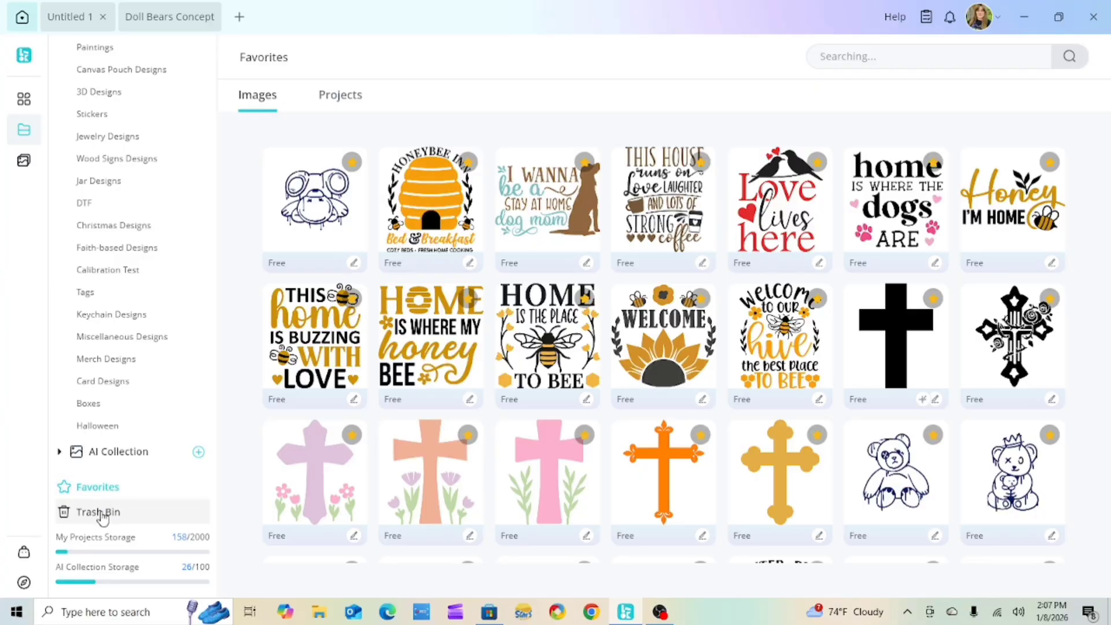
pyautogui.click(101, 513)
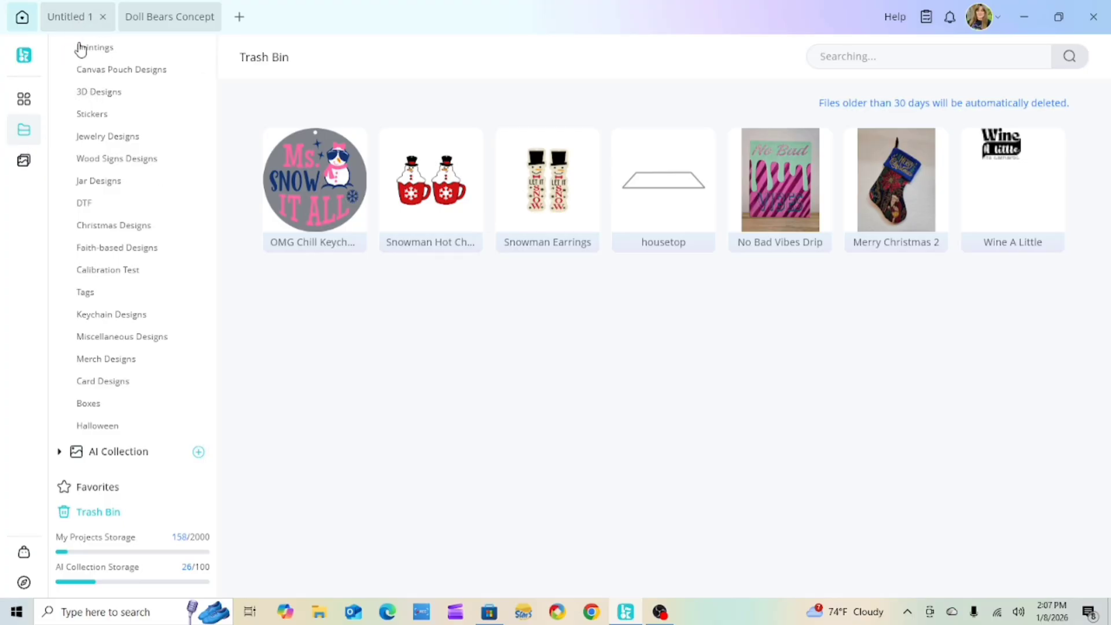
# - Return to the workspace, look over the For You projects and open the full listing behind that section
pyautogui.click(24, 100)
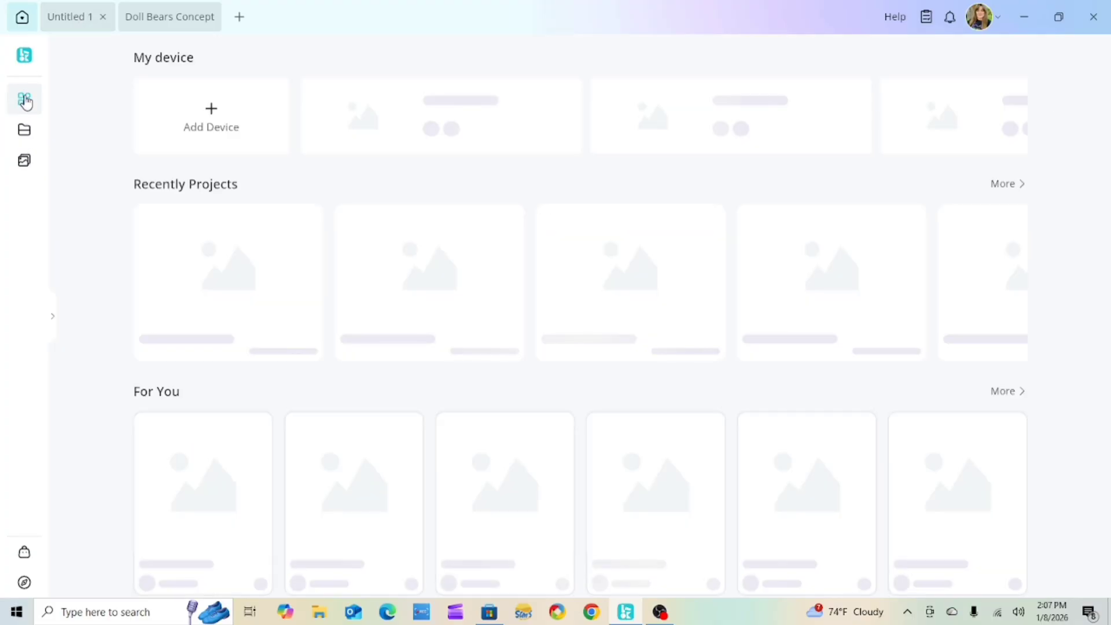
pyautogui.scroll(-2, 515, 347)
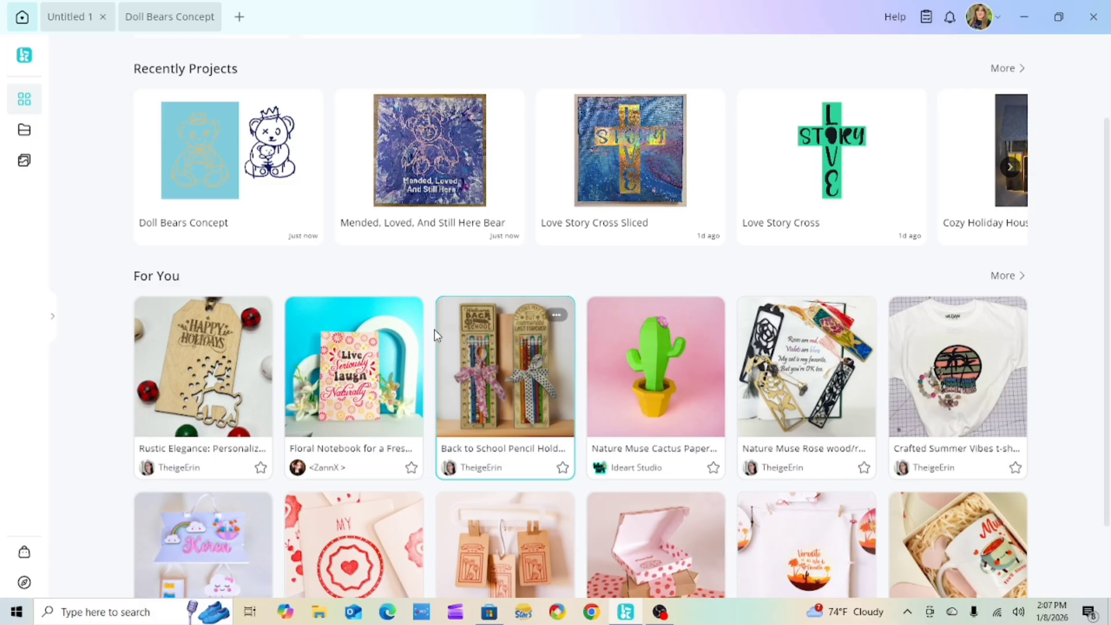
pyautogui.scroll(-2, 880, 373)
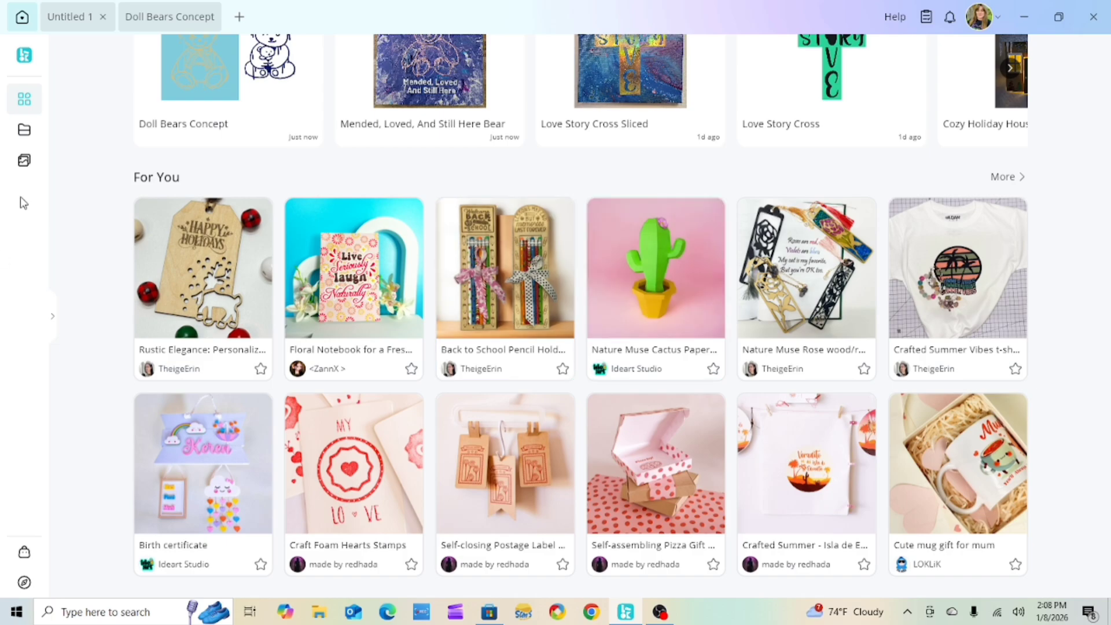
pyautogui.click(1006, 178)
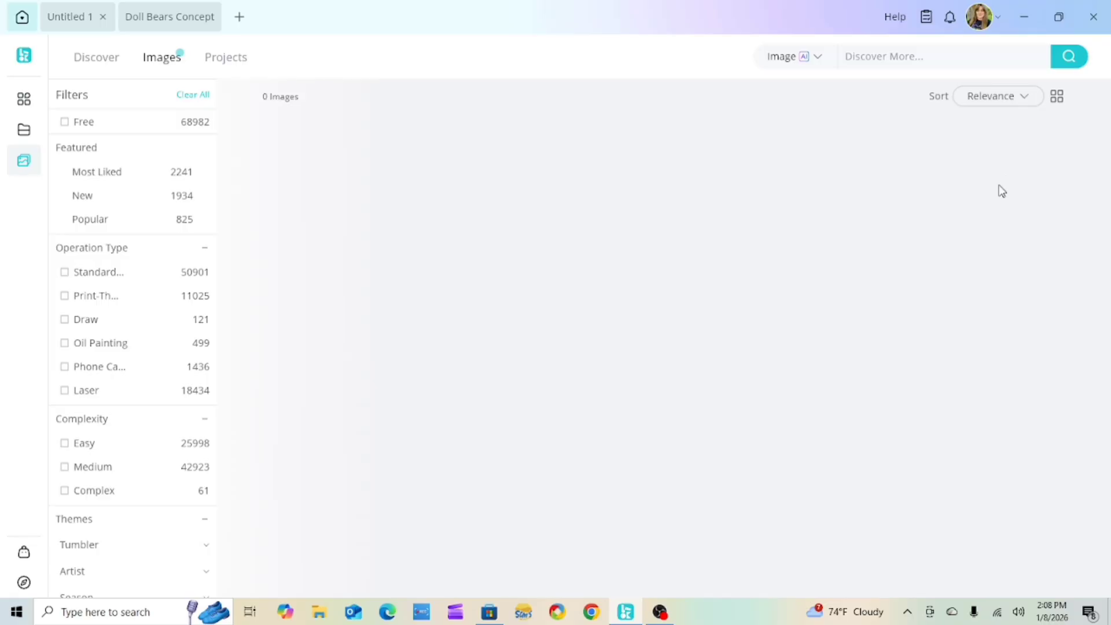
# - Look over the library's Images listing and switch to its shared Projects
pyautogui.scroll(-3, 737, 355)
pyautogui.scroll(3, 737, 354)
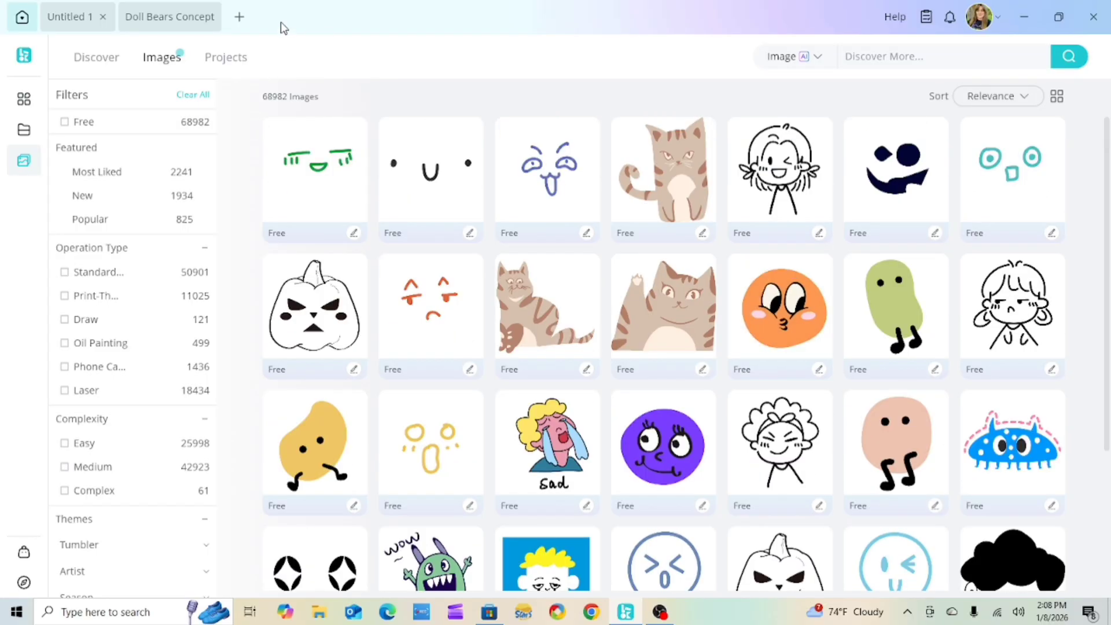
pyautogui.click(222, 60)
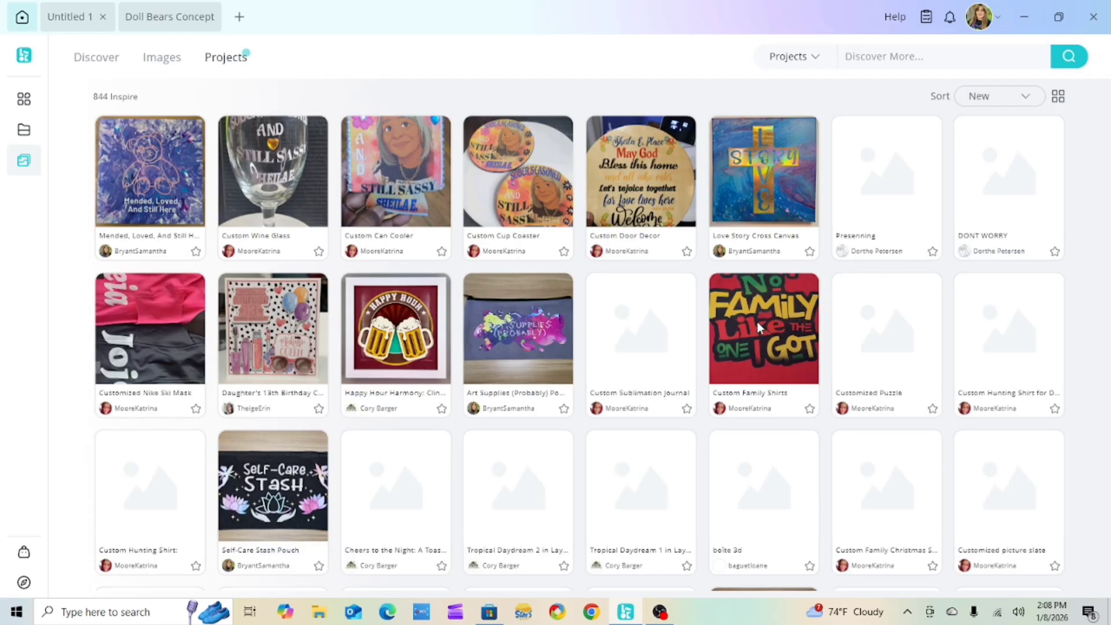
# - Open the library's Discover page and look through its challenge and promotion banners
pyautogui.click(93, 58)
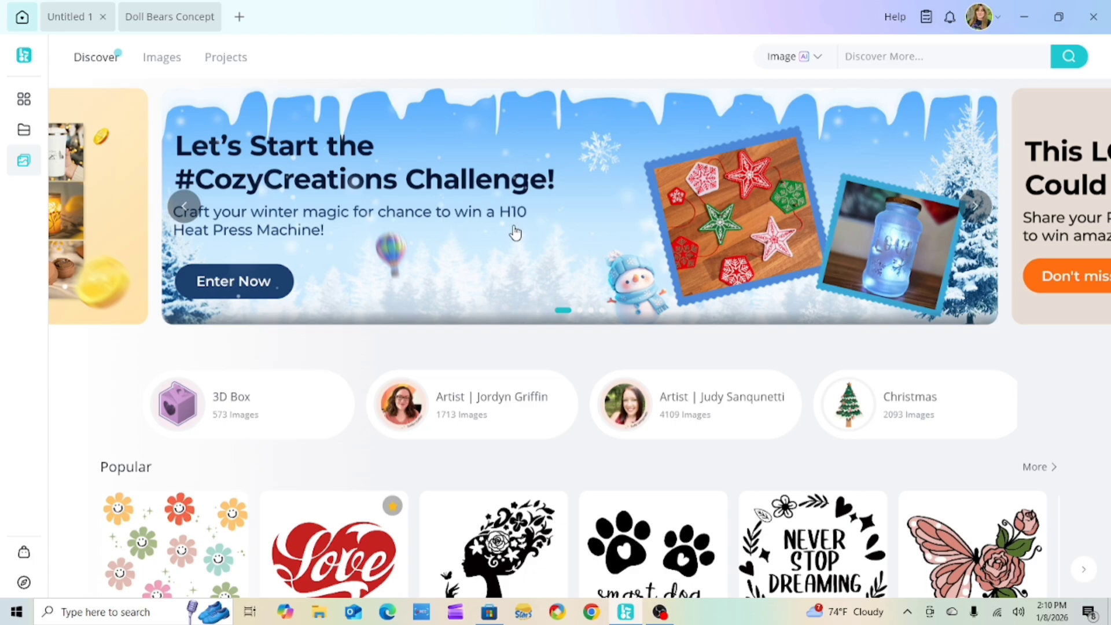
pyautogui.scroll(-2, 821, 485)
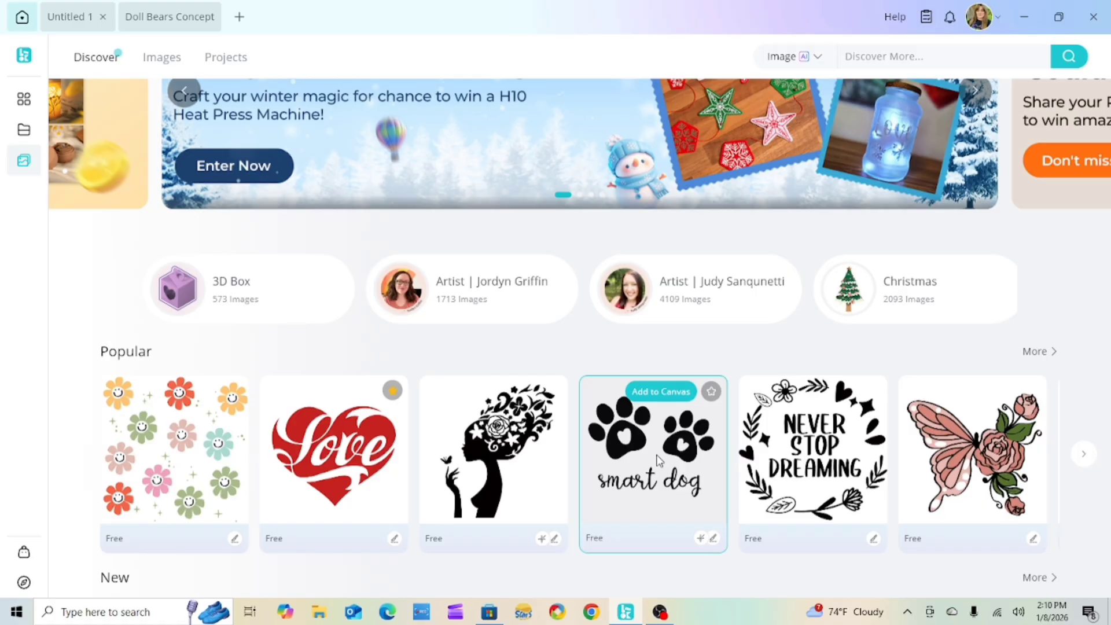
pyautogui.scroll(2, 657, 460)
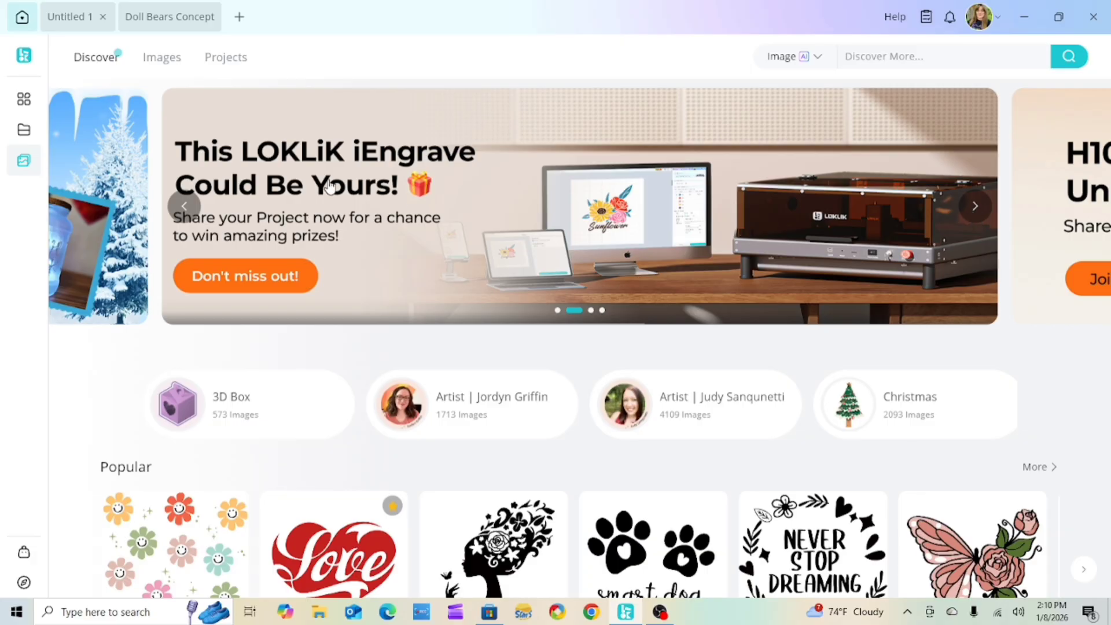
pyautogui.click(975, 206)
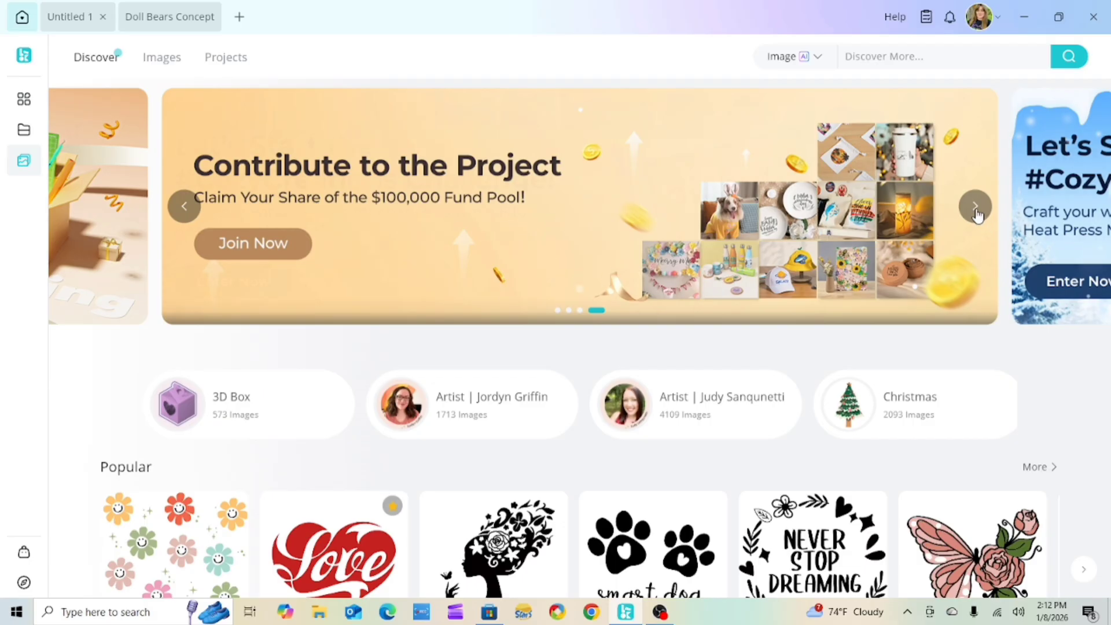
pyautogui.click(975, 208)
# - Browse the New and Popular image rows at the end of the Discover page
pyautogui.scroll(-5, 640, 365)
pyautogui.scroll(-4, 640, 366)
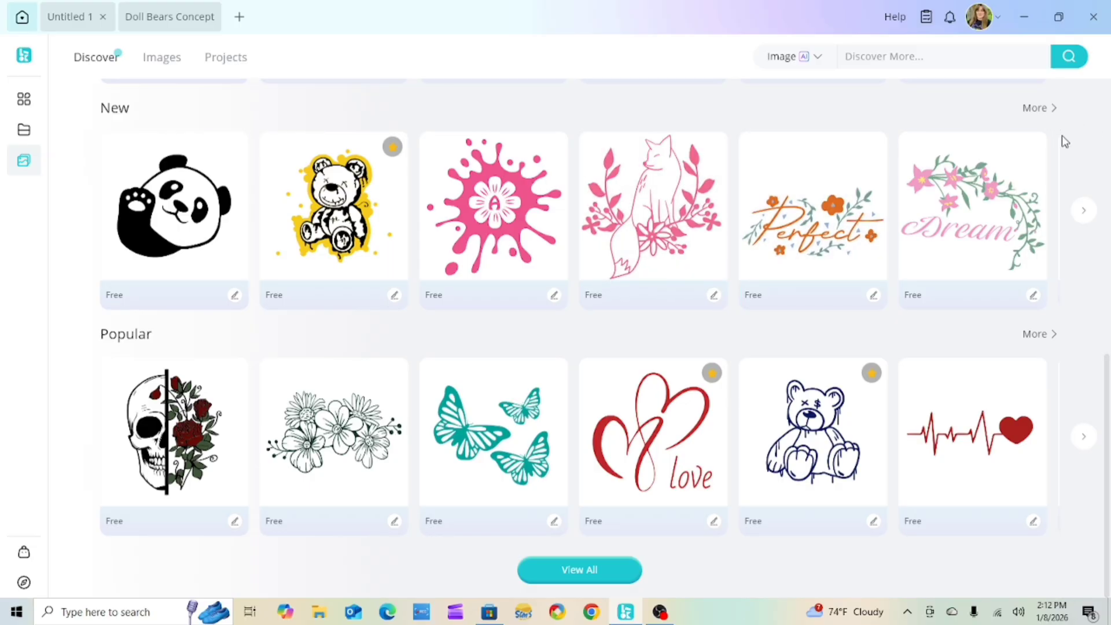
pyautogui.click(1083, 214)
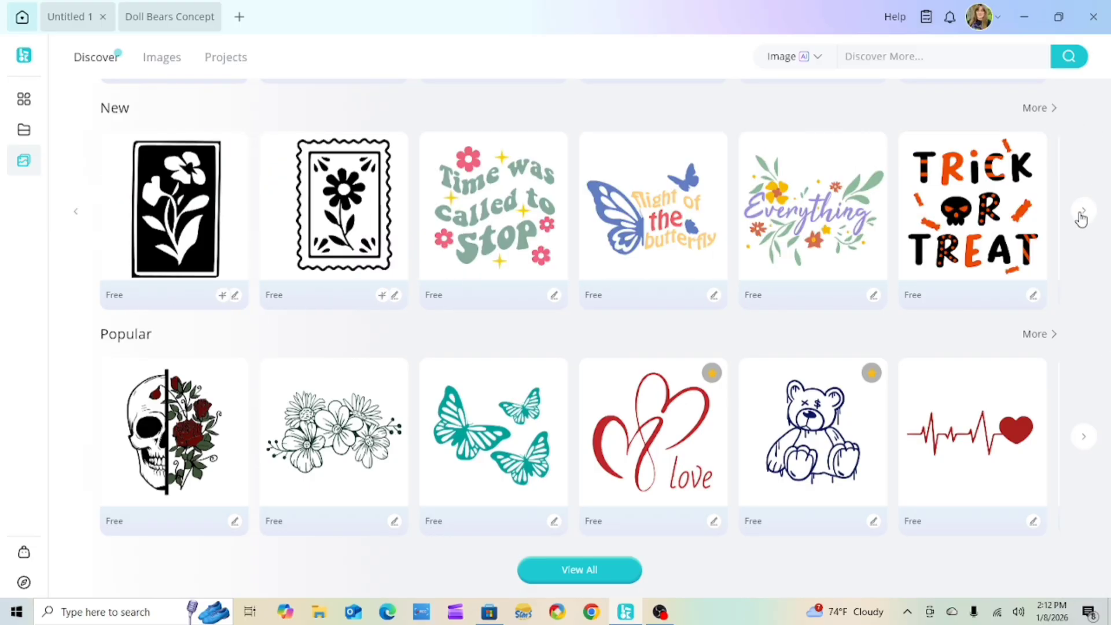
pyautogui.click(1082, 215)
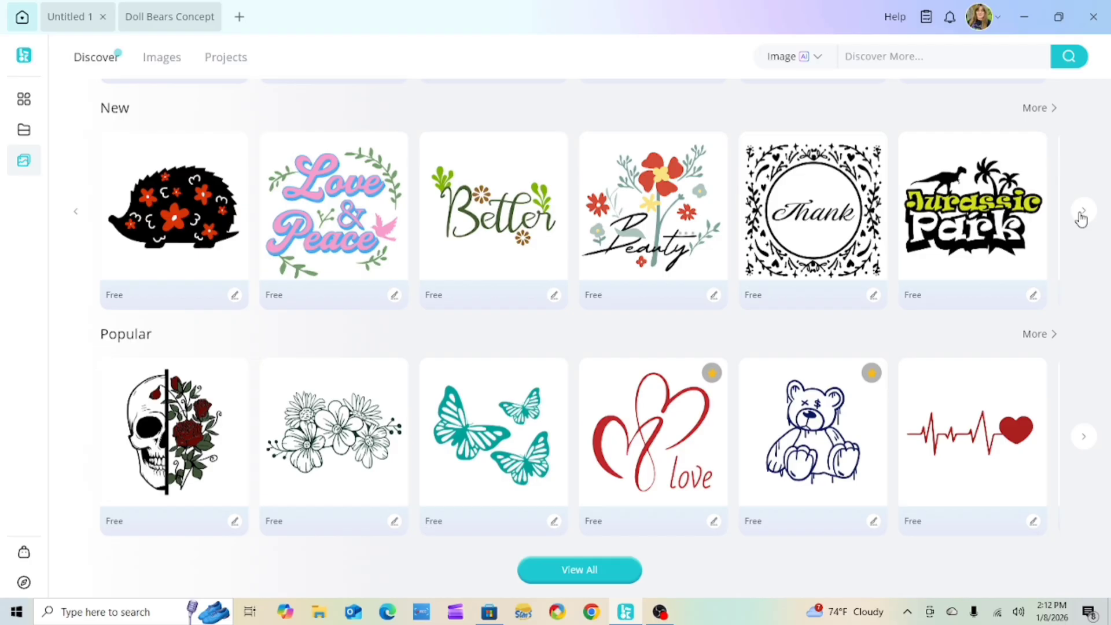
pyautogui.click(1082, 218)
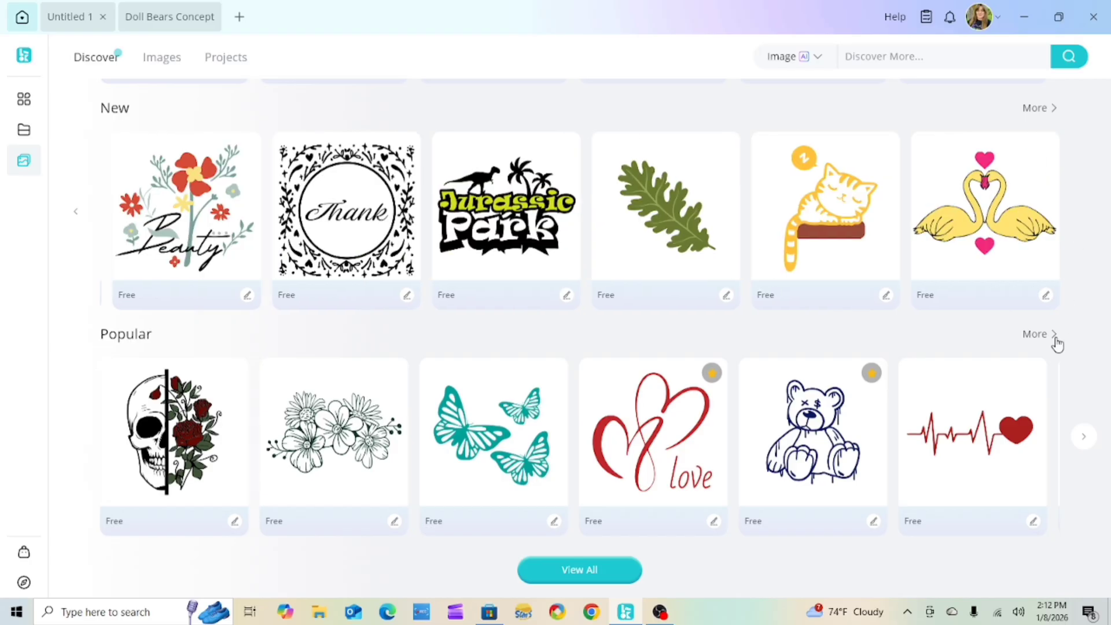
pyautogui.click(1087, 438)
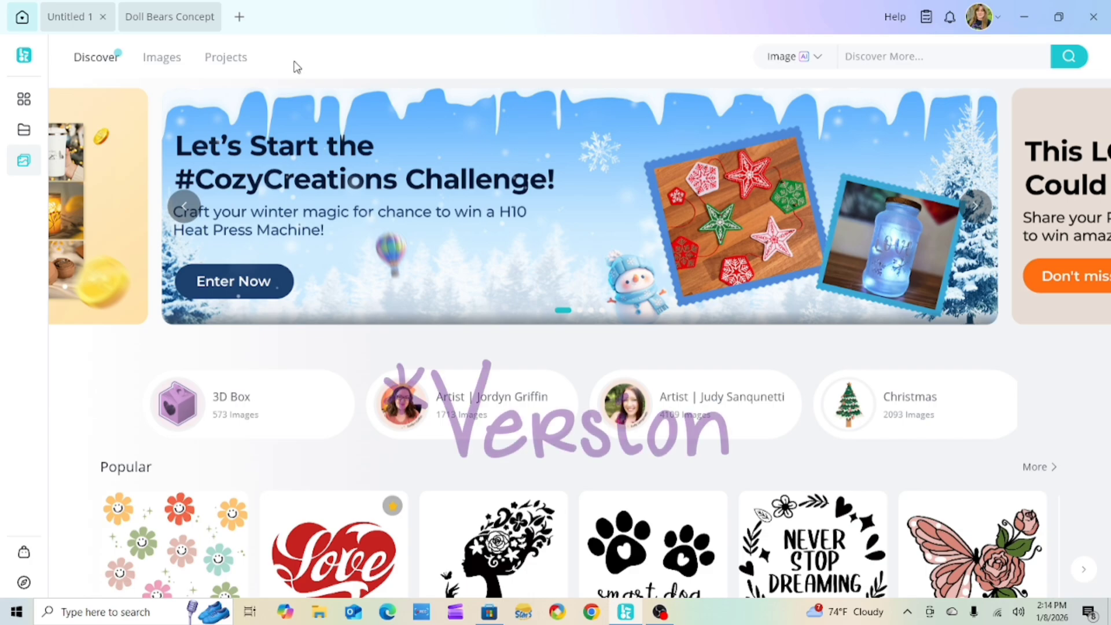
# - View the Untitled 1 and Doll Bears Concept canvases and bring up the options for the name text below the bear
pyautogui.click(80, 20)
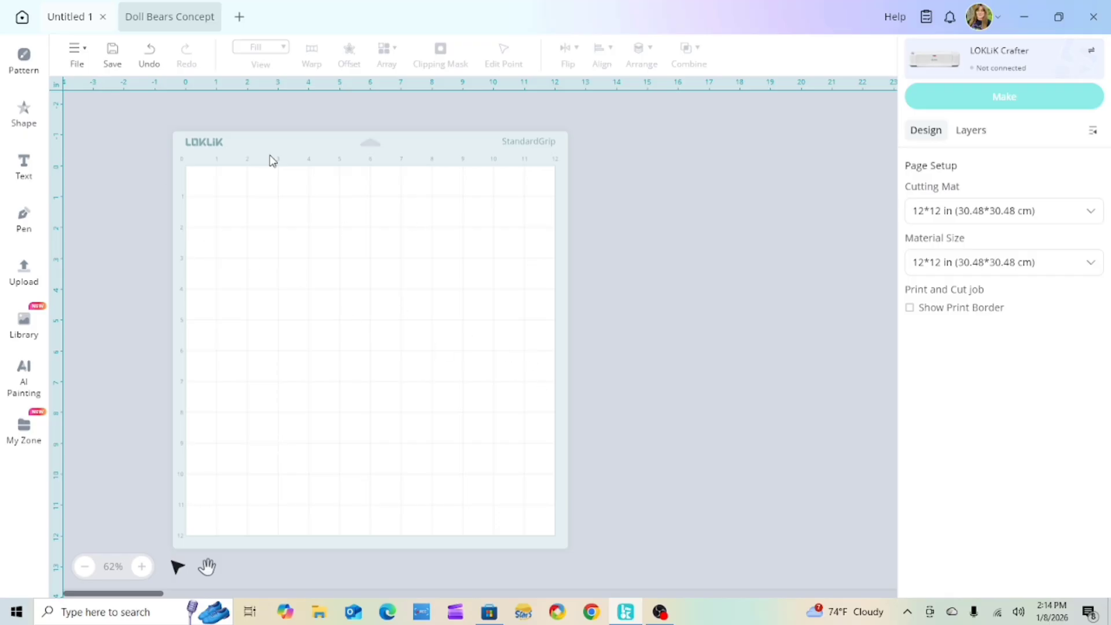
pyautogui.click(161, 26)
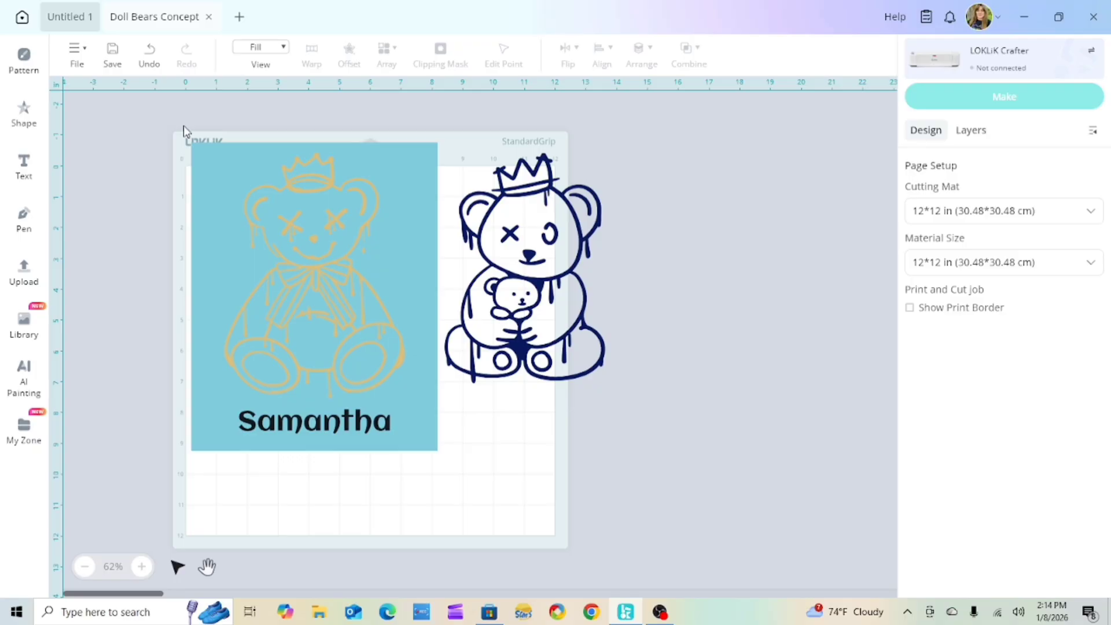
pyautogui.click(331, 425)
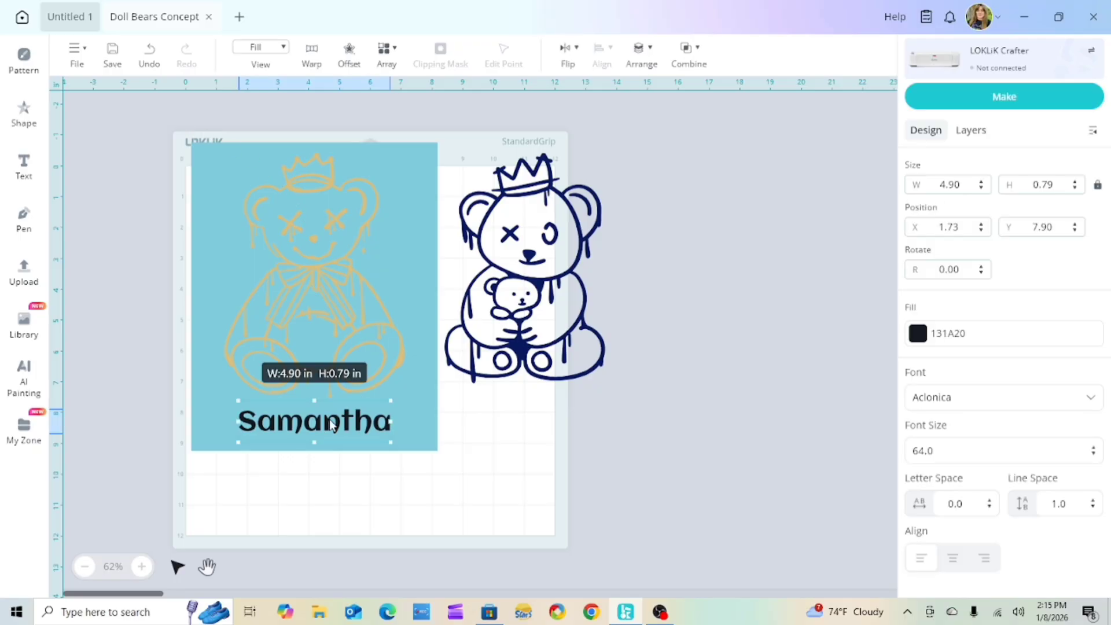
pyautogui.rightClick(315, 421)
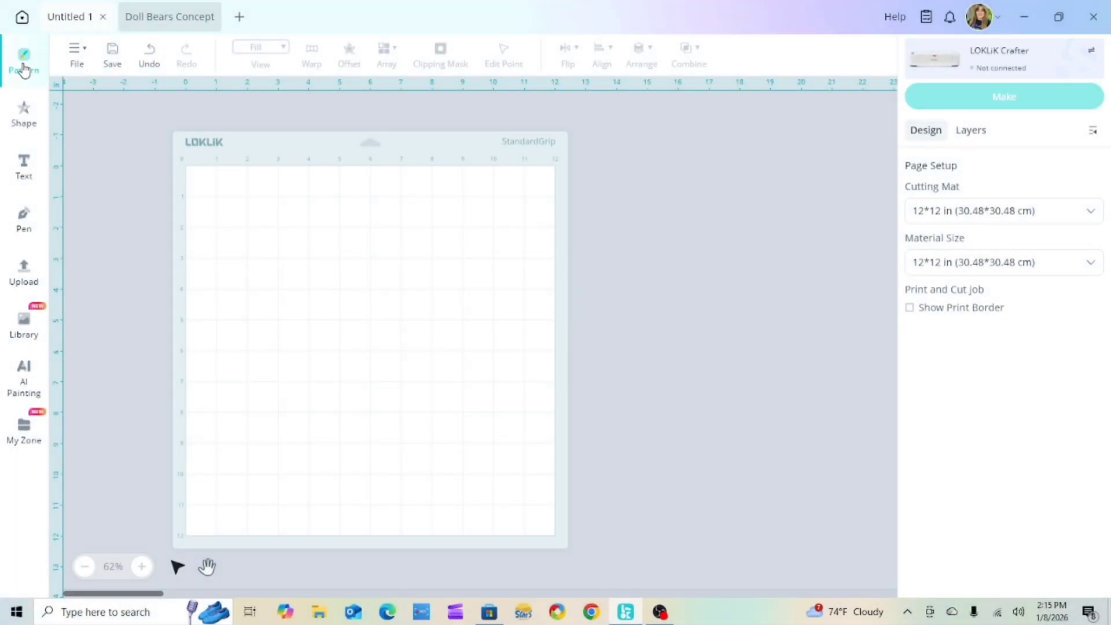
# - Look through the shapes offered by the Pattern tool and the full Basic list in the Shape library
pyautogui.click(23, 70)
pyautogui.click(24, 61)
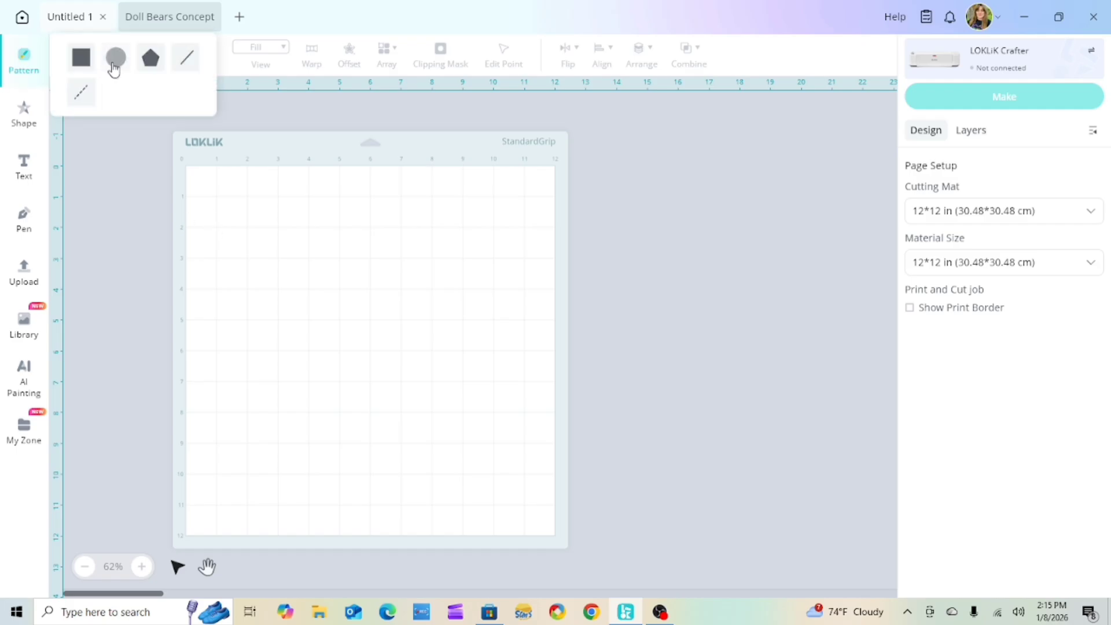
pyautogui.click(114, 68)
pyautogui.click(20, 63)
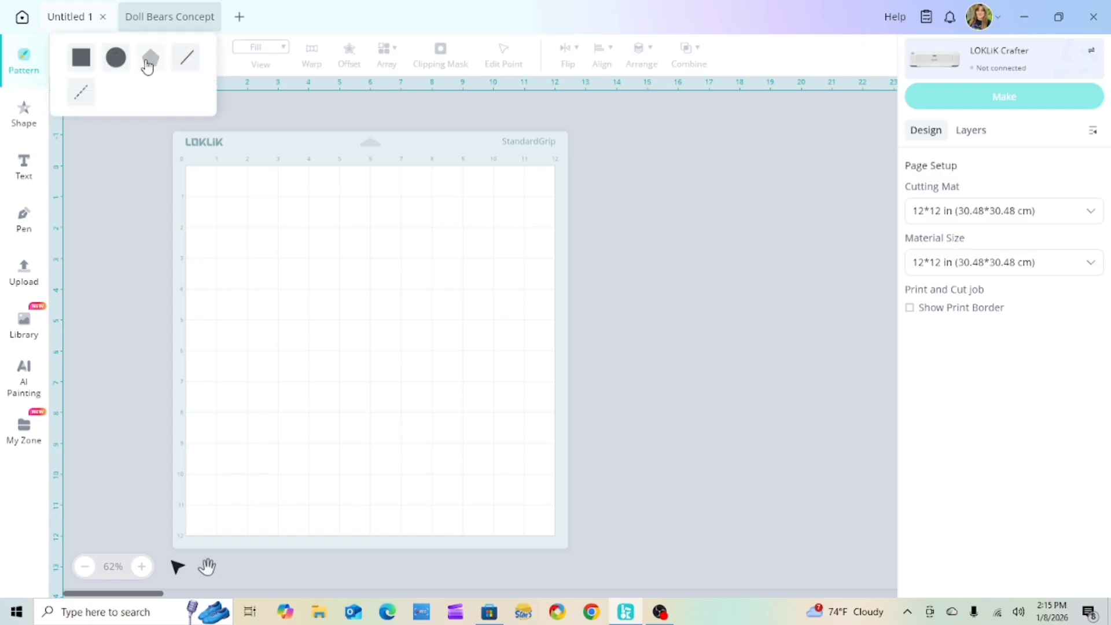
pyautogui.click(32, 103)
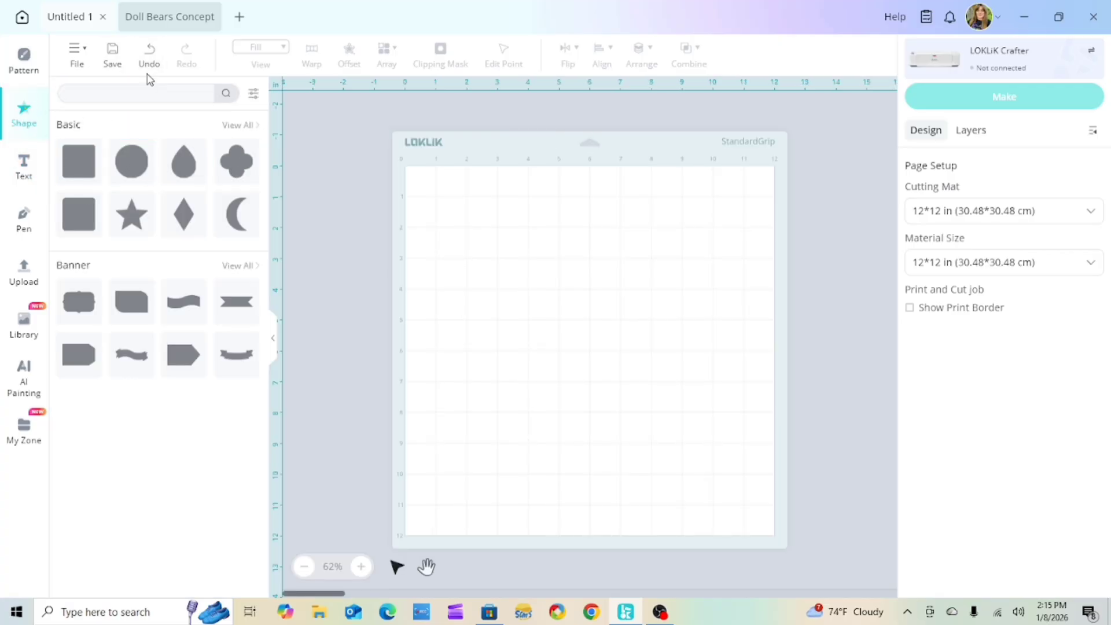
pyautogui.click(23, 61)
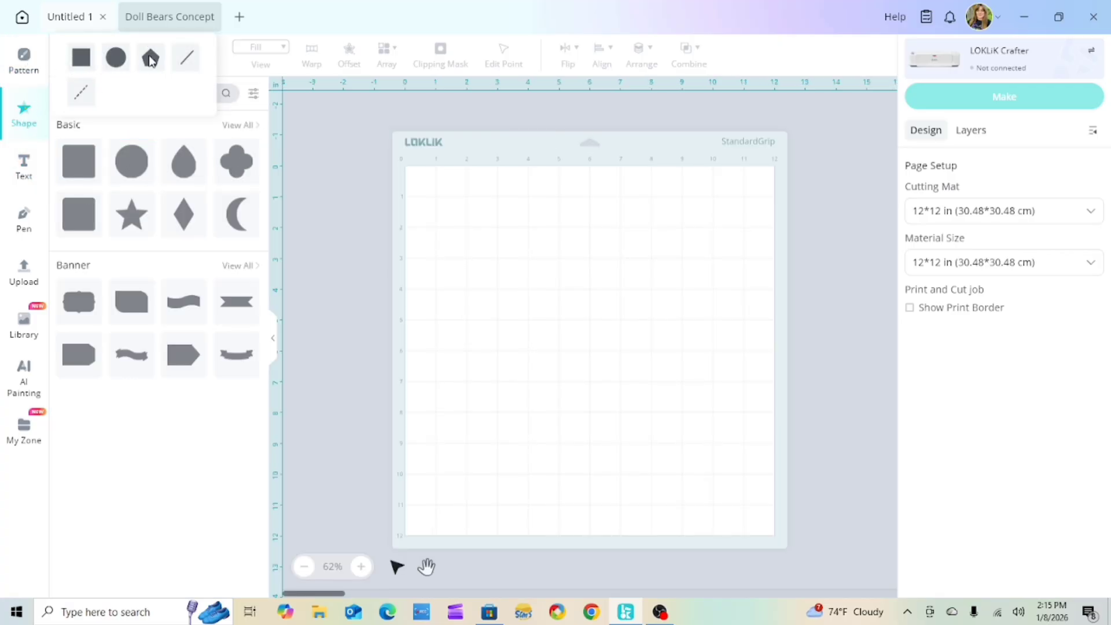
pyautogui.click(252, 135)
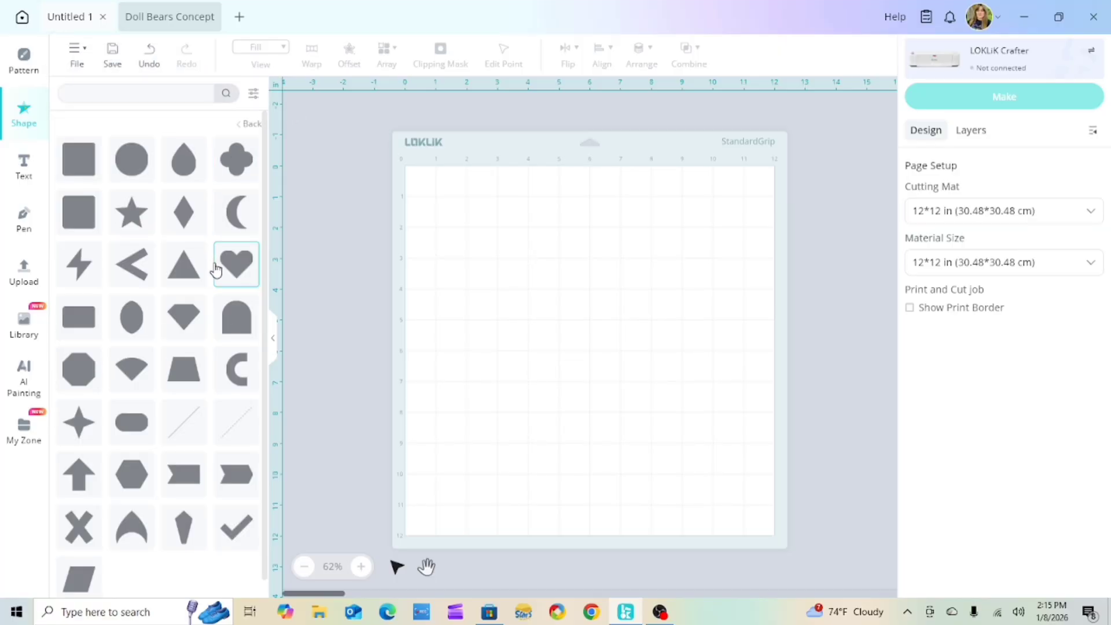
pyautogui.scroll(-1, 197, 383)
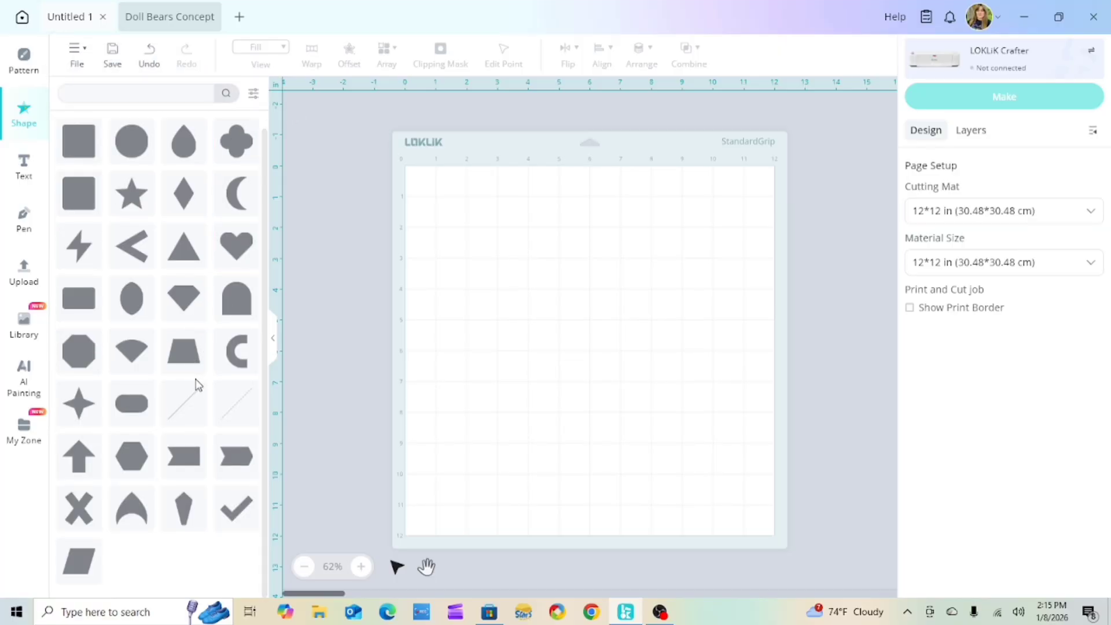
pyautogui.scroll(1, 196, 384)
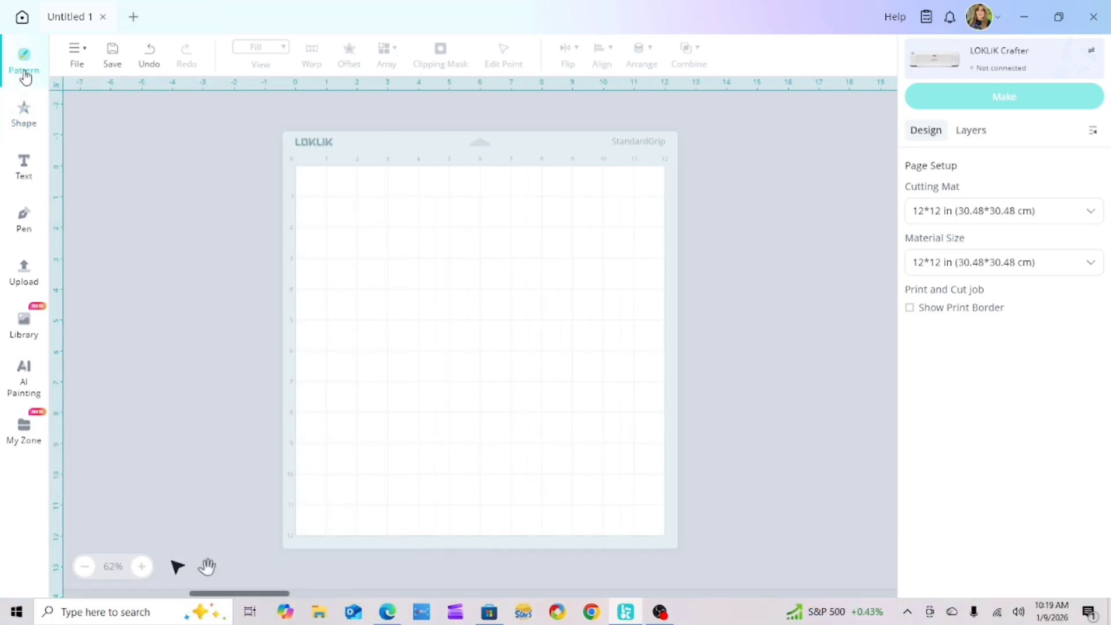
# - Draw a pentagon about 7.5 in wide and 7.8 in high in the middle of the mat with the Pattern tool
pyautogui.click(23, 66)
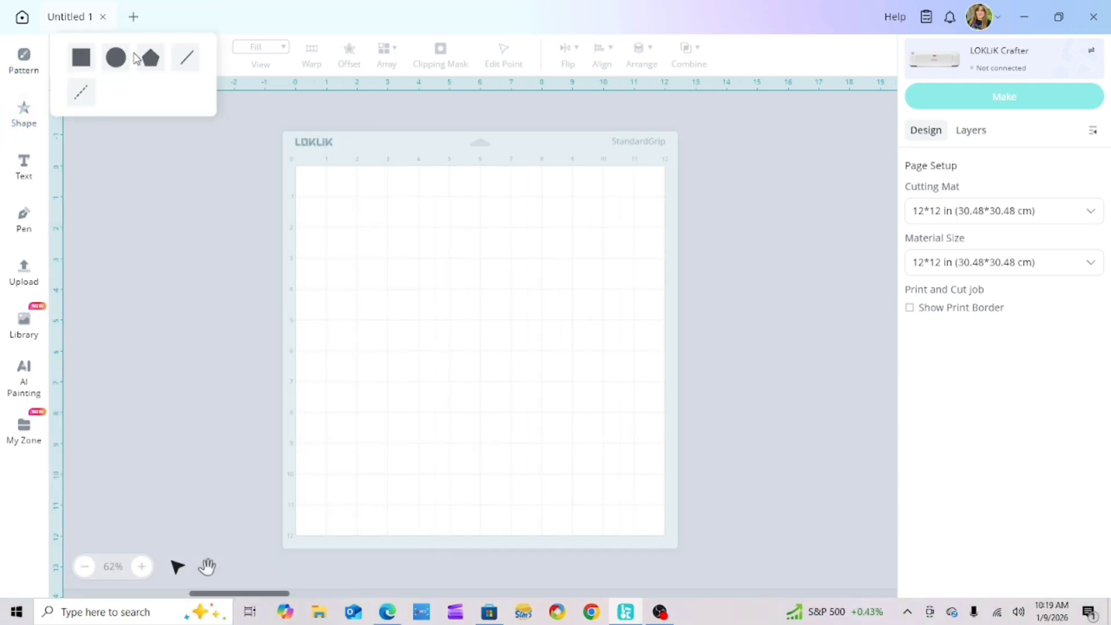
pyautogui.click(149, 66)
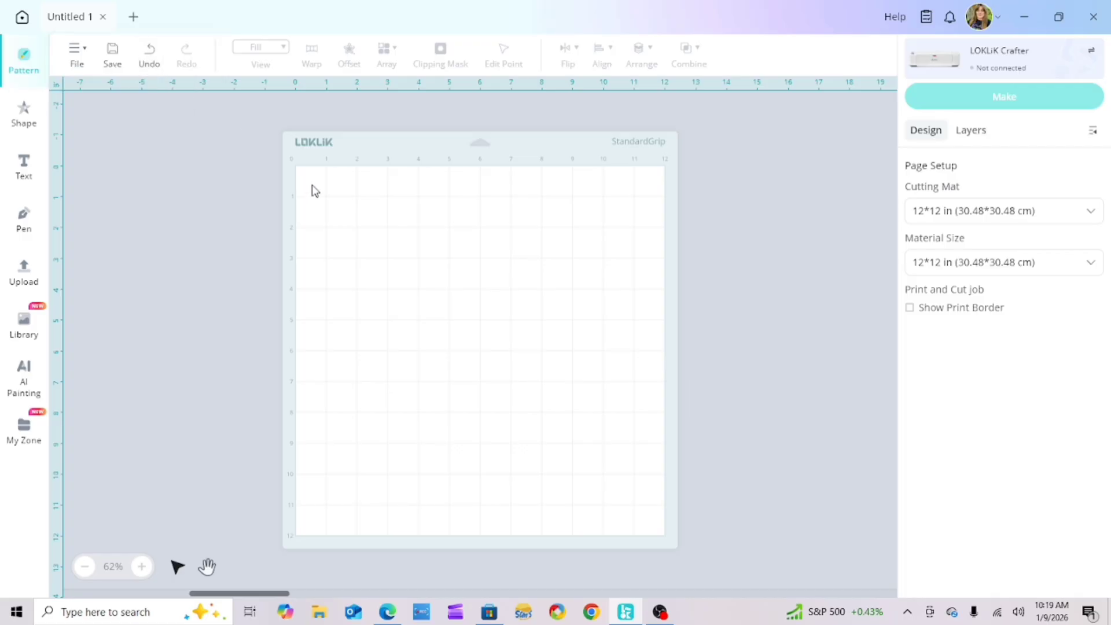
pyautogui.click(364, 206)
pyautogui.moveTo(366, 210); pyautogui.dragTo(598, 449)
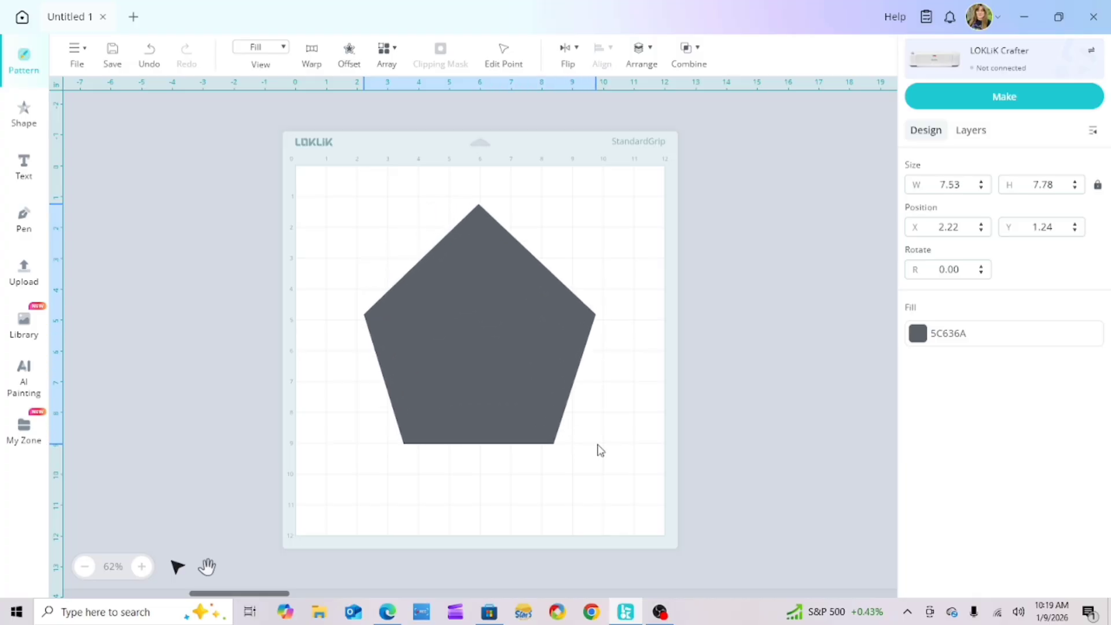
# - Draw a rectangle about 2.2 by 2.35 in above-left of the pentagon and an ellipse about 2.7 by 2.9 in above-right
pyautogui.click(27, 65)
pyautogui.click(78, 62)
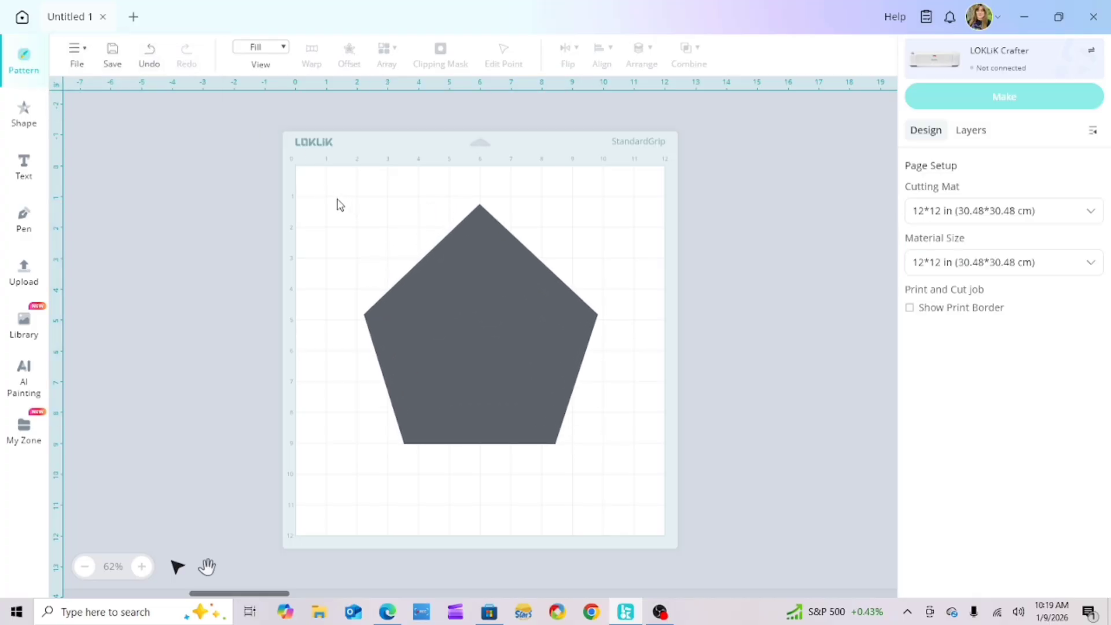
pyautogui.moveTo(317, 192); pyautogui.dragTo(385, 263)
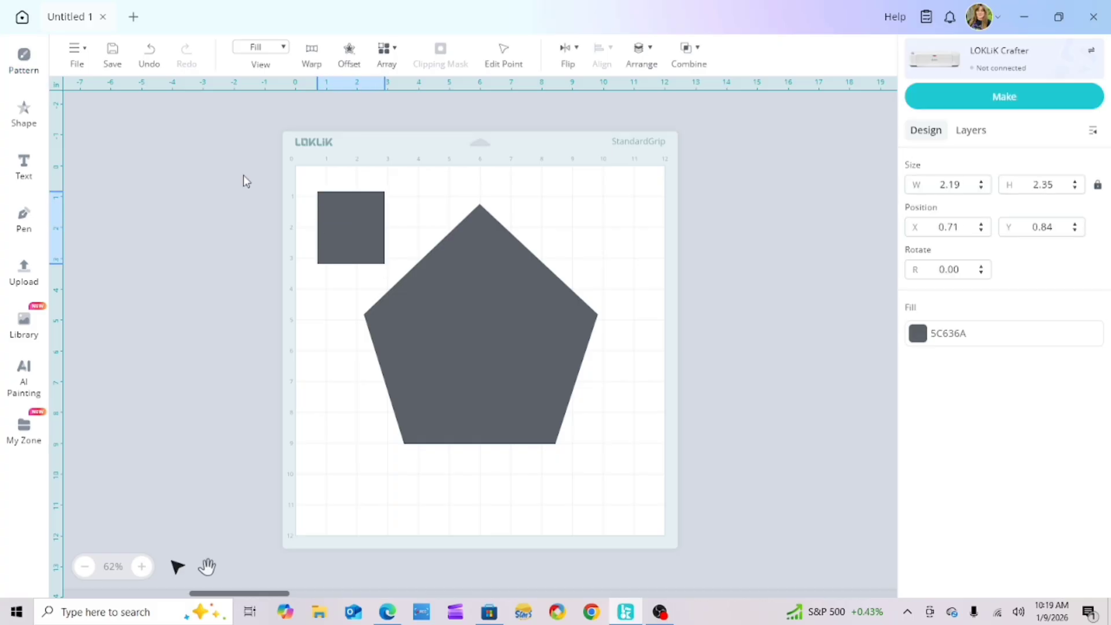
pyautogui.click(26, 58)
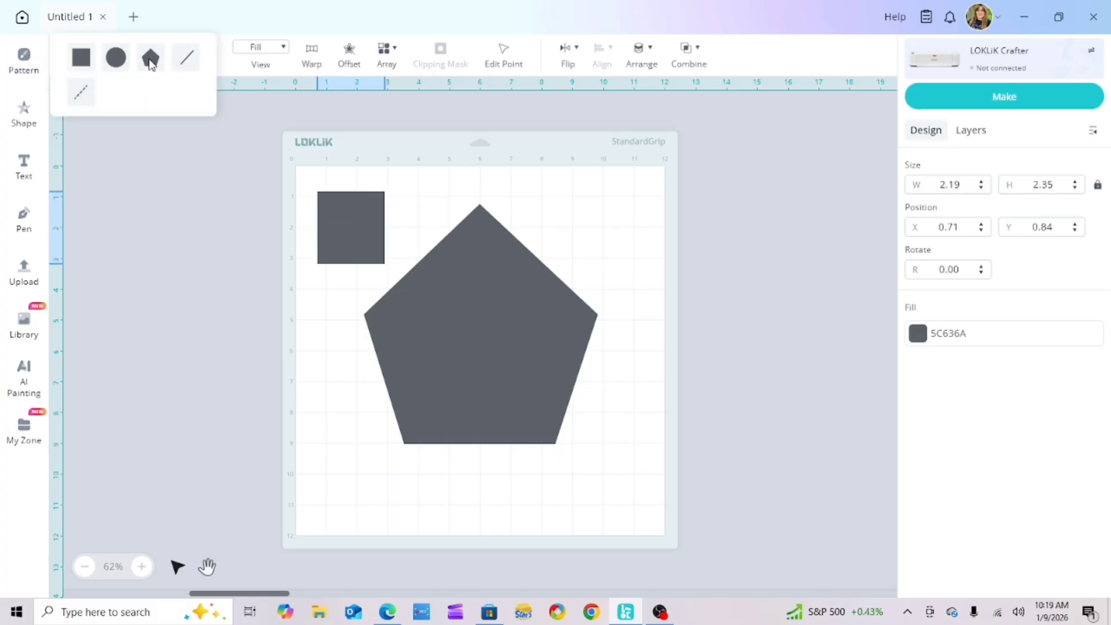
pyautogui.click(115, 58)
pyautogui.moveTo(552, 195); pyautogui.dragTo(627, 280)
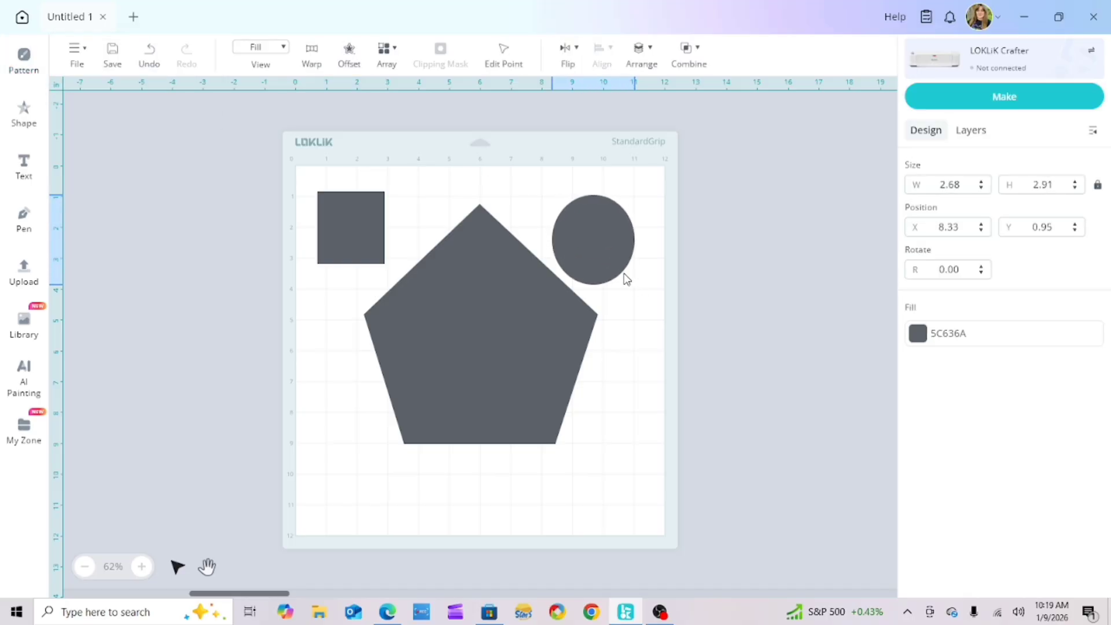
# - Draw a near-vertical solid line about 8.8 in tall across the pentagon and a vertical dashed line about 7.4 in tall near the mat's right edge
pyautogui.click(226, 114)
pyautogui.click(26, 56)
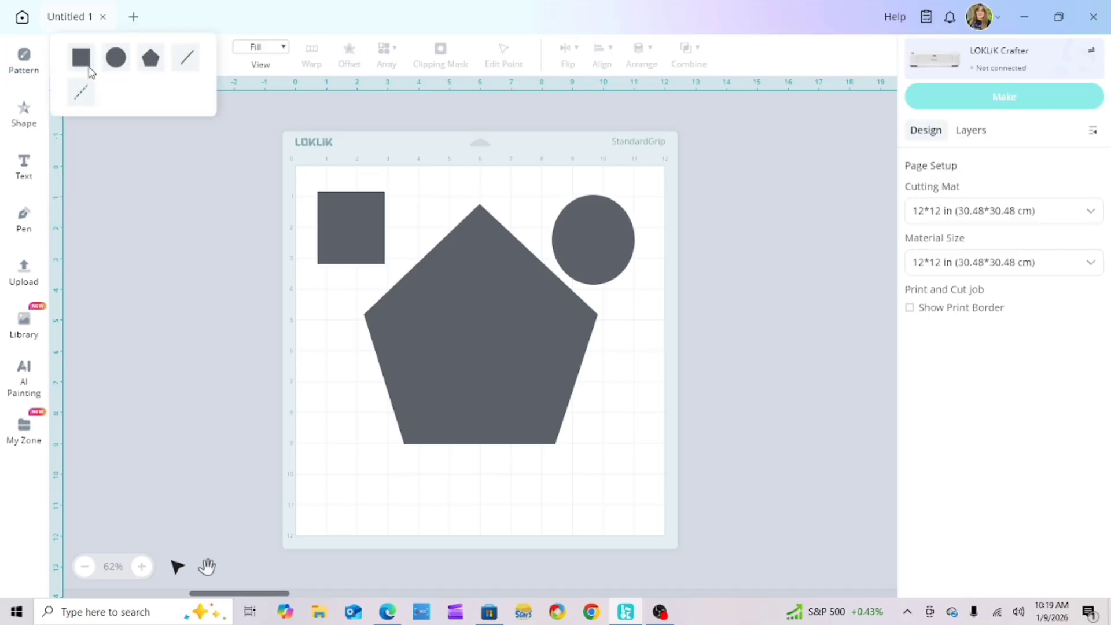
pyautogui.click(187, 58)
pyautogui.moveTo(446, 189)
pyautogui.mouseDown()
pyautogui.moveTo(453, 225)
pyautogui.moveTo(407, 313)
pyautogui.moveTo(442, 373)
pyautogui.moveTo(460, 461)
pyautogui.mouseUp()
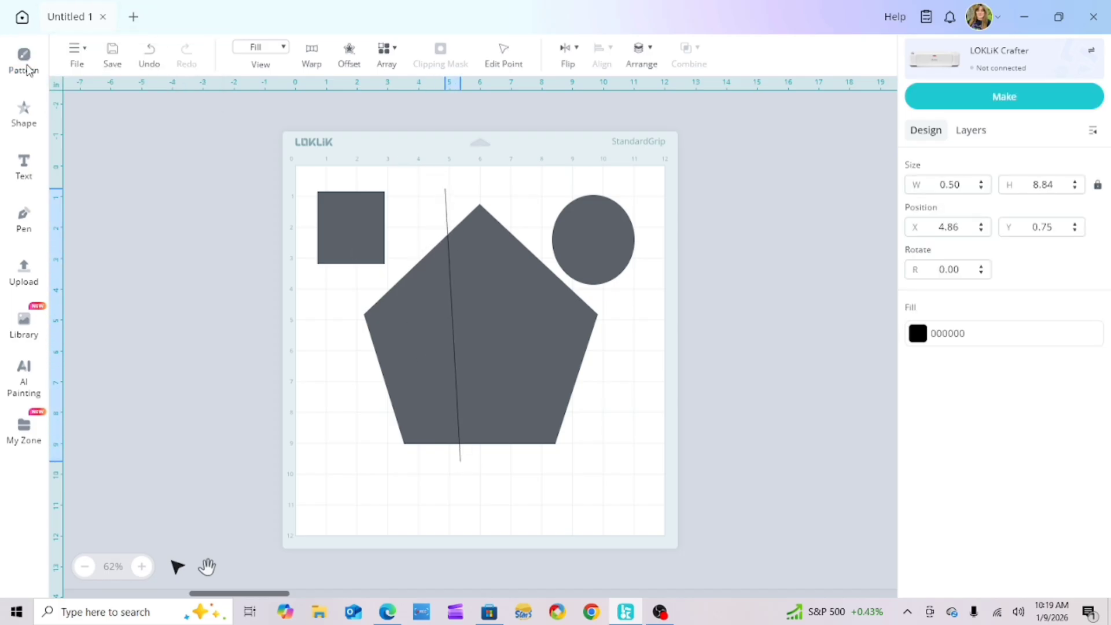
pyautogui.moveTo(27, 70)
pyautogui.click(83, 97)
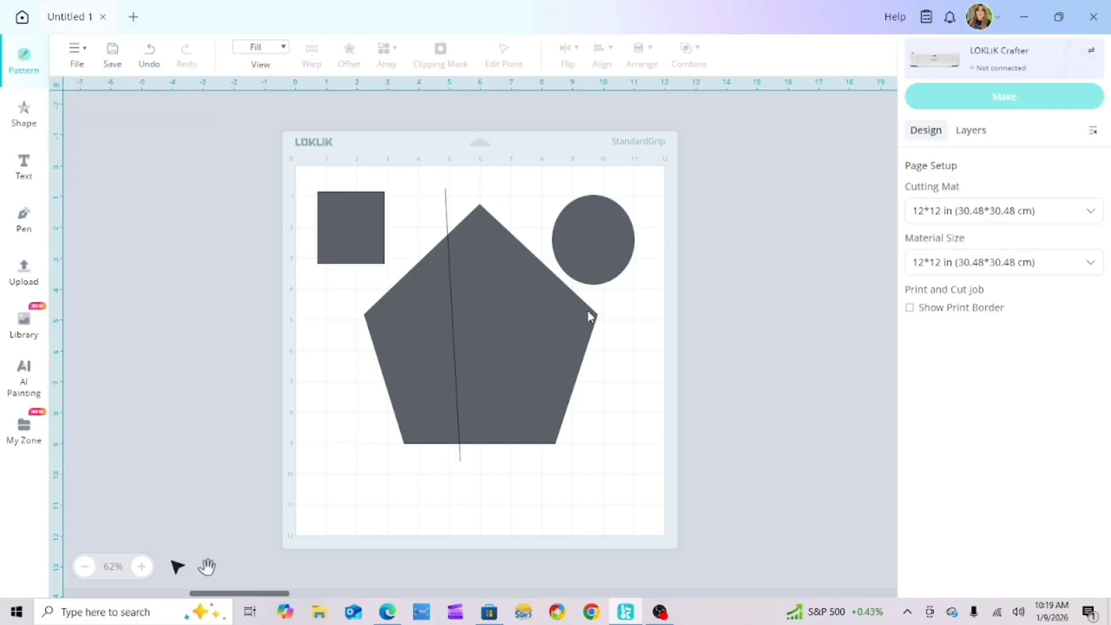
pyautogui.moveTo(650, 187)
pyautogui.mouseDown()
pyautogui.moveTo(655, 315)
pyautogui.moveTo(643, 414)
pyautogui.moveTo(652, 415)
pyautogui.mouseUp()
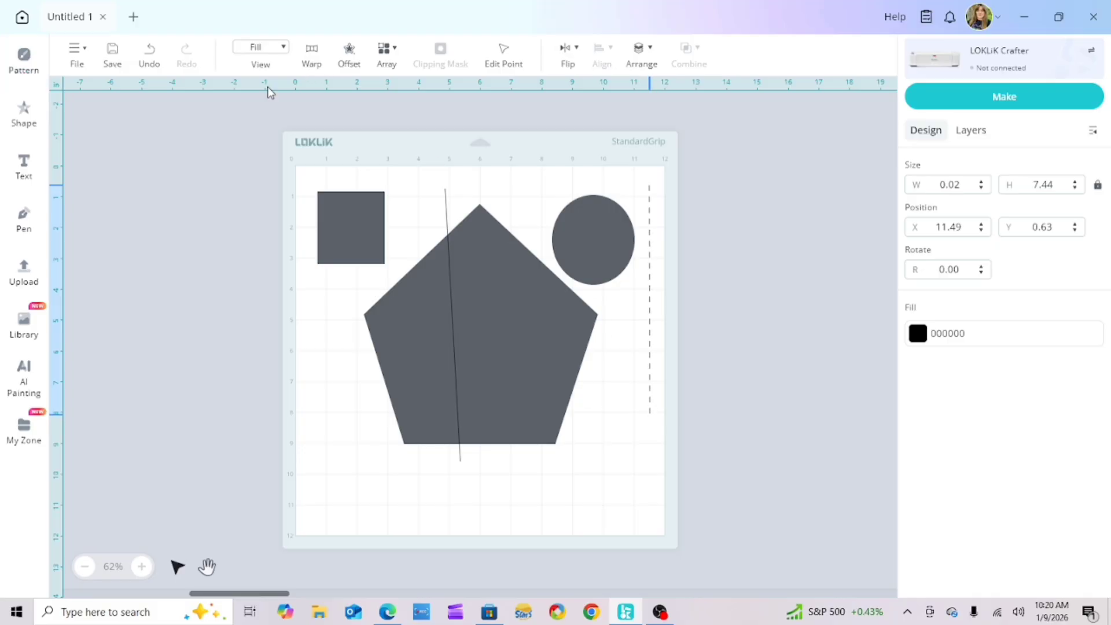
# - Add the dashed line from the Shape library's Basic set and rotate it to vertical, about 315°
pyautogui.click(30, 119)
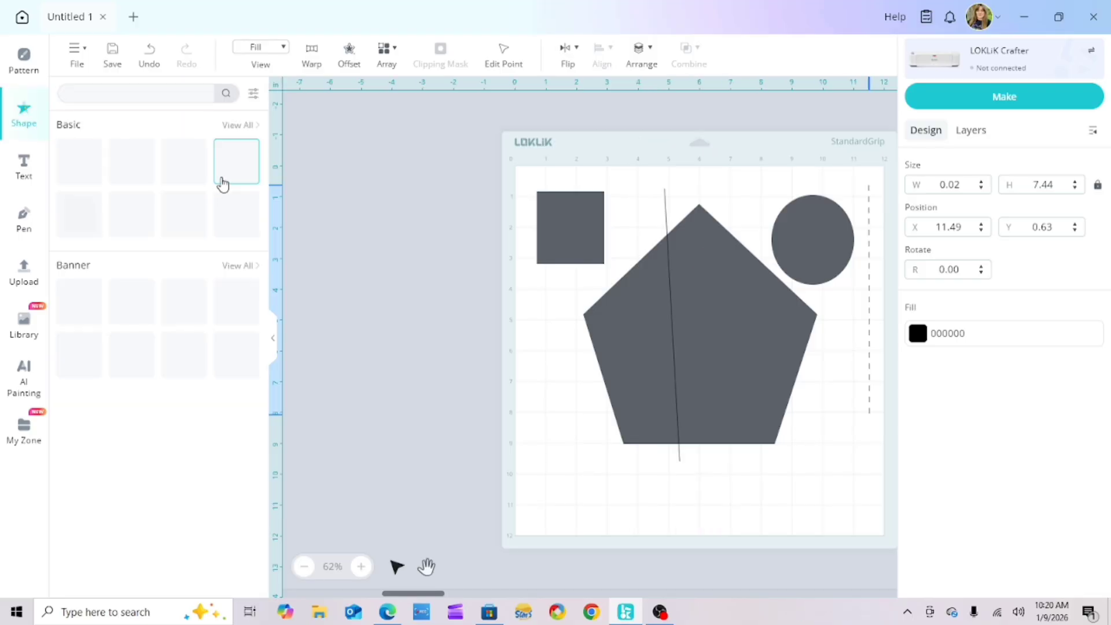
pyautogui.click(239, 126)
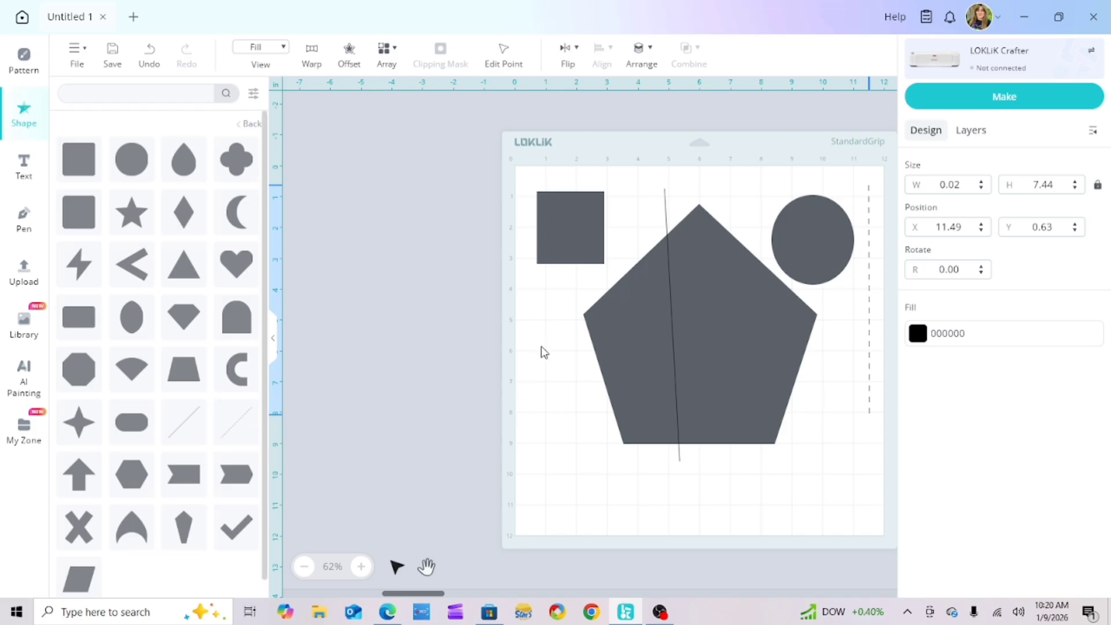
pyautogui.moveTo(510, 238); pyautogui.dragTo(406, 320)
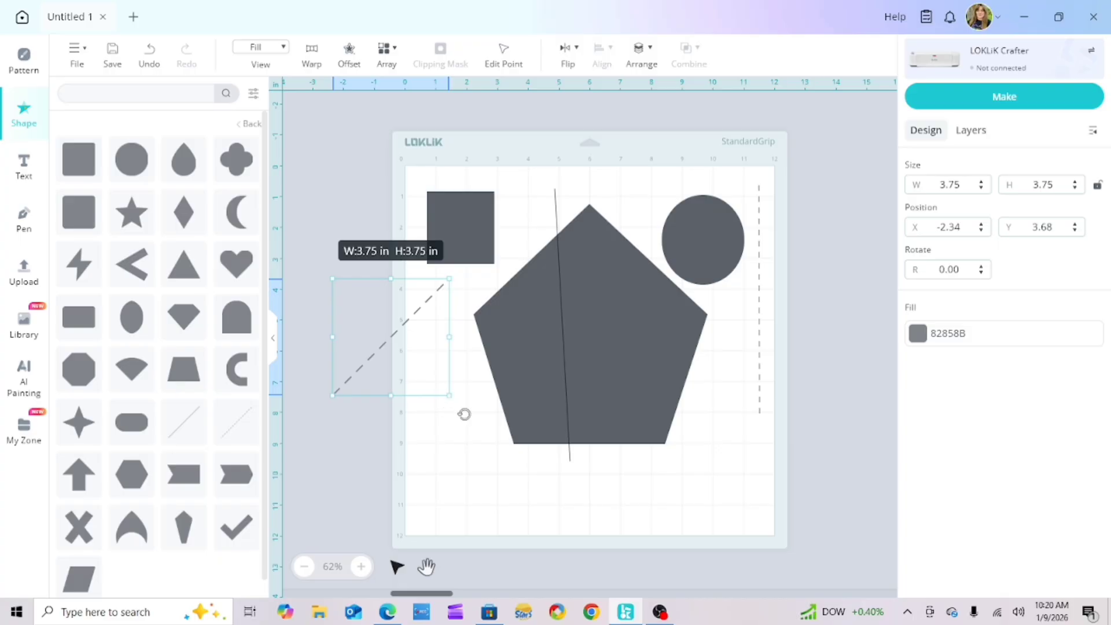
pyautogui.moveTo(463, 414); pyautogui.dragTo(472, 345)
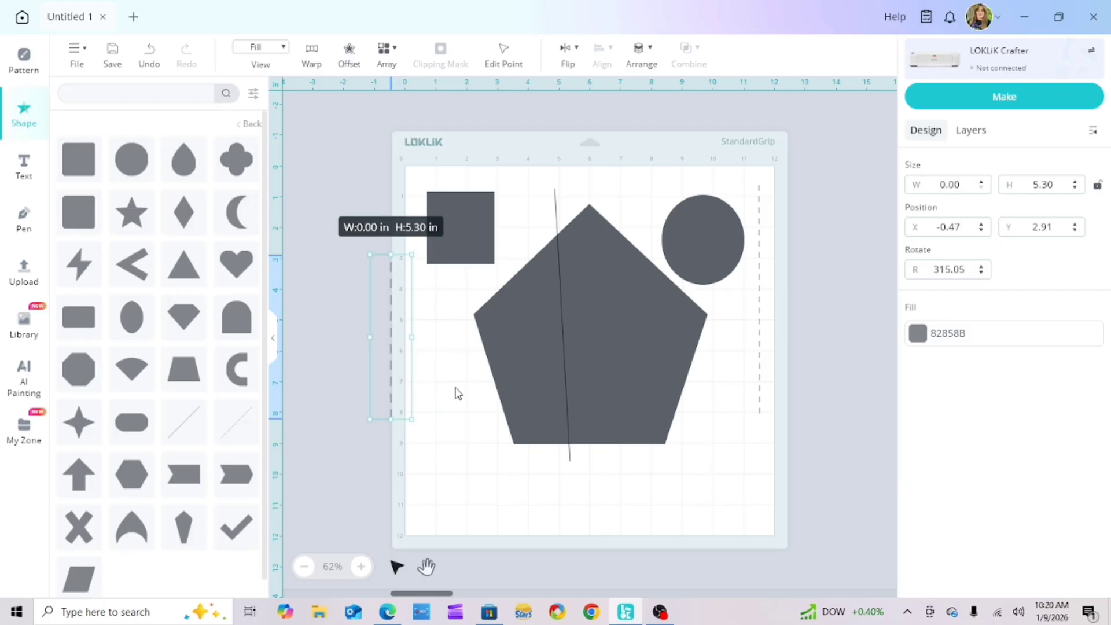
# - Centre the Basic dashed line on the pentagon at about 8.7 in tall and place the Pattern dashed line beside it
pyautogui.moveTo(391, 371); pyautogui.dragTo(587, 303)
pyautogui.moveTo(589, 355); pyautogui.dragTo(588, 459)
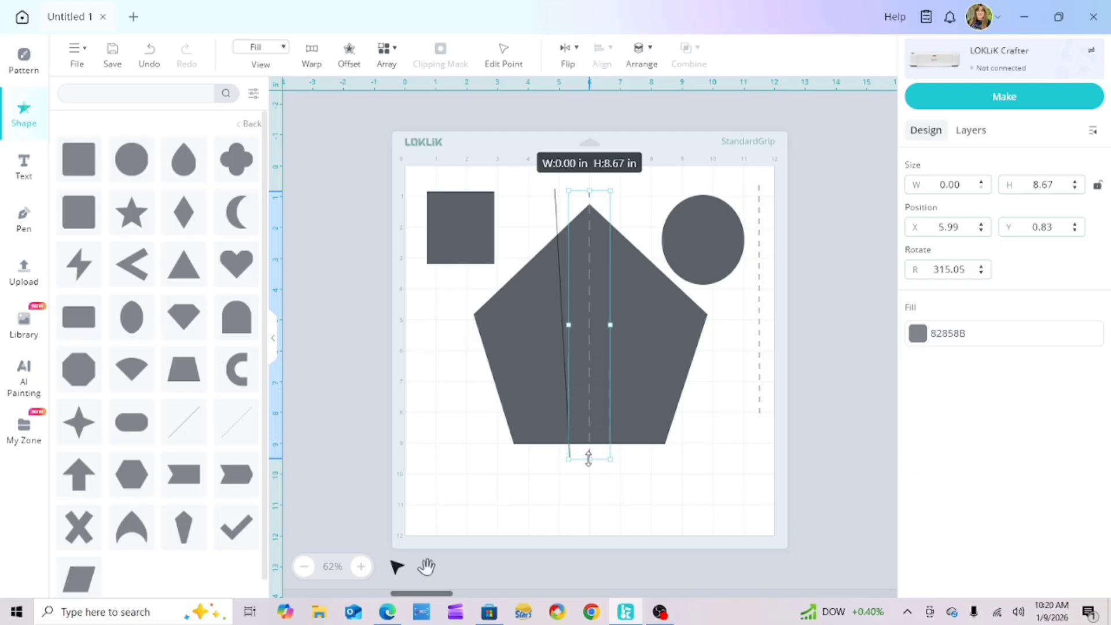
pyautogui.click(760, 349)
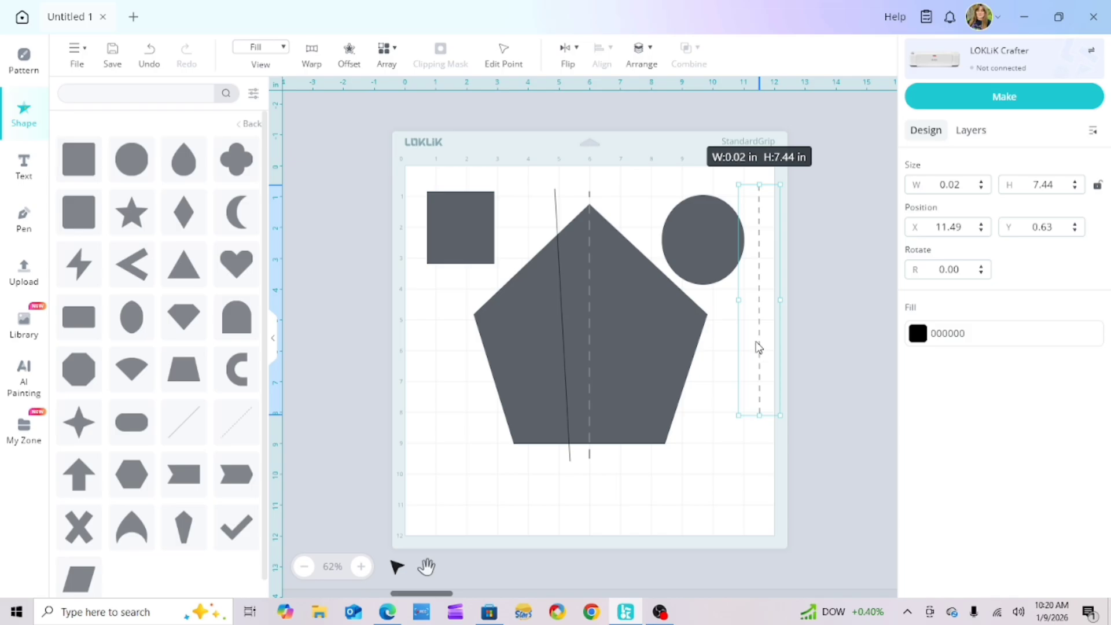
pyautogui.moveTo(759, 347); pyautogui.dragTo(615, 369)
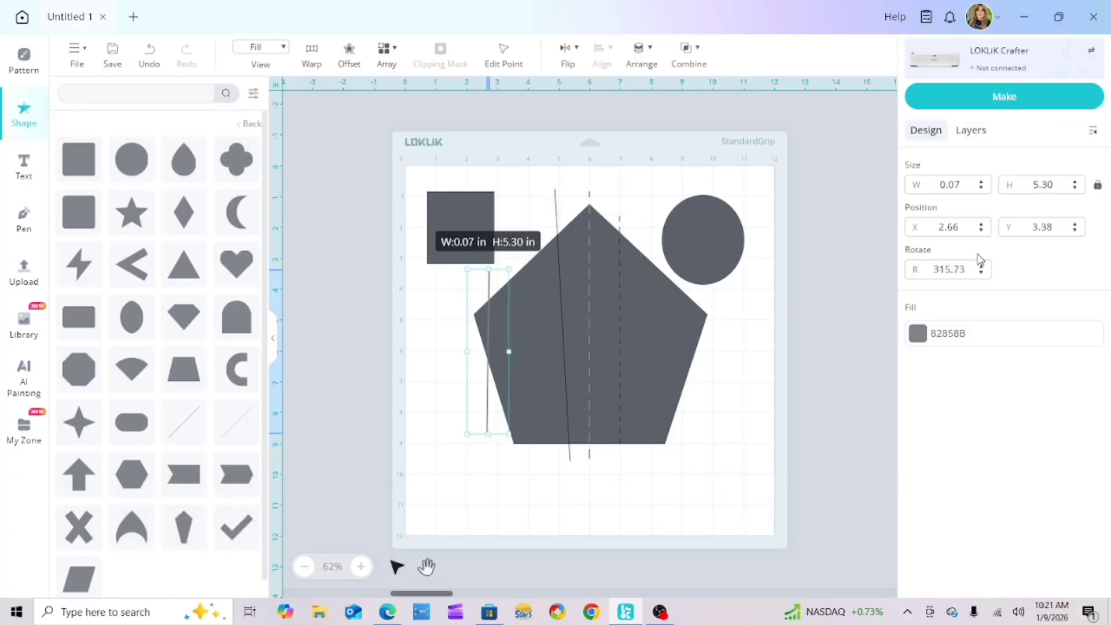
# - Set the grey solid line's rotation to 315 and move it to the mat's left edge, about X 0.05
pyautogui.press('BackSpace')
pyautogui.press('BackSpace')
pyautogui.press('Return')
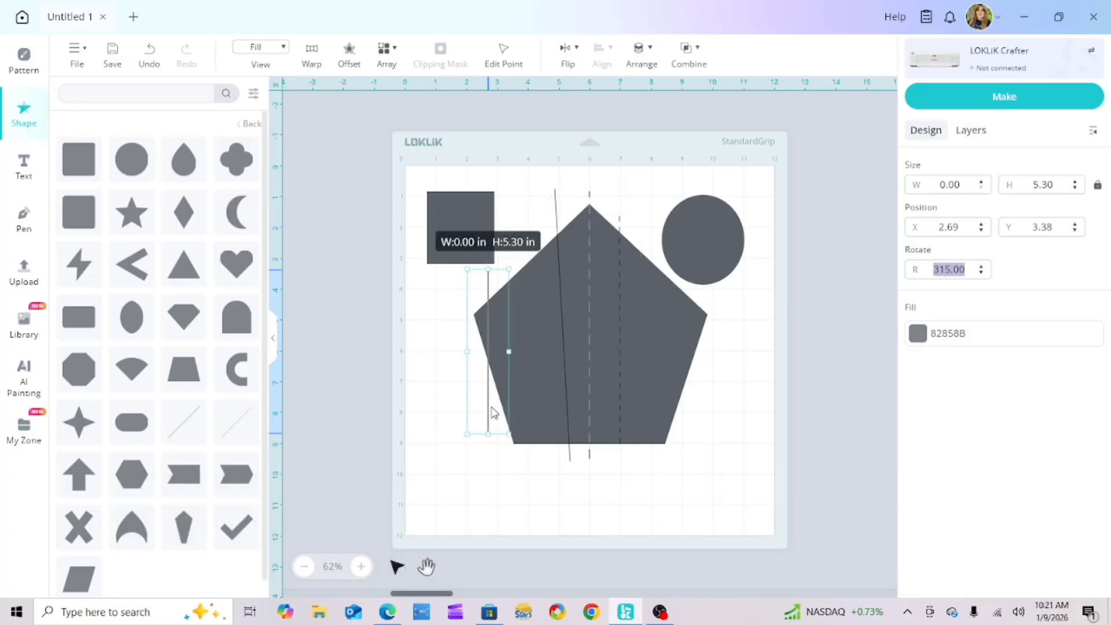
pyautogui.moveTo(490, 412); pyautogui.dragTo(408, 418)
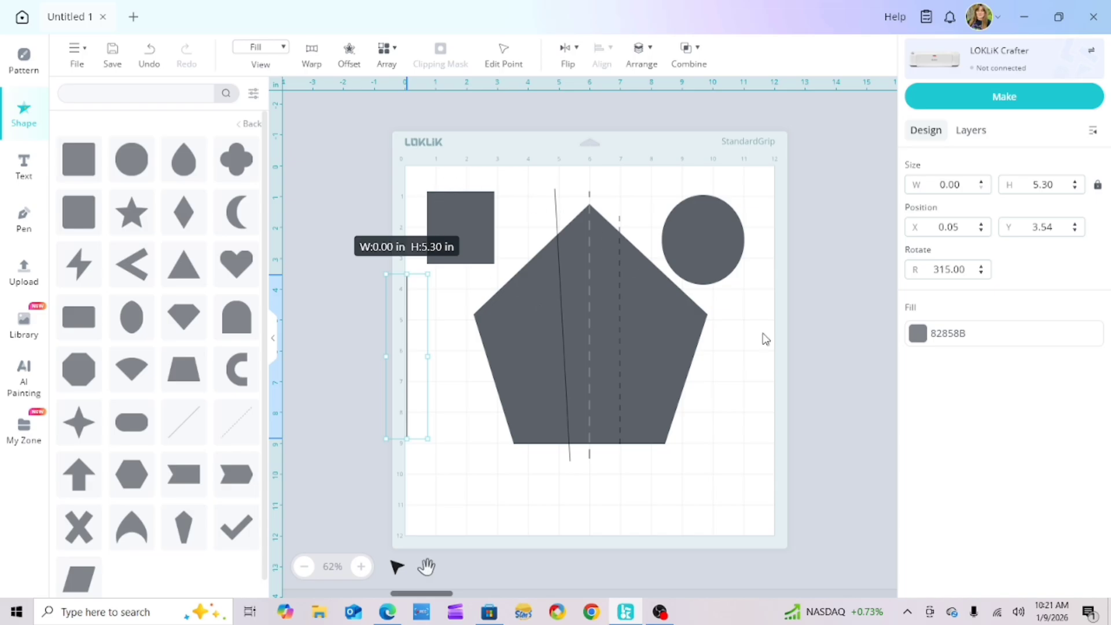
# - Select all the shapes and lines on the mat together and delete them
pyautogui.click(10, 63)
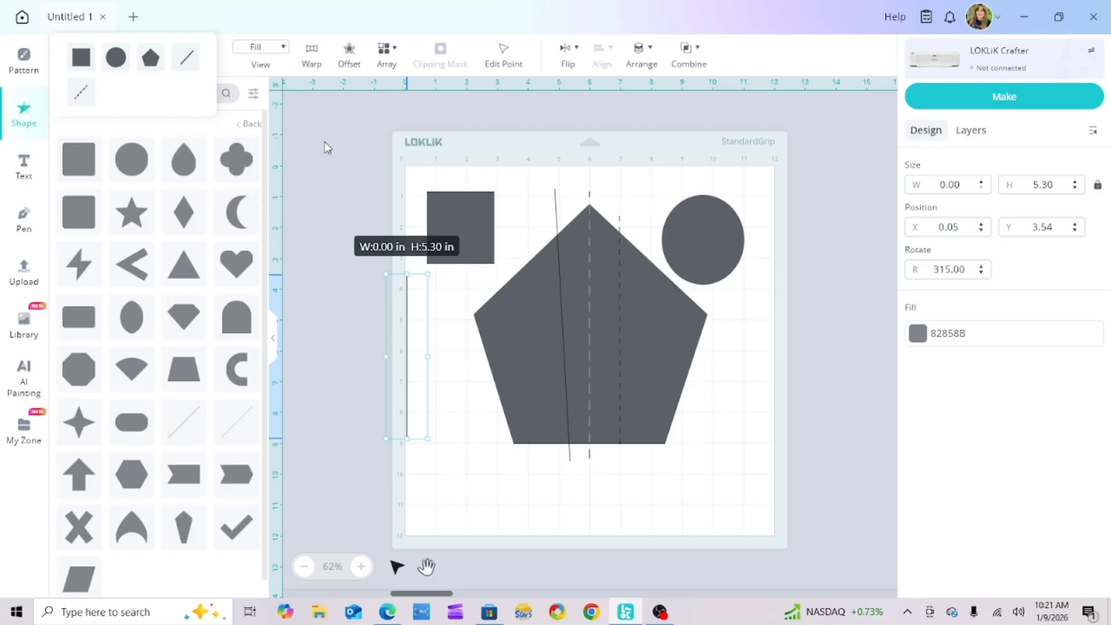
pyautogui.moveTo(353, 120); pyautogui.dragTo(790, 500)
pyautogui.press('Delete')
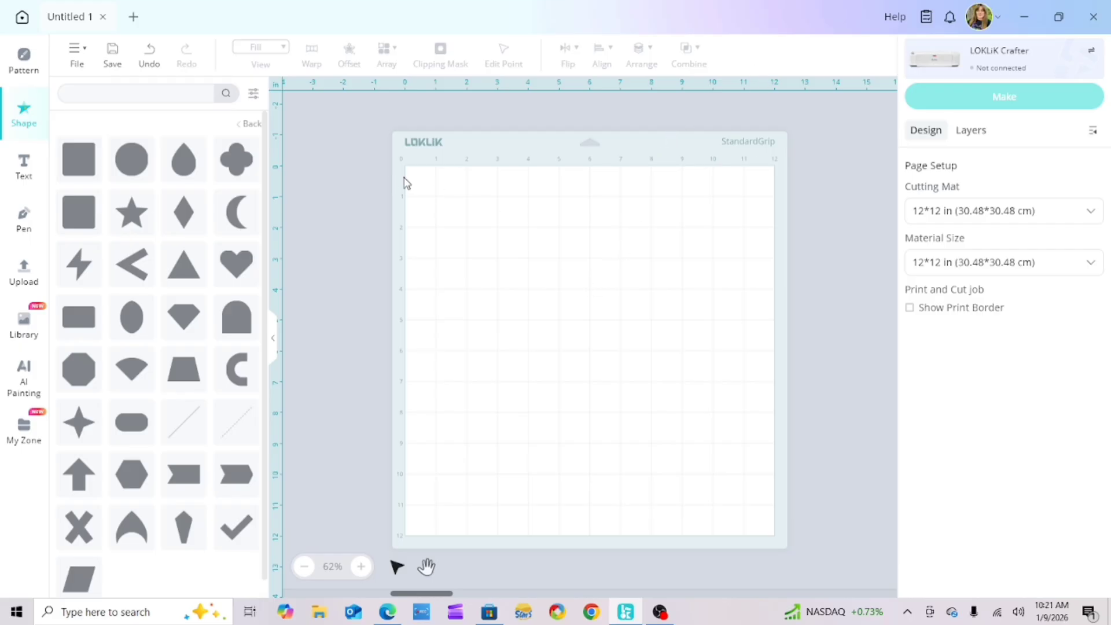
pyautogui.moveTo(412, 177); pyautogui.dragTo(775, 499)
pyautogui.moveTo(415, 176); pyautogui.dragTo(757, 507)
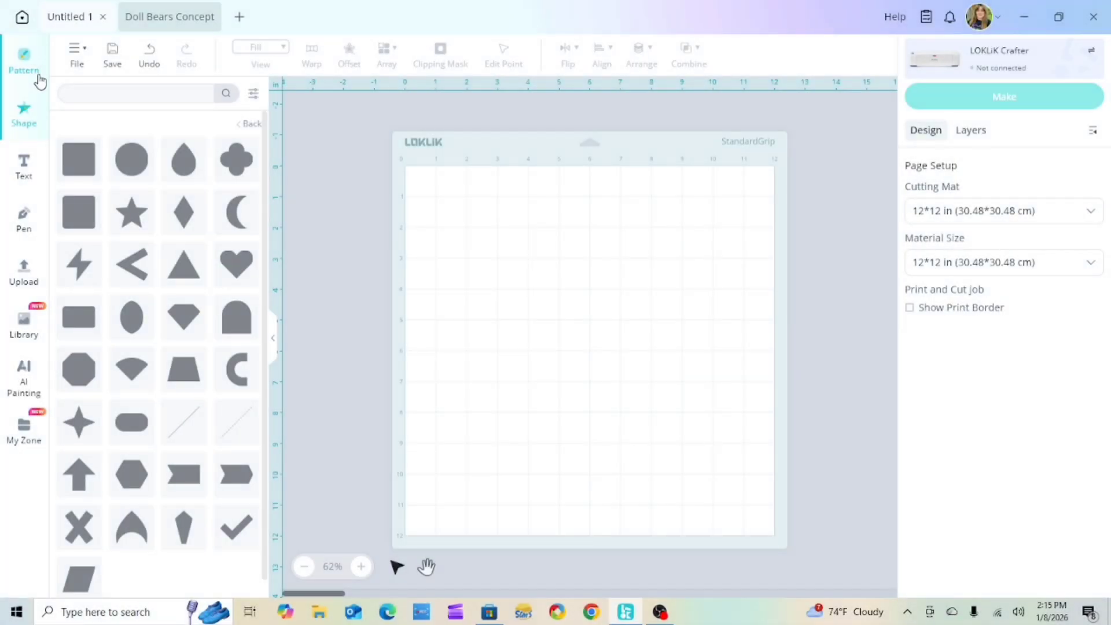
# - Add the Basic square and stretch it into a rectangle about 10 by 6 in, placed at the mat's upper-left corner
pyautogui.click(80, 169)
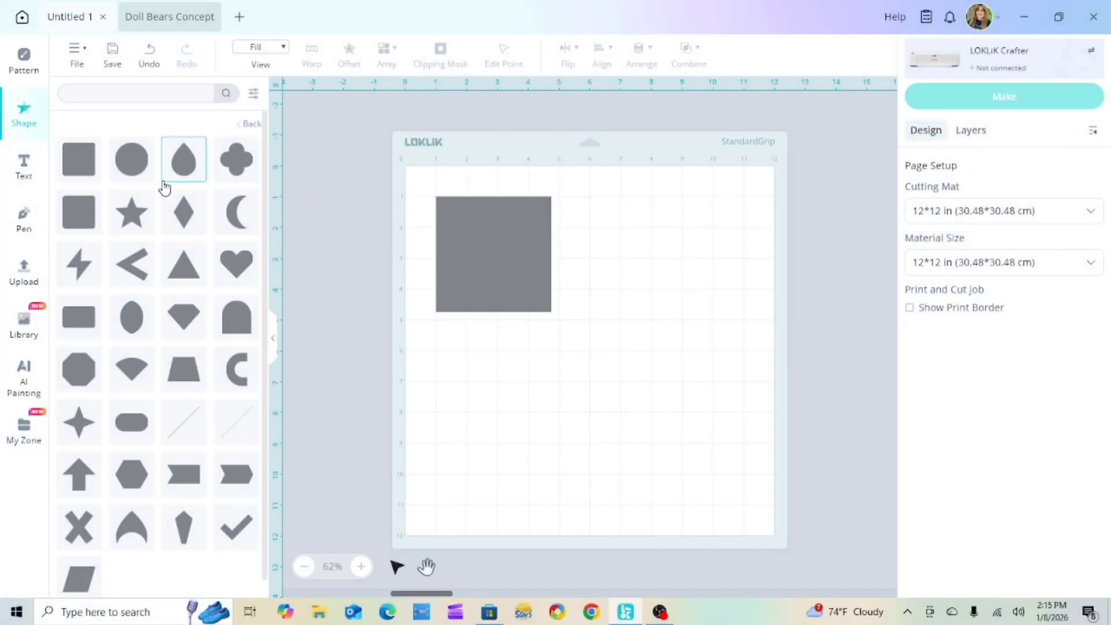
pyautogui.click(528, 295)
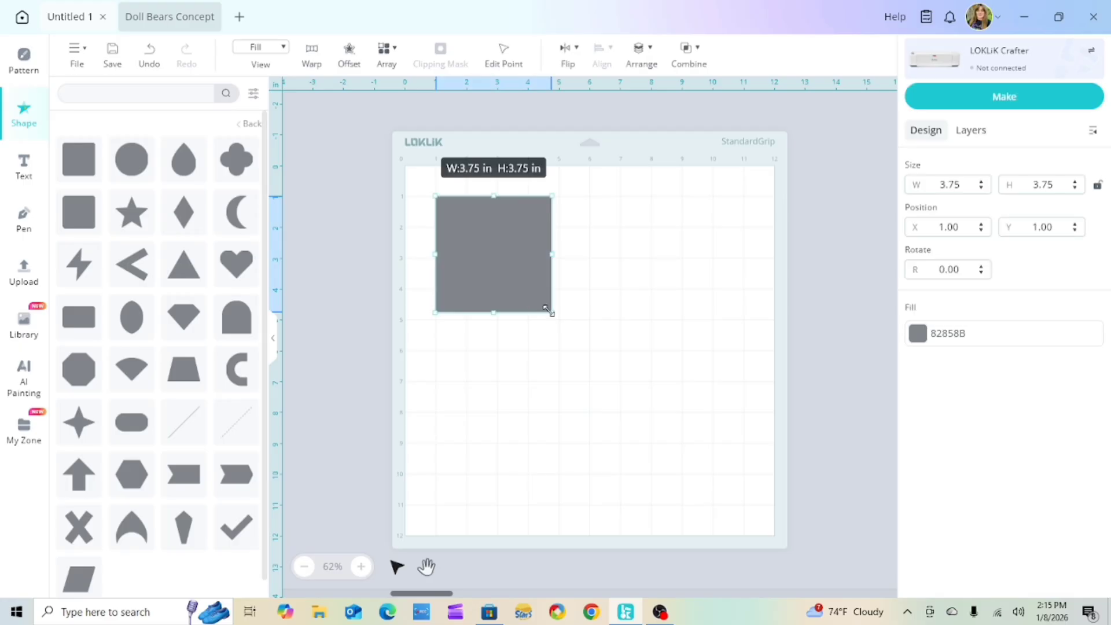
pyautogui.moveTo(548, 311); pyautogui.dragTo(707, 375)
pyautogui.moveTo(617, 313); pyautogui.dragTo(584, 284)
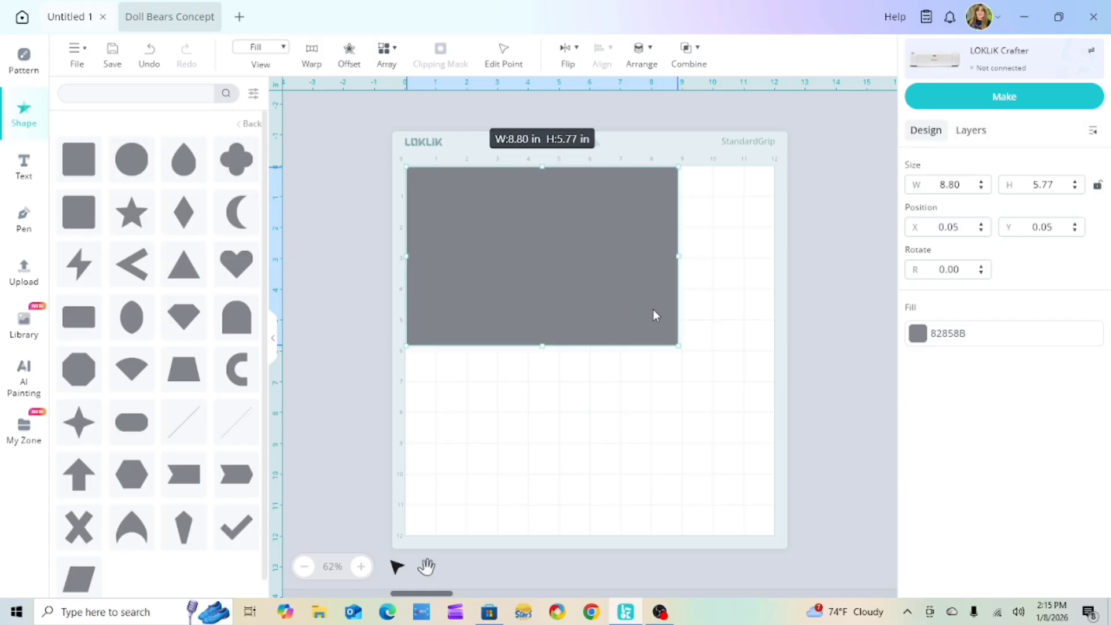
pyautogui.moveTo(679, 346); pyautogui.dragTo(686, 352)
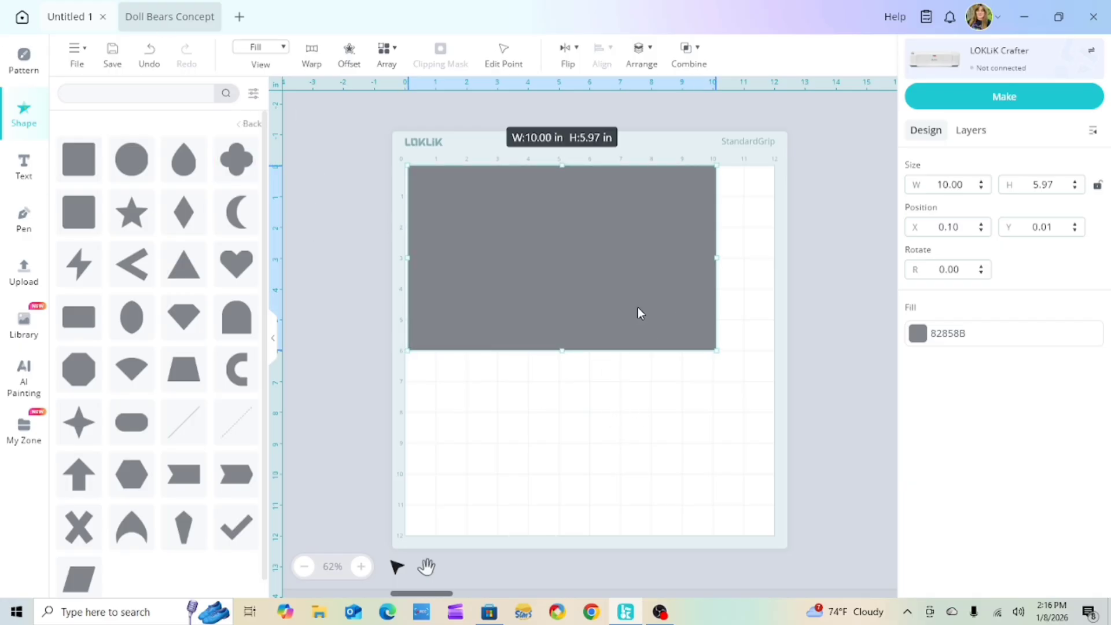
pyautogui.moveTo(718, 255); pyautogui.dragTo(614, 245)
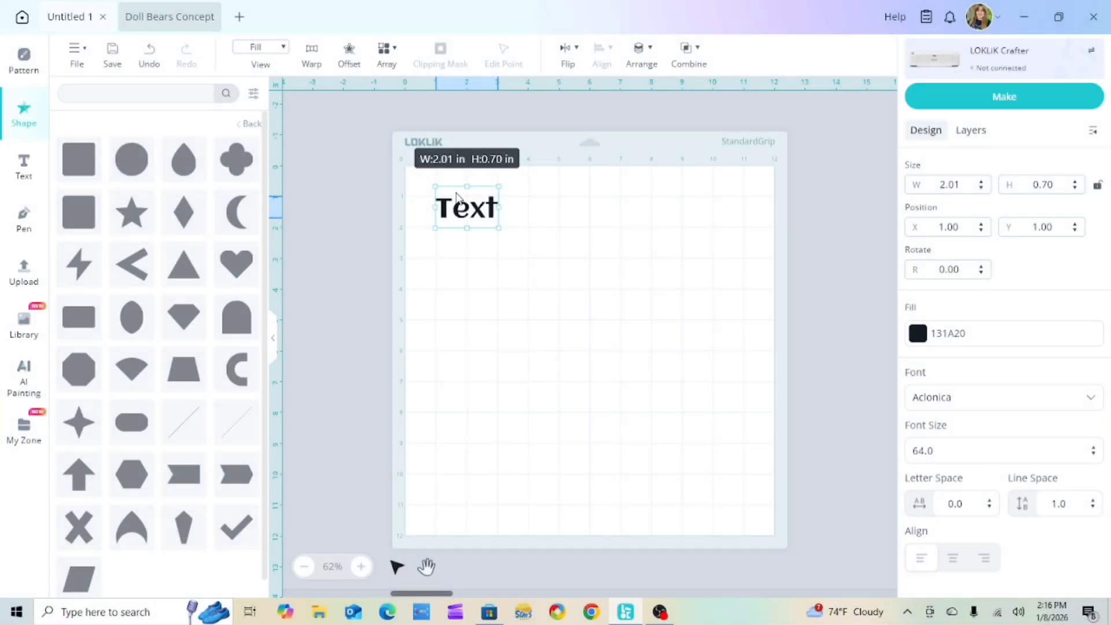
# - Replace the placeholder wording of the text object at the mat's upper-left corner with the person's first name
pyautogui.doubleClick(469, 216)
pyautogui.click(469, 215)
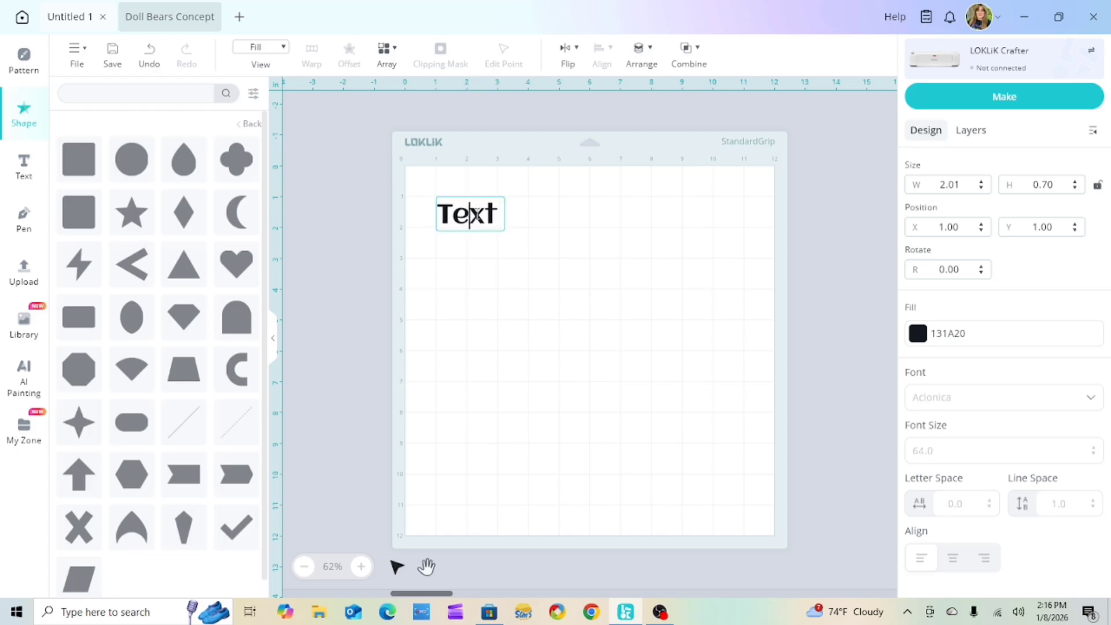
pyautogui.doubleClick(470, 215)
pyautogui.write('Samantha')
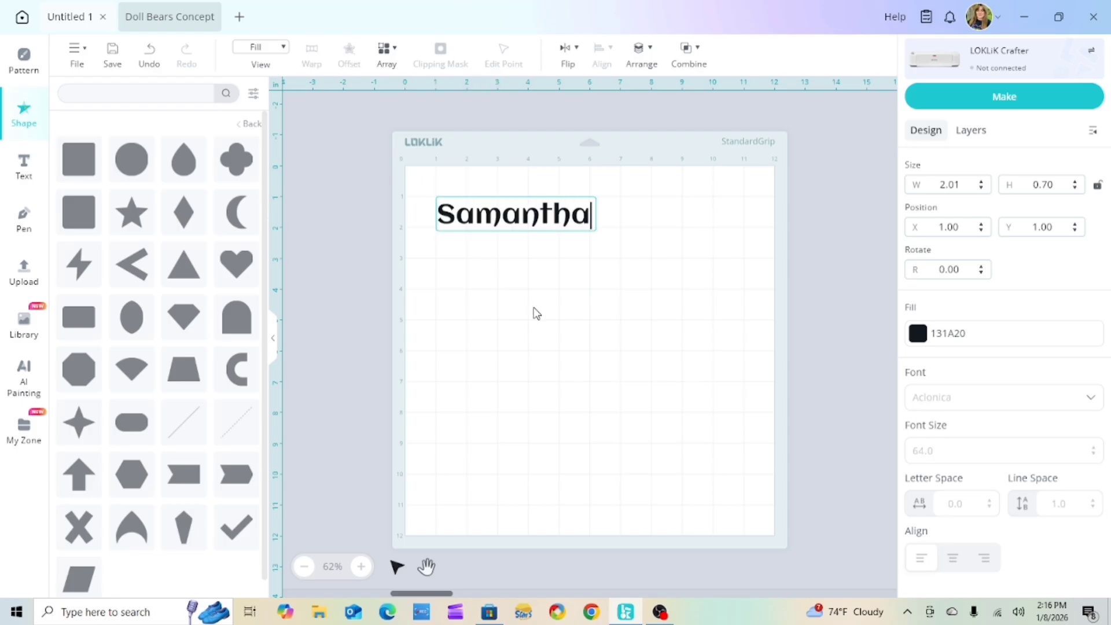
pyautogui.click(644, 361)
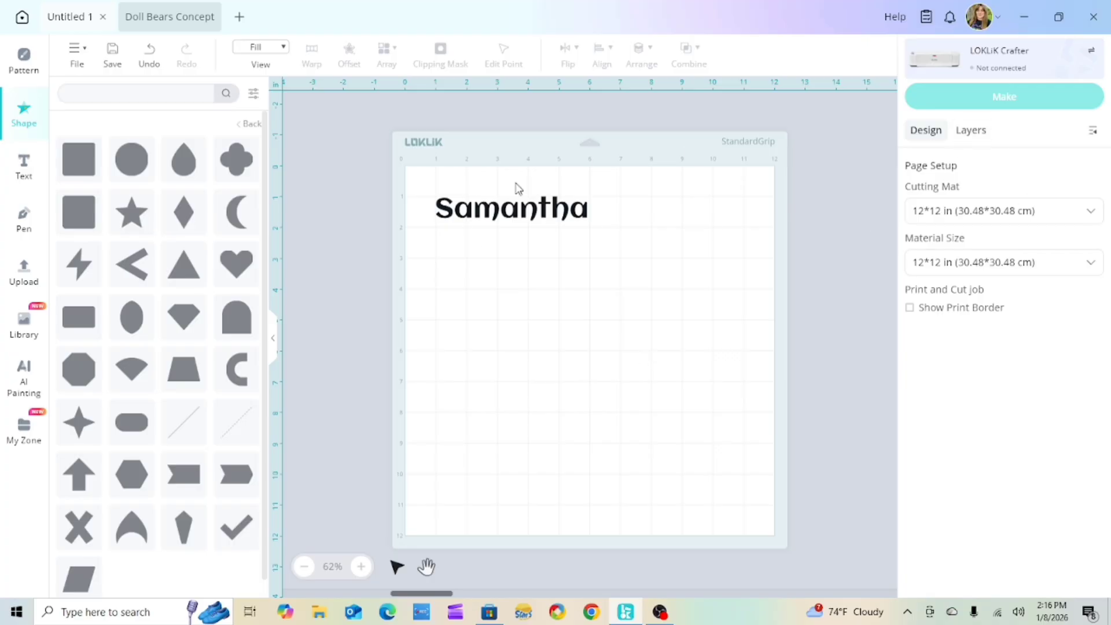
# - Examine the available LOKLiK fonts for the name text, down to the handwriting and Japanese styles
pyautogui.click(553, 210)
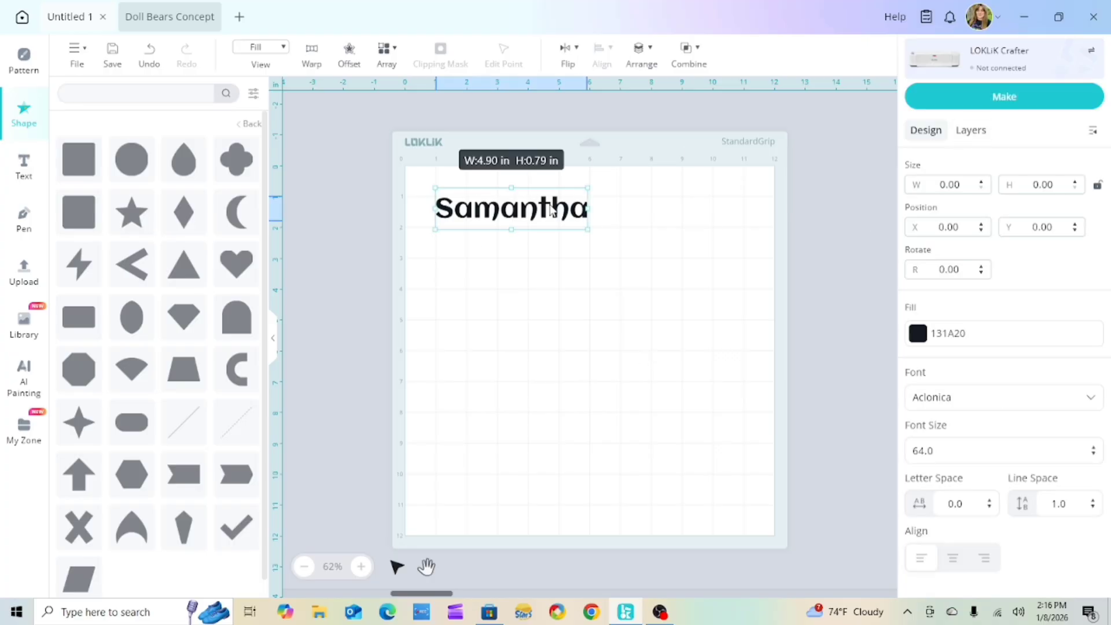
pyautogui.click(688, 234)
pyautogui.click(533, 218)
pyautogui.click(1092, 404)
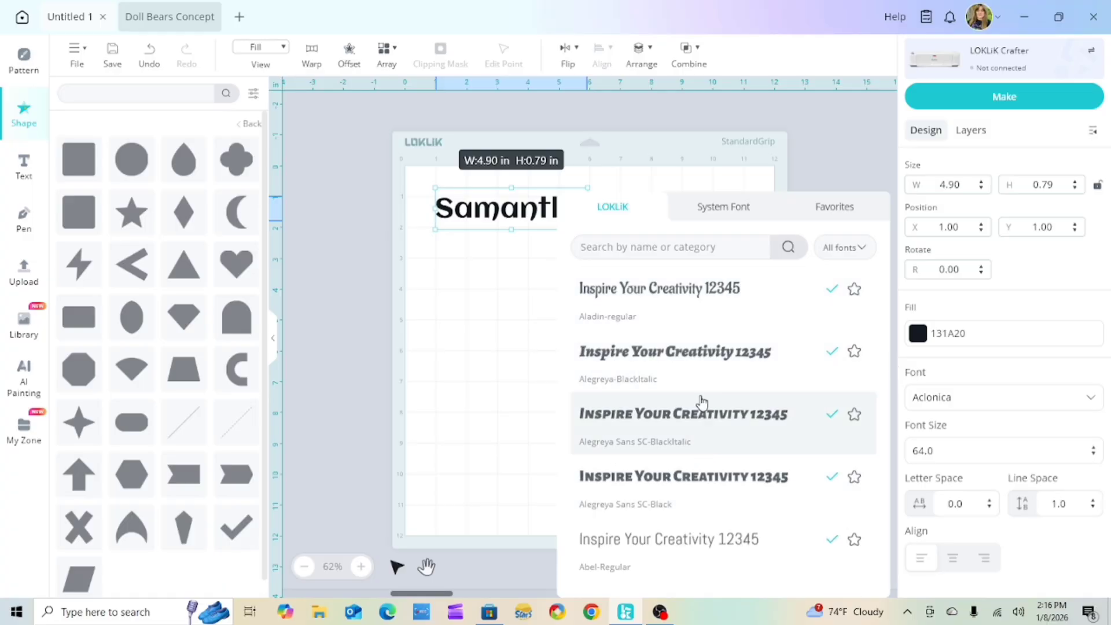
pyautogui.scroll(-15, 700, 401)
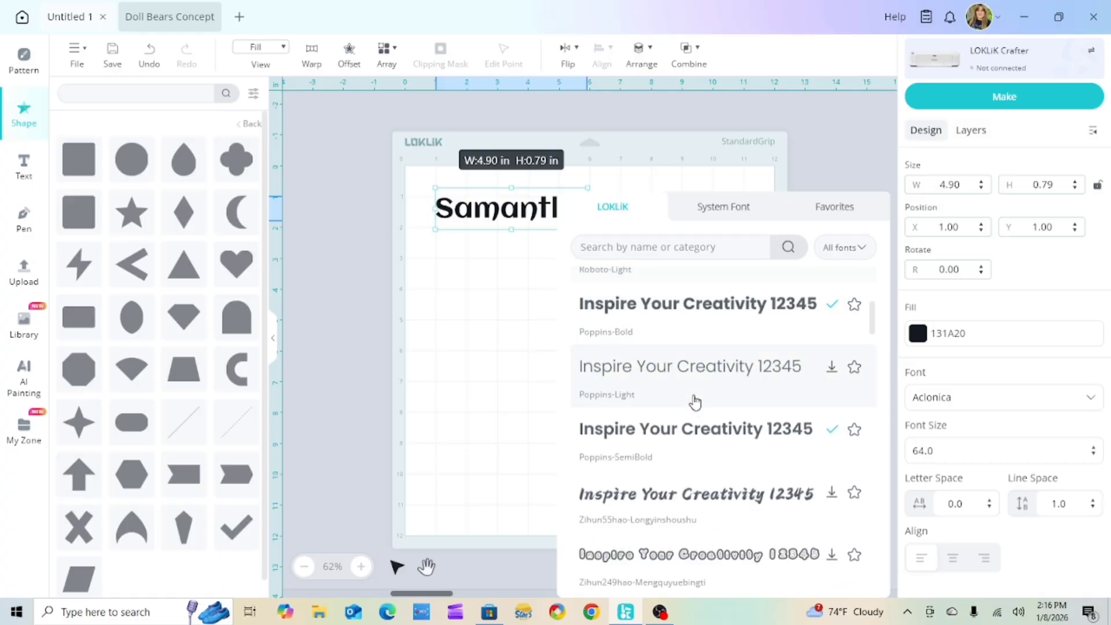
pyautogui.scroll(-10, 695, 401)
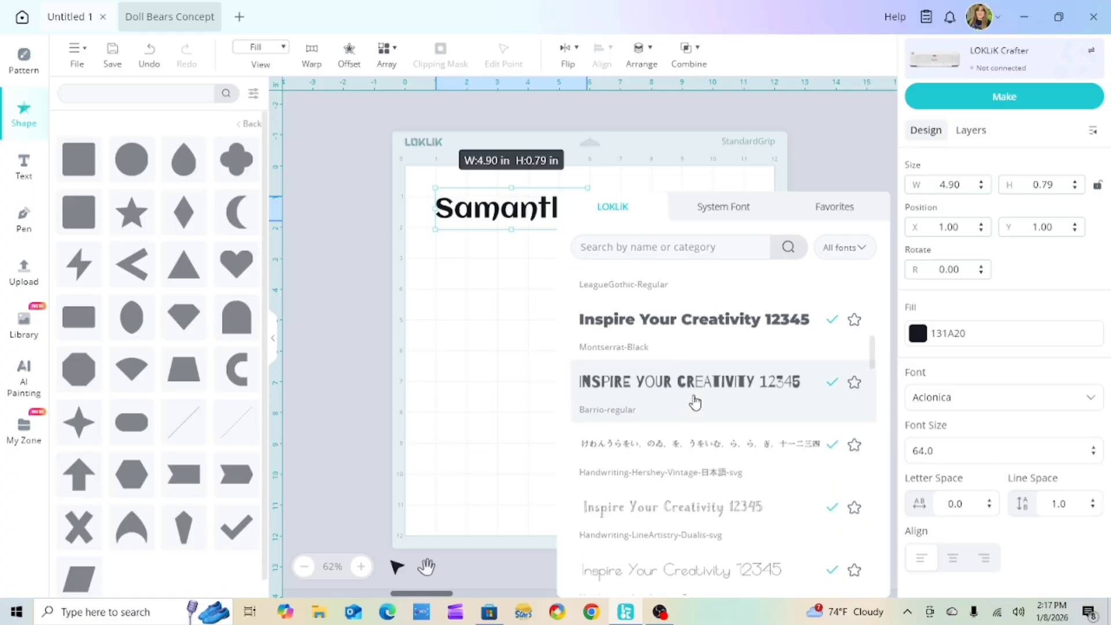
pyautogui.scroll(-8, 695, 402)
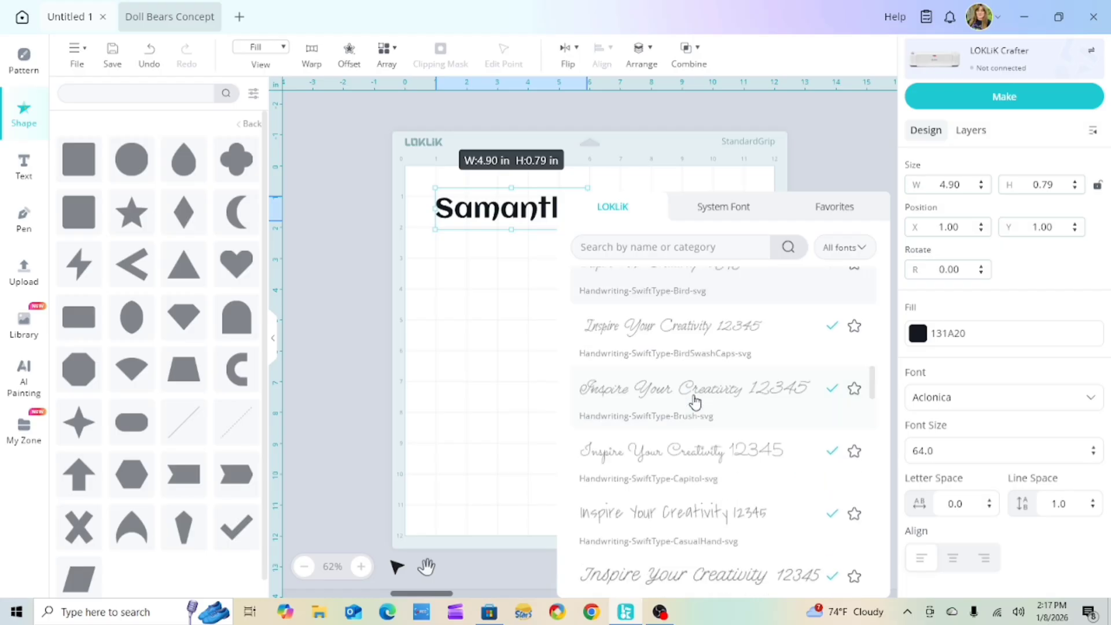
pyautogui.scroll(-6, 695, 401)
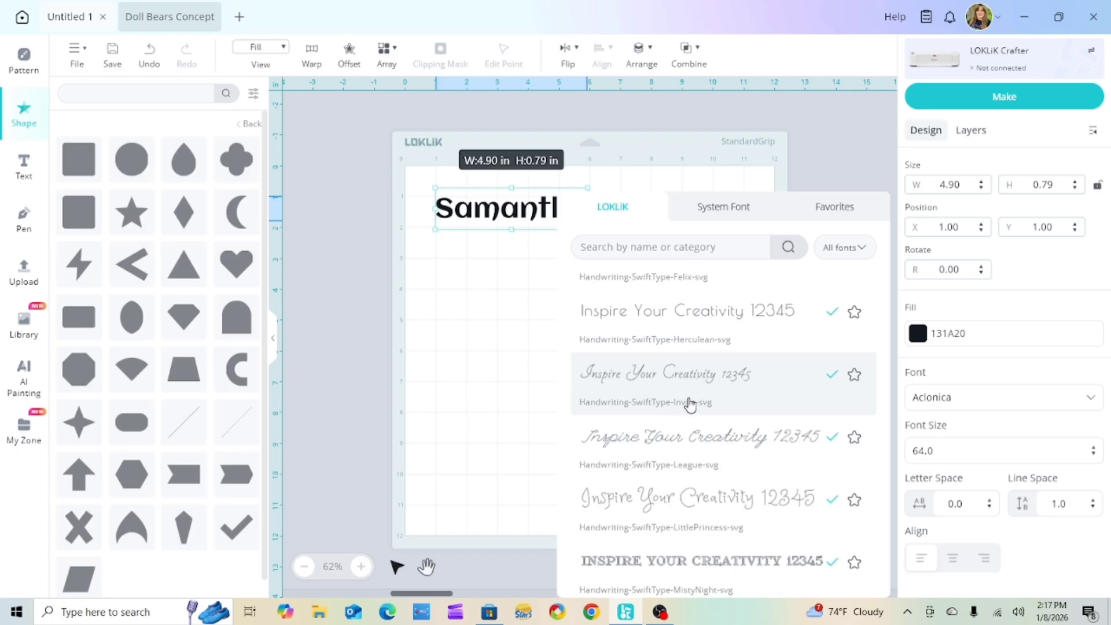
pyautogui.scroll(-8, 690, 405)
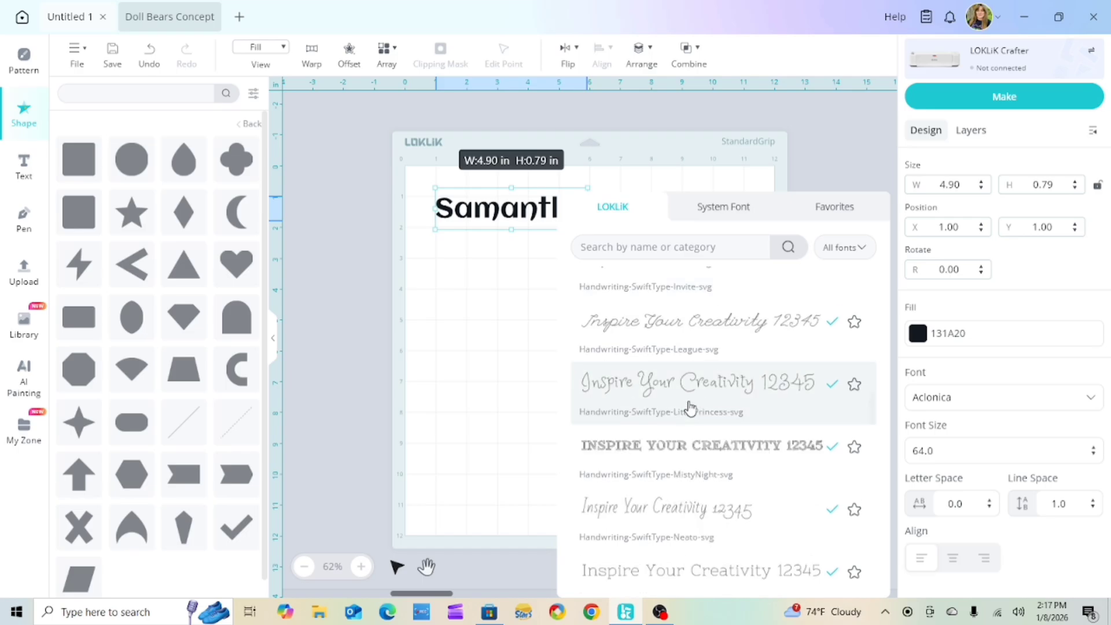
pyautogui.scroll(-9, 689, 410)
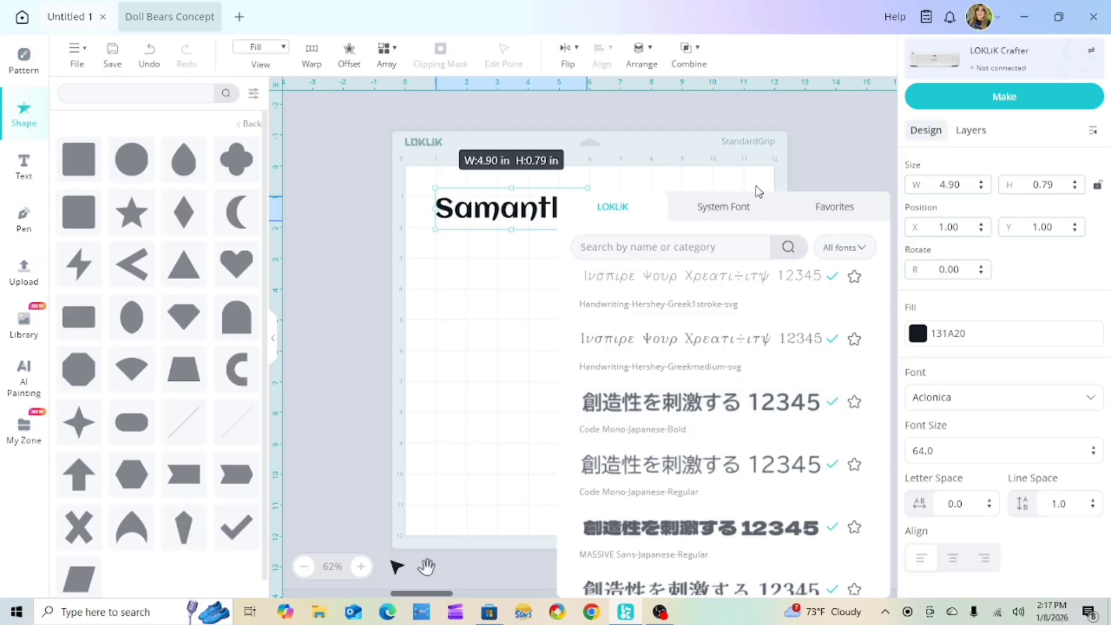
# - Look through the System Font and Favorites font collections, leaving the name text's font as it is
pyautogui.click(718, 212)
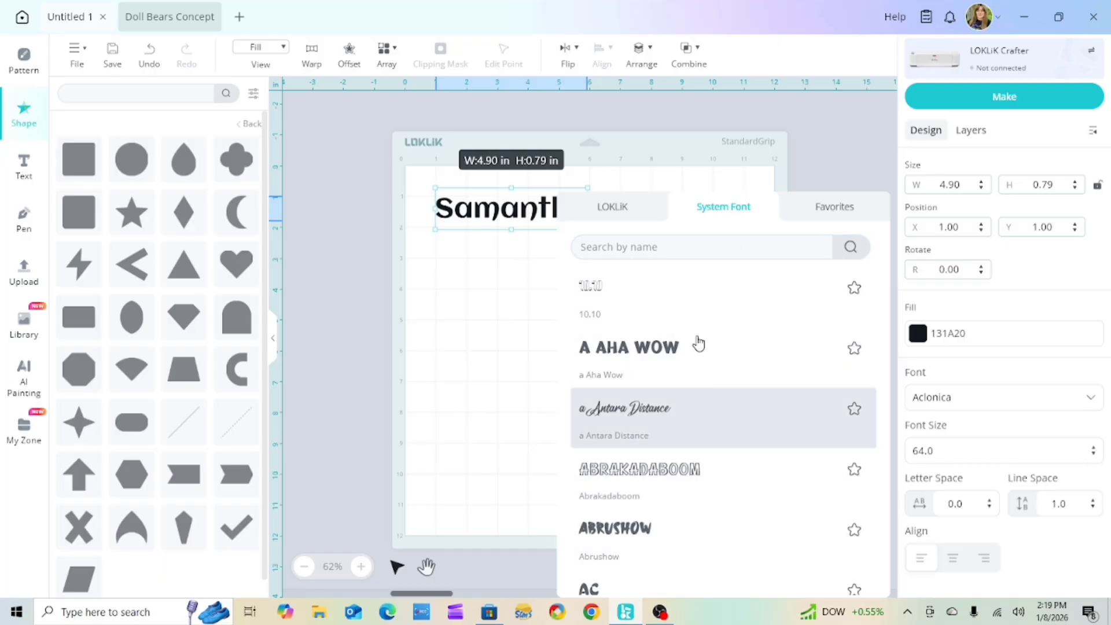
pyautogui.click(819, 212)
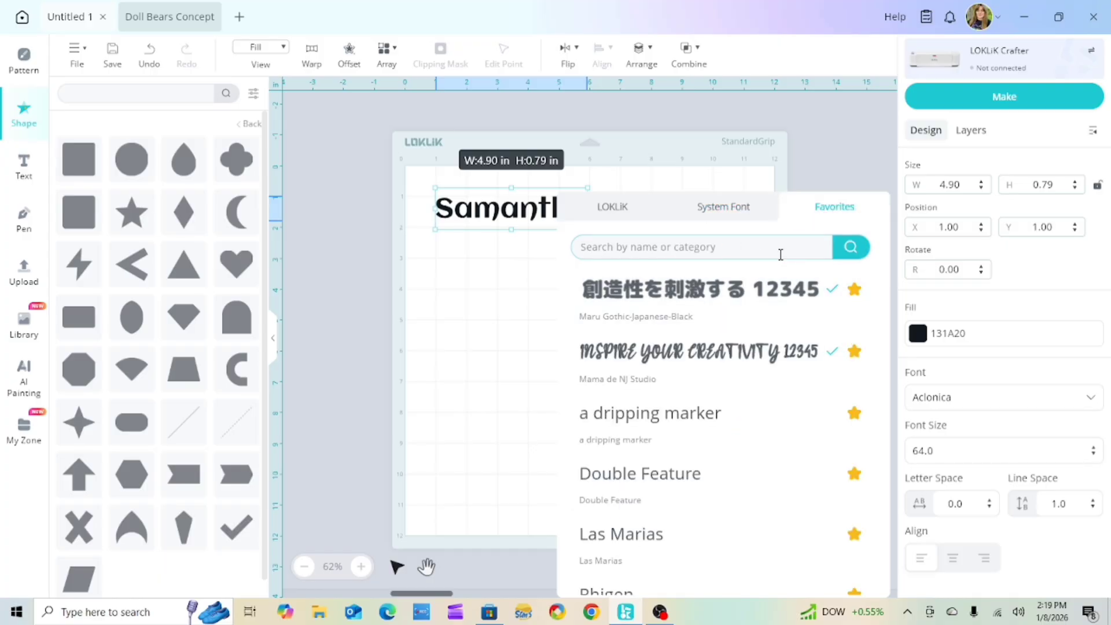
pyautogui.scroll(-4, 836, 365)
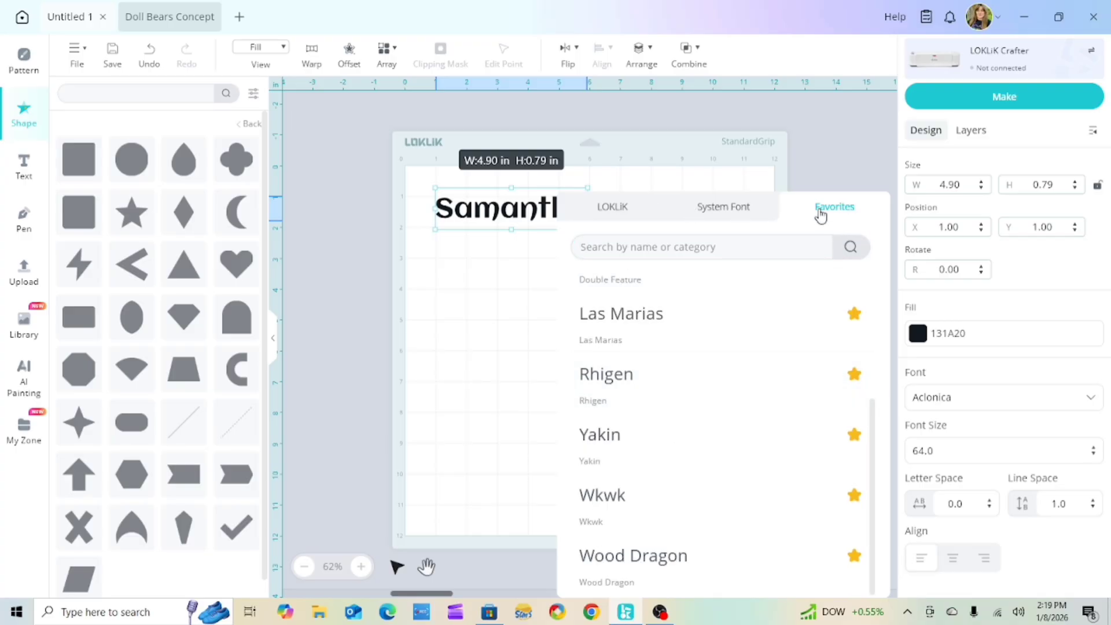
pyautogui.click(826, 147)
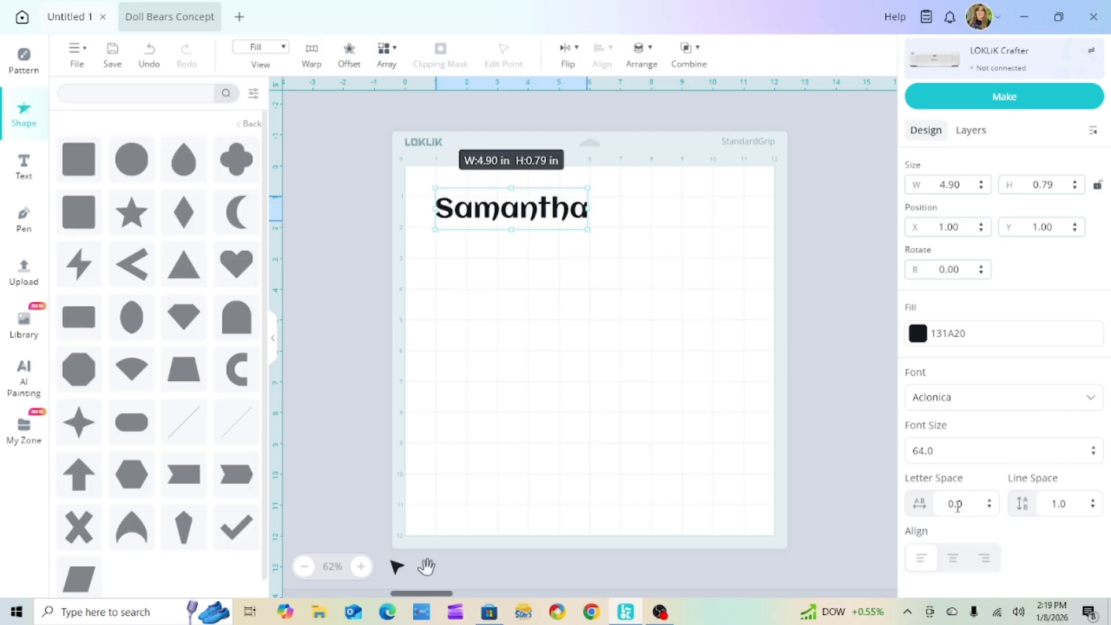
# - Try centre and right alignment on the name text and return it to left alignment
pyautogui.click(954, 559)
pyautogui.click(985, 564)
pyautogui.click(953, 564)
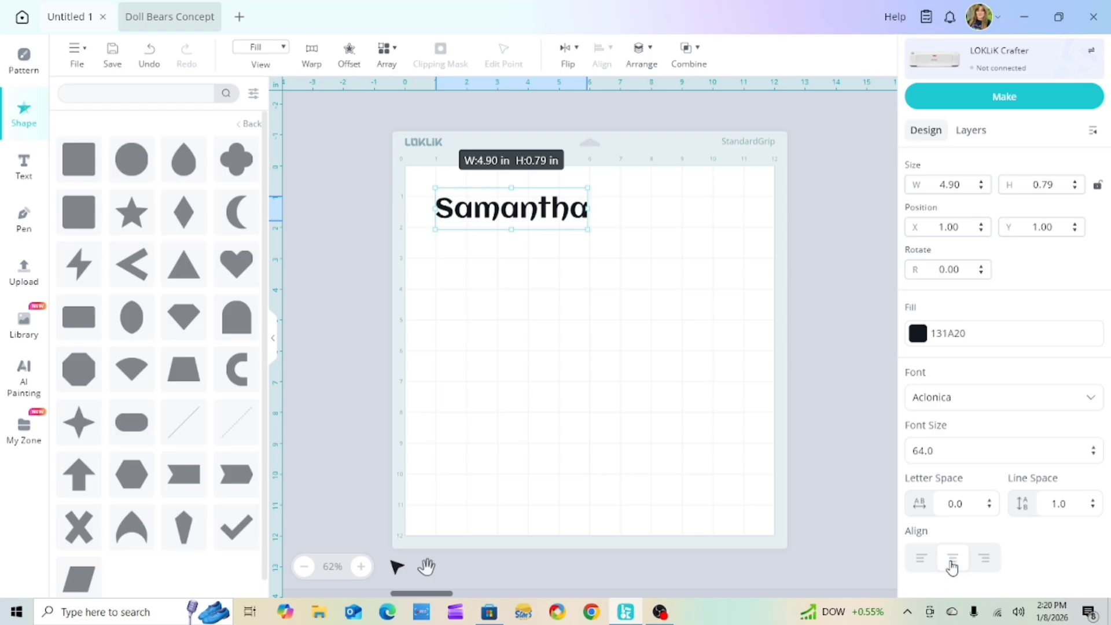
pyautogui.click(920, 563)
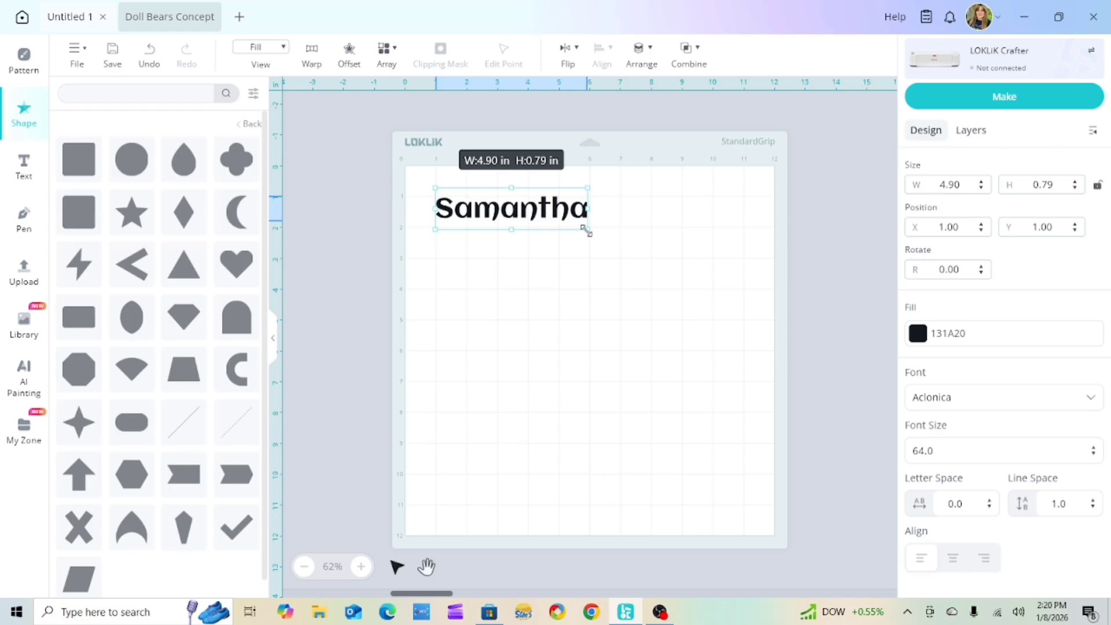
# - Enlarge the name text to about 8.76 by 1.90 in, testing the resize with its proportions locked
pyautogui.moveTo(587, 230); pyautogui.dragTo(707, 256)
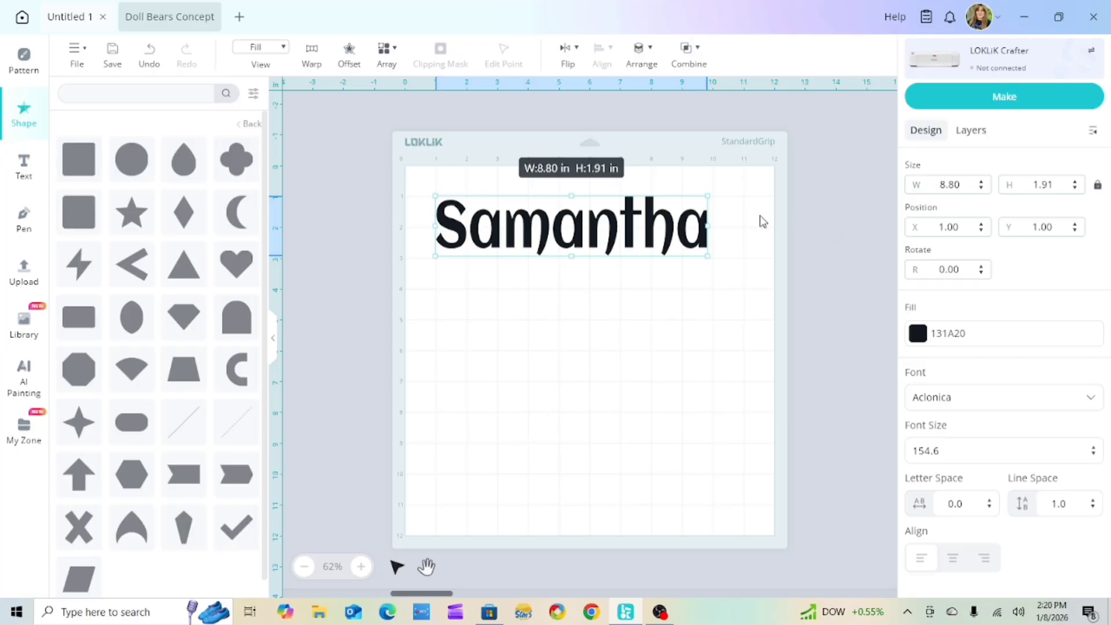
pyautogui.moveTo(708, 256)
pyautogui.mouseDown()
pyautogui.moveTo(648, 243)
pyautogui.moveTo(551, 191)
pyautogui.moveTo(565, 225)
pyautogui.moveTo(665, 273)
pyautogui.moveTo(727, 283)
pyautogui.moveTo(625, 258)
pyautogui.moveTo(691, 267)
pyautogui.mouseUp()
pyautogui.moveTo(685, 225); pyautogui.dragTo(708, 224)
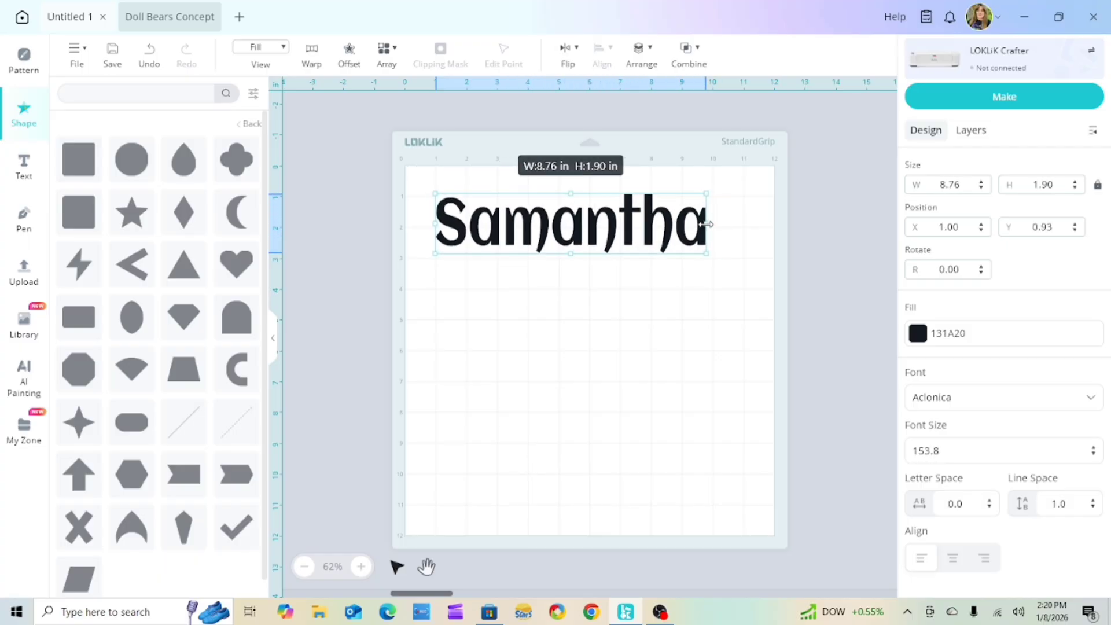
# - Stretch the name text to about 8.80 by 2.33 in with proportions unlocked, and relock them to scale it to about 8.91 by 2.36 in
pyautogui.click(1097, 185)
pyautogui.moveTo(571, 197)
pyautogui.mouseDown()
pyautogui.moveTo(567, 114)
pyautogui.moveTo(566, 183)
pyautogui.mouseUp()
pyautogui.moveTo(709, 217)
pyautogui.mouseDown()
pyautogui.moveTo(868, 217)
pyautogui.moveTo(709, 216)
pyautogui.mouseUp()
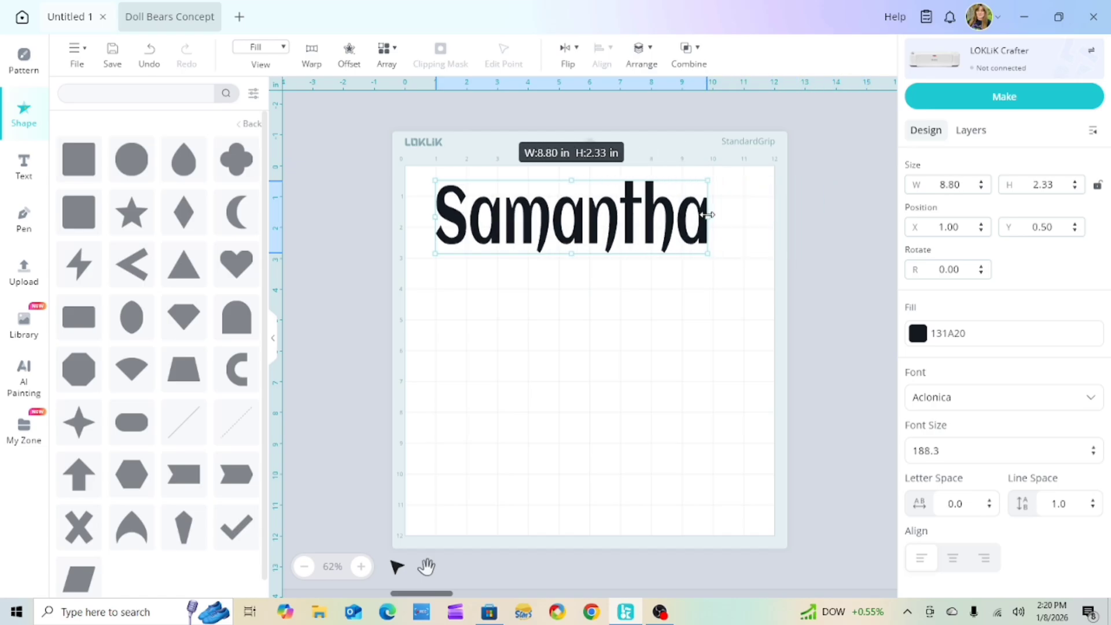
pyautogui.click(1098, 185)
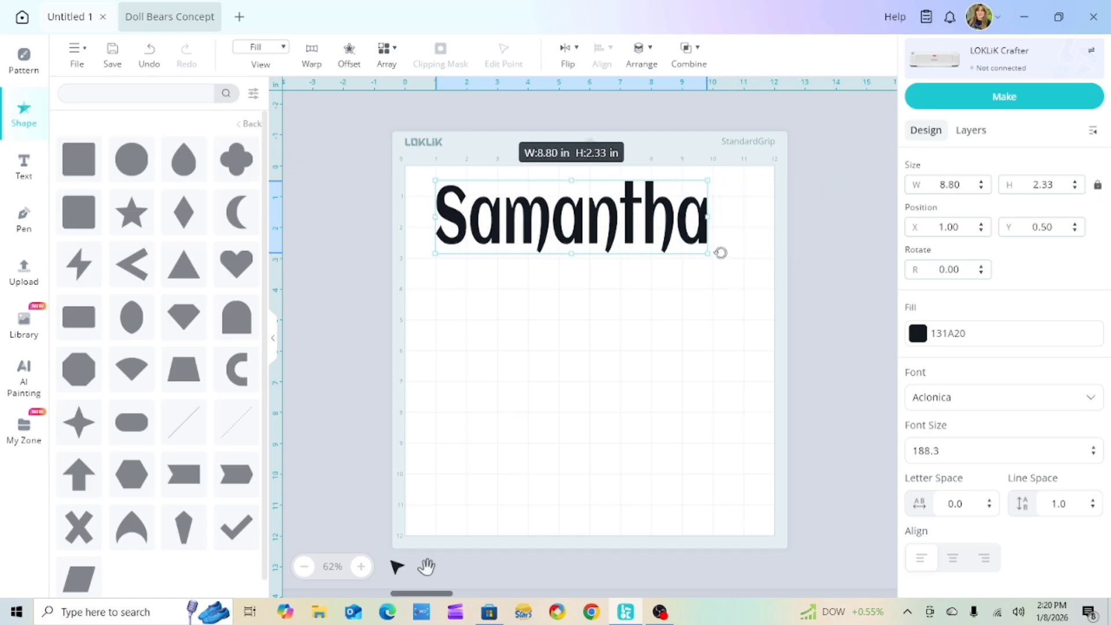
pyautogui.moveTo(724, 265)
pyautogui.mouseDown()
pyautogui.moveTo(804, 307)
pyautogui.moveTo(697, 246)
pyautogui.moveTo(808, 295)
pyautogui.moveTo(702, 258)
pyautogui.moveTo(769, 290)
pyautogui.moveTo(722, 277)
pyautogui.moveTo(731, 261)
pyautogui.moveTo(602, 132)
pyautogui.moveTo(577, 150)
pyautogui.moveTo(728, 143)
pyautogui.moveTo(717, 251)
pyautogui.moveTo(732, 261)
pyautogui.moveTo(714, 124)
pyautogui.moveTo(721, 263)
pyautogui.moveTo(713, 94)
pyautogui.moveTo(712, 248)
pyautogui.mouseUp()
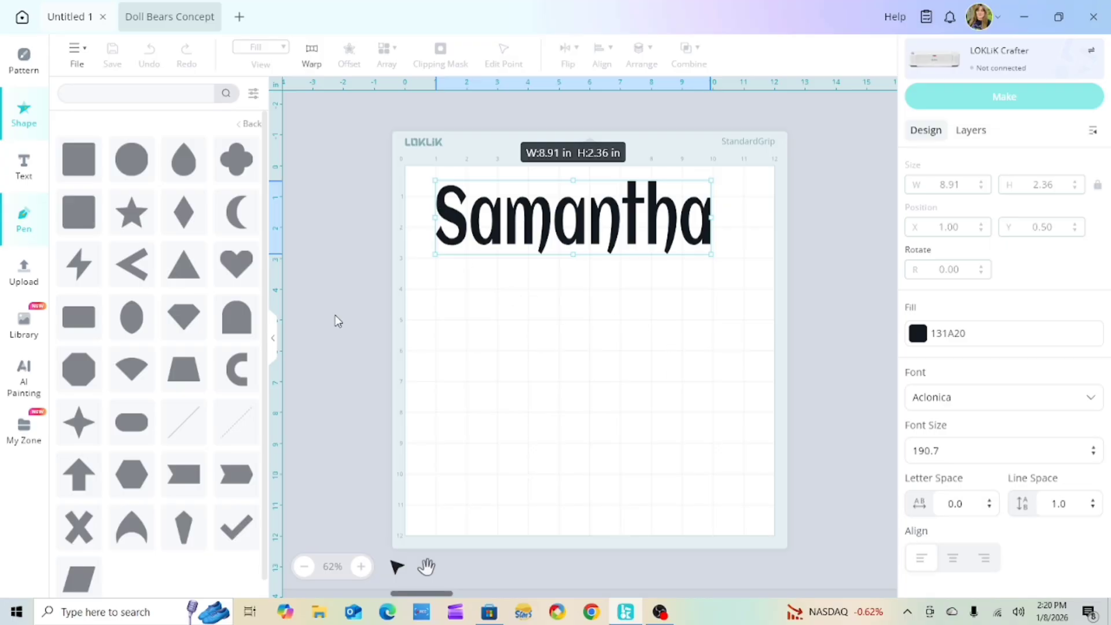
# - Collapse the shape library and draw a closed six-sided Pen outline of about 5.48 by 4.13 in below the name
pyautogui.click(275, 346)
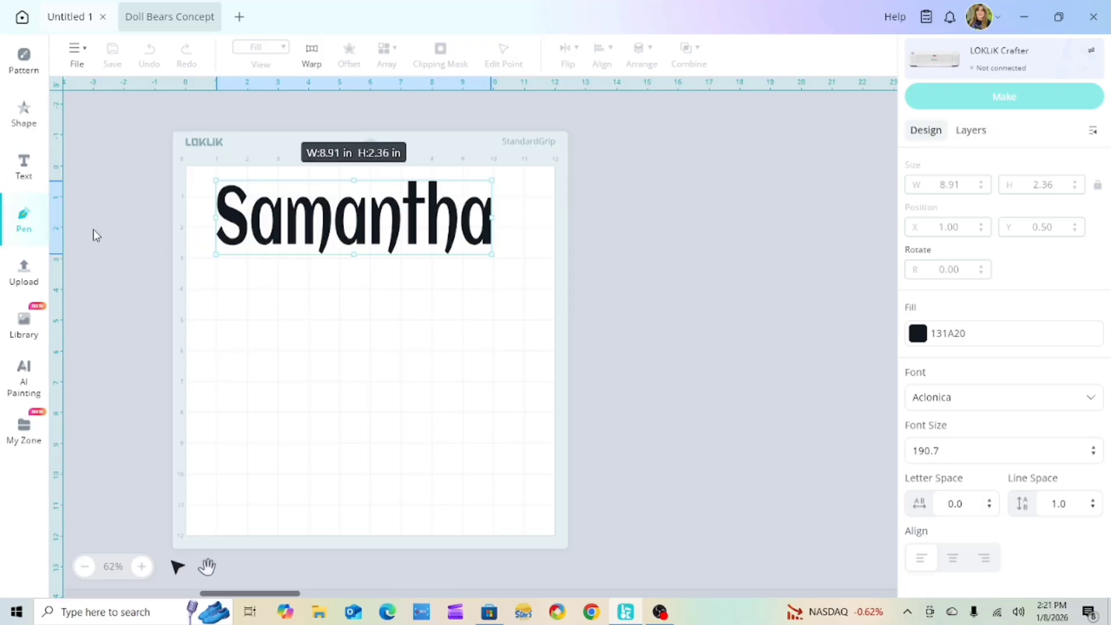
pyautogui.moveTo(234, 290); pyautogui.dragTo(262, 305)
pyautogui.press('Escape')
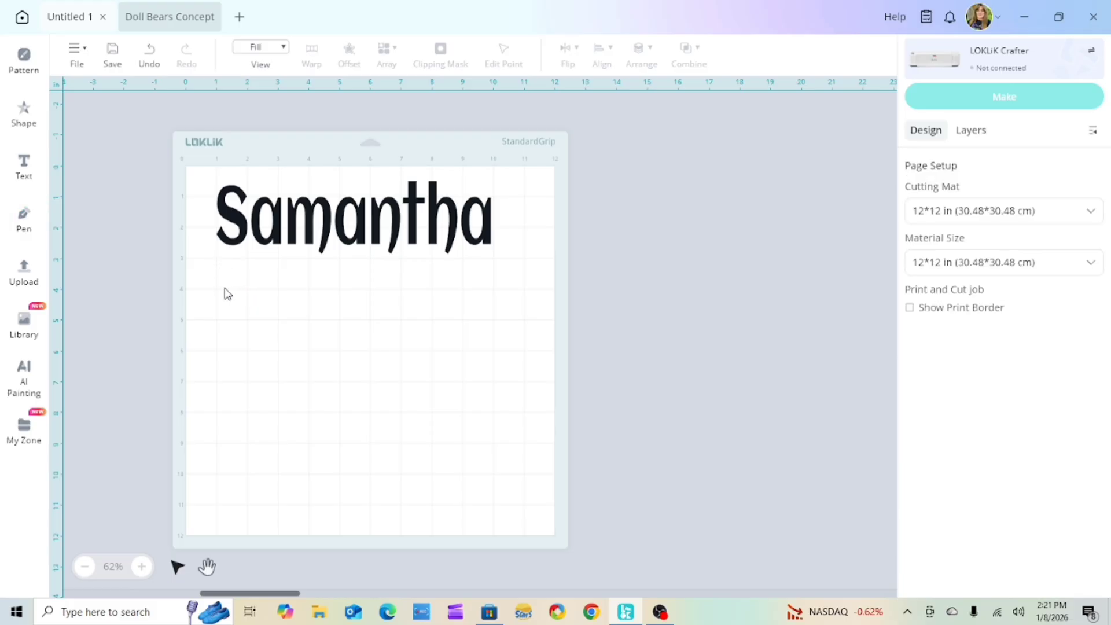
pyautogui.click(24, 223)
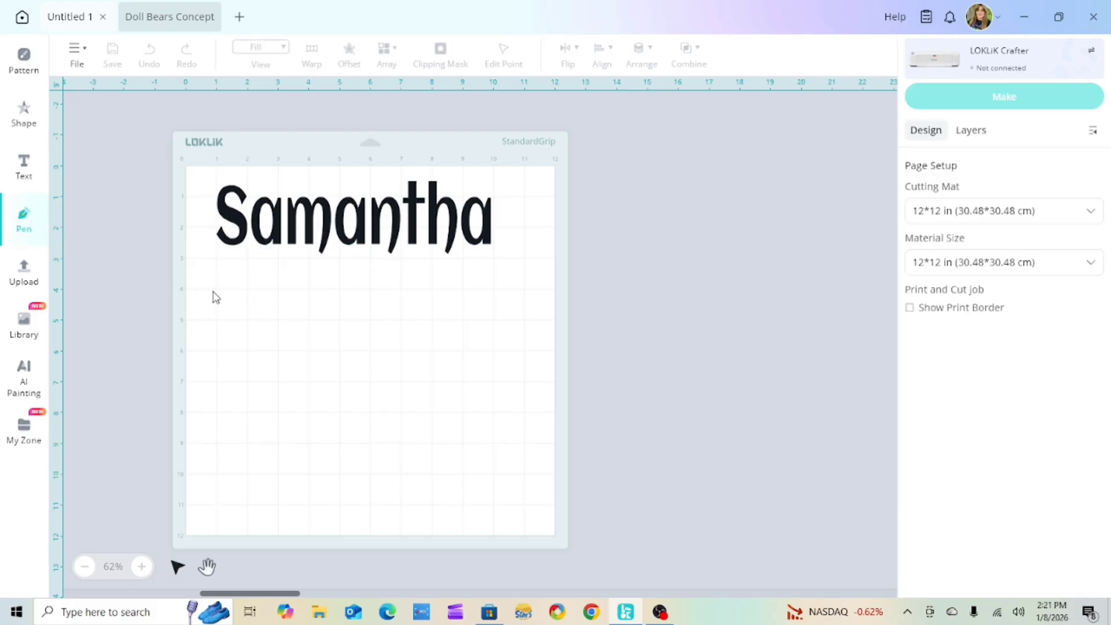
pyautogui.click(307, 289)
pyautogui.click(349, 331)
pyautogui.click(382, 379)
pyautogui.click(313, 416)
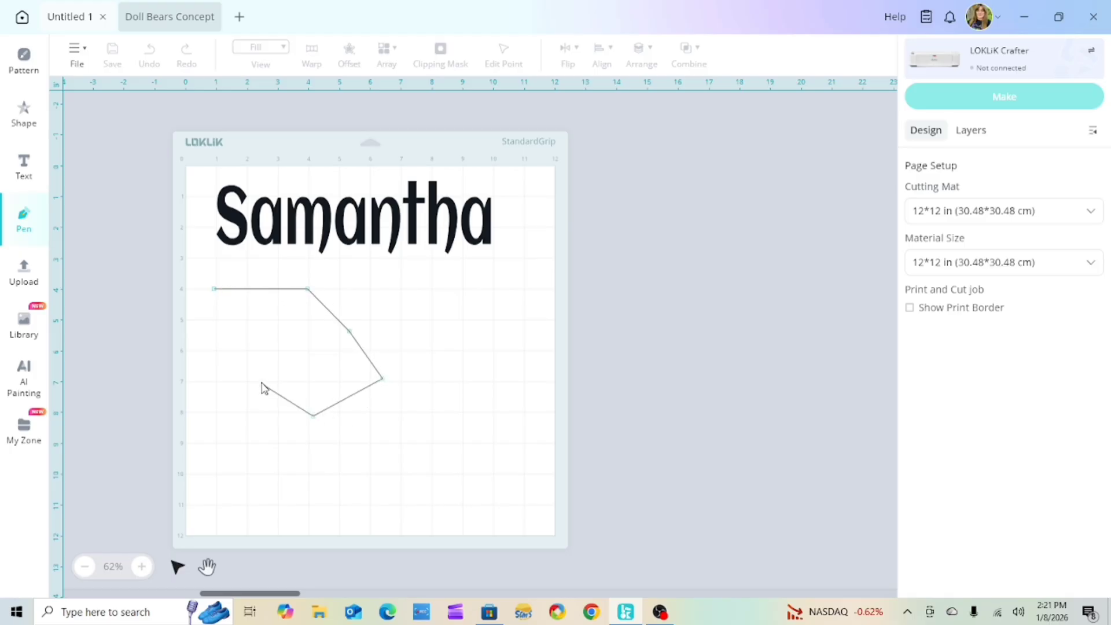
pyautogui.click(261, 382)
pyautogui.click(214, 289)
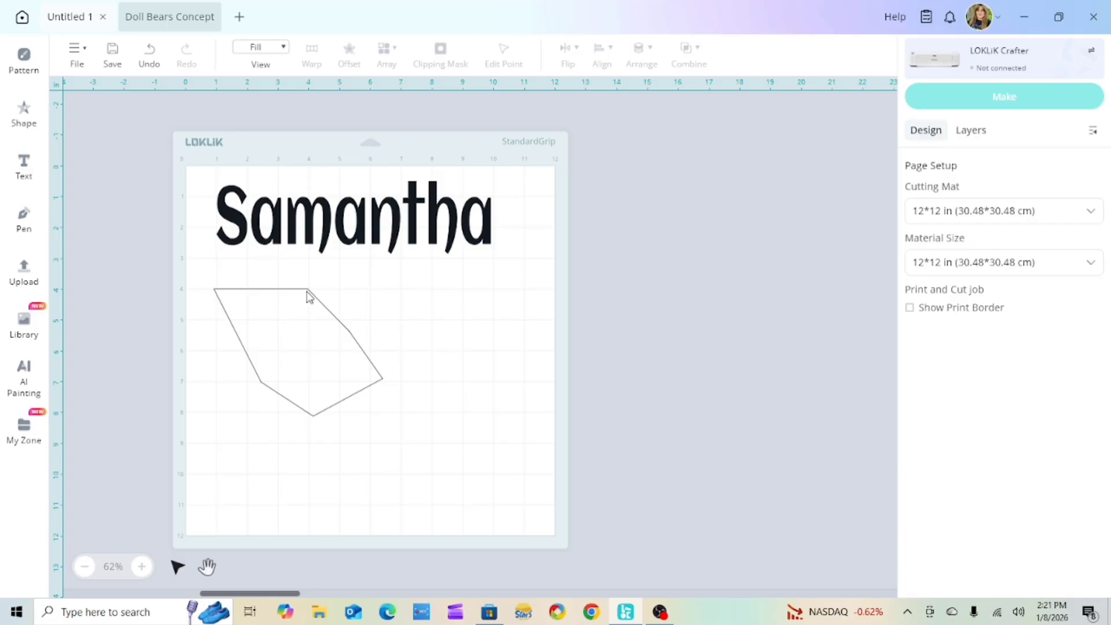
pyautogui.click(24, 217)
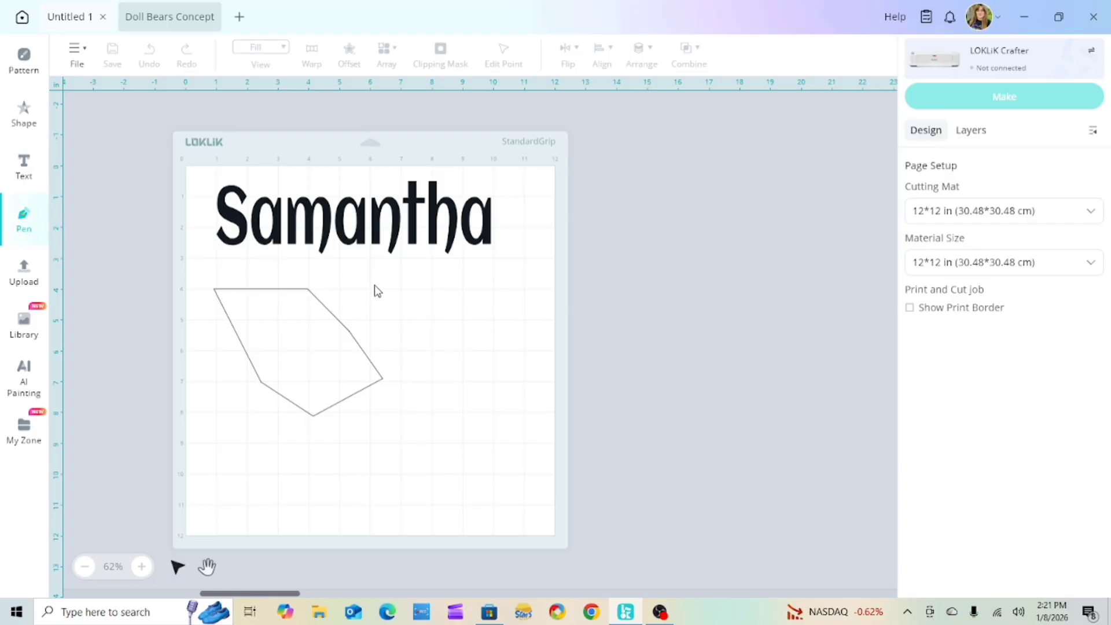
pyautogui.moveTo(383, 284); pyautogui.dragTo(443, 286)
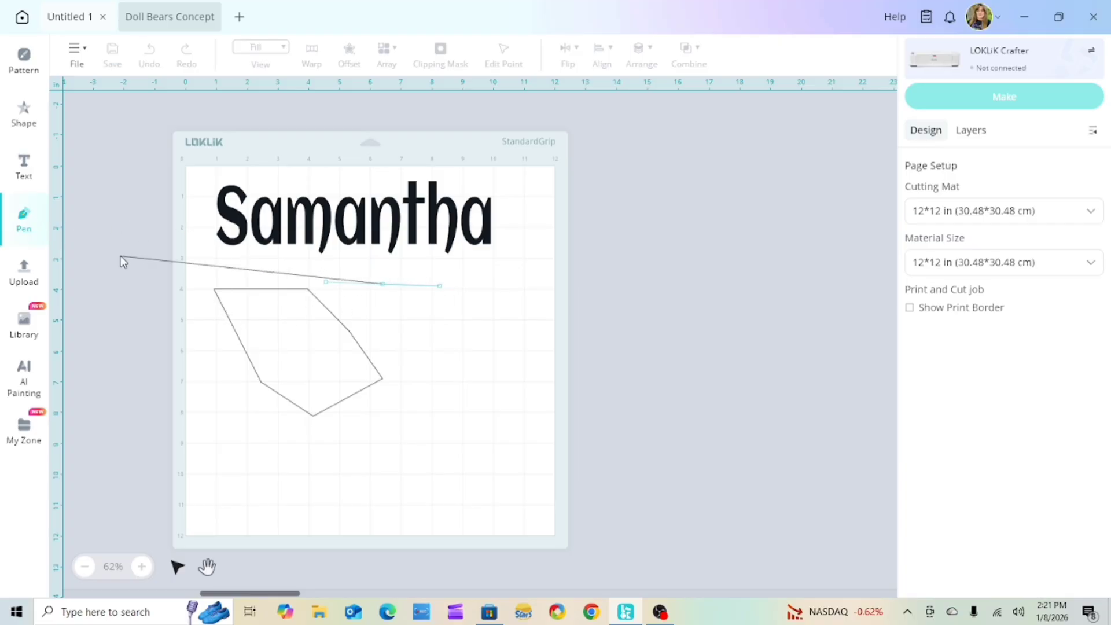
pyautogui.press('Escape')
# - Draw a second Pen outline of about 3.68 by 4.67 in beside the six-sided one, and delete it
pyautogui.click(34, 220)
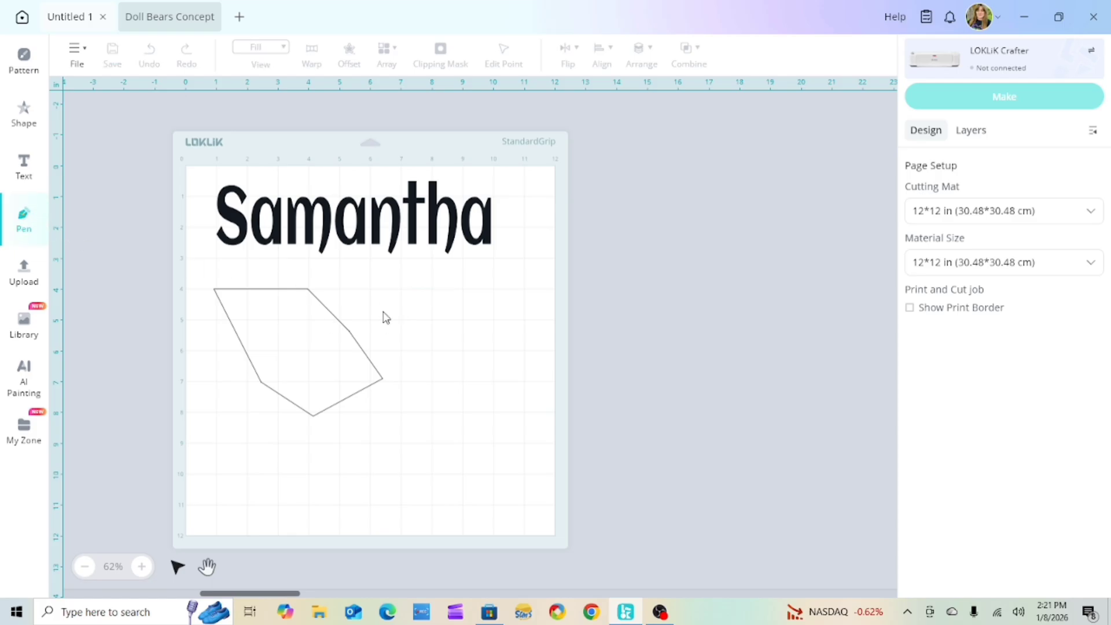
pyautogui.moveTo(385, 284); pyautogui.dragTo(449, 291)
pyautogui.click(474, 287)
pyautogui.click(504, 343)
pyautogui.click(501, 409)
pyautogui.click(454, 428)
pyautogui.click(442, 363)
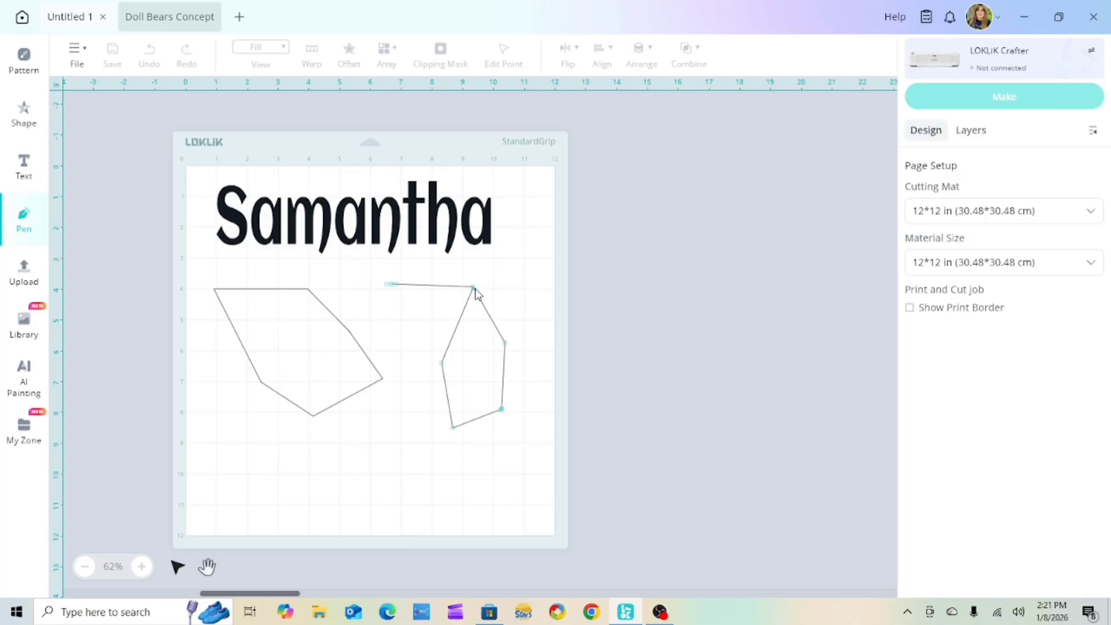
pyautogui.click(474, 288)
pyautogui.click(391, 285)
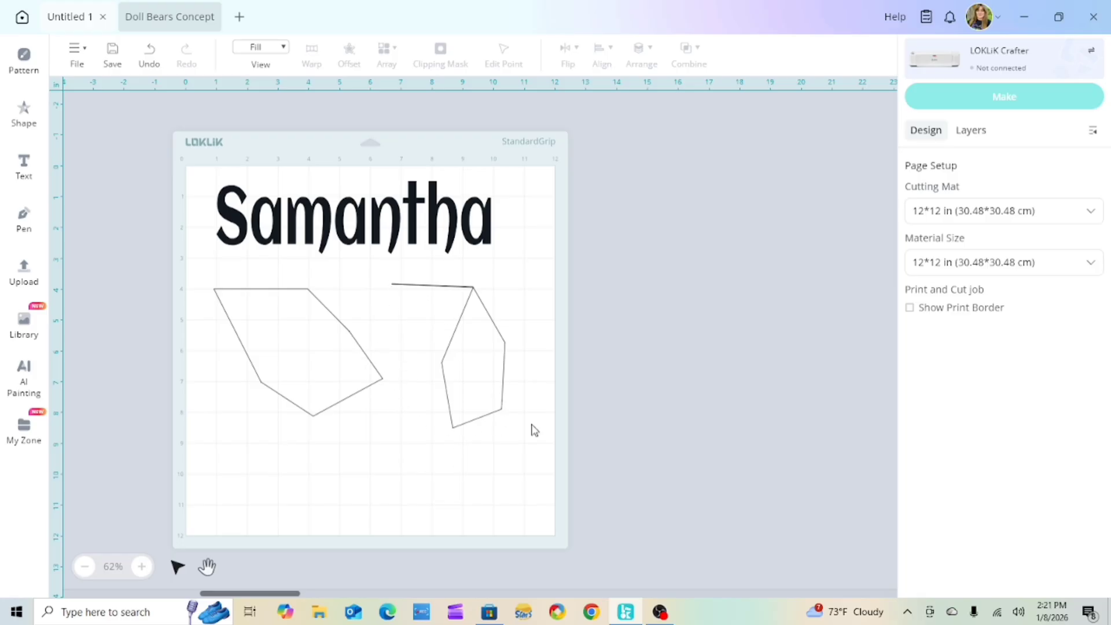
pyautogui.rightClick(441, 392)
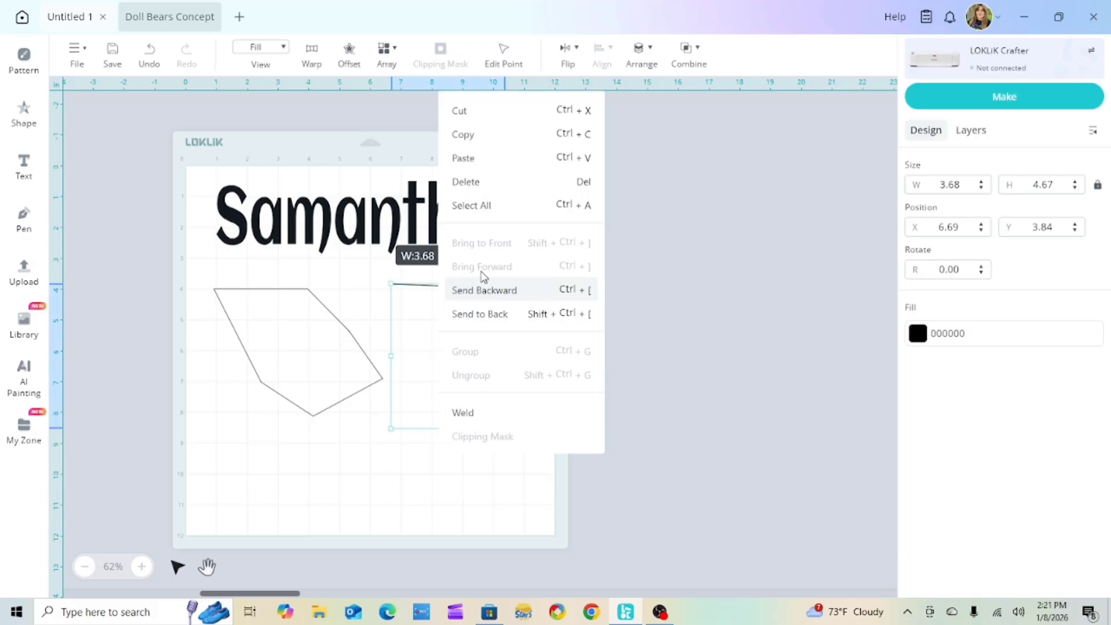
pyautogui.click(474, 183)
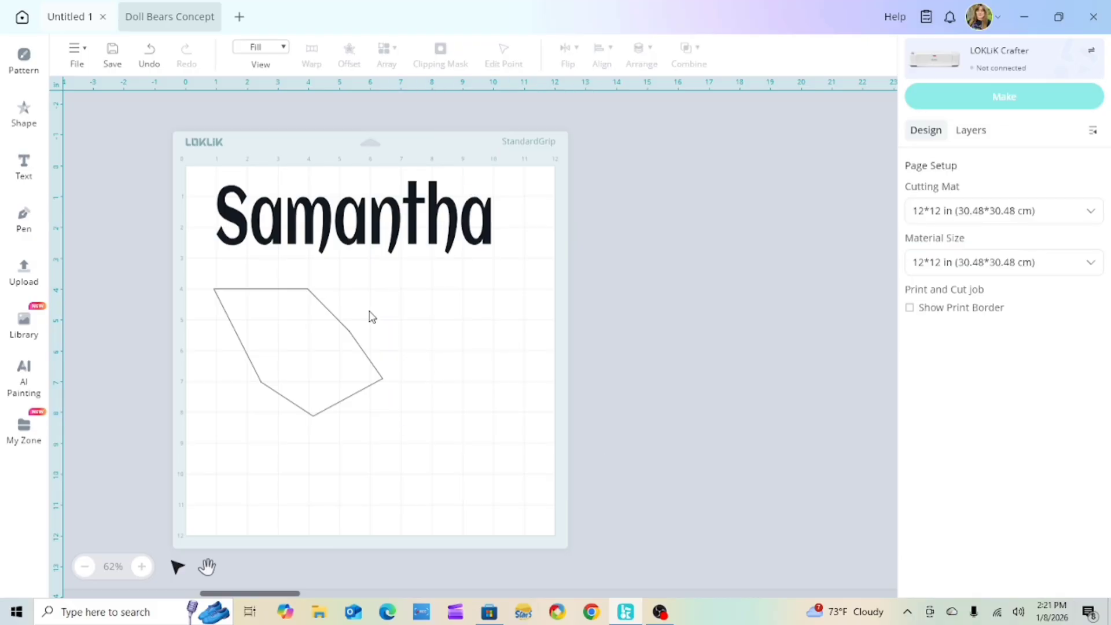
# - Reshape the six-sided Pen outline below the name by moving four of its points with Edit Point, and delete the outline
pyautogui.click(366, 359)
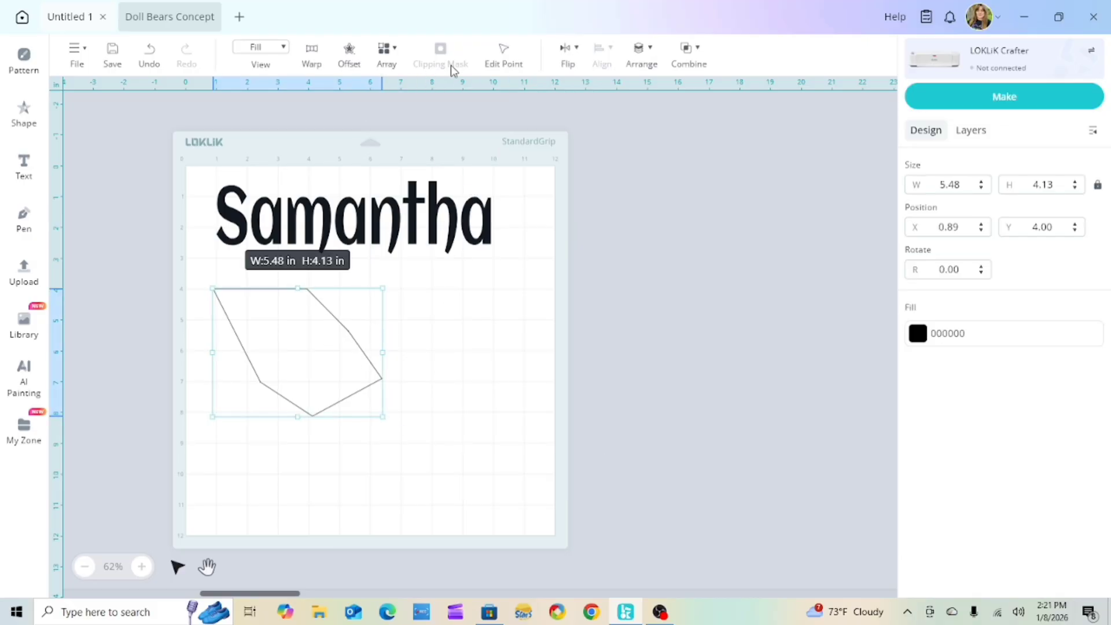
pyautogui.click(503, 54)
pyautogui.moveTo(349, 332); pyautogui.dragTo(418, 295)
pyautogui.moveTo(306, 291); pyautogui.dragTo(319, 367)
pyautogui.moveTo(379, 383); pyautogui.dragTo(502, 381)
pyautogui.moveTo(314, 420); pyautogui.dragTo(444, 444)
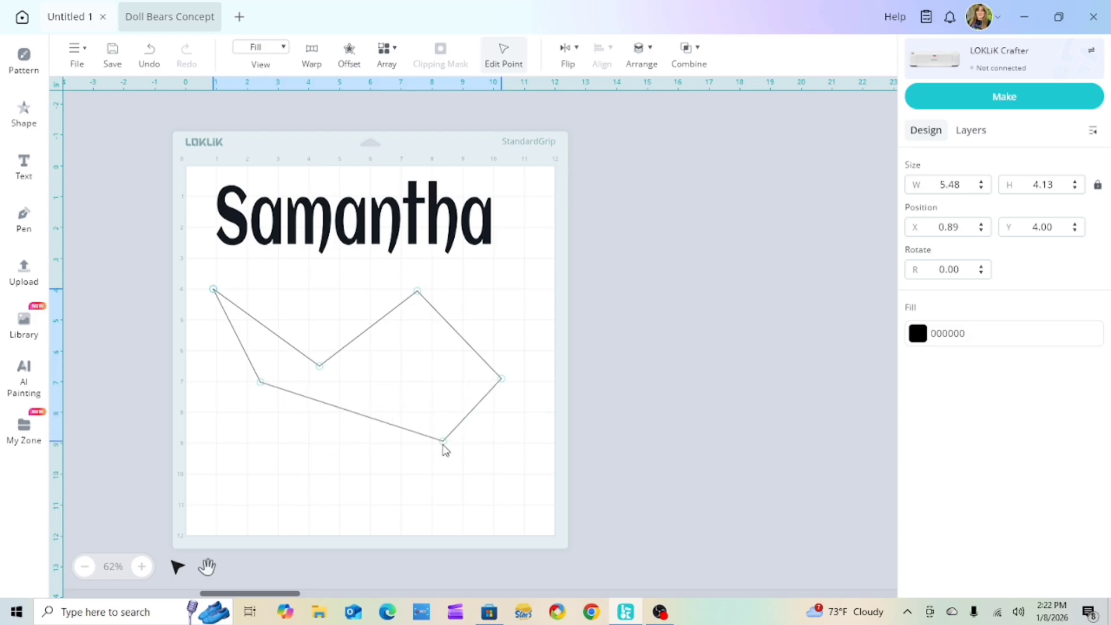
pyautogui.rightClick(494, 323)
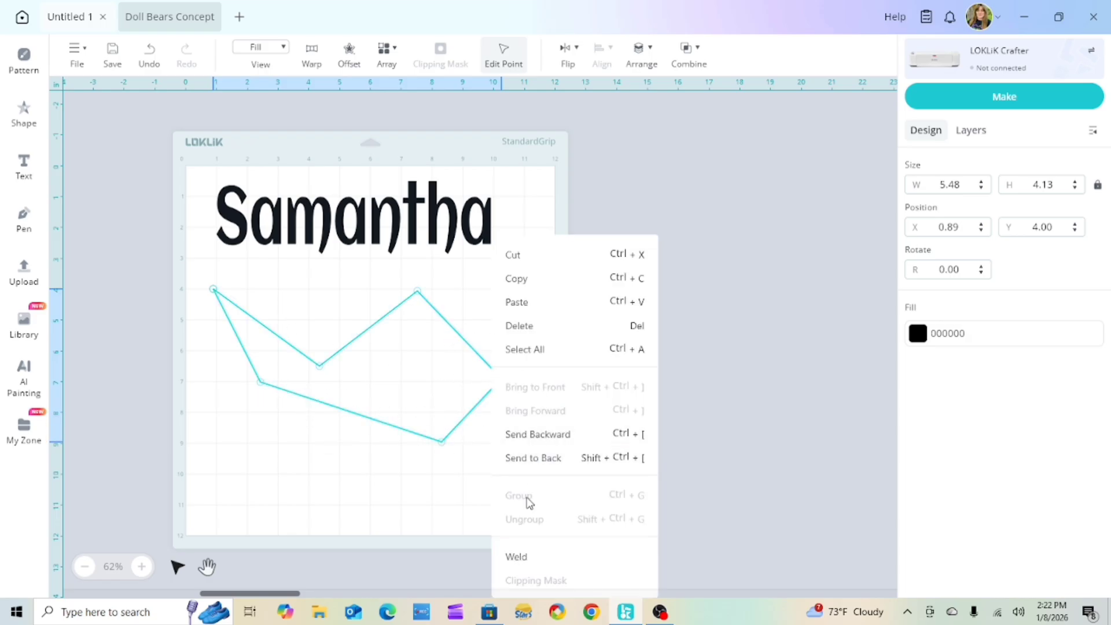
pyautogui.click(515, 328)
pyautogui.click(27, 225)
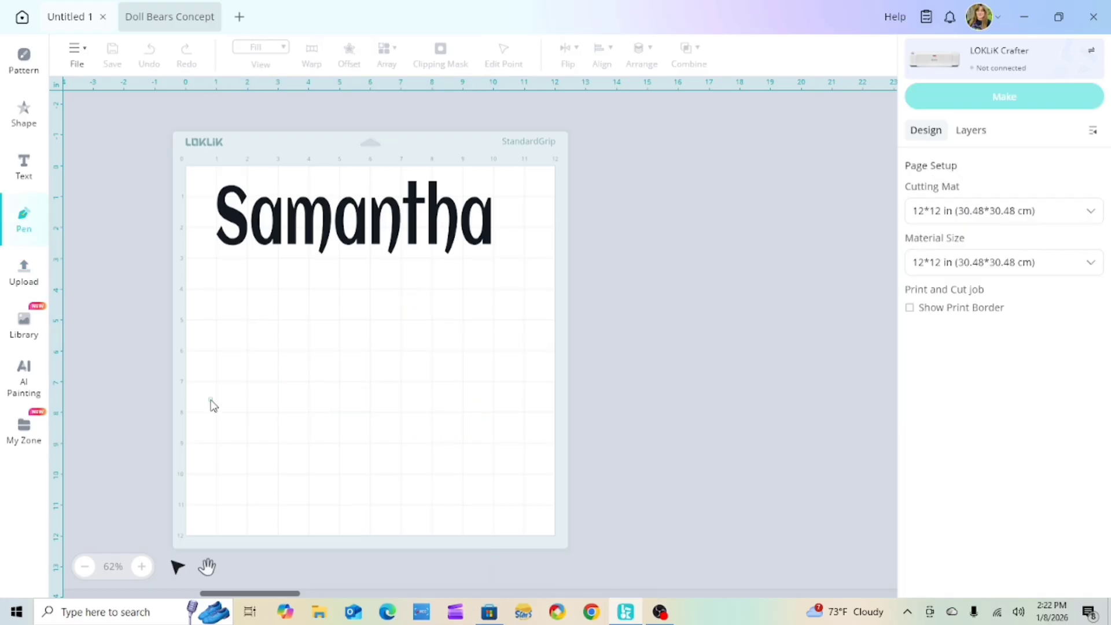
pyautogui.click(300, 334)
pyautogui.moveTo(300, 334); pyautogui.dragTo(328, 363)
pyautogui.moveTo(384, 382); pyautogui.dragTo(345, 337)
pyautogui.press('Escape')
pyautogui.rightClick(325, 344)
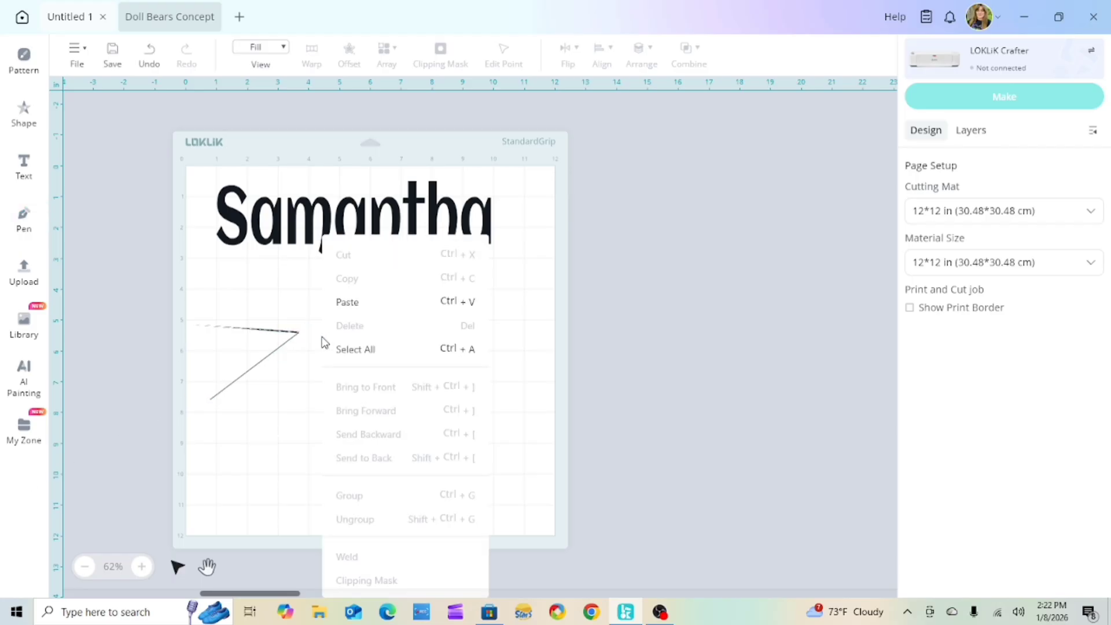
pyautogui.click(149, 53)
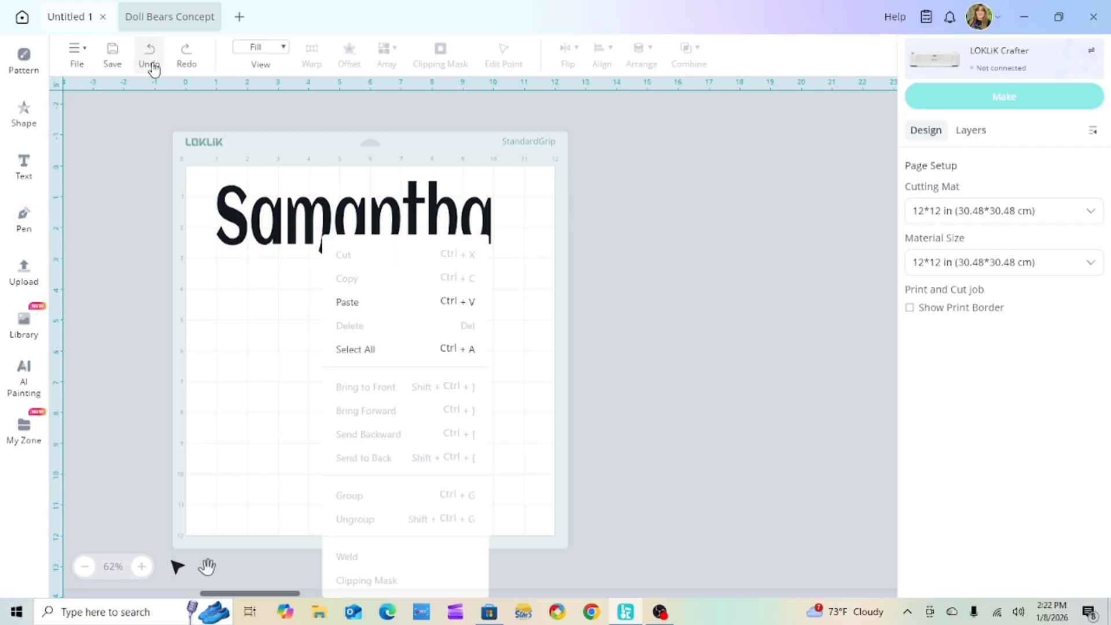
# - Draw an open V-shaped Pen line of about 7.94 by 2.75 in below the name, running out past the mat's edge
pyautogui.click(29, 223)
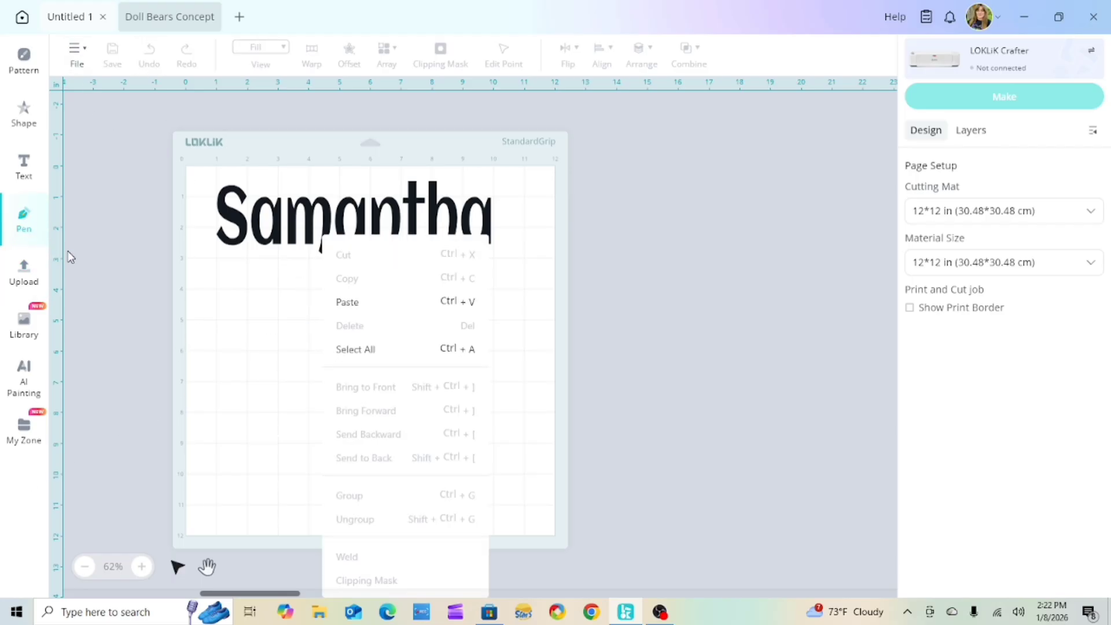
pyautogui.click(264, 374)
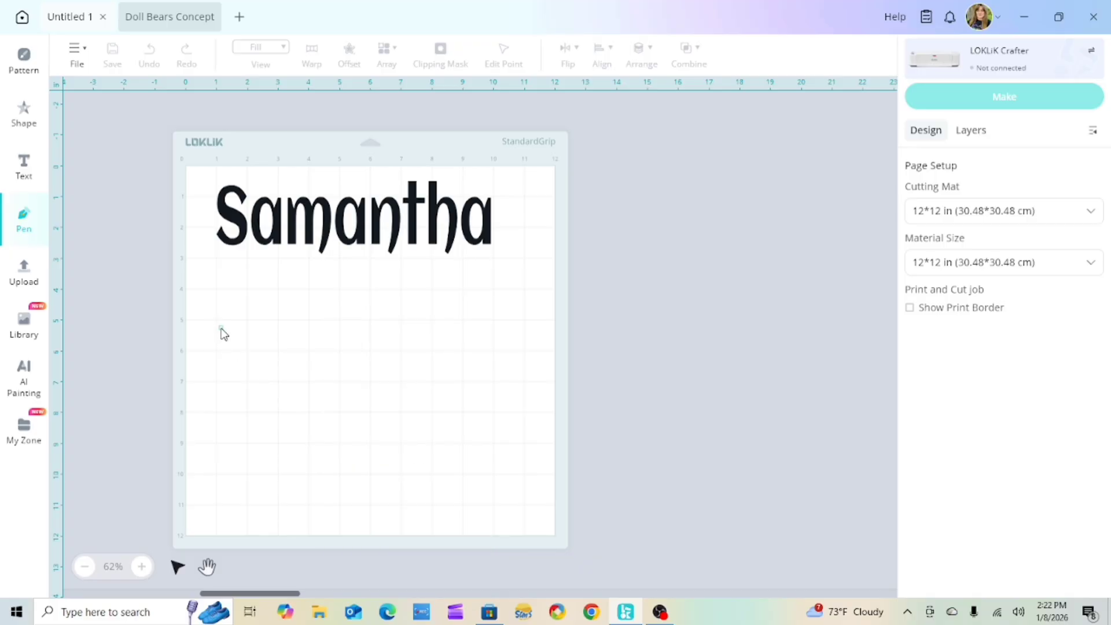
pyautogui.moveTo(221, 328); pyautogui.dragTo(310, 297)
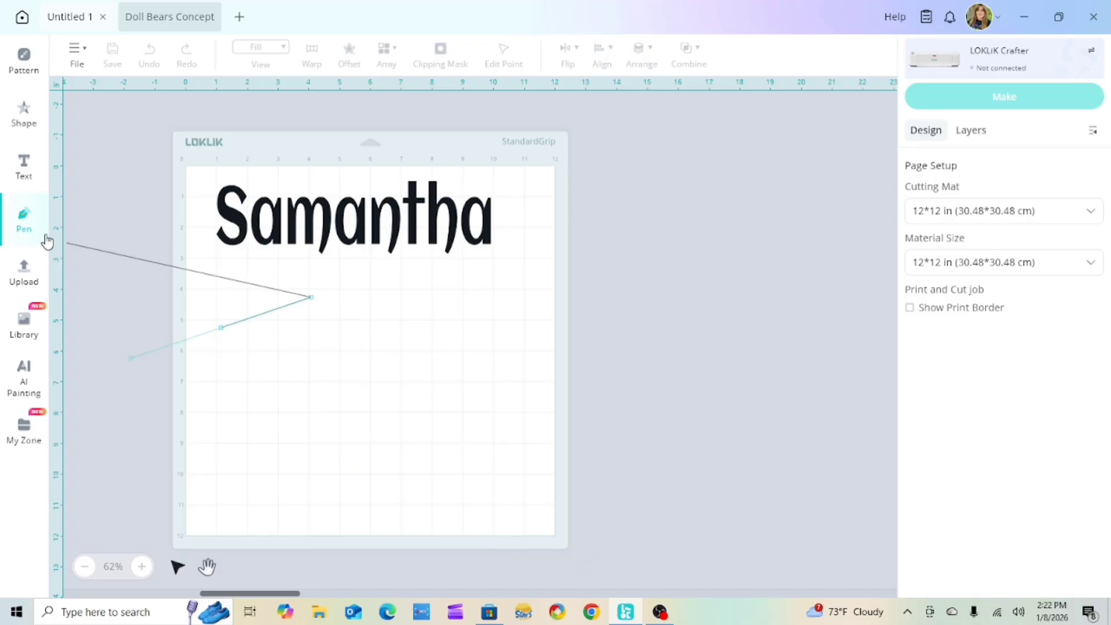
pyautogui.click(35, 226)
# - Draw a closed Pen outline of about 8.30 by 6.02 in below the name, combining straight segments and curves
pyautogui.click(301, 302)
pyautogui.click(334, 357)
pyautogui.click(393, 326)
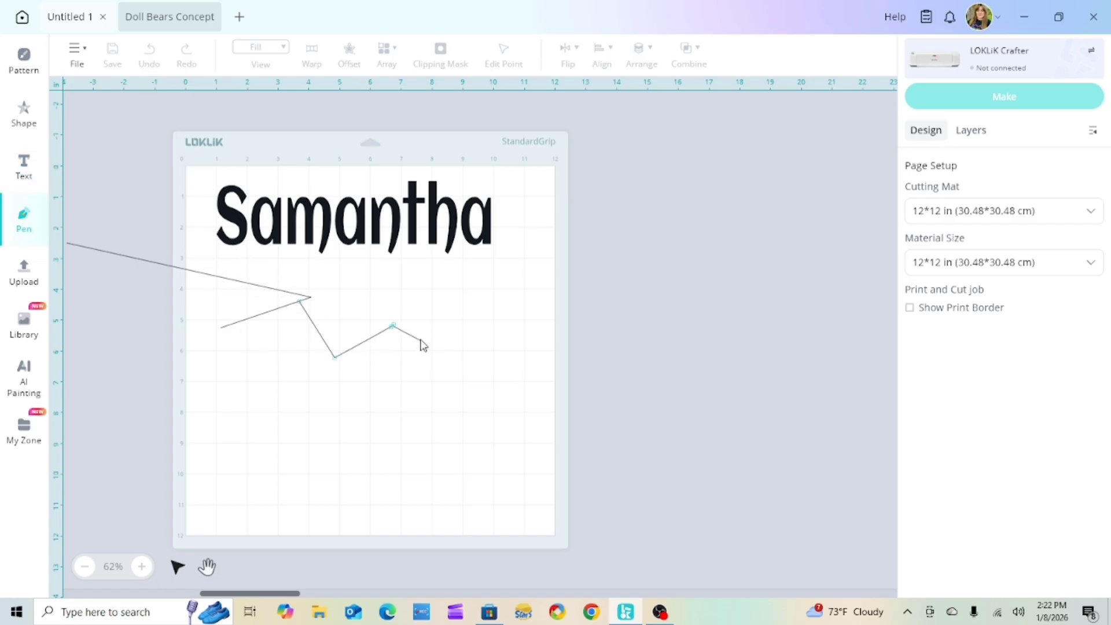
pyautogui.moveTo(422, 354); pyautogui.dragTo(226, 449)
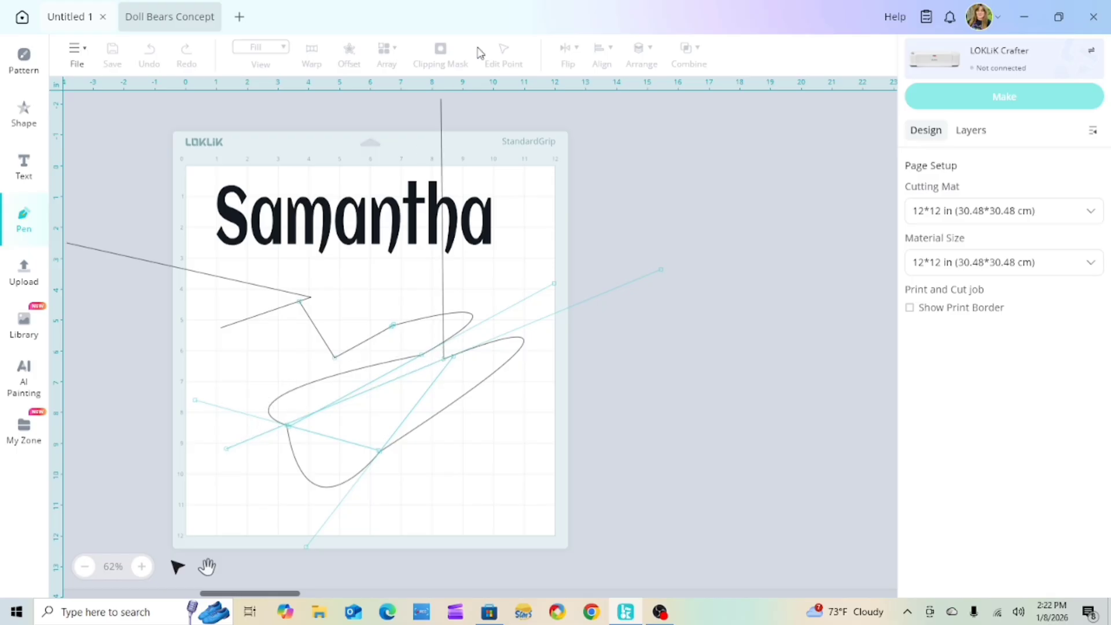
pyautogui.click(288, 426)
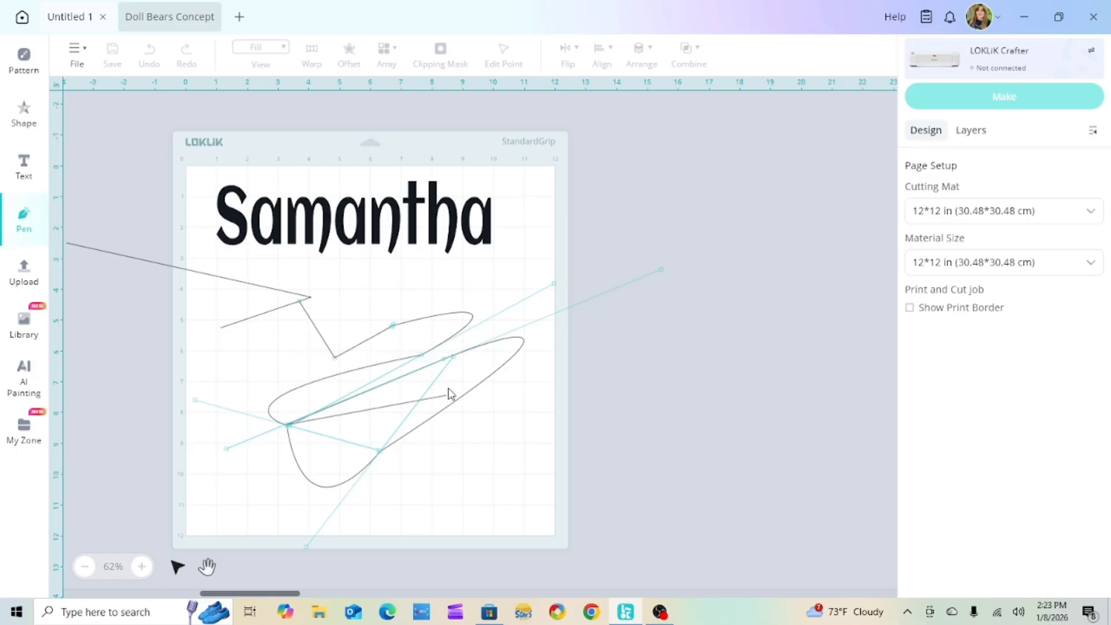
pyautogui.click(423, 356)
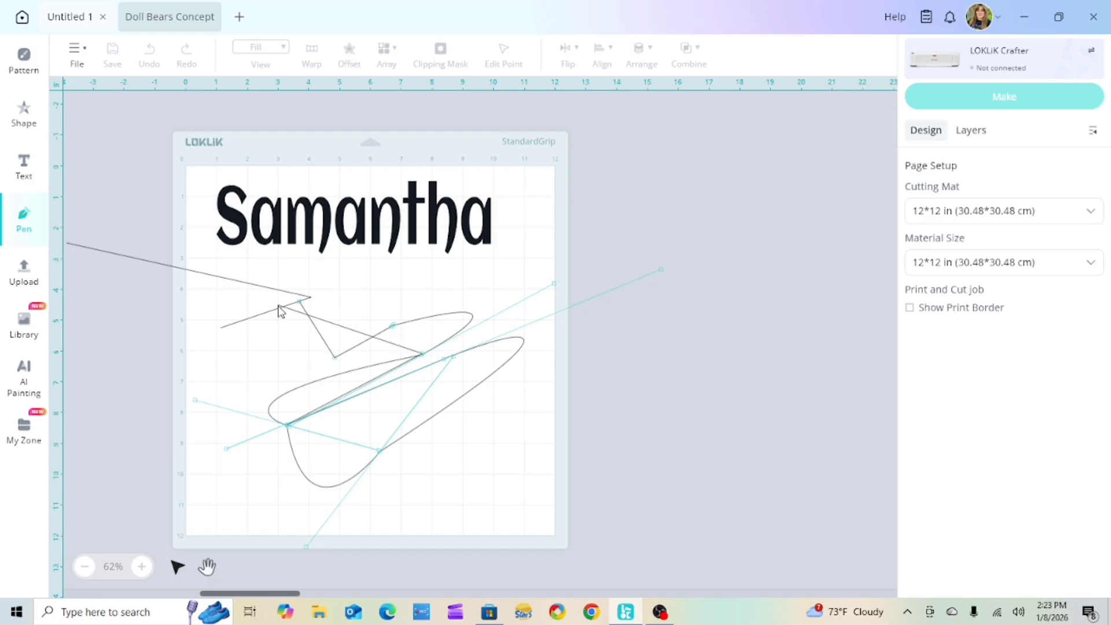
pyautogui.click(301, 304)
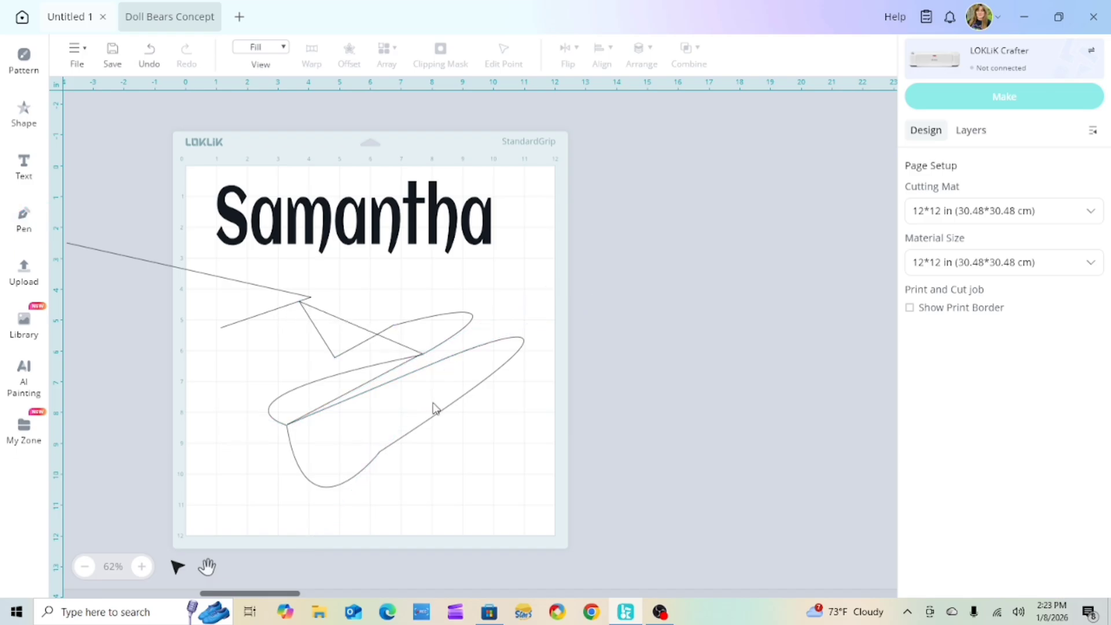
# - Move the curved Pen outline to about X 6.34, Y 3.91 in, and reshape it by adjusting its points and curve handles with Edit Point
pyautogui.moveTo(374, 391)
pyautogui.mouseDown()
pyautogui.moveTo(417, 401)
pyautogui.moveTo(486, 376)
pyautogui.mouseUp()
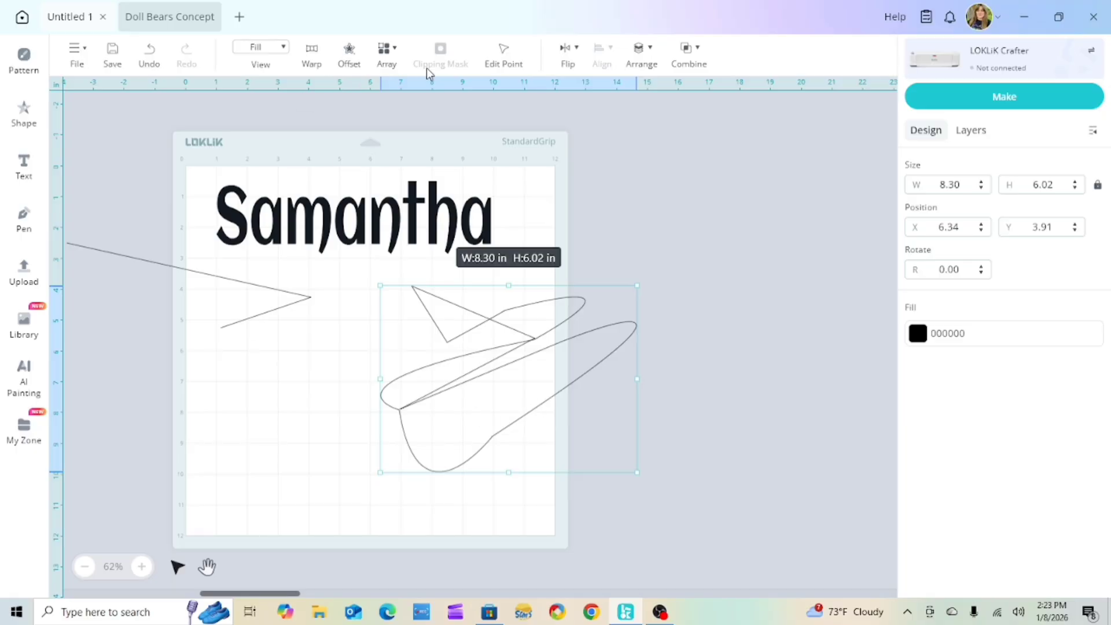
pyautogui.click(520, 64)
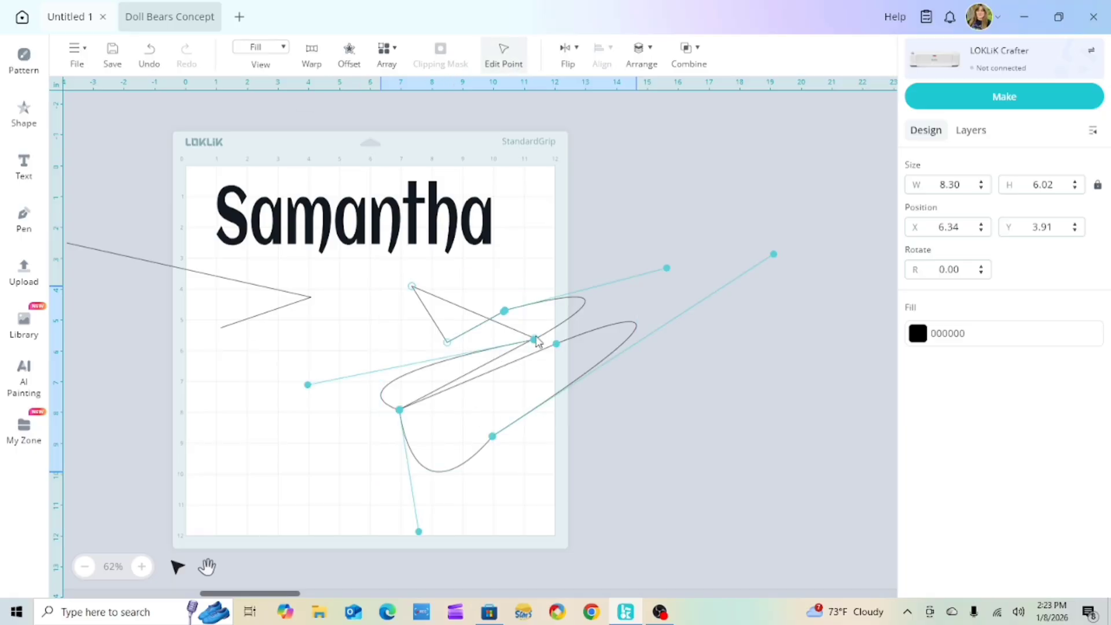
pyautogui.moveTo(536, 340); pyautogui.dragTo(654, 289)
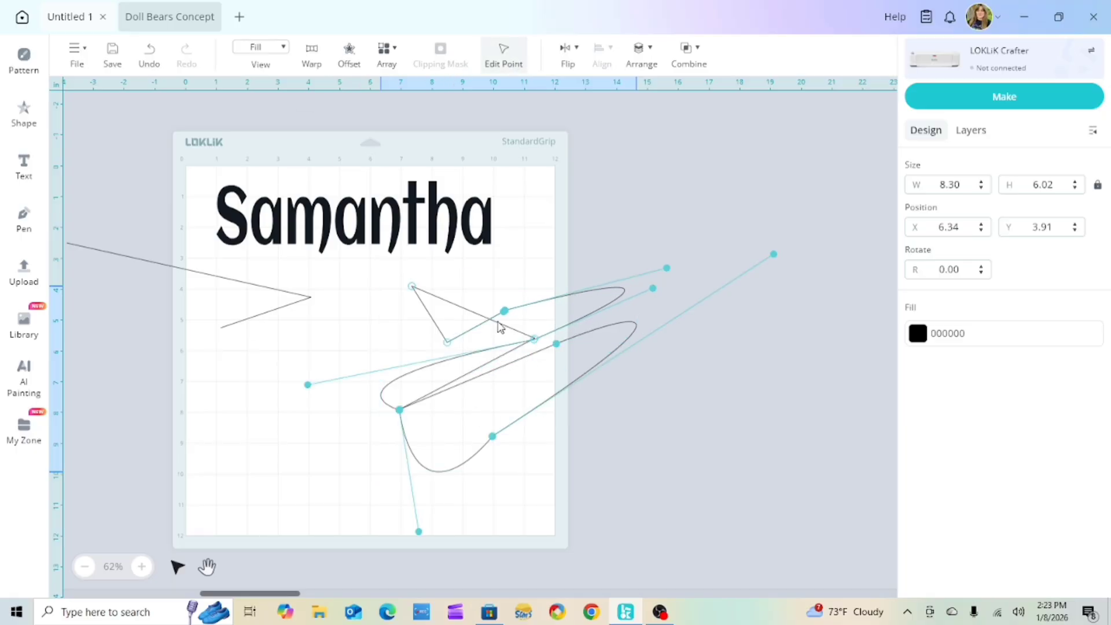
pyautogui.moveTo(447, 342); pyautogui.dragTo(347, 348)
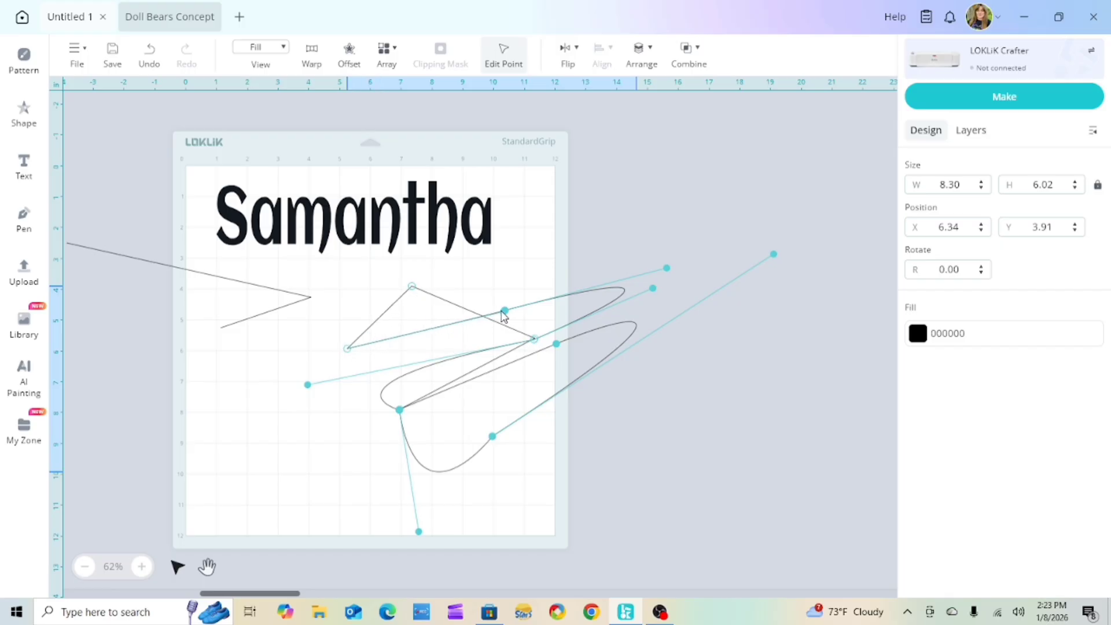
pyautogui.moveTo(502, 314); pyautogui.dragTo(428, 414)
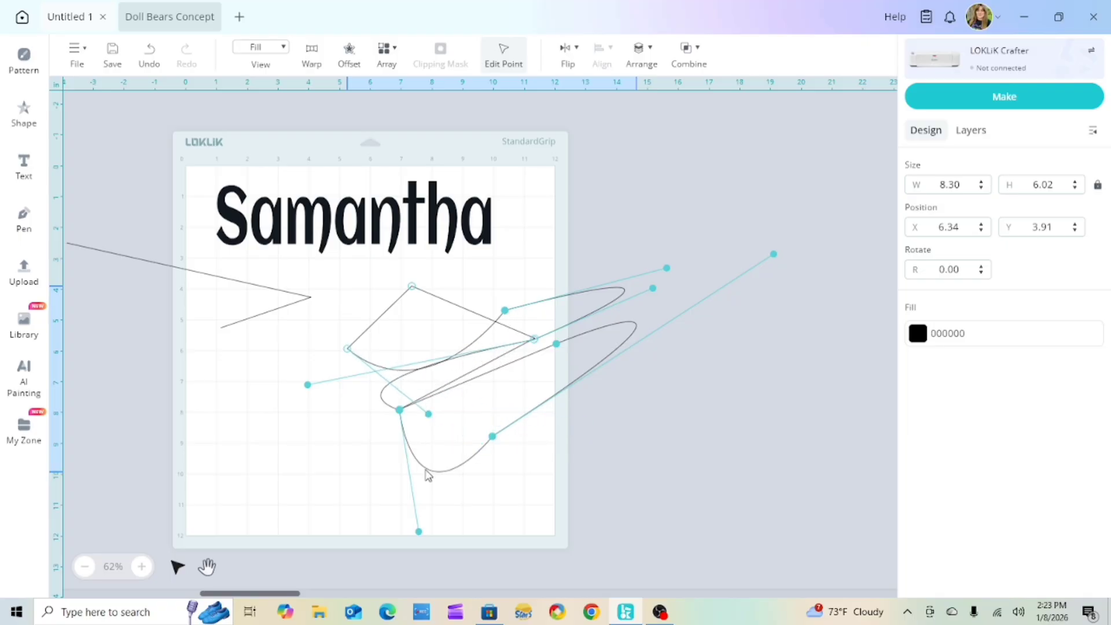
pyautogui.moveTo(418, 536); pyautogui.dragTo(377, 514)
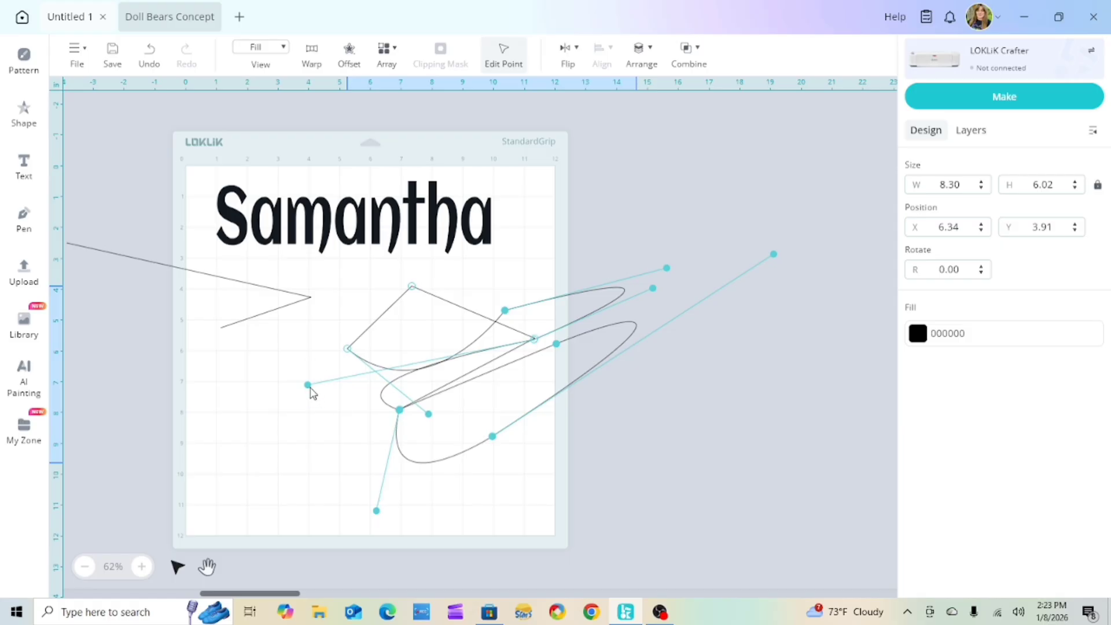
pyautogui.moveTo(311, 393); pyautogui.dragTo(449, 276)
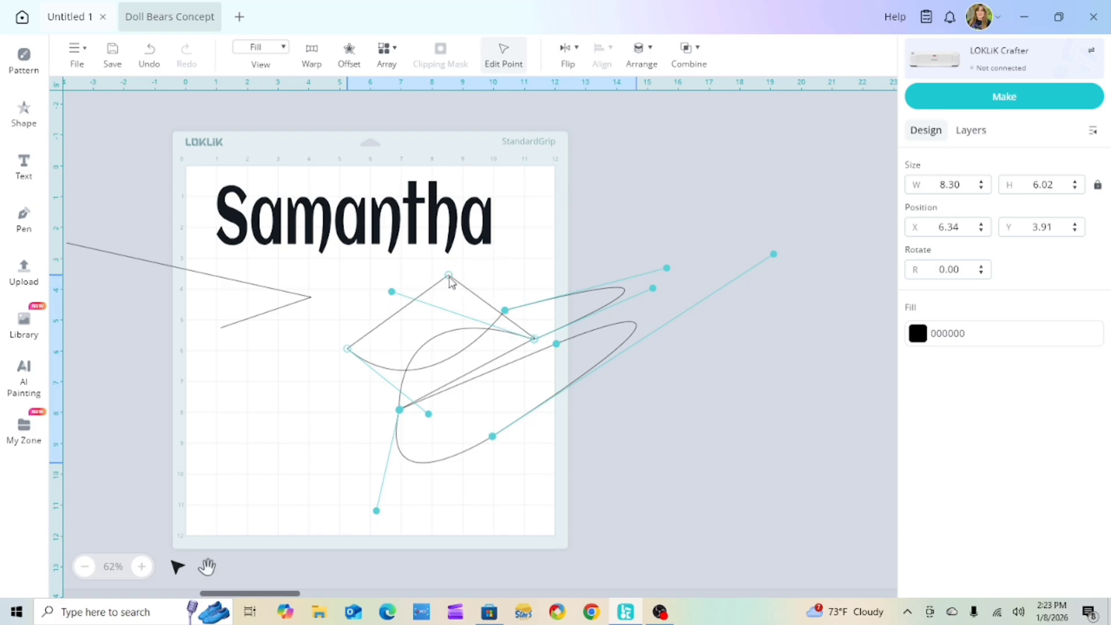
pyautogui.moveTo(669, 260); pyautogui.dragTo(561, 143)
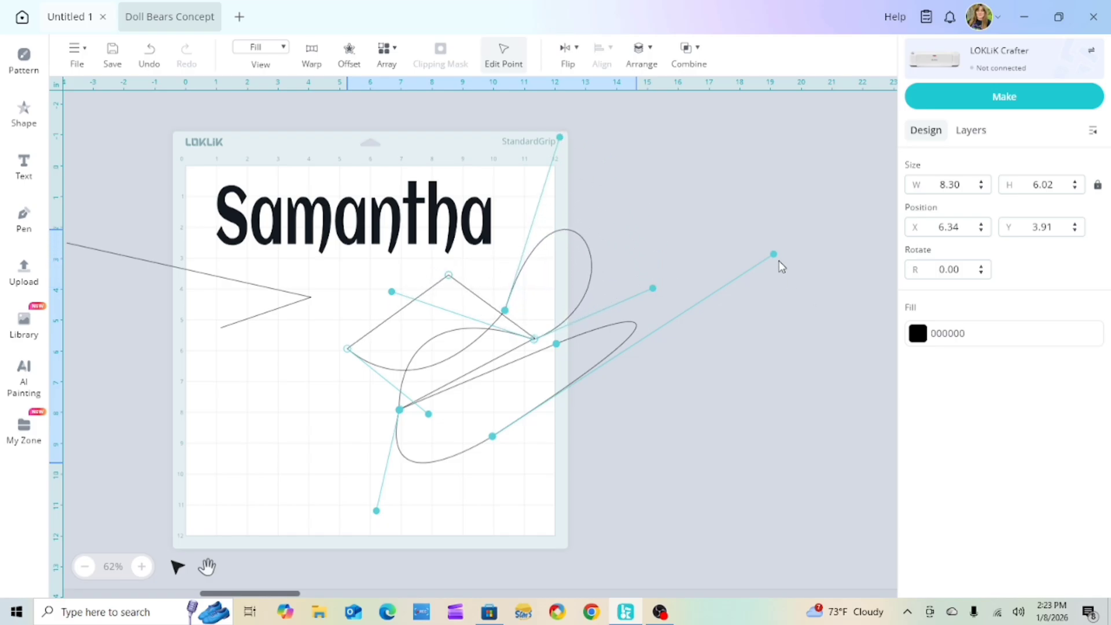
pyautogui.moveTo(774, 255); pyautogui.dragTo(628, 519)
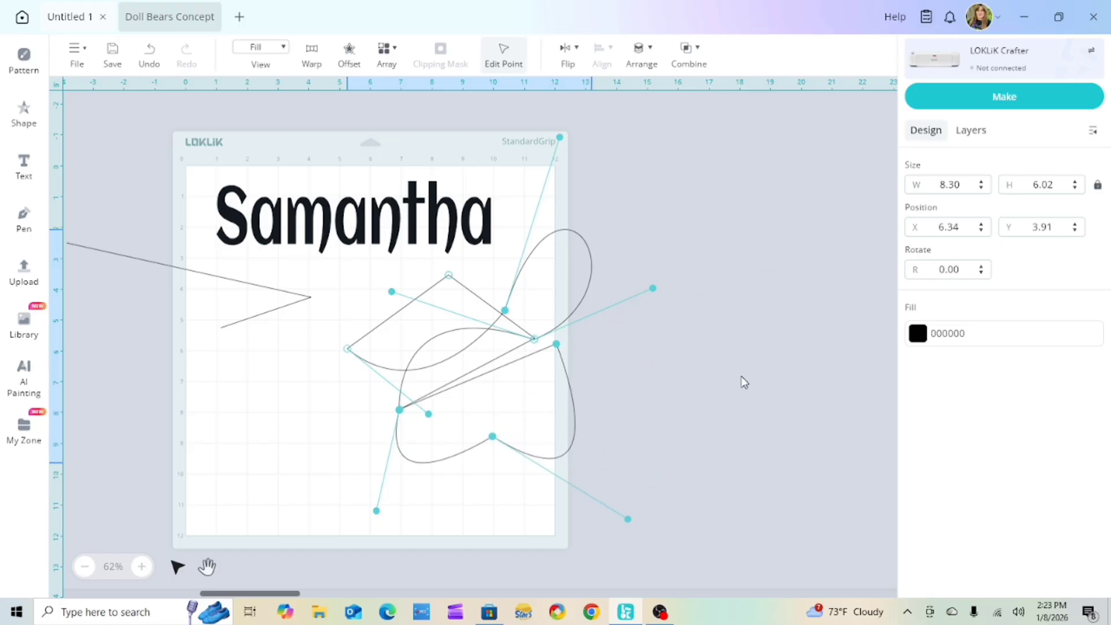
pyautogui.click(743, 382)
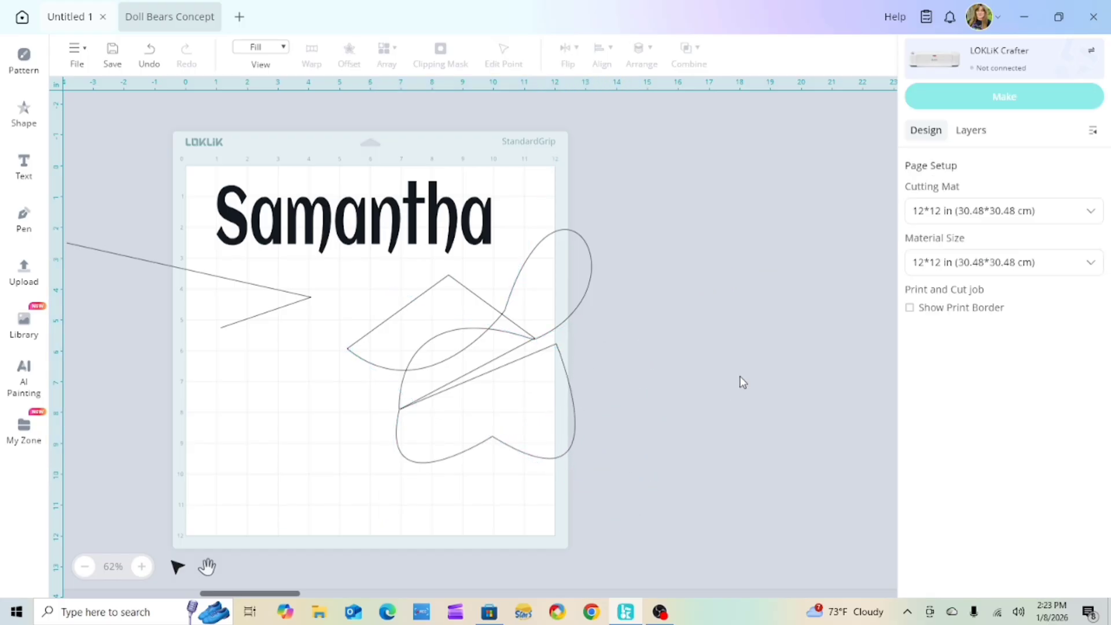
# - Delete the reshaped curved outline and the leftover V-shaped Pen line from the canvas
pyautogui.click(477, 357)
pyautogui.rightClick(477, 357)
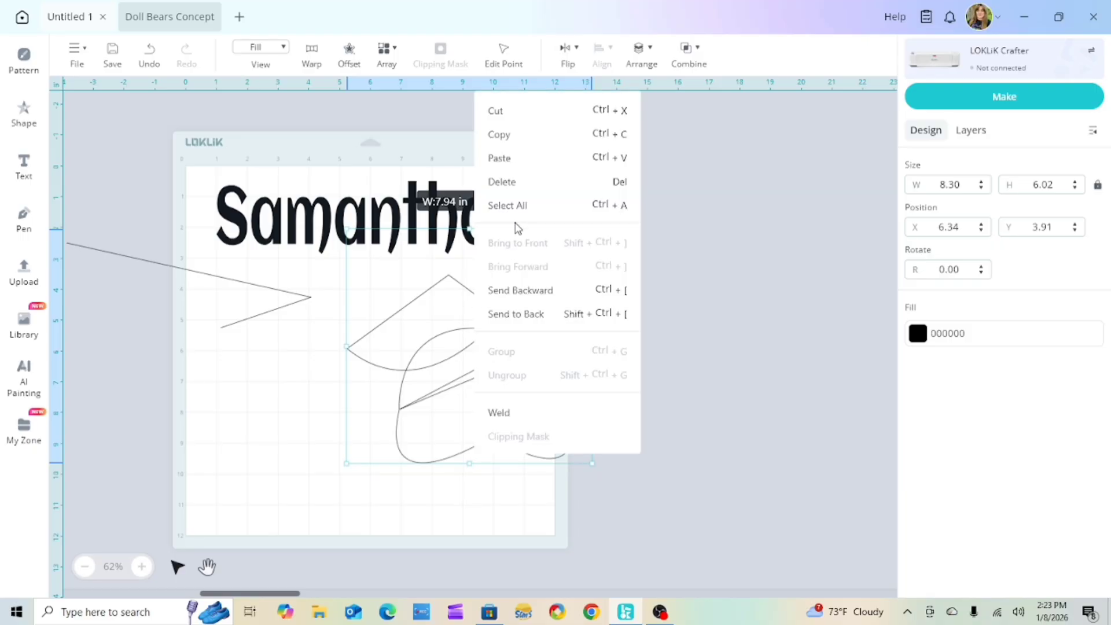
pyautogui.click(497, 182)
pyautogui.click(310, 298)
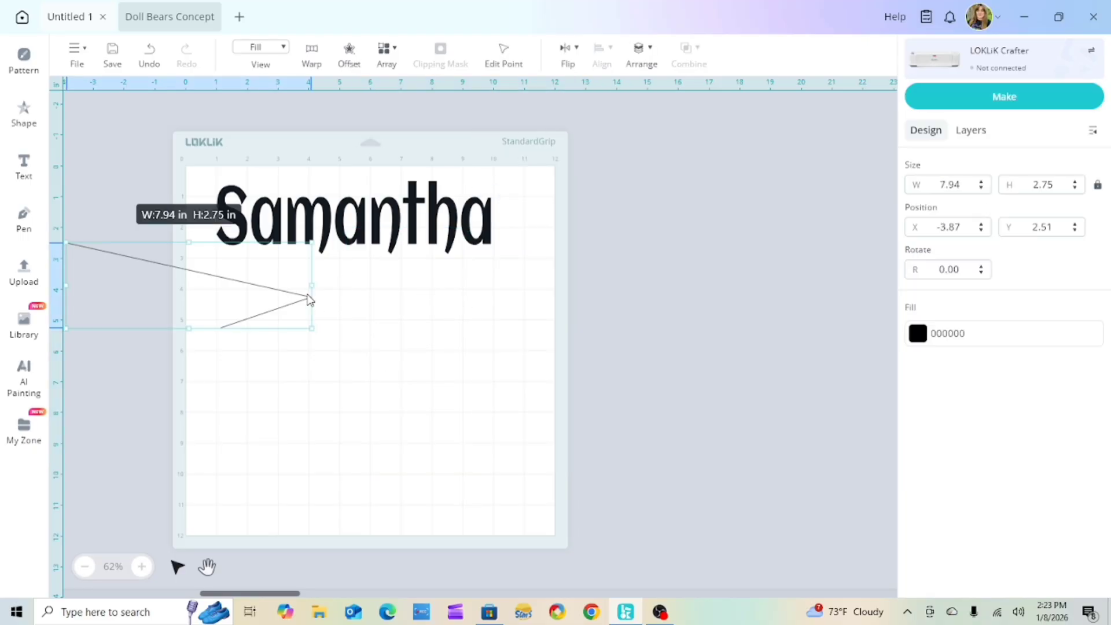
pyautogui.rightClick(309, 299)
pyautogui.click(340, 327)
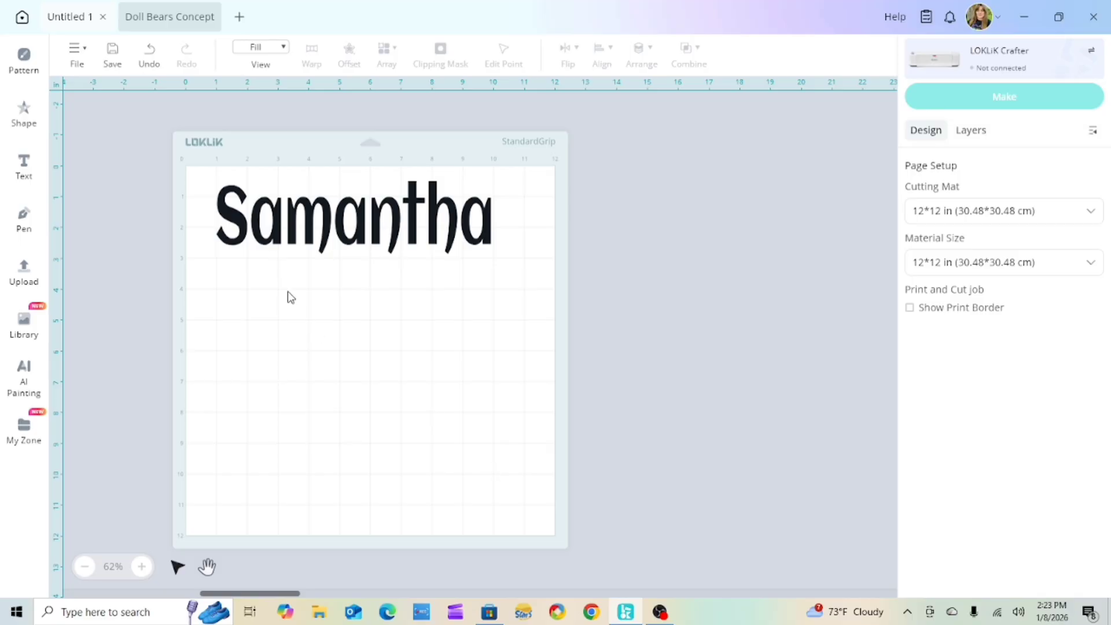
# - Upload the moonlit seascape picture to the canvas and place it below the name, overhanging the mat
pyautogui.click(36, 232)
pyautogui.click(44, 279)
pyautogui.moveTo(534, 326); pyautogui.dragTo(631, 343)
# - Stretch the name text to about 8.91 by 8.68 in with proportions unlocked, and shift it slightly across the mat
pyautogui.click(446, 240)
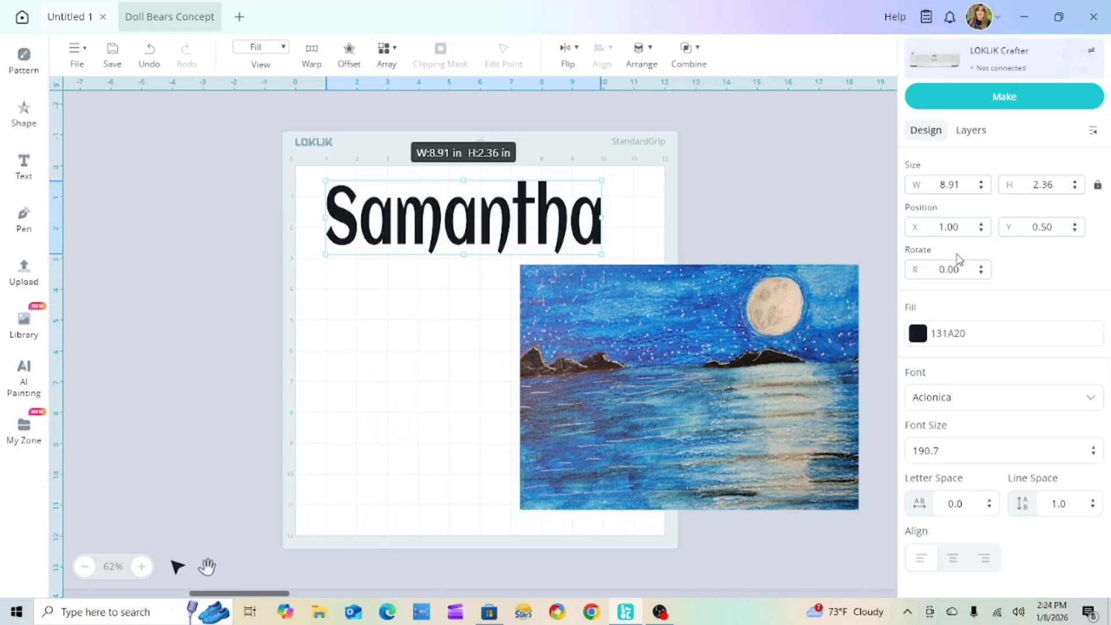
pyautogui.click(1102, 191)
pyautogui.moveTo(463, 254); pyautogui.dragTo(473, 449)
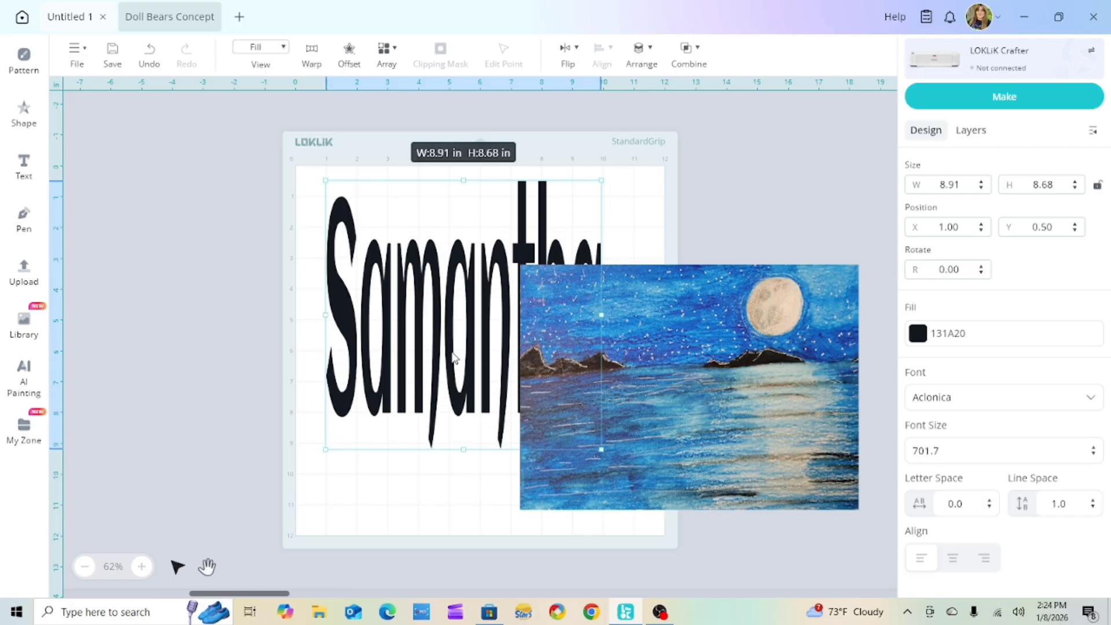
pyautogui.moveTo(454, 358); pyautogui.dragTo(482, 365)
# - Move the seascape picture over the name to about X 0.37, Y 0.39 in, and enlarge it across most of the mat
pyautogui.click(748, 395)
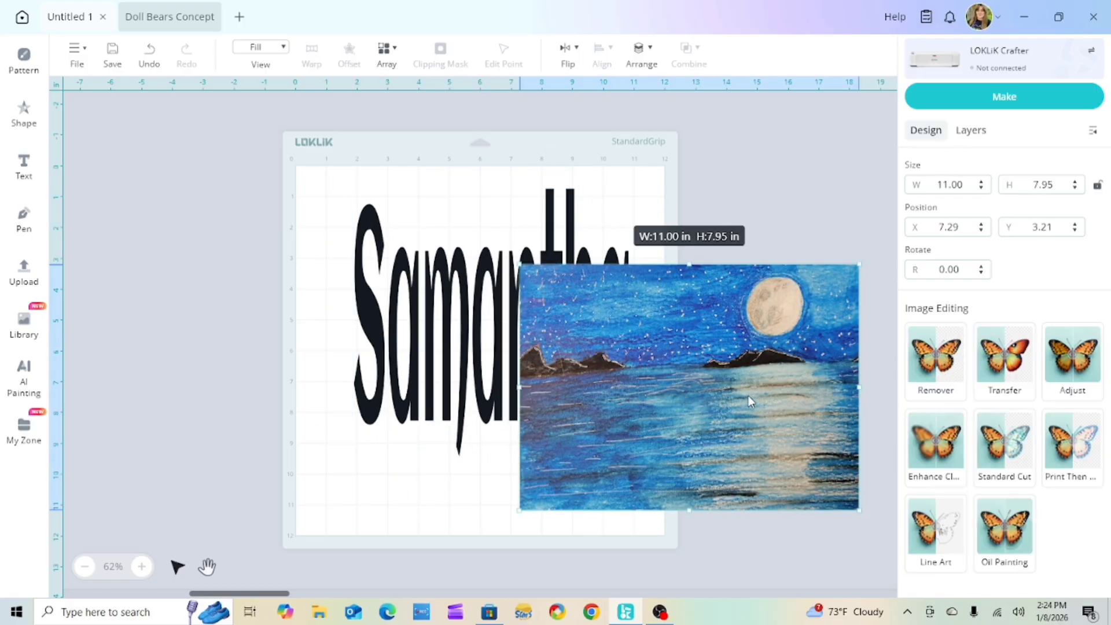
pyautogui.moveTo(748, 395); pyautogui.dragTo(540, 308)
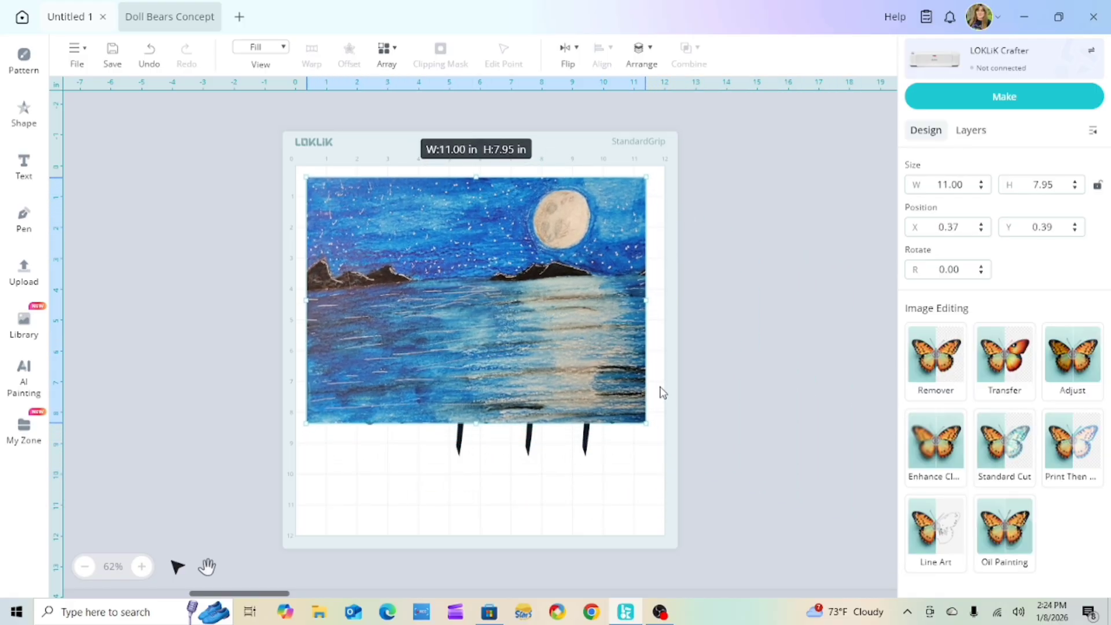
pyautogui.moveTo(644, 418); pyautogui.dragTo(679, 459)
pyautogui.click(759, 411)
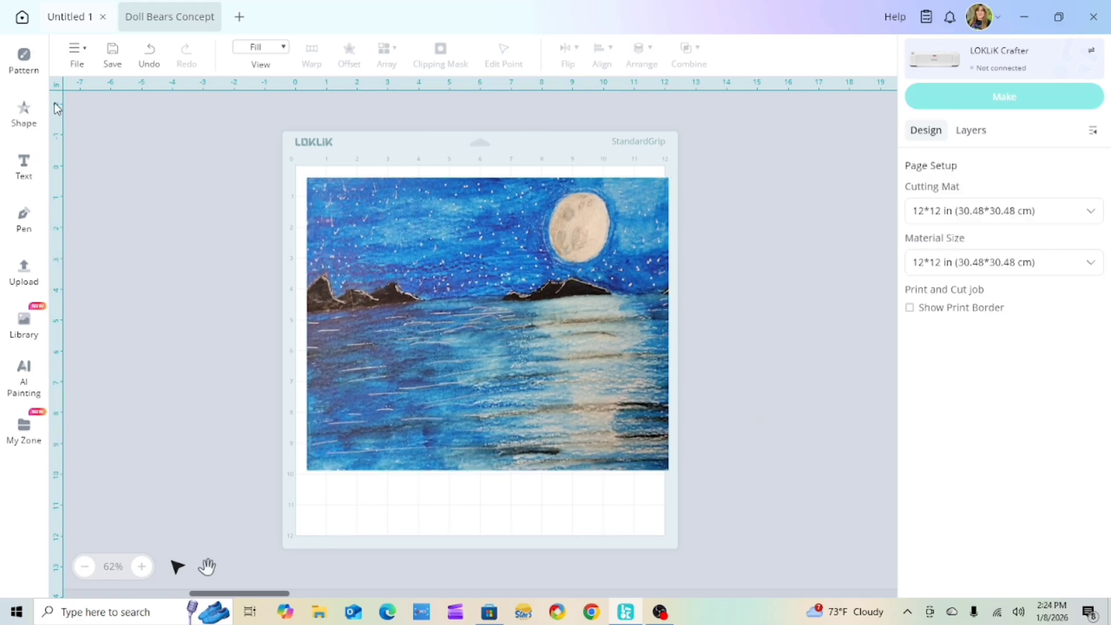
# - Add the four-lobed clover from the Basic shapes, and place it off the mat at about X -3.89, Y -2.41 in
pyautogui.click(24, 116)
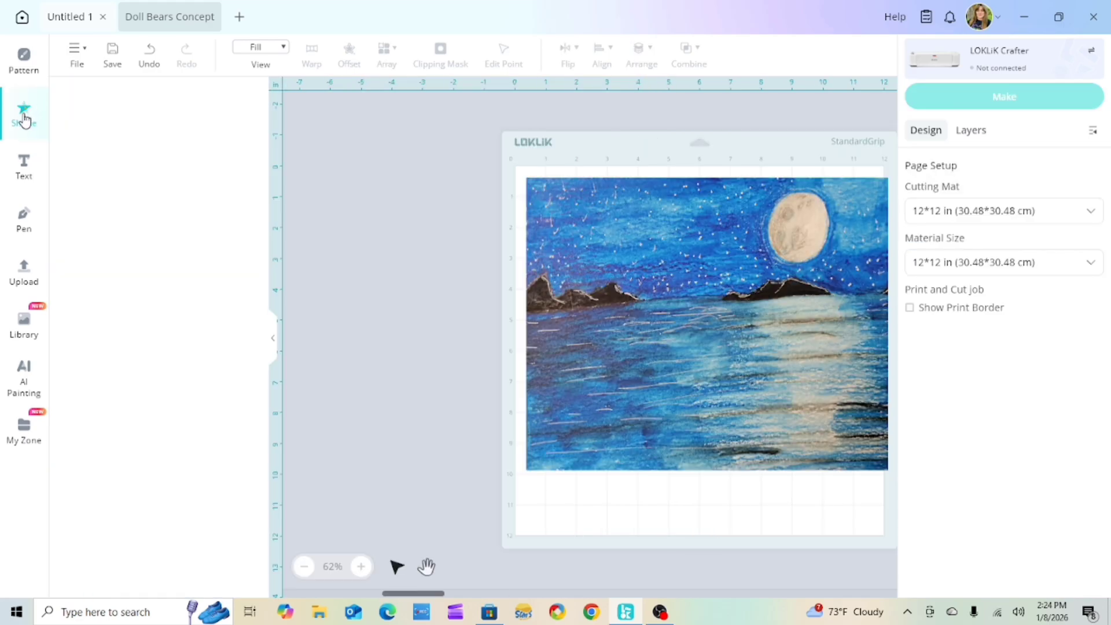
pyautogui.click(234, 168)
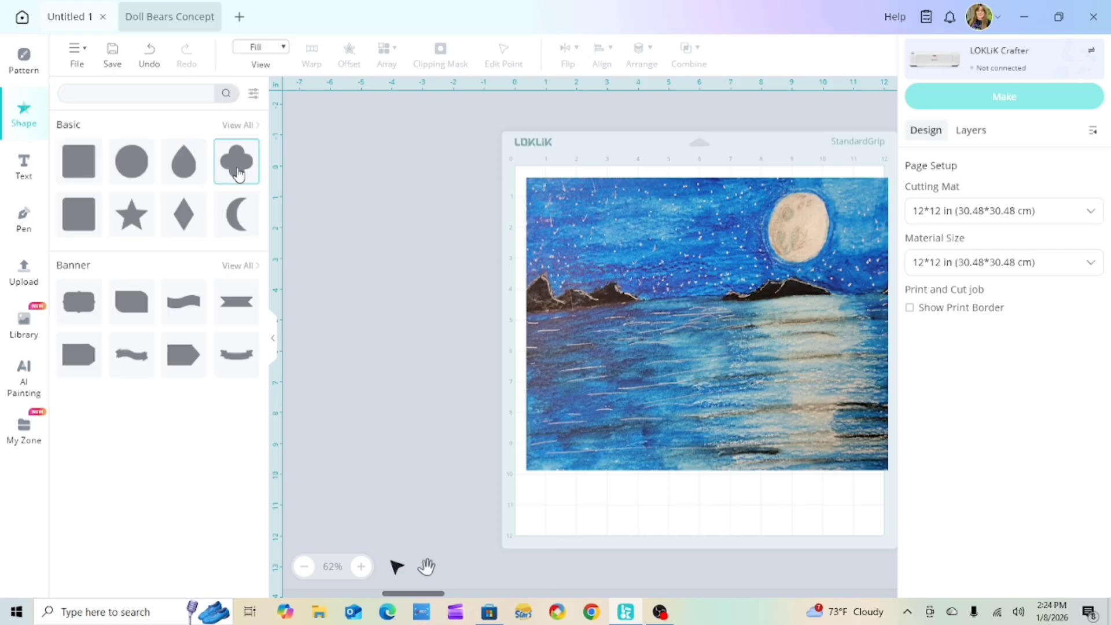
pyautogui.moveTo(450, 246); pyautogui.dragTo(343, 146)
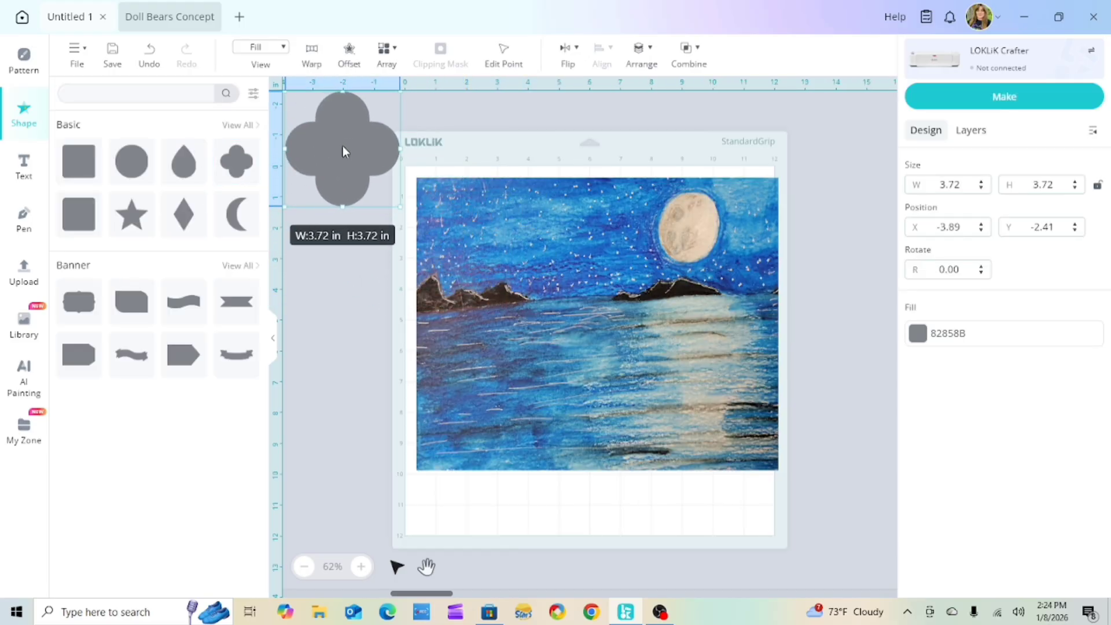
# - Hide the shape library, and nudge the clover off the mat to about X -3.87, Y -2.43 in
pyautogui.click(840, 333)
pyautogui.click(272, 346)
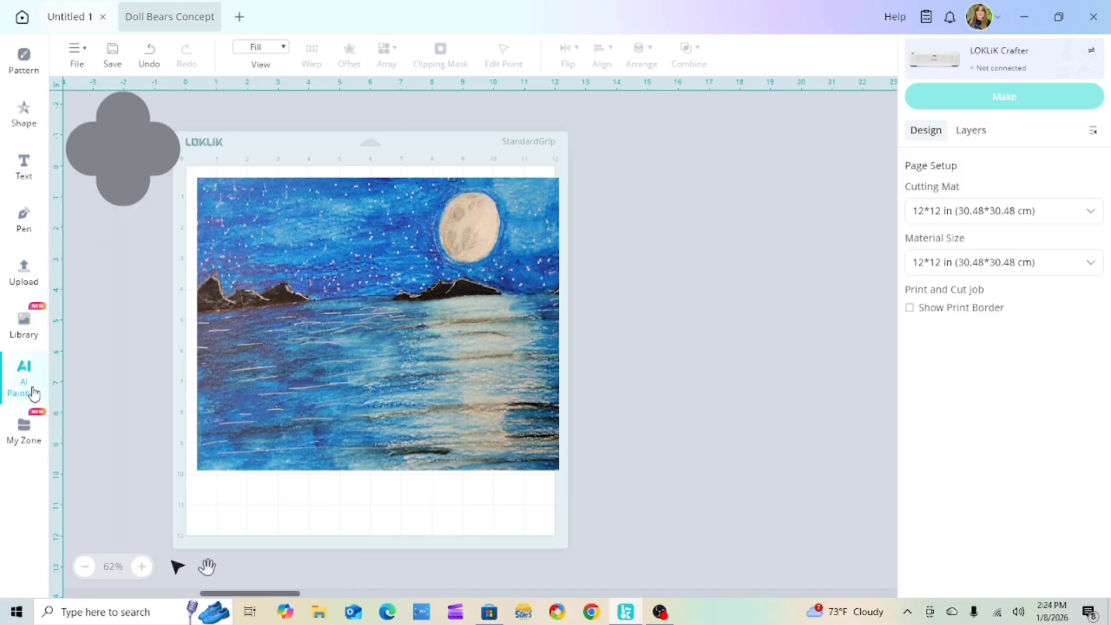
pyautogui.click(128, 141)
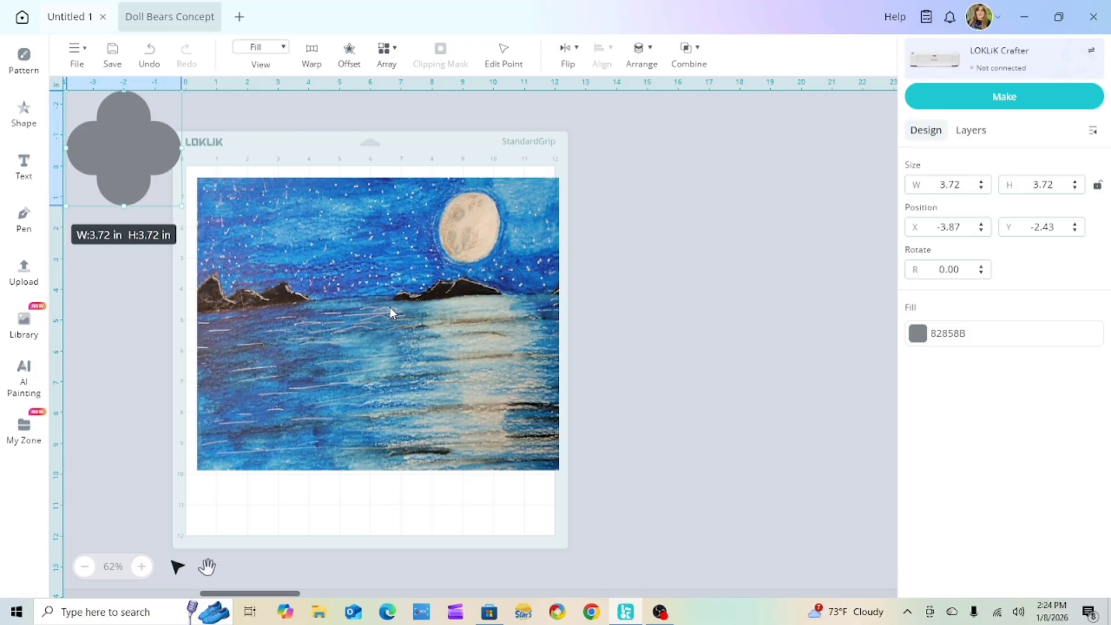
pyautogui.click(689, 270)
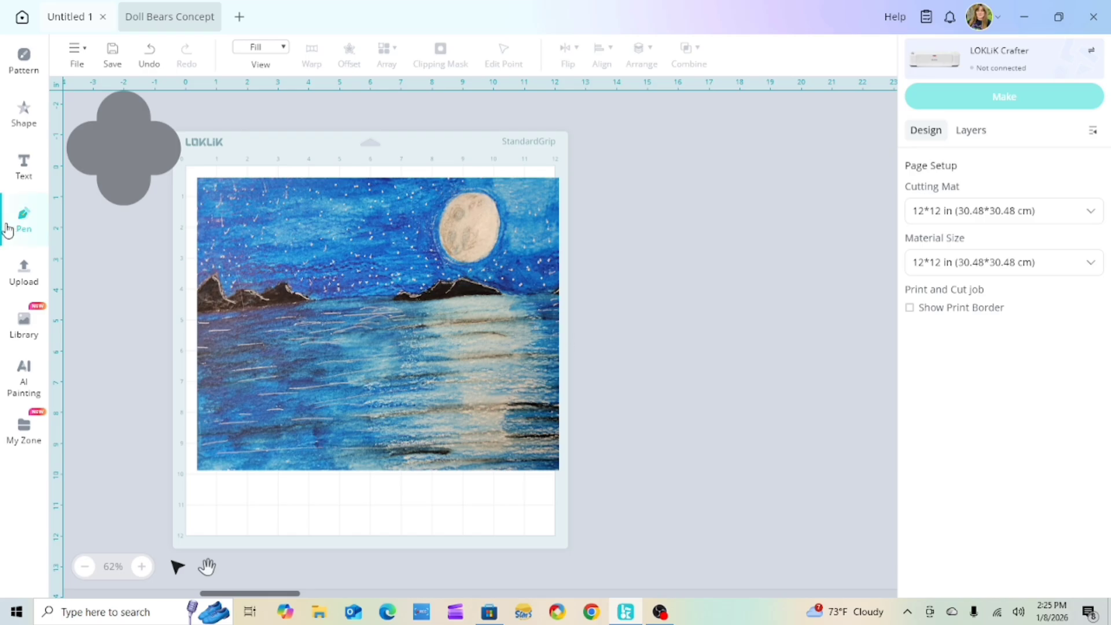
# - Shift the seascape picture over the name up to about X 0.35, Y 0.08 in
pyautogui.click(26, 275)
pyautogui.moveTo(354, 319)
pyautogui.mouseDown()
pyautogui.moveTo(410, 390)
pyautogui.moveTo(382, 514)
pyautogui.moveTo(364, 520)
pyautogui.moveTo(363, 277)
pyautogui.mouseUp()
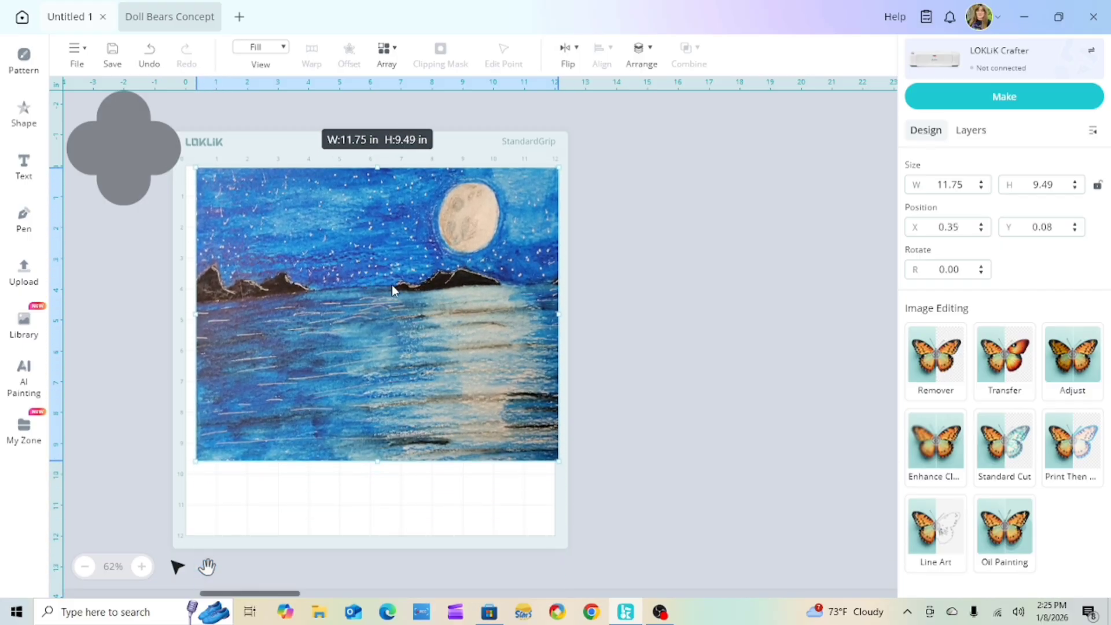
pyautogui.click(623, 153)
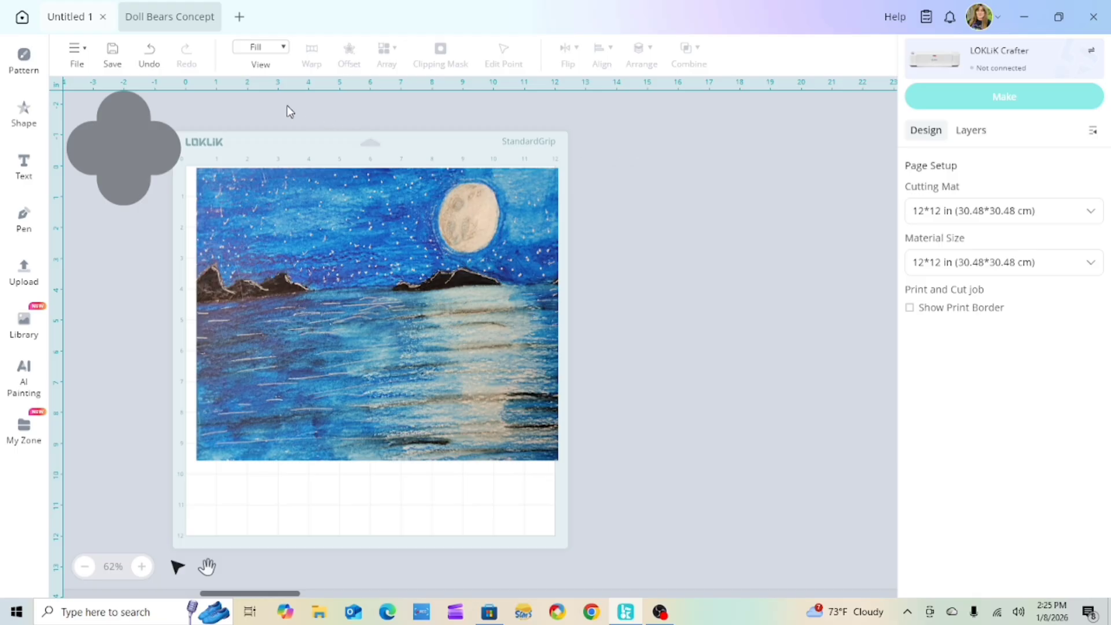
# - Clip the seascape picture to the name text with a clipping mask, and move the result to about X 1.05, Y 1.27 in
pyautogui.moveTo(287, 106)
pyautogui.mouseDown()
pyautogui.moveTo(362, 365)
pyautogui.moveTo(533, 454)
pyautogui.moveTo(548, 379)
pyautogui.mouseUp()
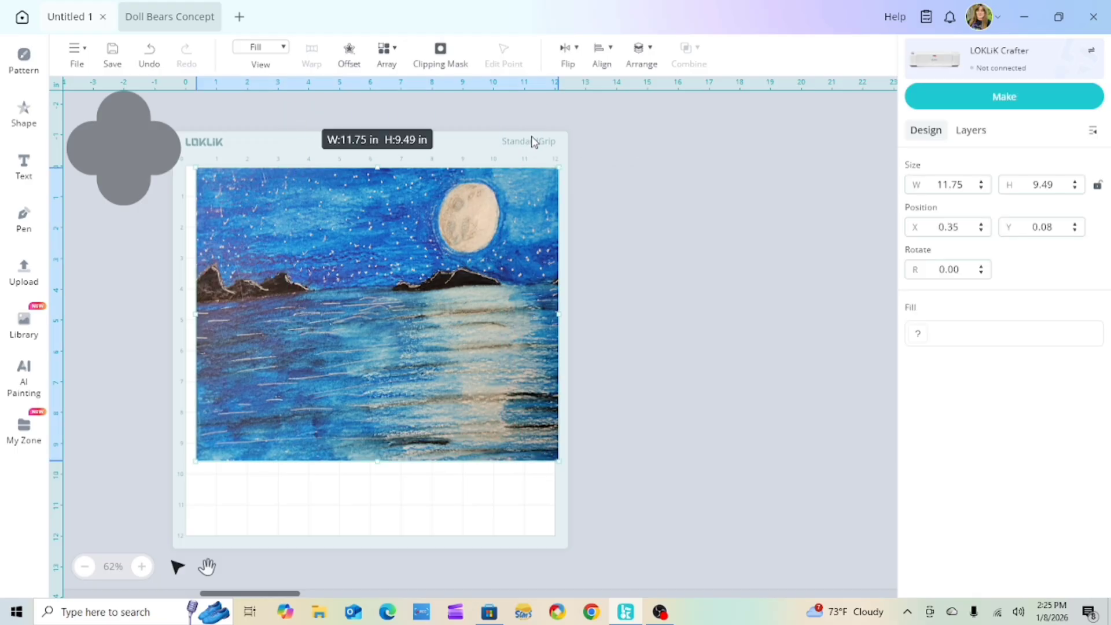
pyautogui.click(440, 54)
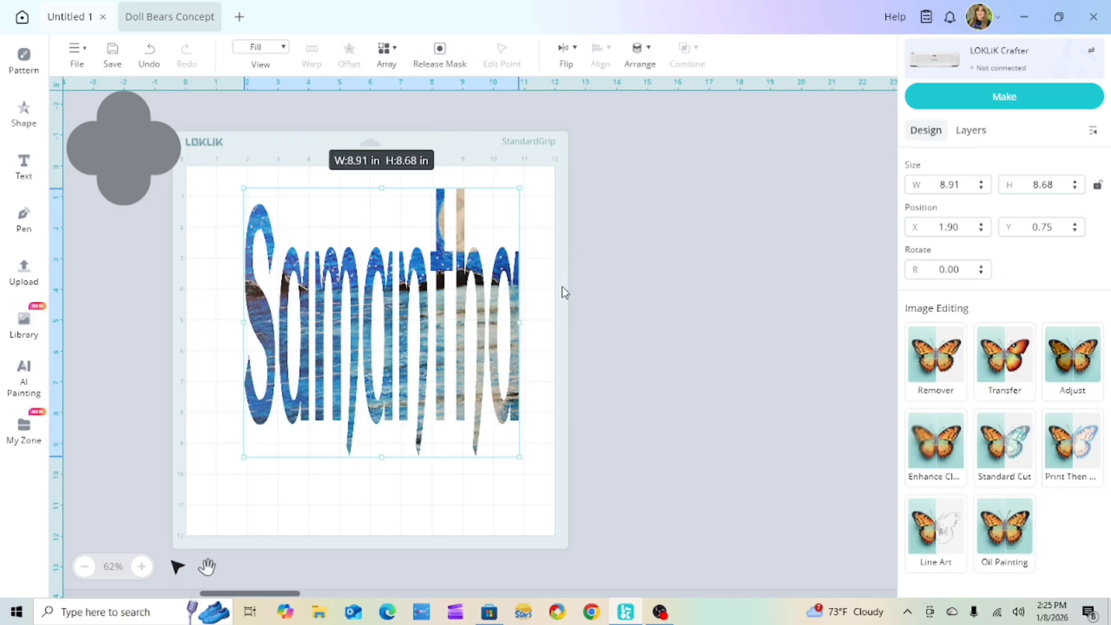
pyautogui.moveTo(365, 373); pyautogui.dragTo(339, 389)
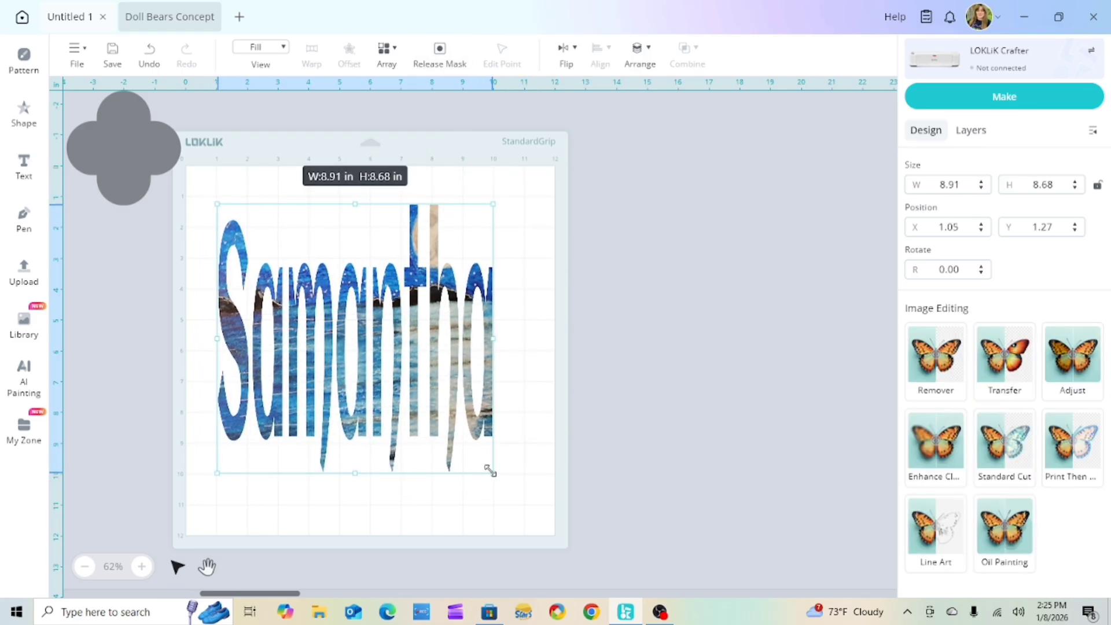
# - Stretch the picture-filled name to about 18.86 by 7.85 in, and shrink it to about 8.73 by 6.16 in
pyautogui.moveTo(491, 471); pyautogui.dragTo(681, 449)
pyautogui.moveTo(774, 434); pyautogui.dragTo(799, 446)
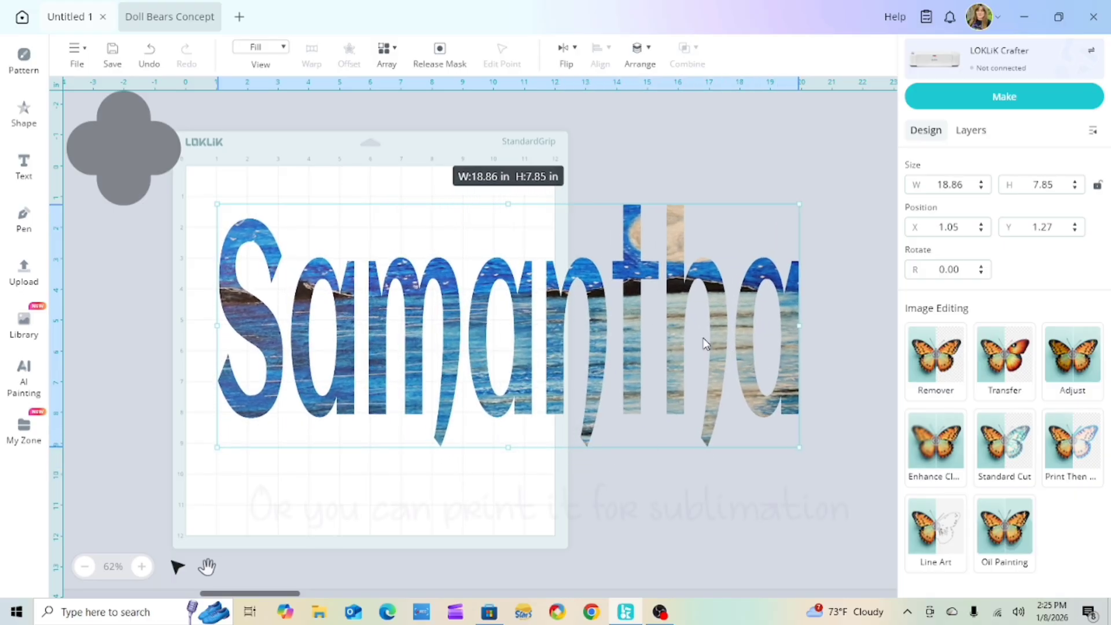
pyautogui.moveTo(800, 446); pyautogui.dragTo(486, 391)
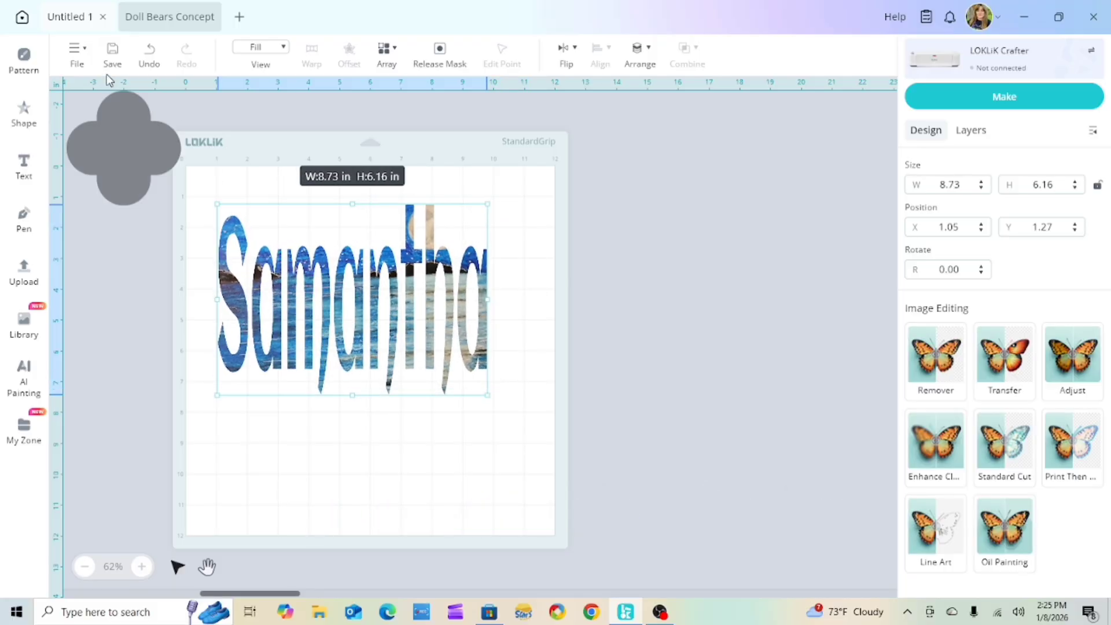
# - Undo the resizing, the move and the clipping mask on the name
pyautogui.click(154, 58)
pyautogui.click(152, 60)
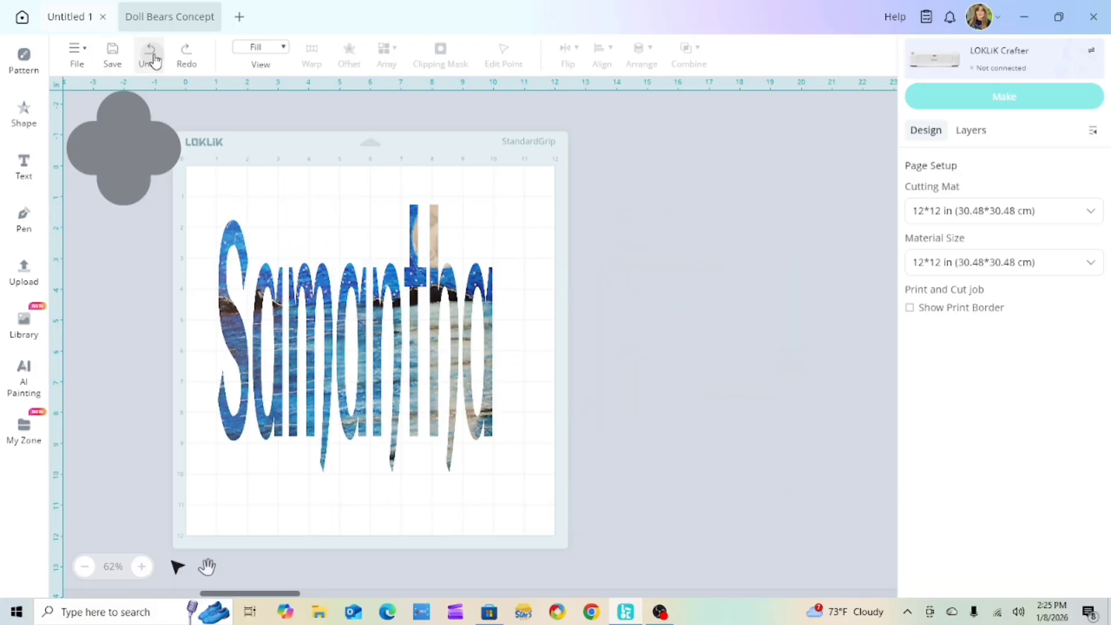
pyautogui.click(151, 64)
pyautogui.click(151, 64)
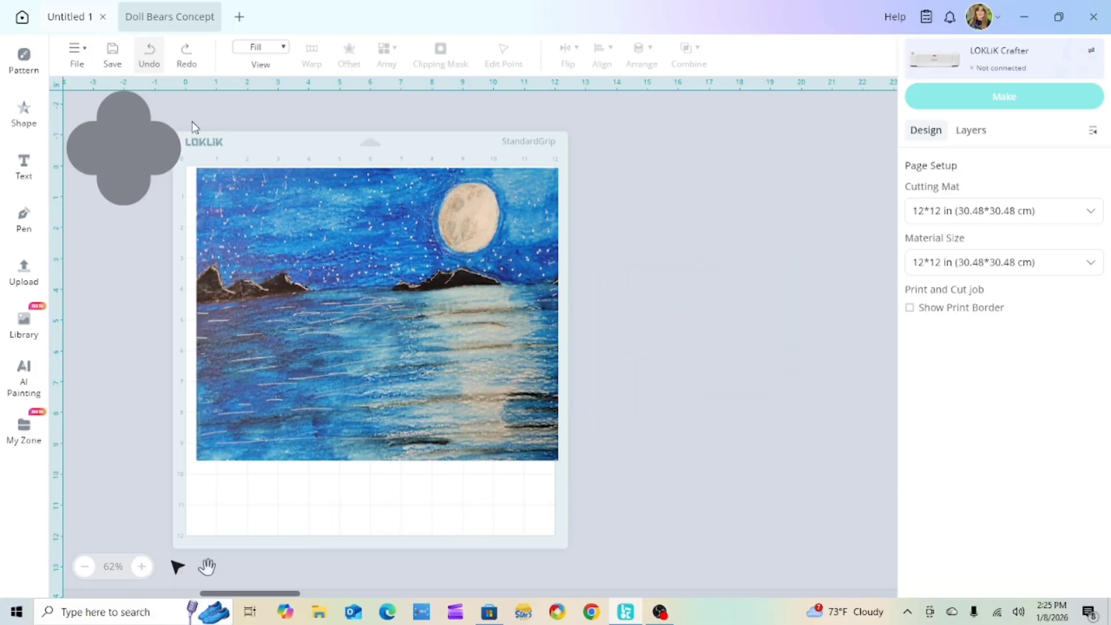
# - Move the seascape off the name to about X 7.72, Y -0.49 in, place the clover over it, and shift the name away from the picture
pyautogui.moveTo(290, 258); pyautogui.dragTo(520, 244)
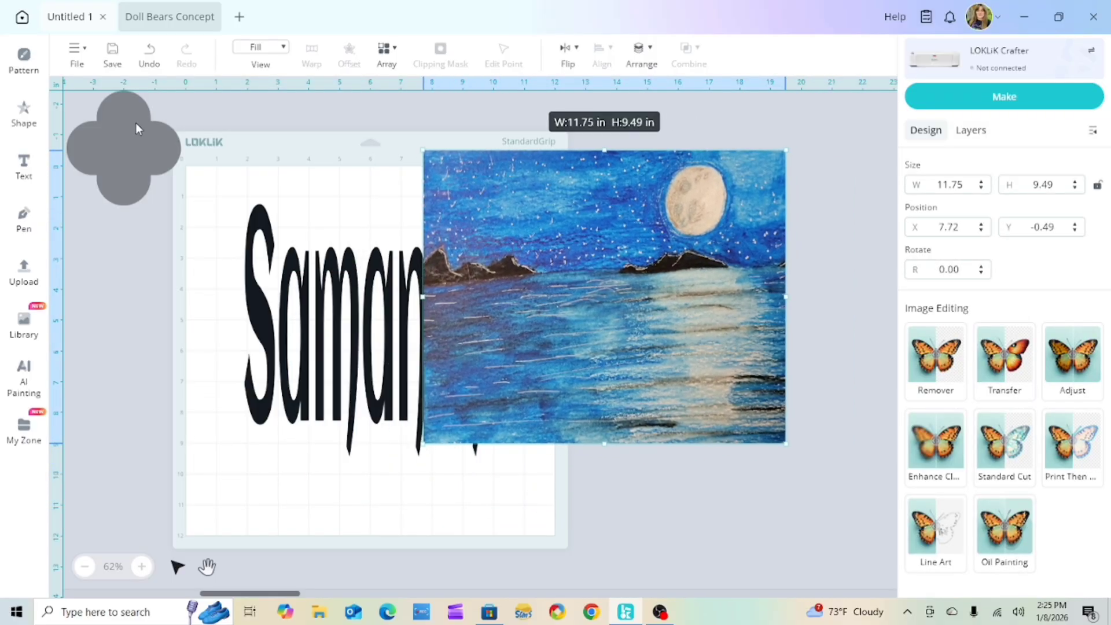
pyautogui.moveTo(139, 133); pyautogui.dragTo(630, 231)
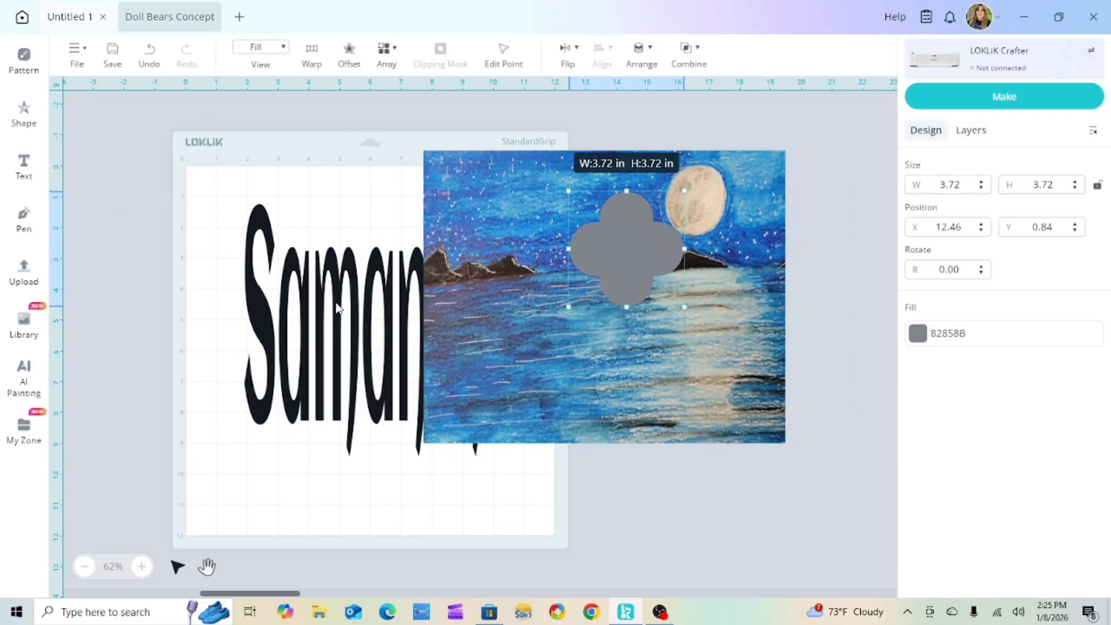
pyautogui.moveTo(338, 308); pyautogui.dragTo(247, 278)
# - Enlarge the clover to about 9.79 by 8.59 in, and place it over the seascape at about X 9.37, Y -0.33 in
pyautogui.moveTo(636, 290); pyautogui.dragTo(618, 323)
pyautogui.moveTo(549, 341); pyautogui.dragTo(482, 400)
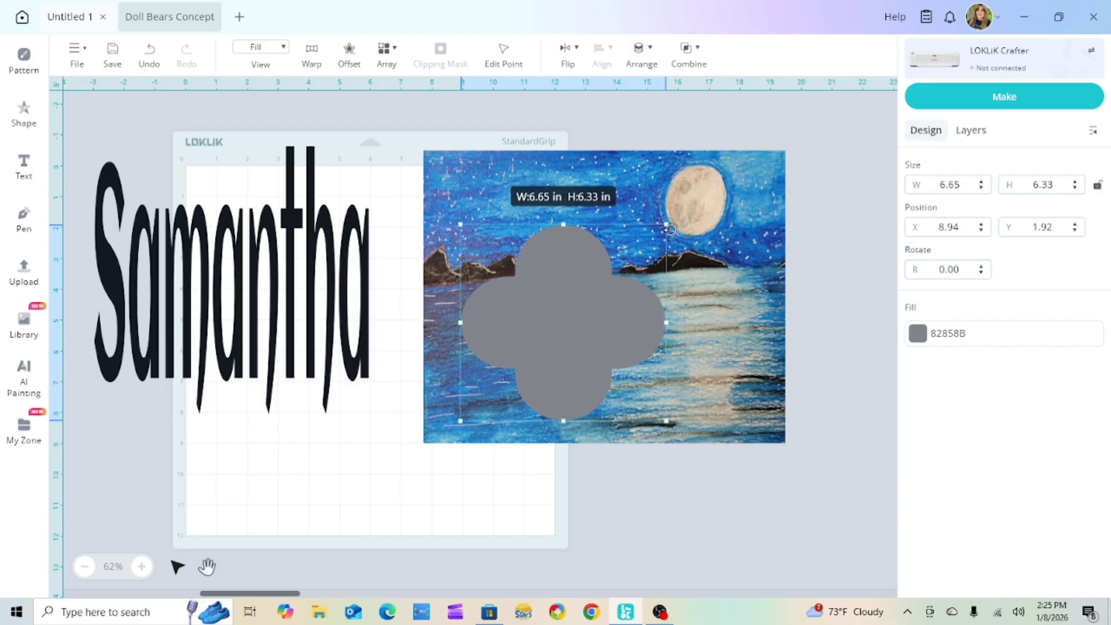
pyautogui.moveTo(669, 229); pyautogui.dragTo(764, 155)
pyautogui.moveTo(656, 297); pyautogui.dragTo(670, 298)
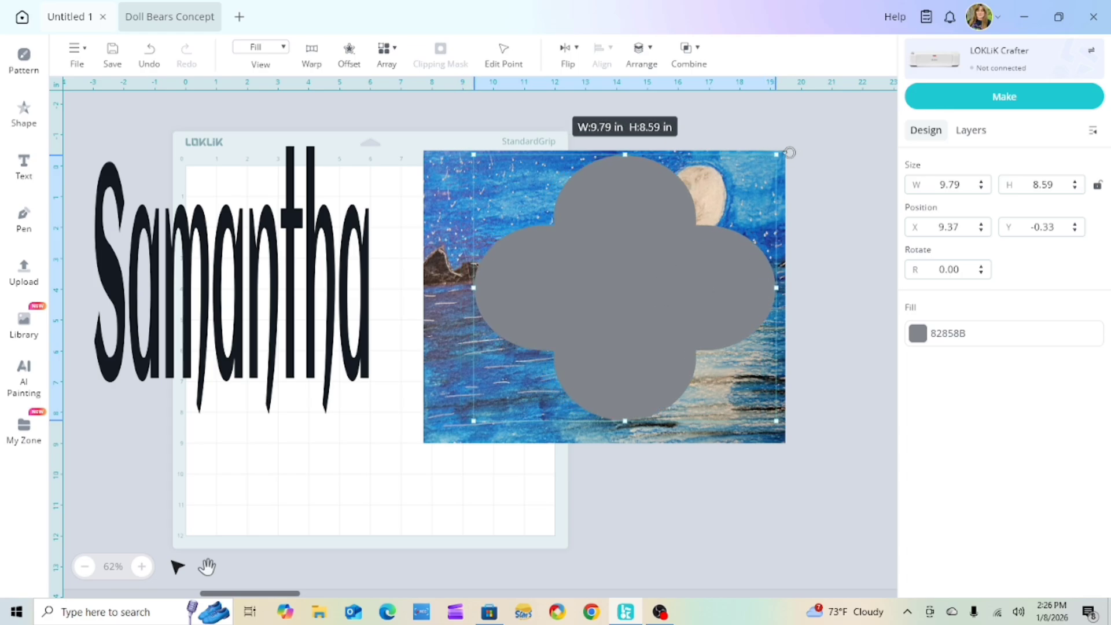
# - Rotate the clover to about 28.98 degrees, and position it over the seascape at about X 10.34, Y -0.39 in
pyautogui.moveTo(790, 152); pyautogui.dragTo(819, 251)
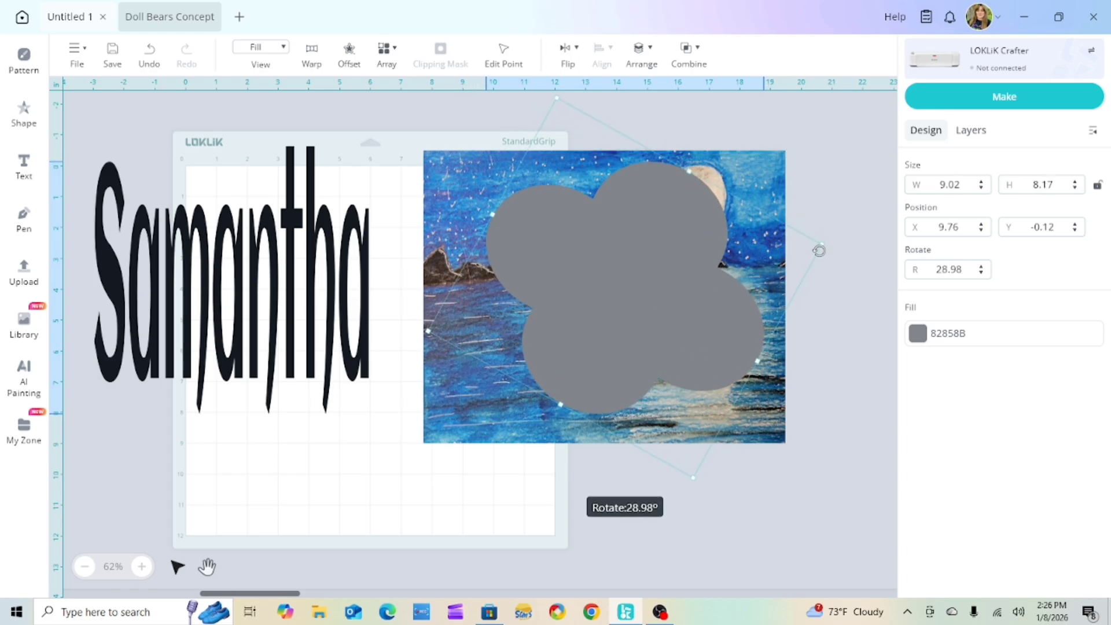
pyautogui.moveTo(609, 301)
pyautogui.mouseDown()
pyautogui.moveTo(633, 294)
pyautogui.moveTo(623, 293)
pyautogui.mouseUp()
pyautogui.click(816, 277)
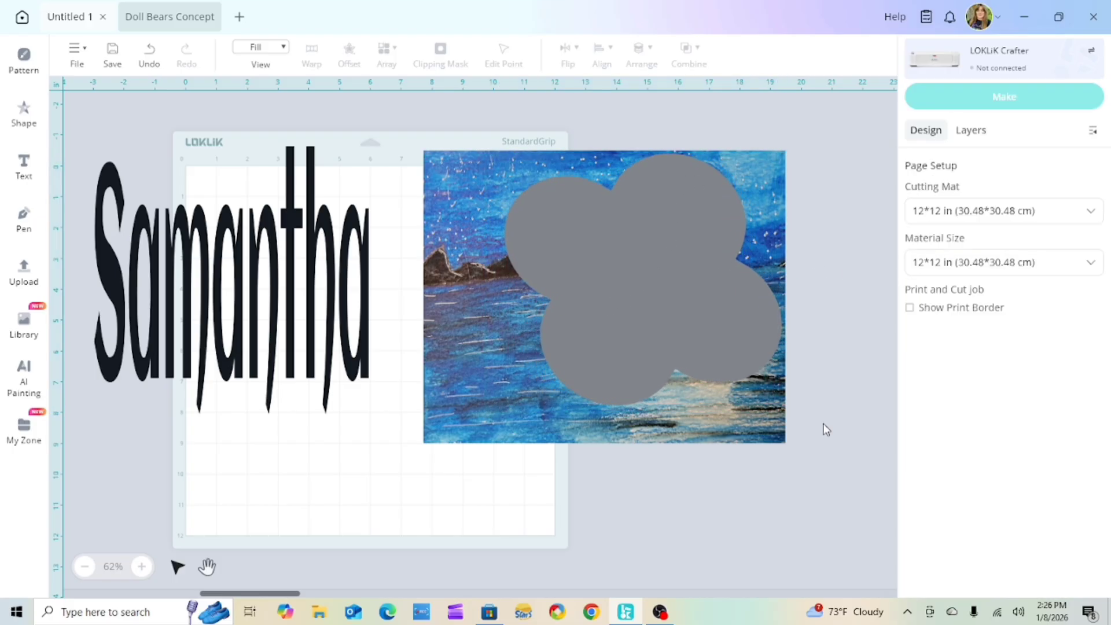
# - Enlarge the seascape picture to about 12.72 by 9.86 in, and place it behind the clover at about X 6.80, Y -0.49 in
pyautogui.click(781, 240)
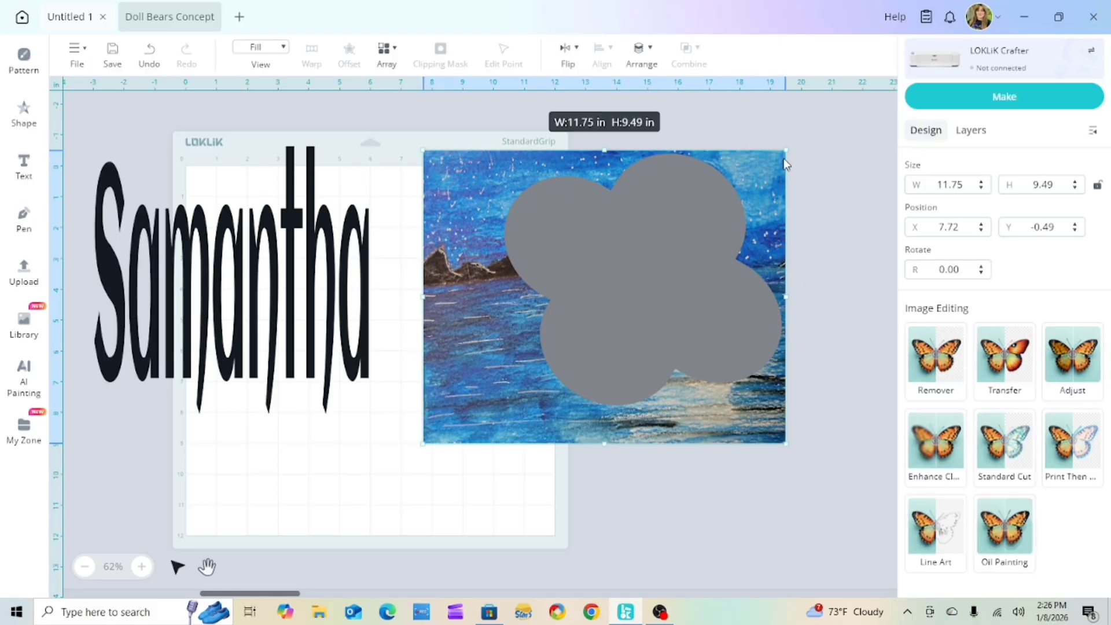
pyautogui.moveTo(783, 151); pyautogui.dragTo(816, 142)
pyautogui.moveTo(635, 260); pyautogui.dragTo(603, 273)
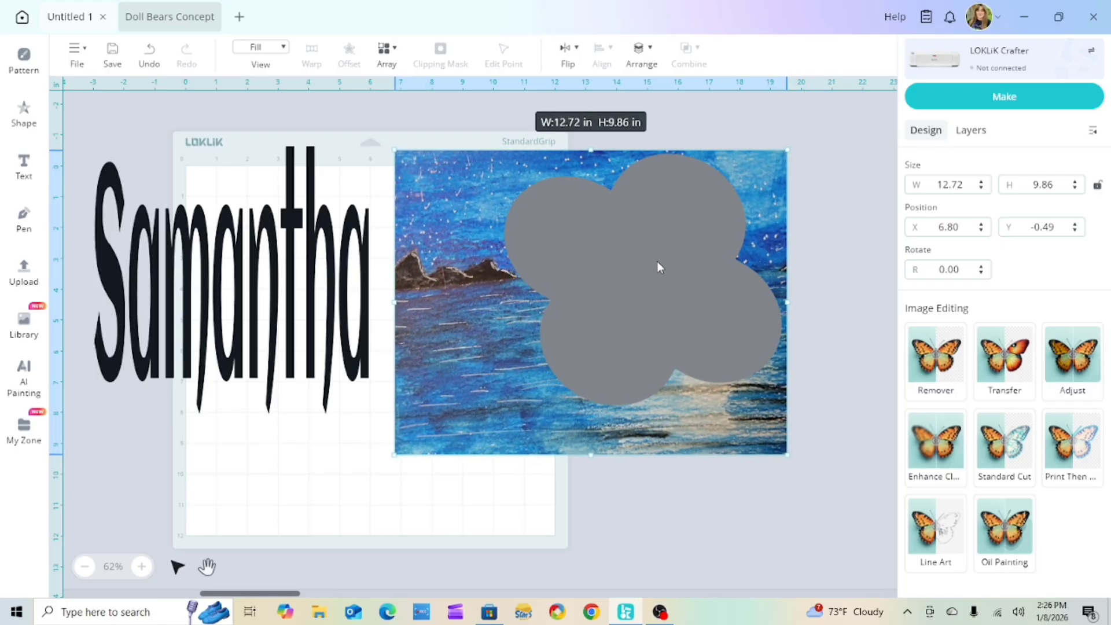
pyautogui.click(819, 272)
# - Resize the rotated clover to about 8.34 by 8.24 in so that it fits within the seascape
pyautogui.click(644, 269)
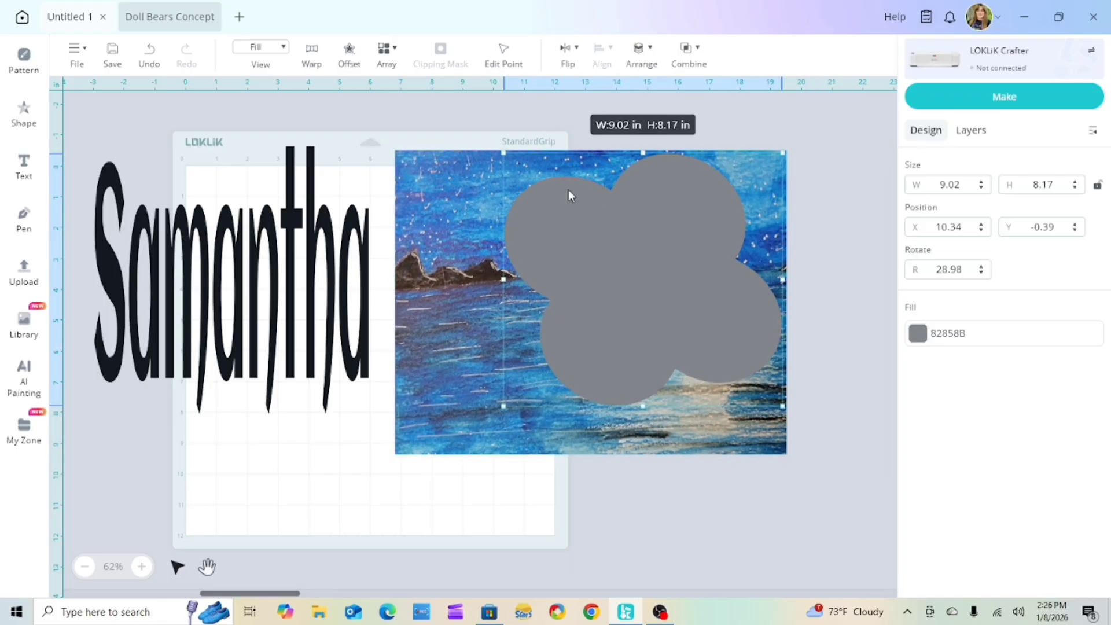
pyautogui.moveTo(501, 152); pyautogui.dragTo(525, 152)
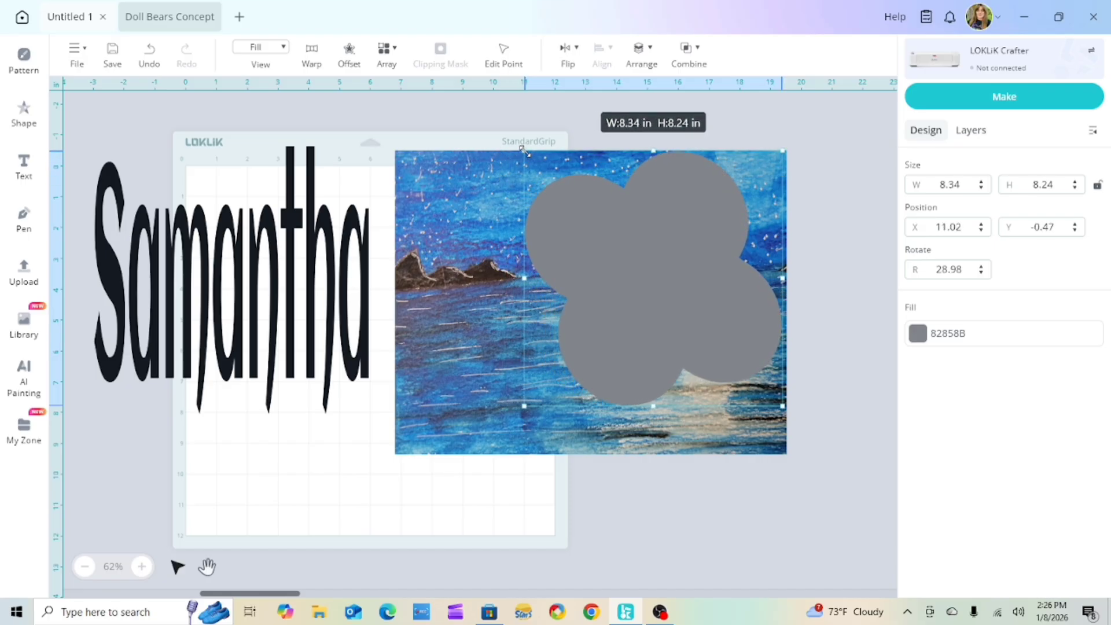
pyautogui.click(839, 276)
# - Send the clover to the back, behind the seascape picture
pyautogui.click(638, 268)
pyautogui.click(642, 51)
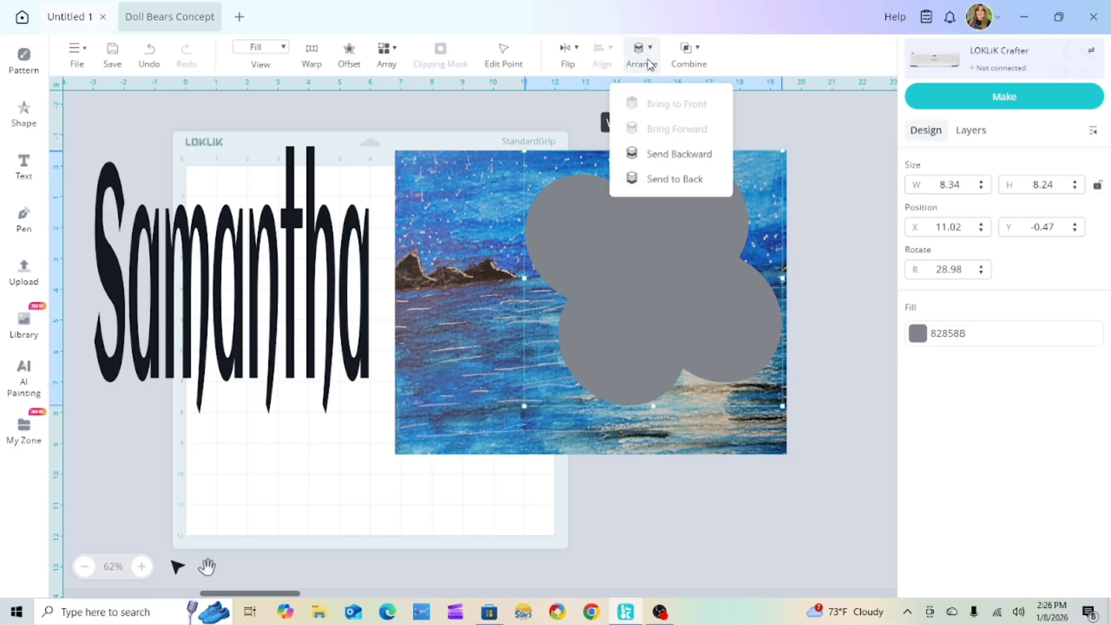
pyautogui.click(678, 179)
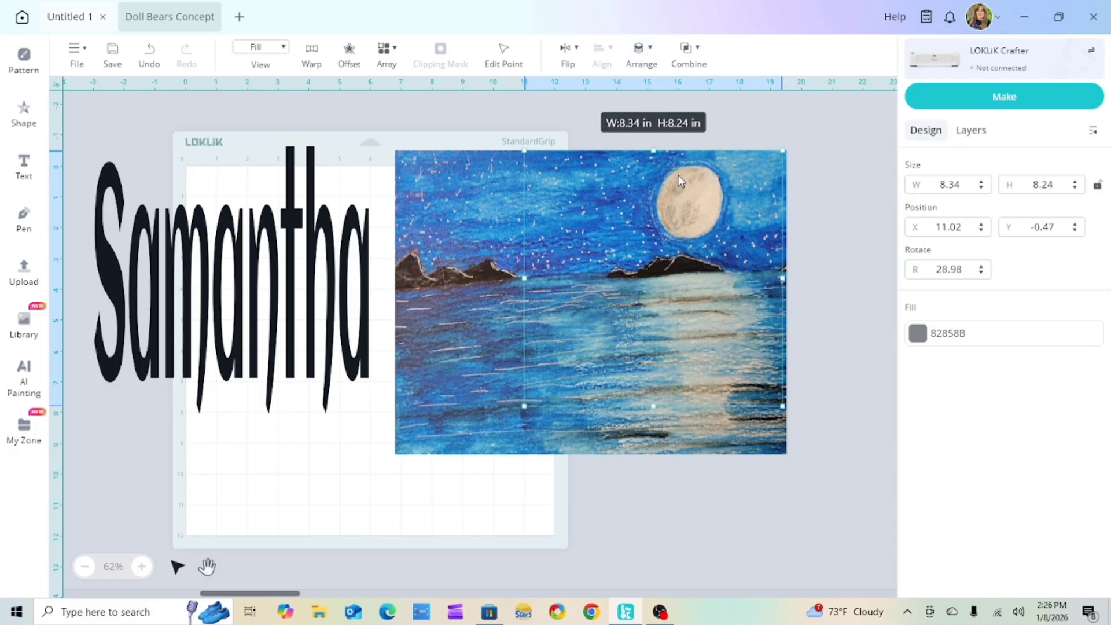
pyautogui.click(790, 123)
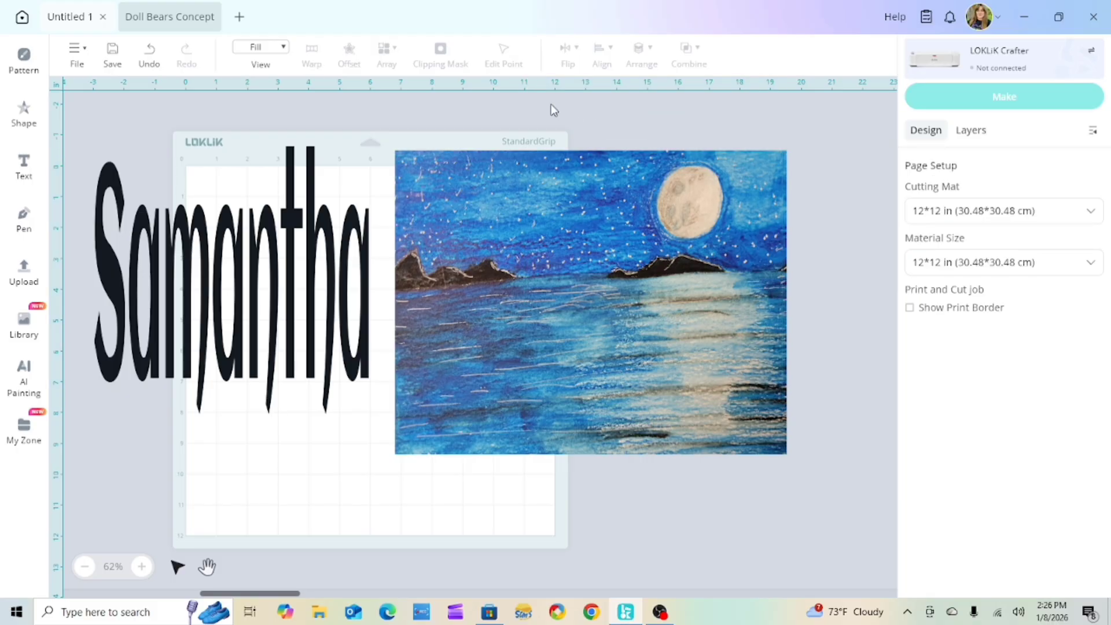
# - Clip the seascape to the clover with a clipping mask, and move the result to about X 9.39, Y 1.83 in
pyautogui.click(721, 414)
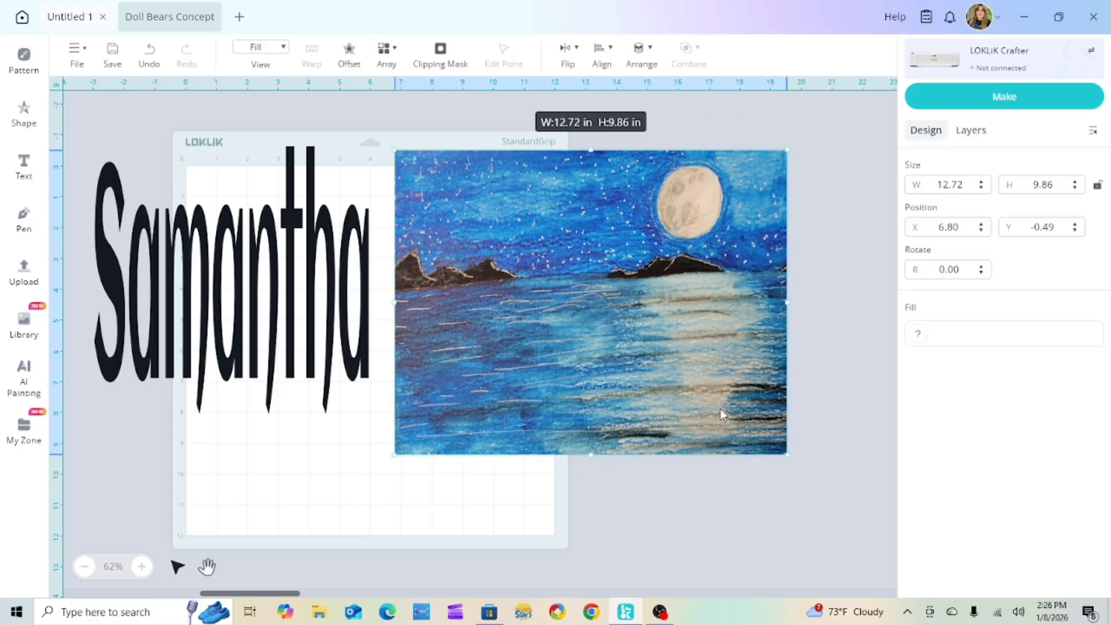
pyautogui.click(449, 58)
pyautogui.moveTo(677, 272); pyautogui.dragTo(626, 350)
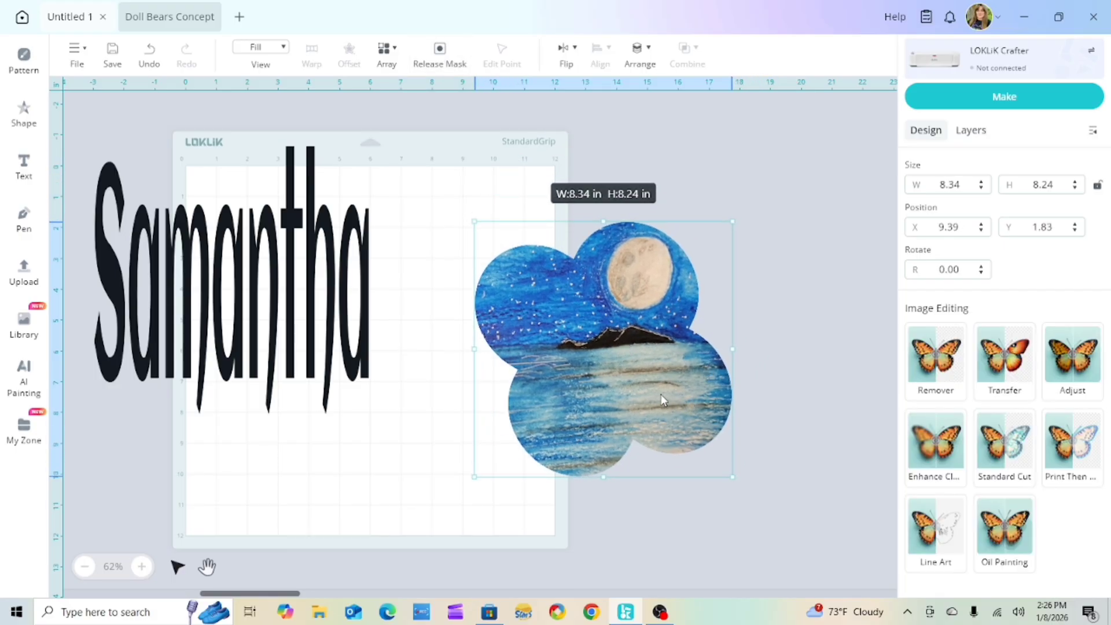
# - Rotate the clipped seascape to about 350.61 degrees, stretch it to about 12.21 by 11.14 in, and move it to about X 7.55, Y -0.36 in
pyautogui.moveTo(749, 496); pyautogui.dragTo(750, 463)
pyautogui.moveTo(741, 349); pyautogui.dragTo(845, 350)
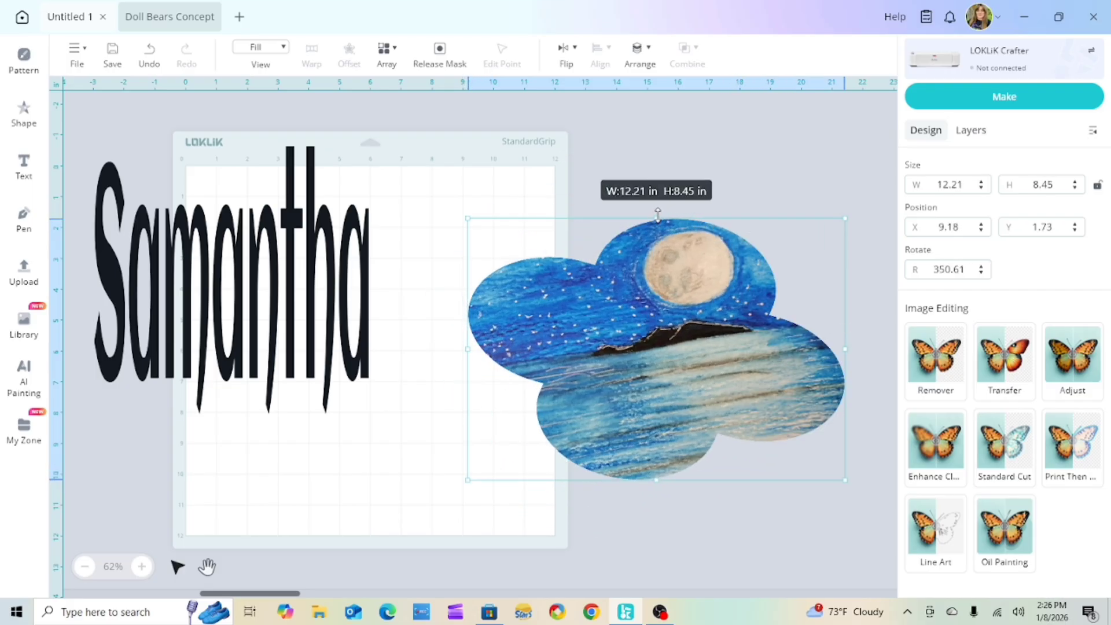
pyautogui.moveTo(658, 215); pyautogui.dragTo(657, 136)
pyautogui.moveTo(677, 307); pyautogui.dragTo(631, 321)
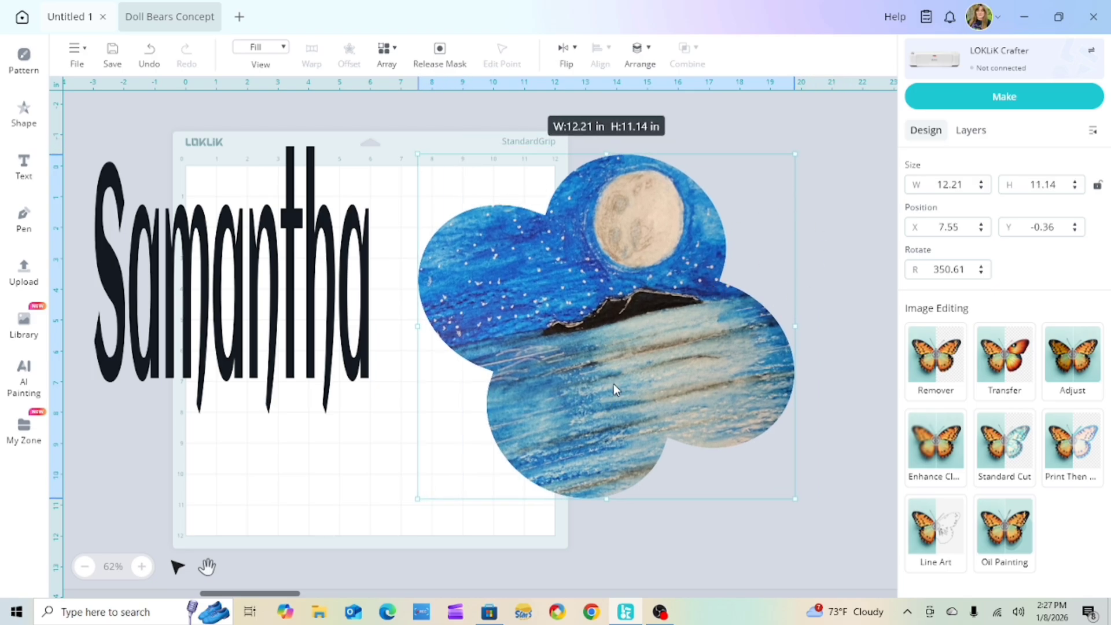
# - Release the clover's clipping mask, and clear the seascape picture and clover off the canvas
pyautogui.click(439, 53)
pyautogui.moveTo(585, 311)
pyautogui.mouseDown()
pyautogui.moveTo(613, 356)
pyautogui.moveTo(632, 334)
pyautogui.moveTo(489, 329)
pyautogui.mouseUp()
pyautogui.moveTo(845, 572)
pyautogui.mouseDown()
pyautogui.moveTo(829, 592)
pyautogui.moveTo(786, 604)
pyautogui.mouseUp()
pyautogui.click(822, 484)
# - Move the name onto the mat at about X 1.74, Y 0.03 in, and add the banner shape with two opposite rounded corners
pyautogui.moveTo(527, 334)
pyautogui.mouseDown()
pyautogui.moveTo(895, 424)
pyautogui.moveTo(556, 602)
pyautogui.moveTo(327, 542)
pyautogui.moveTo(661, 293)
pyautogui.mouseUp()
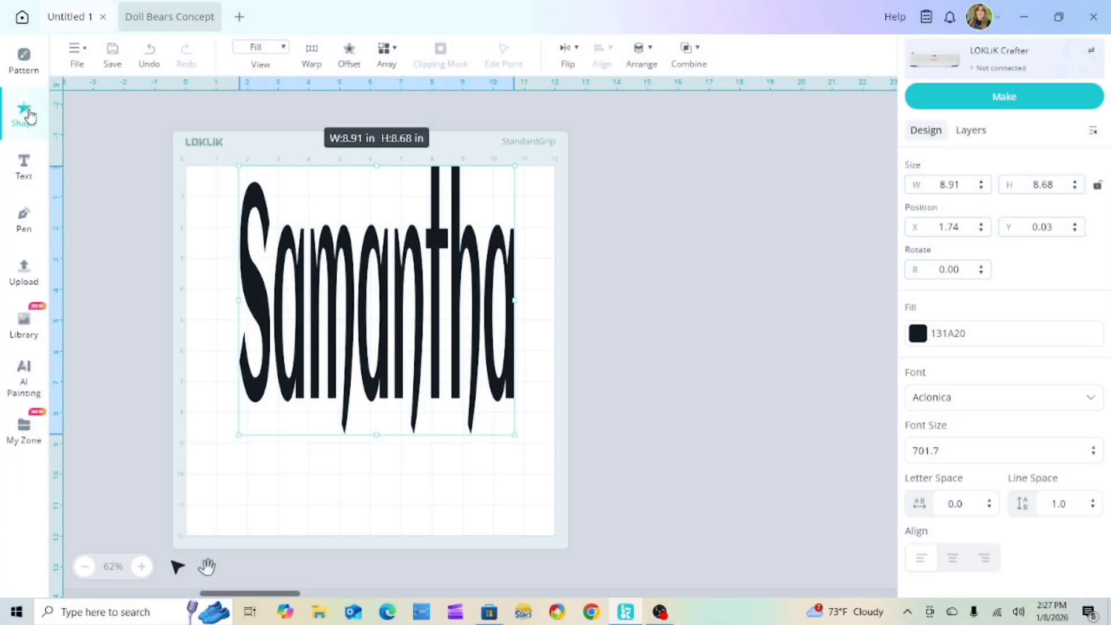
pyautogui.click(23, 116)
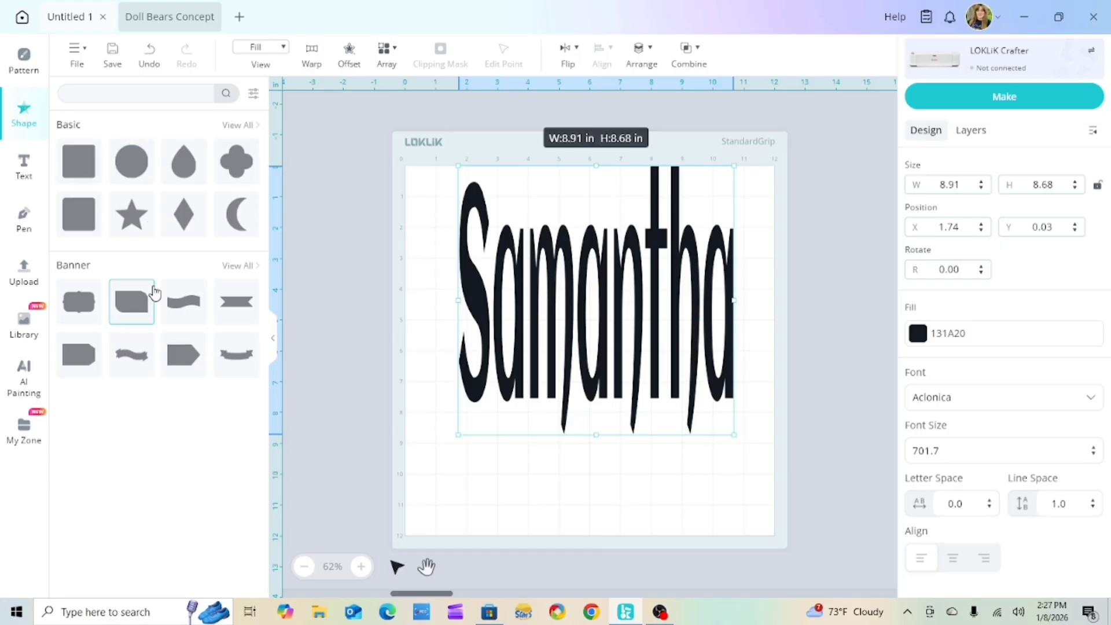
pyautogui.click(130, 302)
pyautogui.click(426, 241)
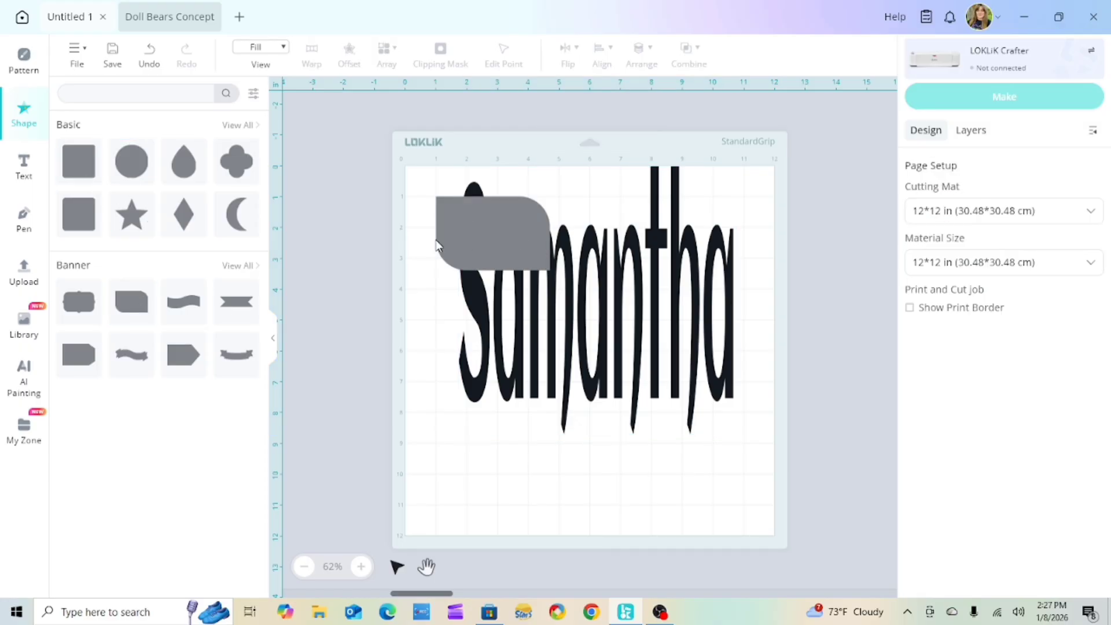
# - Enlarge the banner shape to about 12.84 by 9.27 in, and place it over the name at about X -0.06, Y -0.56 in
pyautogui.moveTo(467, 227); pyautogui.dragTo(436, 192)
pyautogui.moveTo(520, 231); pyautogui.dragTo(804, 446)
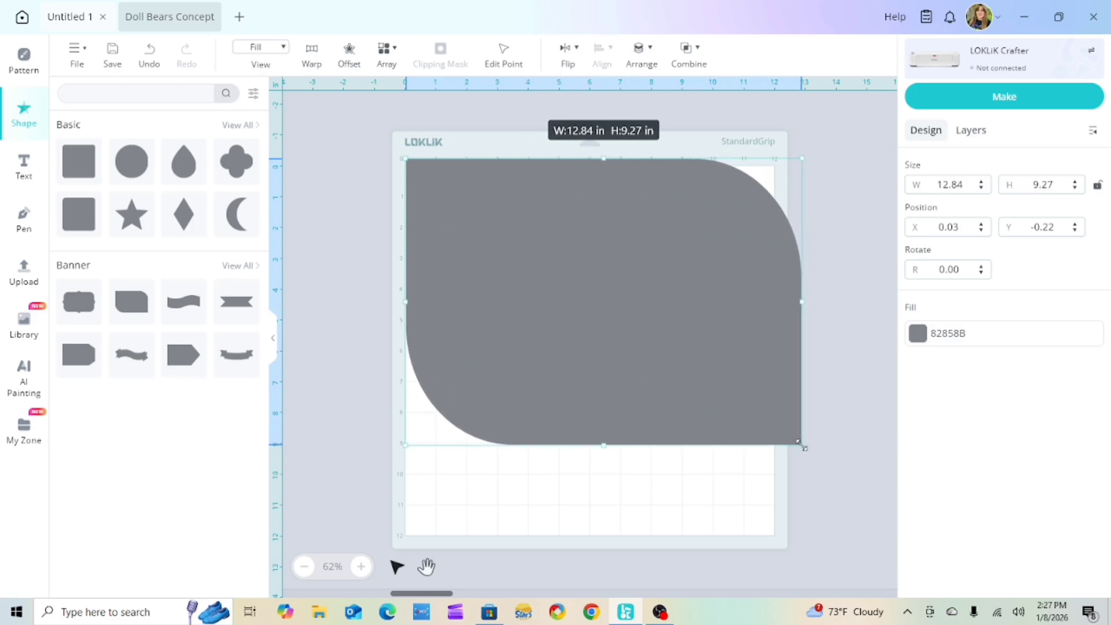
pyautogui.click(835, 395)
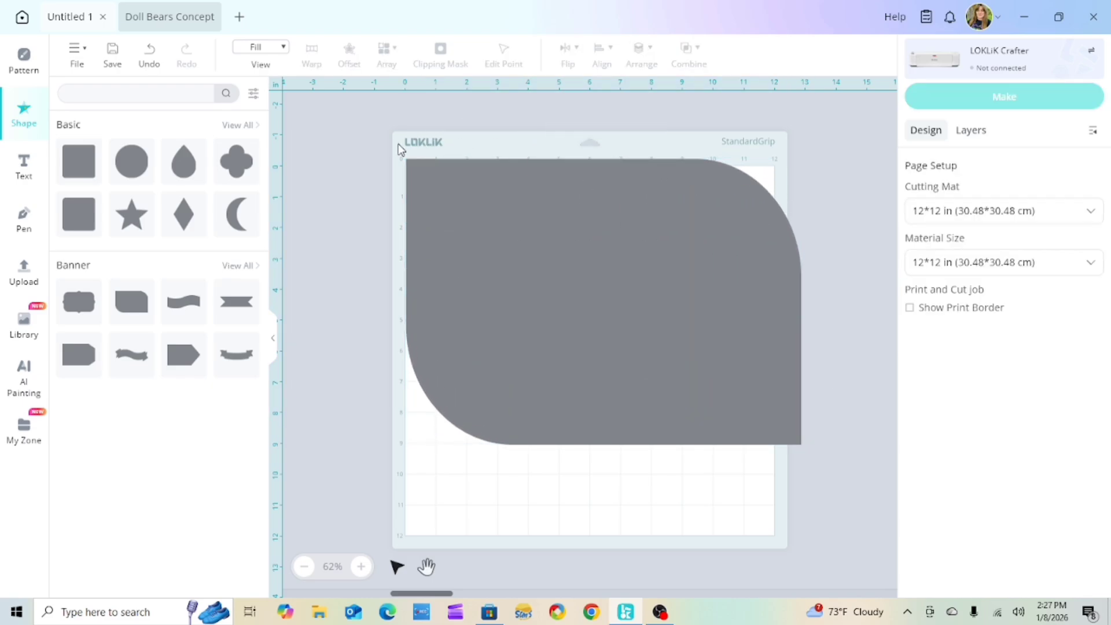
pyautogui.moveTo(611, 321)
pyautogui.mouseDown()
pyautogui.moveTo(616, 390)
pyautogui.moveTo(599, 318)
pyautogui.moveTo(609, 310)
pyautogui.mouseUp()
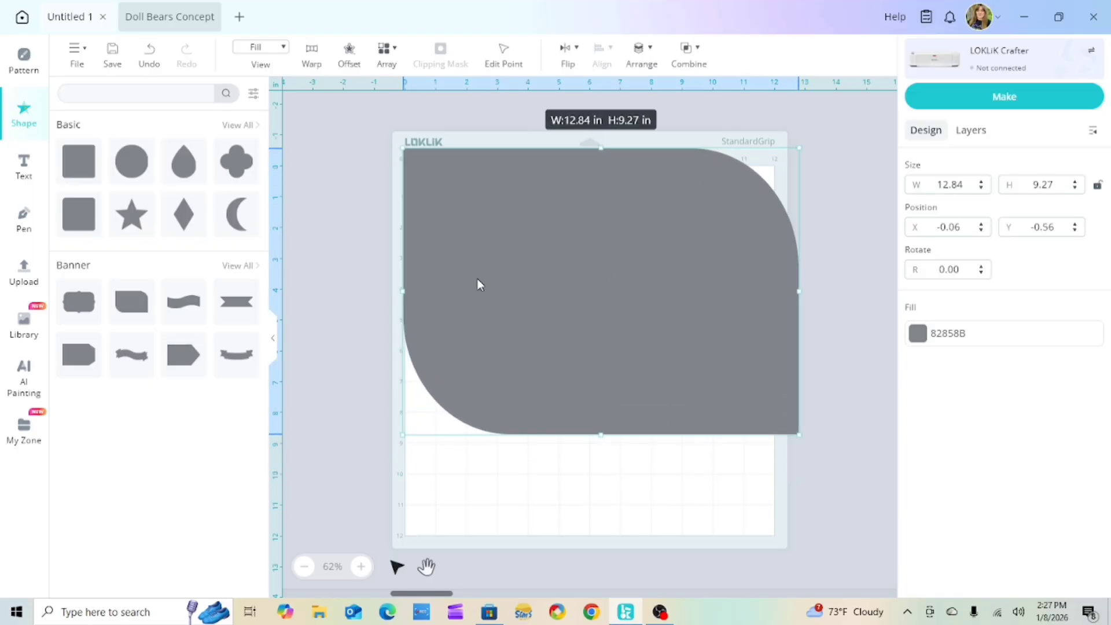
# - Send the banner shape to the back behind the name, and move it to about X -0.20, Y -0.33 in
pyautogui.click(370, 226)
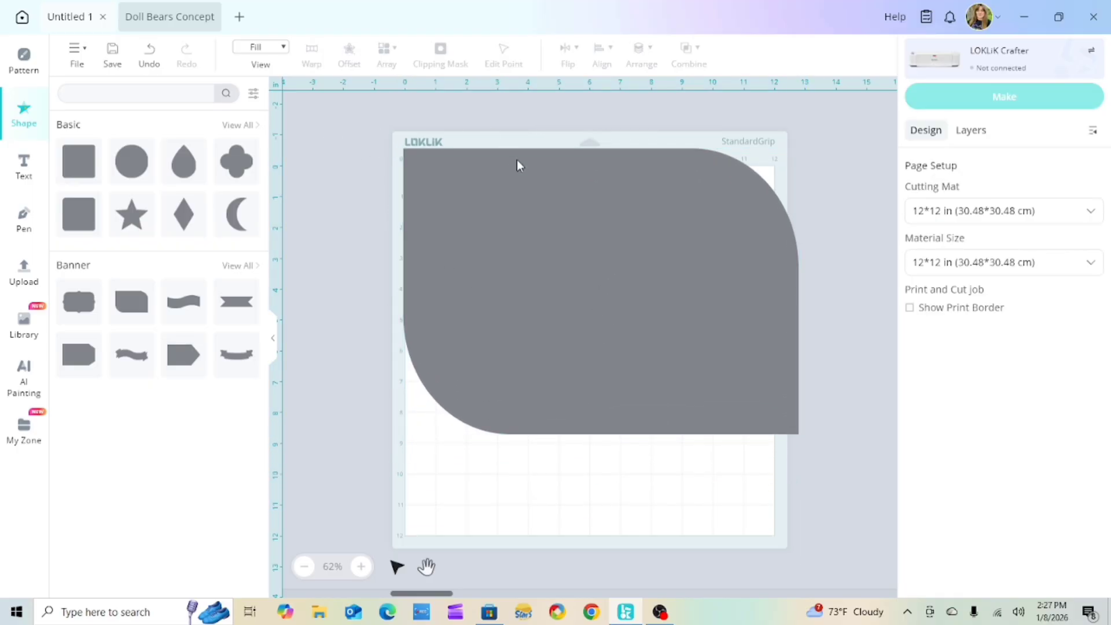
pyautogui.click(589, 262)
pyautogui.click(647, 51)
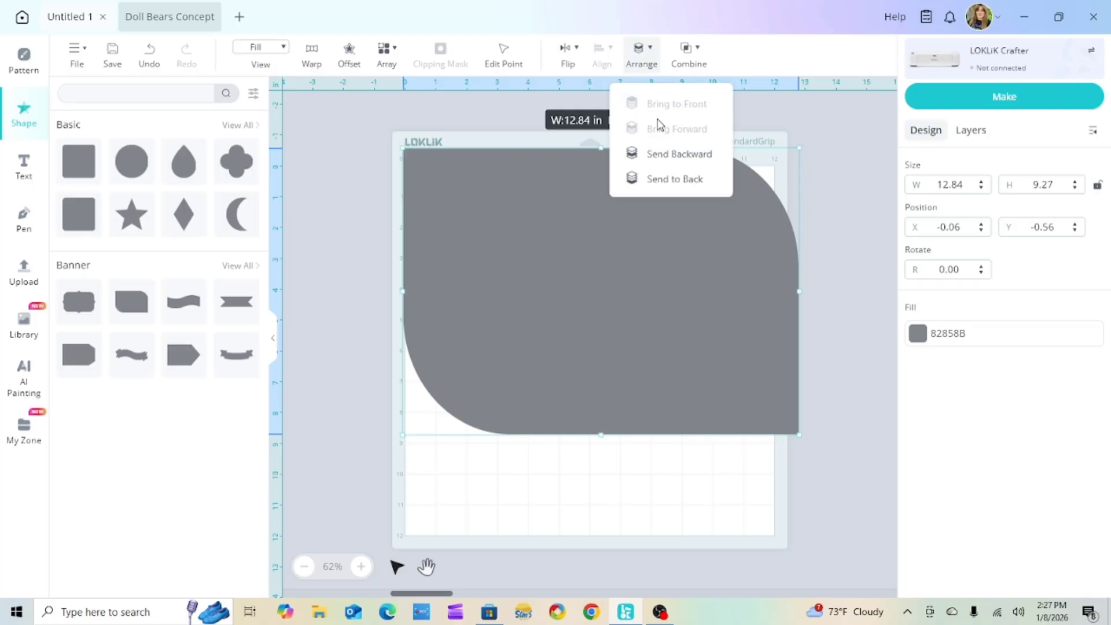
pyautogui.click(679, 179)
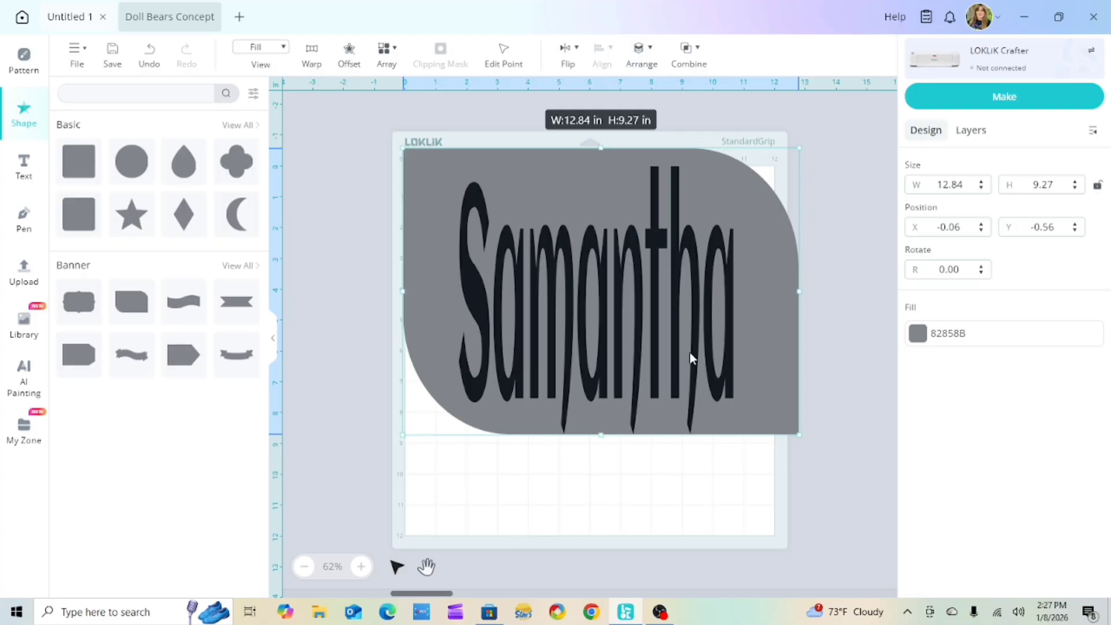
pyautogui.moveTo(667, 324); pyautogui.dragTo(663, 331)
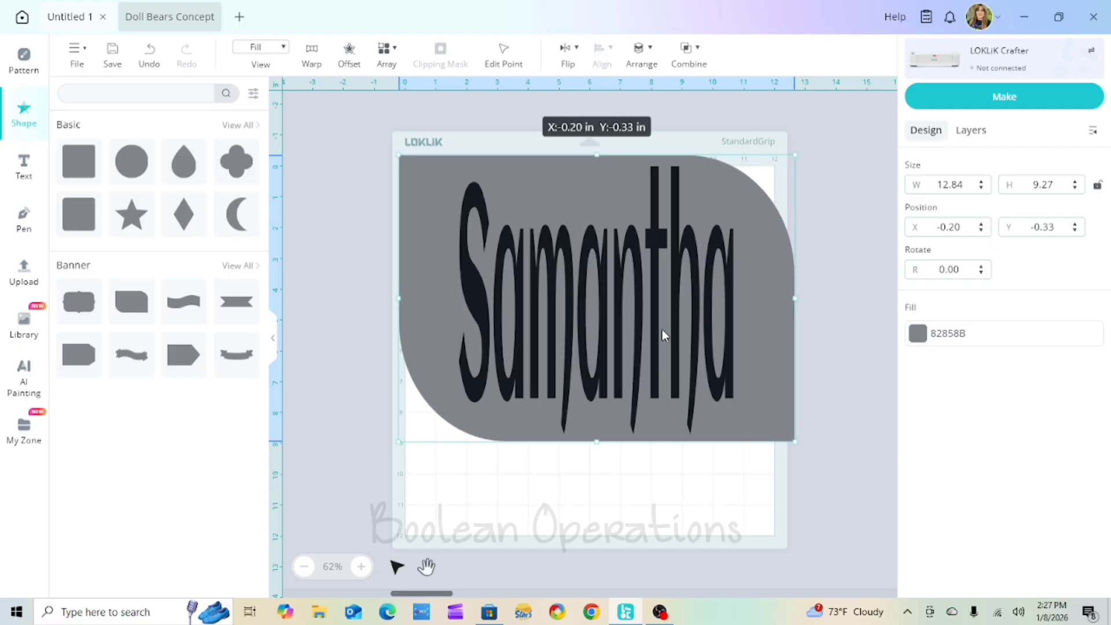
# - Align the name and the banner shape with each other, centering them horizontally and vertically
pyautogui.click(853, 295)
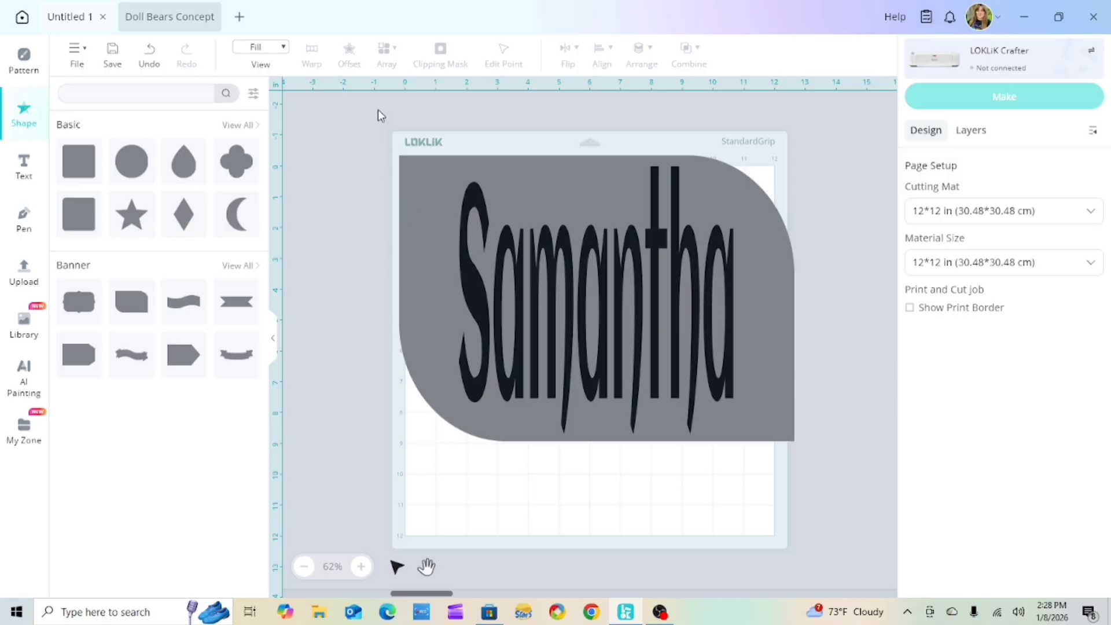
pyautogui.moveTo(381, 113); pyautogui.dragTo(810, 453)
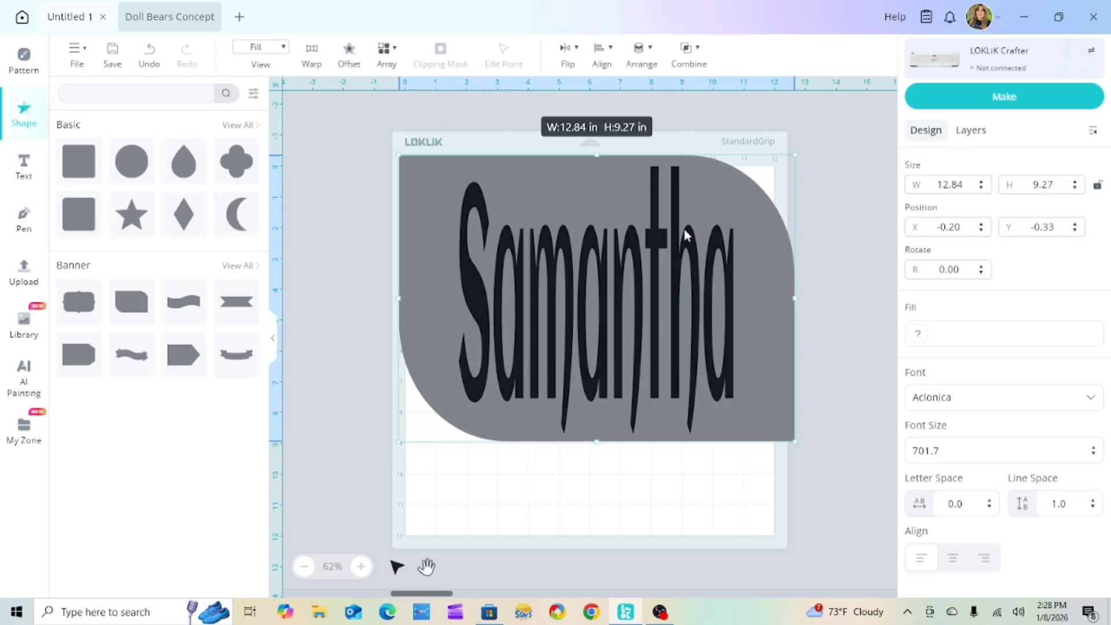
pyautogui.click(612, 55)
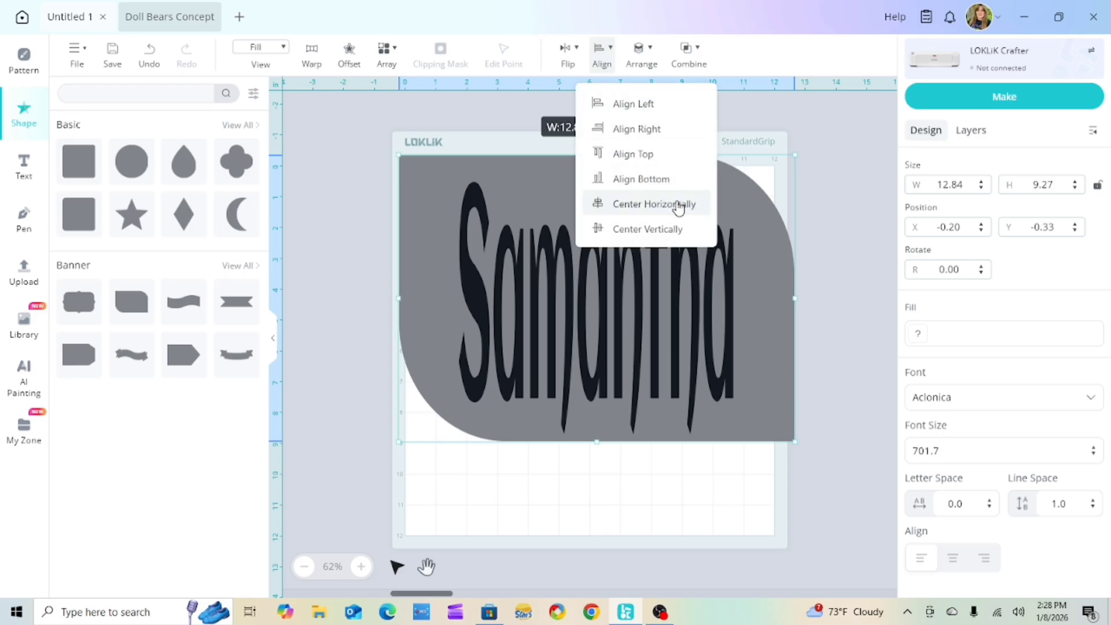
pyautogui.click(680, 206)
pyautogui.click(602, 53)
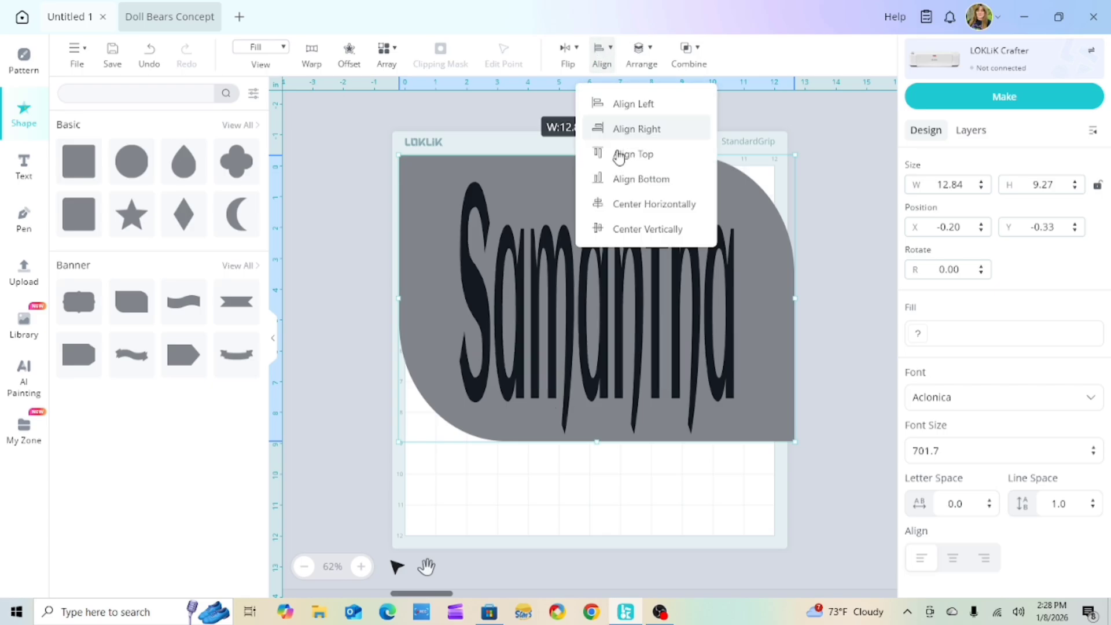
pyautogui.click(652, 230)
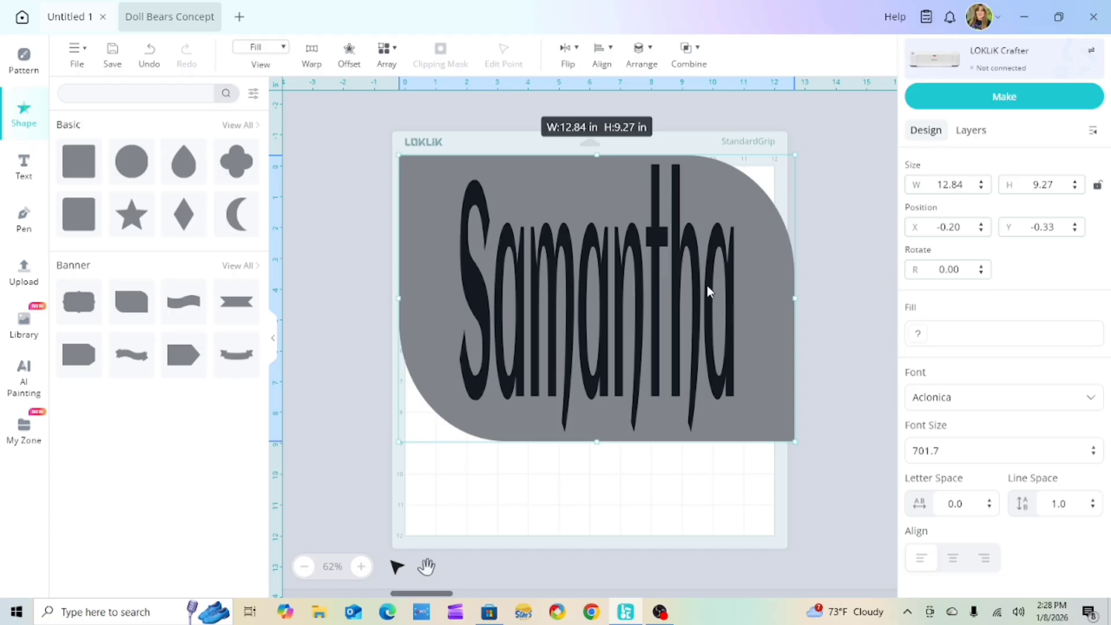
# - Try to unite the name with the banner shape, shift the merged shape slightly, and undo both changes
pyautogui.click(698, 57)
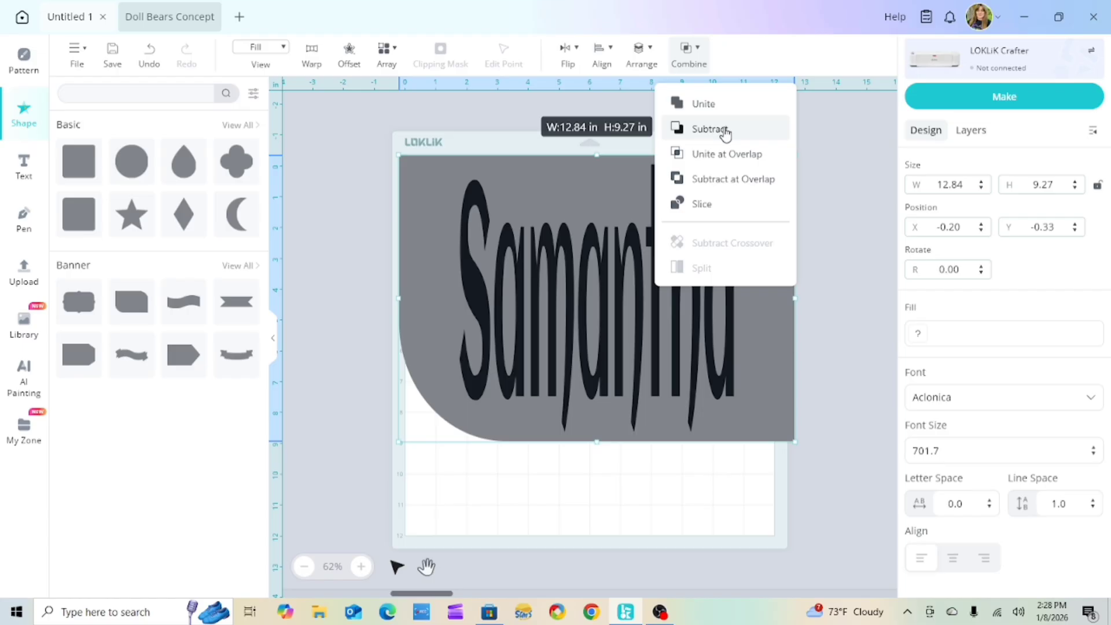
pyautogui.click(703, 107)
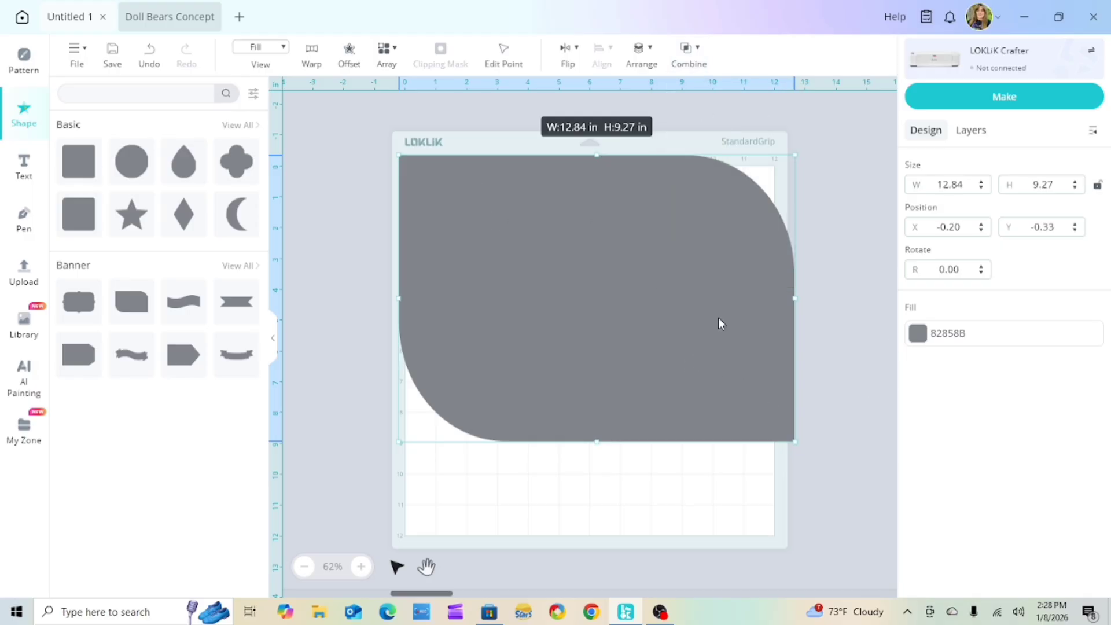
pyautogui.click(849, 320)
pyautogui.moveTo(584, 255); pyautogui.dragTo(557, 252)
pyautogui.click(150, 56)
pyautogui.click(151, 56)
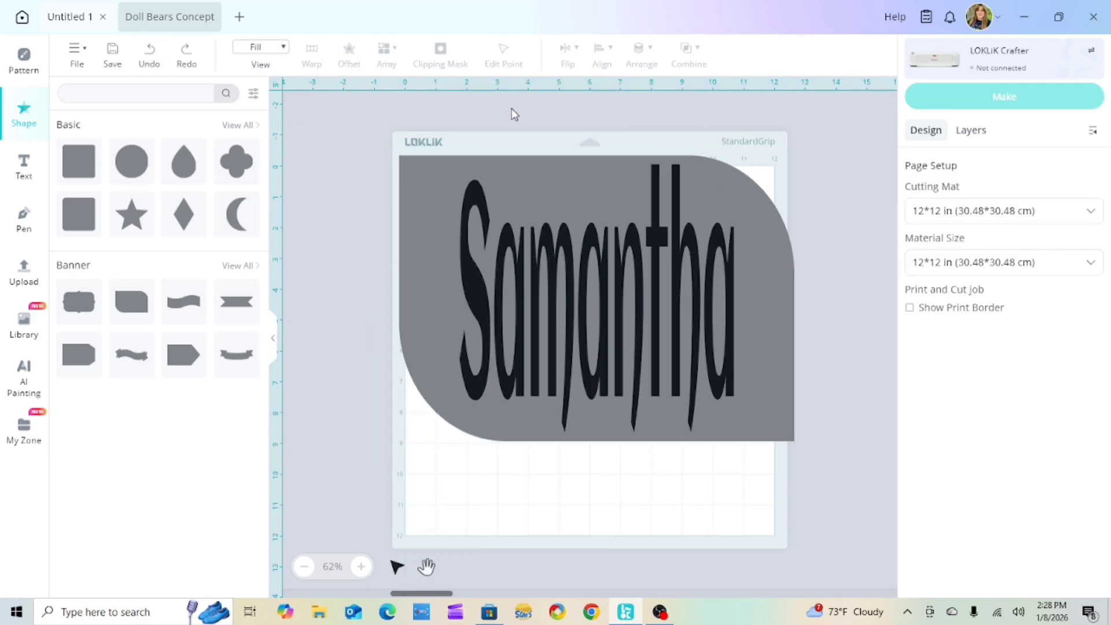
# - Try to subtract the name from the banner shape, move the result, and undo the move and the subtraction
pyautogui.moveTo(457, 119); pyautogui.dragTo(748, 413)
pyautogui.click(688, 49)
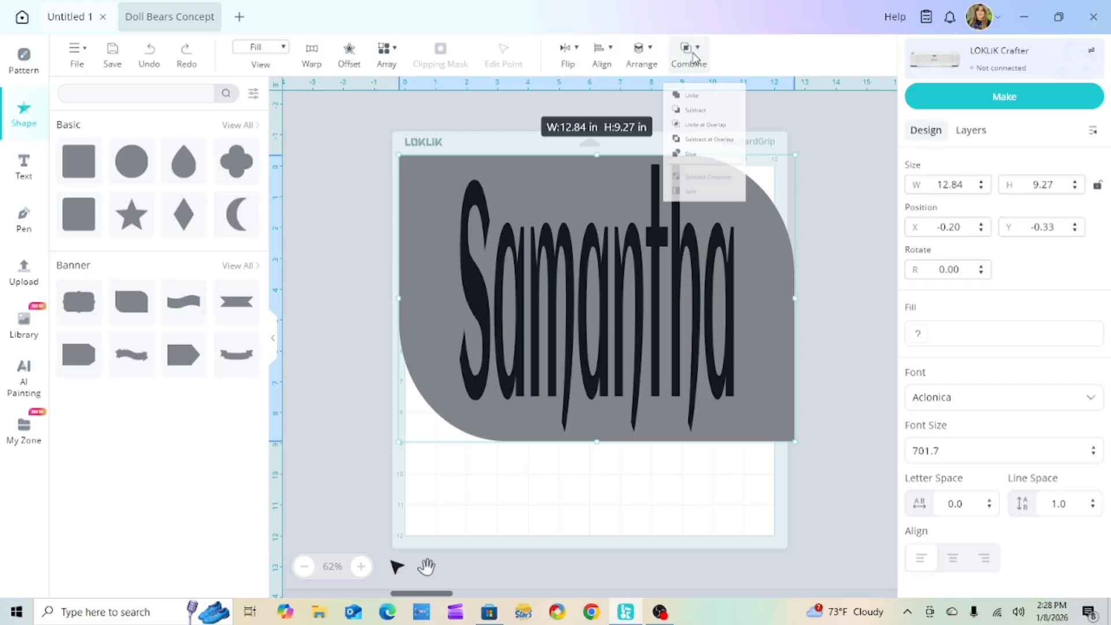
pyautogui.click(723, 133)
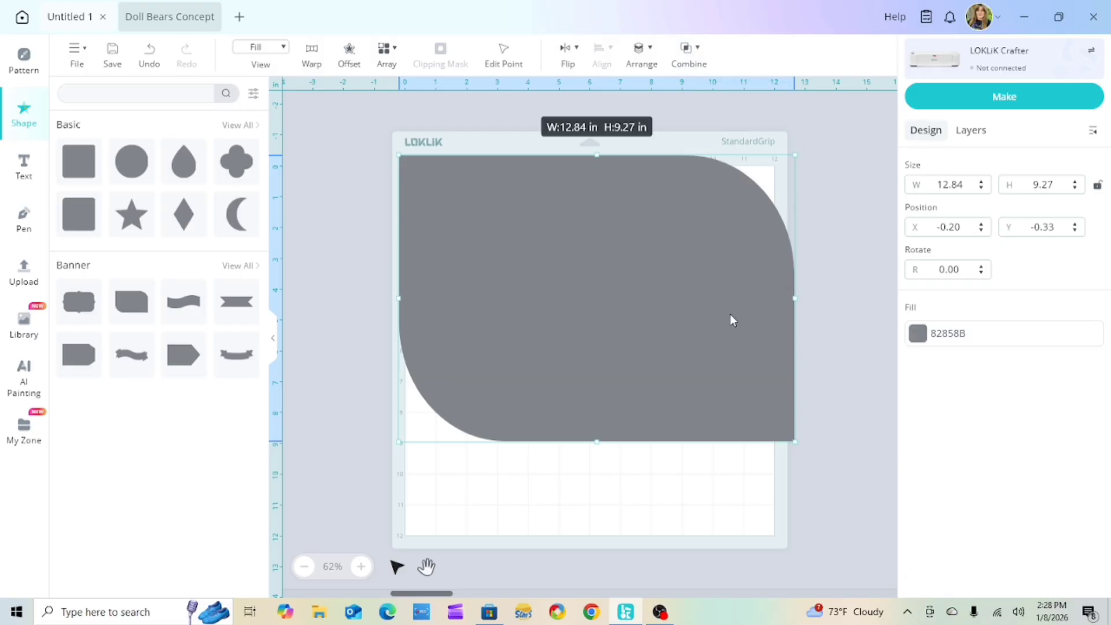
pyautogui.moveTo(731, 315); pyautogui.dragTo(679, 320)
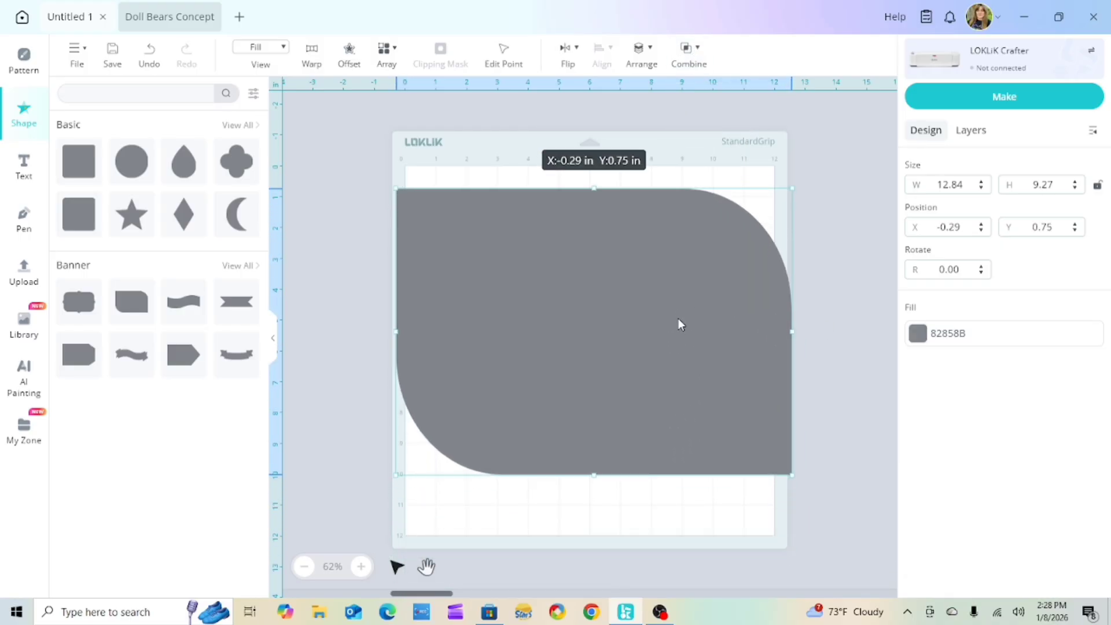
pyautogui.click(157, 55)
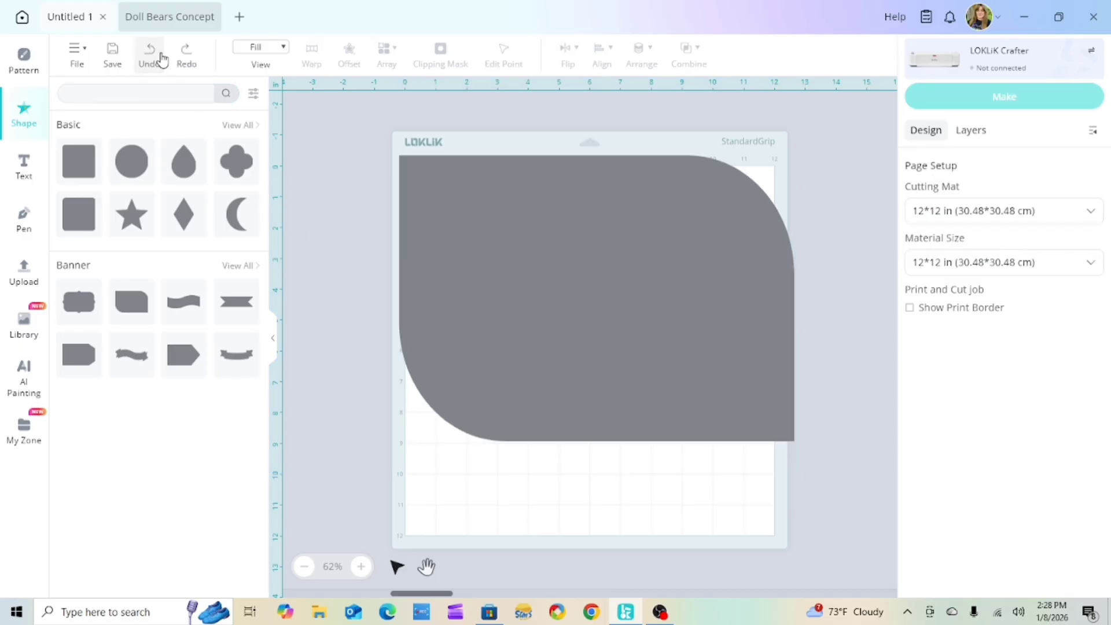
pyautogui.click(152, 56)
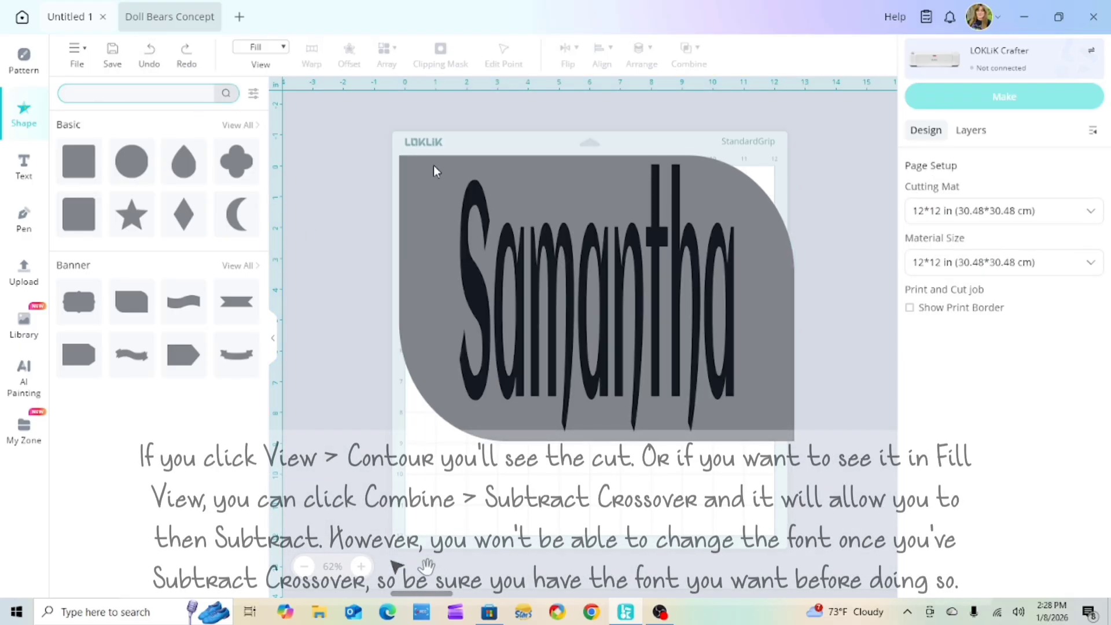
# - Change the fill color of the name to the recommended blue 3474C7
pyautogui.click(695, 331)
pyautogui.click(919, 334)
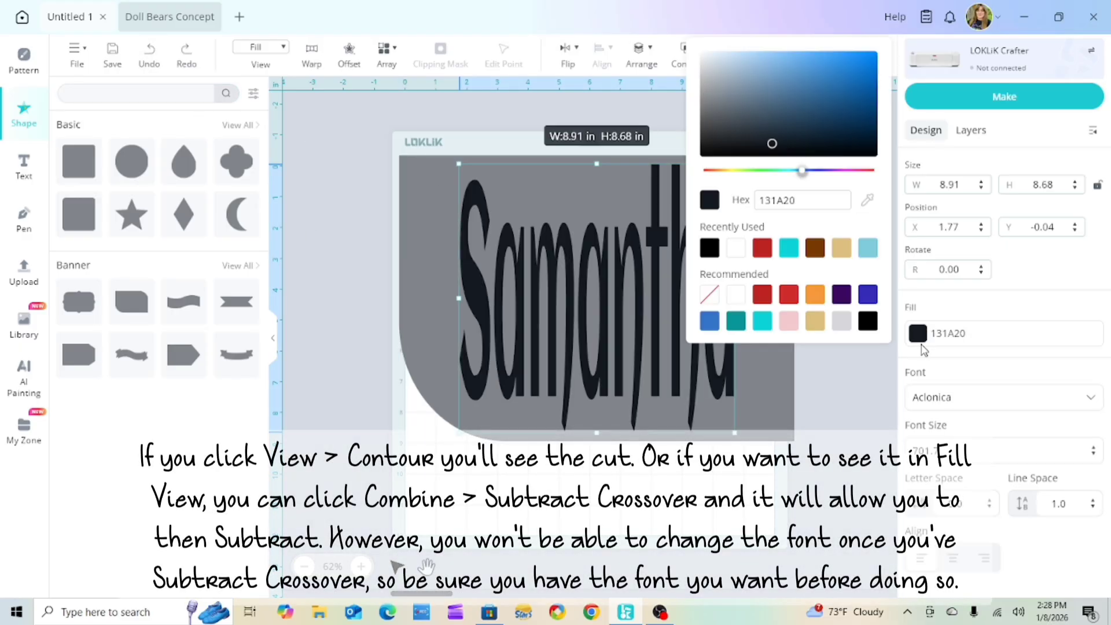
pyautogui.click(709, 322)
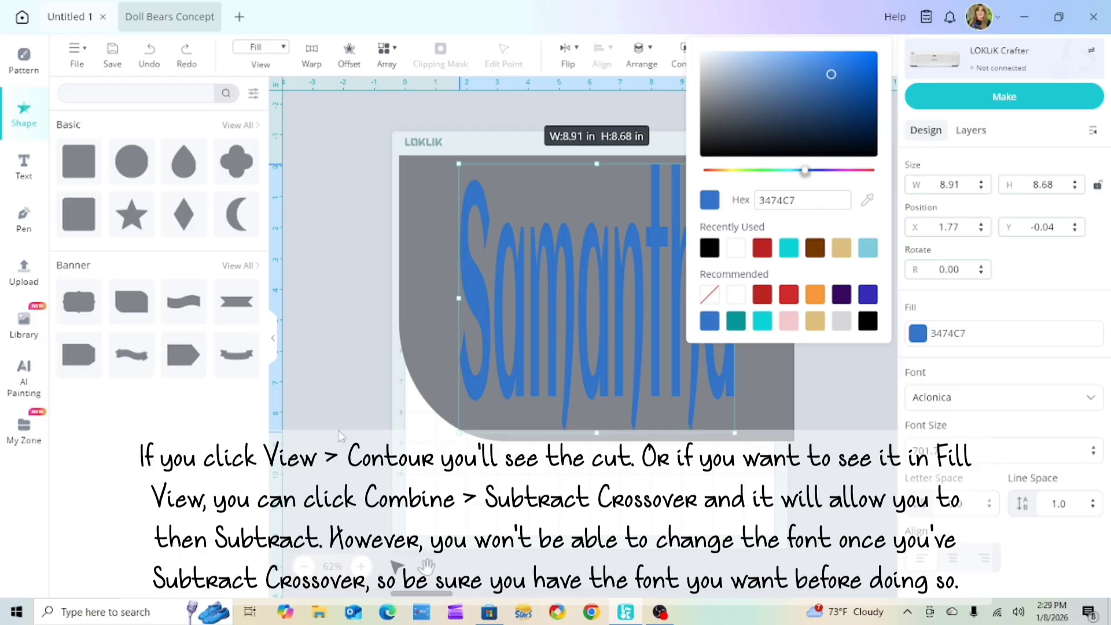
pyautogui.click(313, 186)
pyautogui.click(344, 118)
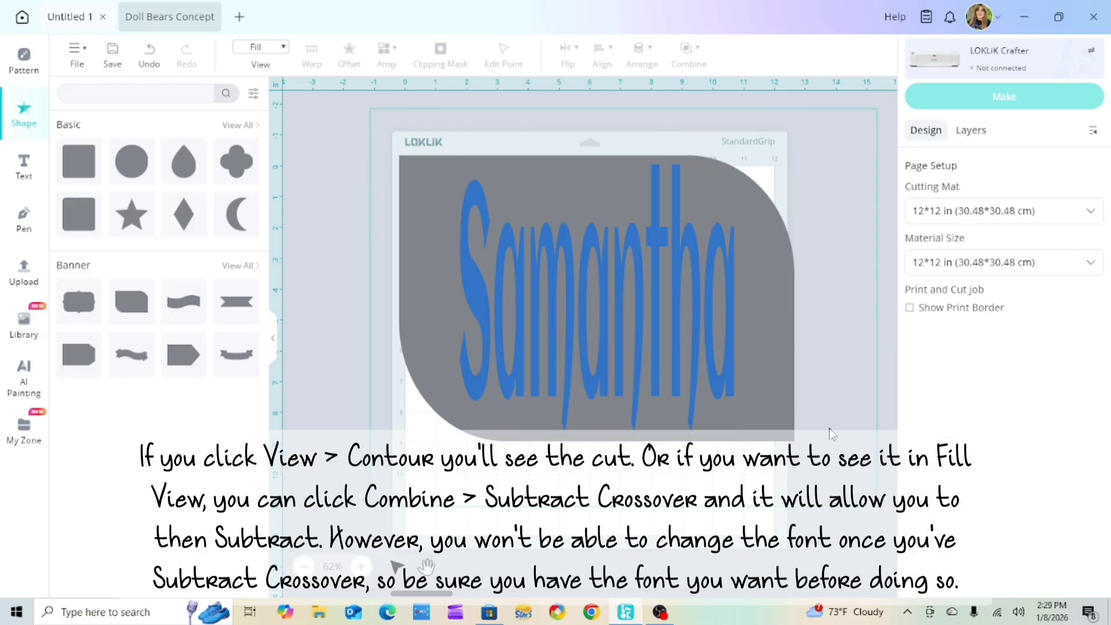
# - Try to subtract the blue name from the banner shape, and undo the operation
pyautogui.hotkey('ctrl', 'a')
pyautogui.click(689, 49)
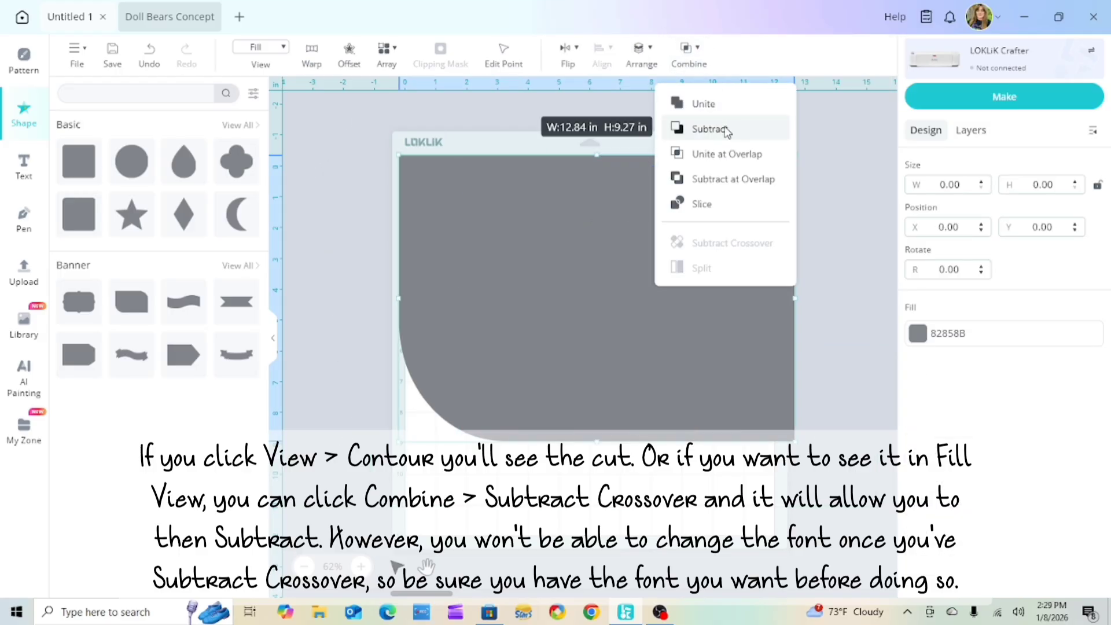
pyautogui.click(727, 131)
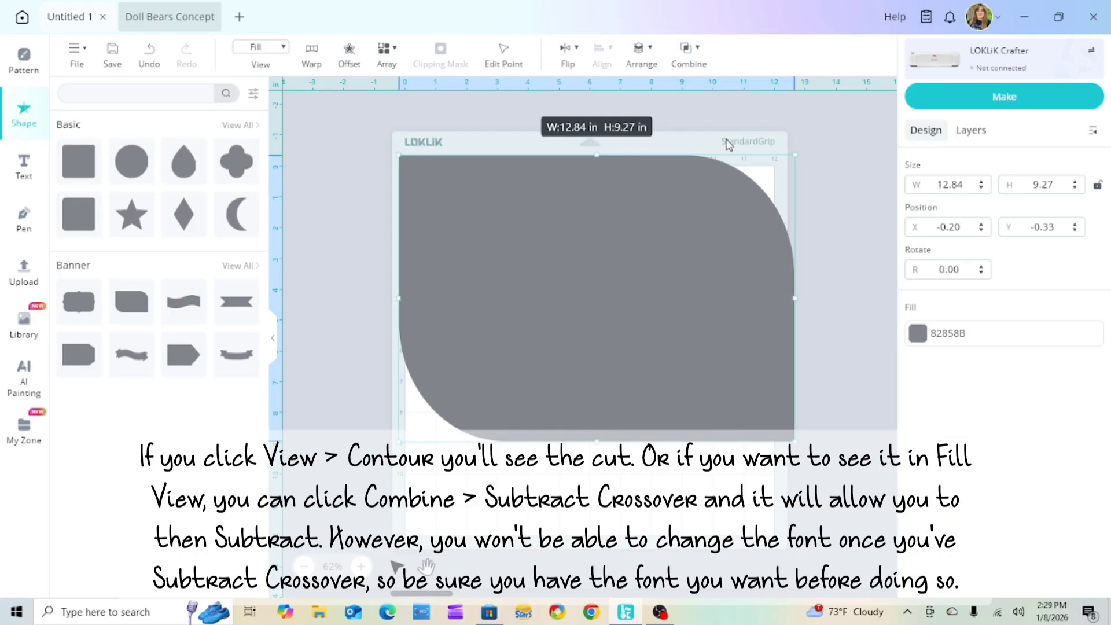
pyautogui.click(866, 339)
pyautogui.click(150, 55)
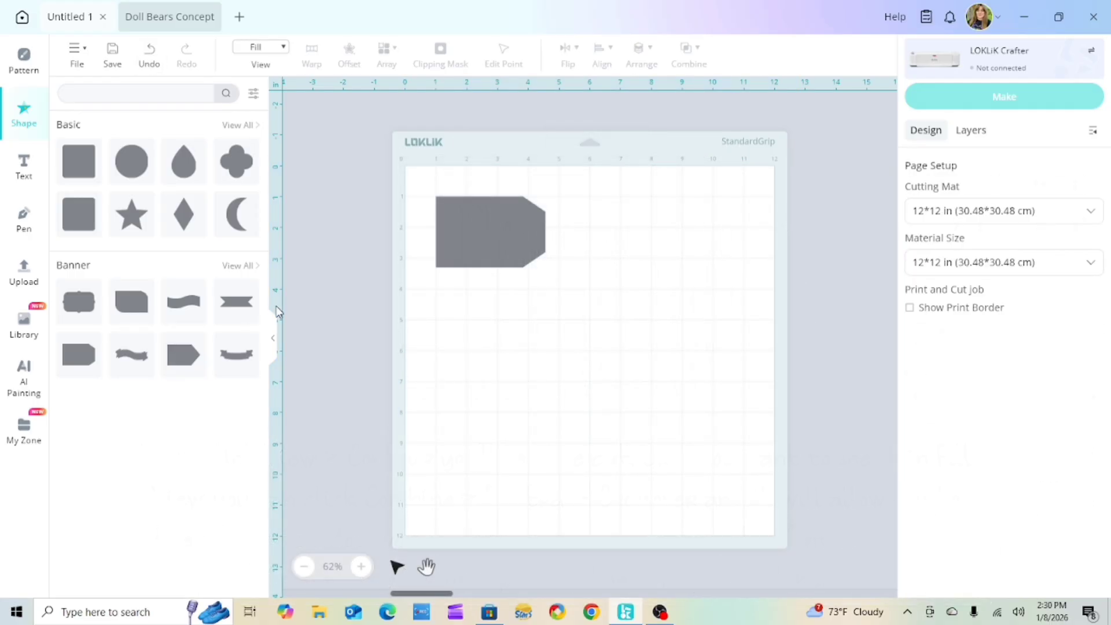
# - Enlarge the pointed banner to about 10.56 by 4.62 in, and place text of about 7.90 by 2.70 in on it at X 1.81, Y 1.77 in
pyautogui.click(512, 234)
pyautogui.moveTo(546, 266); pyautogui.dragTo(761, 339)
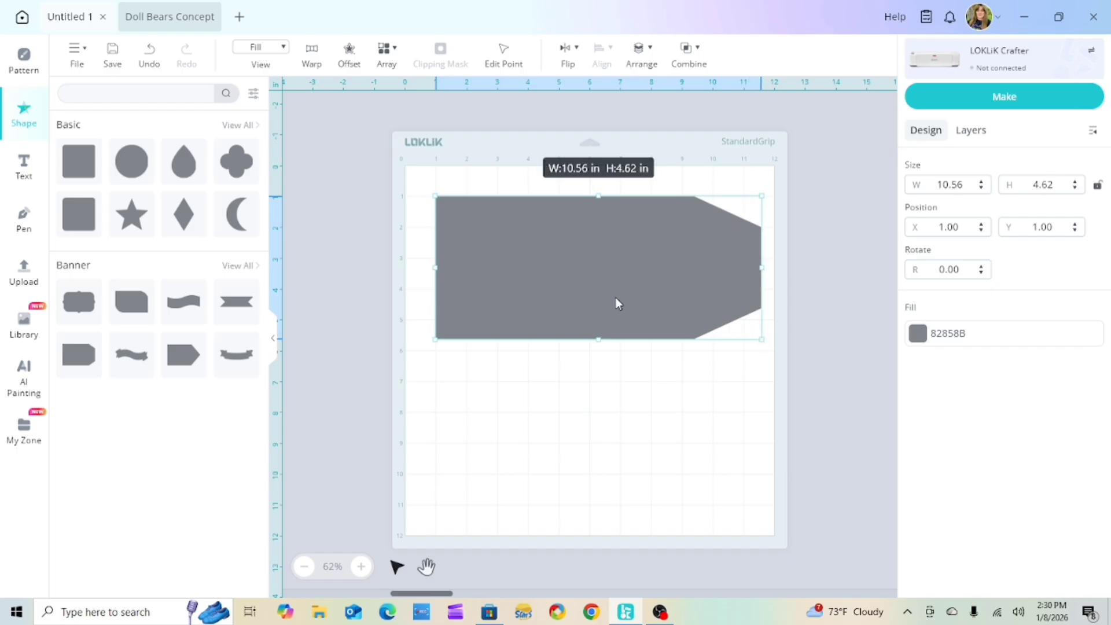
pyautogui.click(27, 184)
pyautogui.moveTo(461, 211); pyautogui.dragTo(718, 323)
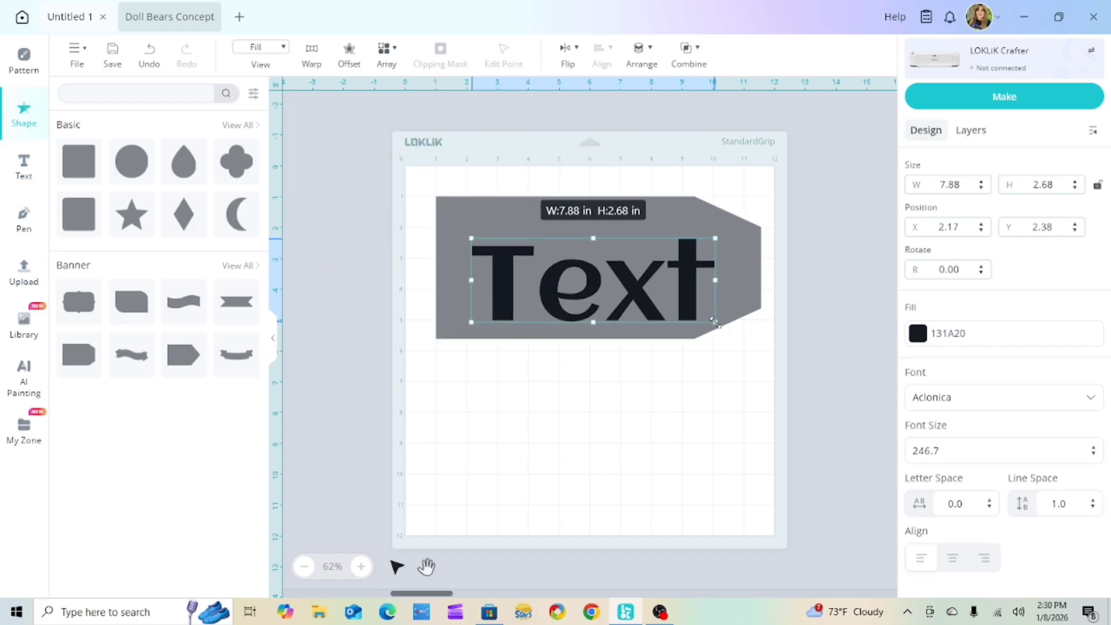
pyautogui.moveTo(640, 299); pyautogui.dragTo(630, 285)
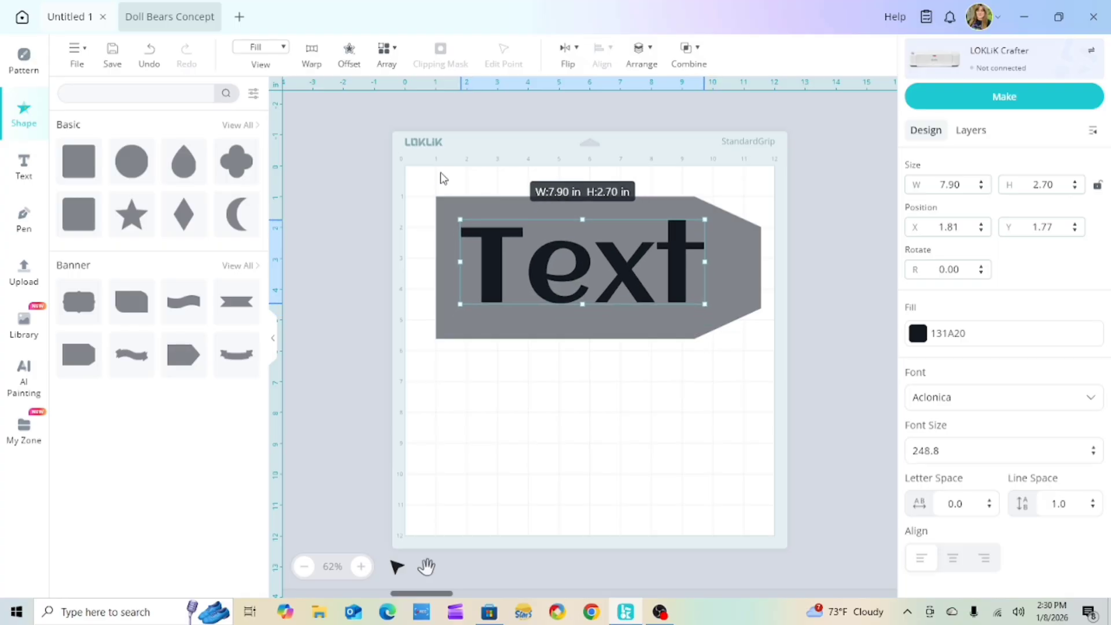
# - Try to subtract the dark text from the gray pointed banner
pyautogui.moveTo(419, 170); pyautogui.dragTo(750, 347)
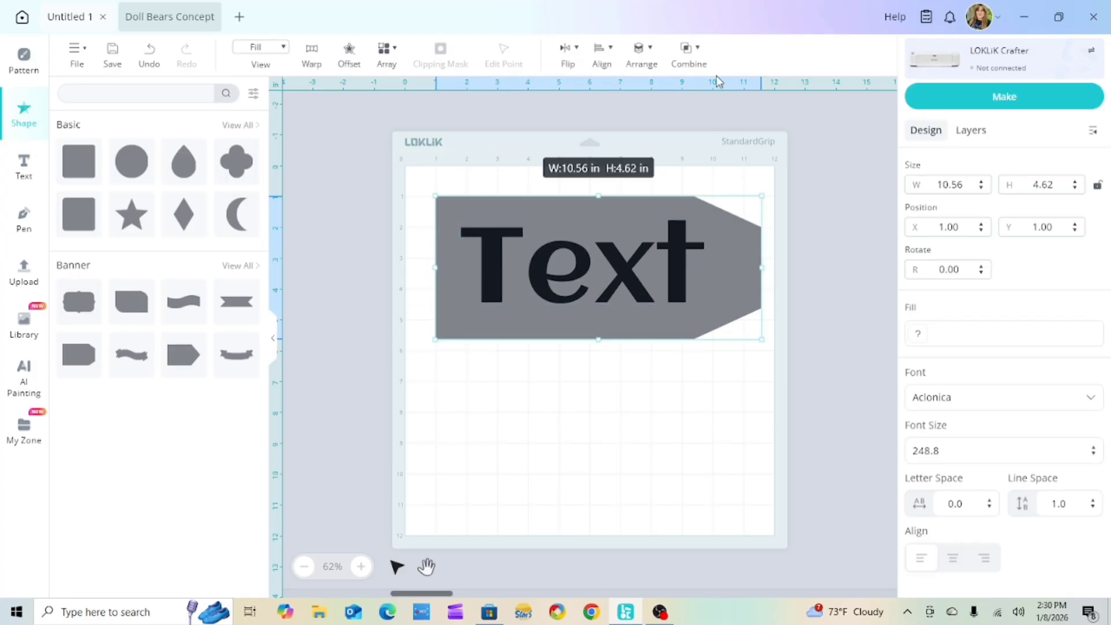
pyautogui.click(696, 54)
pyautogui.click(712, 128)
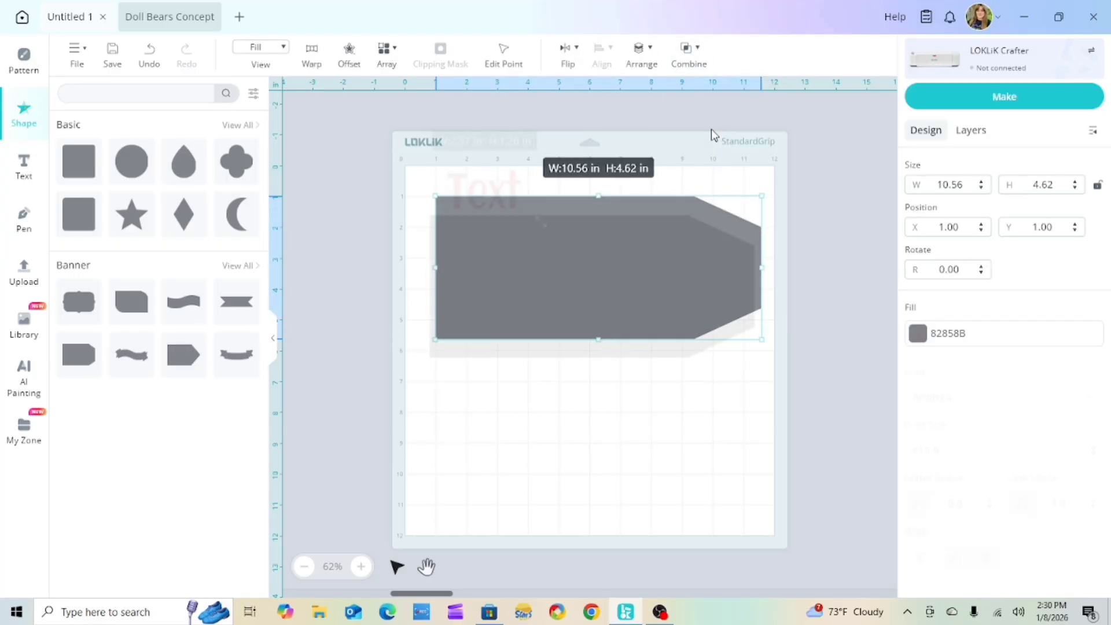
# - Enlarge the red text to about 7.58 by 3.76 in, and place it on the black pointed banner at about X 1.79, Y 1.95 in
pyautogui.moveTo(541, 222); pyautogui.dragTo(675, 279)
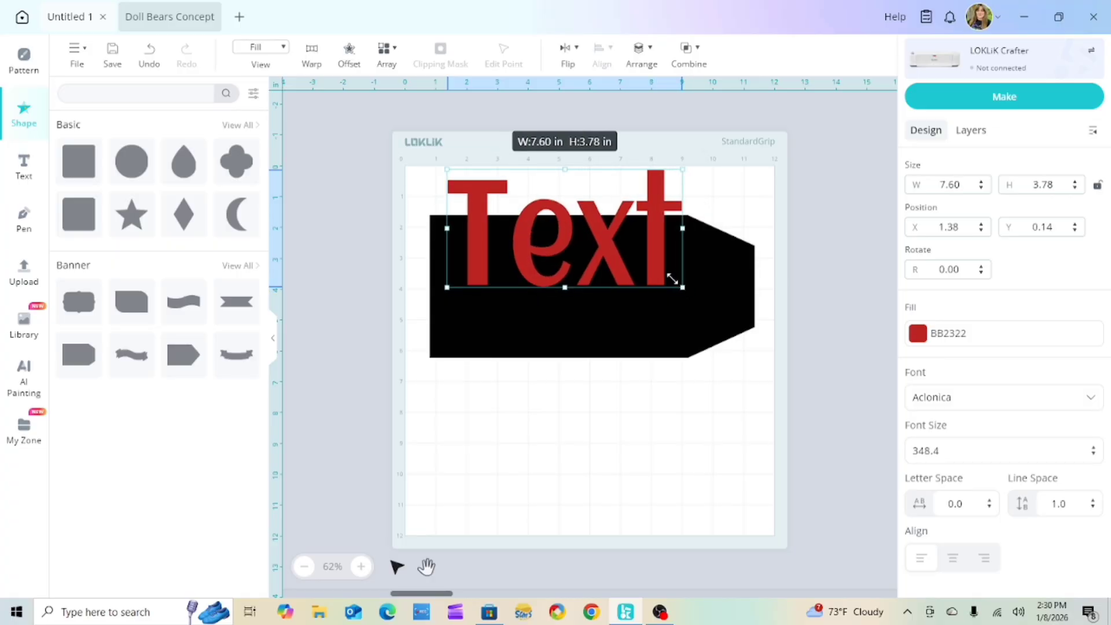
pyautogui.moveTo(607, 257); pyautogui.dragTo(618, 312)
# - Subtract the red text from the black pointed banner, and undo the subtraction
pyautogui.moveTo(445, 180); pyautogui.dragTo(760, 363)
pyautogui.click(689, 55)
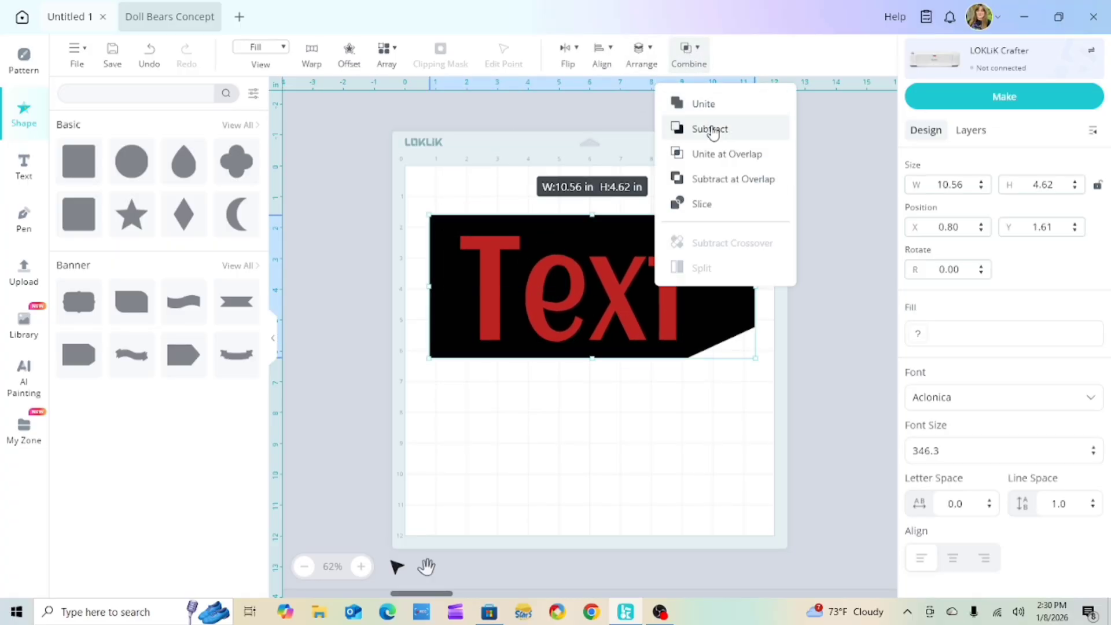
pyautogui.click(711, 128)
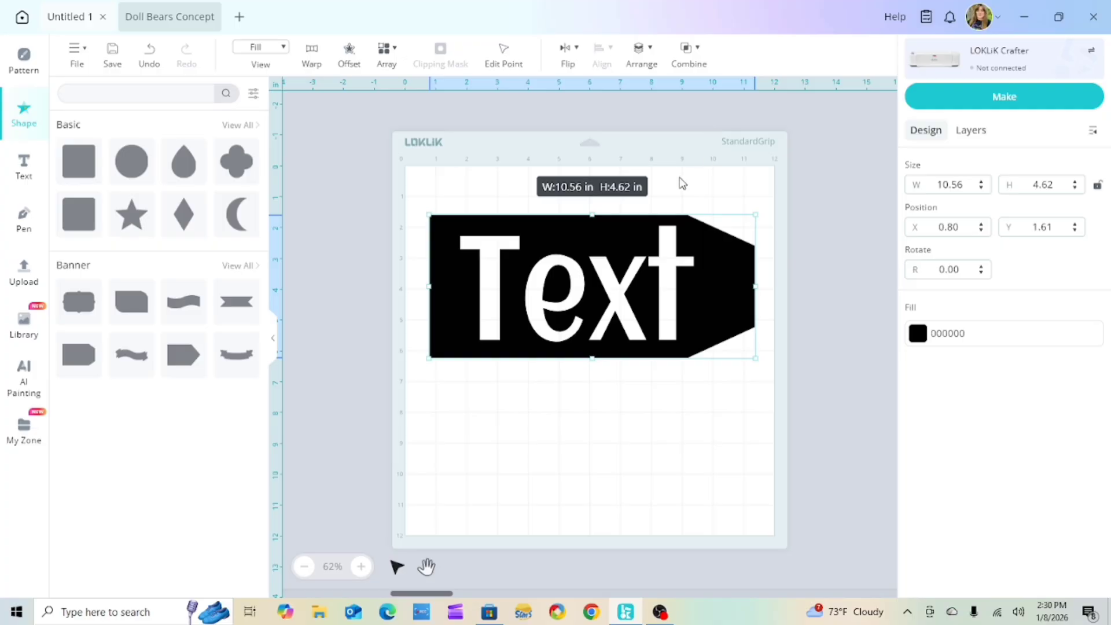
pyautogui.hotkey('ctrl', 'z')
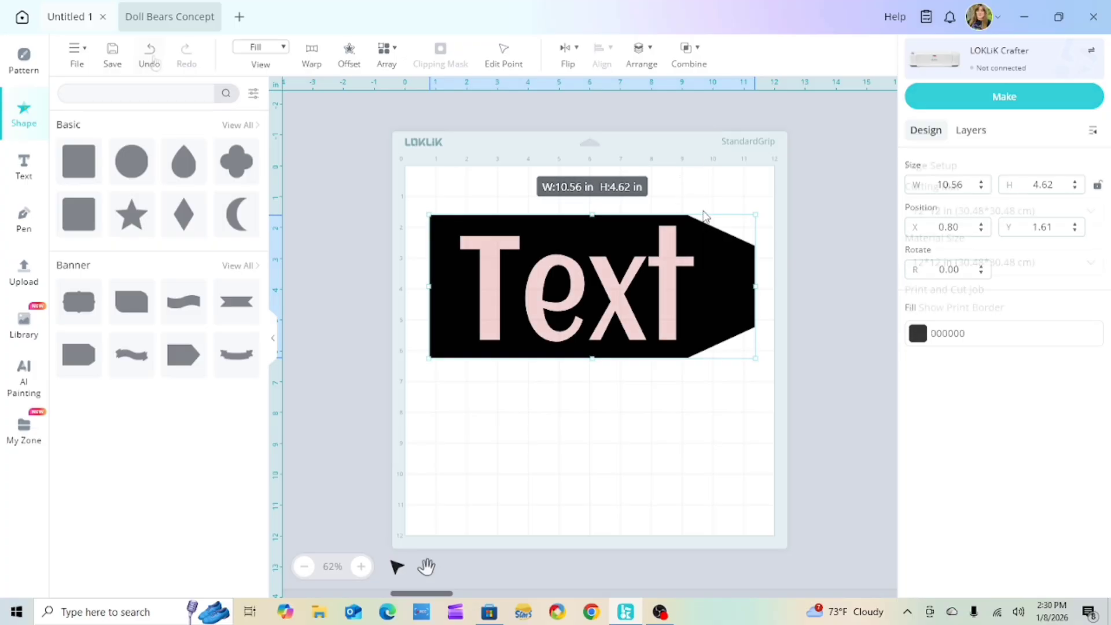
# - Add the banner with two opposite rounded corners below the pointed one, enlarge it to about 10.13 by 4.30 in, and fill it black (000000)
pyautogui.moveTo(131, 301); pyautogui.dragTo(487, 456)
pyautogui.moveTo(561, 470); pyautogui.dragTo(757, 527)
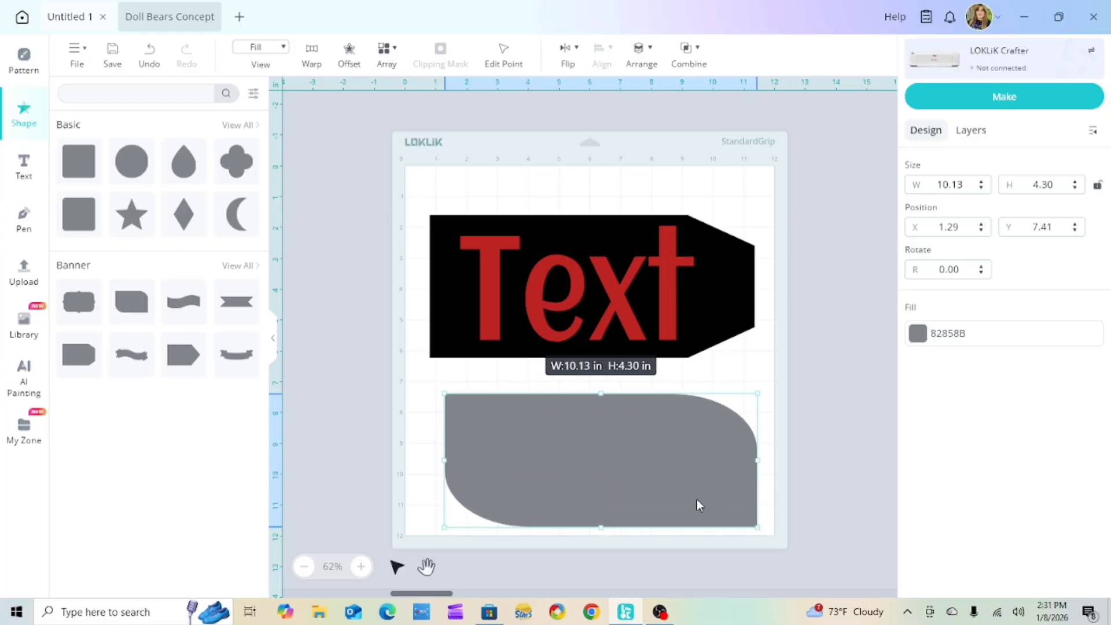
pyautogui.click(917, 333)
pyautogui.click(738, 250)
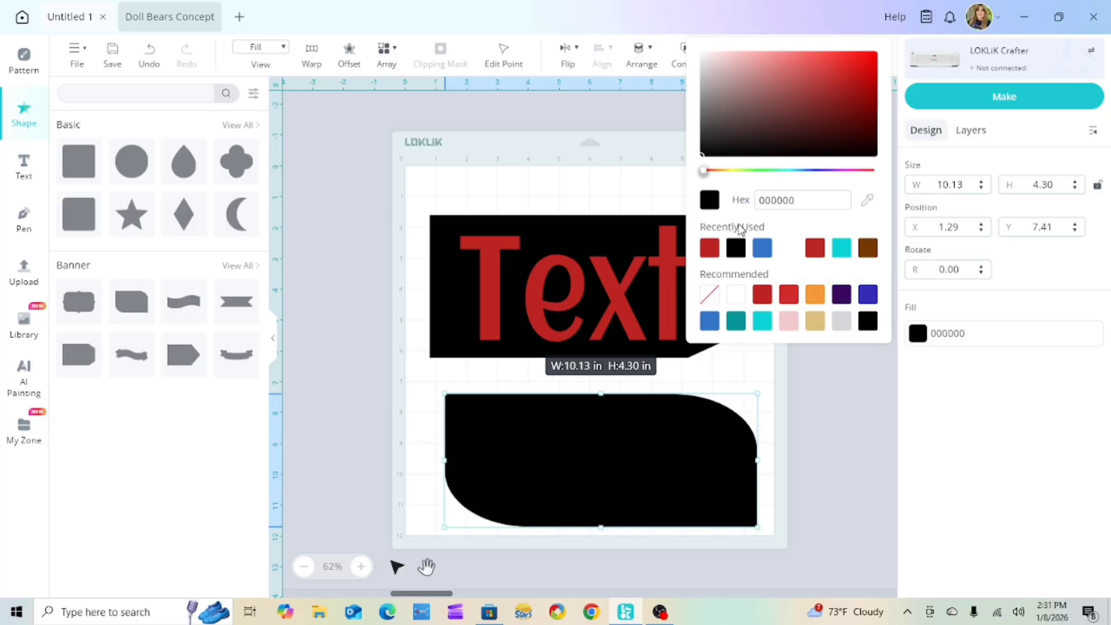
# - Replace the wording of the red text on the pointed banner with a first name
pyautogui.click(612, 312)
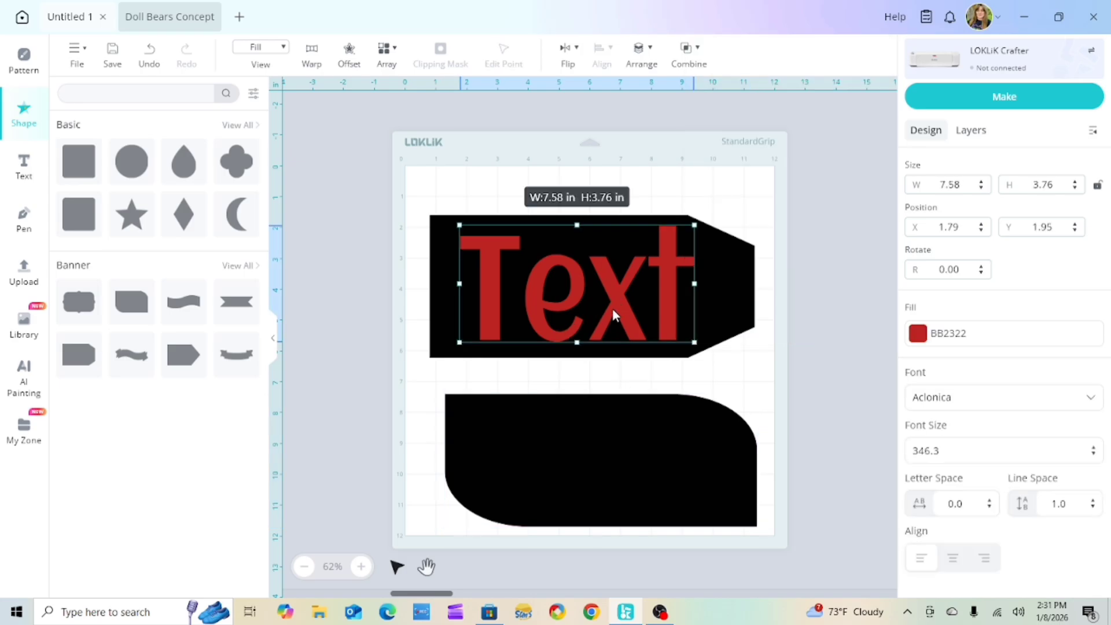
pyautogui.doubleClick(613, 308)
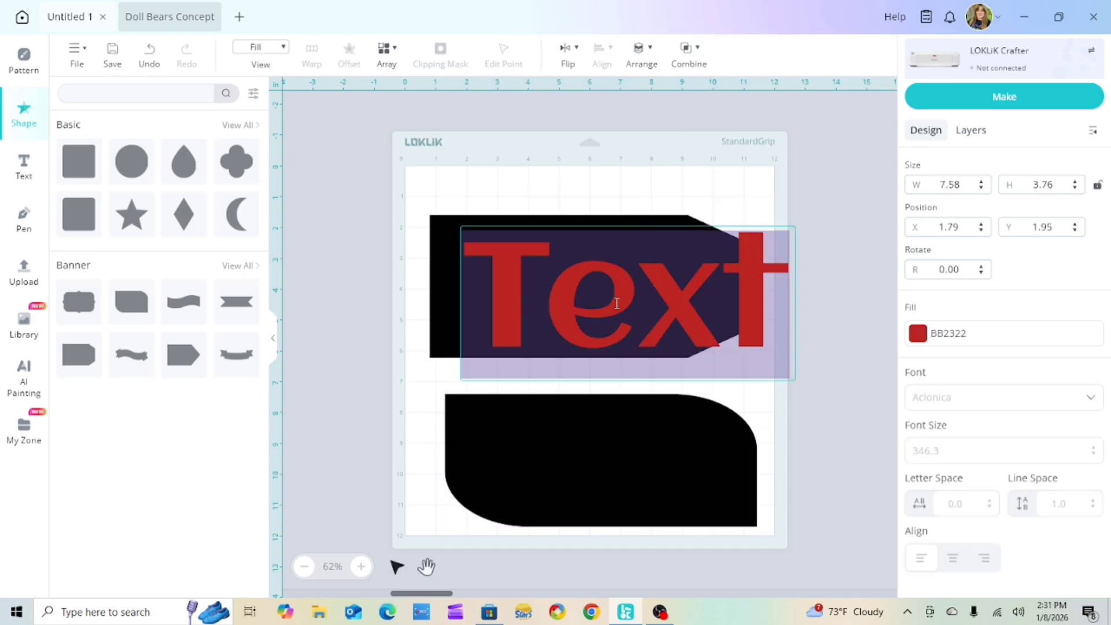
pyautogui.write('Sama')
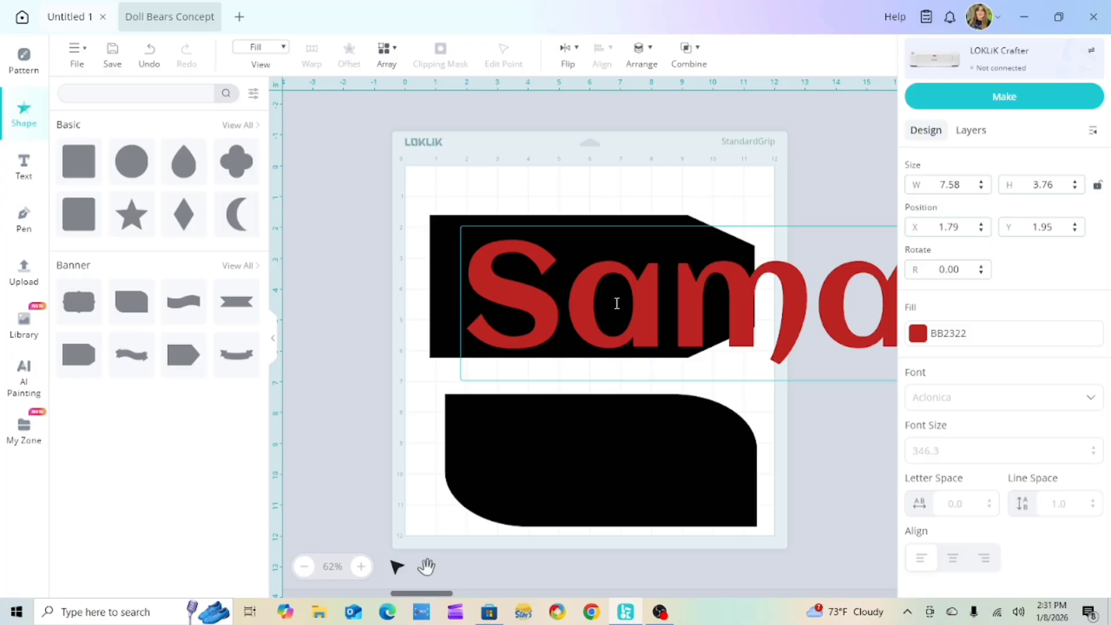
pyautogui.click(823, 468)
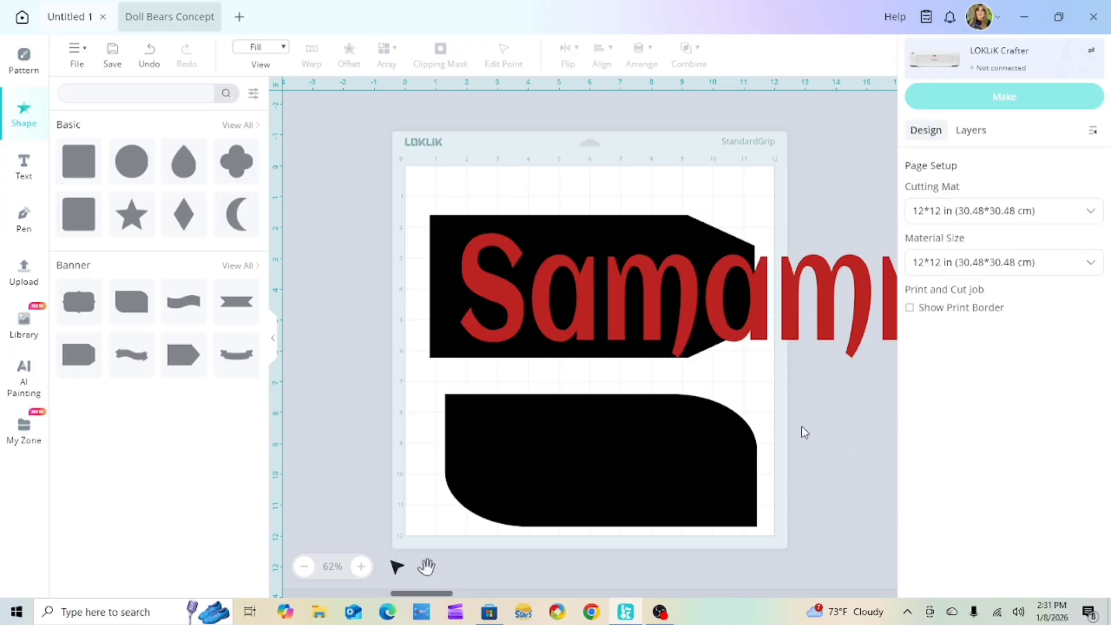
pyautogui.moveTo(722, 292); pyautogui.dragTo(656, 308)
pyautogui.doubleClick(797, 310)
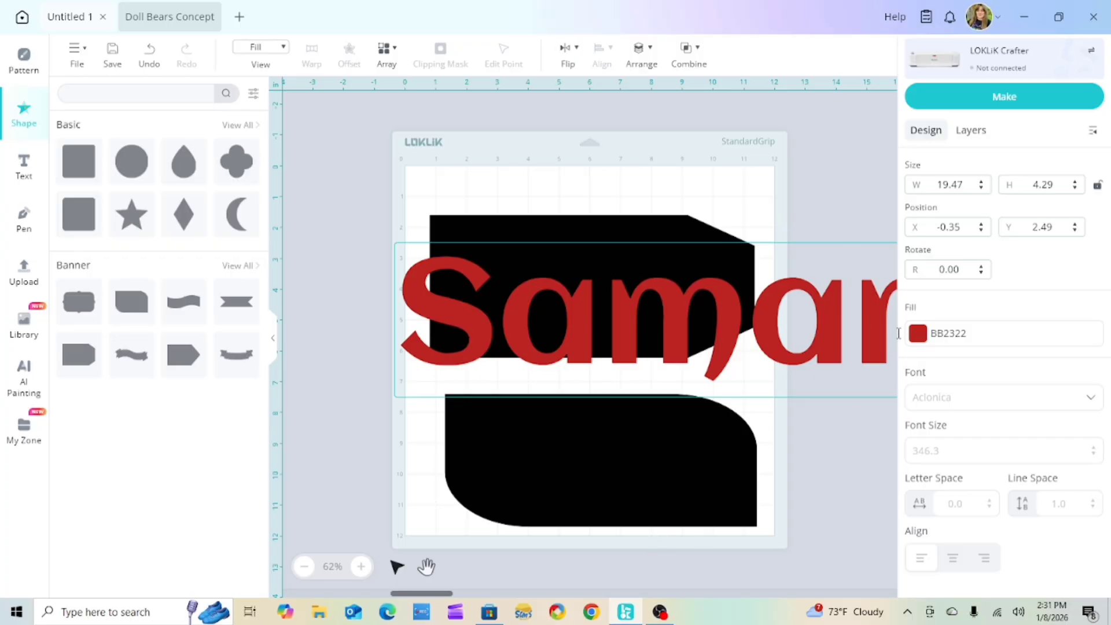
pyautogui.click(830, 474)
pyautogui.click(816, 323)
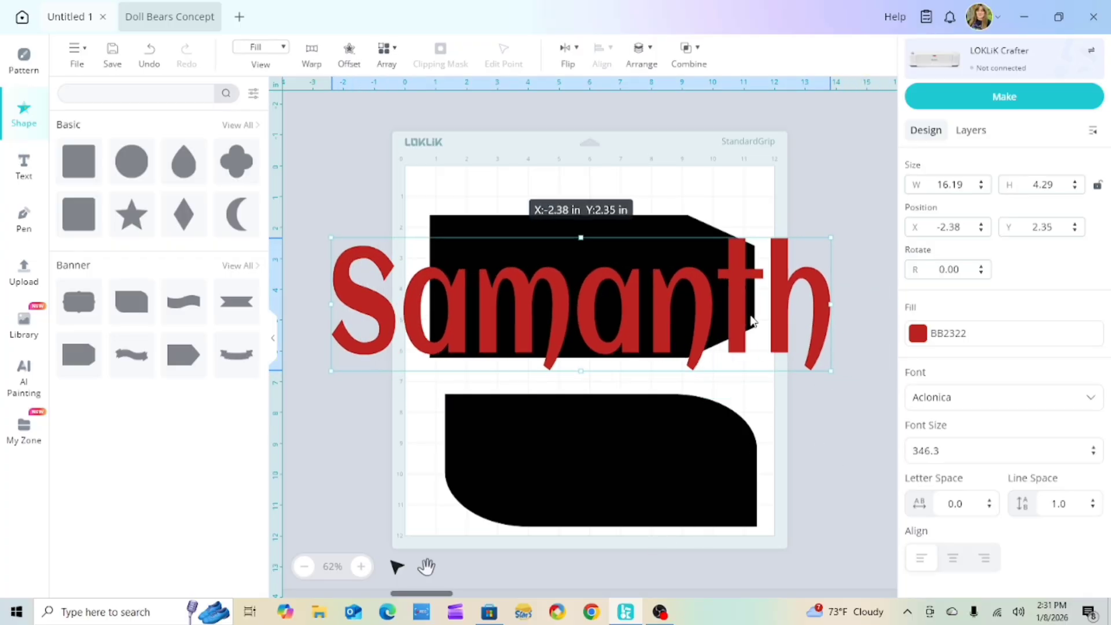
pyautogui.doubleClick(813, 311)
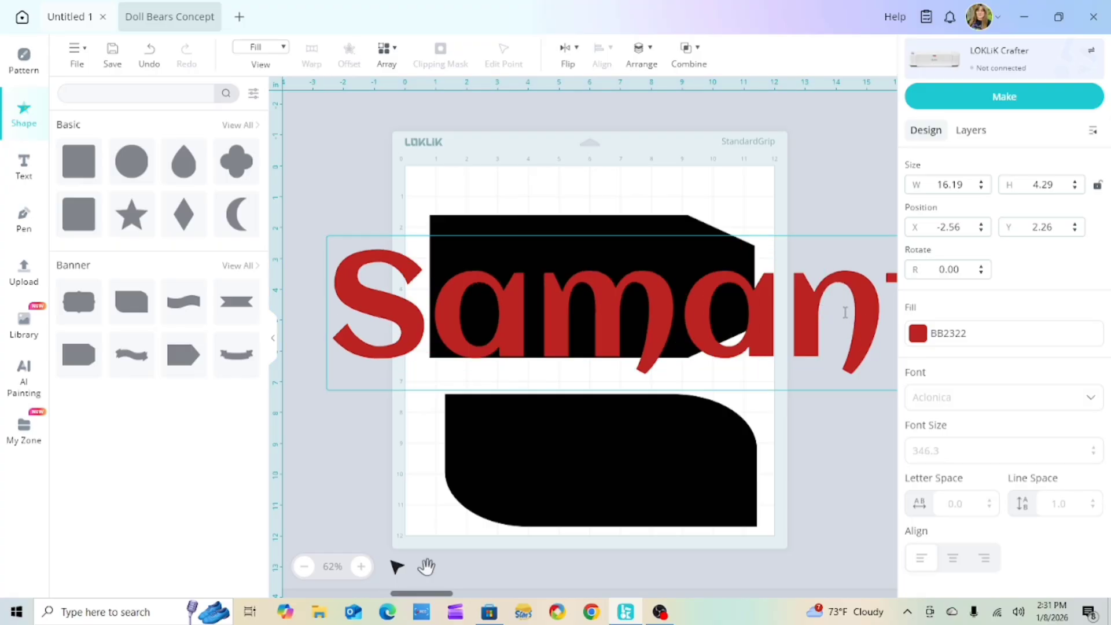
pyautogui.click(779, 461)
pyautogui.click(832, 346)
# - Shrink the red name to about 8.57 by 3.79 in and move it onto the lower banner at about X 2.15, Y 7.63 in
pyautogui.moveTo(808, 305); pyautogui.dragTo(794, 301)
pyautogui.moveTo(880, 235); pyautogui.dragTo(551, 239)
pyautogui.moveTo(493, 307); pyautogui.dragTo(652, 462)
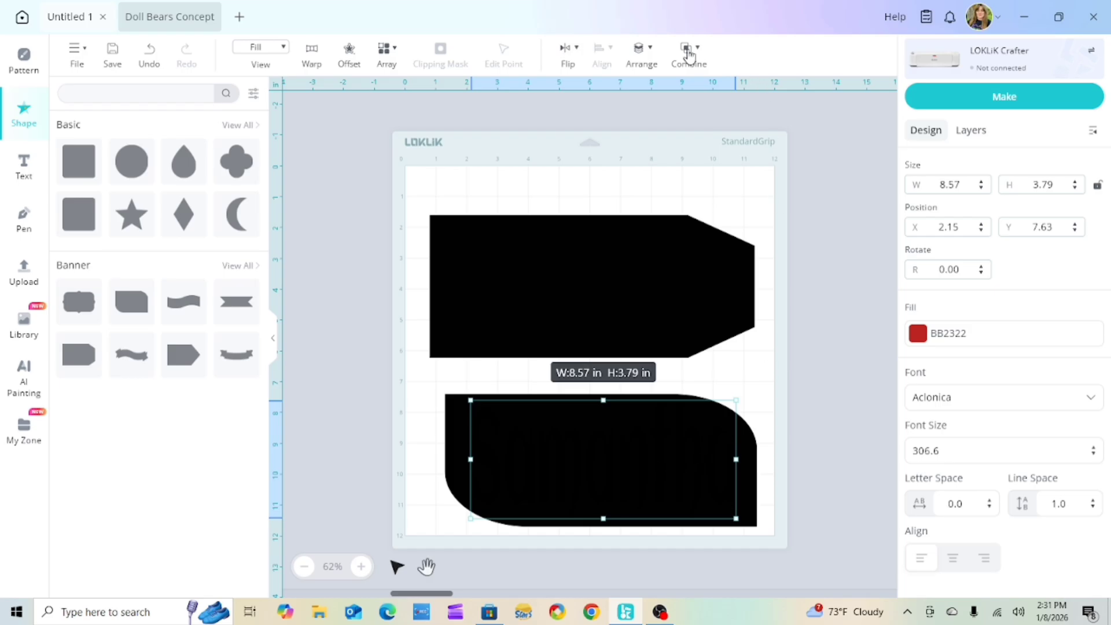
# - Bring the red name to the front of the lower black banner
pyautogui.click(642, 51)
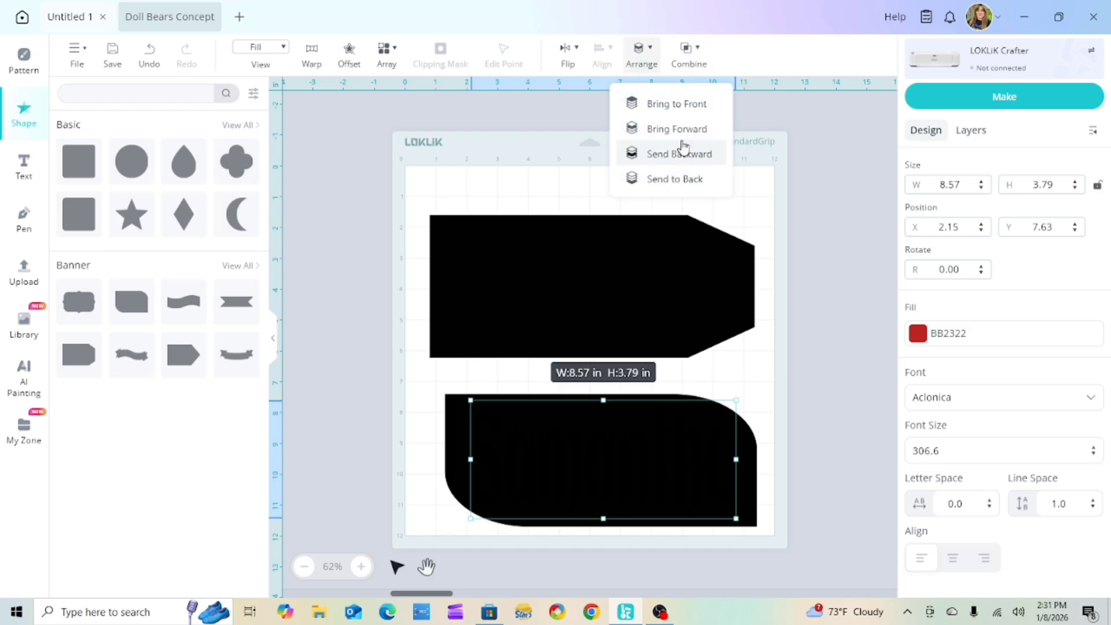
pyautogui.click(682, 110)
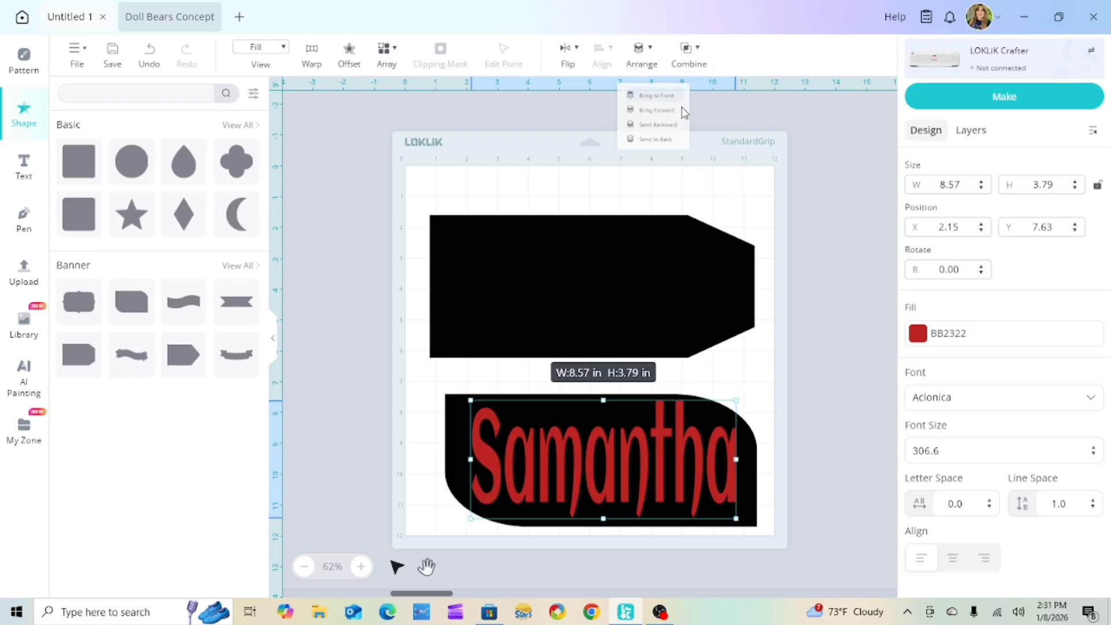
pyautogui.click(791, 175)
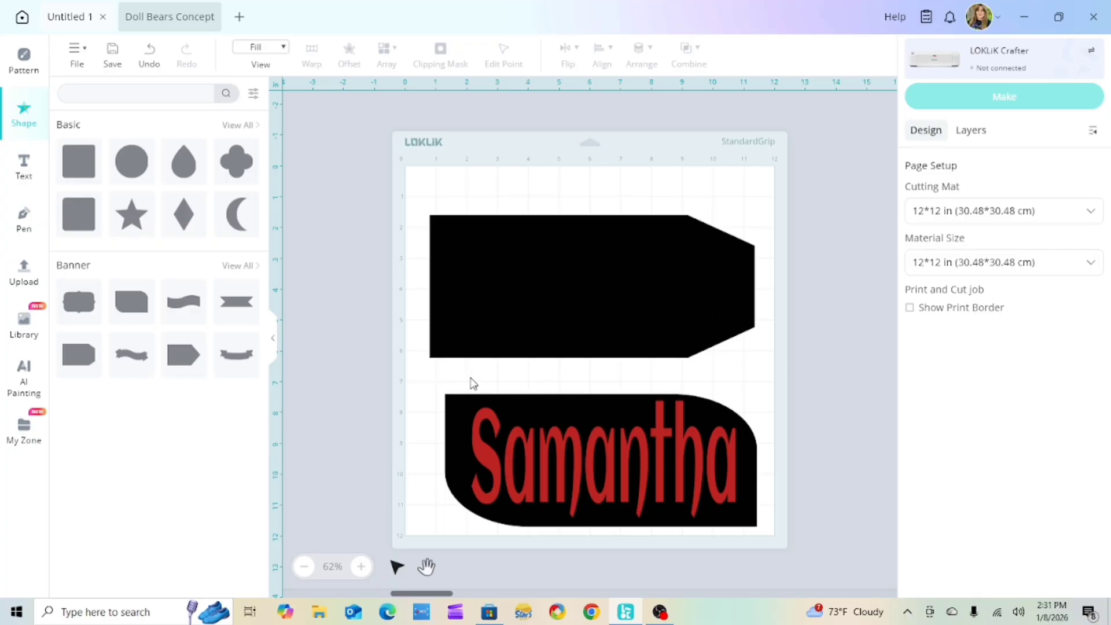
# - Subtract the red name from the lower banner, and undo the subtraction
pyautogui.click(682, 500)
pyautogui.click(687, 50)
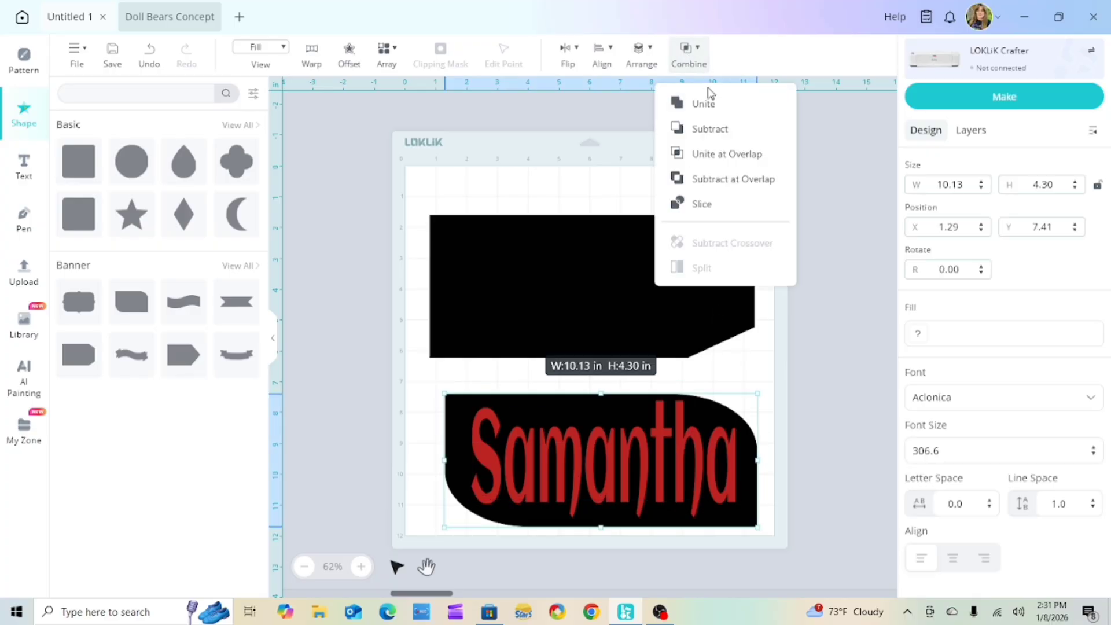
pyautogui.click(710, 130)
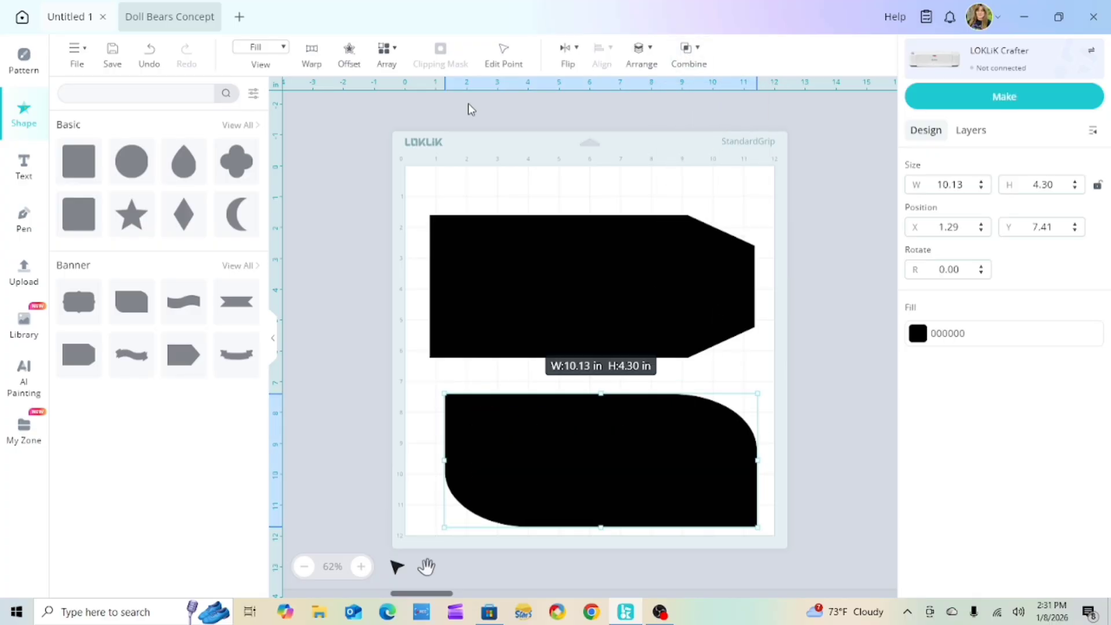
pyautogui.click(149, 53)
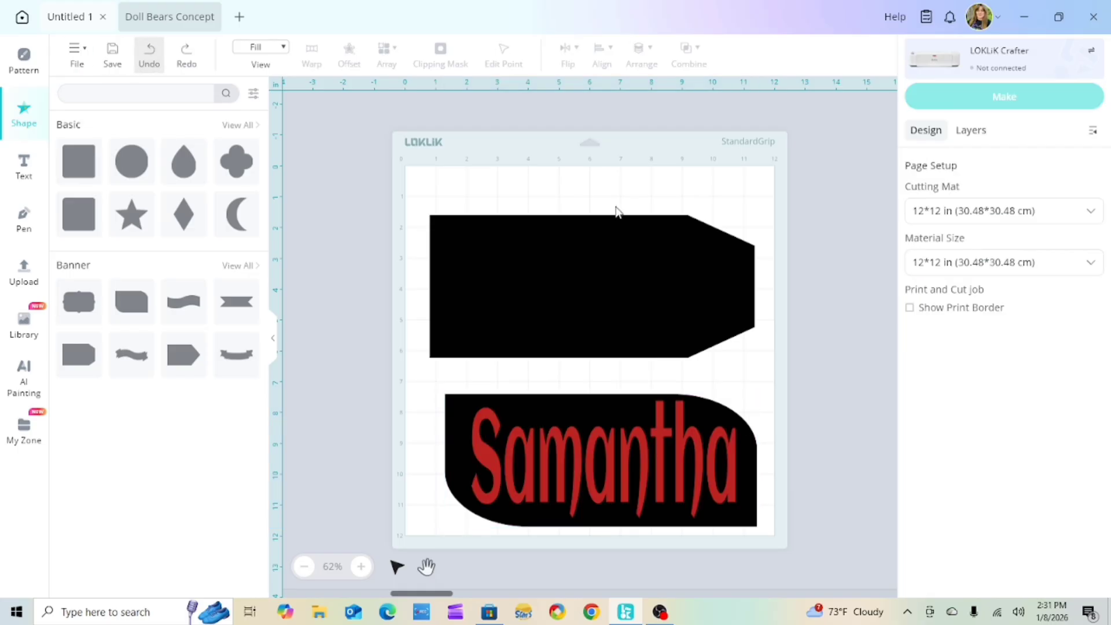
# - Fill the name on the lower banner with turquoise (0CD4D7)
pyautogui.click(680, 432)
pyautogui.click(918, 334)
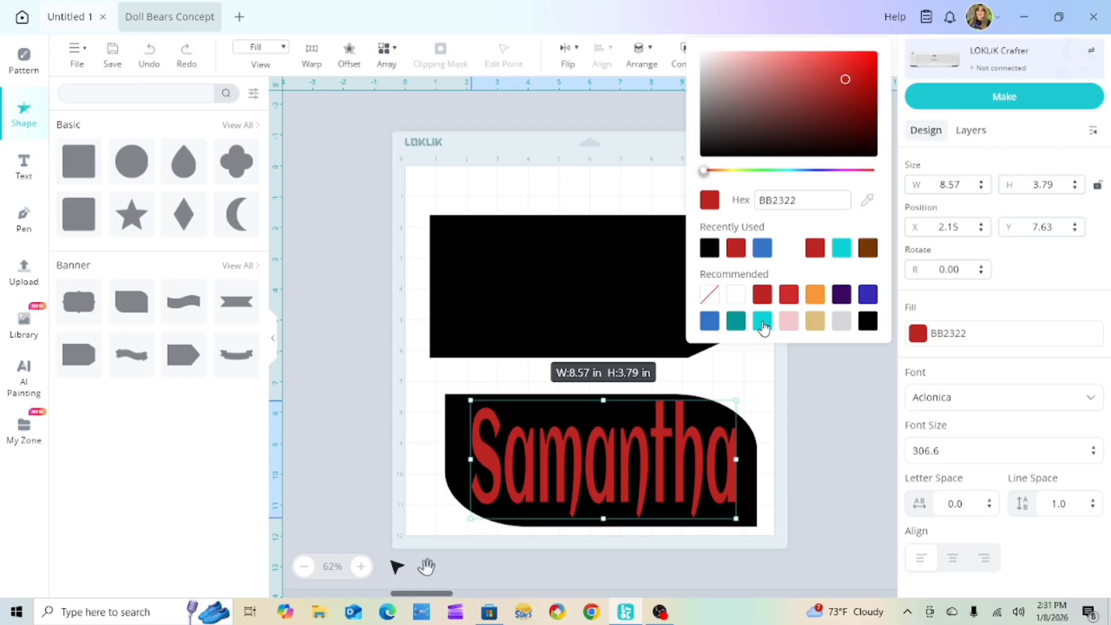
pyautogui.click(763, 321)
# - Unite the turquoise name with the lower banner, and undo the union
pyautogui.moveTo(410, 382); pyautogui.dragTo(801, 503)
pyautogui.click(689, 54)
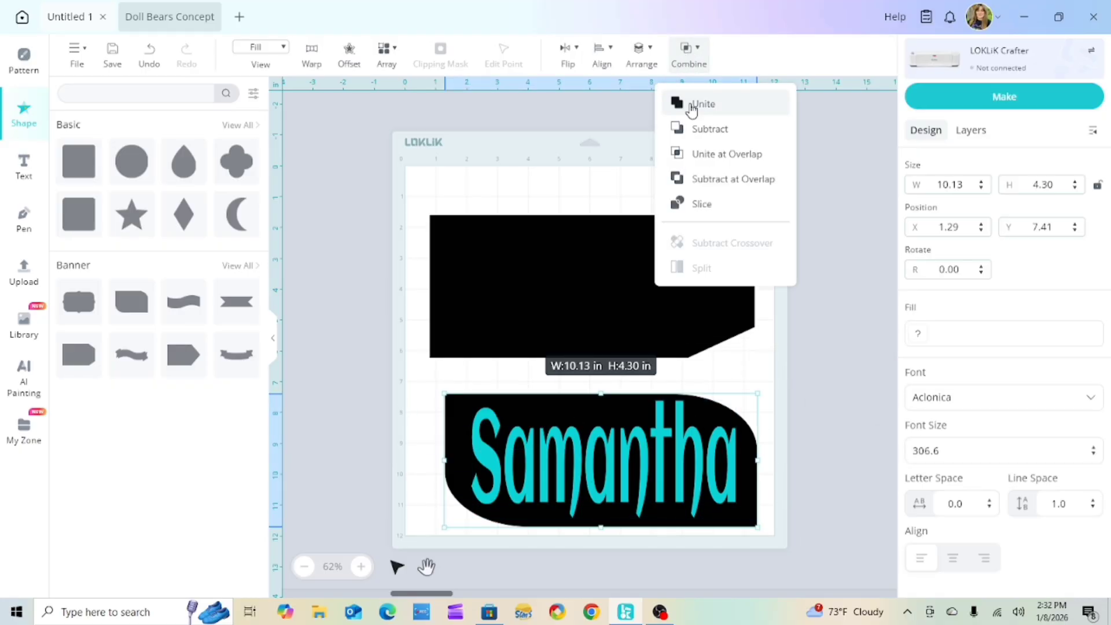
pyautogui.click(691, 104)
pyautogui.click(151, 55)
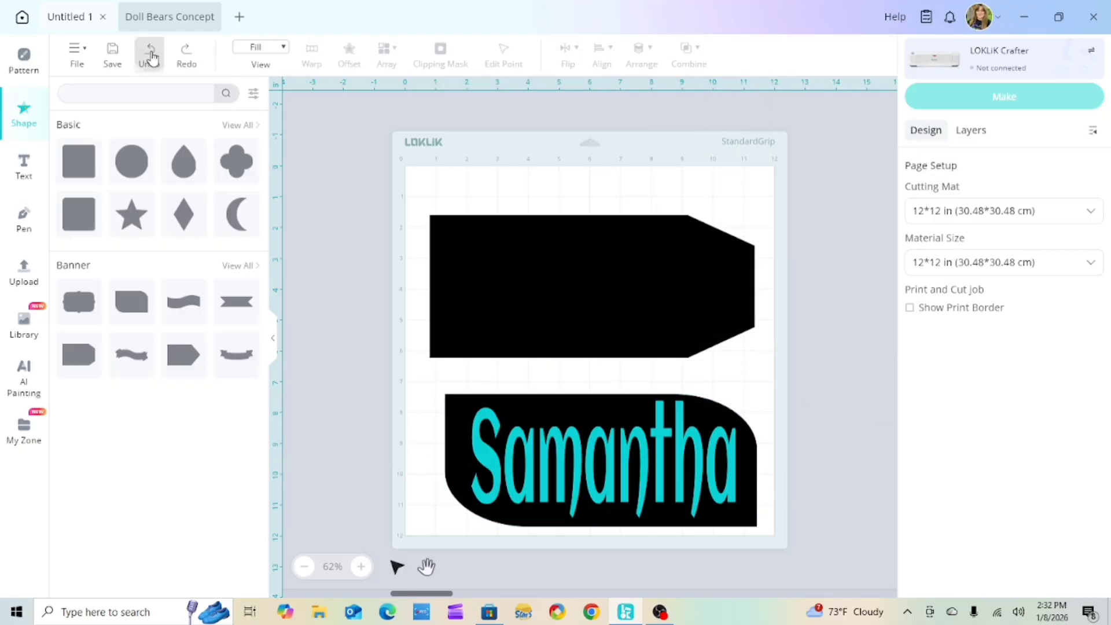
# - Slice the lower banner with the turquoise name, and shift the name piece to about X 1.97, Y 7.45 in
pyautogui.moveTo(399, 387); pyautogui.dragTo(802, 504)
pyautogui.click(707, 63)
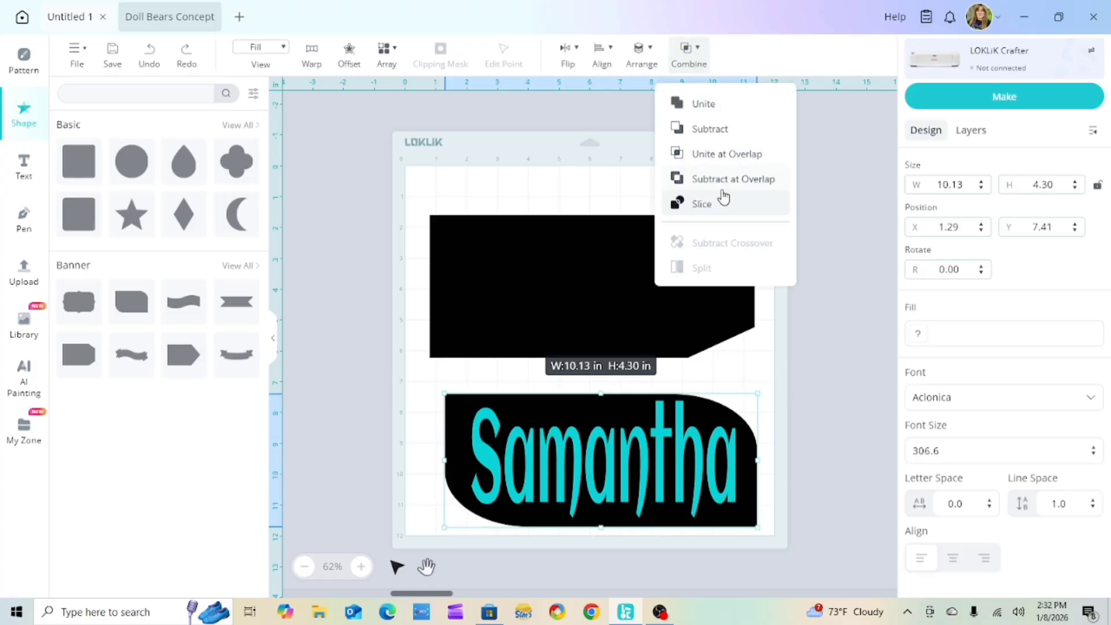
pyautogui.click(702, 205)
pyautogui.click(810, 414)
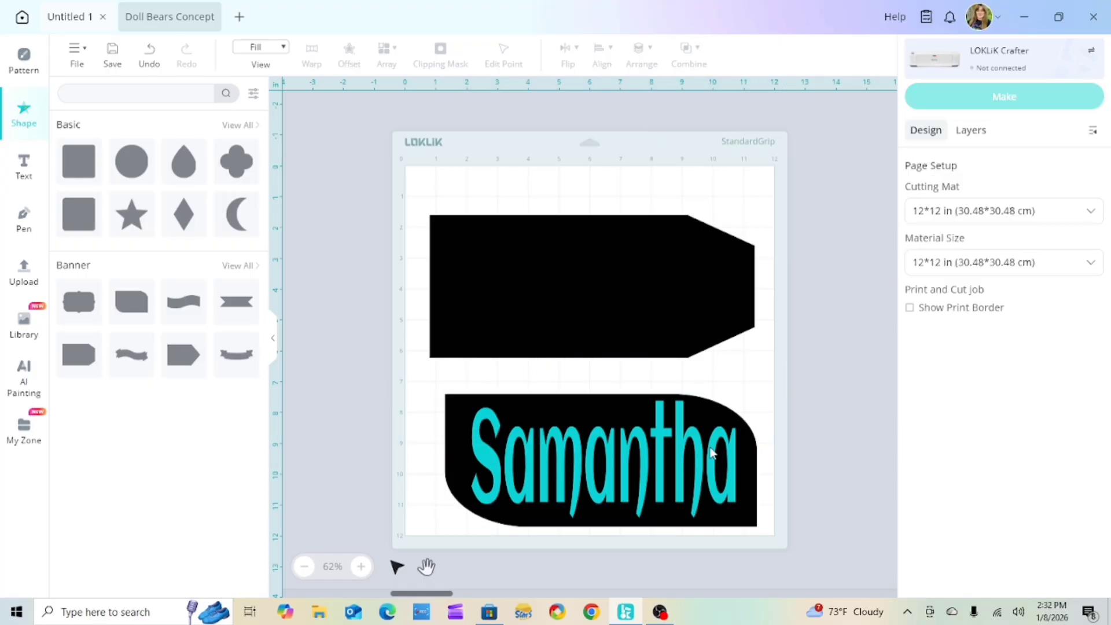
pyautogui.moveTo(712, 448)
pyautogui.mouseDown()
pyautogui.moveTo(523, 454)
pyautogui.moveTo(706, 438)
pyautogui.mouseUp()
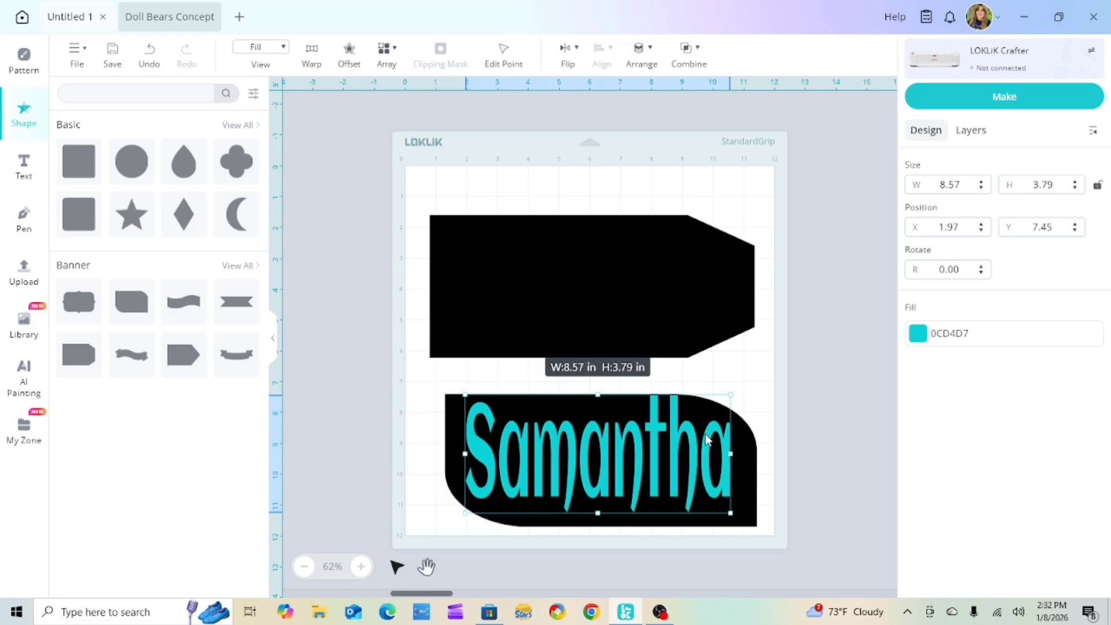
pyautogui.click(809, 415)
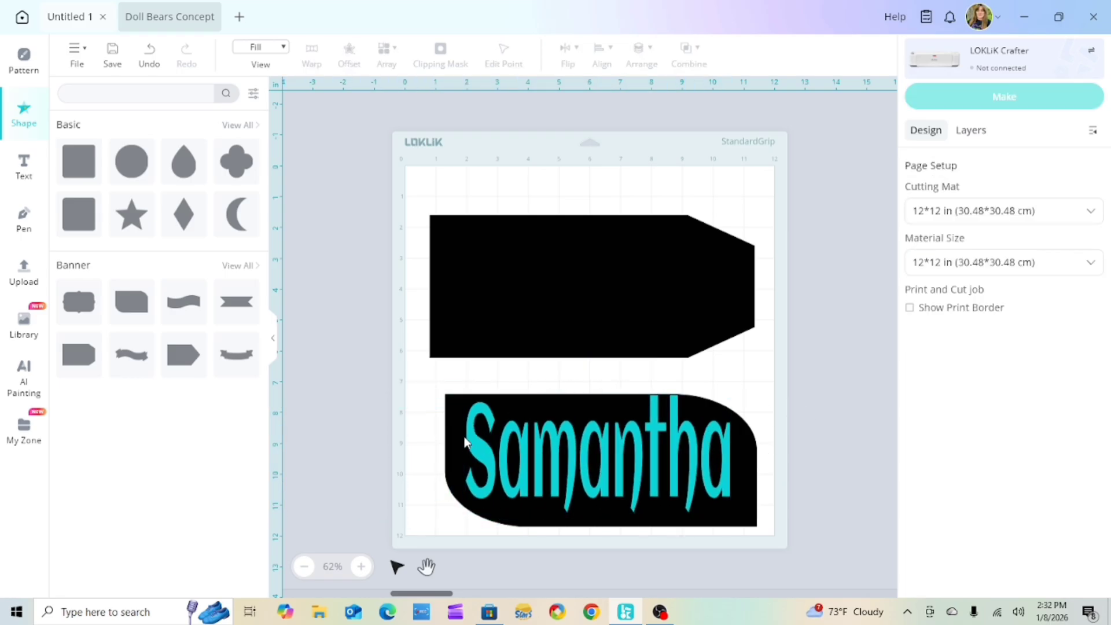
# - Move the turquoise name onto the black pointed banner and subtract it from that banner
pyautogui.moveTo(622, 452); pyautogui.dragTo(607, 286)
pyautogui.click(403, 203)
pyautogui.moveTo(410, 157); pyautogui.dragTo(748, 346)
pyautogui.click(697, 58)
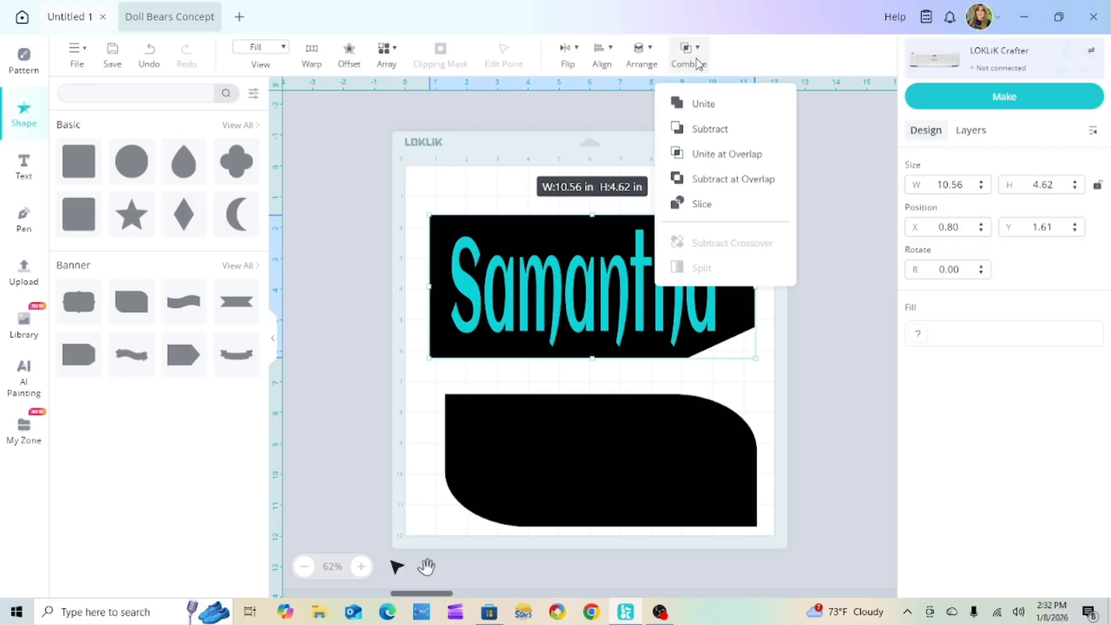
pyautogui.click(717, 128)
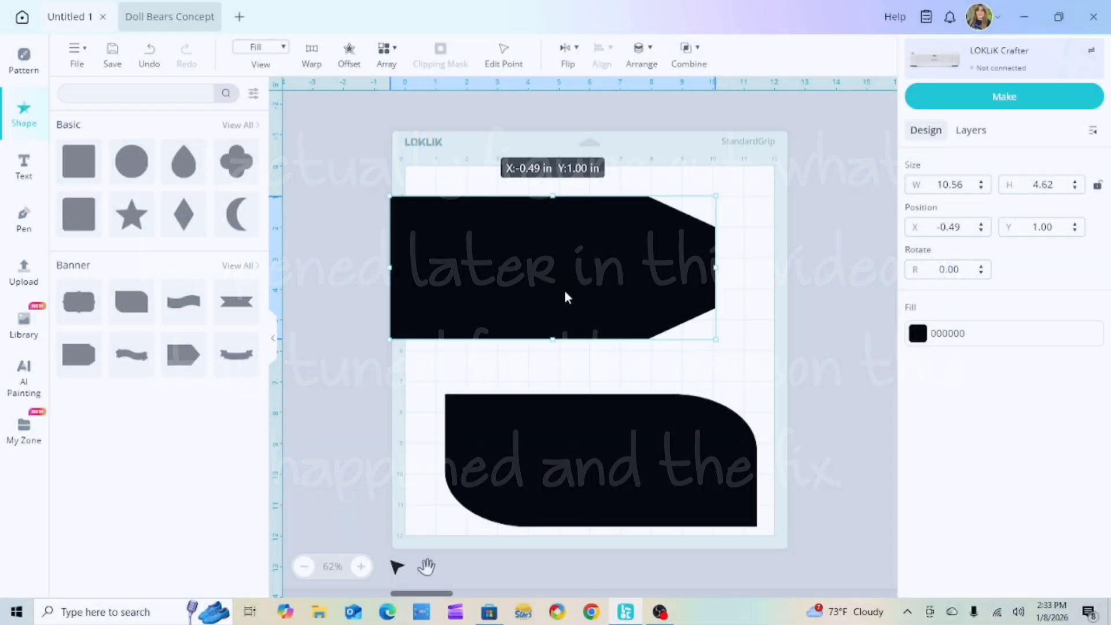
# - Delete the pointed banner and the banner with two rounded corners from the canvas
pyautogui.rightClick(564, 291)
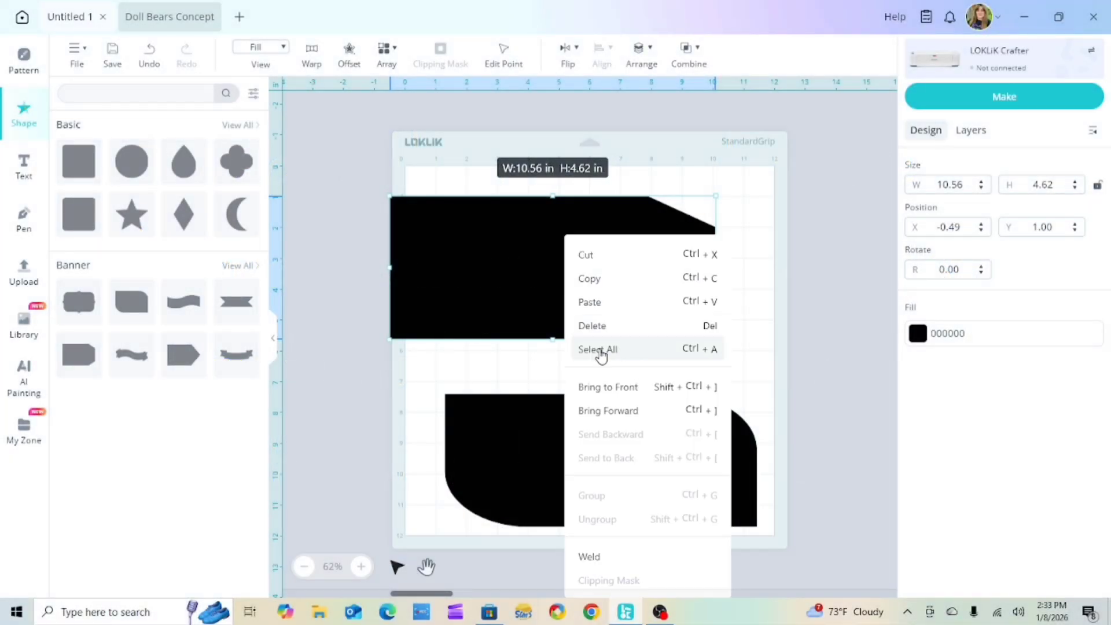
pyautogui.click(591, 326)
pyautogui.click(568, 429)
pyautogui.rightClick(568, 429)
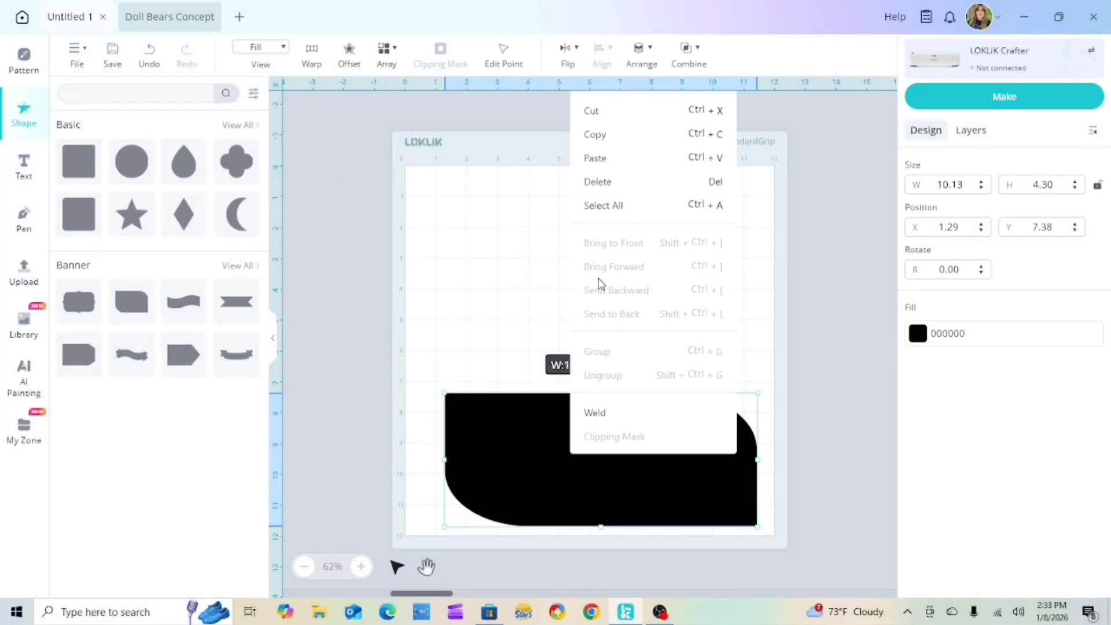
pyautogui.click(493, 453)
pyautogui.rightClick(575, 401)
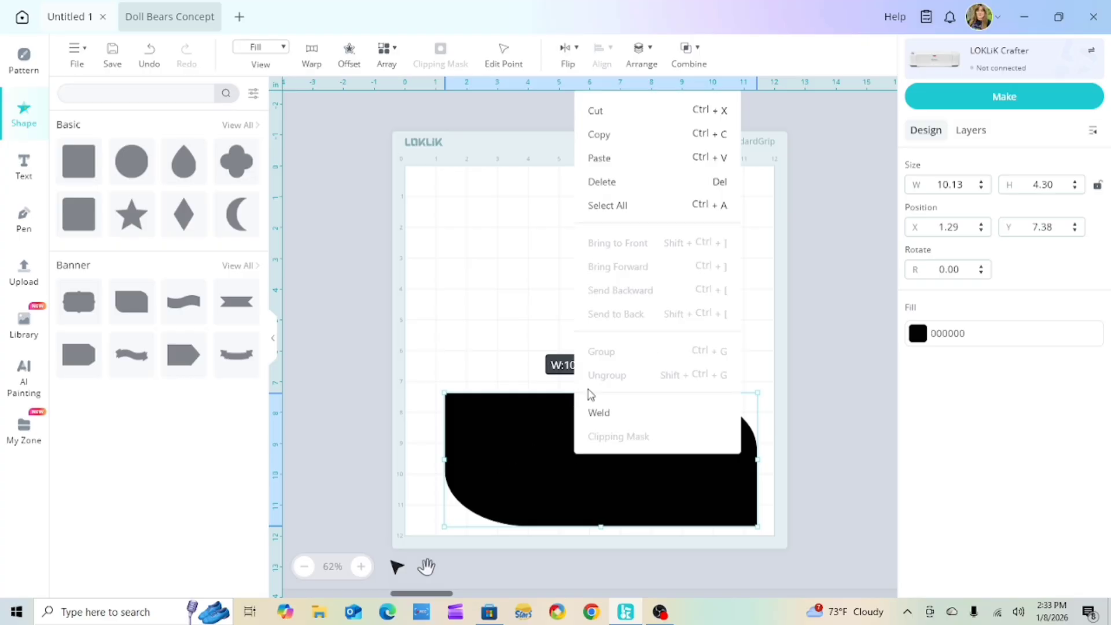
pyautogui.click(601, 183)
# - Add a basic square and stretch it into a rectangle of about 10.40 by 5.07 in
pyautogui.click(79, 161)
pyautogui.click(485, 265)
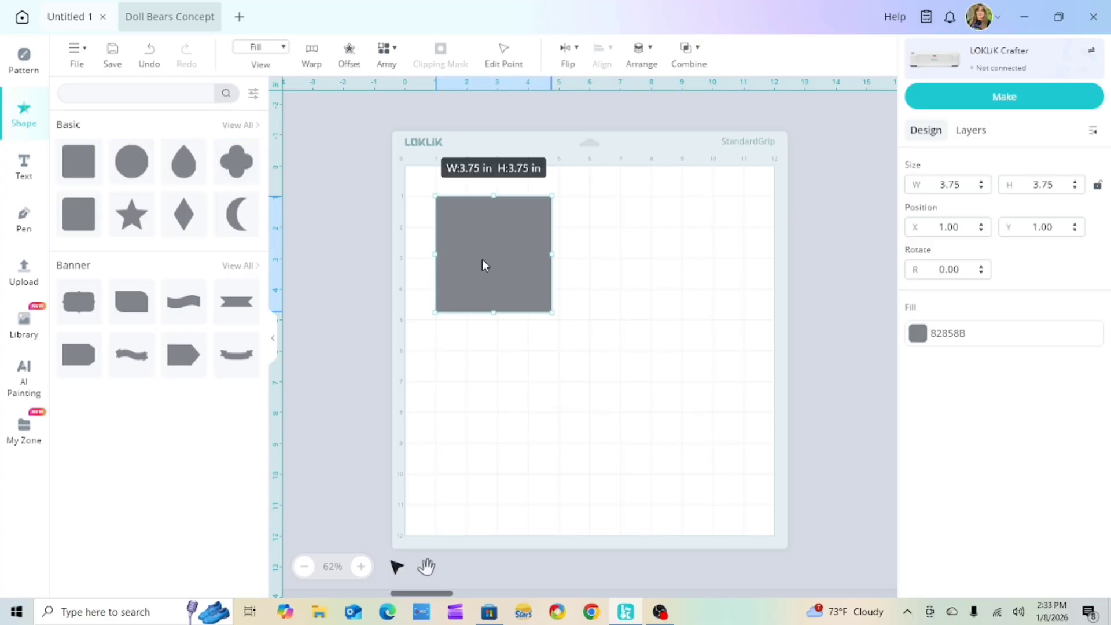
pyautogui.moveTo(547, 311); pyautogui.dragTo(755, 350)
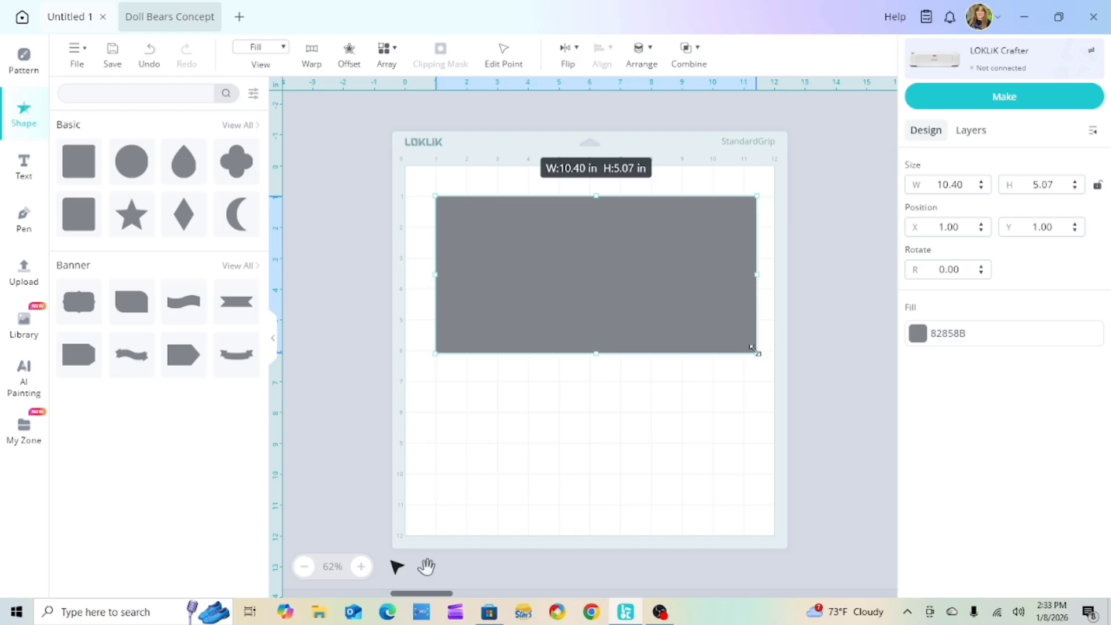
# - Add a text reading a first name, and enlarge it to about 9.74 by 4.38 in over the gray rectangle
pyautogui.click(23, 169)
pyautogui.moveTo(466, 212); pyautogui.dragTo(554, 269)
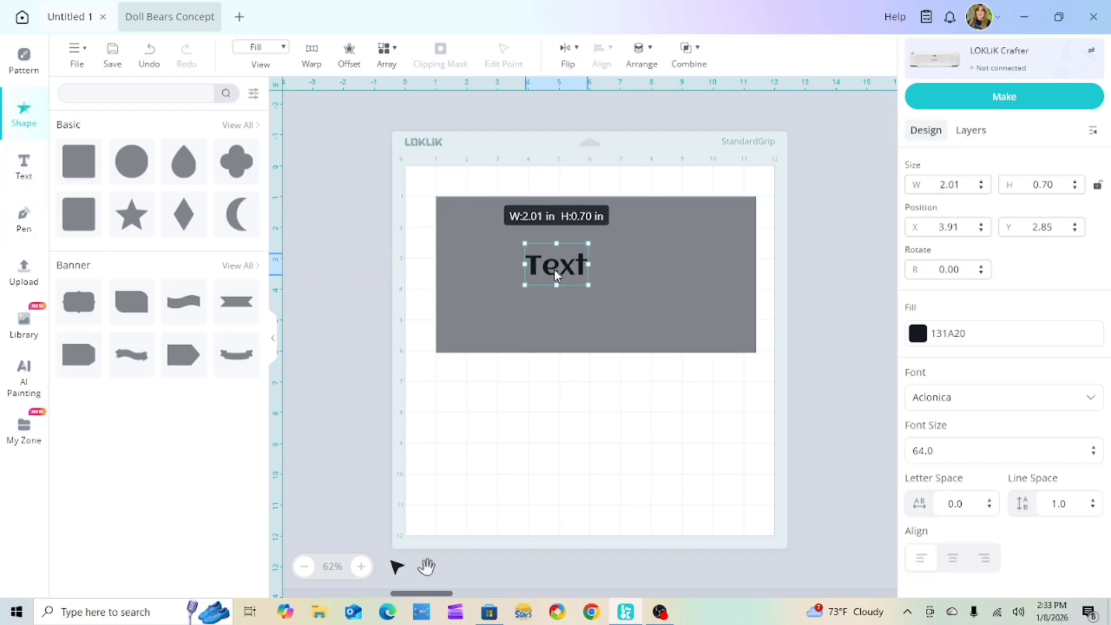
pyautogui.doubleClick(555, 270)
pyautogui.write('Samantha')
pyautogui.moveTo(680, 255); pyautogui.dragTo(746, 207)
# - Try to subtract the name from the gray rectangle, and undo the operation
pyautogui.click(688, 55)
pyautogui.click(711, 138)
pyautogui.moveTo(412, 159); pyautogui.dragTo(773, 327)
pyautogui.click(148, 55)
# - Change the font of the name on the gray rectangle to Alegreya Sans SC-BlackItalic
pyautogui.click(762, 317)
pyautogui.click(736, 293)
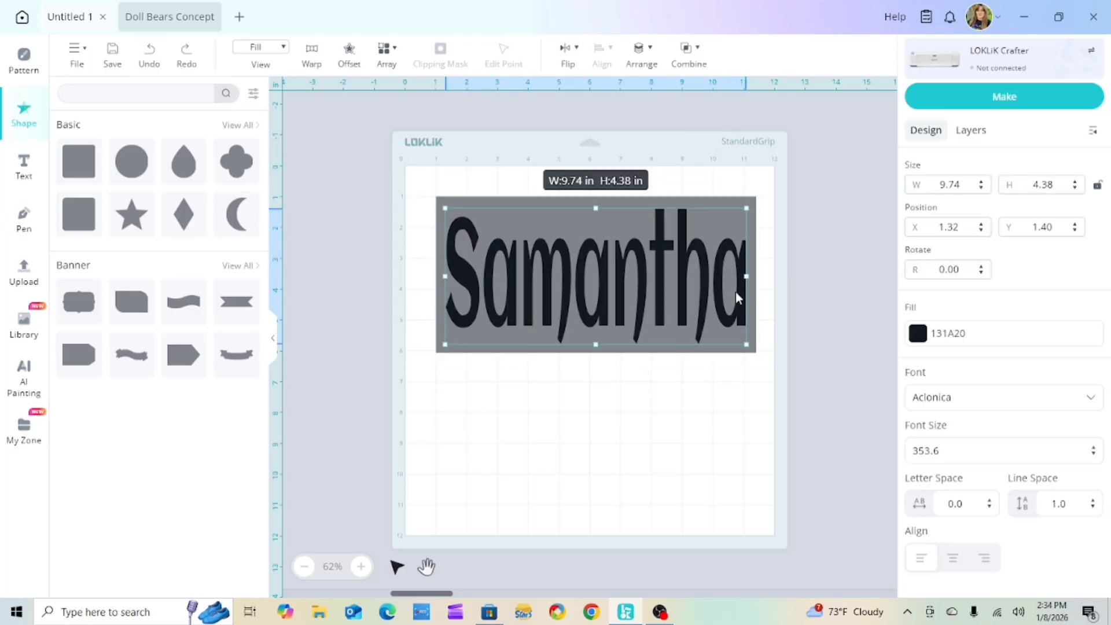
pyautogui.click(997, 399)
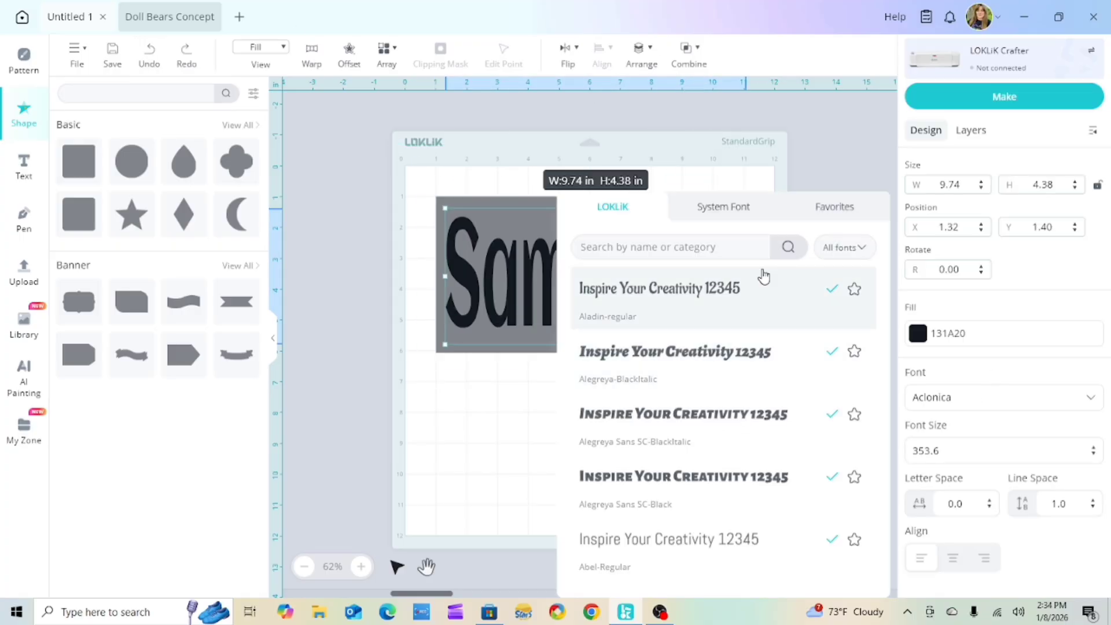
pyautogui.click(721, 421)
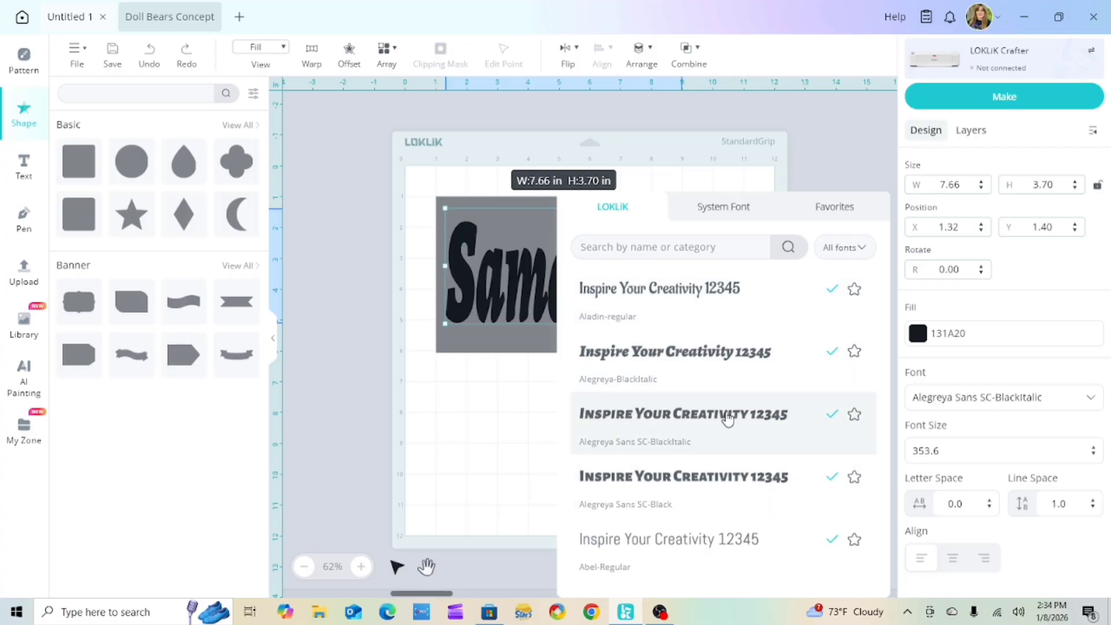
pyautogui.click(365, 158)
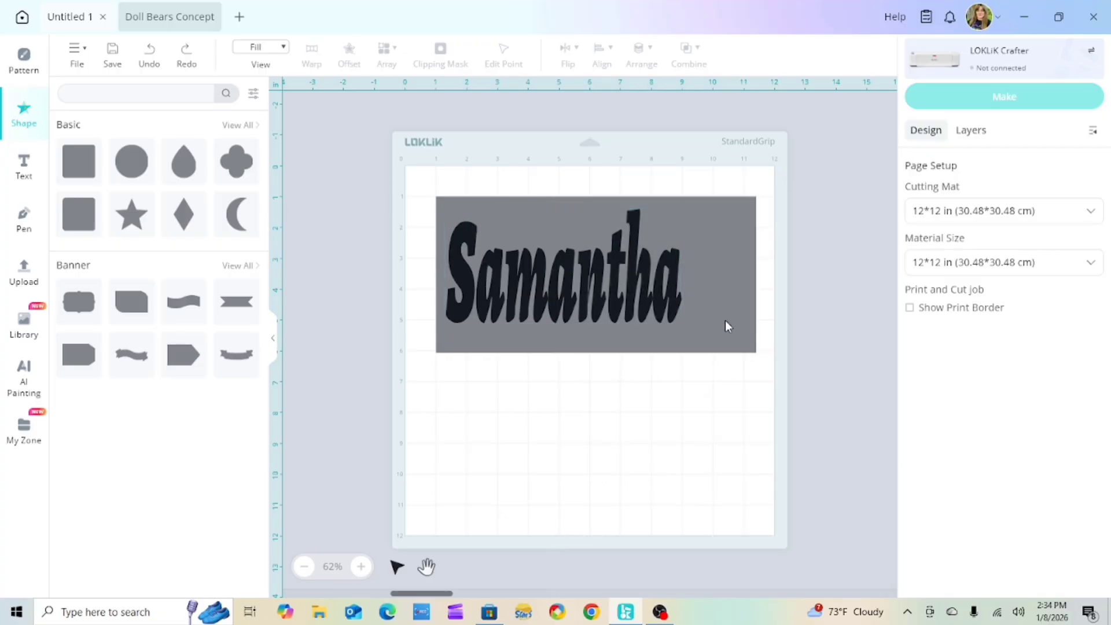
# - Enlarge the name on the gray rectangle to about 9.56 by 4.22 in and fill it with dark purple 3A075F
pyautogui.click(701, 290)
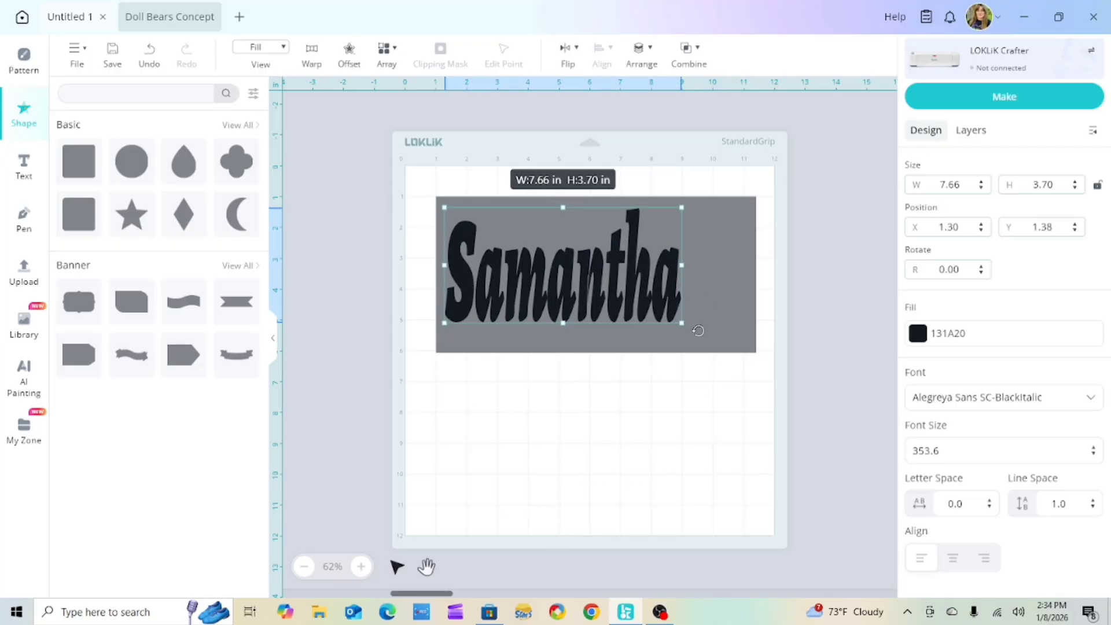
pyautogui.moveTo(682, 320); pyautogui.dragTo(742, 340)
pyautogui.click(914, 341)
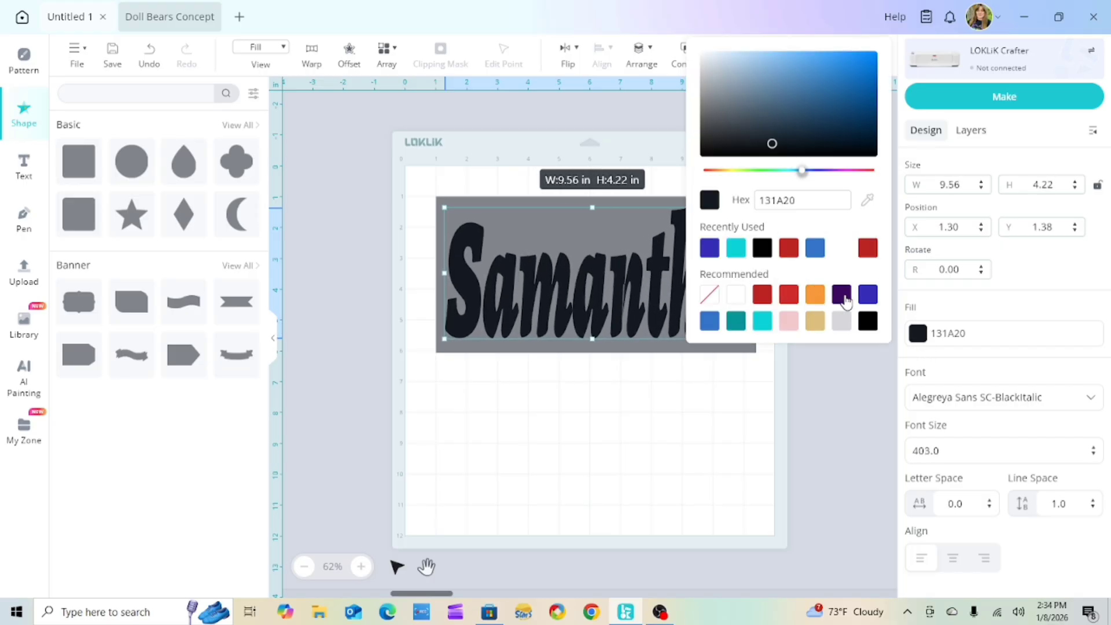
pyautogui.click(841, 296)
pyautogui.click(774, 451)
# - Fill the gray rectangle behind the name with red BB2322
pyautogui.click(550, 197)
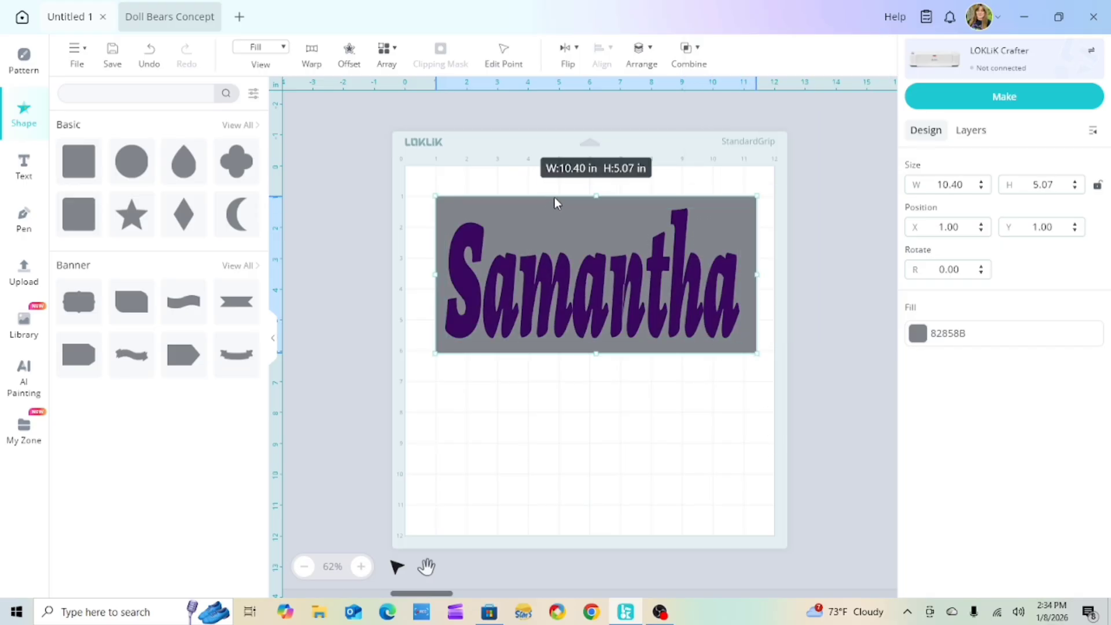
pyautogui.click(918, 333)
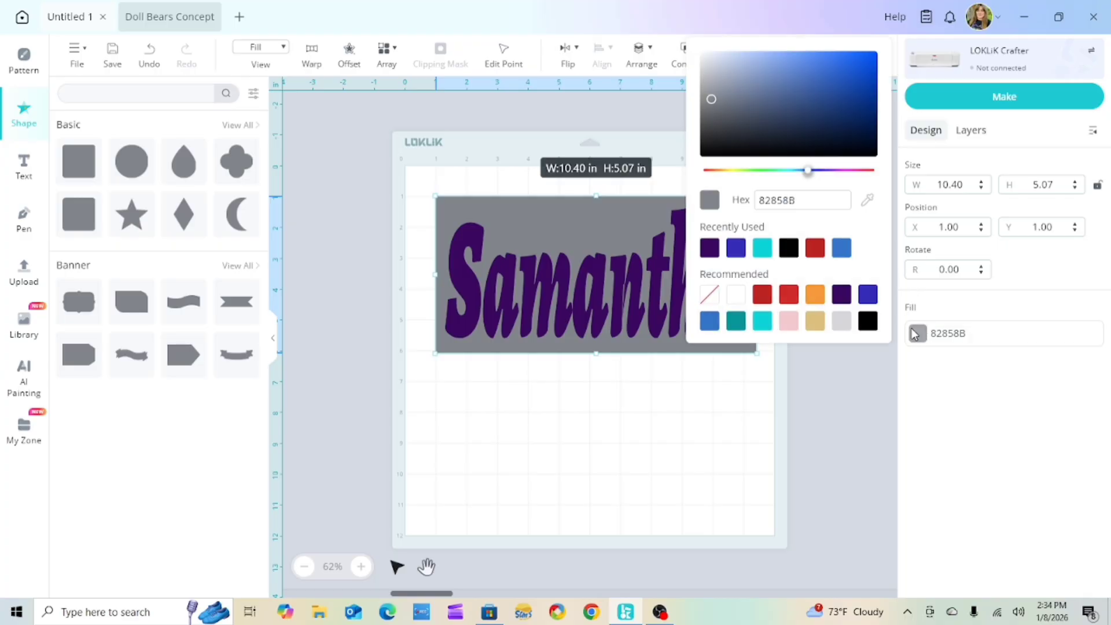
pyautogui.click(814, 250)
pyautogui.click(695, 433)
# - Try to subtract the purple name from the red rectangle, and undo the operation
pyautogui.moveTo(403, 186); pyautogui.dragTo(797, 387)
pyautogui.click(688, 50)
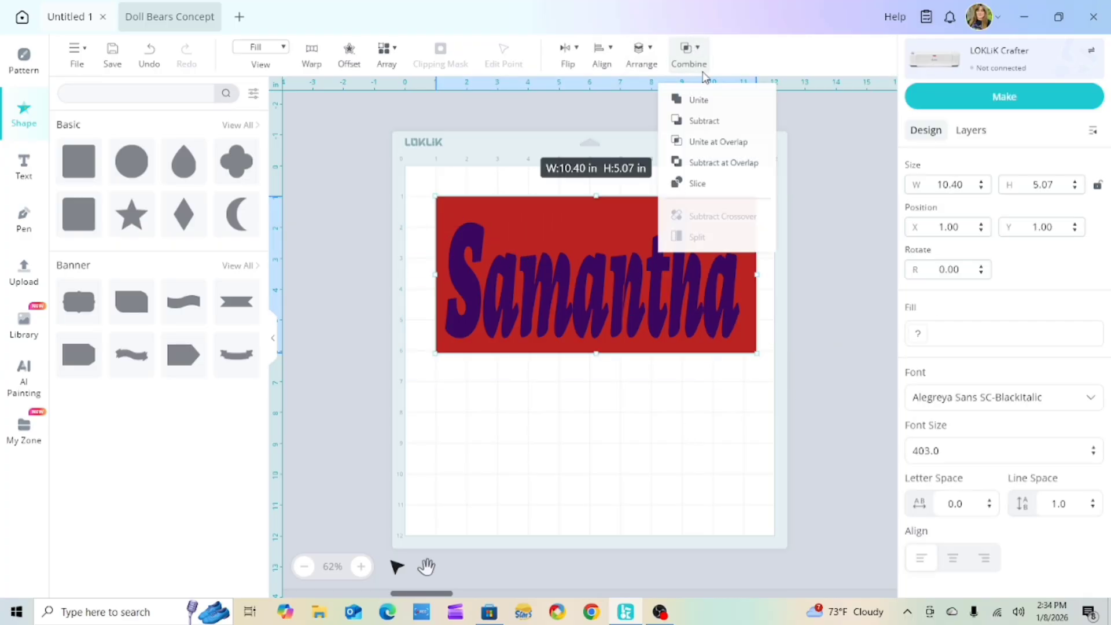
pyautogui.click(713, 122)
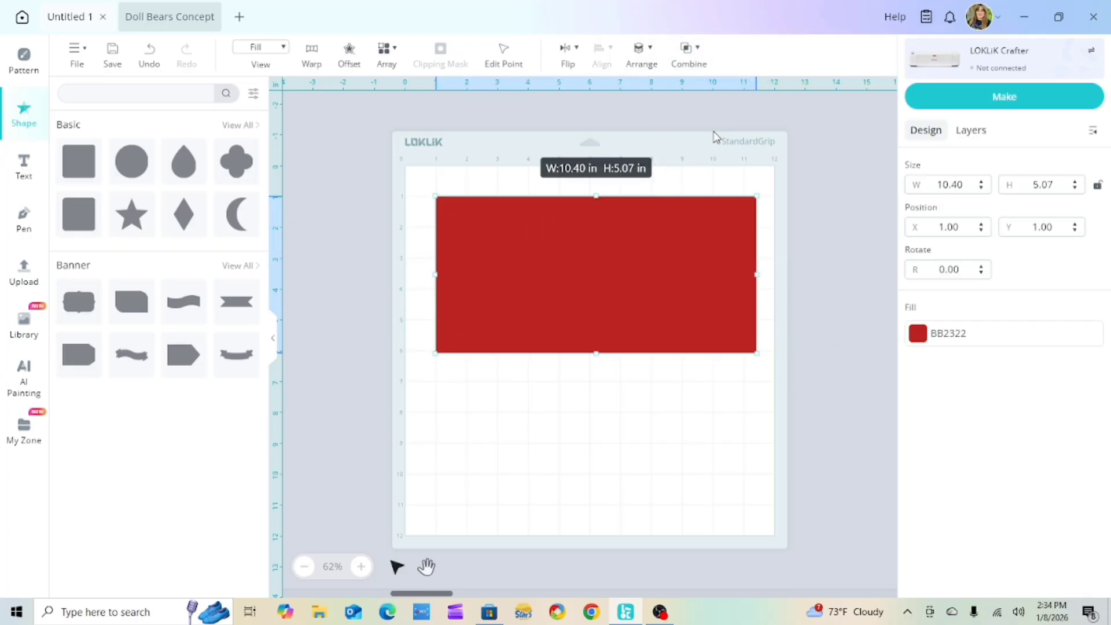
pyautogui.click(150, 55)
pyautogui.click(629, 459)
# - Apply Subtract Crossover to the purple name on the red rectangle
pyautogui.click(681, 317)
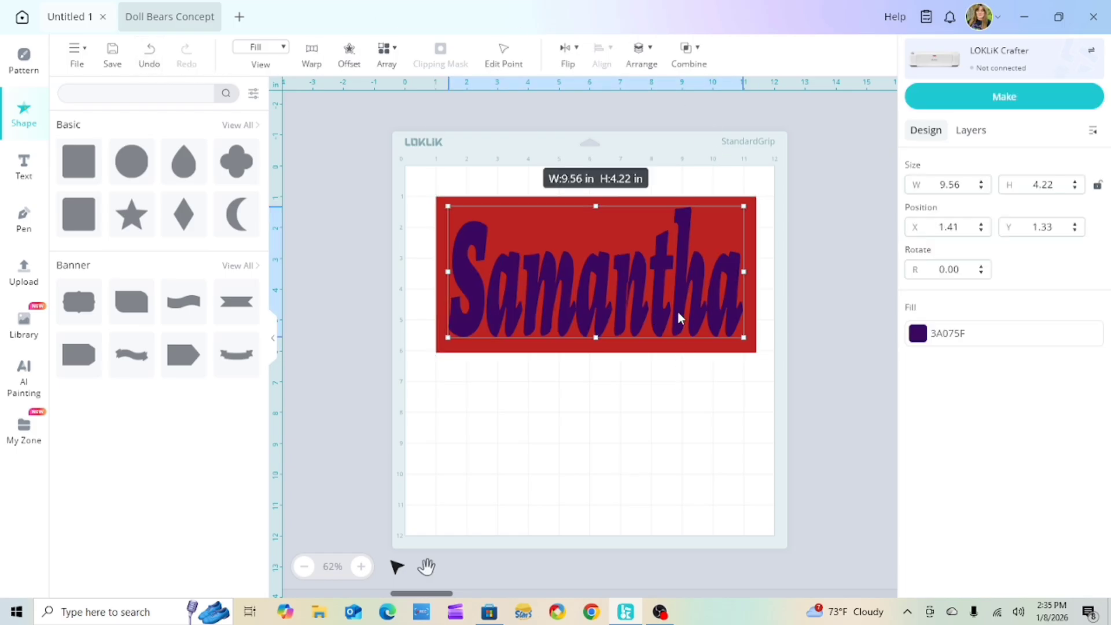
pyautogui.click(694, 60)
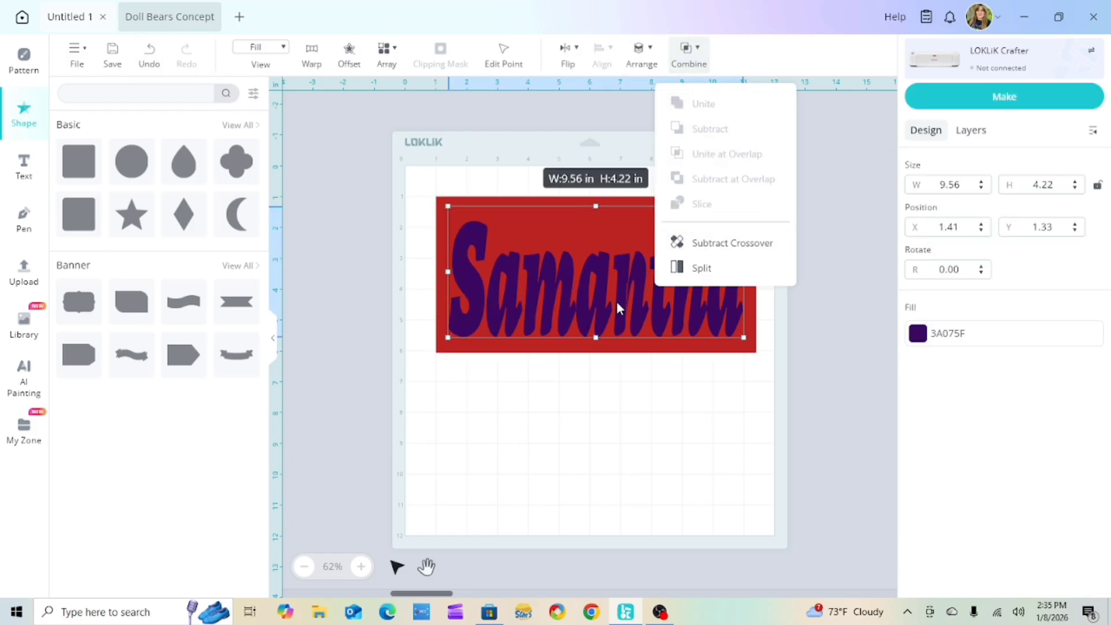
pyautogui.click(726, 244)
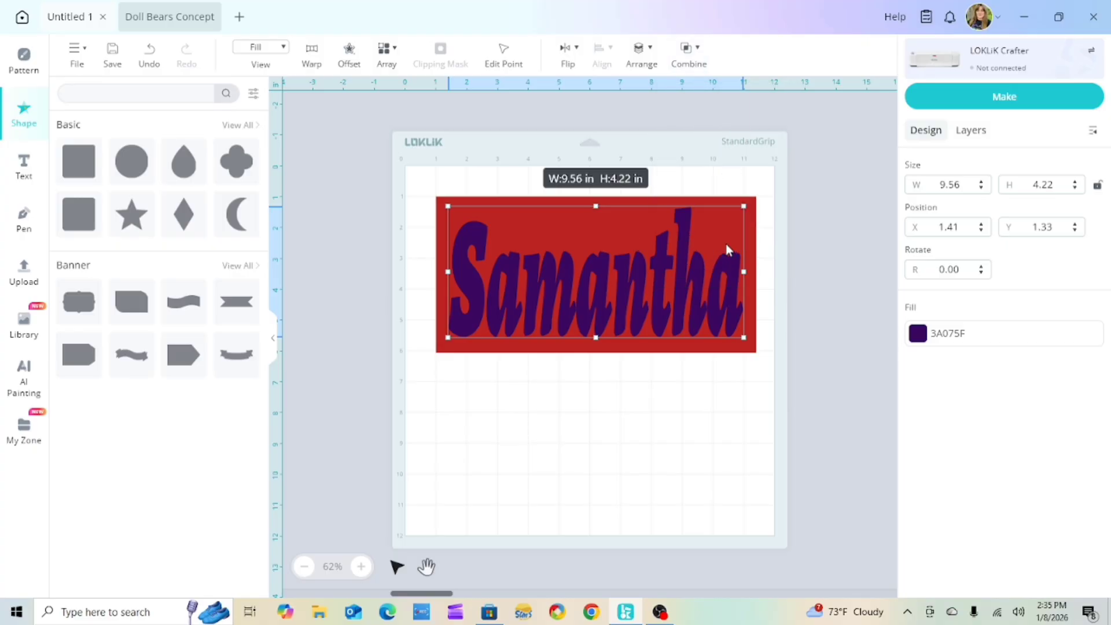
pyautogui.click(731, 443)
# - Try again to subtract the name from the red rectangle with both objects selected, and undo the last change
pyautogui.moveTo(427, 166); pyautogui.dragTo(829, 361)
pyautogui.click(692, 58)
pyautogui.click(721, 132)
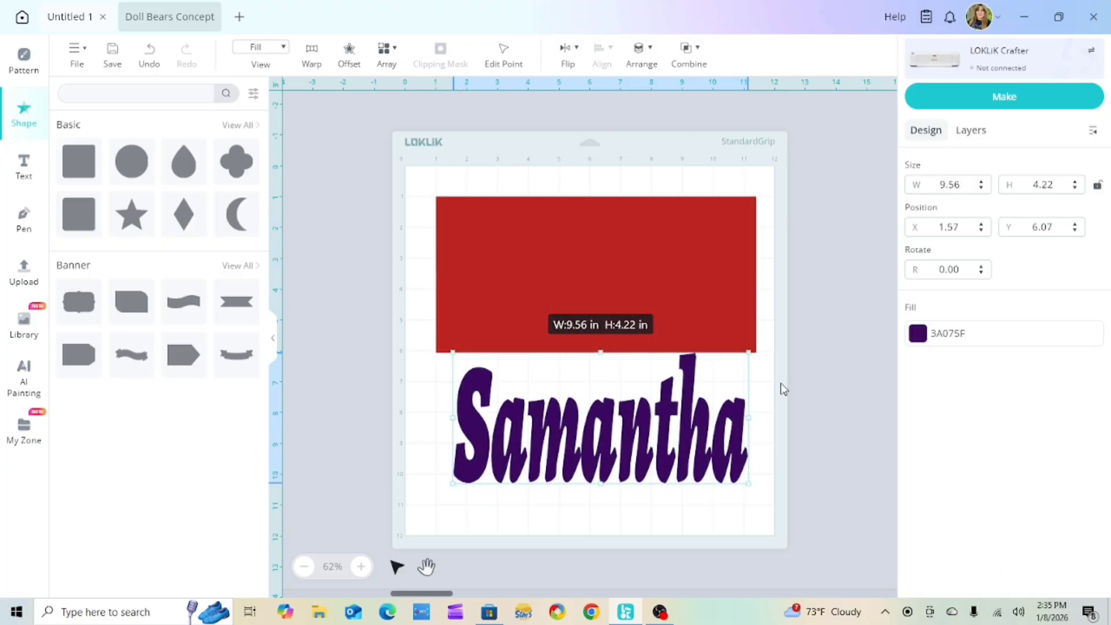
pyautogui.click(149, 61)
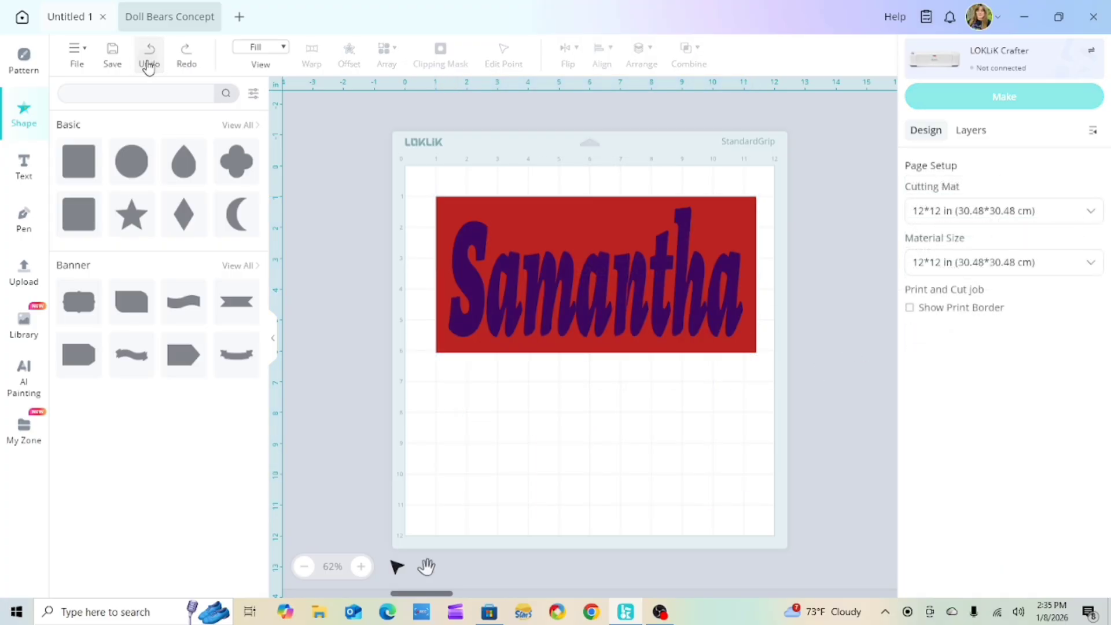
# - Try moving the purple name away from the red rectangle, and undo the move
pyautogui.click(594, 272)
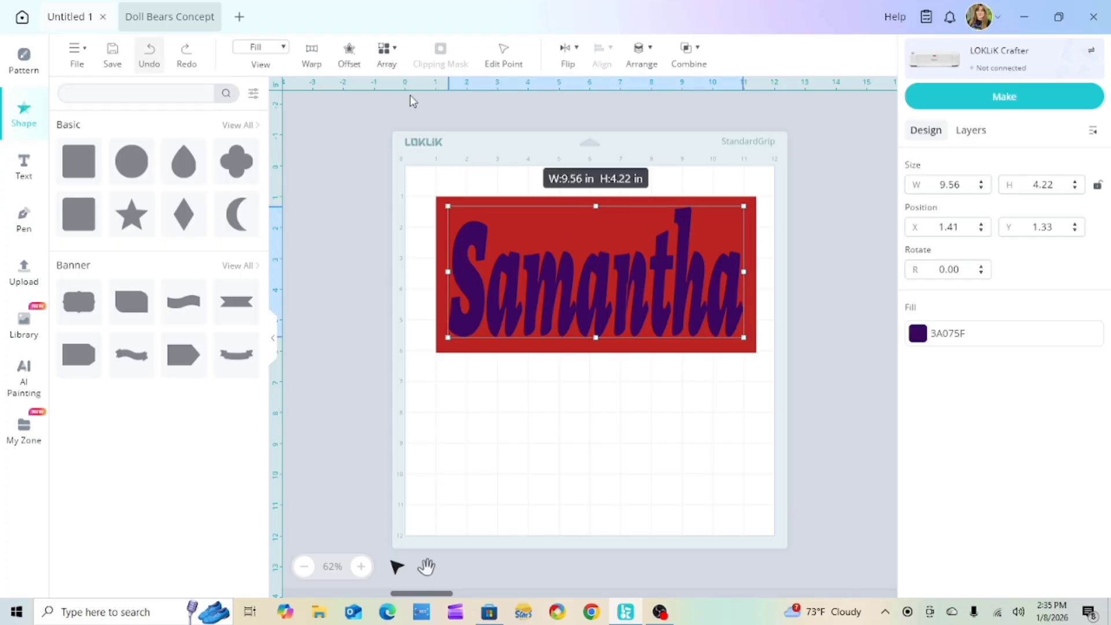
pyautogui.moveTo(674, 264); pyautogui.dragTo(662, 417)
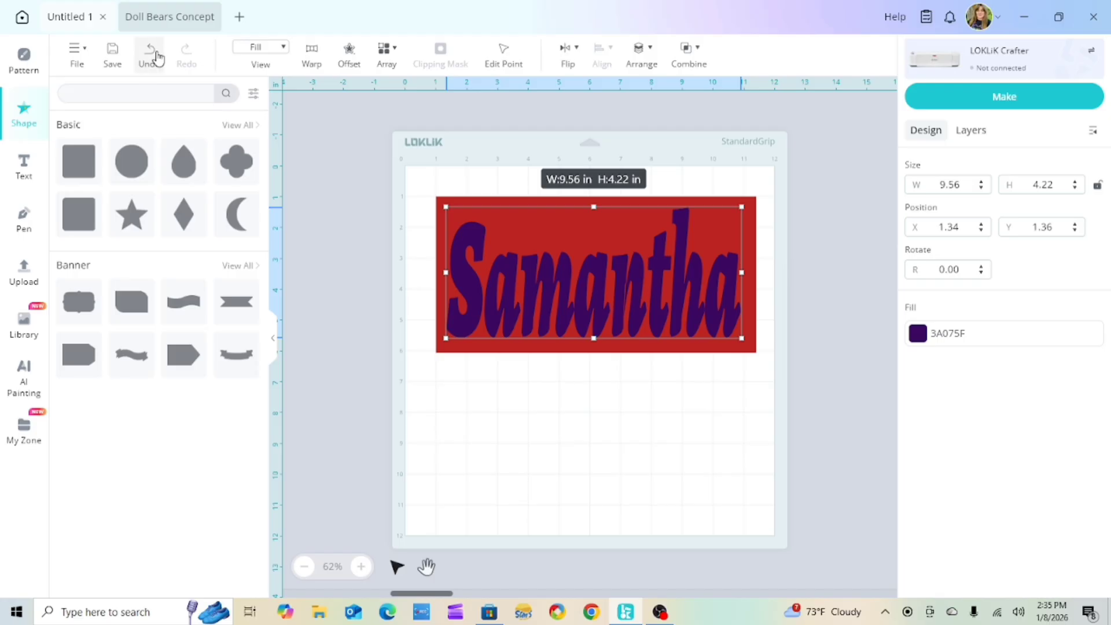
pyautogui.click(156, 58)
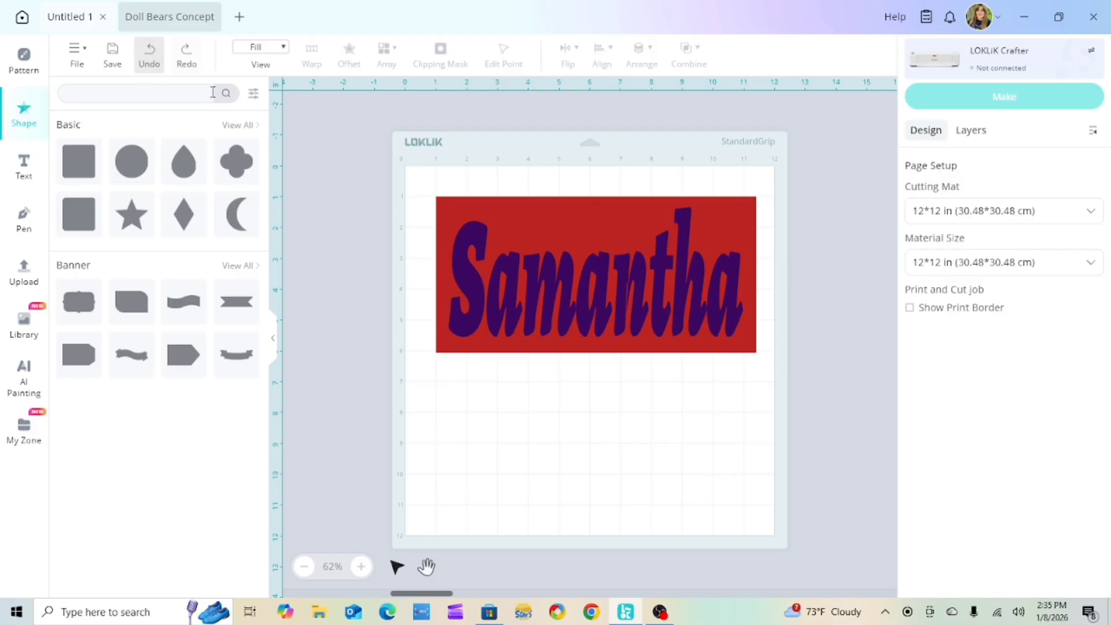
# - Delete the purple name from the red rectangle
pyautogui.click(695, 307)
pyautogui.rightClick(693, 304)
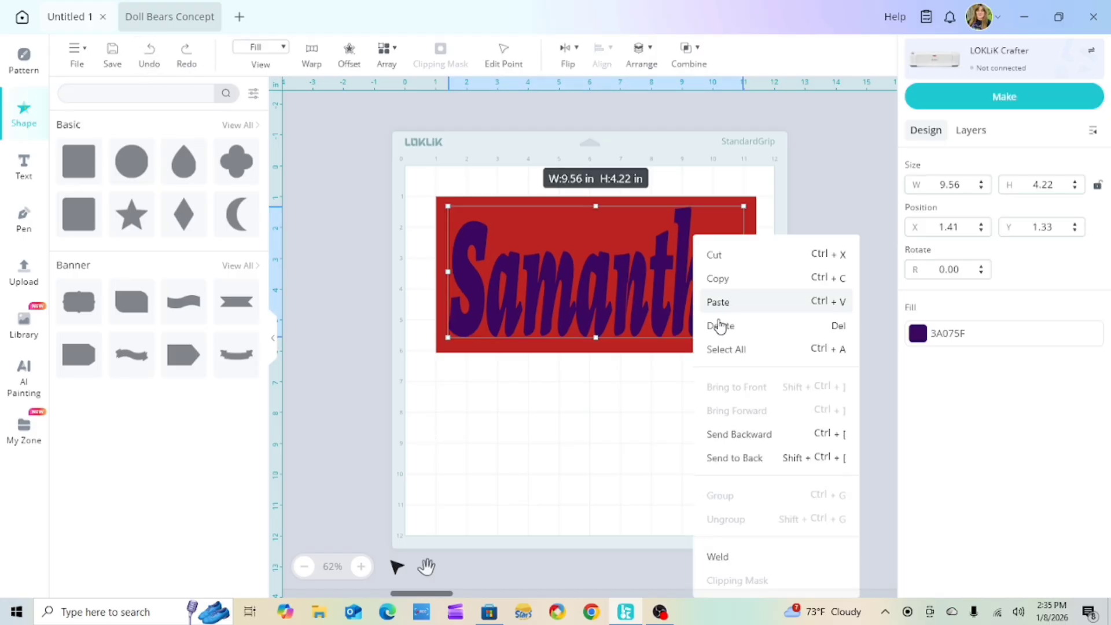
pyautogui.click(718, 327)
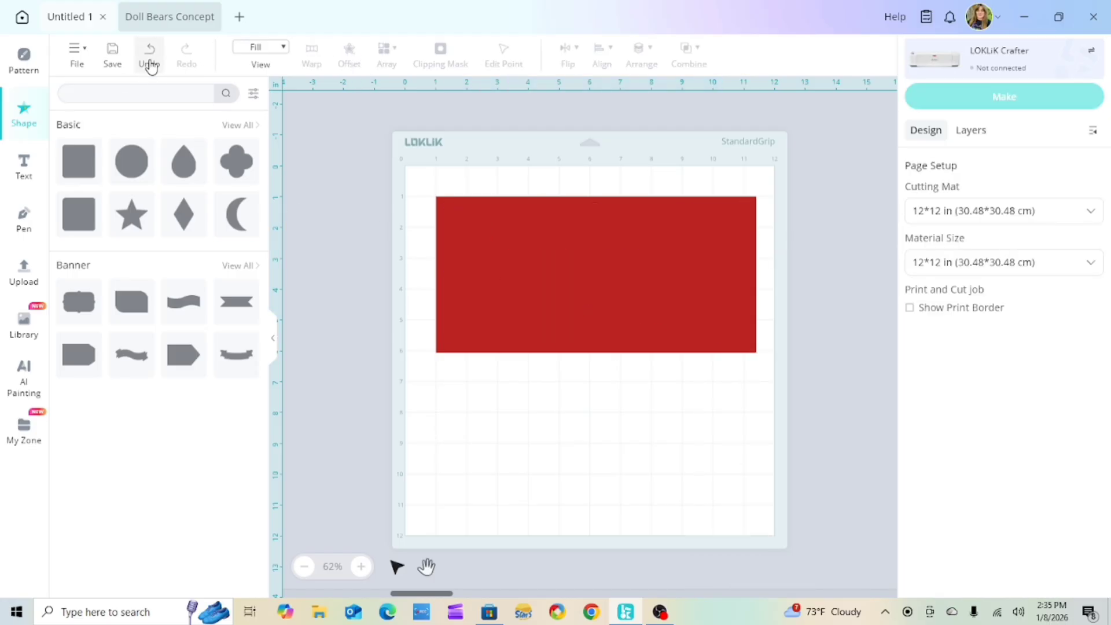
# - Add a default "Text" object and enlarge it to about 9.93 by 4.78 in over the red rectangle
pyautogui.click(26, 168)
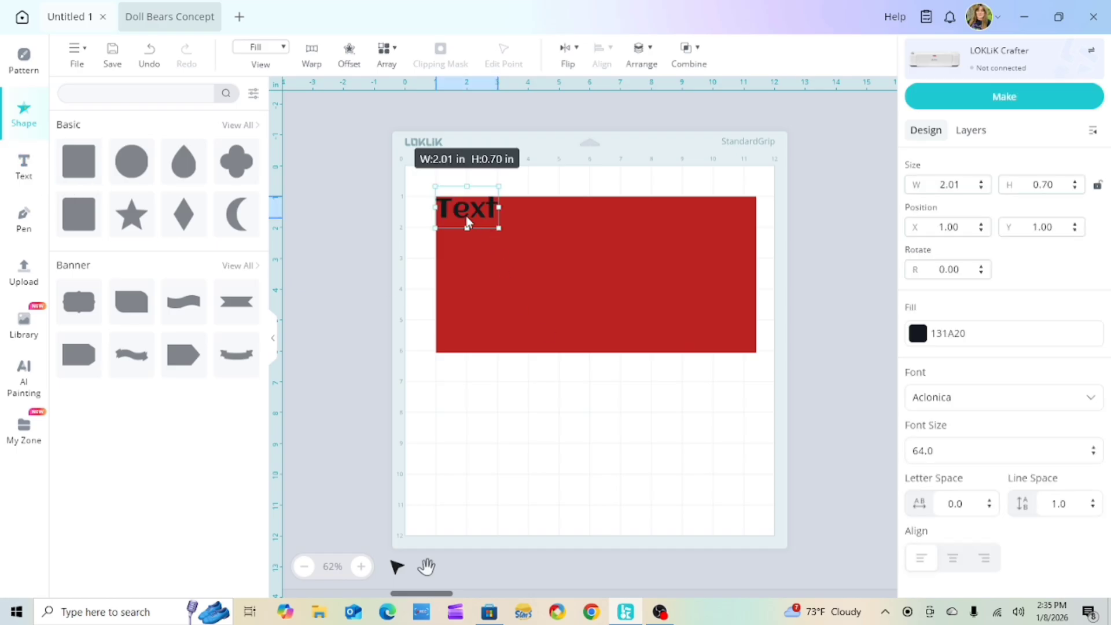
pyautogui.moveTo(499, 228); pyautogui.dragTo(742, 344)
pyautogui.moveTo(692, 311); pyautogui.dragTo(696, 313)
# - Subtract the word "Text" from the red rectangle, and undo the operation
pyautogui.moveTo(412, 172); pyautogui.dragTo(802, 388)
pyautogui.click(688, 51)
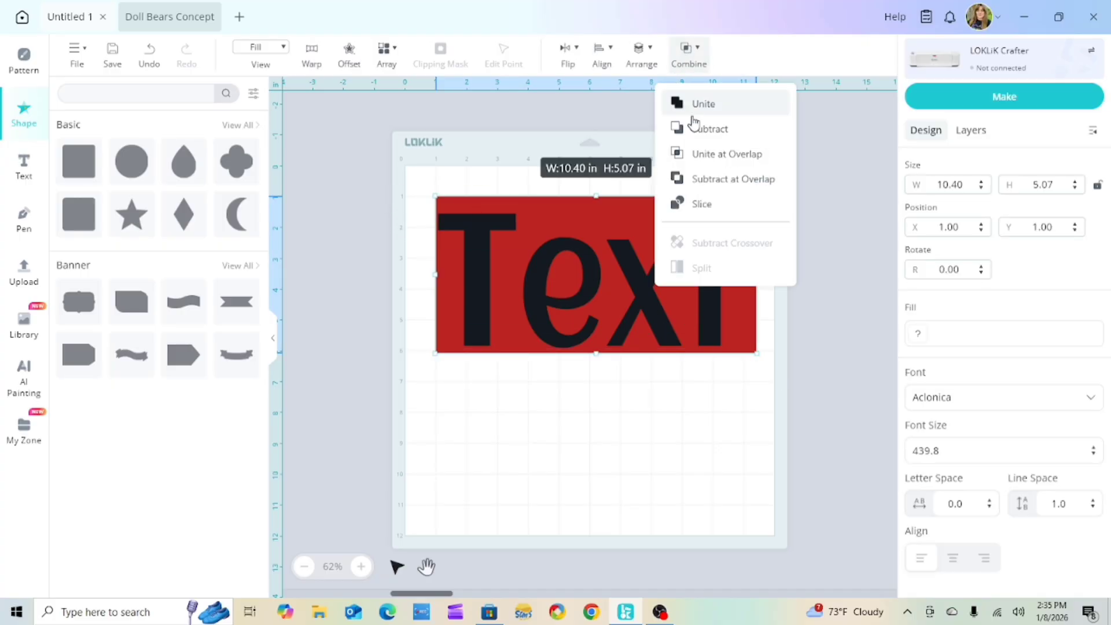
pyautogui.click(703, 132)
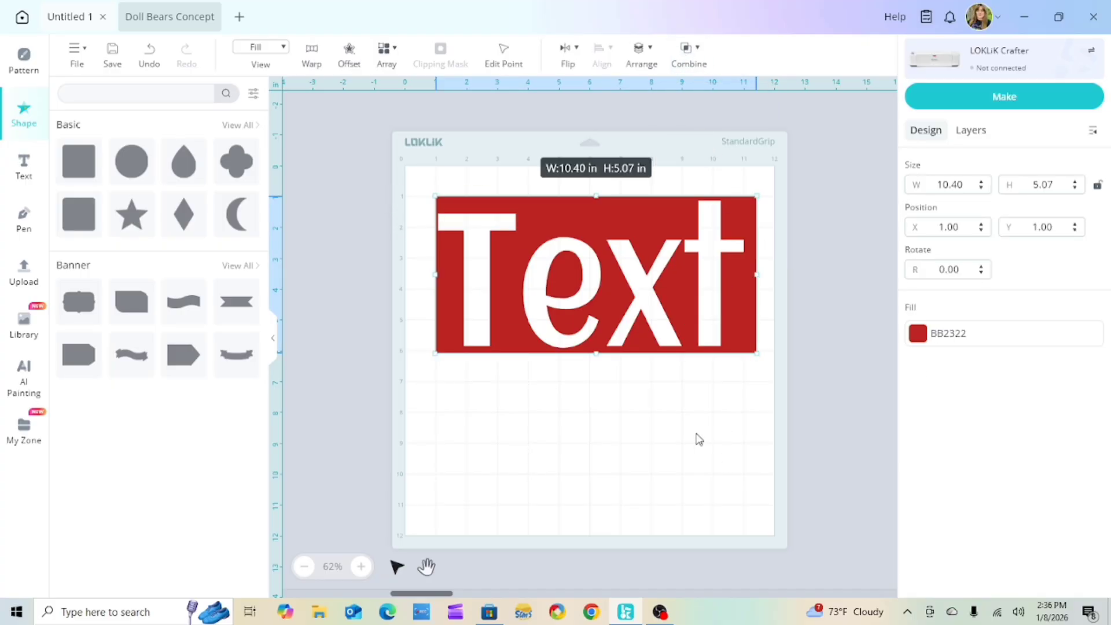
pyautogui.click(149, 54)
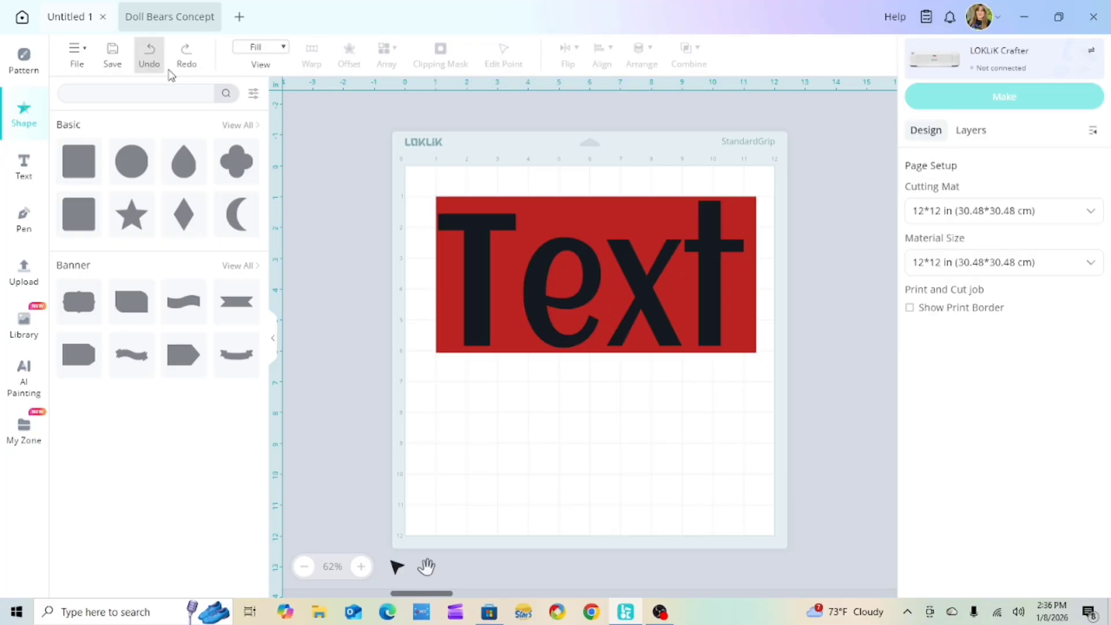
# - Nudge the word "Text" on the red rectangle, slice the two objects, and move the resulting pieces apart
pyautogui.moveTo(560, 297); pyautogui.dragTo(551, 299)
pyautogui.moveTo(427, 174); pyautogui.dragTo(794, 391)
pyautogui.click(689, 52)
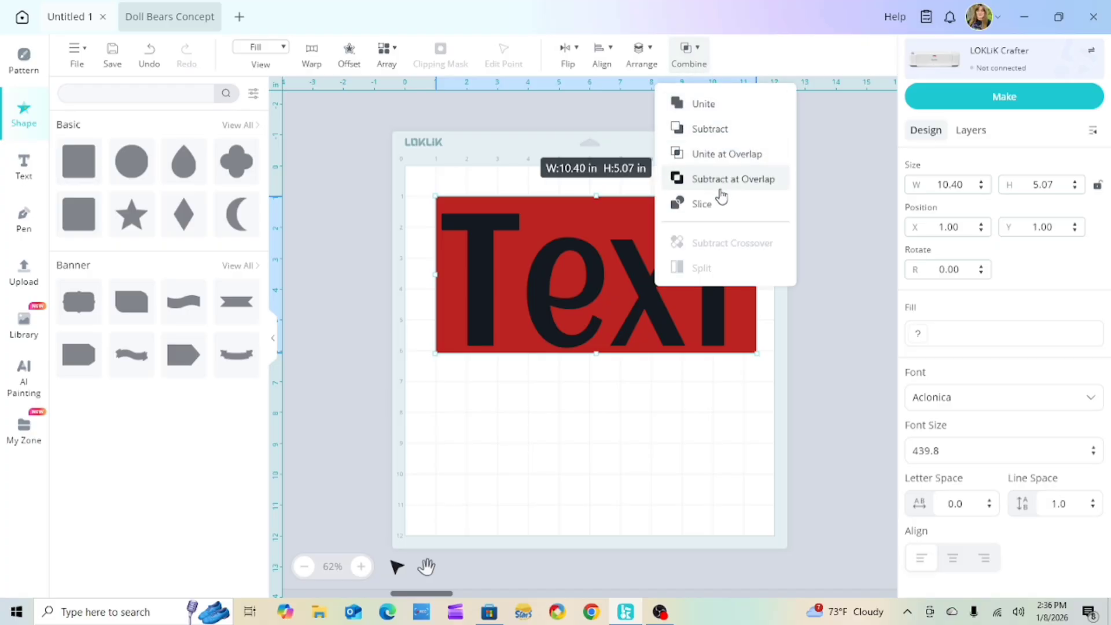
pyautogui.click(701, 203)
pyautogui.click(705, 440)
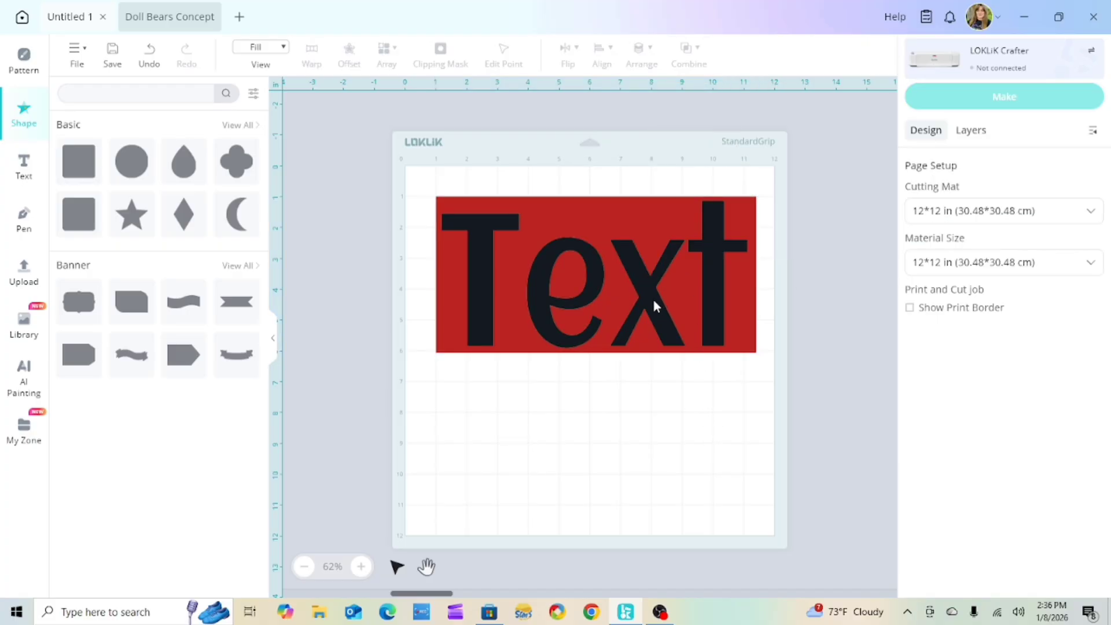
pyautogui.moveTo(654, 302); pyautogui.dragTo(653, 476)
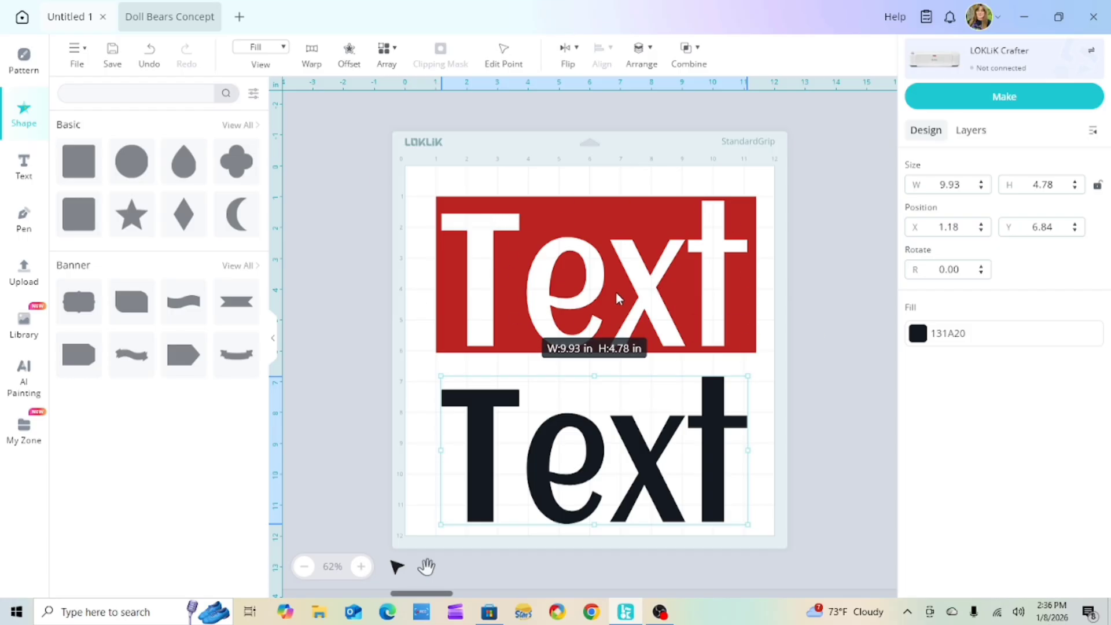
pyautogui.moveTo(624, 287); pyautogui.dragTo(637, 270)
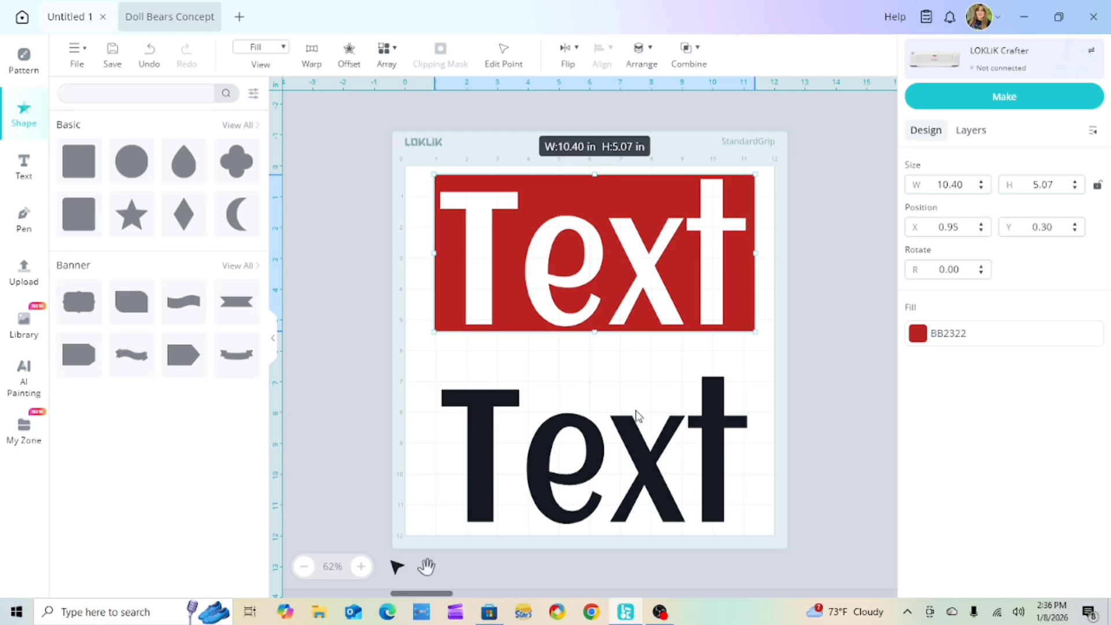
pyautogui.moveTo(656, 460); pyautogui.dragTo(648, 298)
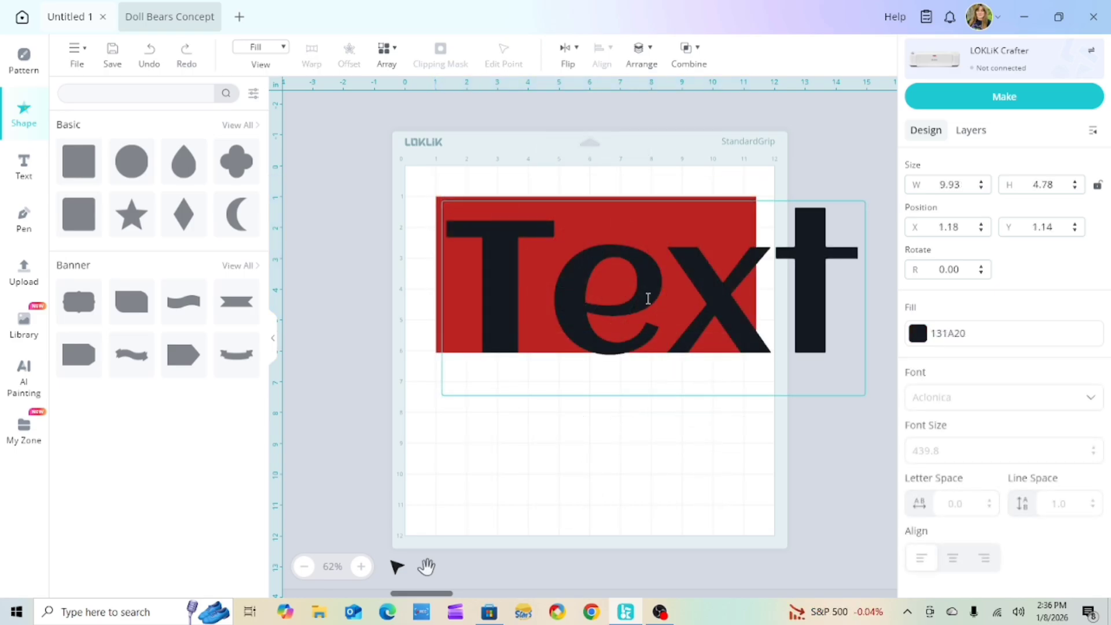
# - Replace the word "Text" with the first name and set its font to Poetry Script
pyautogui.doubleClick(679, 306)
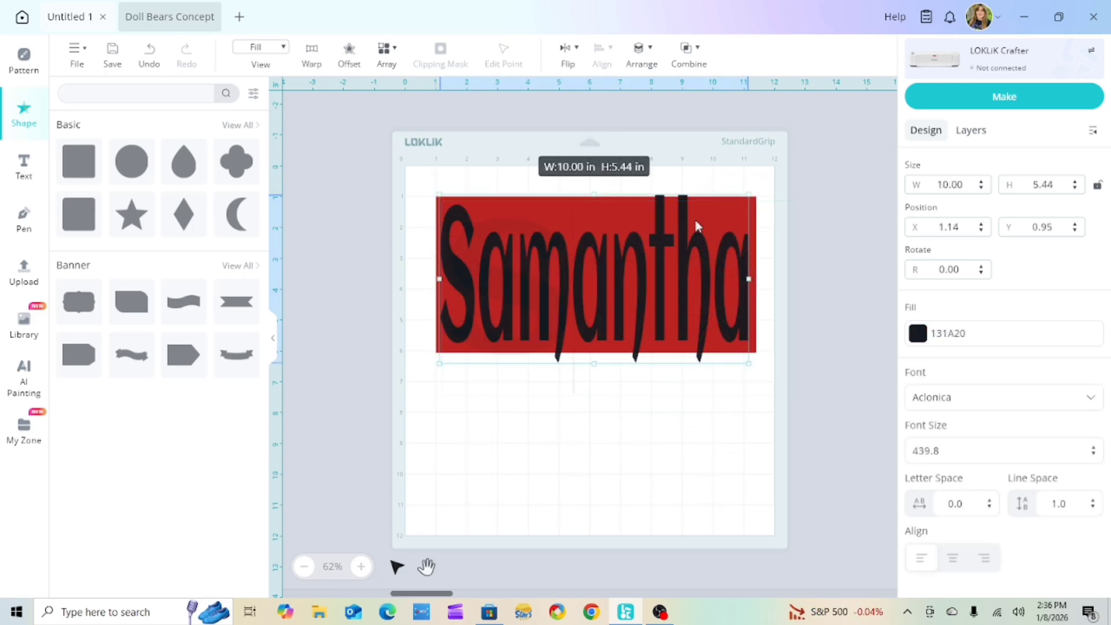
pyautogui.click(982, 399)
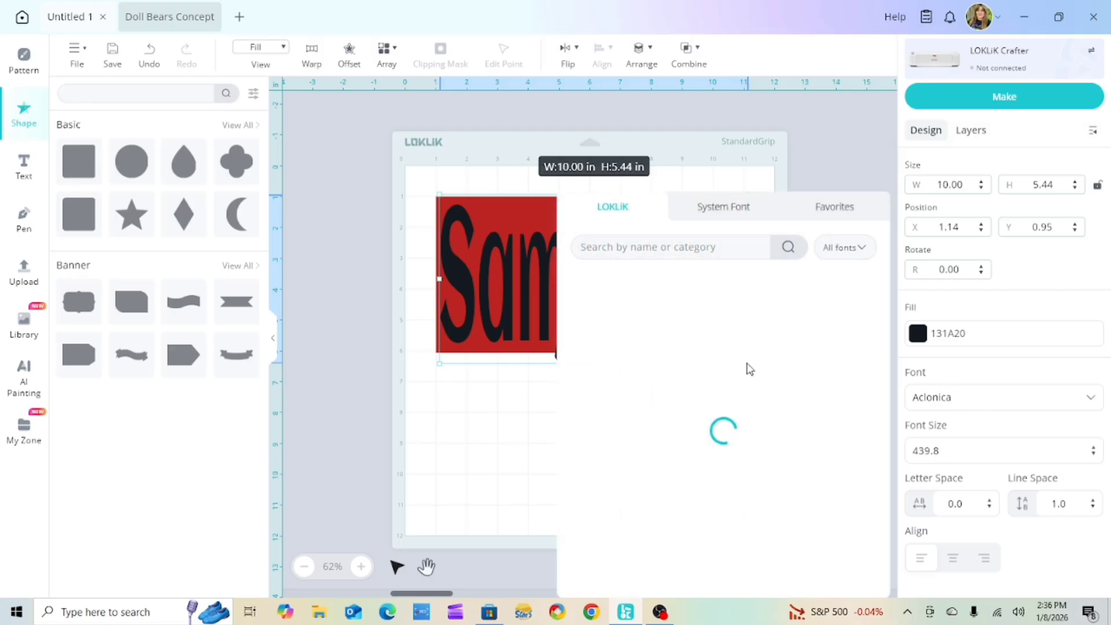
pyautogui.scroll(-5, 665, 388)
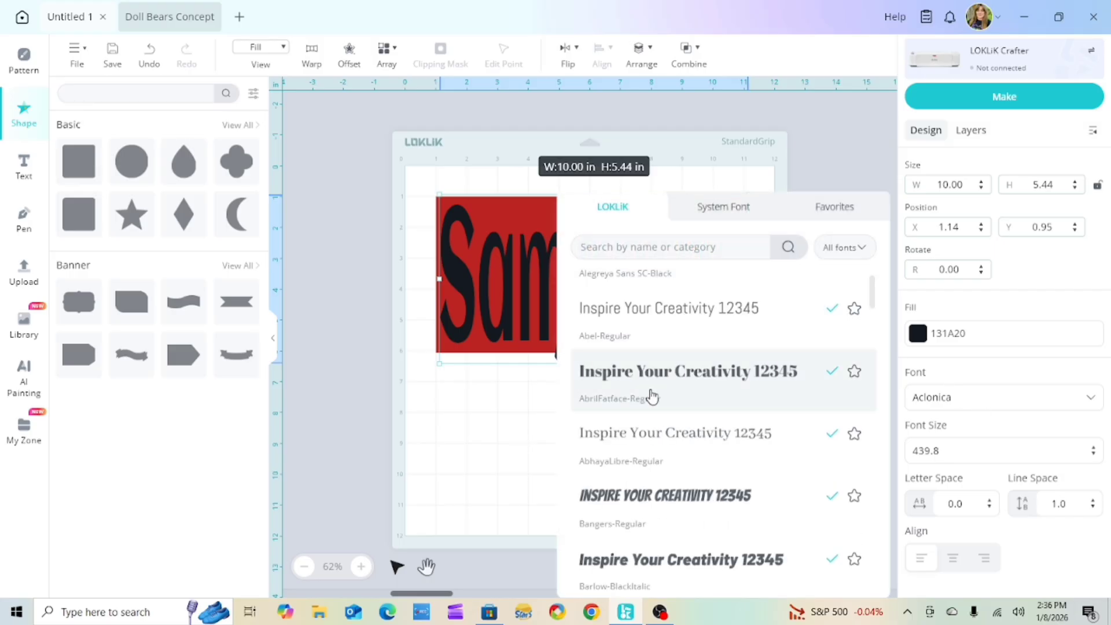
pyautogui.scroll(-8, 653, 396)
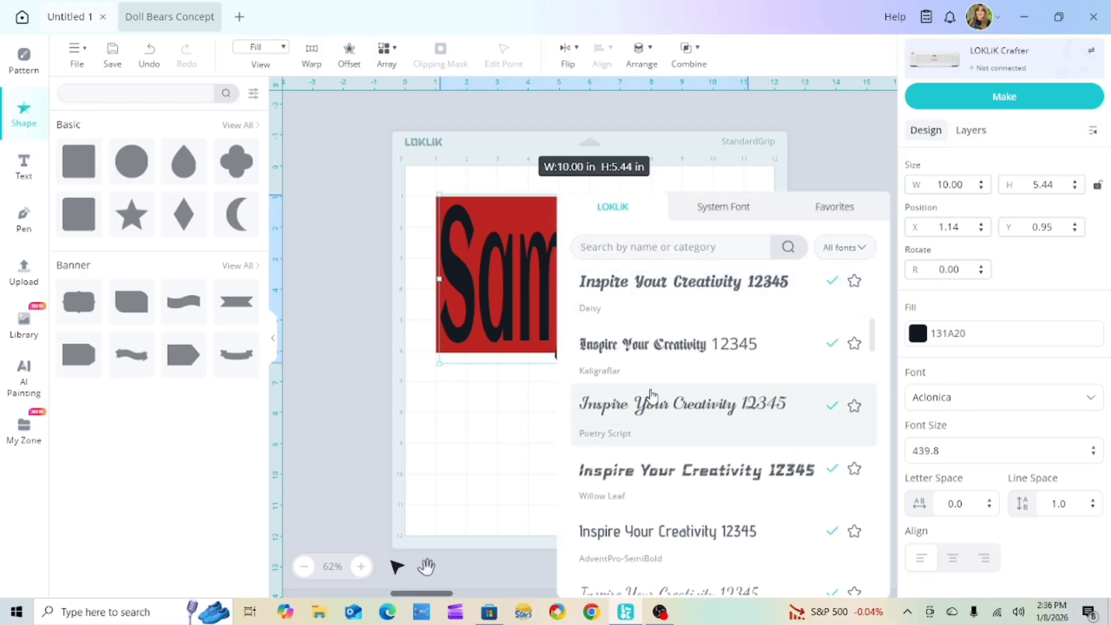
pyautogui.click(652, 403)
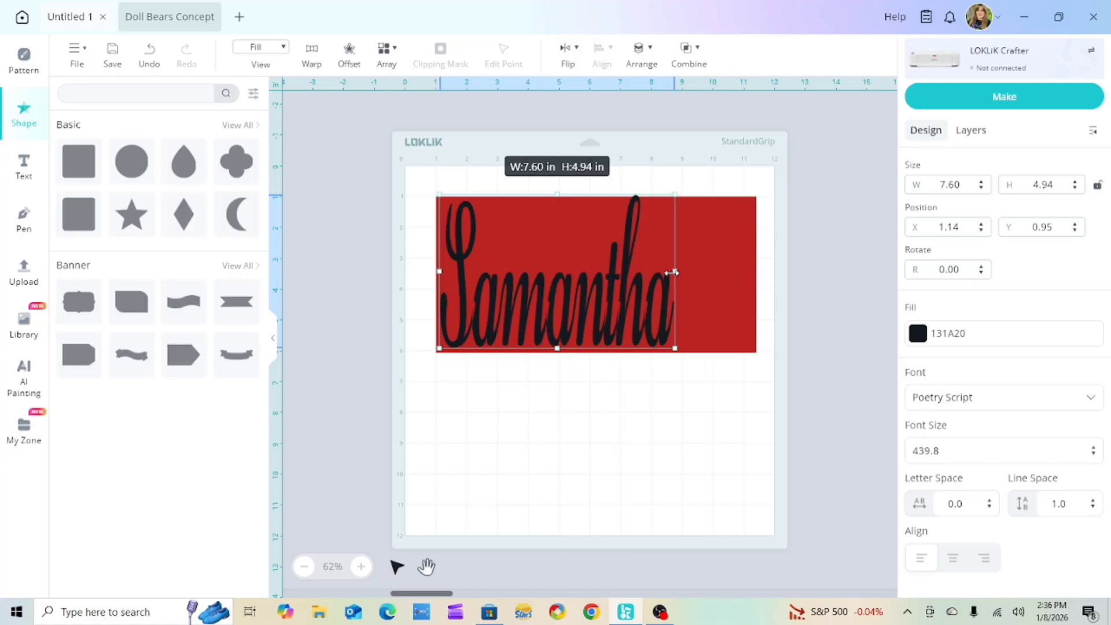
# - Resize the script name to about 8.94 by 4.47 in and place it at about X 1.68, Y 1.36 in
pyautogui.moveTo(672, 272); pyautogui.dragTo(716, 273)
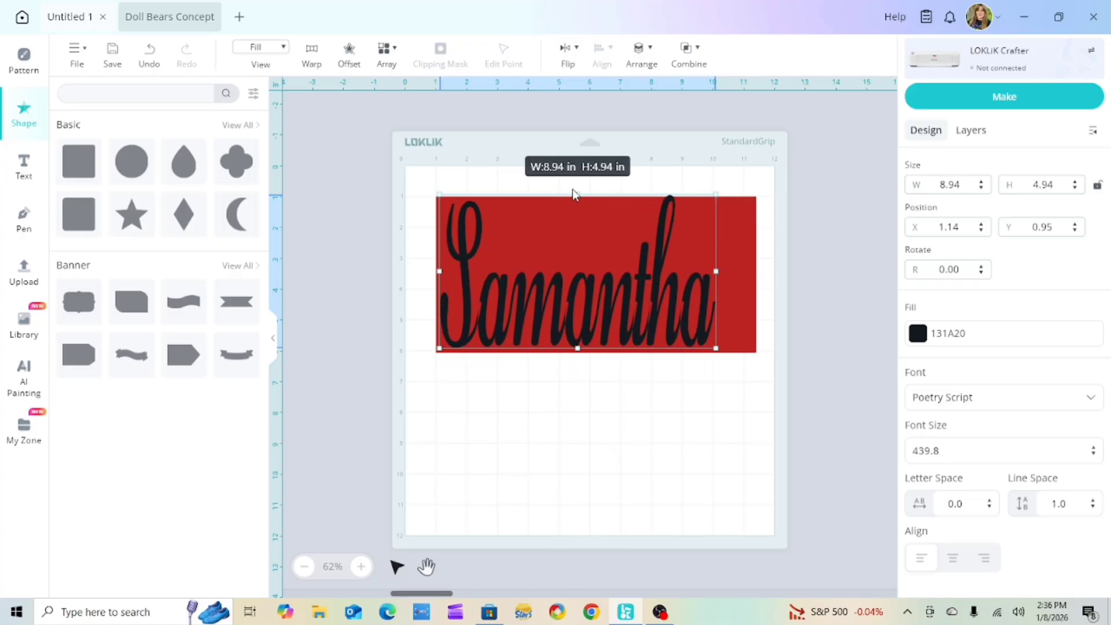
pyautogui.moveTo(577, 192); pyautogui.dragTo(582, 208)
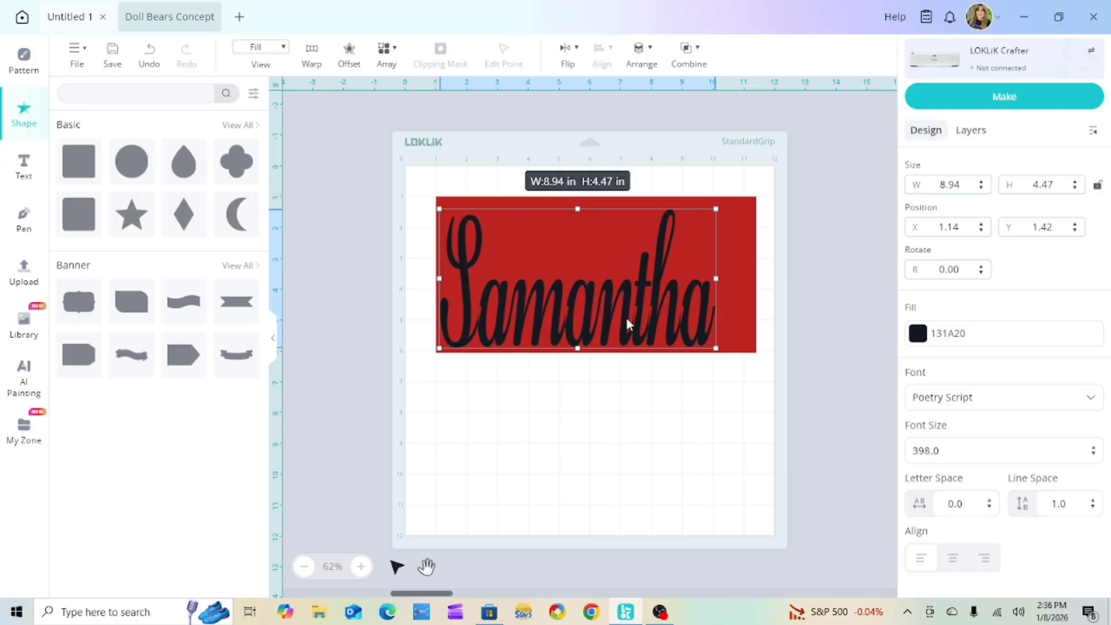
pyautogui.moveTo(620, 305); pyautogui.dragTo(639, 306)
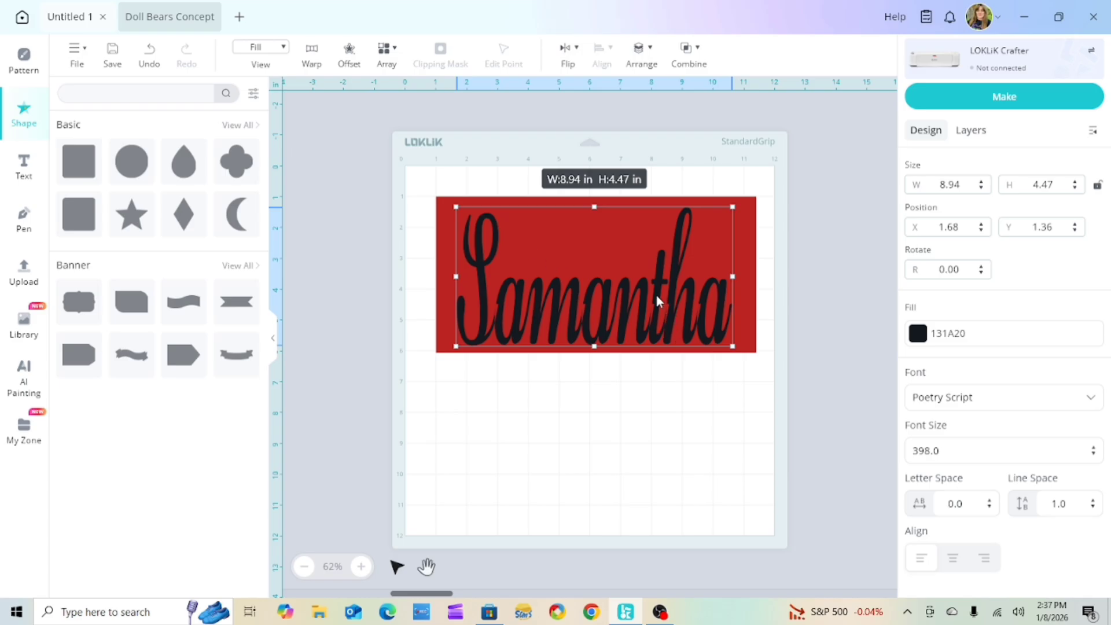
# - Switch the canvas view to Contour and move the script name below the rectangle to about X 1.25, Y 5.89 in
pyautogui.click(284, 47)
pyautogui.click(270, 104)
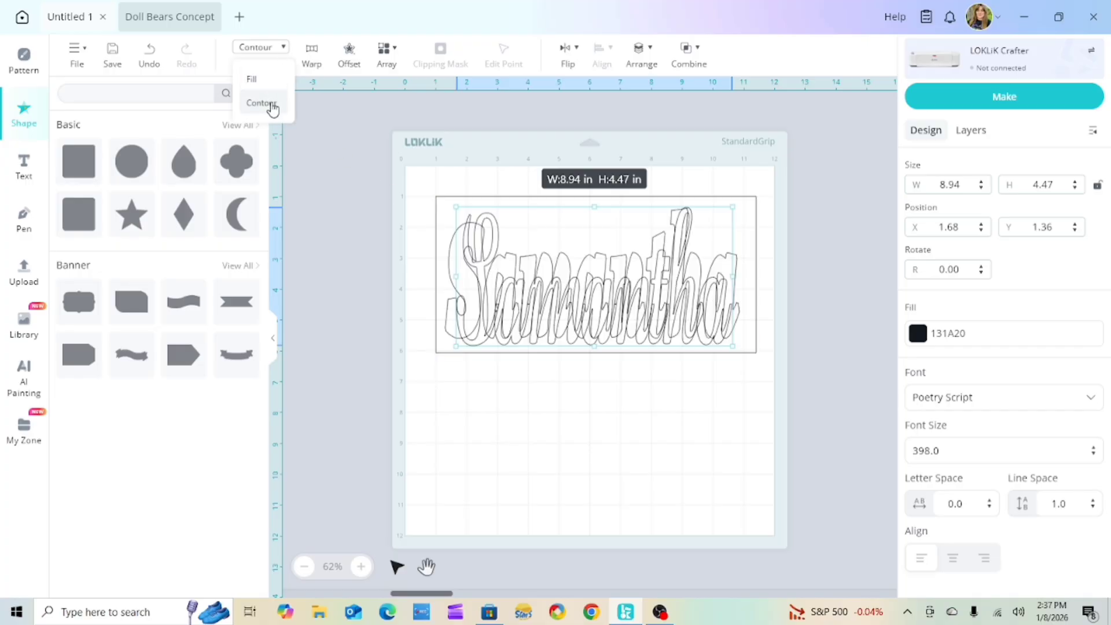
pyautogui.moveTo(567, 301); pyautogui.dragTo(554, 442)
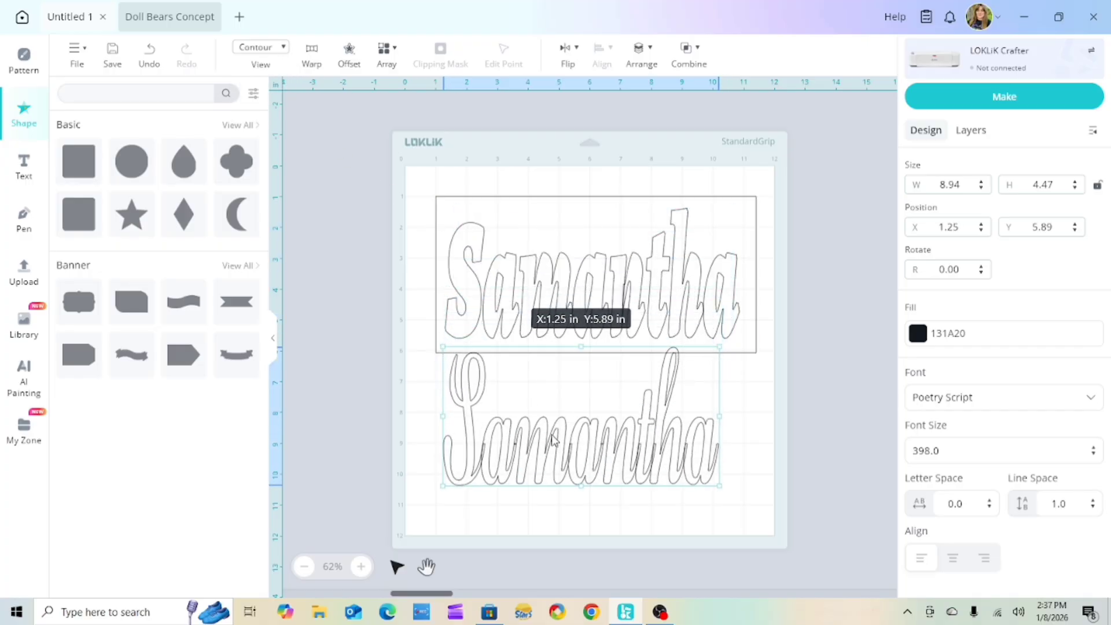
# - Delete the upper rectangle with the name cut into it, and move the script name to about X 1.18, Y 2.30 in
pyautogui.moveTo(608, 251); pyautogui.dragTo(585, 218)
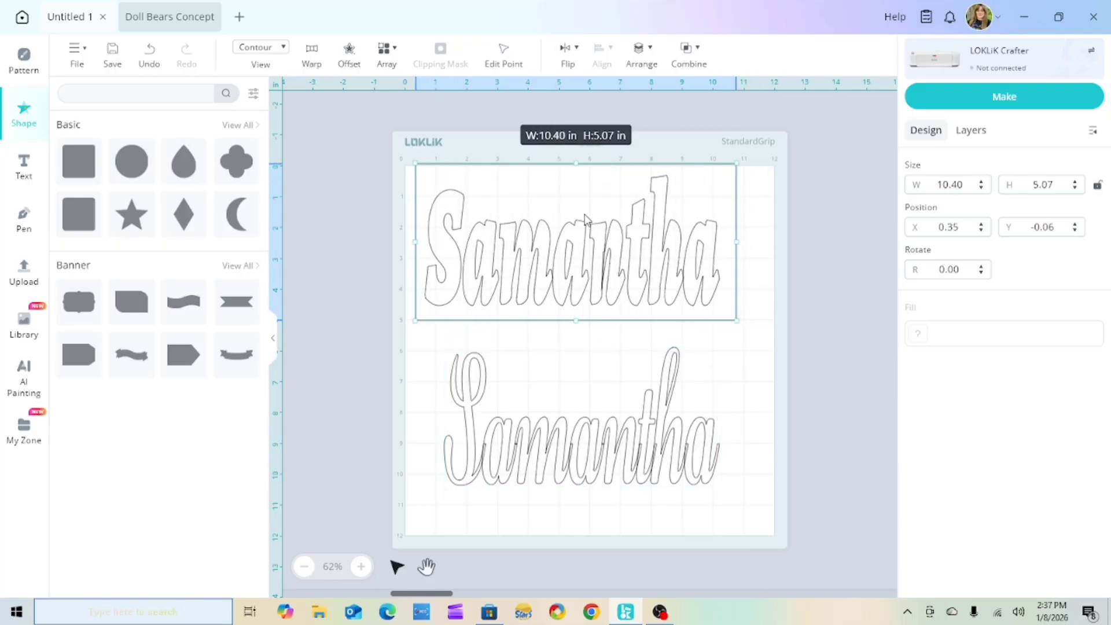
pyautogui.rightClick(586, 215)
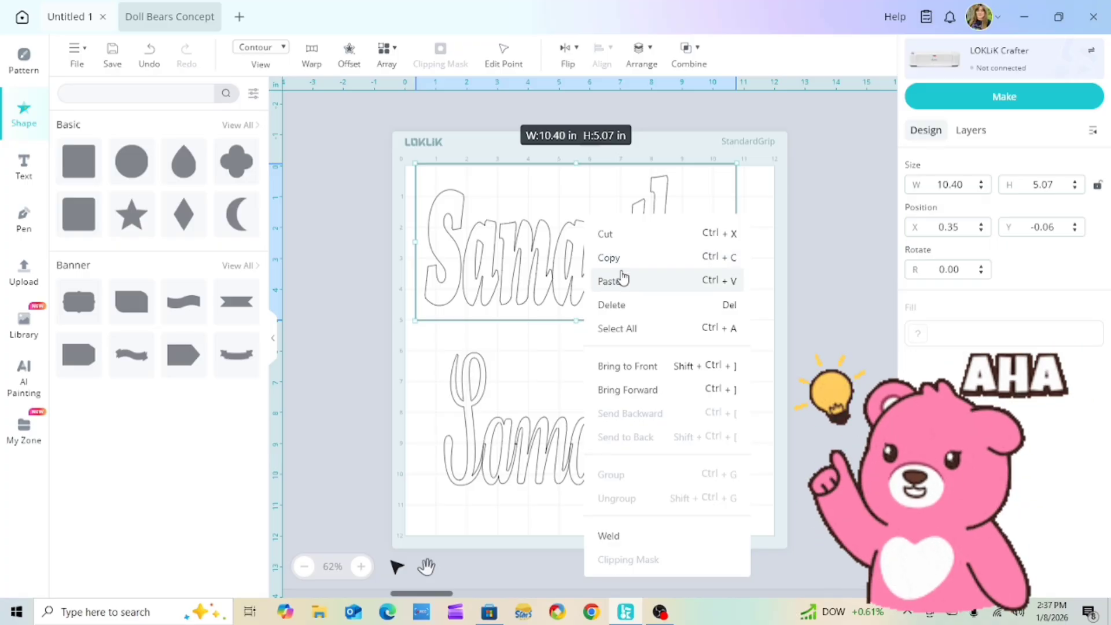
pyautogui.click(624, 318)
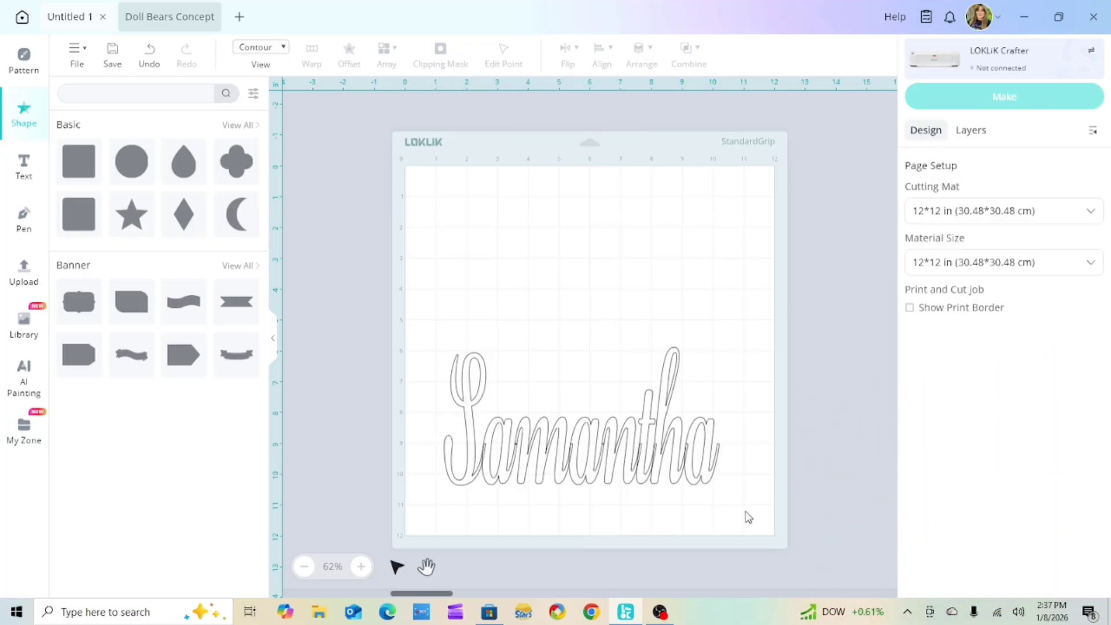
pyautogui.click(572, 441)
pyautogui.moveTo(571, 441); pyautogui.dragTo(569, 330)
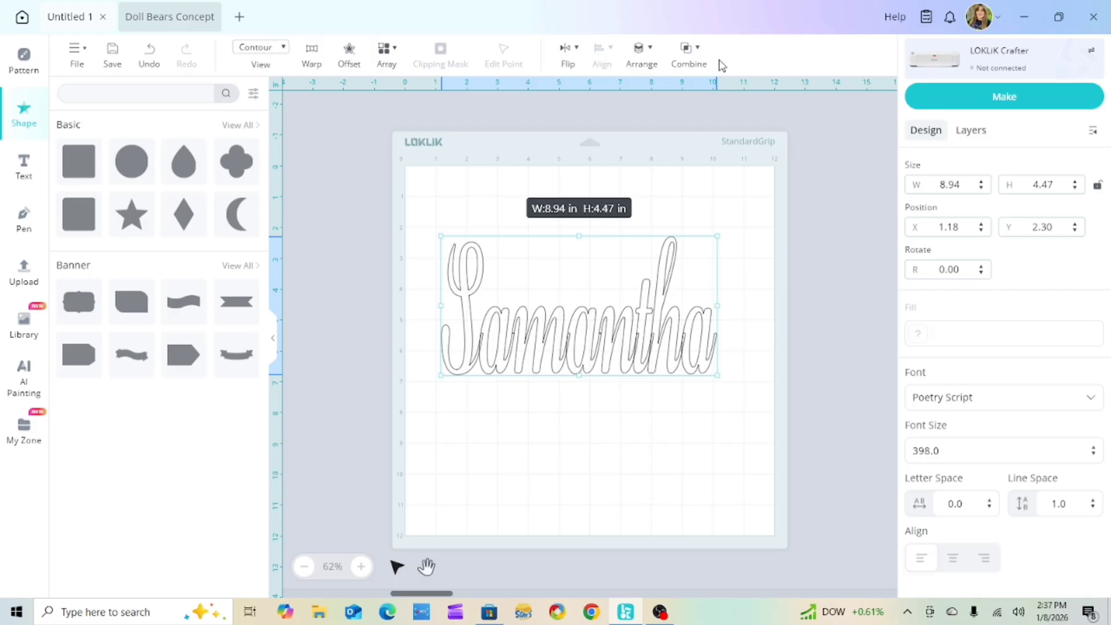
# - Apply Subtract Crossover to the script name and switch the canvas view to Fill
pyautogui.click(694, 51)
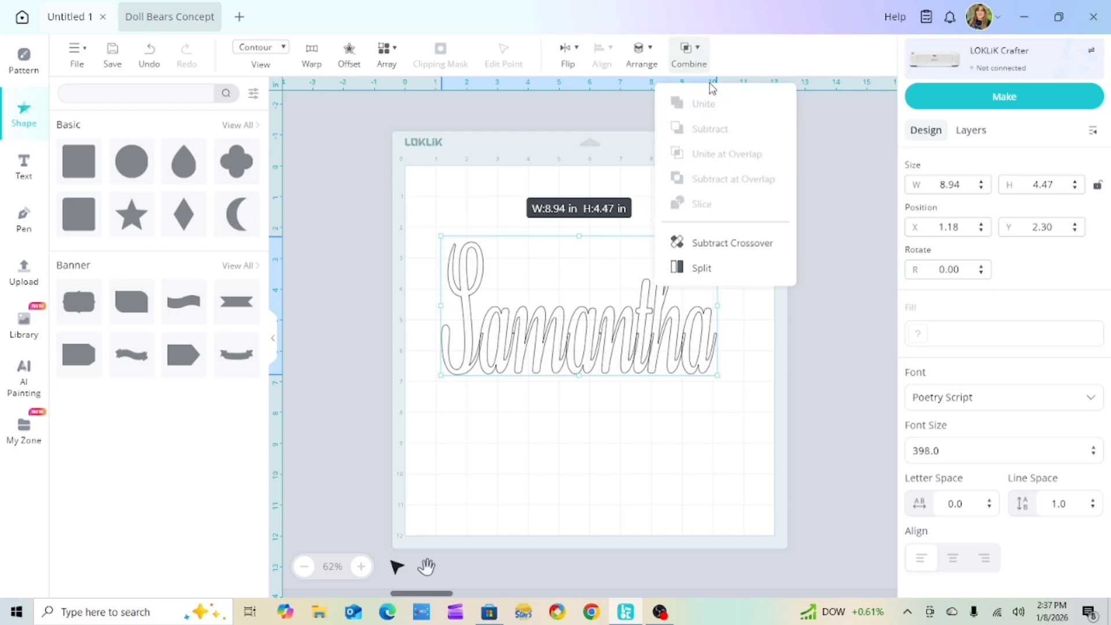
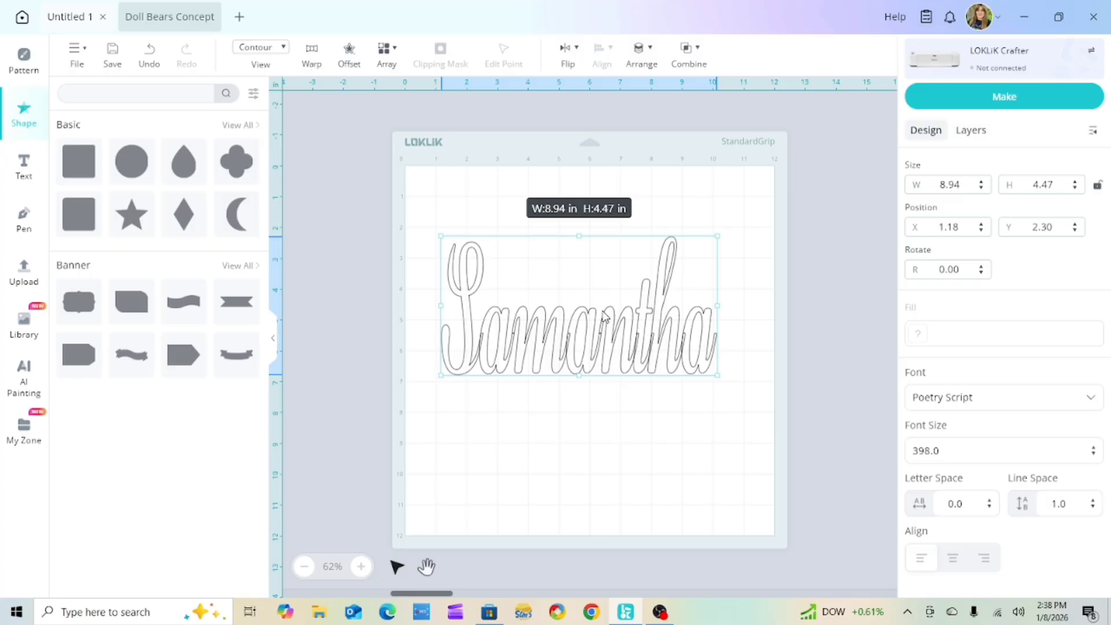
pyautogui.click(688, 50)
pyautogui.click(725, 243)
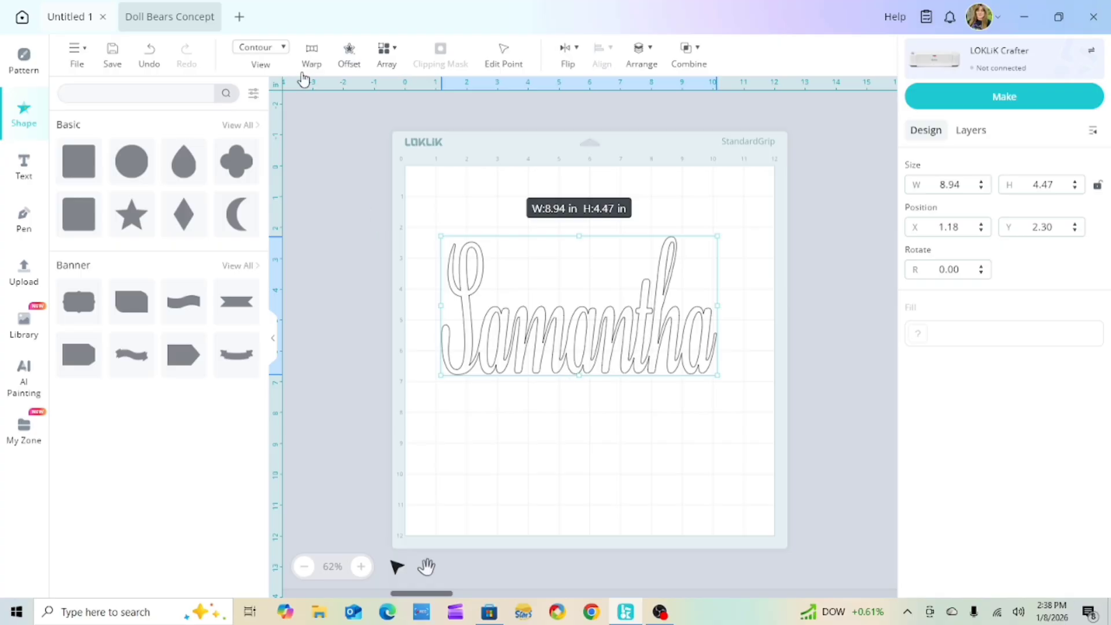
pyautogui.click(280, 48)
pyautogui.click(275, 82)
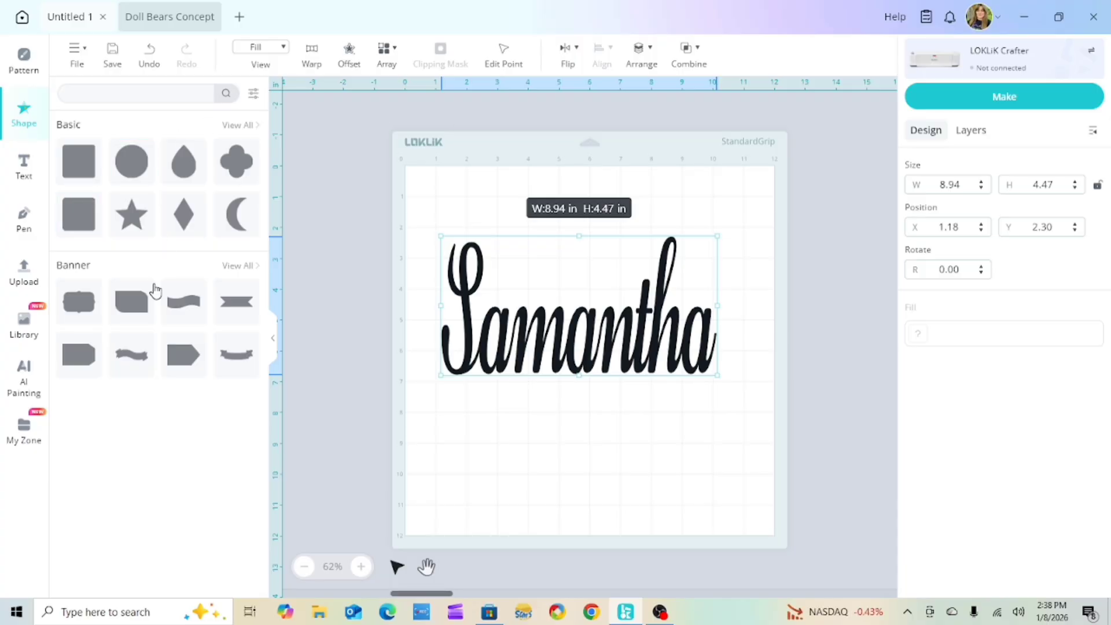
# - Add the banner shape with two rounded opposite corners, size it to about 11.46 by 7.03 in, and fill it with purple 3A075F
pyautogui.moveTo(145, 296); pyautogui.dragTo(422, 194)
pyautogui.moveTo(518, 260); pyautogui.dragTo(757, 404)
pyautogui.click(918, 333)
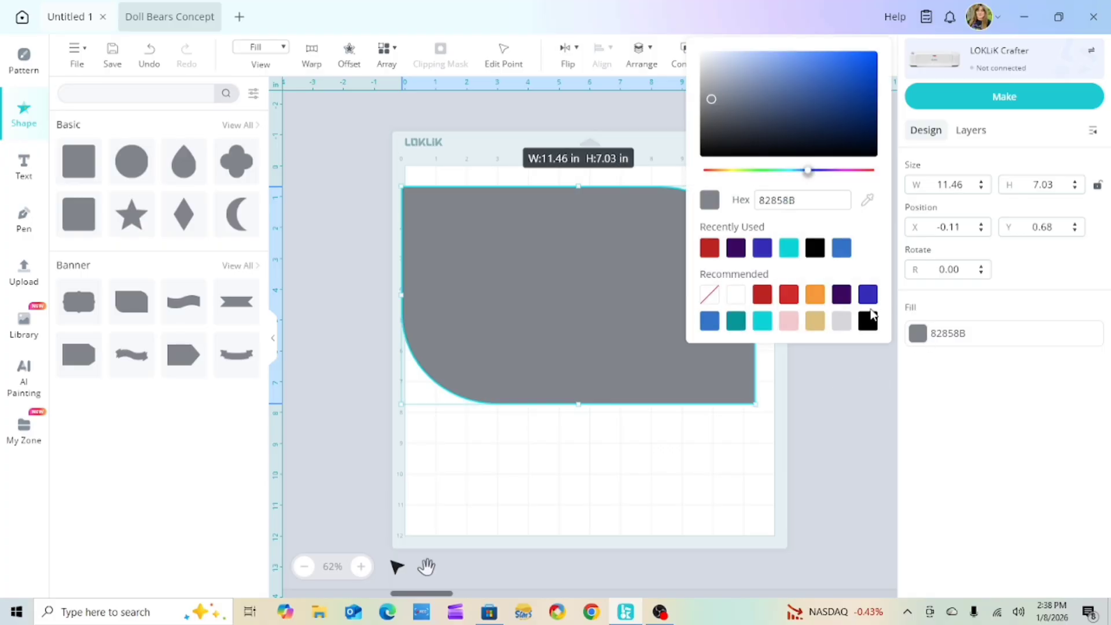
pyautogui.click(842, 296)
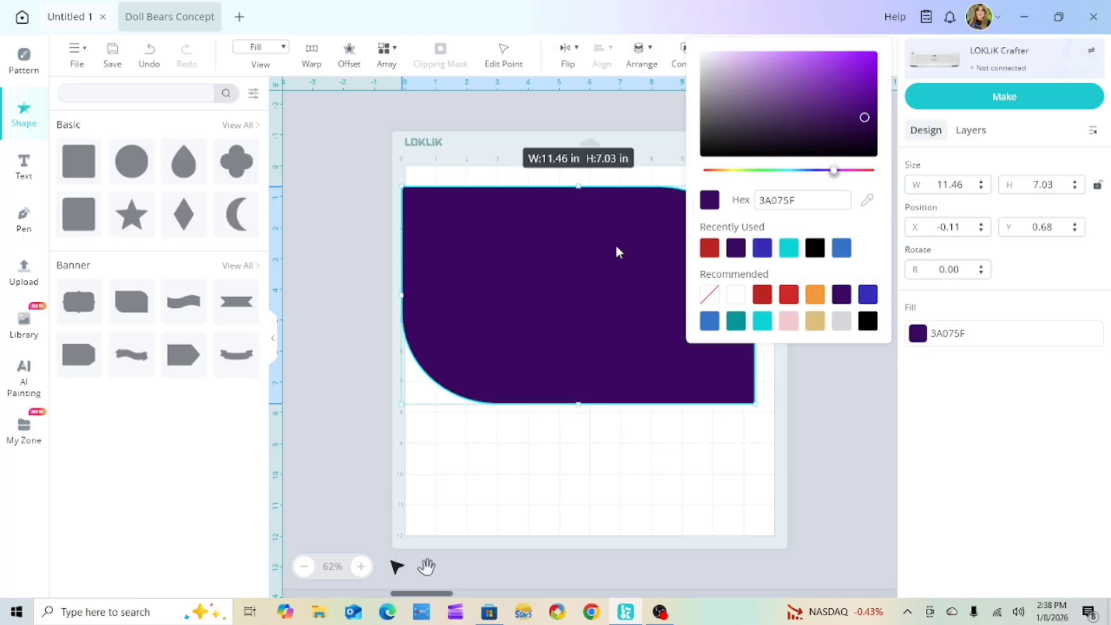
pyautogui.click(736, 489)
# - Send the purple shape backward behind the script name and move it to about X -0.22, Y 1.00 in
pyautogui.click(643, 58)
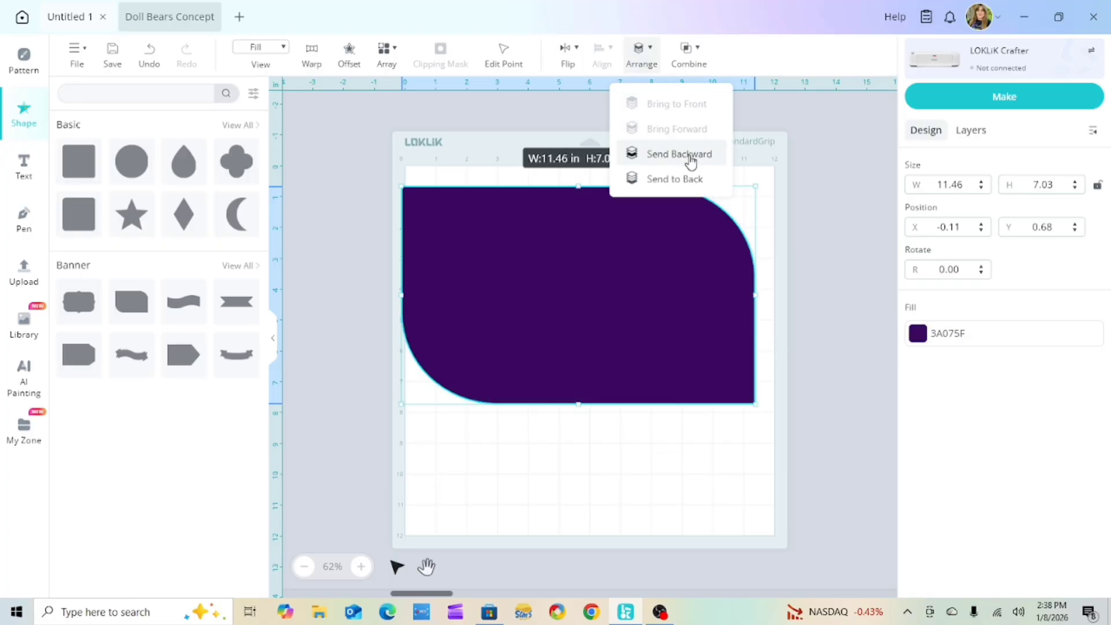
pyautogui.click(678, 152)
pyautogui.moveTo(628, 369)
pyautogui.mouseDown()
pyautogui.moveTo(634, 345)
pyautogui.moveTo(625, 368)
pyautogui.mouseUp()
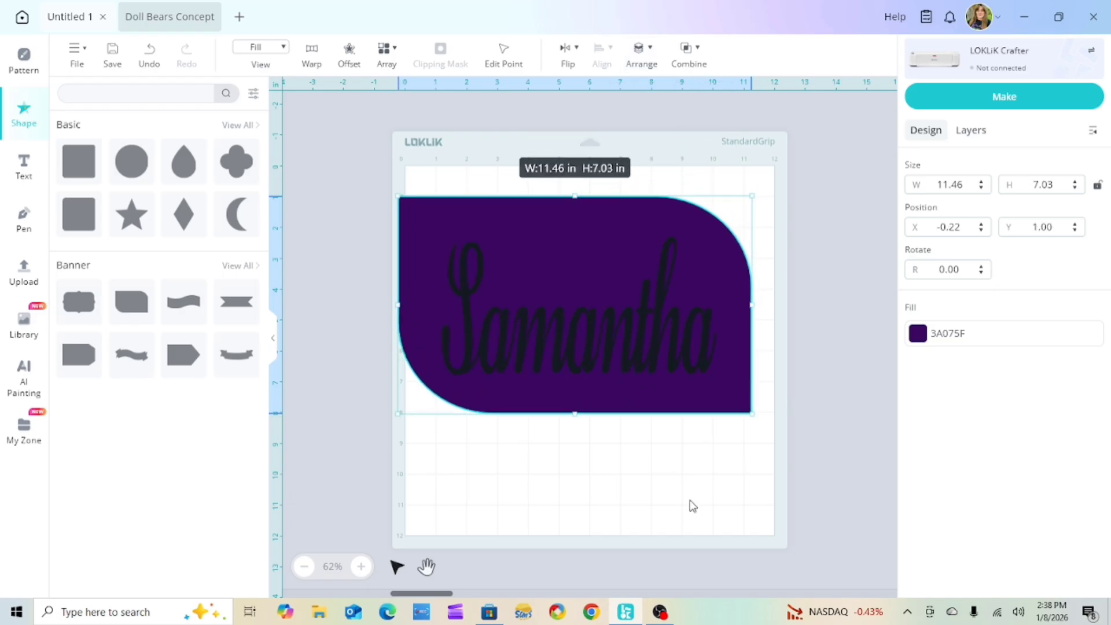
# - Select the script name and purple shape together and center them on each other horizontally and vertically
pyautogui.moveTo(769, 474); pyautogui.dragTo(392, 230)
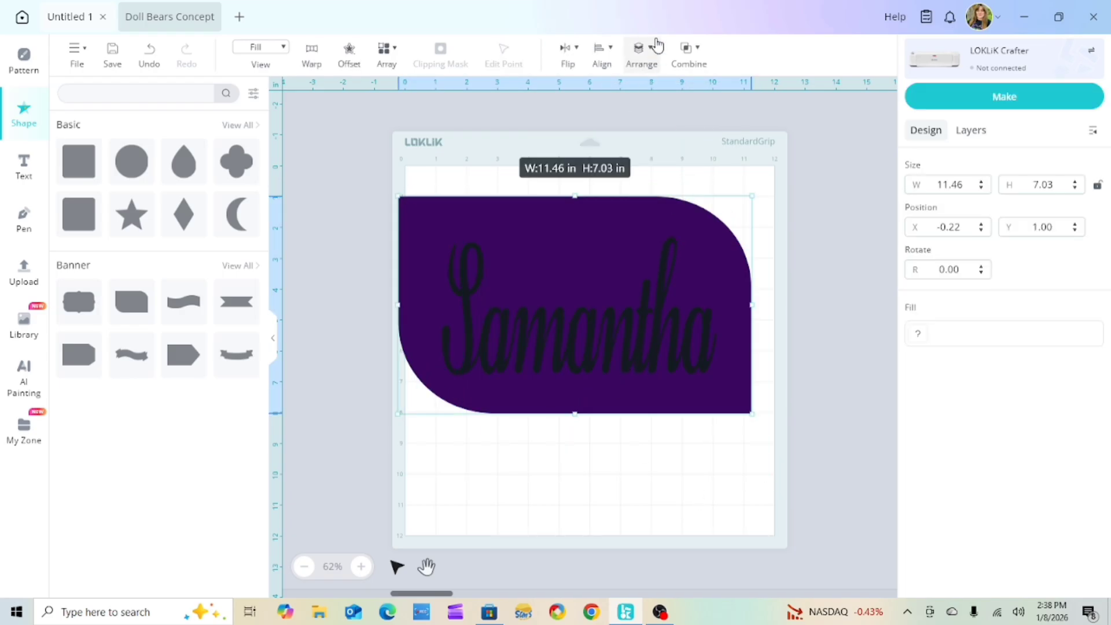
pyautogui.click(602, 52)
pyautogui.click(648, 202)
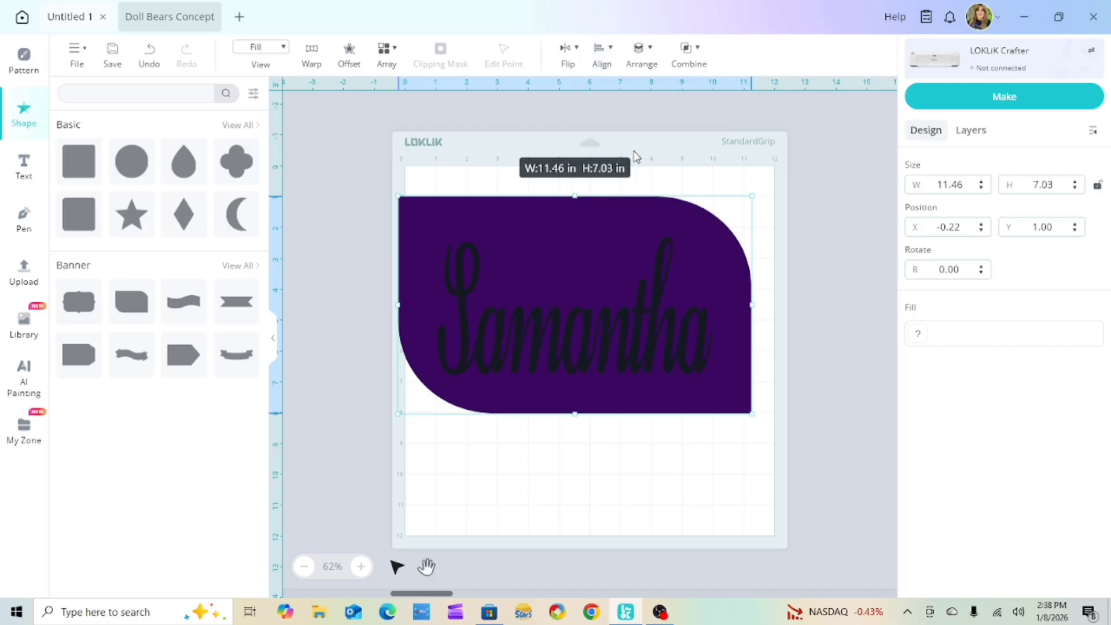
pyautogui.click(602, 55)
pyautogui.click(640, 229)
# - Subtract the script name from the purple shape, and undo the subtraction
pyautogui.click(701, 62)
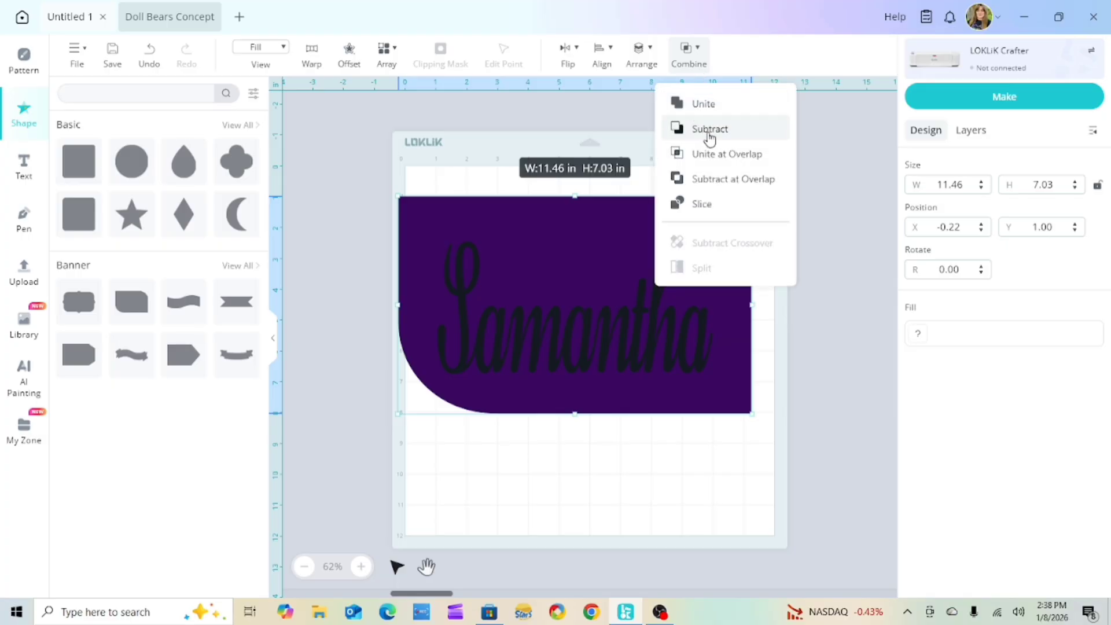
pyautogui.click(710, 130)
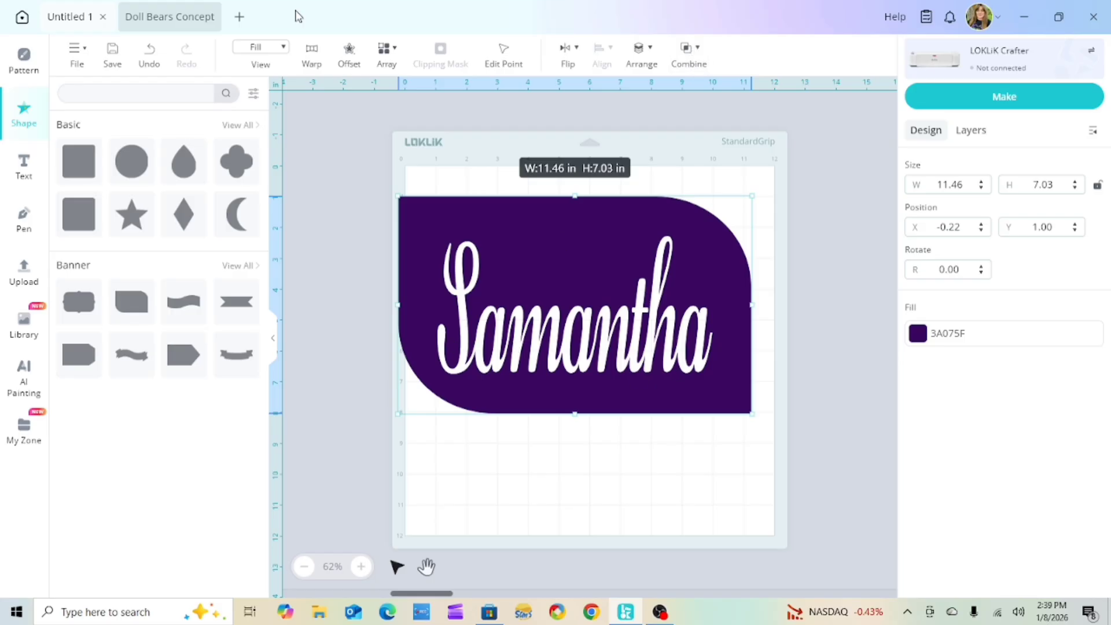
pyautogui.click(157, 53)
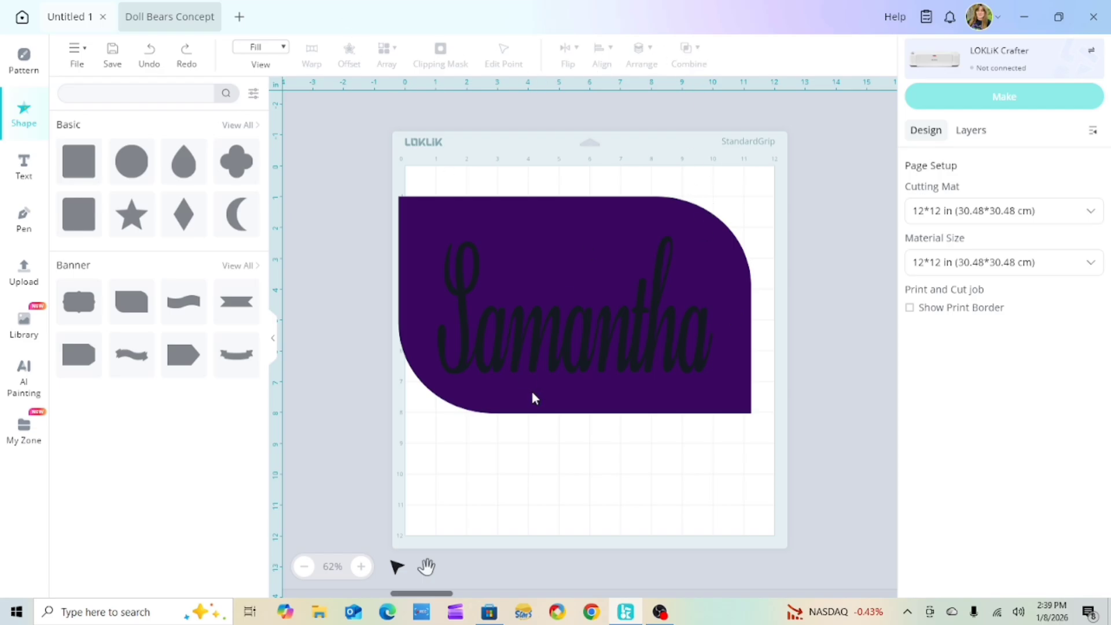
# - Undo the recent alignment, move and layering changes, and redo sending the purple shape behind the script name
pyautogui.click(564, 358)
pyautogui.click(687, 52)
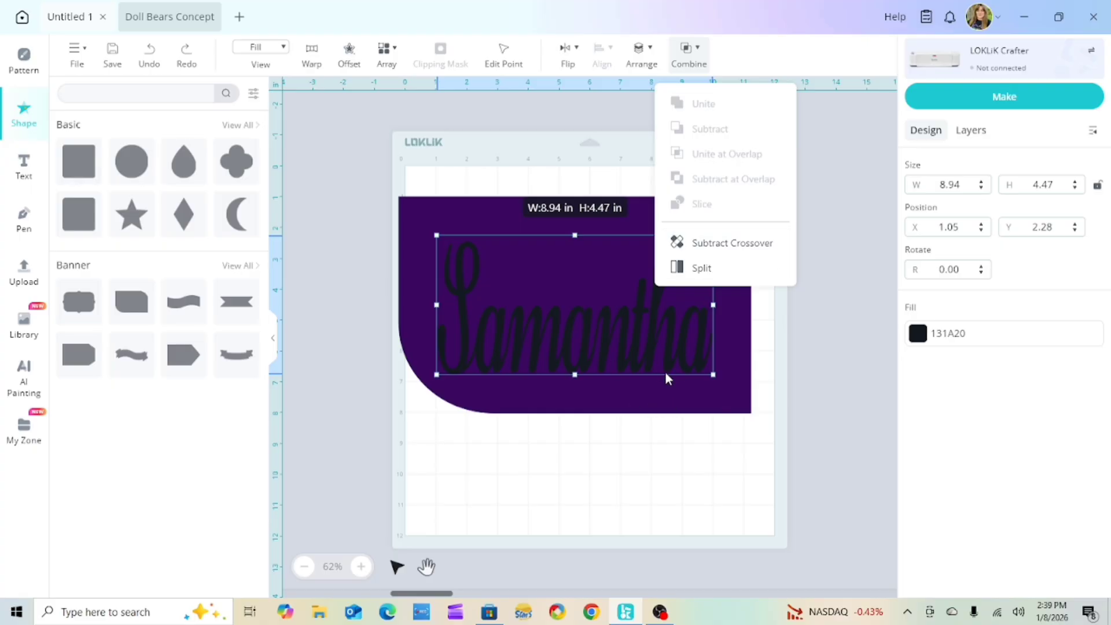
pyautogui.click(150, 52)
pyautogui.click(154, 56)
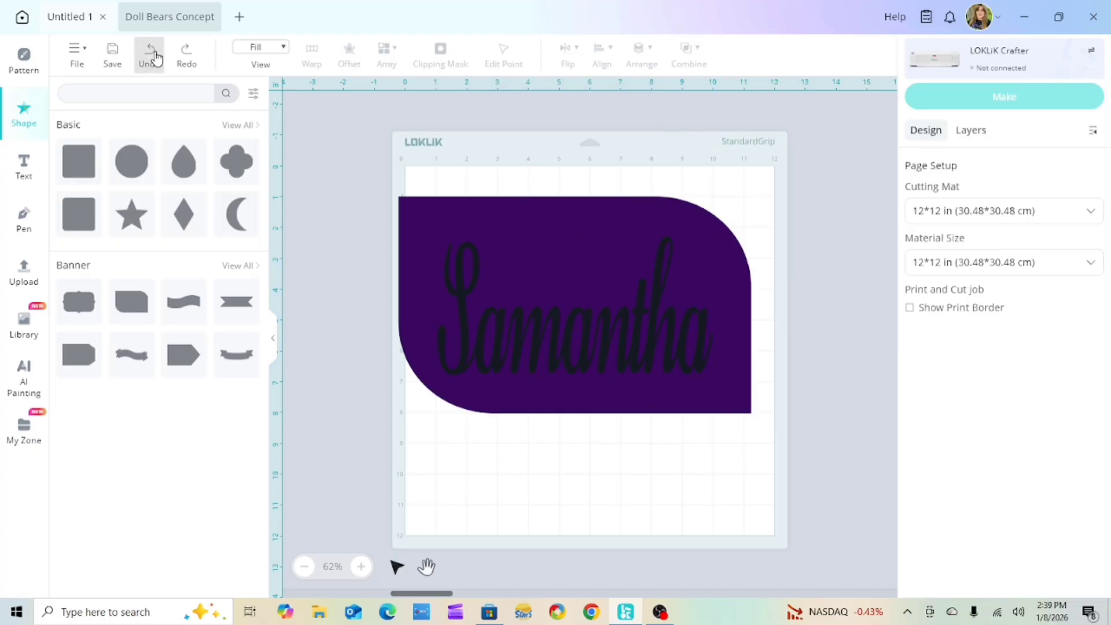
pyautogui.click(156, 56)
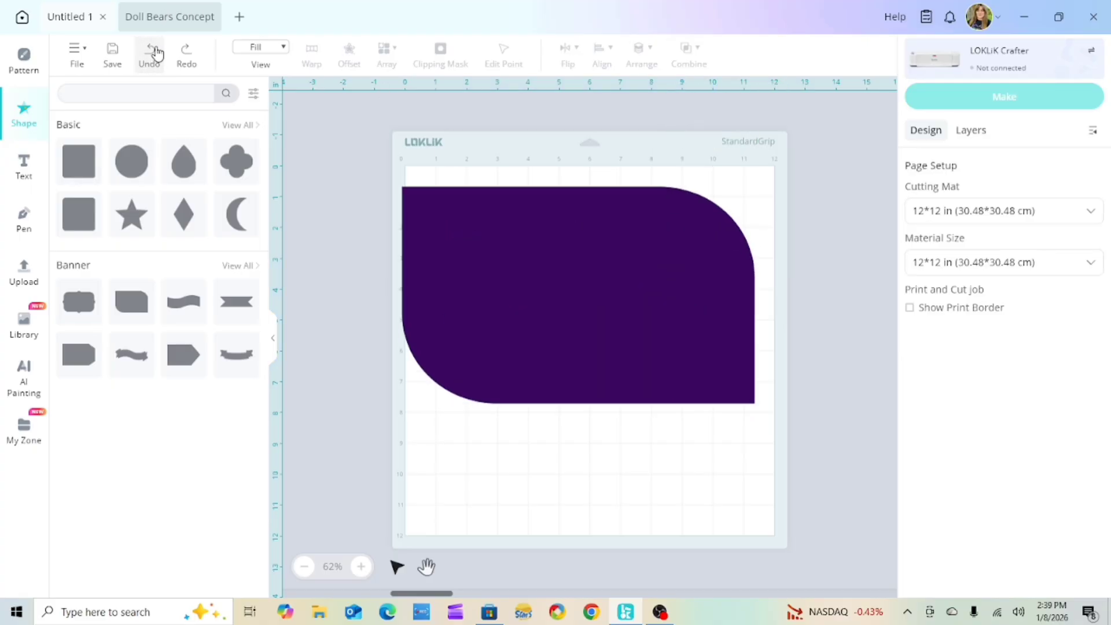
pyautogui.click(162, 53)
pyautogui.click(186, 55)
pyautogui.click(185, 55)
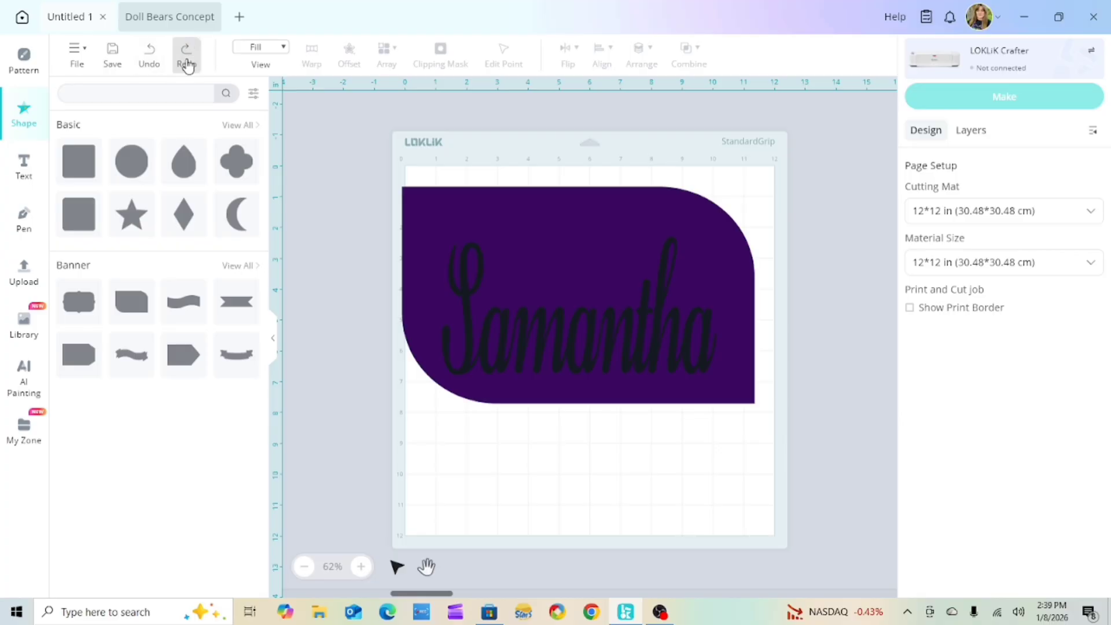
# - Move the name text below the purple shape while working in Contour view, and return the display to Fill
pyautogui.click(569, 340)
pyautogui.moveTo(570, 340); pyautogui.dragTo(569, 330)
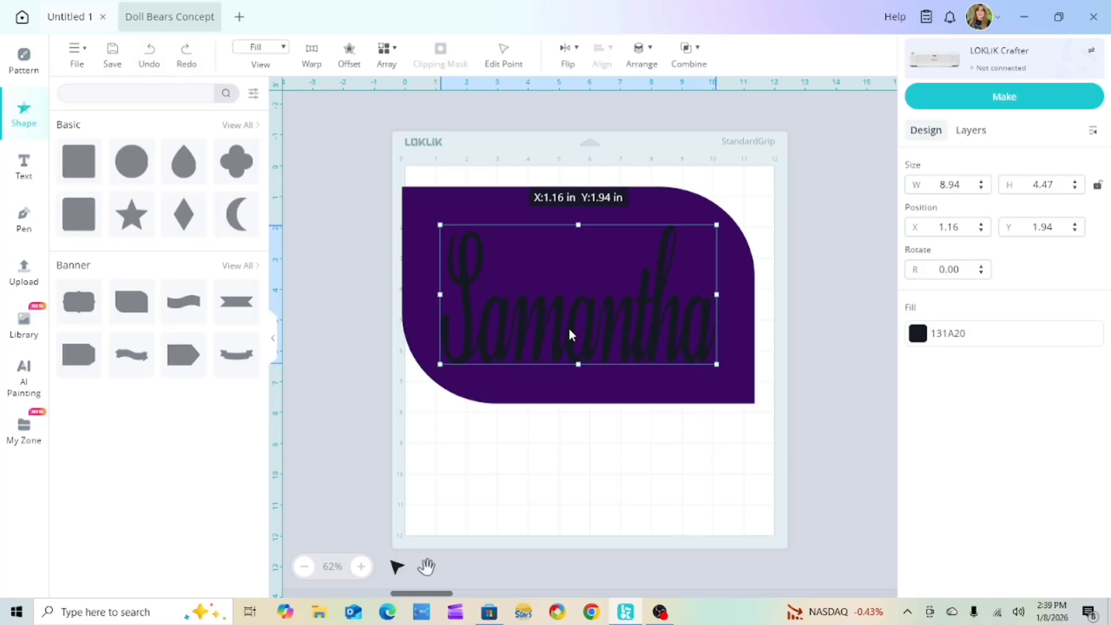
pyautogui.click(281, 50)
pyautogui.click(266, 102)
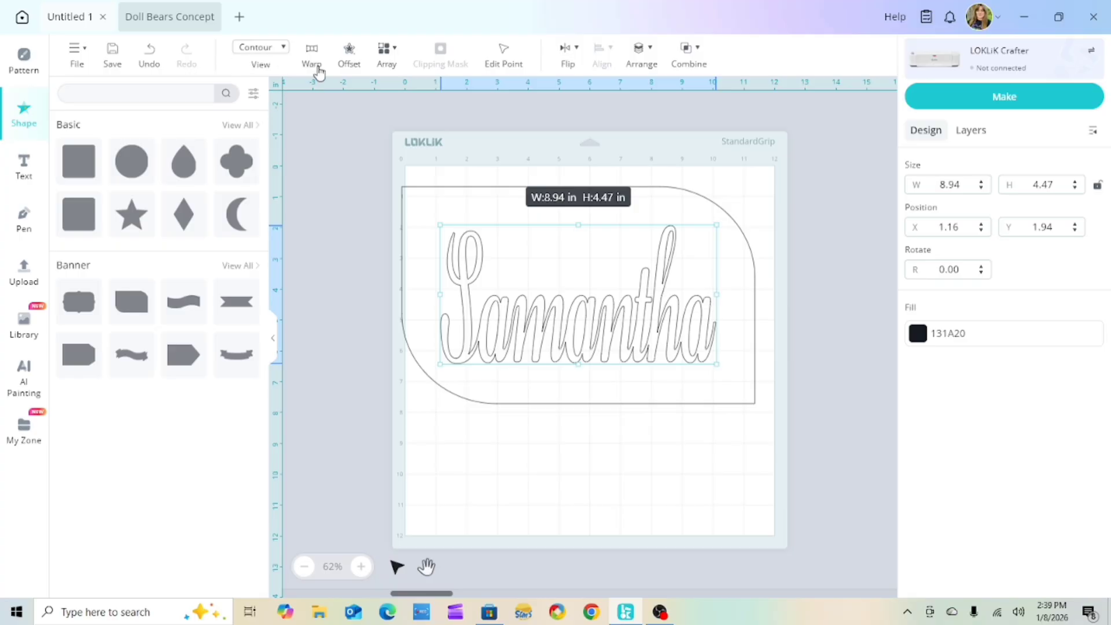
pyautogui.moveTo(530, 336); pyautogui.dragTo(552, 521)
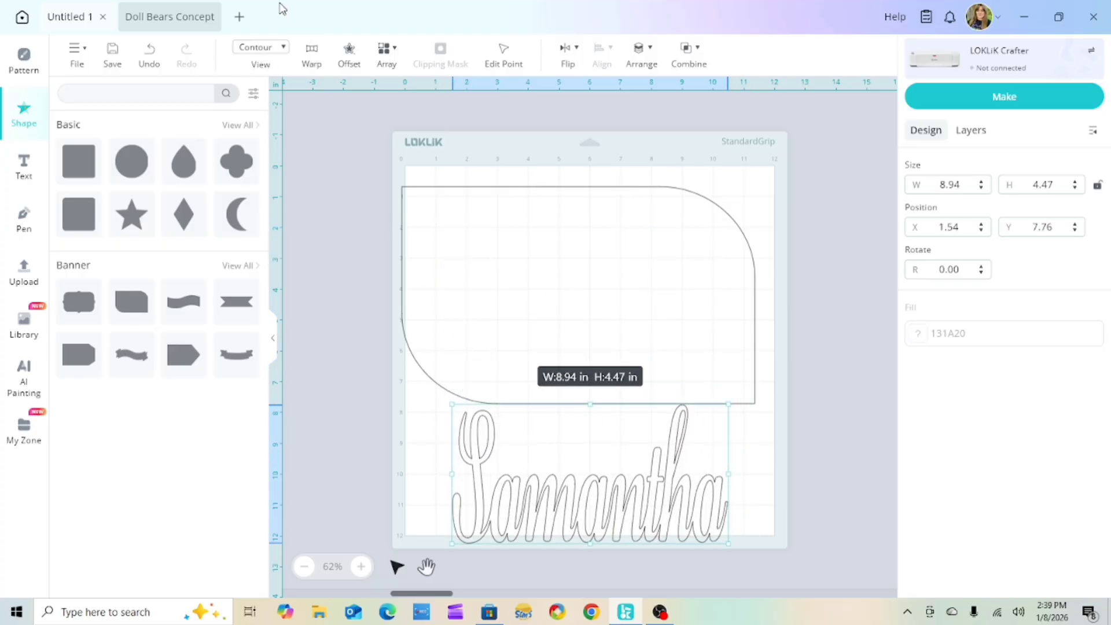
pyautogui.click(262, 47)
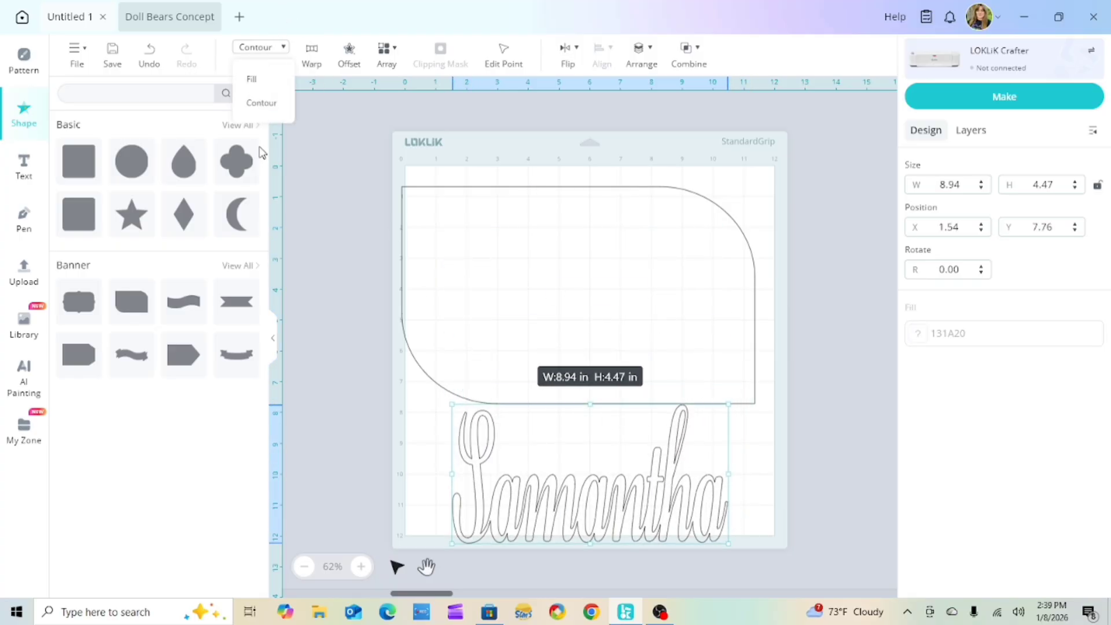
pyautogui.click(258, 82)
# - Add a text object enlarged to about 5.89 by 2.48 in on the purple shape, containing the same name as the text below
pyautogui.click(43, 172)
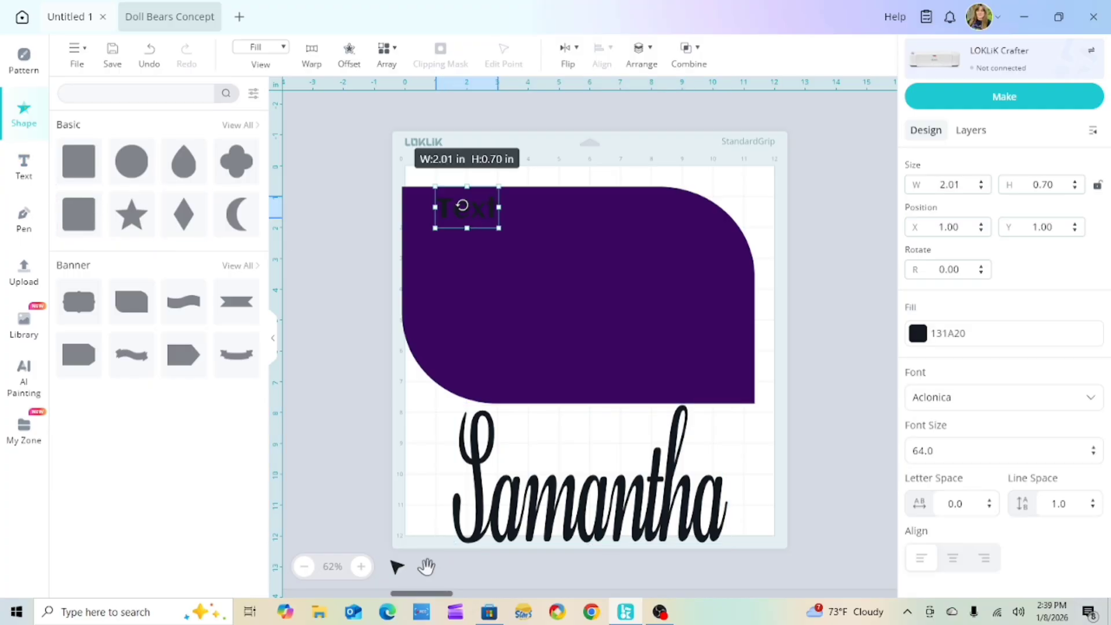
pyautogui.moveTo(461, 203); pyautogui.dragTo(679, 339)
pyautogui.doubleClick(609, 316)
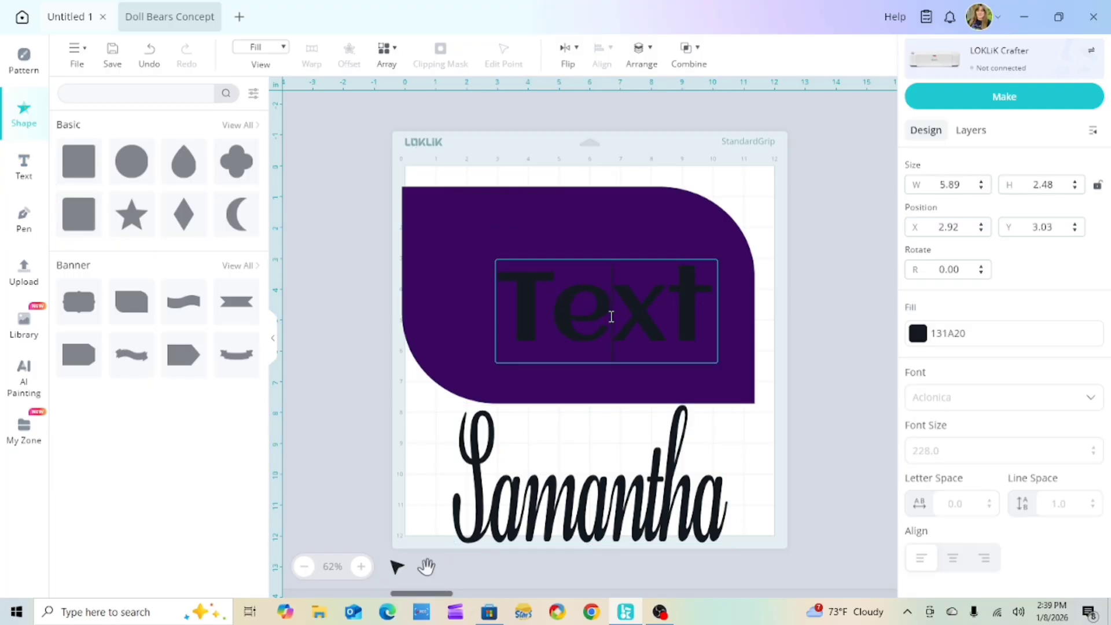
pyautogui.doubleClick(614, 317)
pyautogui.write('Samatn')
pyautogui.press('BackSpace')
pyautogui.press('BackSpace')
pyautogui.press('BackSpace')
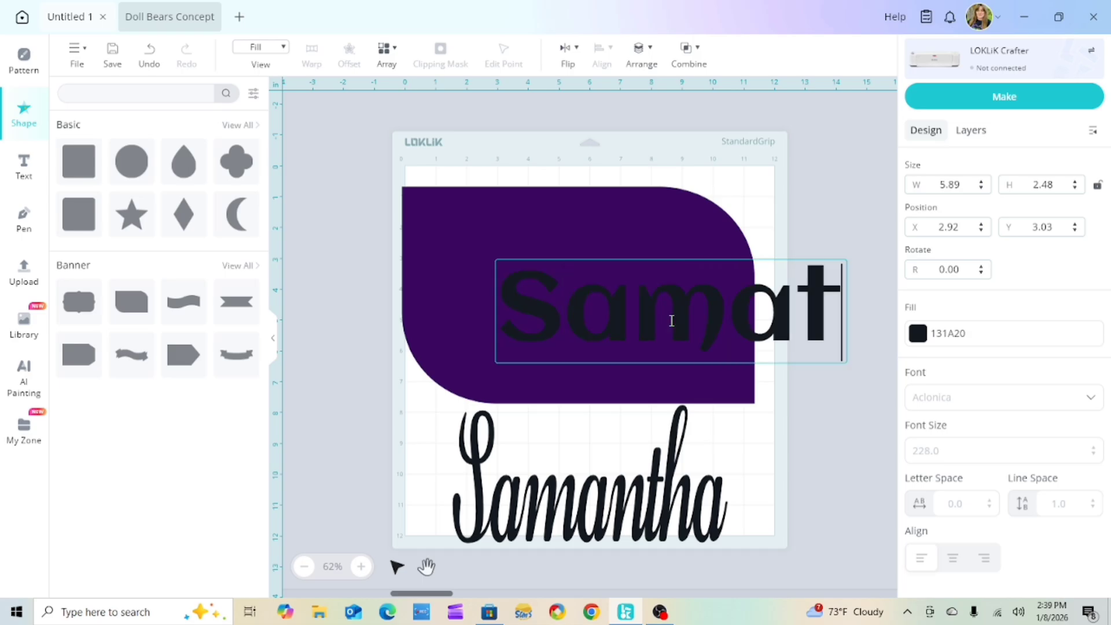
pyautogui.write('antha')
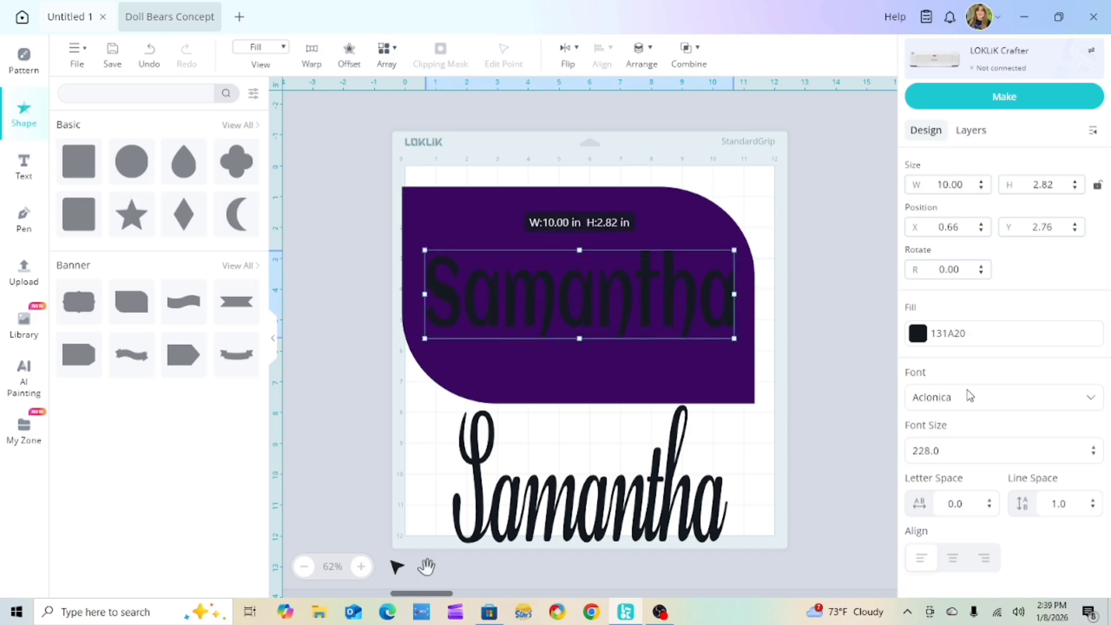
# - Set the new name's font to Poetry Script and widen it to about 9.97 in across the purple shape
pyautogui.click(971, 397)
pyautogui.scroll(-4, 696, 427)
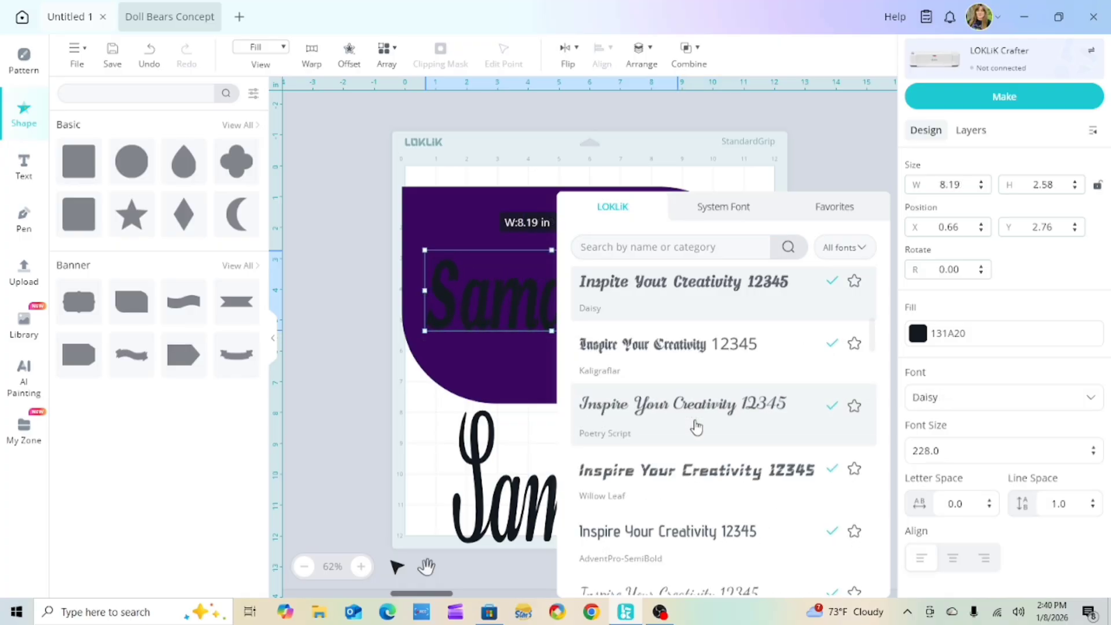
pyautogui.click(690, 284)
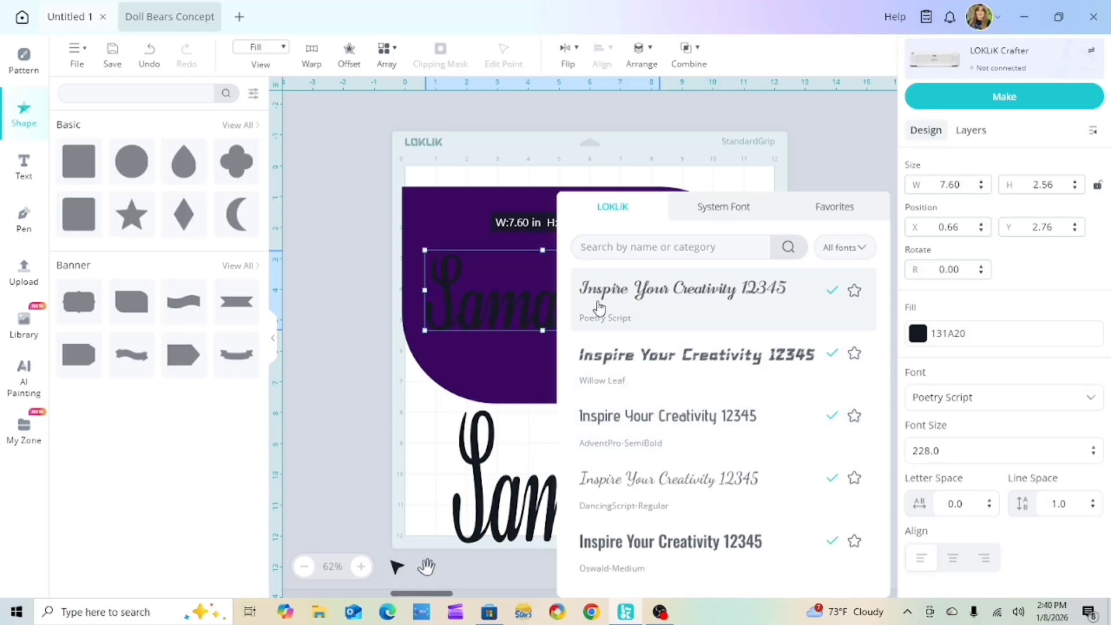
pyautogui.click(356, 413)
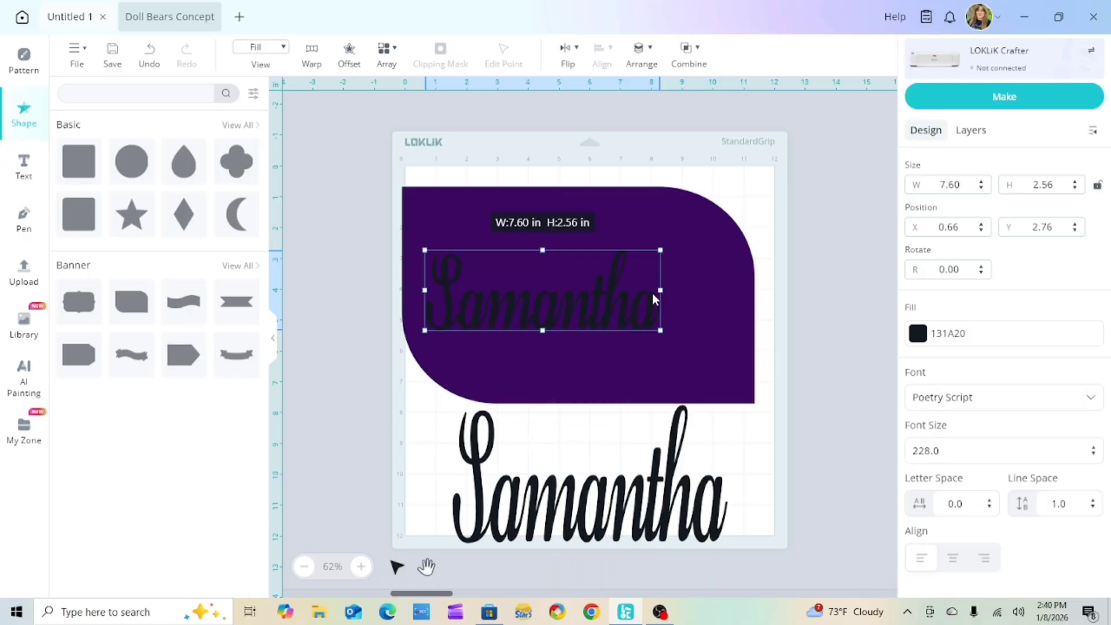
pyautogui.moveTo(664, 290); pyautogui.dragTo(735, 290)
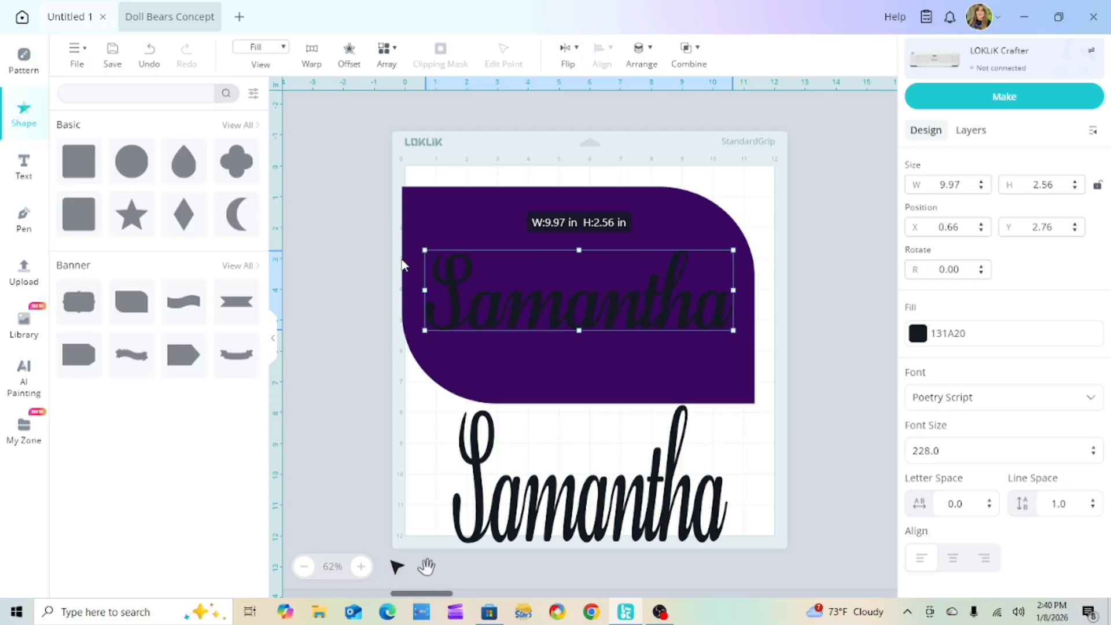
# - Try to subtract the untreated name text from the purple shape, and undo the operation
pyautogui.click(381, 216)
pyautogui.moveTo(387, 152); pyautogui.dragTo(753, 382)
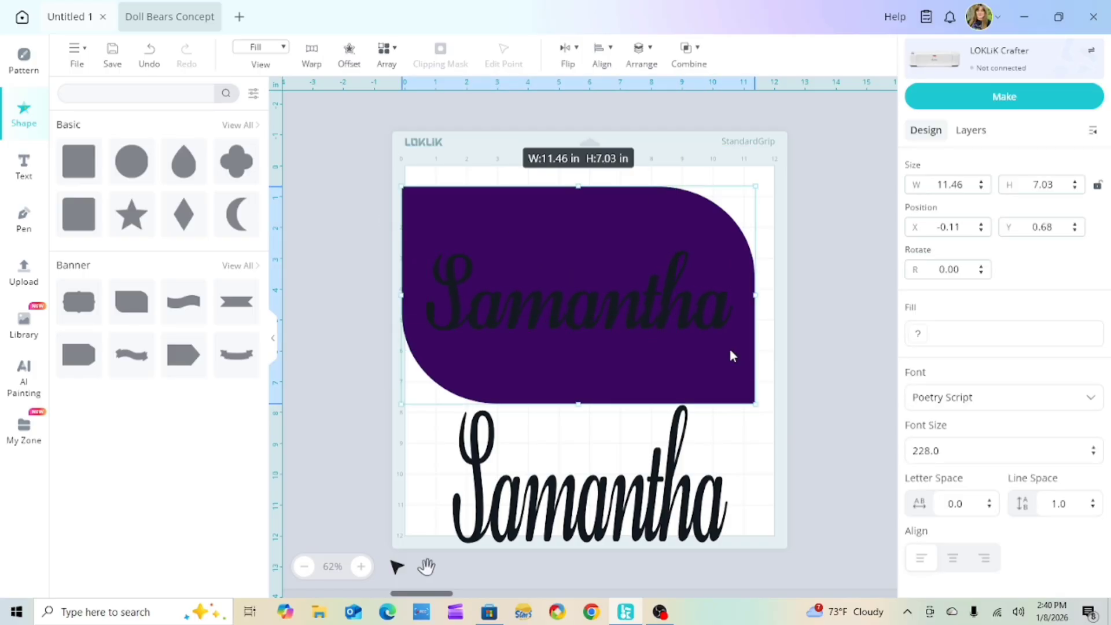
pyautogui.click(689, 51)
pyautogui.click(714, 125)
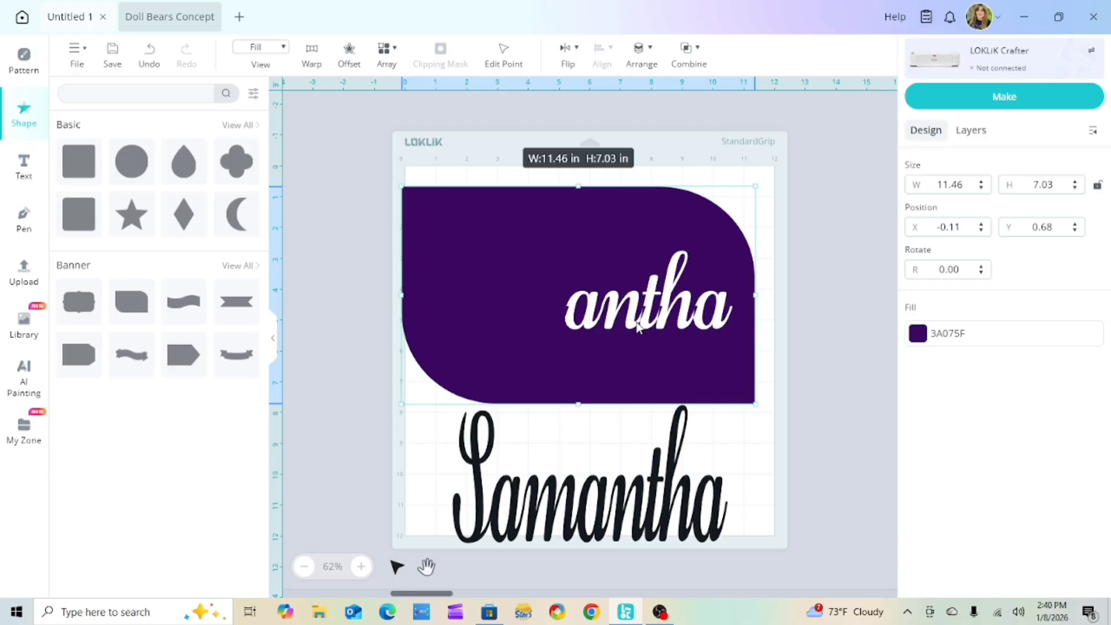
pyautogui.click(150, 55)
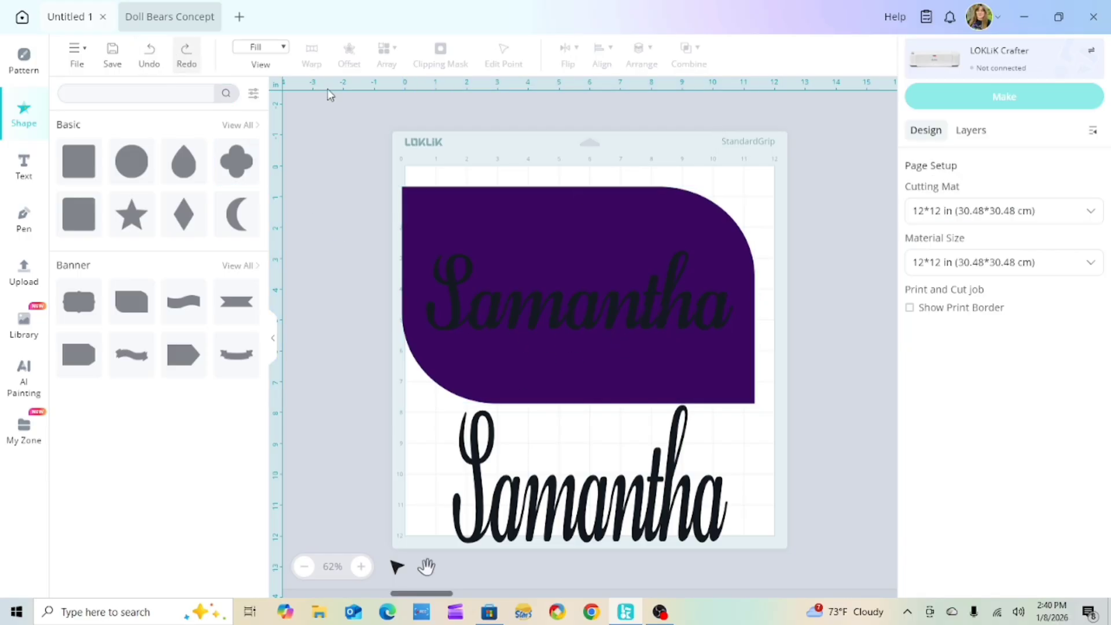
# - Apply Subtract Crossover to the name on the purple shape to merge its overlapping letters
pyautogui.click(557, 326)
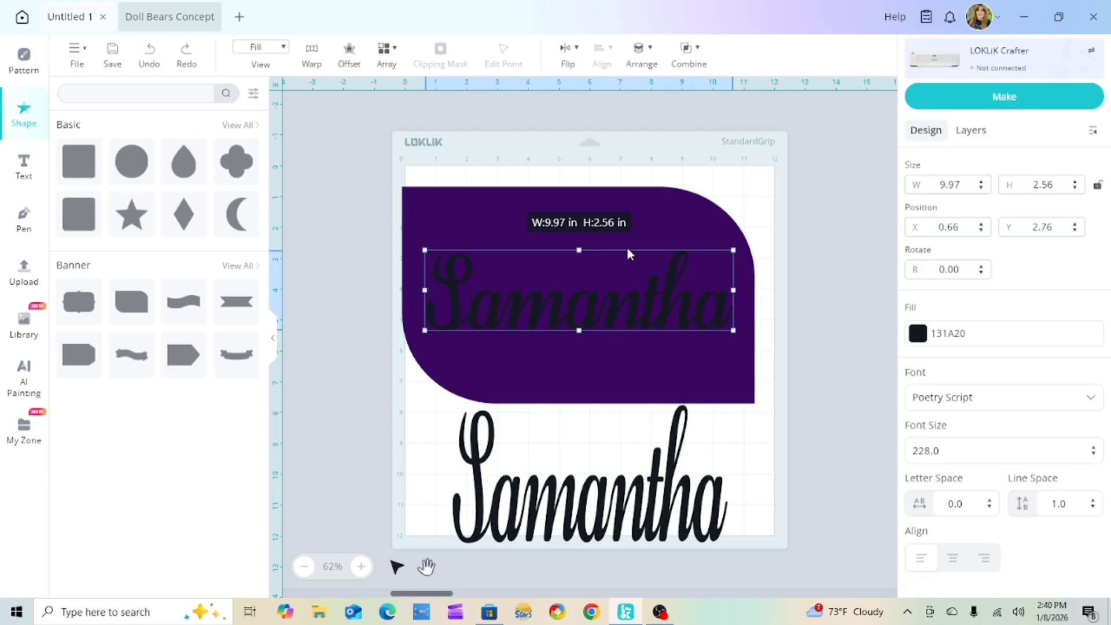
pyautogui.click(695, 52)
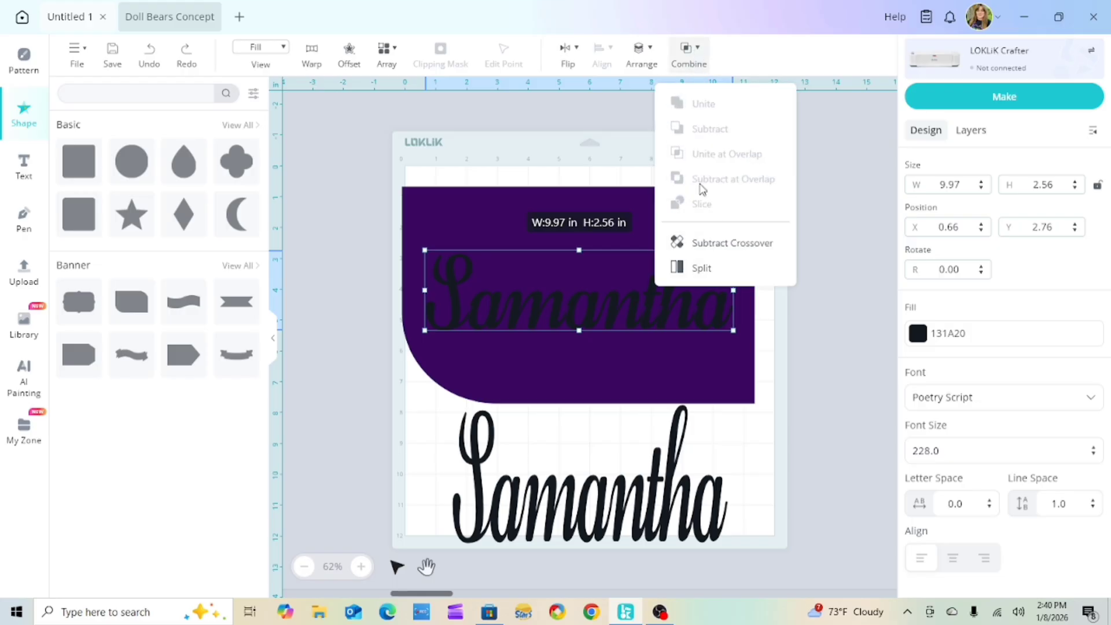
pyautogui.click(727, 244)
# - Subtract the merged name from the purple shape, and undo the subtraction
pyautogui.moveTo(375, 186); pyautogui.dragTo(762, 331)
pyautogui.click(695, 50)
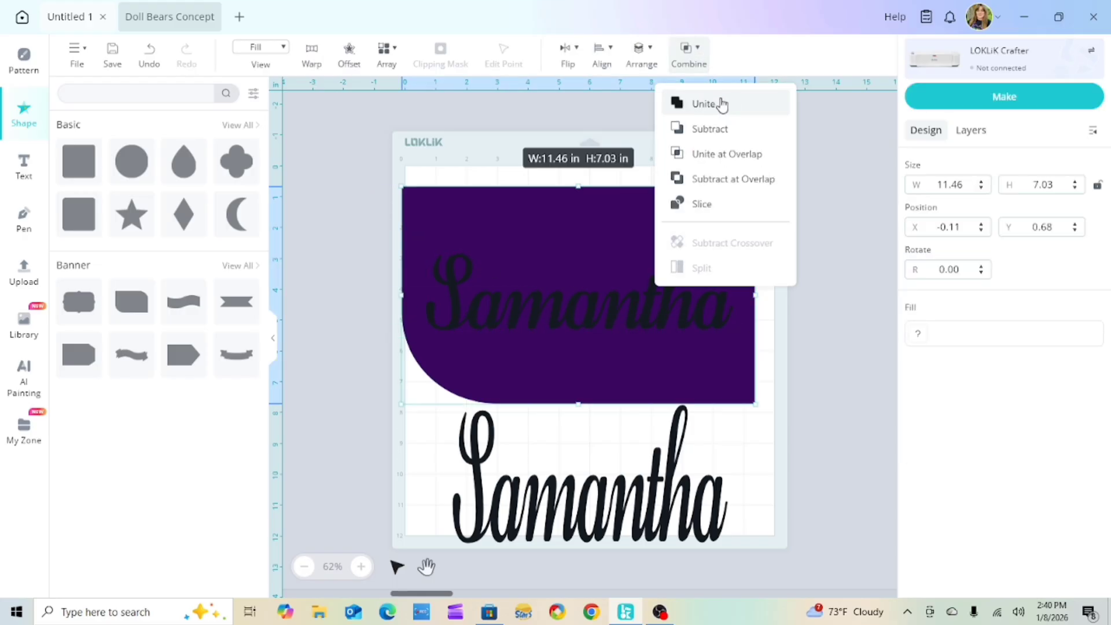
pyautogui.click(709, 129)
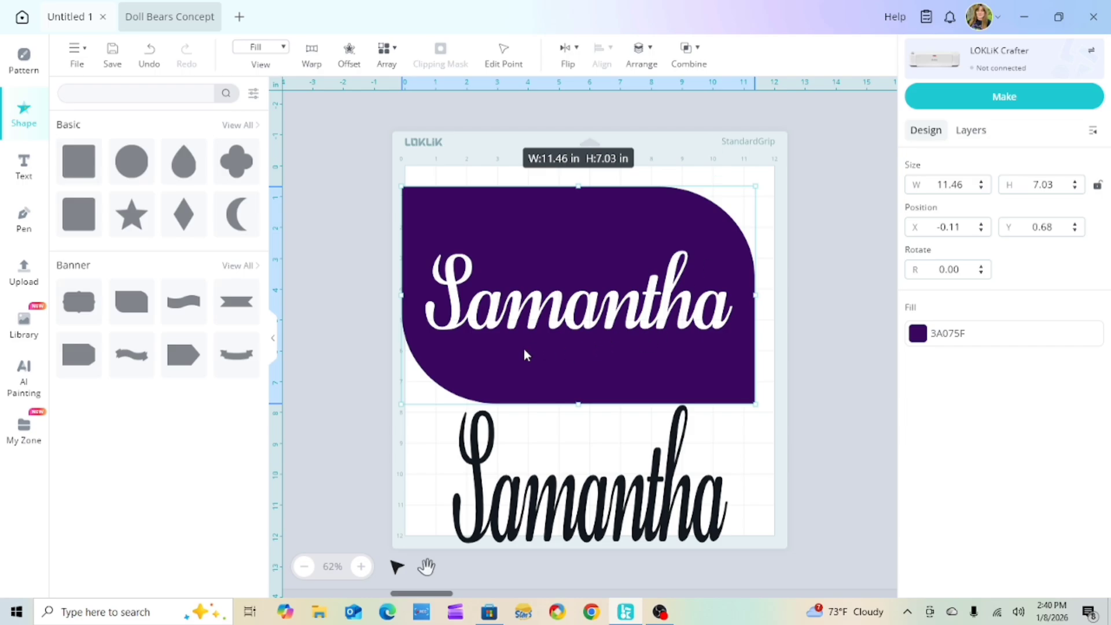
pyautogui.click(150, 61)
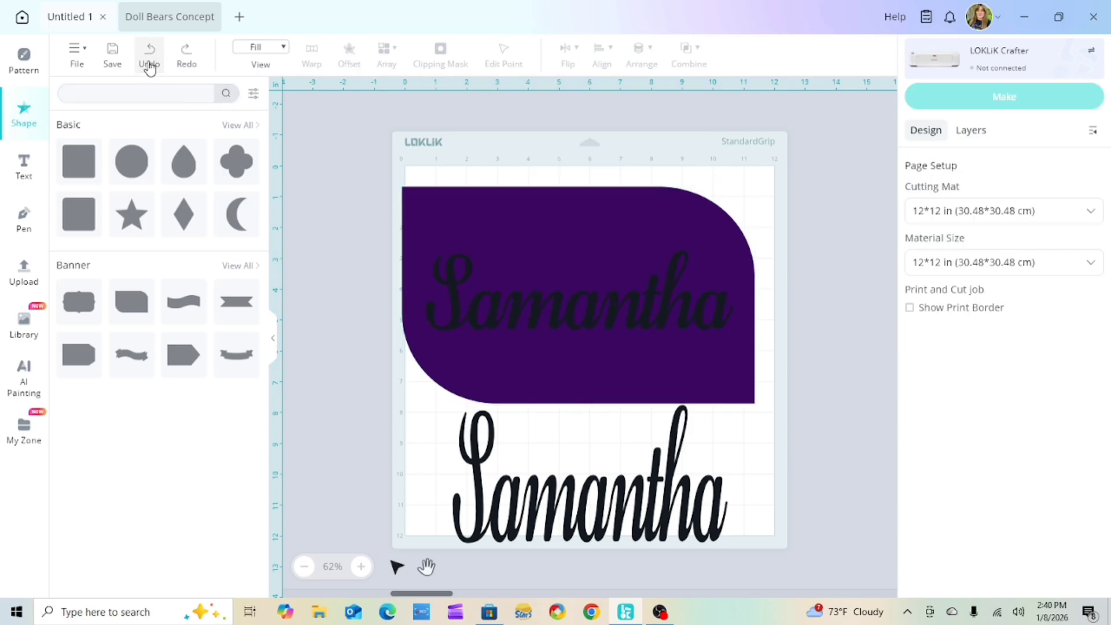
# - Try slicing the purple shape with the name and moving the cut name piece down
pyautogui.moveTo(408, 152); pyautogui.dragTo(721, 377)
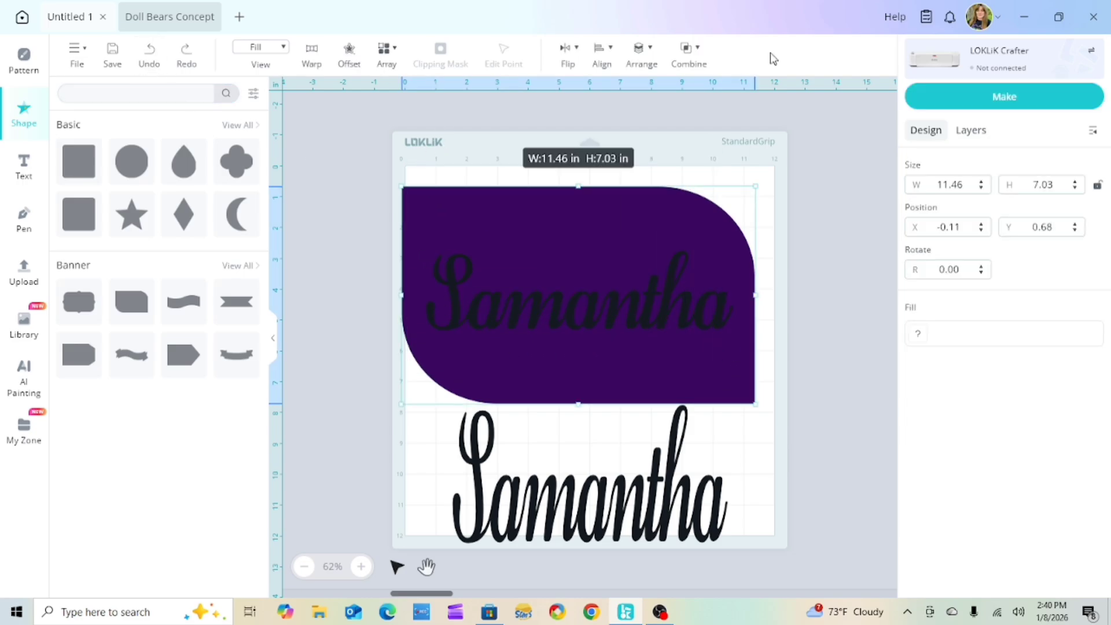
pyautogui.click(689, 61)
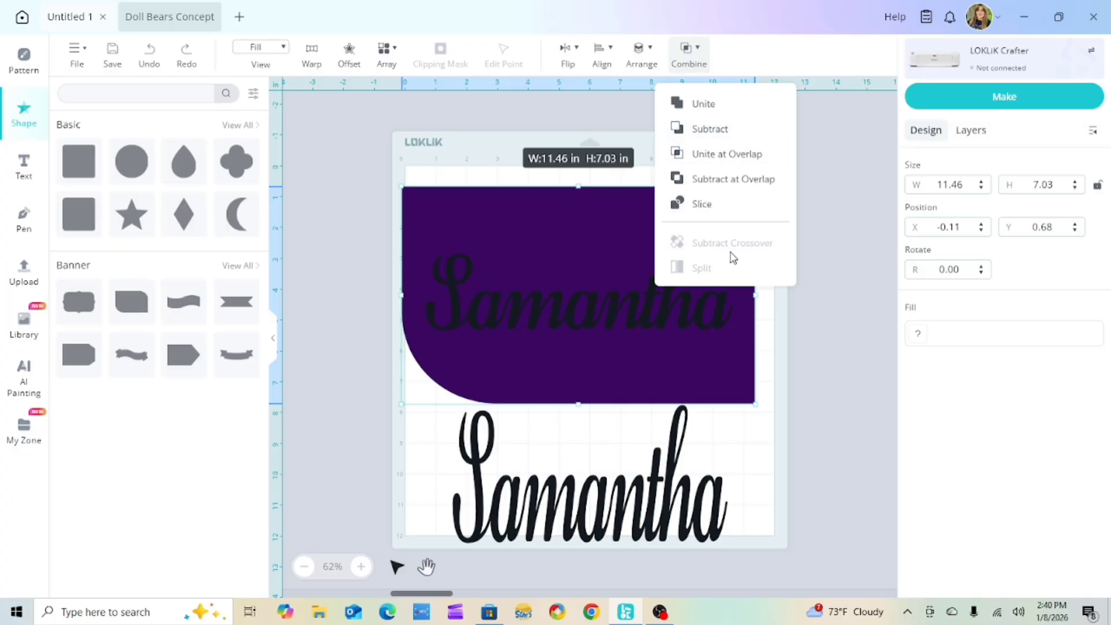
pyautogui.click(695, 204)
pyautogui.moveTo(675, 319); pyautogui.dragTo(654, 478)
pyautogui.click(756, 342)
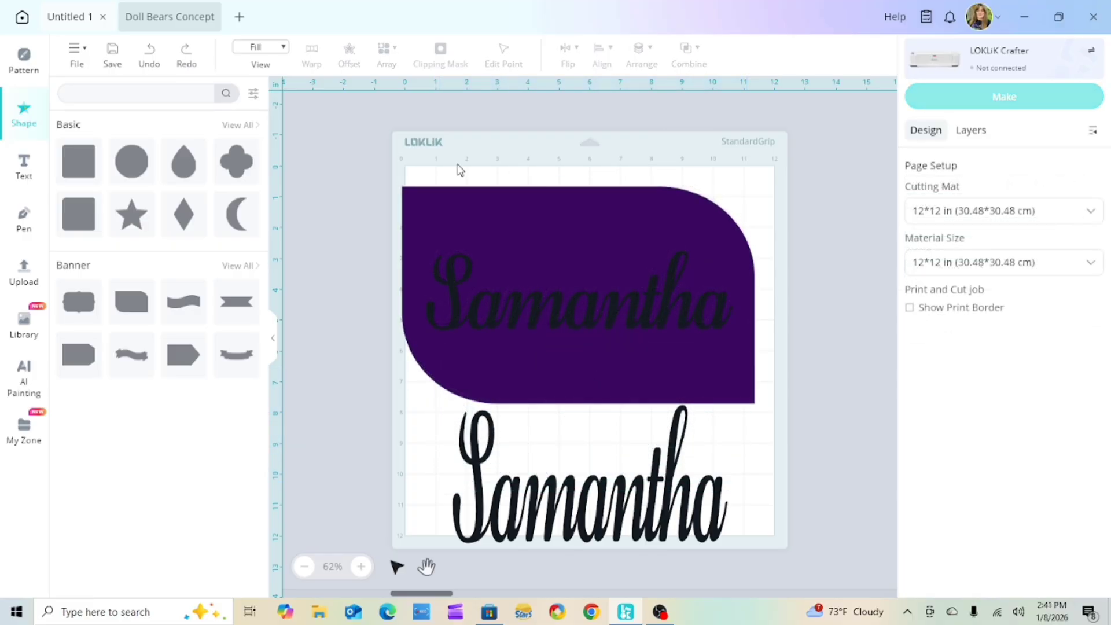
# - Apply Unite at Overlap to the purple shape and the name on it, and undo the operation
pyautogui.moveTo(457, 169); pyautogui.dragTo(758, 403)
pyautogui.click(708, 55)
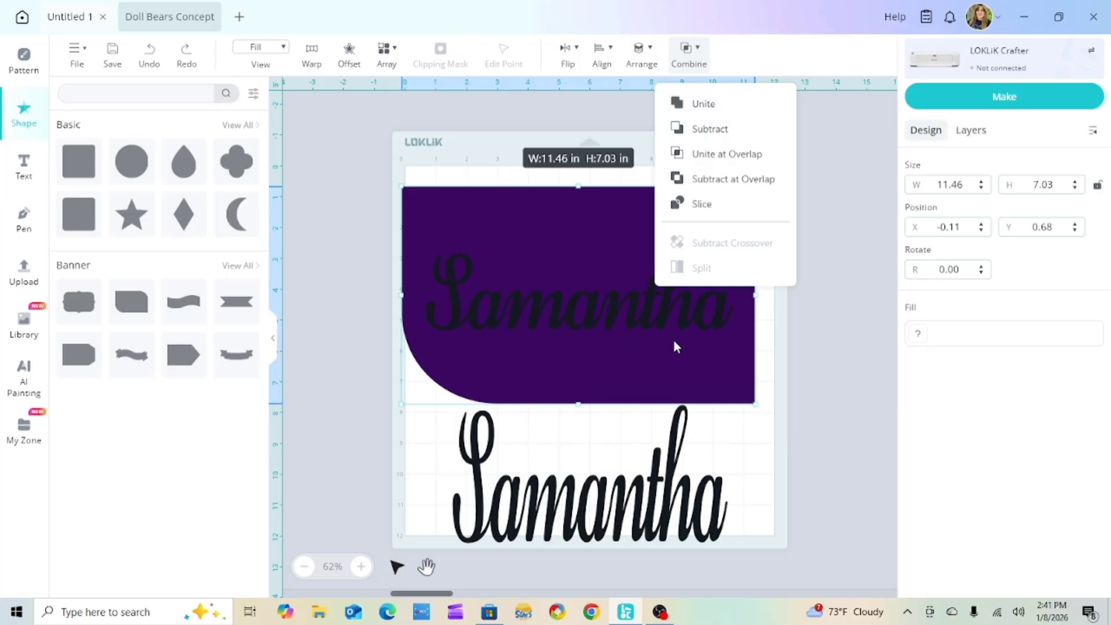
pyautogui.click(721, 155)
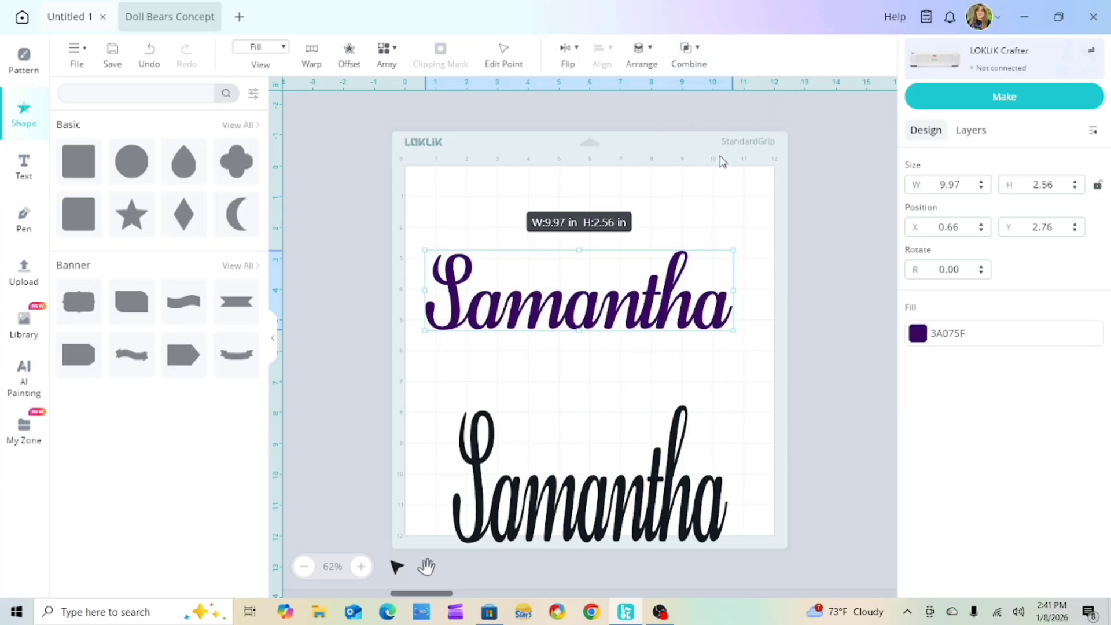
pyautogui.click(150, 56)
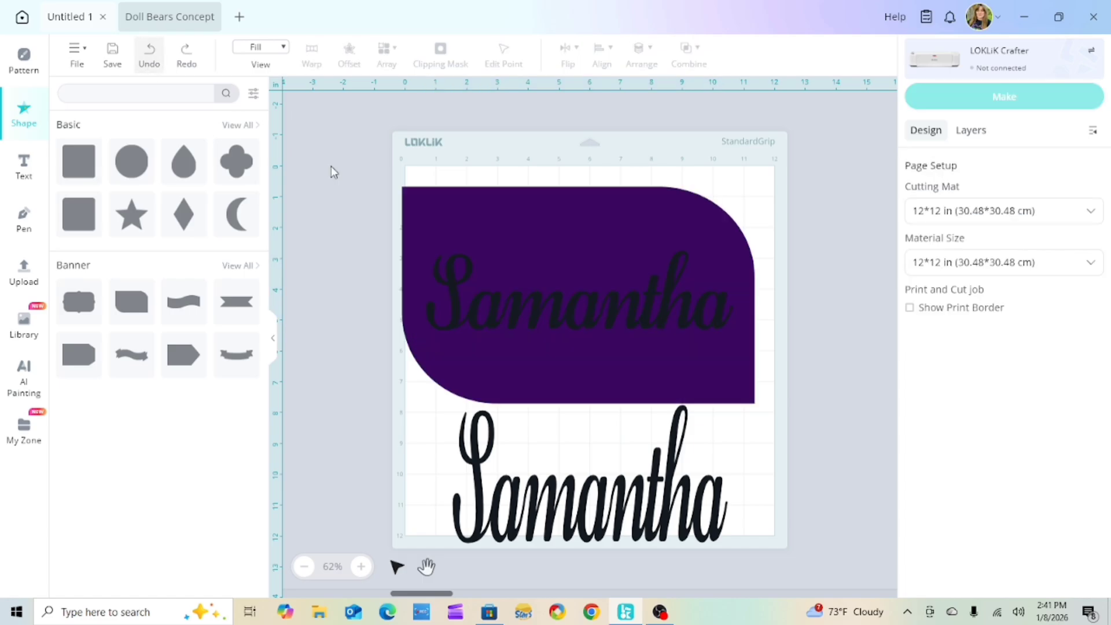
# - Apply Subtract at Overlap to the purple shape and its name, move the result, and undo both the move and the operation
pyautogui.moveTo(405, 175); pyautogui.dragTo(746, 347)
pyautogui.click(689, 55)
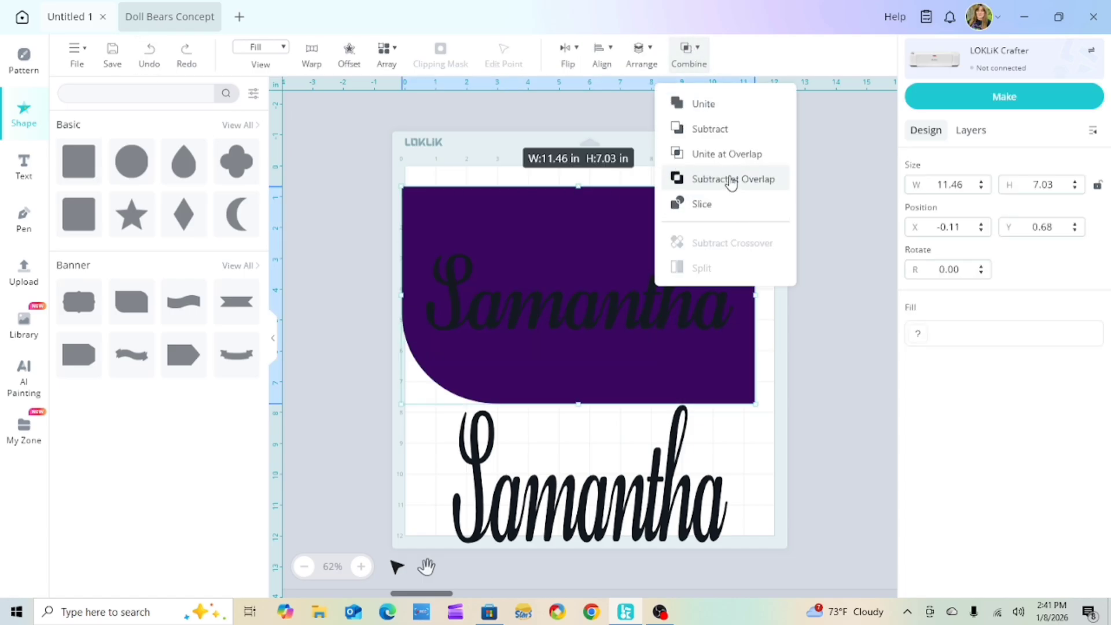
pyautogui.click(733, 180)
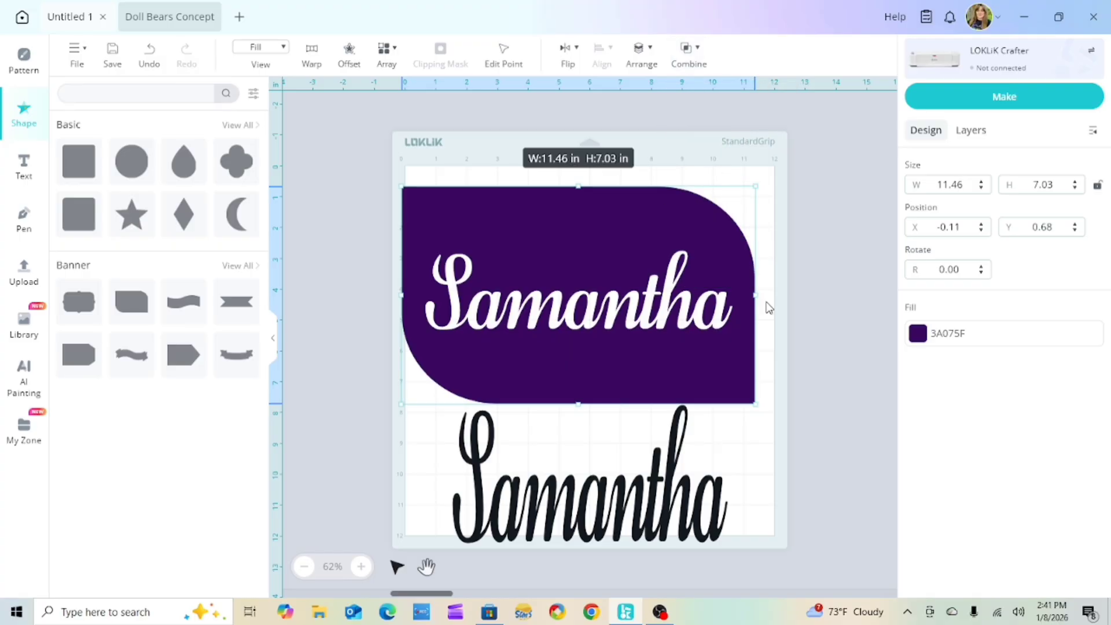
pyautogui.click(816, 346)
pyautogui.moveTo(682, 330); pyautogui.dragTo(678, 304)
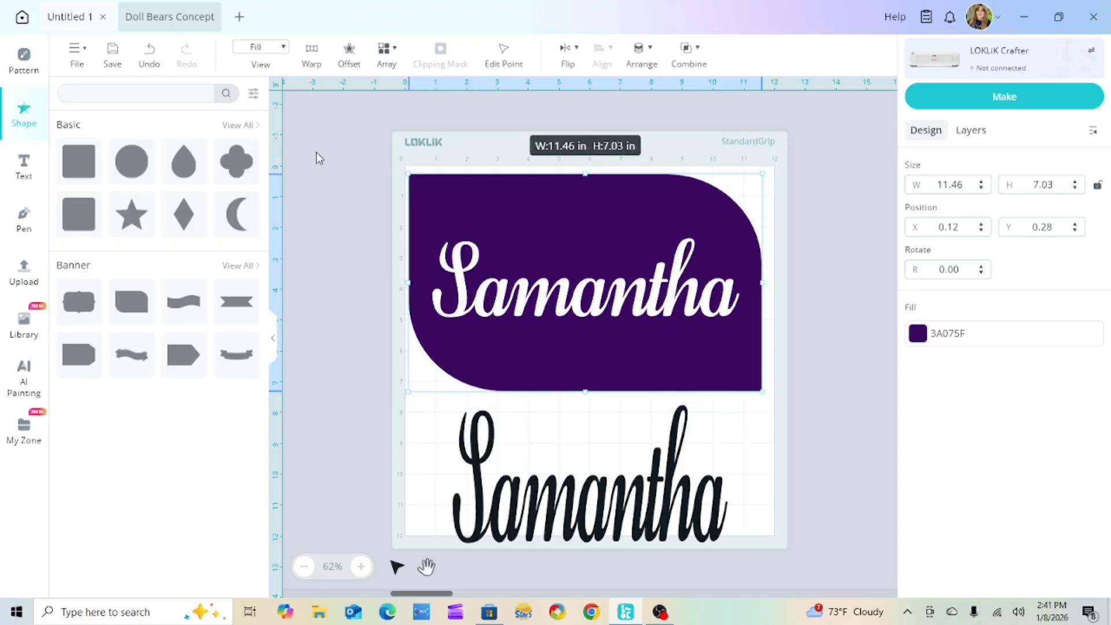
pyautogui.click(148, 56)
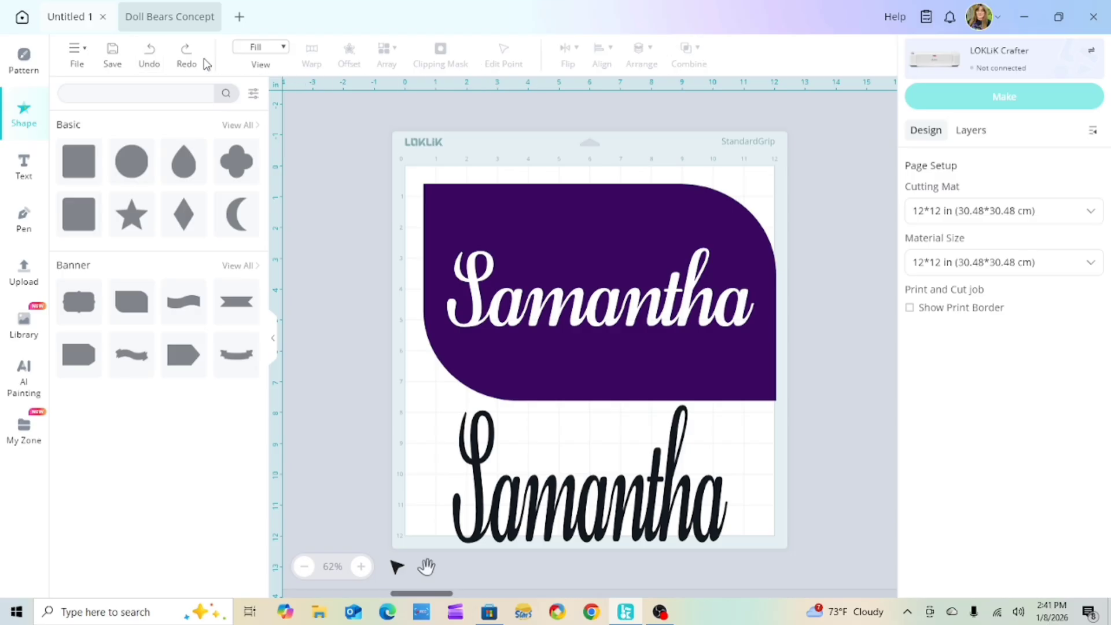
pyautogui.click(149, 57)
pyautogui.click(149, 56)
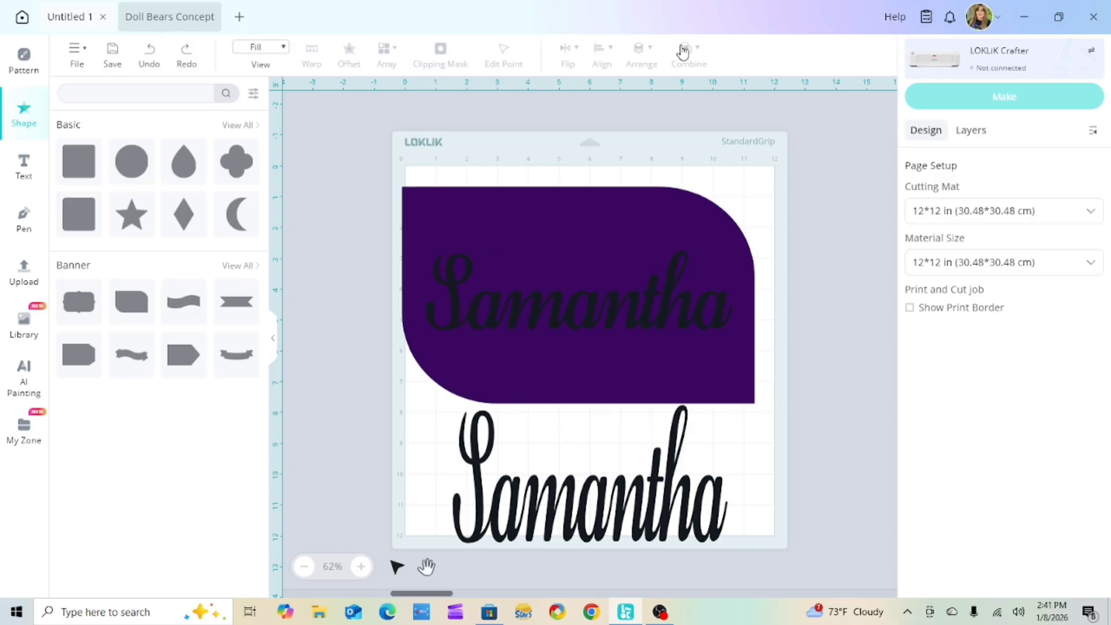
# - Shift the purple shape slightly up and right, and move its name to about X 6.44 in, extending past the shape's right edge
pyautogui.moveTo(372, 190); pyautogui.dragTo(789, 407)
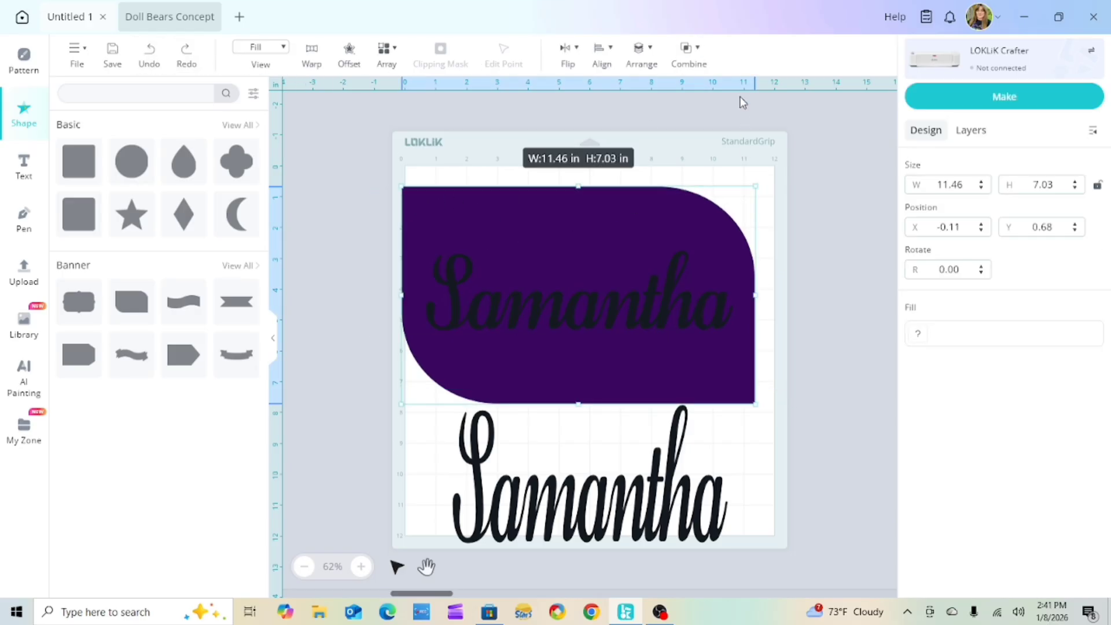
pyautogui.click(689, 52)
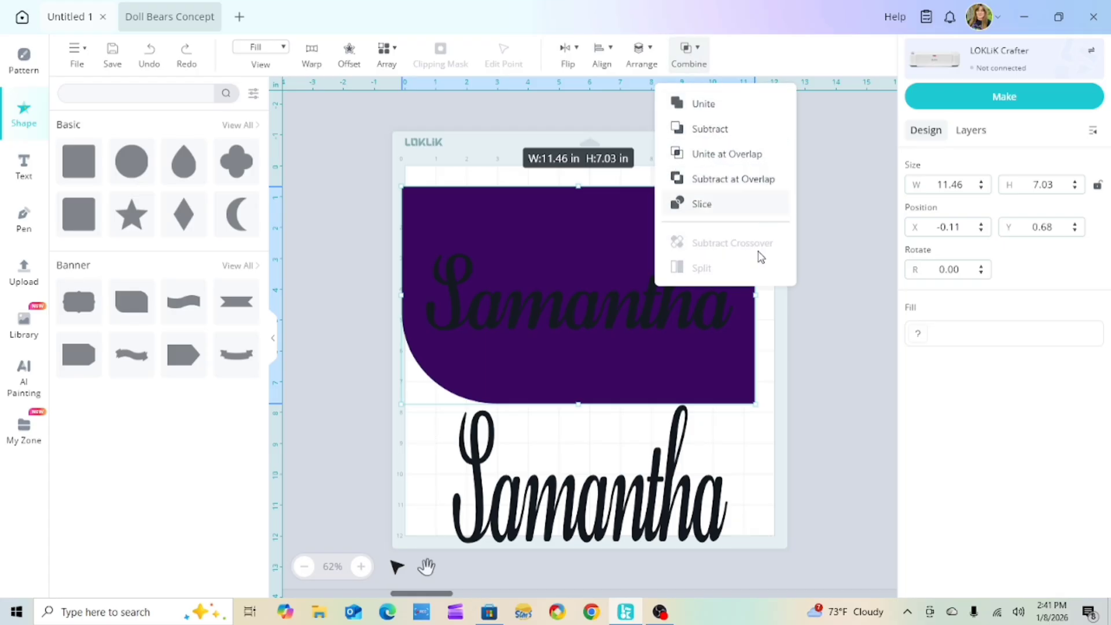
pyautogui.click(832, 342)
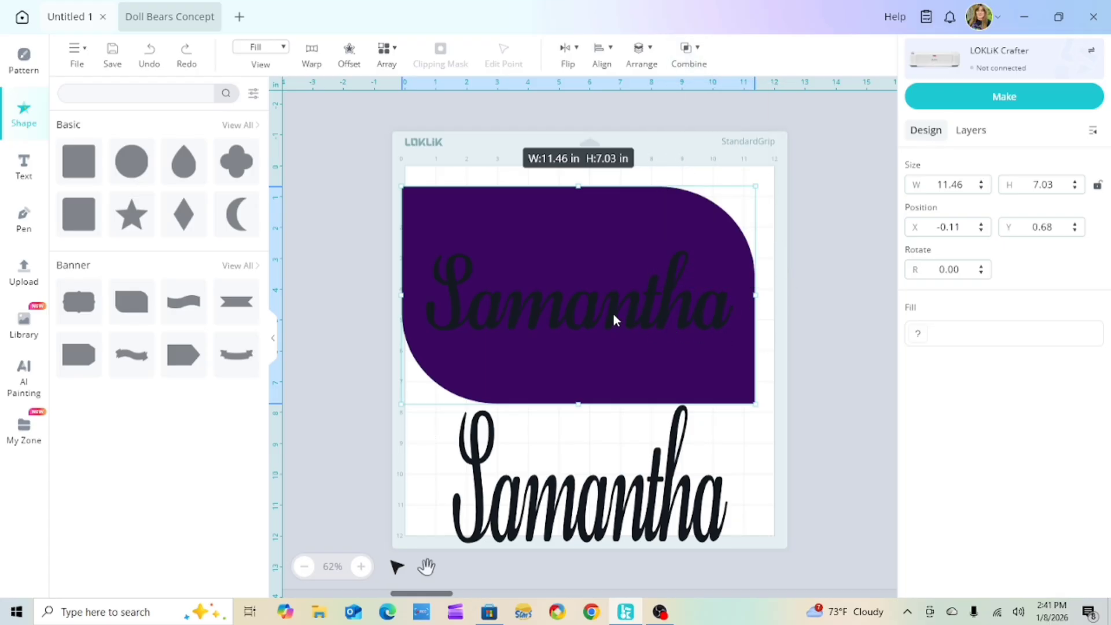
pyautogui.moveTo(613, 314); pyautogui.dragTo(832, 302)
pyautogui.click(856, 338)
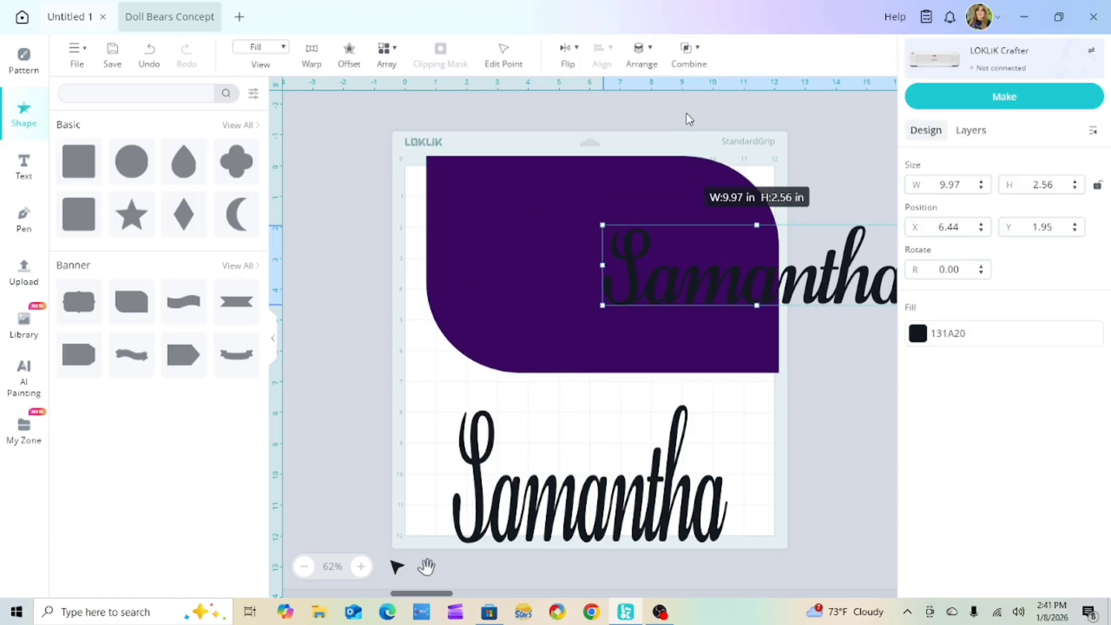
# - Try Subtract at Overlap on the purple shape and the name overhanging its edge, then undo both the operation and the result's move
pyautogui.moveTo(635, 109); pyautogui.dragTo(863, 360)
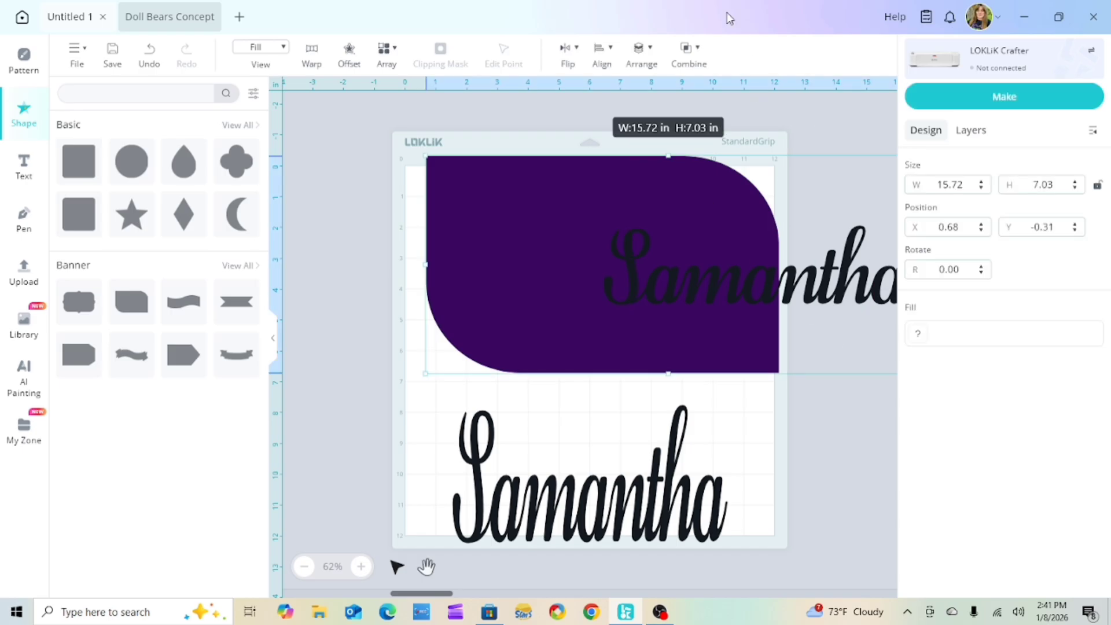
pyautogui.click(694, 49)
pyautogui.click(753, 203)
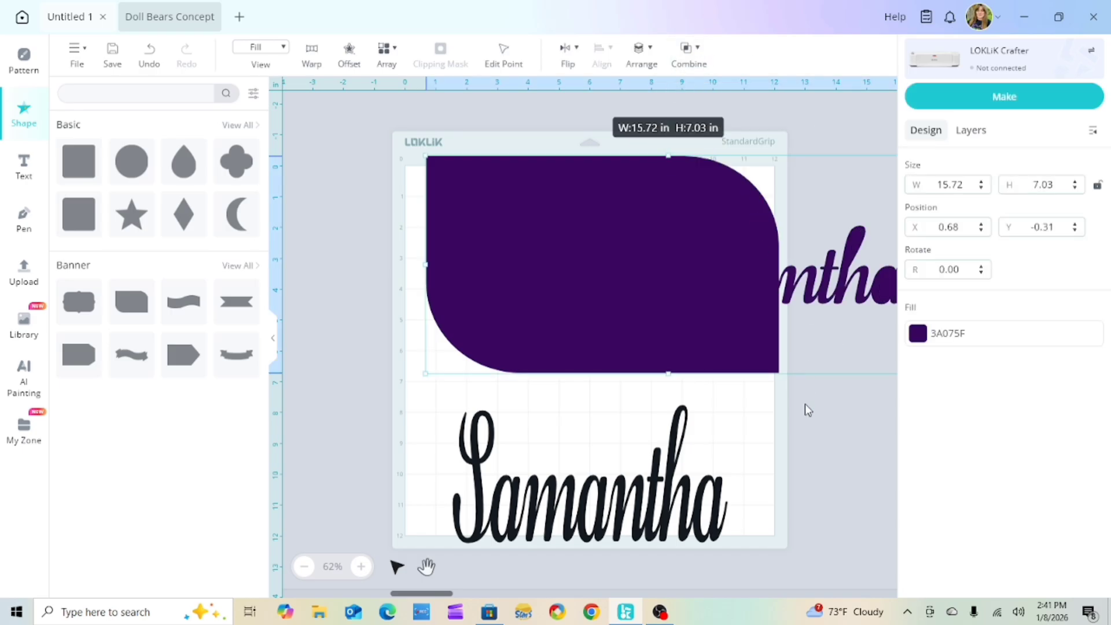
pyautogui.moveTo(802, 298); pyautogui.dragTo(714, 288)
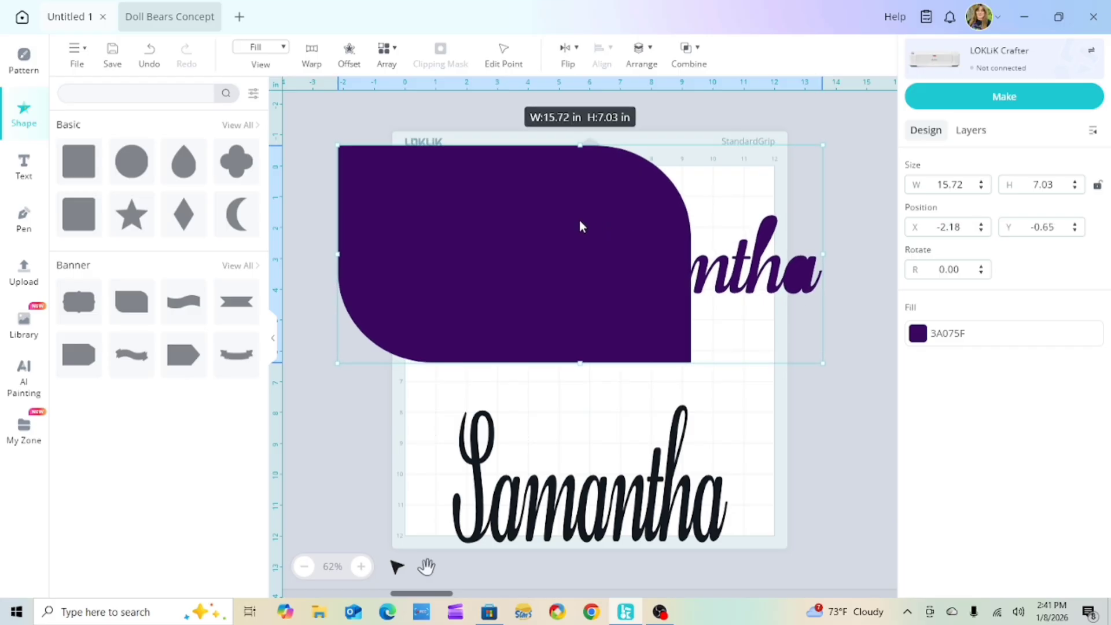
pyautogui.click(149, 56)
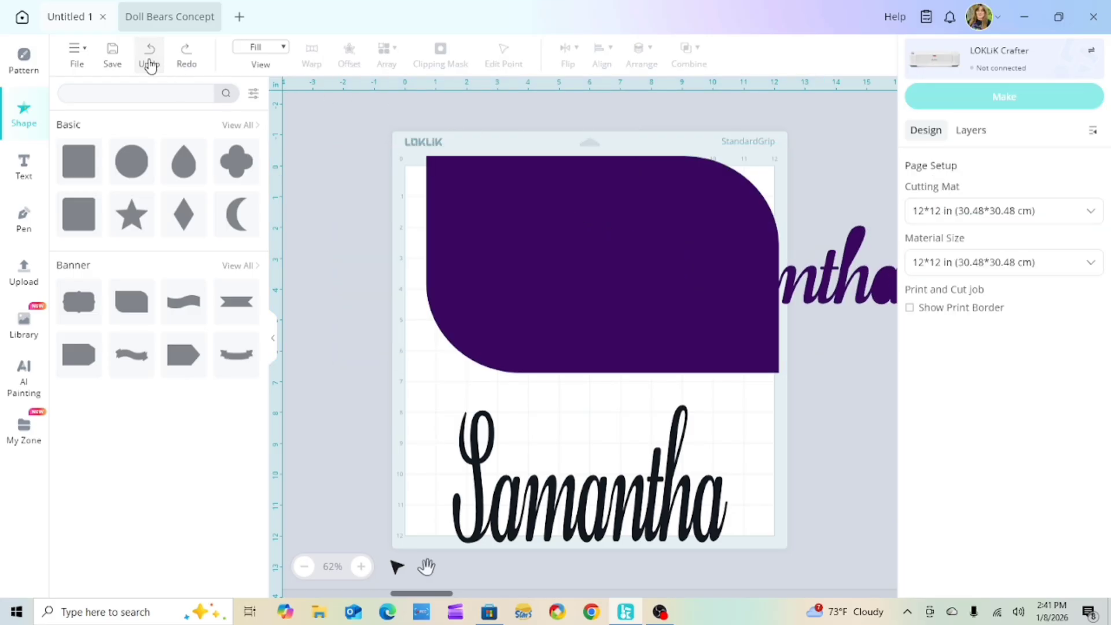
pyautogui.click(149, 57)
# - Resize the purple shape to 8.16 in wide by 5.00 in high and place it at about X 0.26, Y 0.64 in
pyautogui.moveTo(679, 351); pyautogui.dragTo(514, 336)
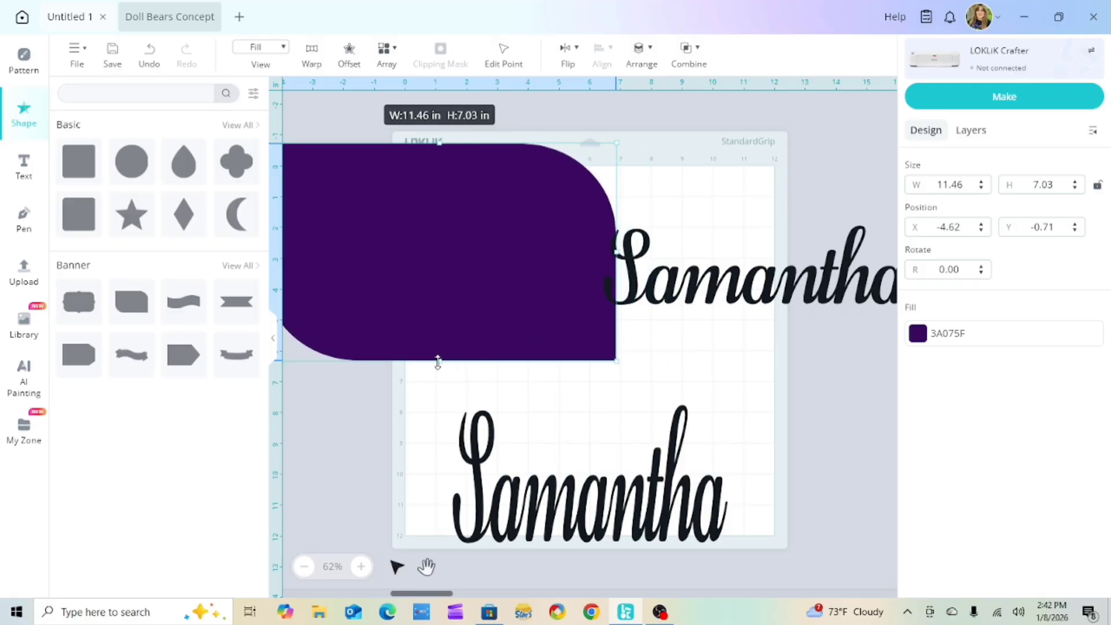
pyautogui.moveTo(439, 362); pyautogui.dragTo(441, 298)
pyautogui.moveTo(428, 259); pyautogui.dragTo(473, 307)
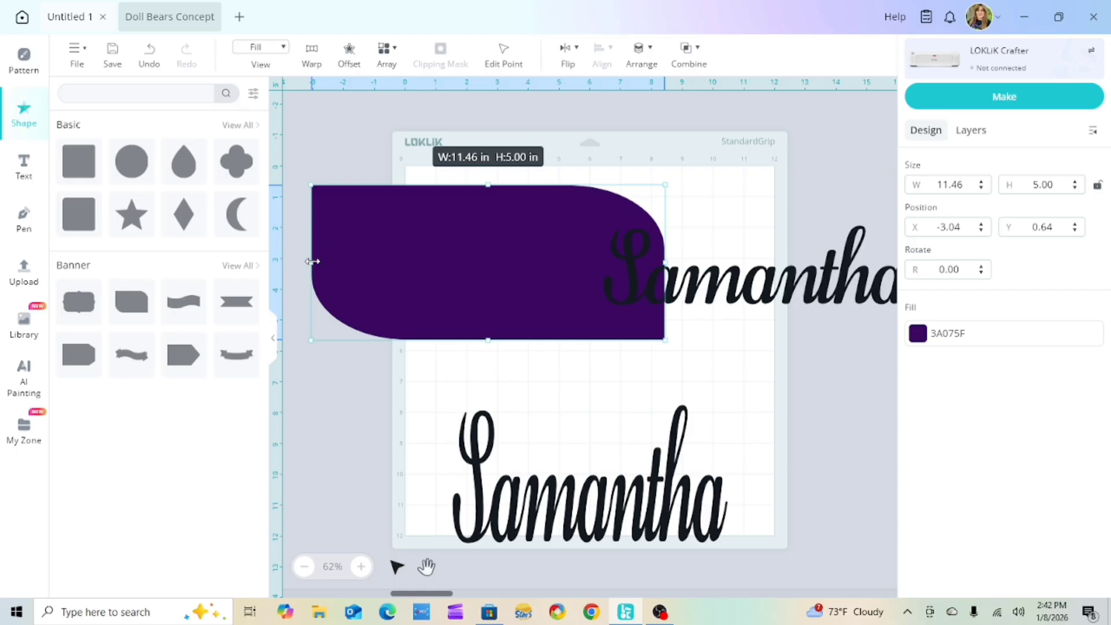
pyautogui.moveTo(316, 264); pyautogui.dragTo(412, 262)
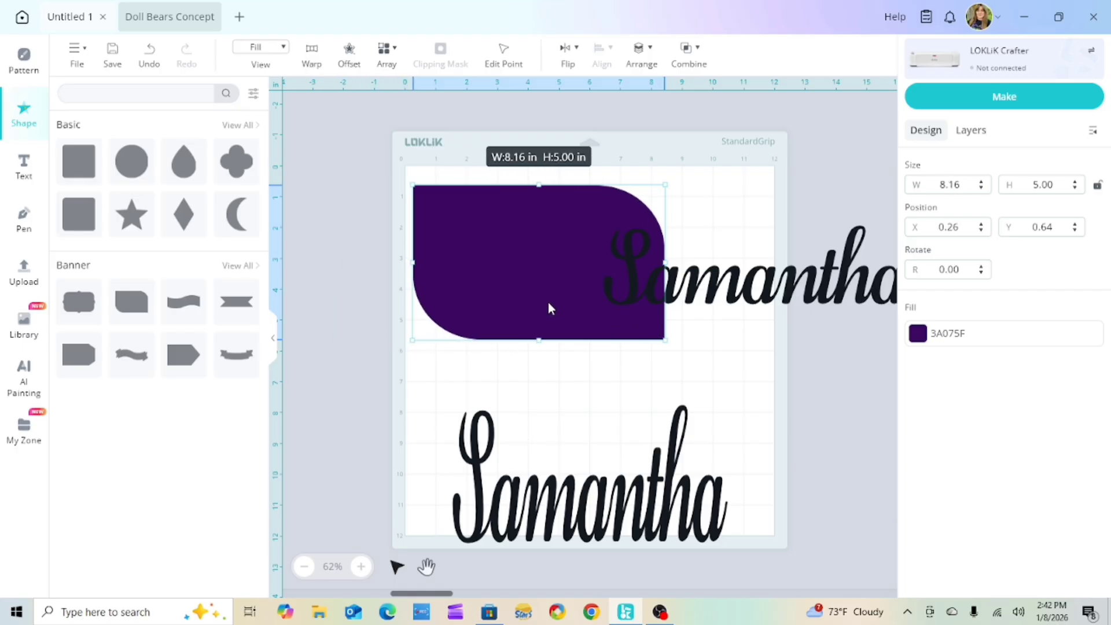
# - Move the purple shape to about X -1.43, Y 0.26 in, and apply Subtract at Overlap to it and the upper name
pyautogui.moveTo(549, 303); pyautogui.dragTo(496, 291)
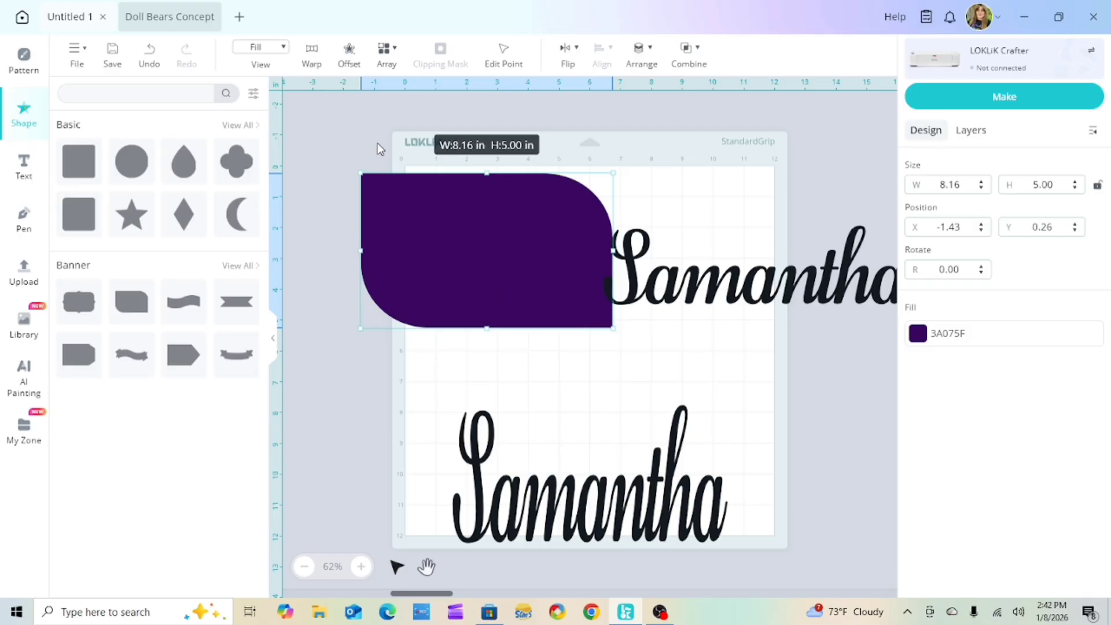
pyautogui.moveTo(377, 143); pyautogui.dragTo(1014, 330)
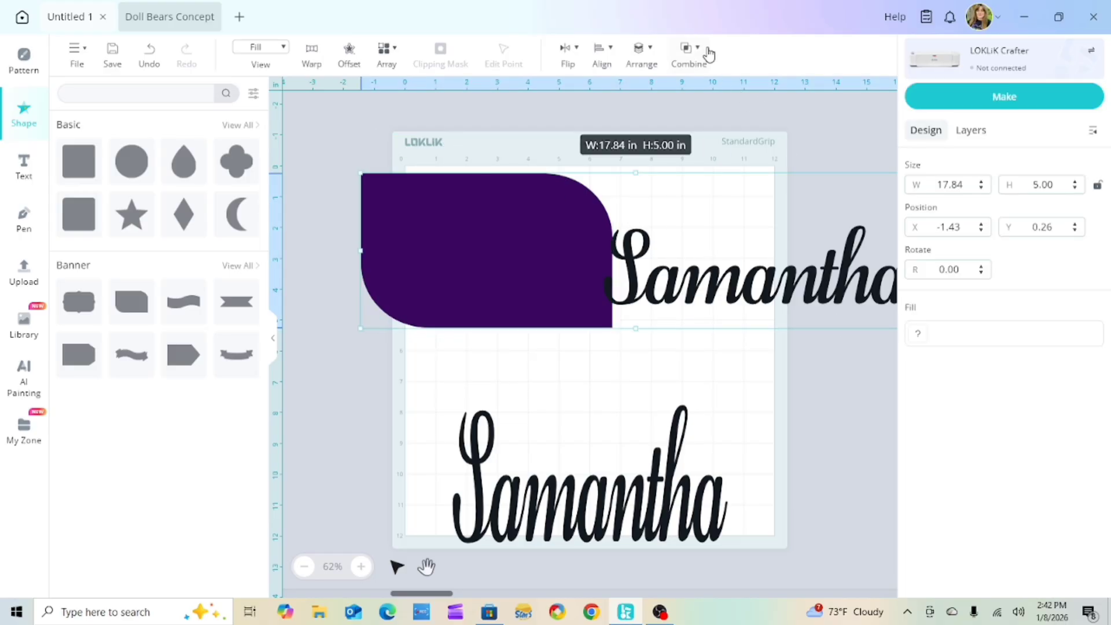
pyautogui.click(707, 53)
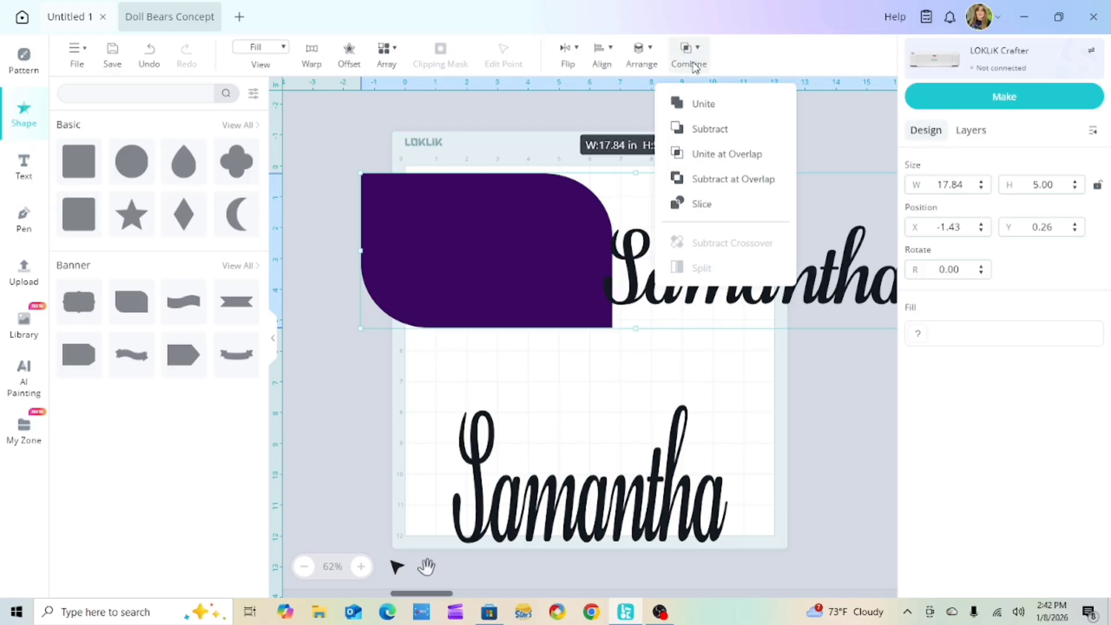
pyautogui.click(726, 183)
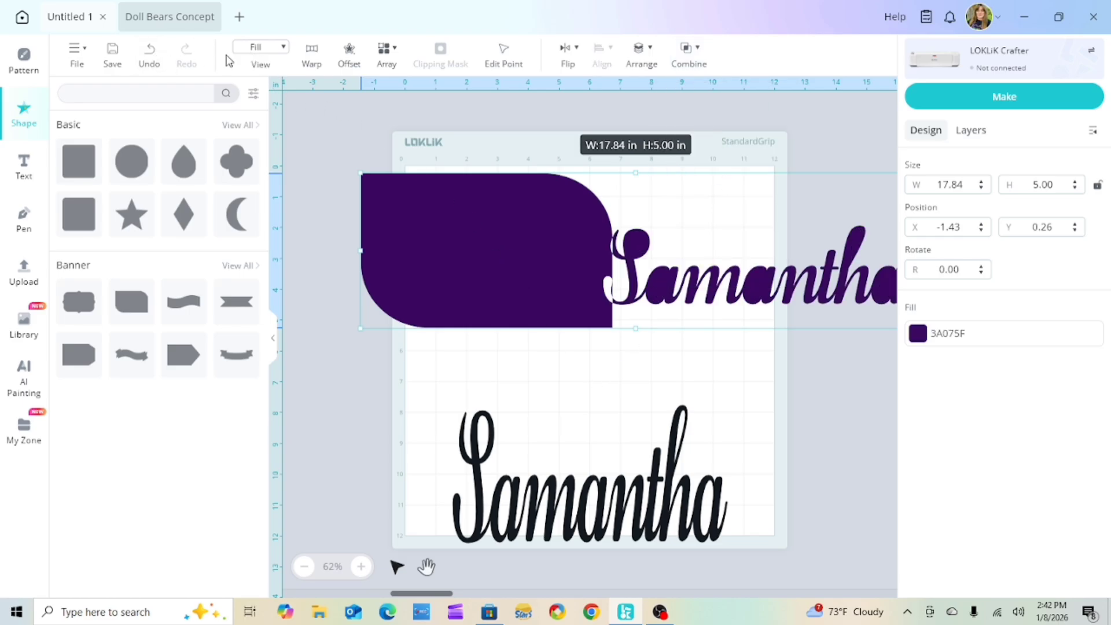
# - Inspect the cut lines in Contour view, undo the overlap subtraction and the shape's move, and restore Fill view
pyautogui.click(282, 49)
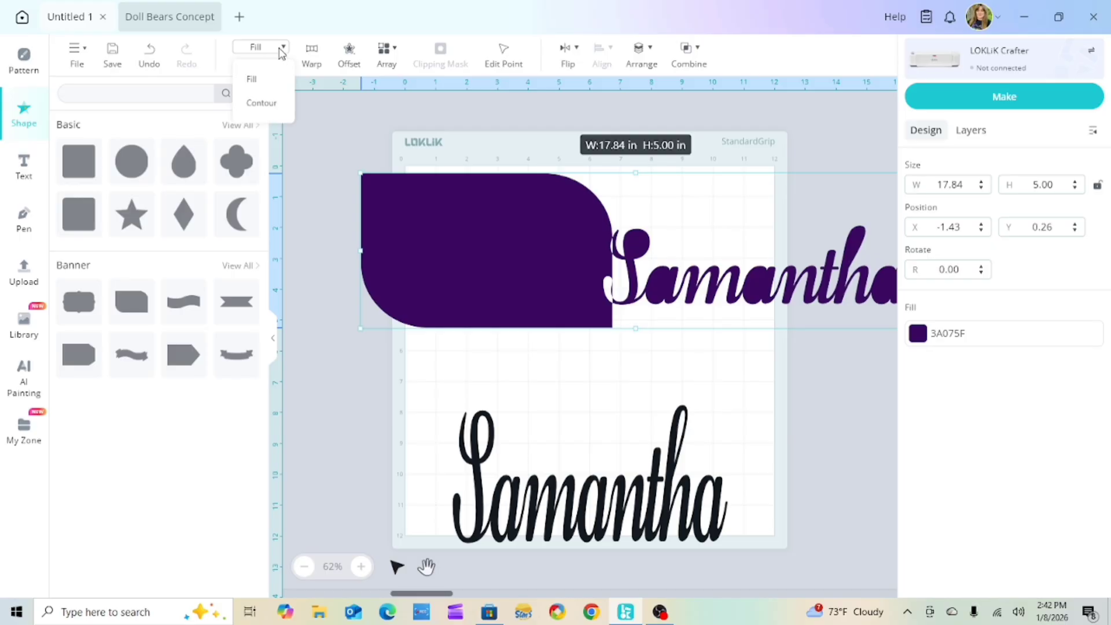
pyautogui.click(282, 104)
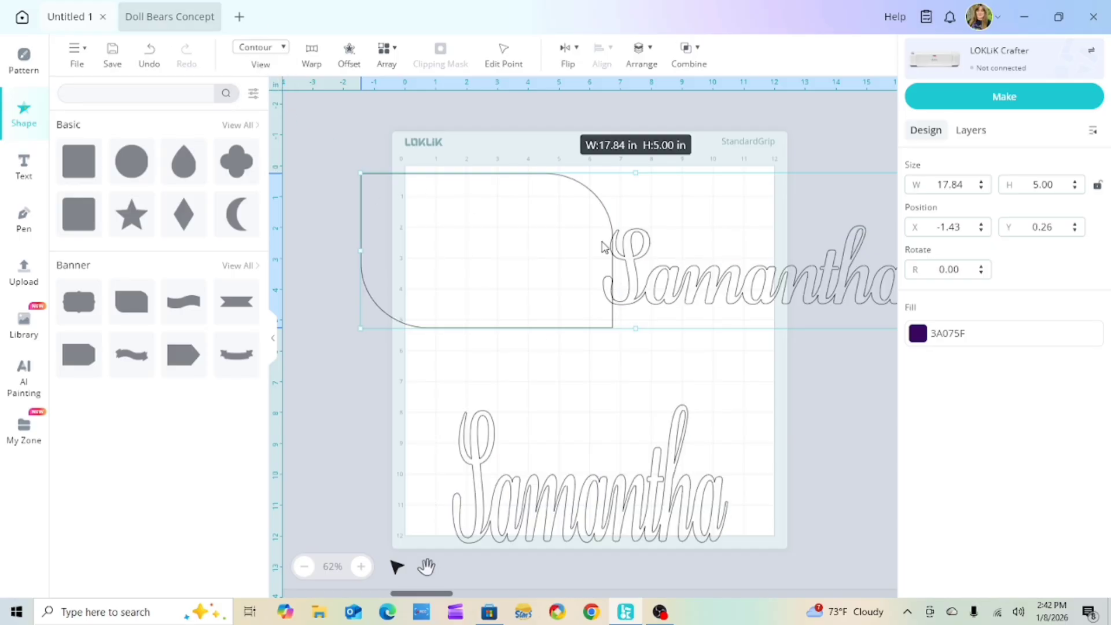
pyautogui.click(150, 55)
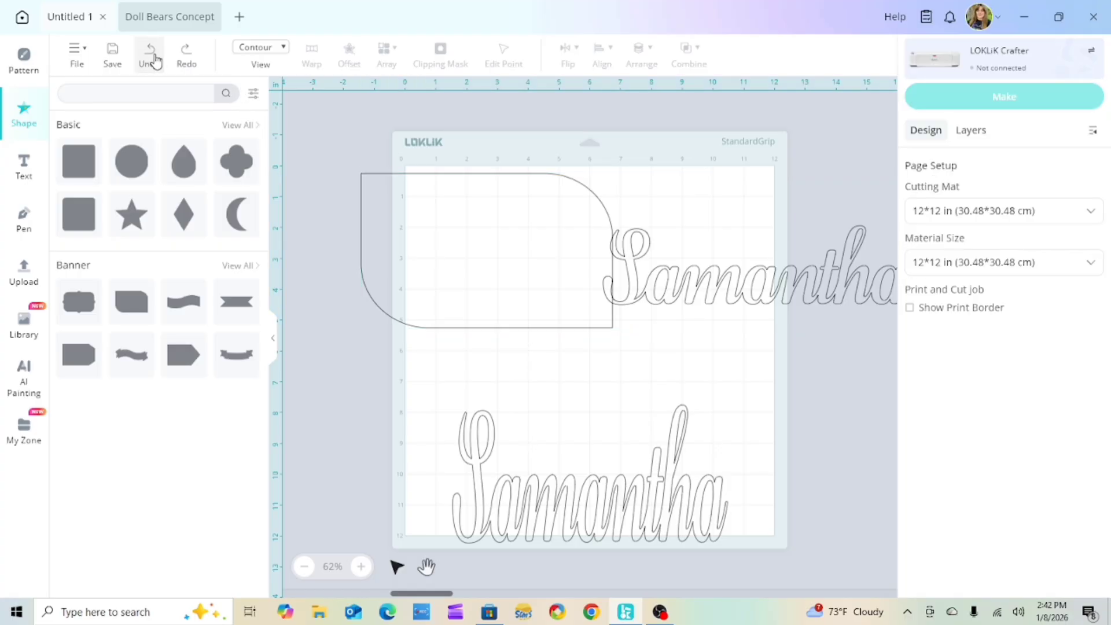
pyautogui.click(149, 55)
pyautogui.click(286, 63)
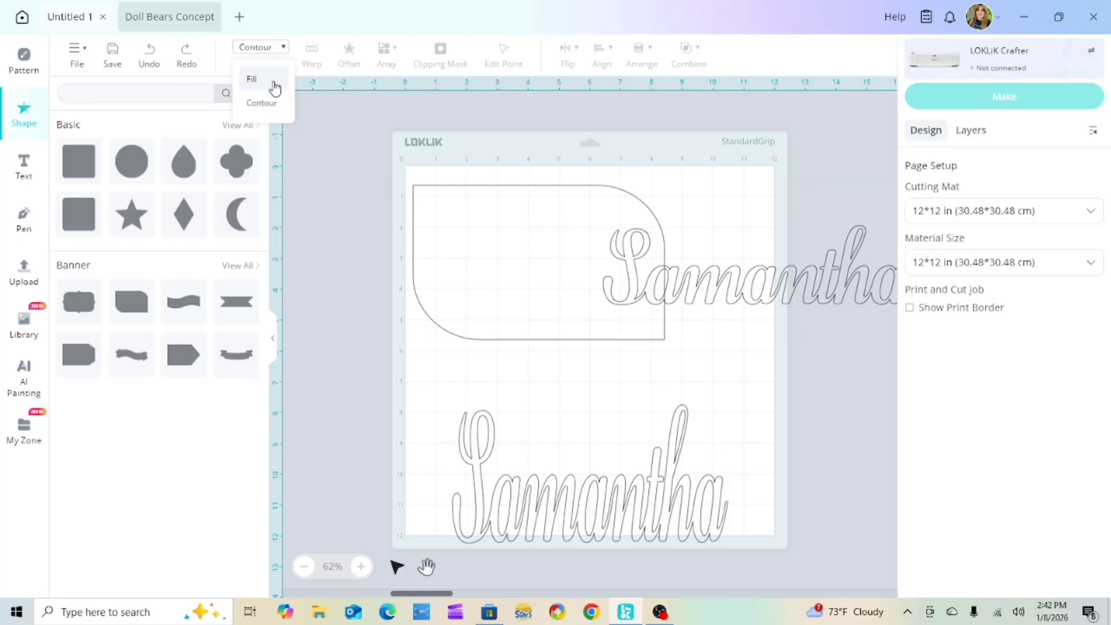
pyautogui.click(252, 79)
# - Move the upper name to about X 7.79, Y 2.58 in, try Unite at Overlap with the purple shape, and undo the operation
pyautogui.moveTo(714, 294); pyautogui.dragTo(754, 312)
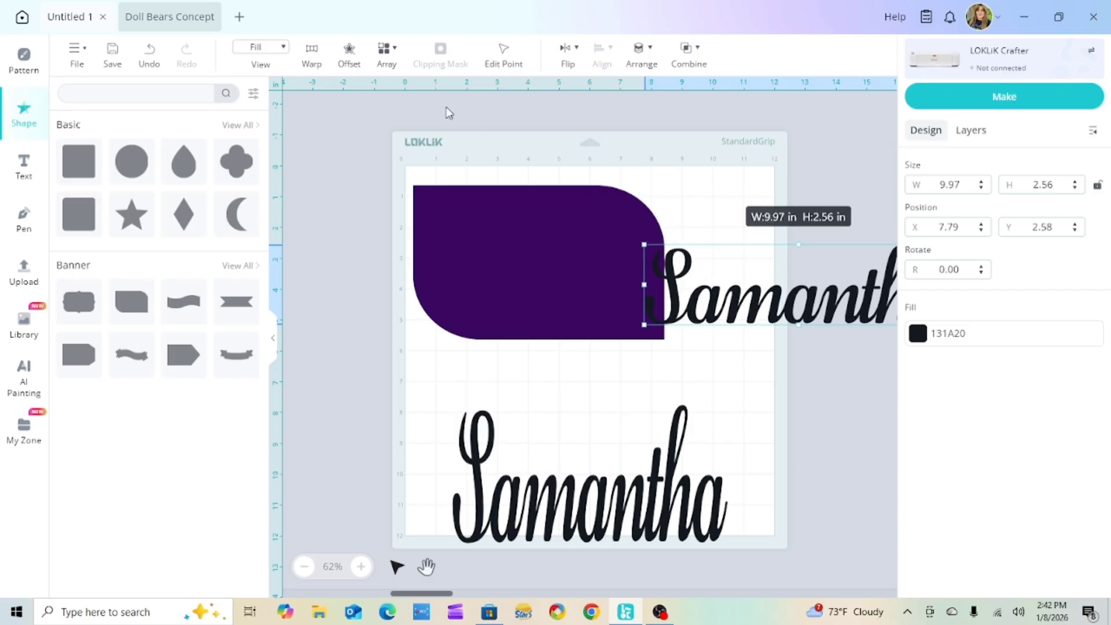
pyautogui.moveTo(394, 150); pyautogui.dragTo(920, 373)
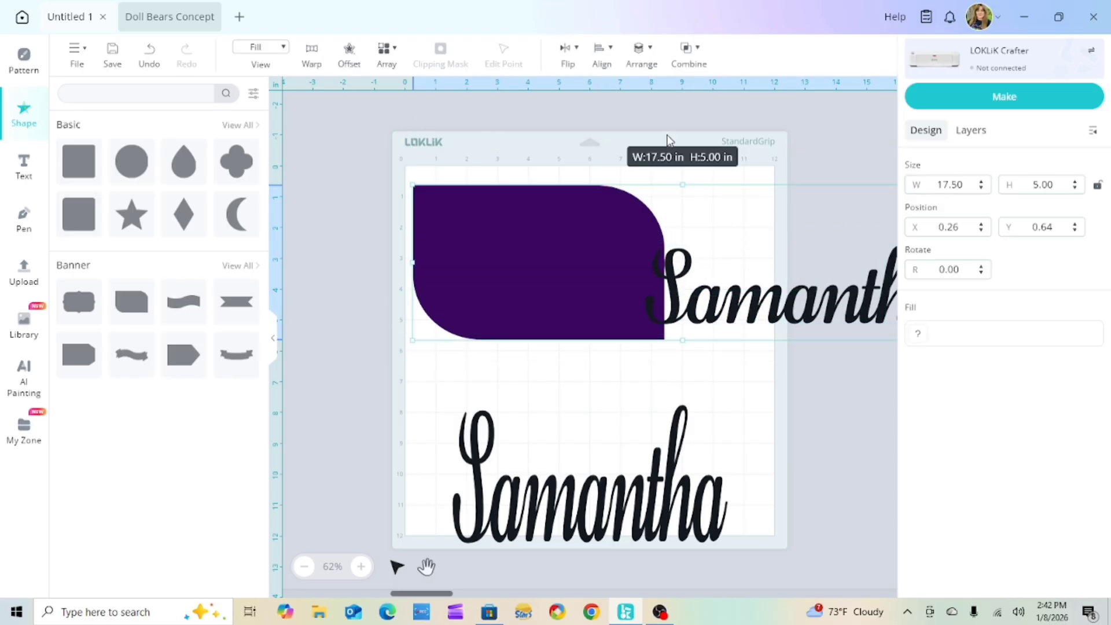
pyautogui.click(689, 50)
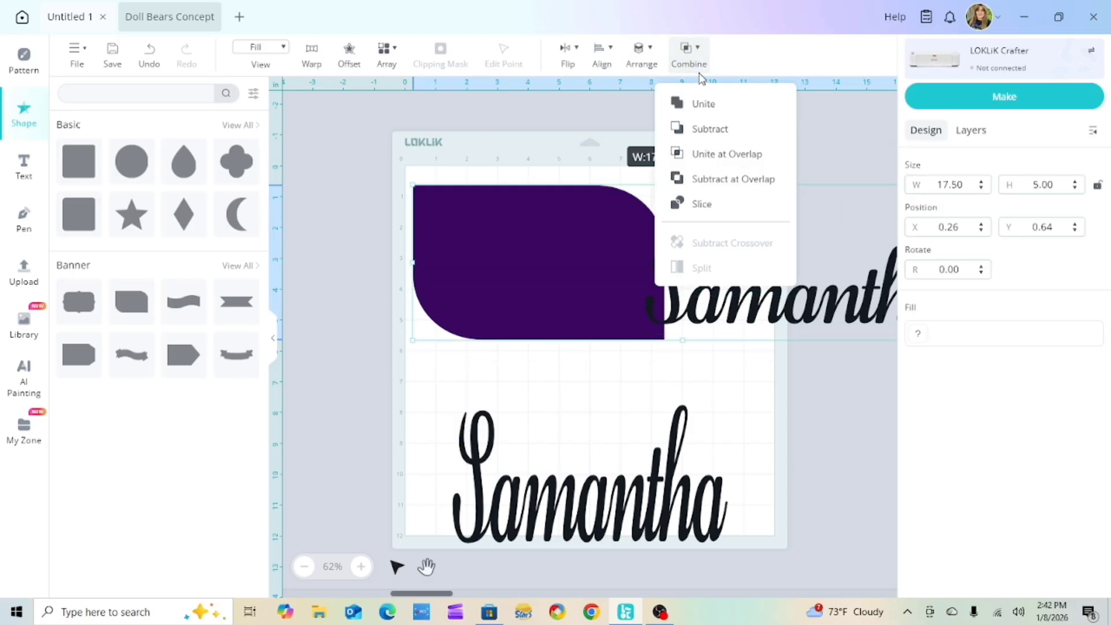
pyautogui.click(724, 163)
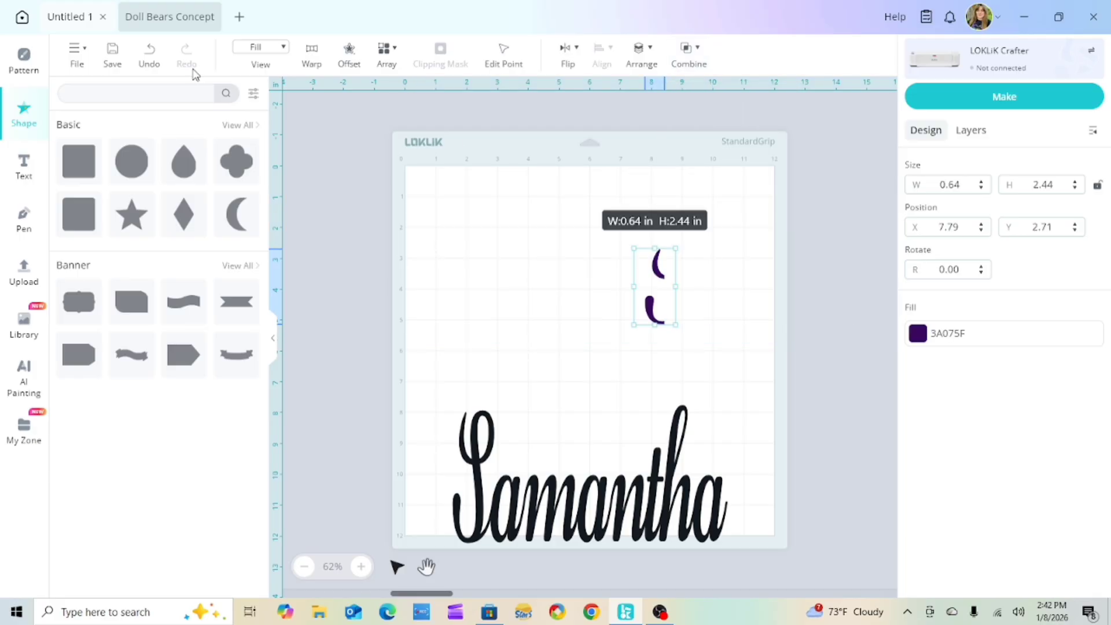
pyautogui.click(148, 53)
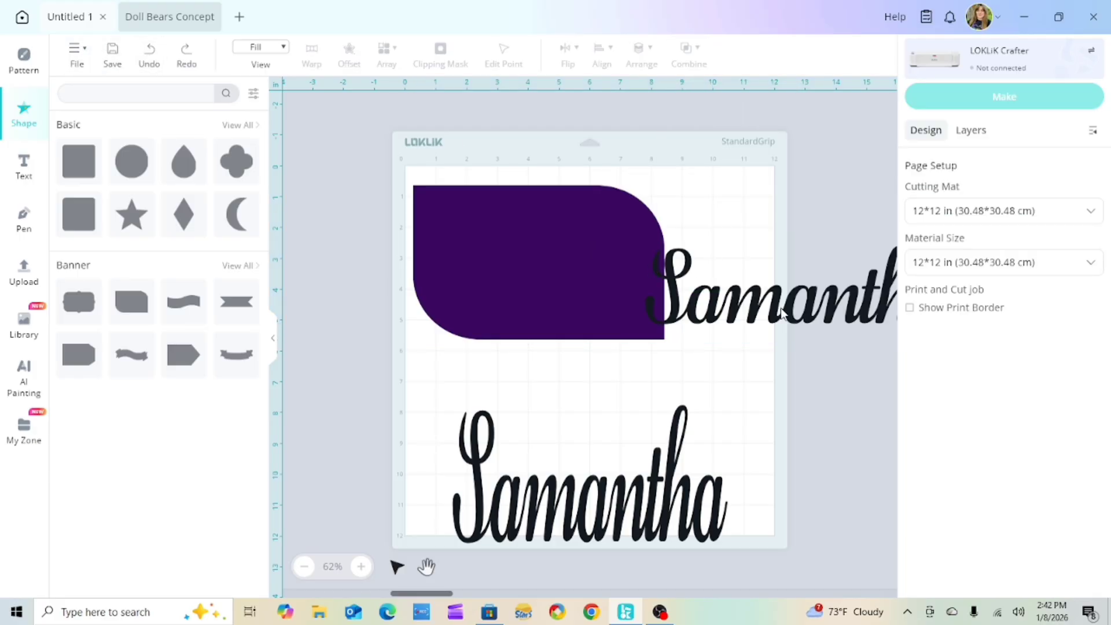
# - Move the upper name to about X 3.80, Y 2.06 in, try Subtract at Overlap with the shape, and undo the operation and the result's move
pyautogui.moveTo(781, 313); pyautogui.dragTo(675, 307)
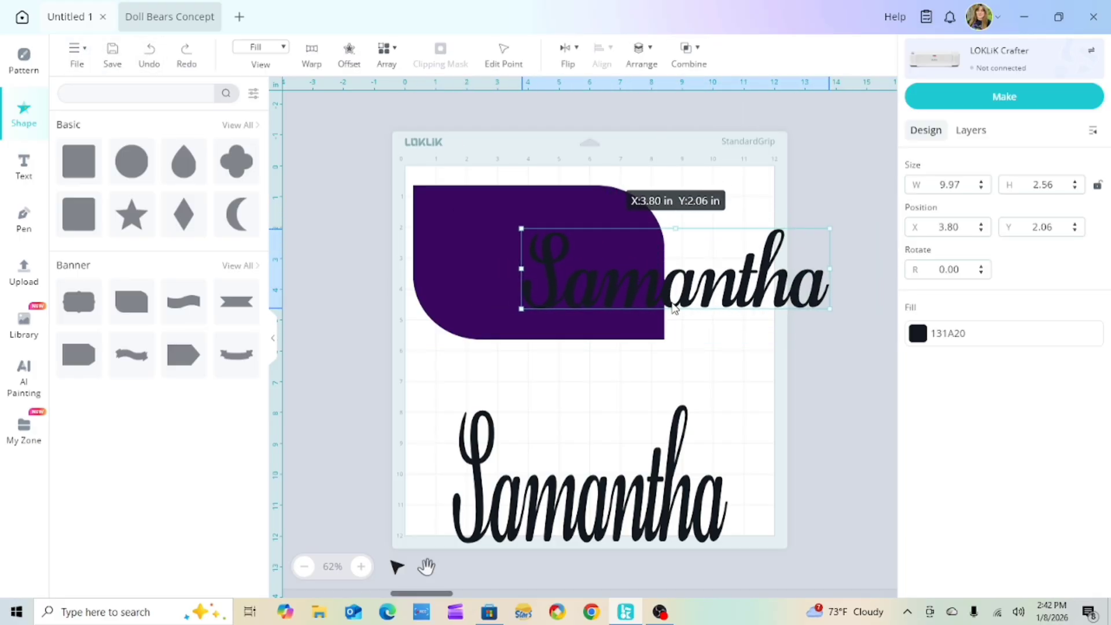
pyautogui.moveTo(394, 148); pyautogui.dragTo(829, 332)
pyautogui.click(700, 58)
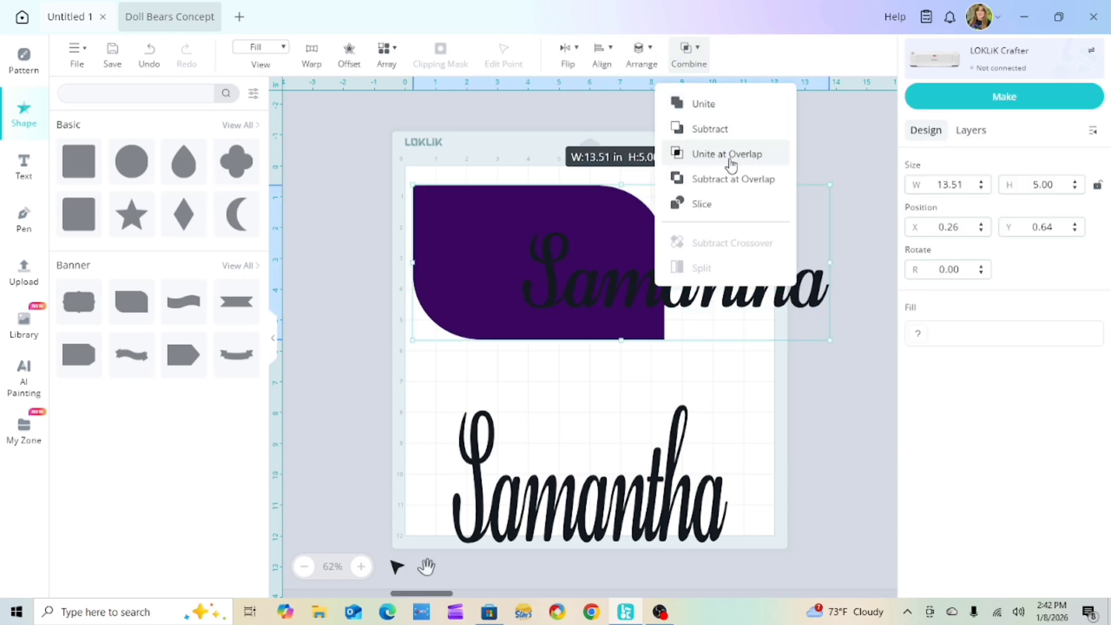
pyautogui.click(728, 178)
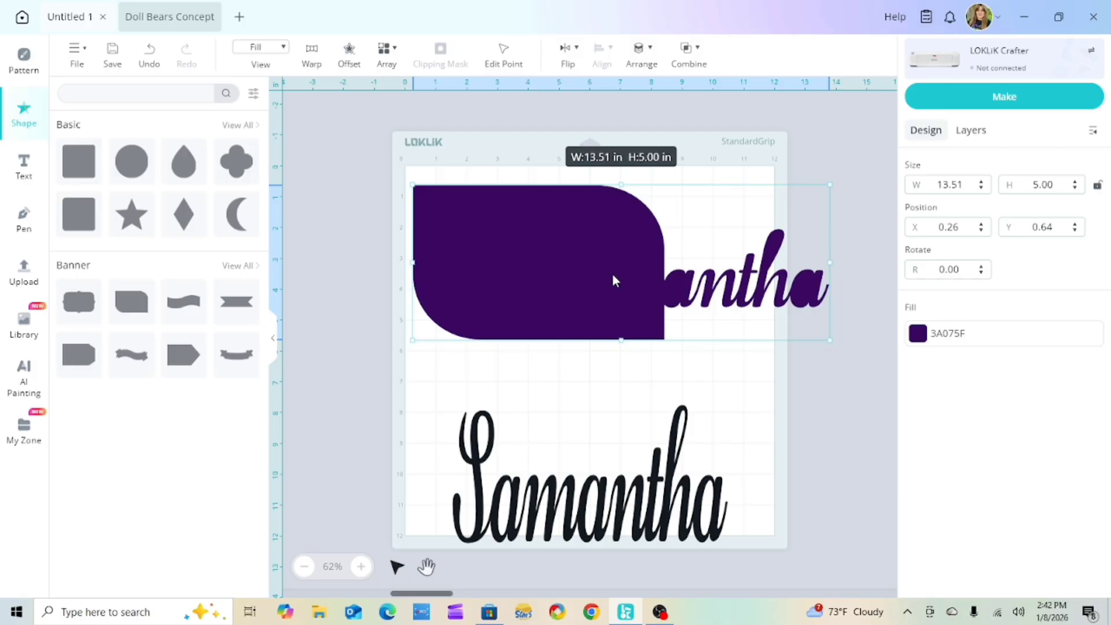
pyautogui.click(733, 390)
pyautogui.moveTo(720, 300); pyautogui.dragTo(656, 295)
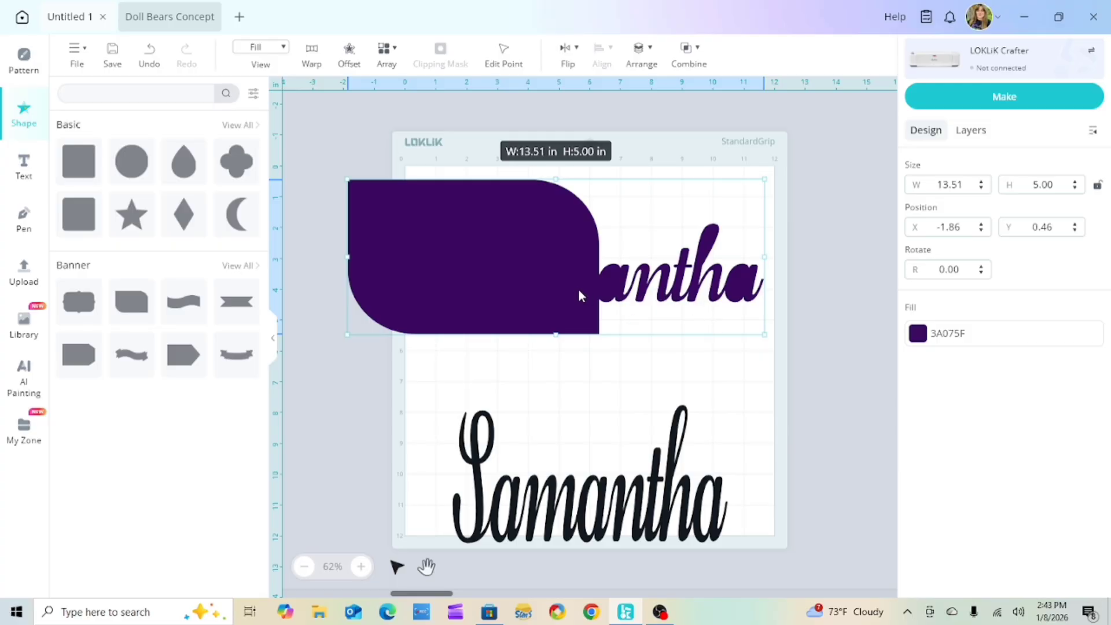
pyautogui.click(149, 52)
pyautogui.click(148, 52)
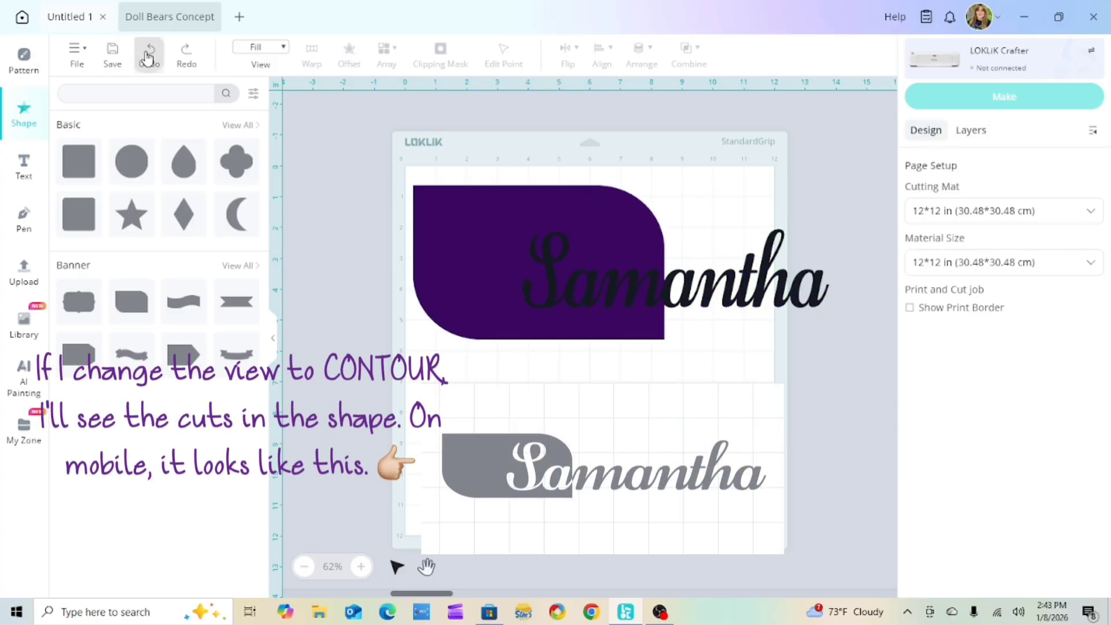
# - Reposition the shape at about X -1.39, Y 0.48 in with only the name's first letter overlapping it, and try Subtract at Overlap, undoing the result
pyautogui.click(699, 296)
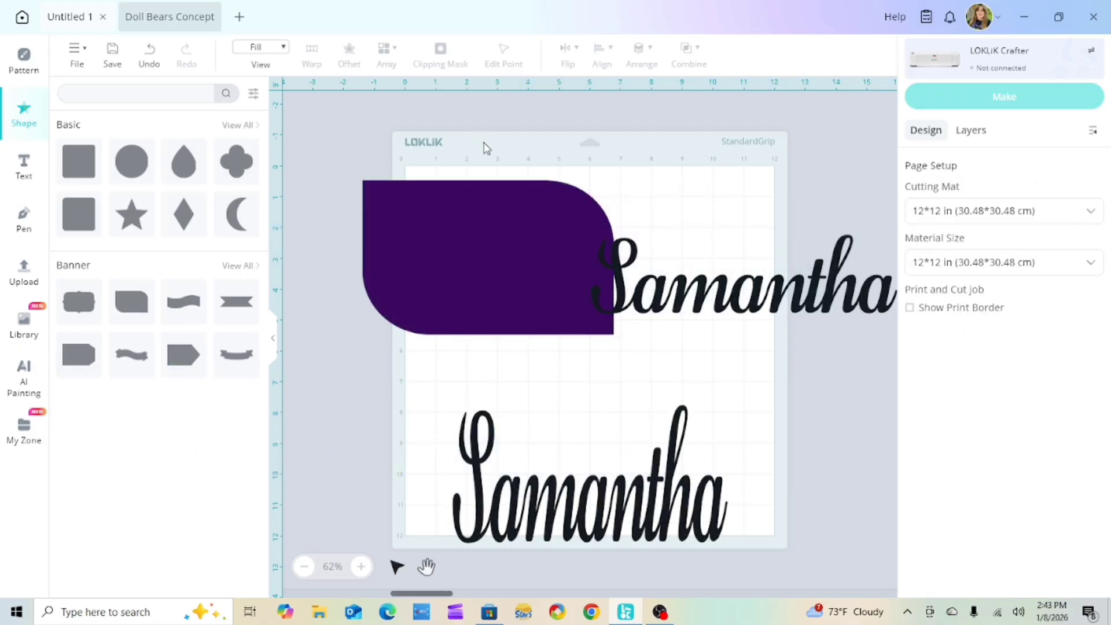
pyautogui.moveTo(483, 146); pyautogui.dragTo(836, 362)
pyautogui.click(688, 53)
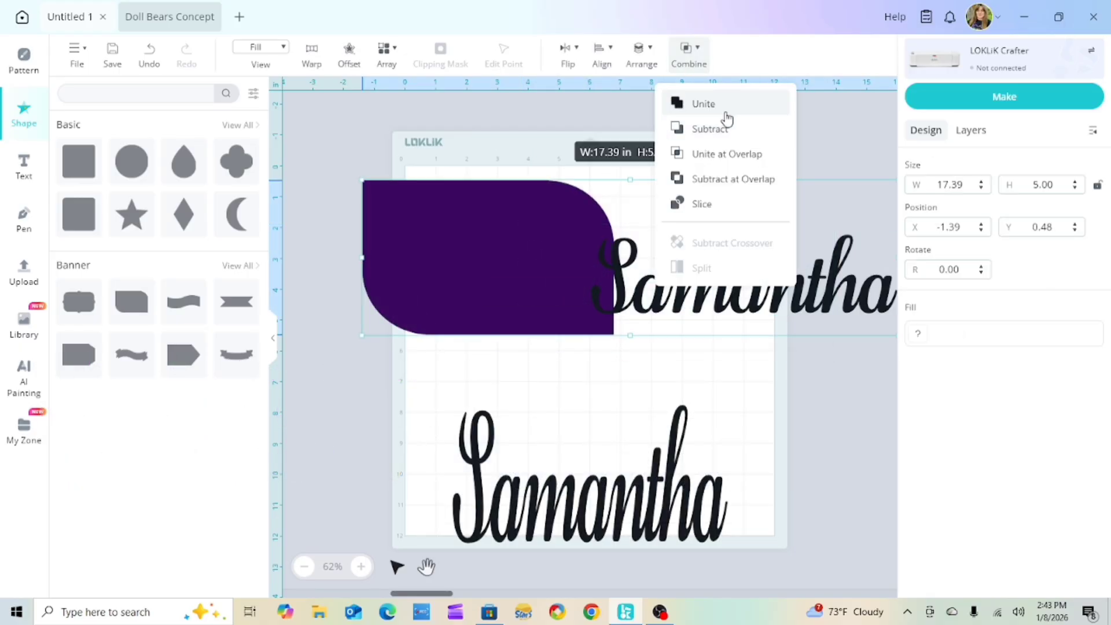
pyautogui.click(718, 180)
pyautogui.moveTo(713, 290); pyautogui.dragTo(671, 294)
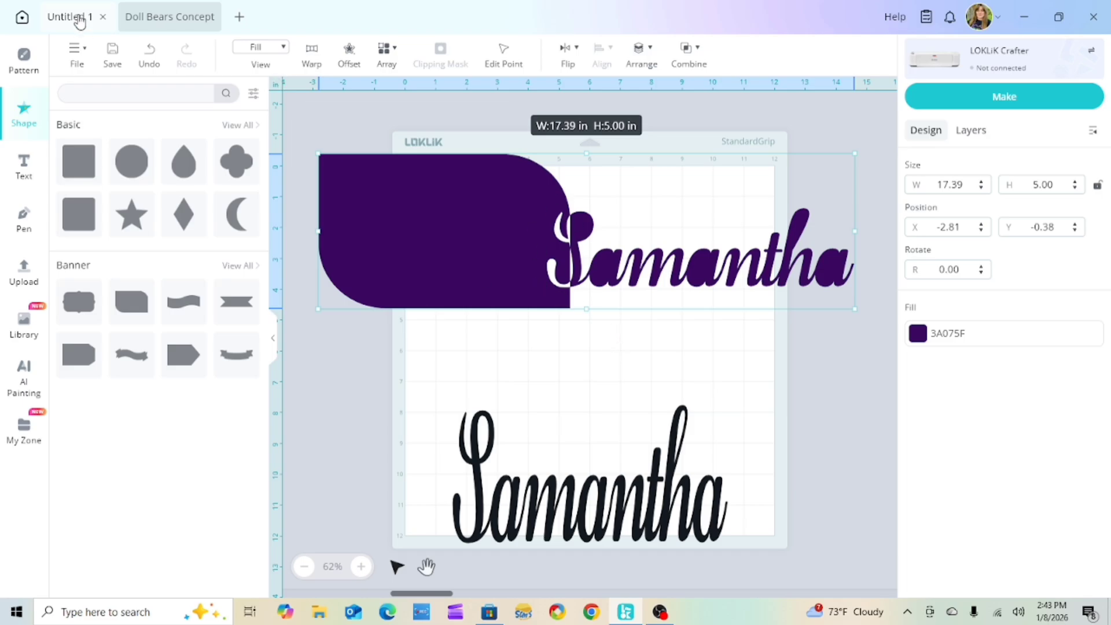
pyautogui.click(150, 61)
pyautogui.click(150, 61)
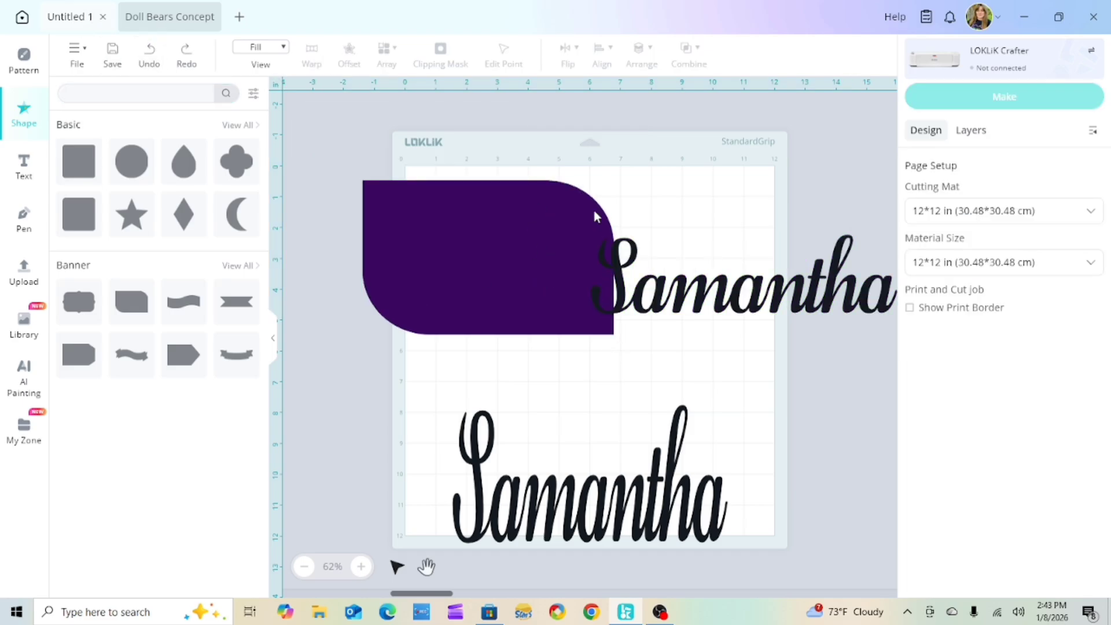
# - Shift the upper name left so its first two letters lie over the purple shape, and apply Subtract at Overlap to both
pyautogui.moveTo(780, 296); pyautogui.dragTo(716, 284)
pyautogui.moveTo(796, 376); pyautogui.dragTo(550, 243)
pyautogui.click(687, 54)
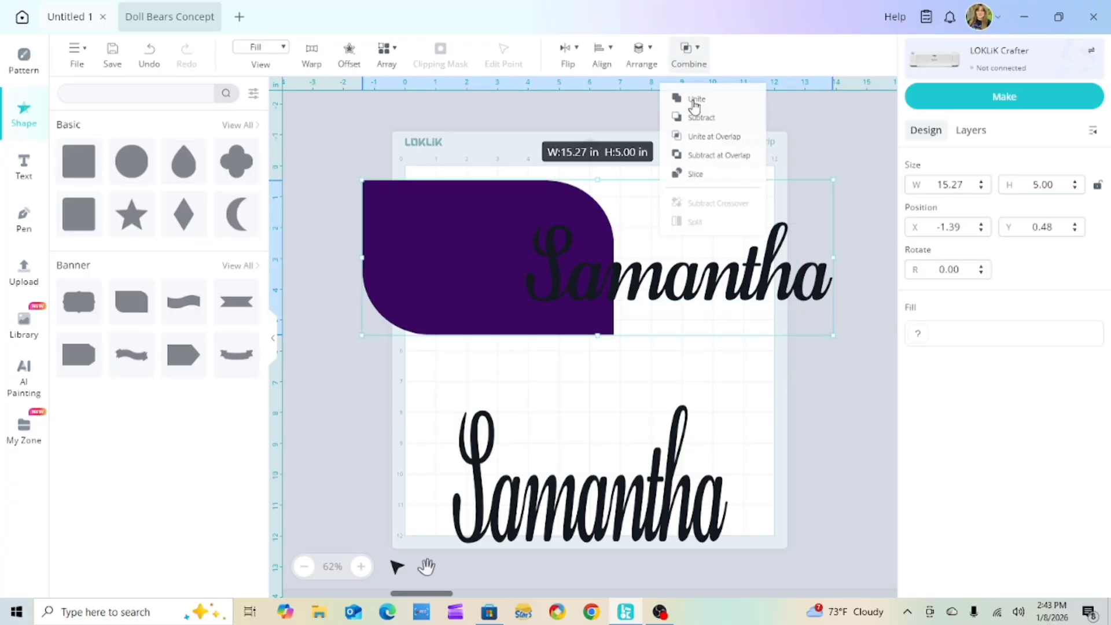
pyautogui.click(711, 176)
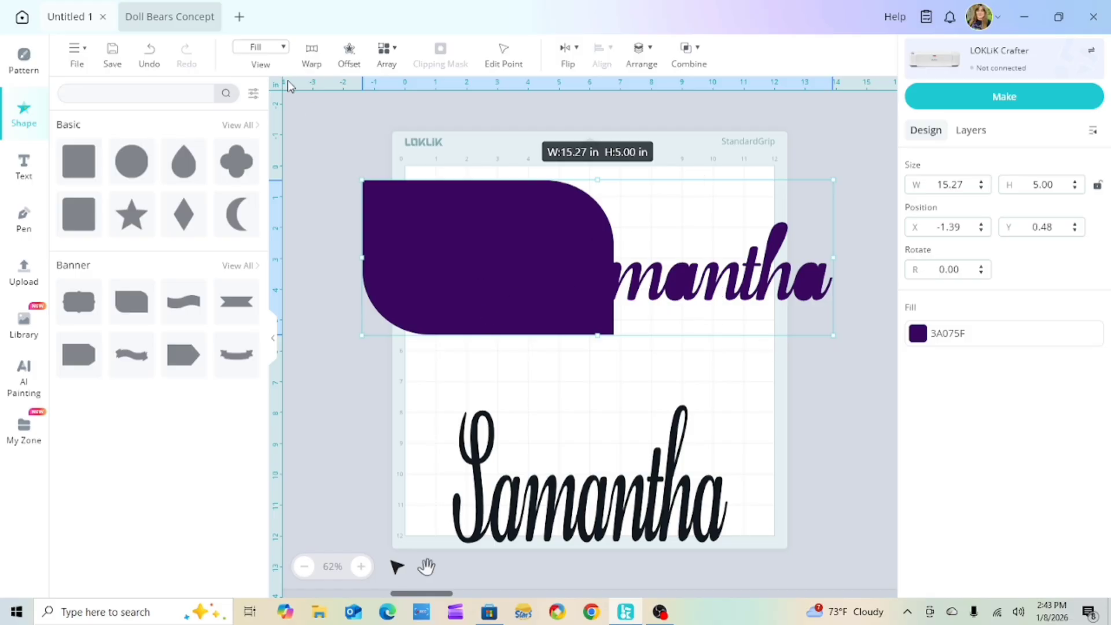
# - Examine the combined shape's cut lines in Contour view, undo the overlap subtraction and the name's move, and return to Fill view
pyautogui.click(278, 48)
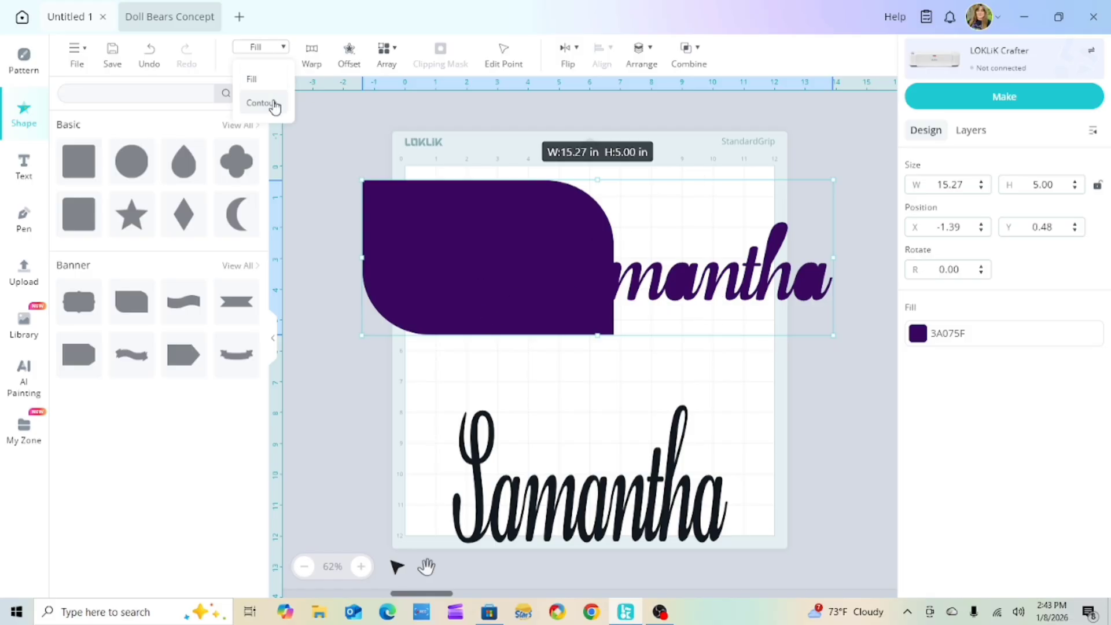
pyautogui.click(276, 102)
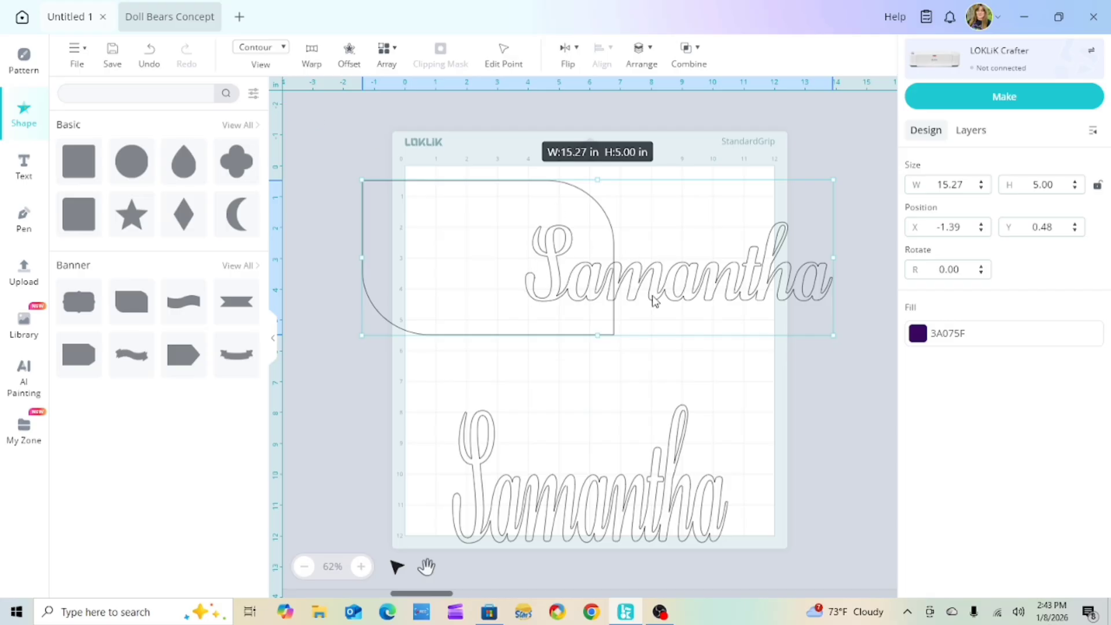
pyautogui.click(750, 387)
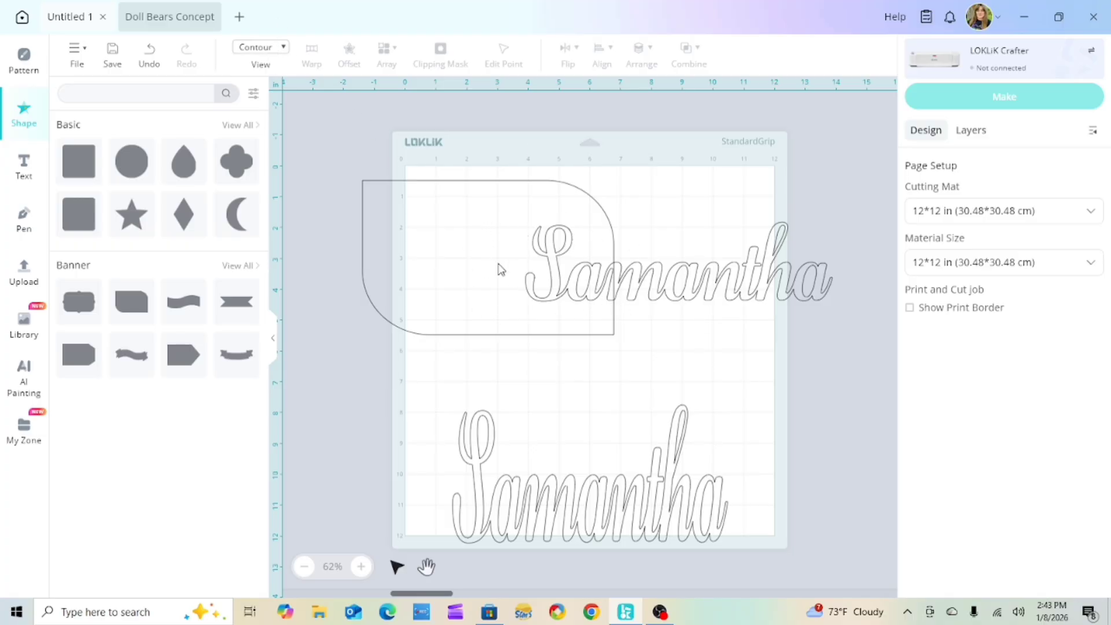
pyautogui.click(155, 55)
pyautogui.click(162, 61)
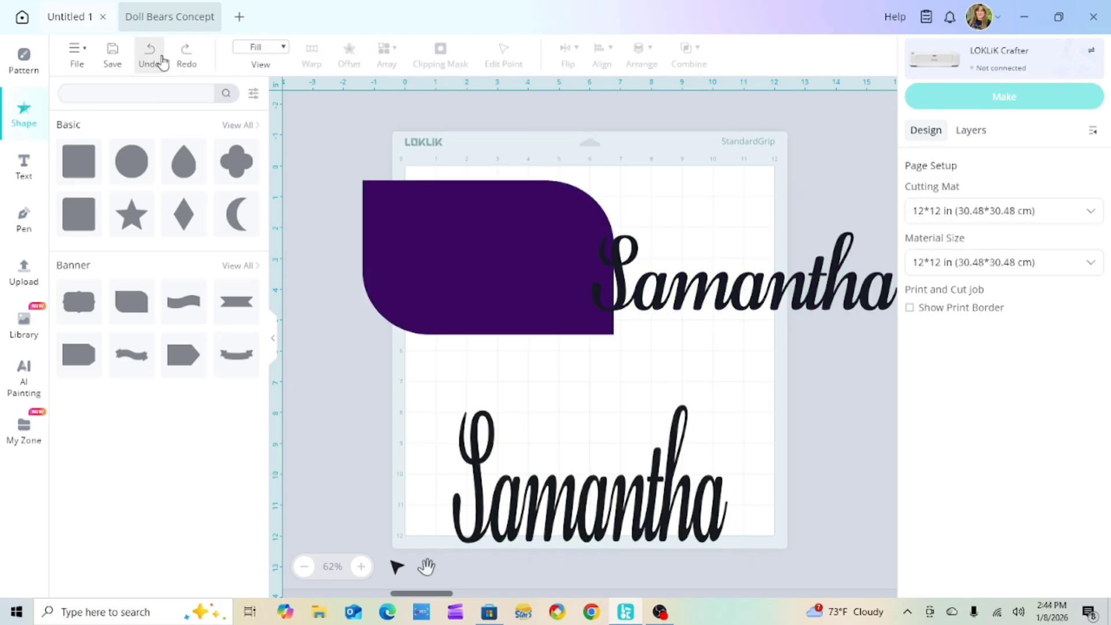
# - Undo the last change, move the upper name onto the purple shape, and shrink it to fit entirely inside
pyautogui.click(162, 61)
pyautogui.moveTo(669, 276); pyautogui.dragTo(534, 257)
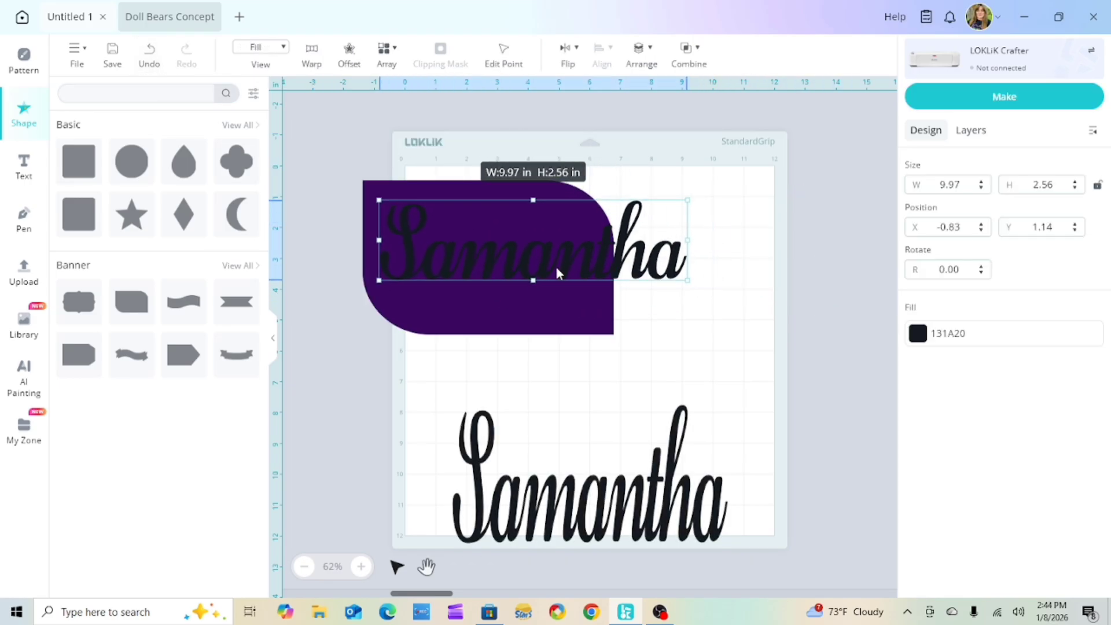
pyautogui.moveTo(689, 240); pyautogui.dragTo(553, 274)
# - Unite the upper name with the purple shape and switch the display to Contour view
pyautogui.moveTo(344, 151); pyautogui.dragTo(654, 341)
pyautogui.click(695, 68)
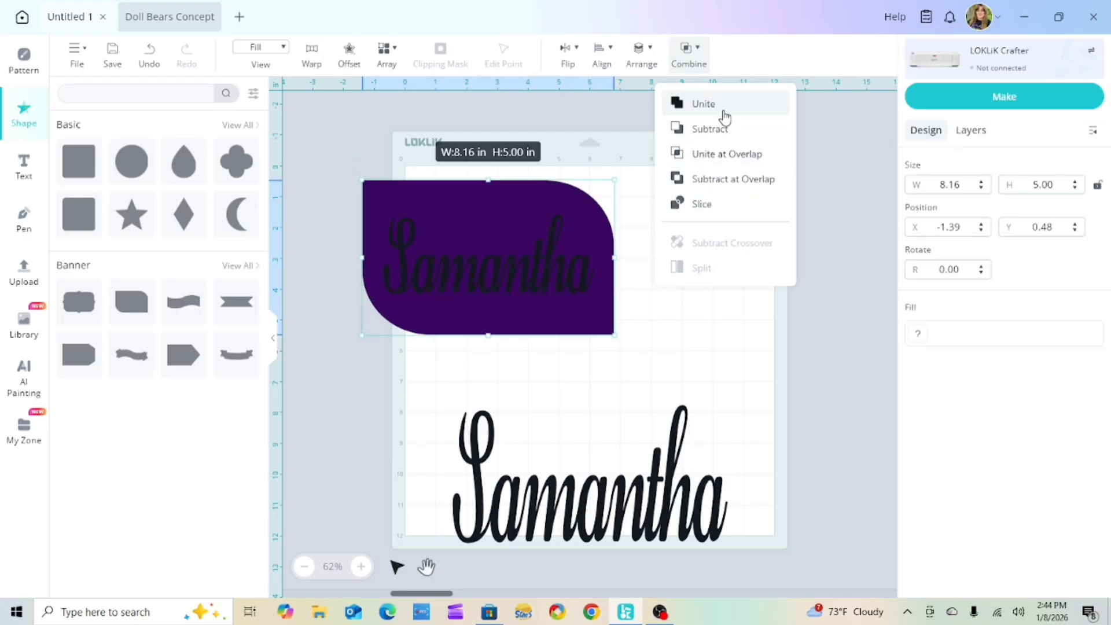
pyautogui.click(702, 105)
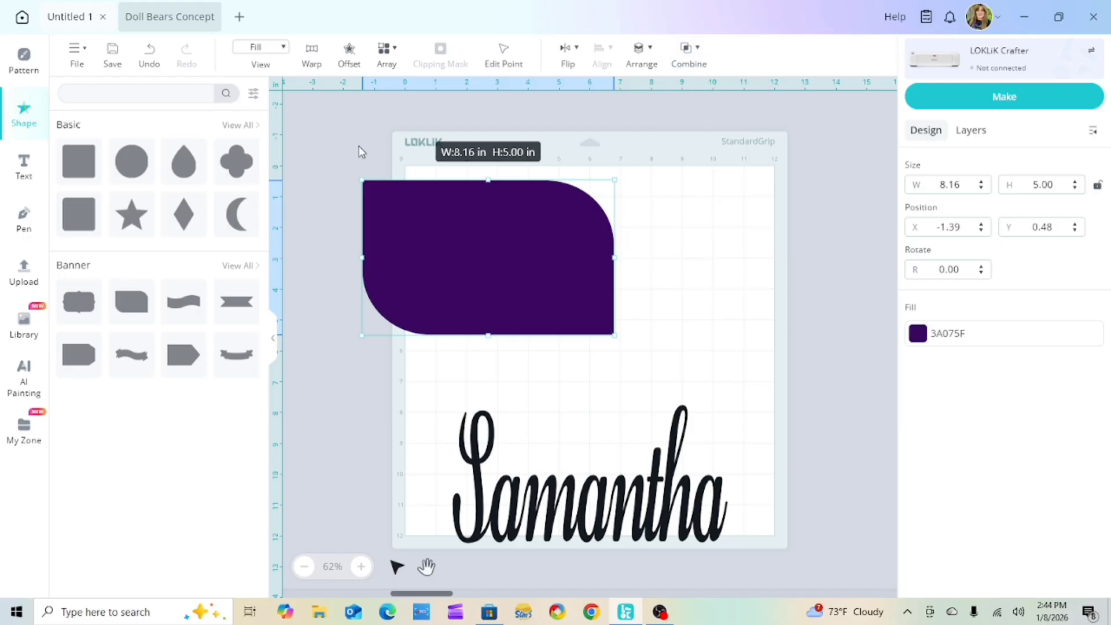
pyautogui.click(271, 65)
pyautogui.click(277, 103)
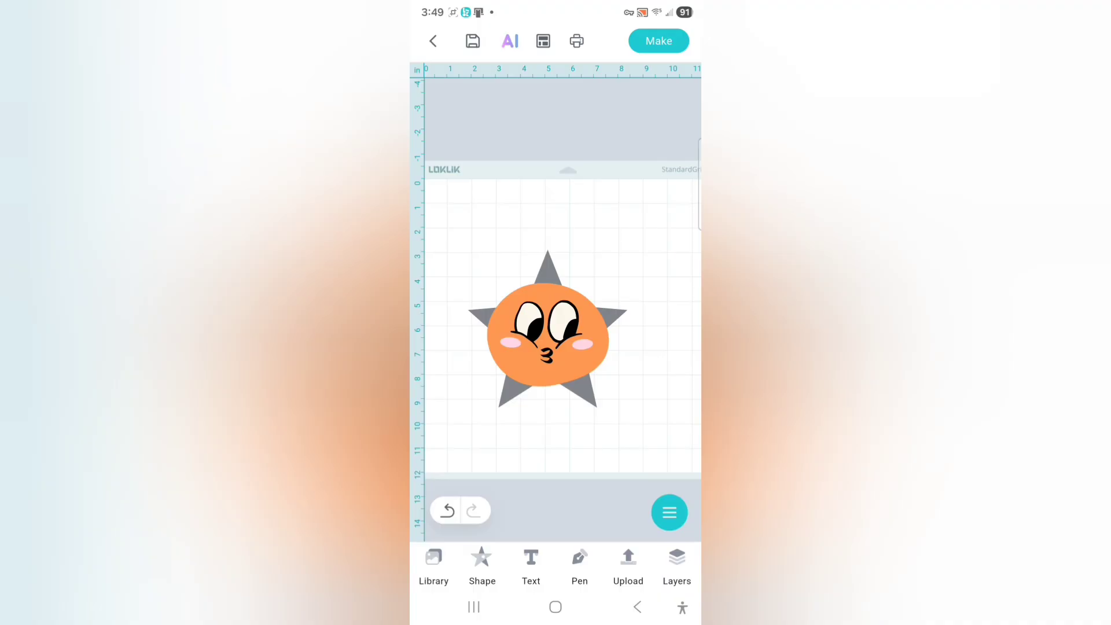
# - In the mobile app, center the orange face and gray star vertically and horizontally, and unite them into one shape
pyautogui.moveTo(548, 335)
pyautogui.mouseDown()
pyautogui.moveTo(640, 290)
pyautogui.moveTo(660, 218)
pyautogui.moveTo(548, 332)
pyautogui.mouseUp()
pyautogui.moveTo(596, 438); pyautogui.dragTo(560, 369)
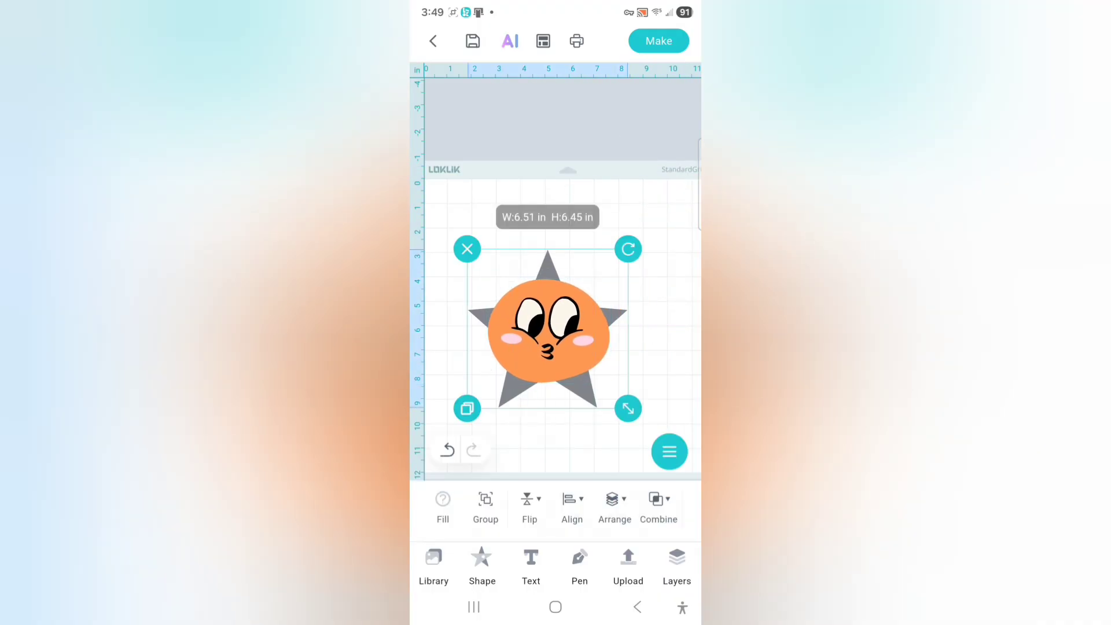
pyautogui.click(614, 506)
pyautogui.click(572, 506)
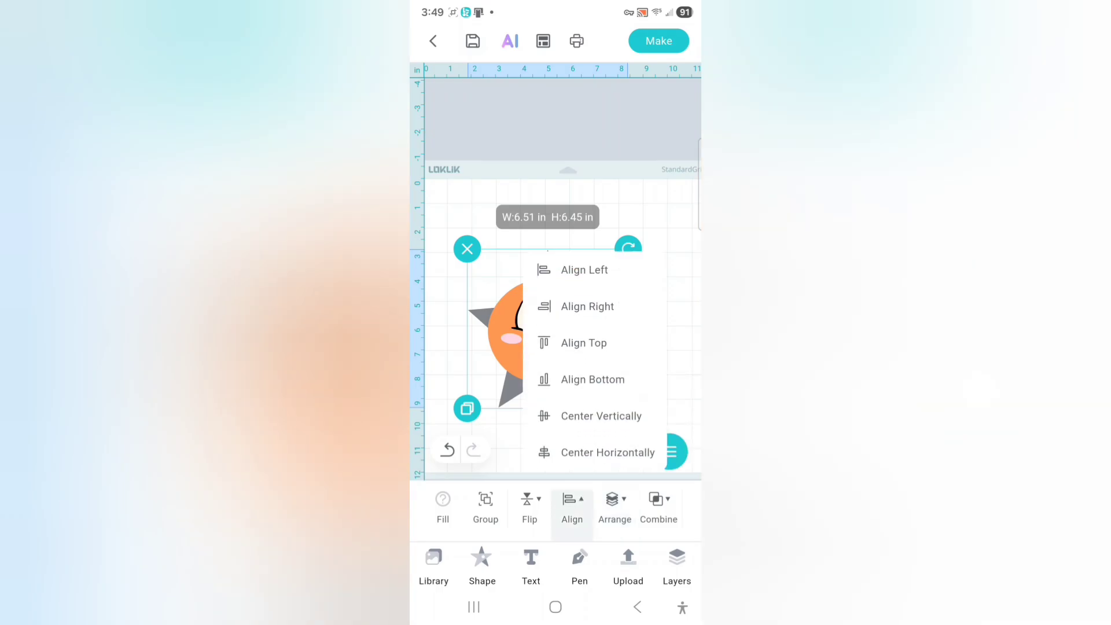
pyautogui.click(601, 416)
pyautogui.click(572, 506)
pyautogui.click(608, 453)
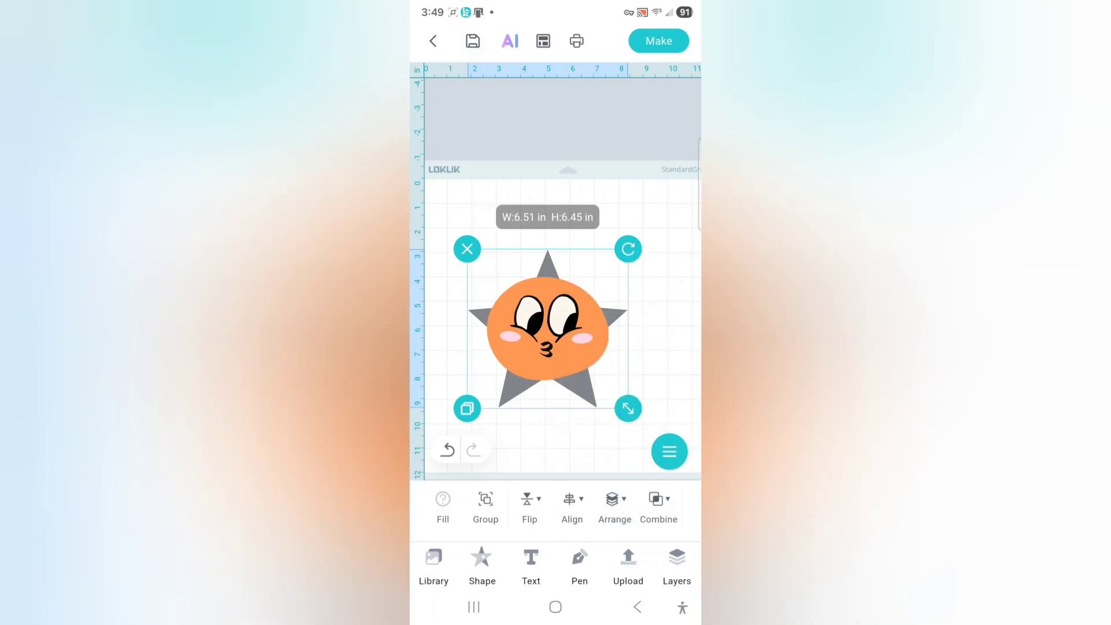
pyautogui.click(659, 507)
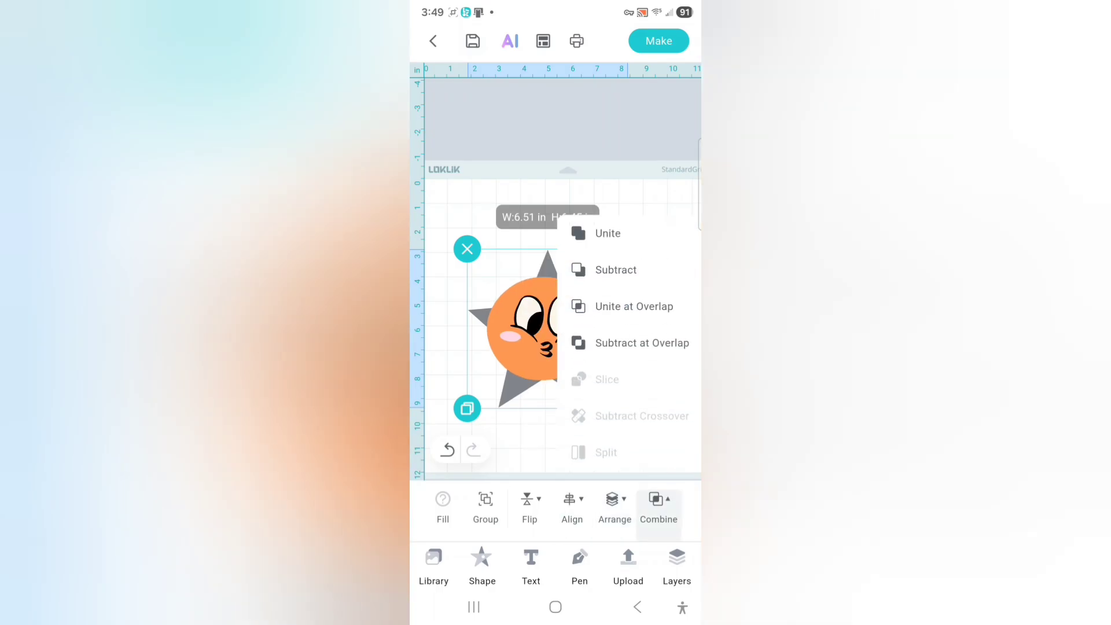
pyautogui.click(608, 234)
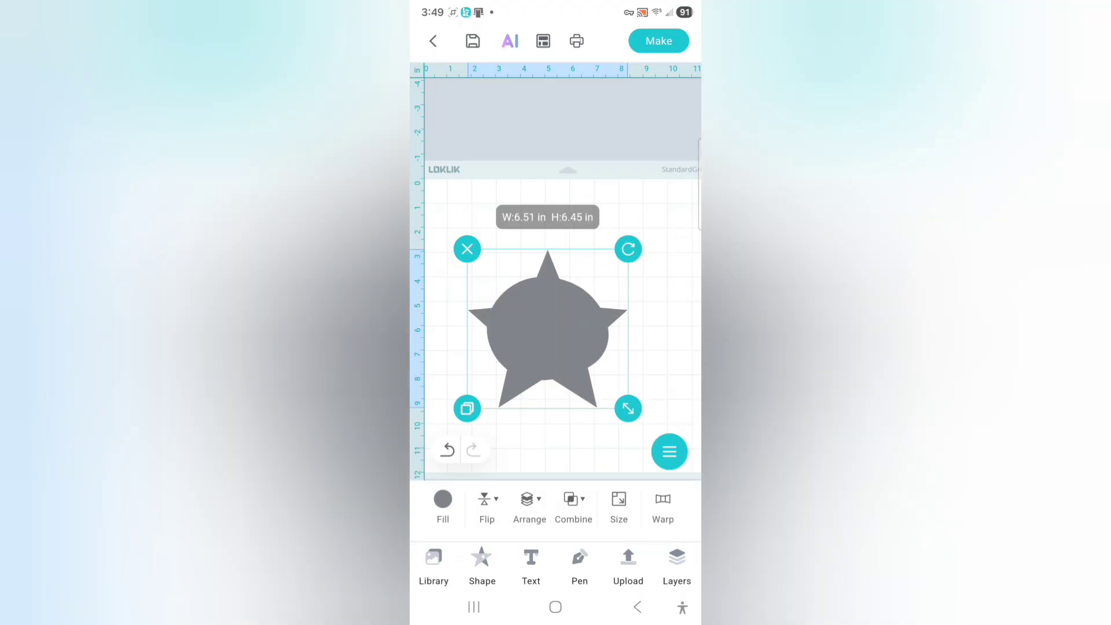
# - Insert the free orange kissing-face image from the image library into the design
pyautogui.click(434, 566)
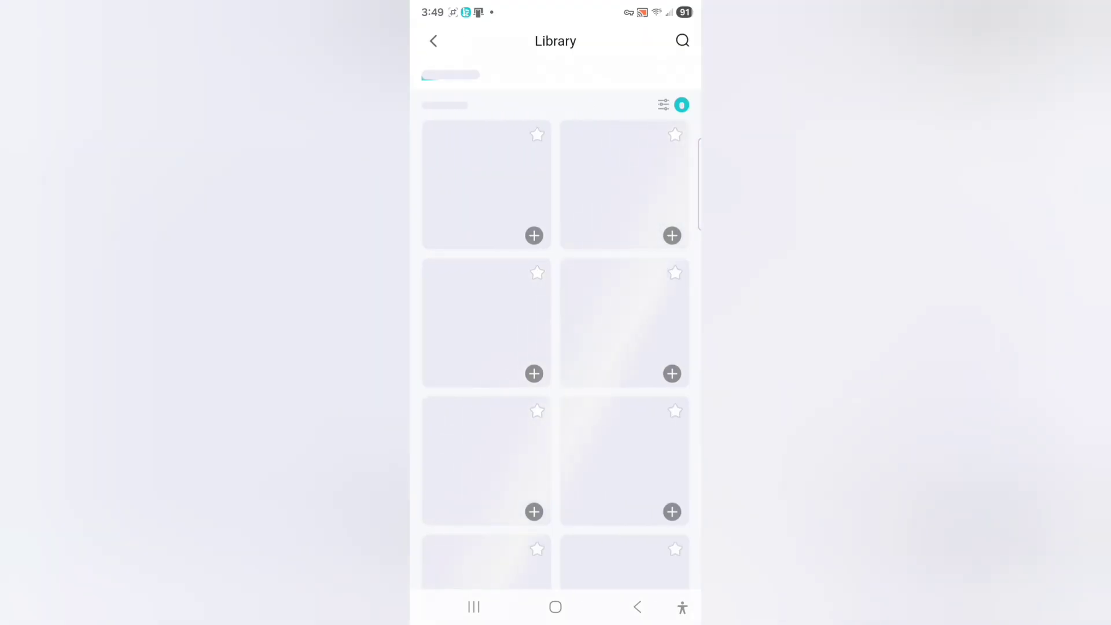
pyautogui.scroll(-2, 556, 371)
pyautogui.scroll(-5, 555, 370)
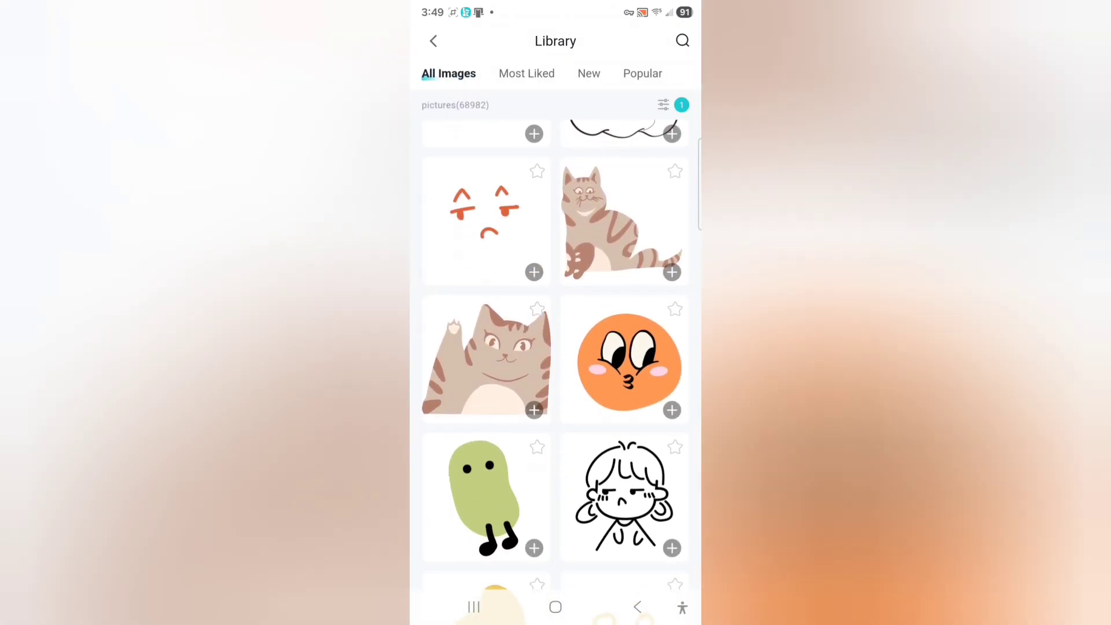
pyautogui.click(630, 322)
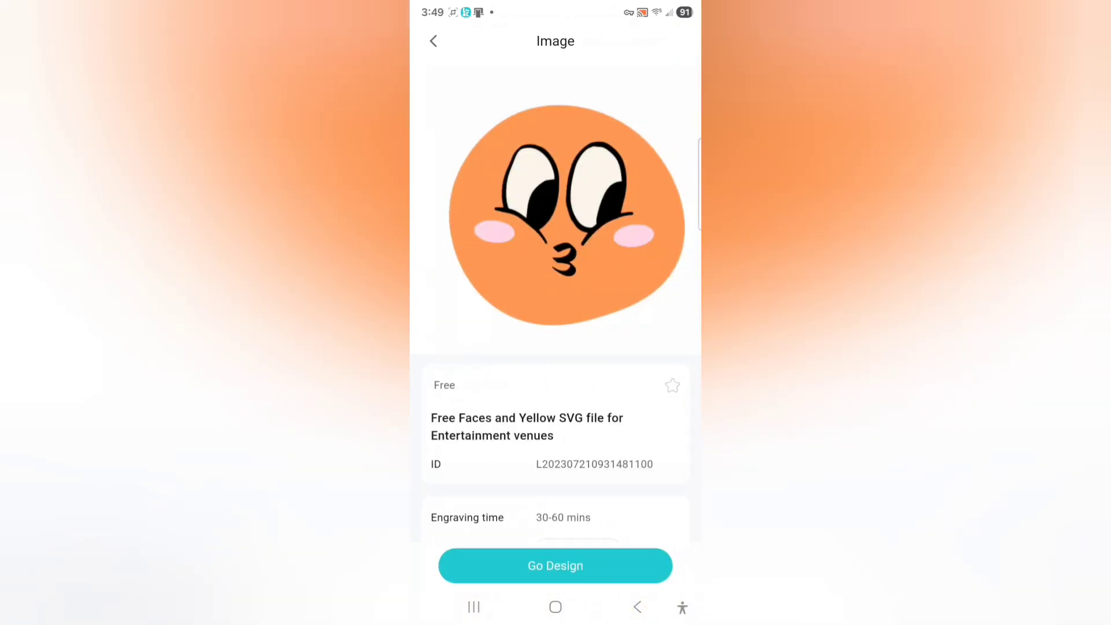
pyautogui.click(555, 566)
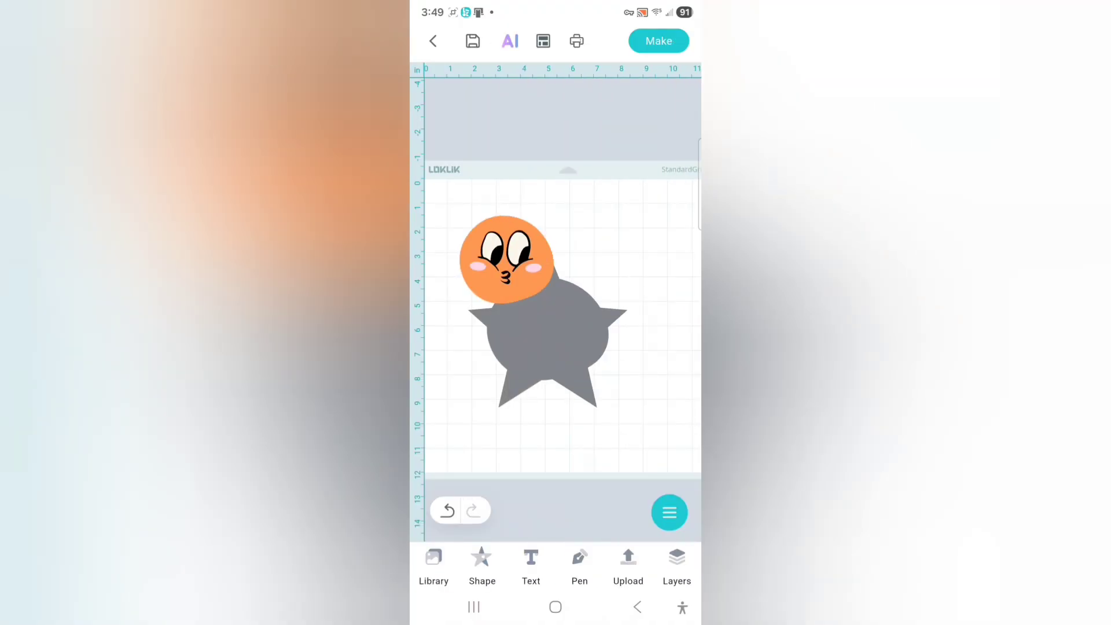
# - Position the orange face over the round center of the united gray star and enlarge it to about 4.93 × 4.16 in
pyautogui.moveTo(524, 278); pyautogui.dragTo(546, 323)
pyautogui.moveTo(593, 372); pyautogui.dragTo(605, 384)
pyautogui.moveTo(550, 334); pyautogui.dragTo(541, 327)
pyautogui.moveTo(596, 379); pyautogui.dragTo(609, 381)
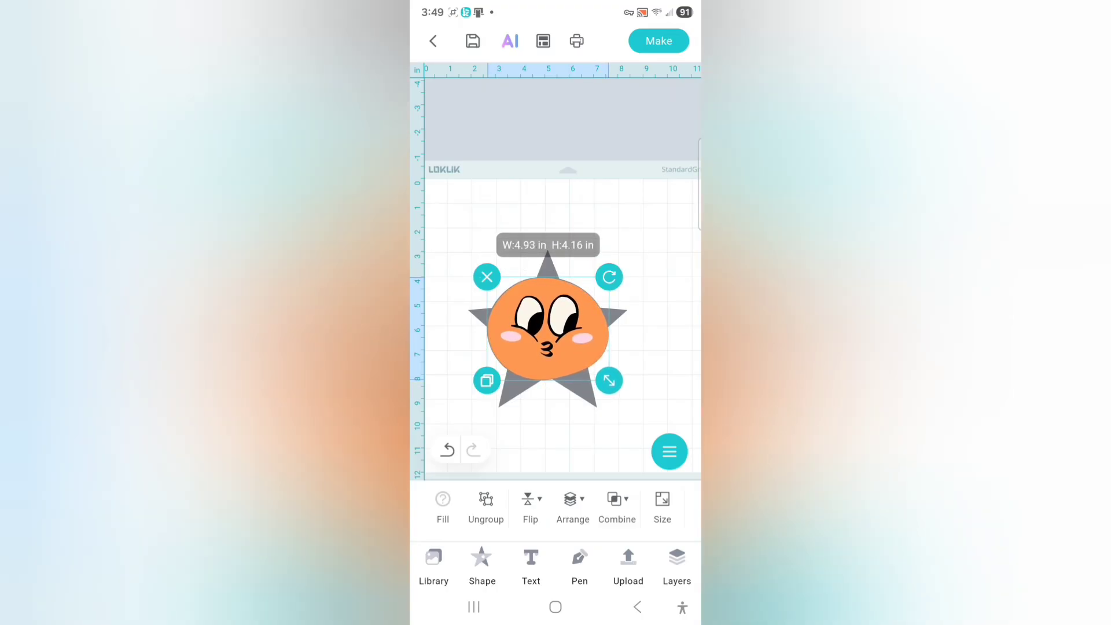
# - Change the united star silhouette's fill to the recommended bright red
pyautogui.click(660, 341)
pyautogui.click(581, 391)
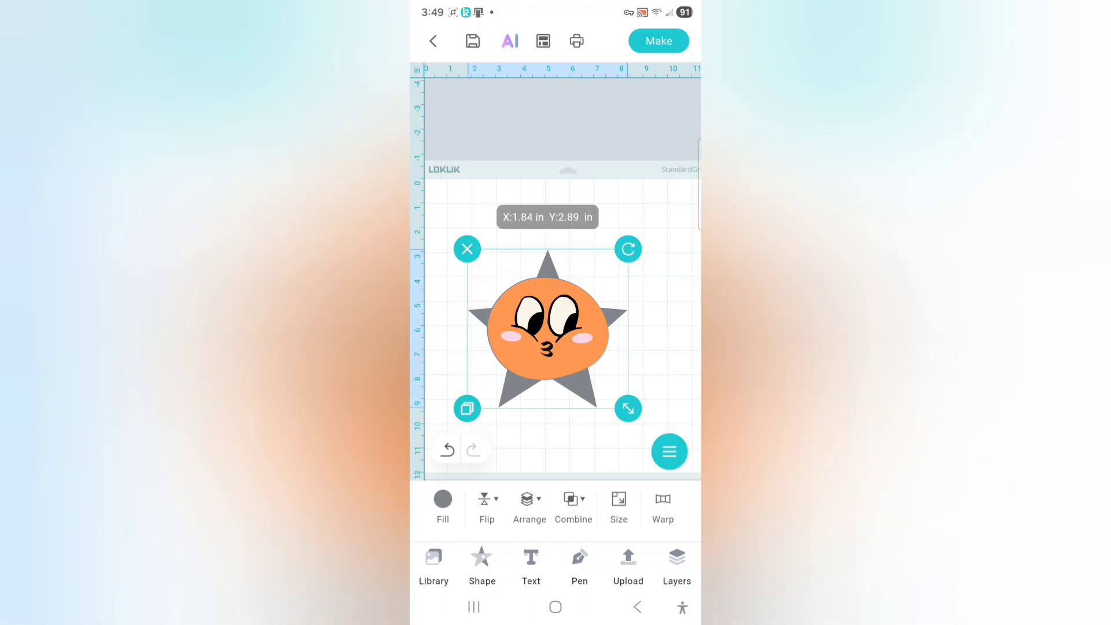
pyautogui.click(444, 503)
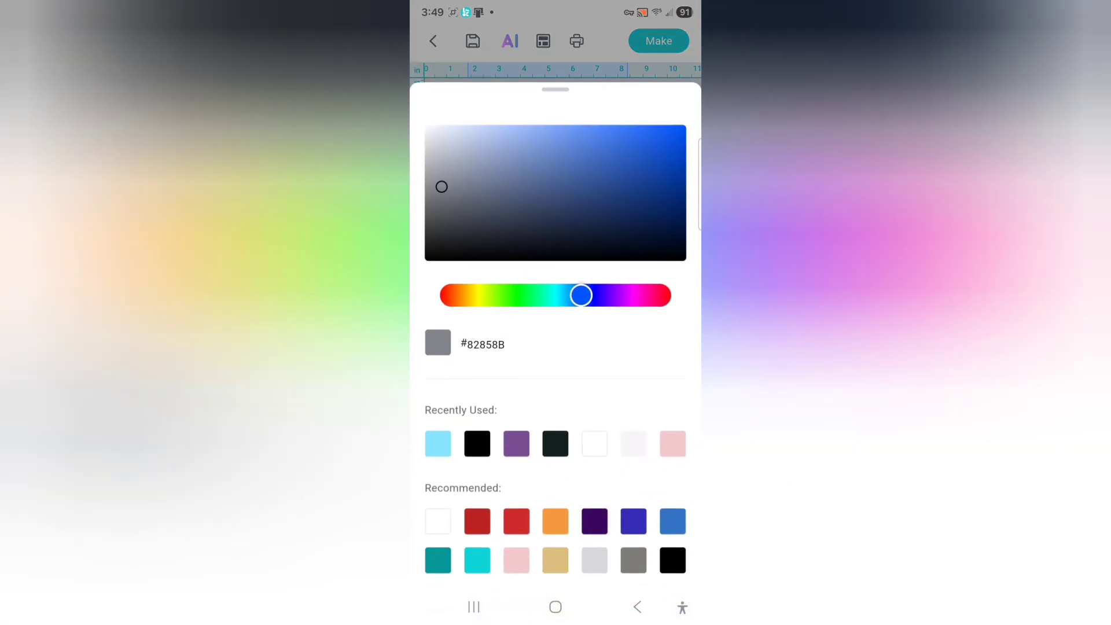
pyautogui.click(516, 521)
pyautogui.moveTo(556, 89); pyautogui.dragTo(556, 384)
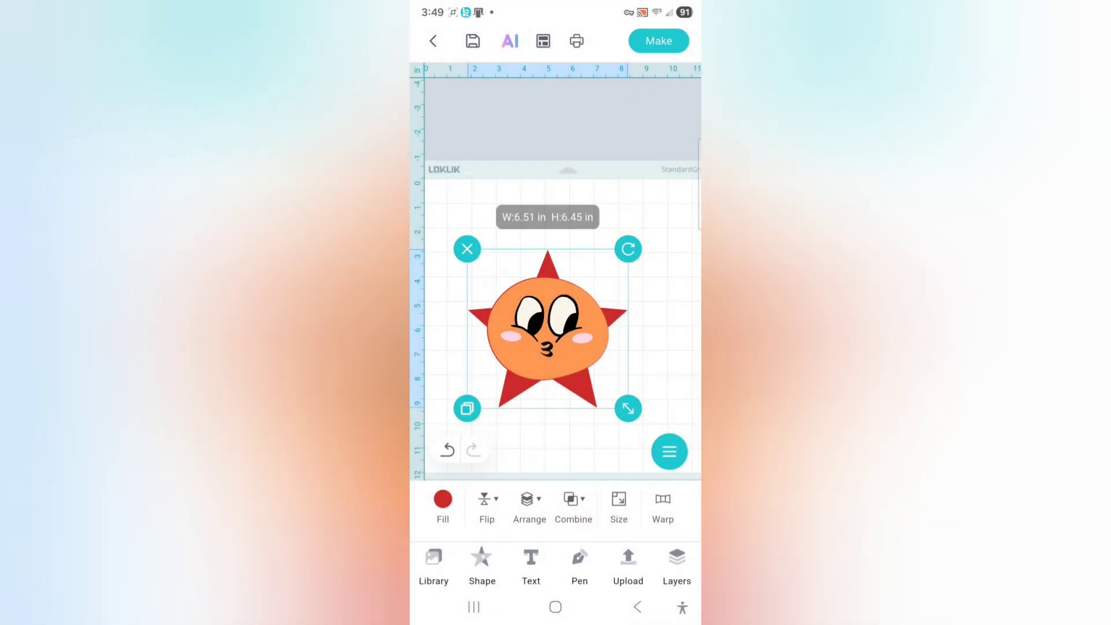
# - Delete the orange face and the red star silhouette to clear the mat
pyautogui.click(660, 348)
pyautogui.moveTo(548, 330); pyautogui.dragTo(548, 329)
pyautogui.click(488, 276)
pyautogui.click(547, 342)
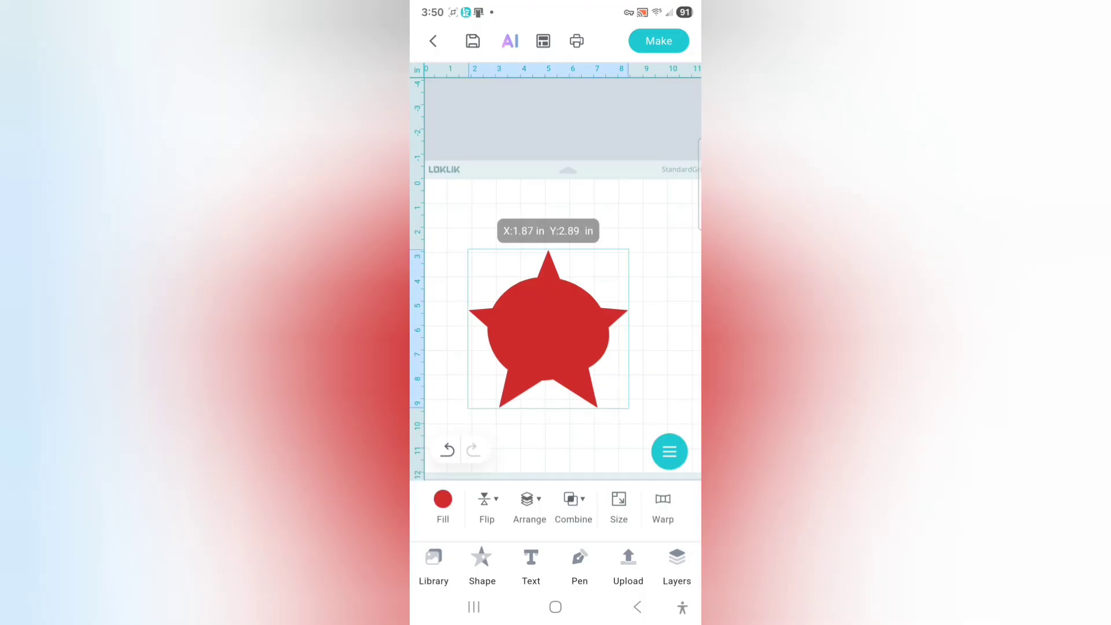
pyautogui.click(468, 250)
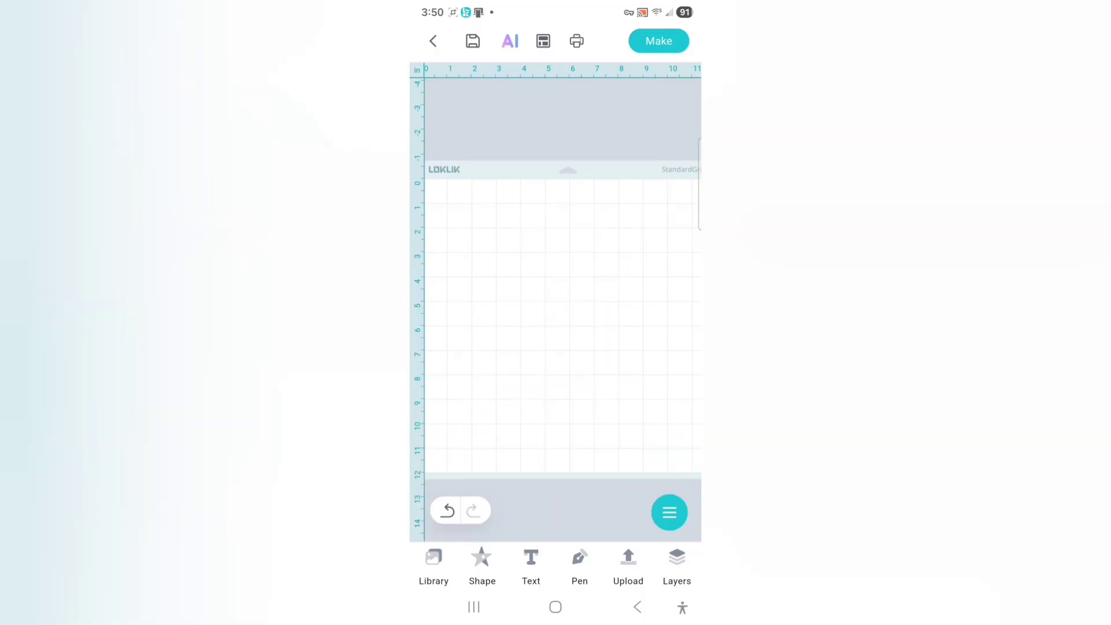
# - Add a basic star shape, enlarge it to roughly twice its size, and place it in the mat's upper middle
pyautogui.click(482, 564)
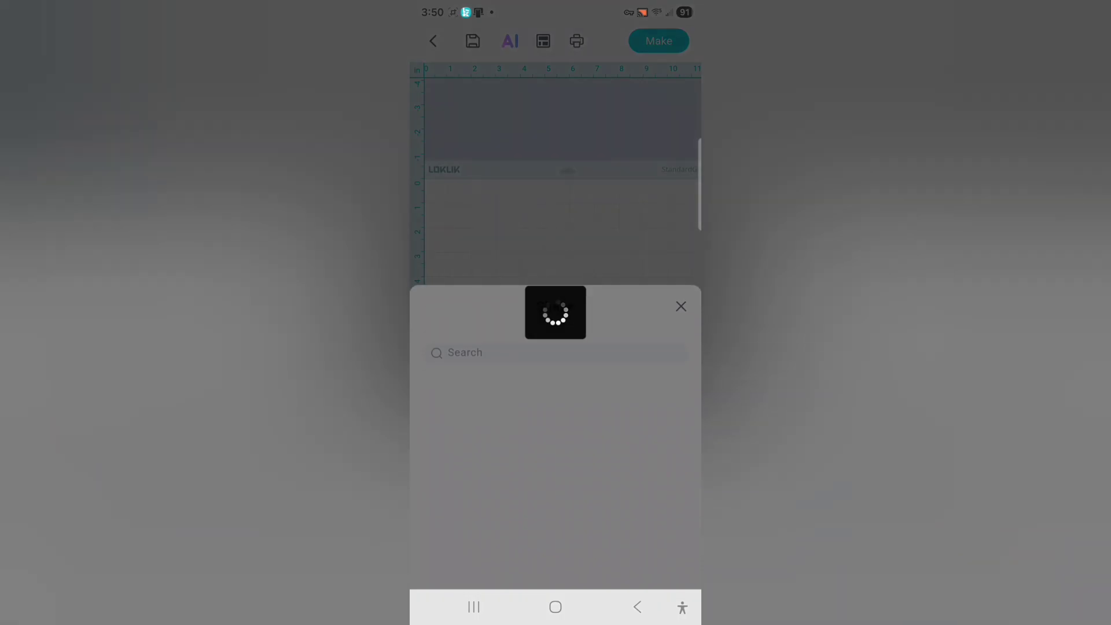
pyautogui.scroll(-2, 555, 486)
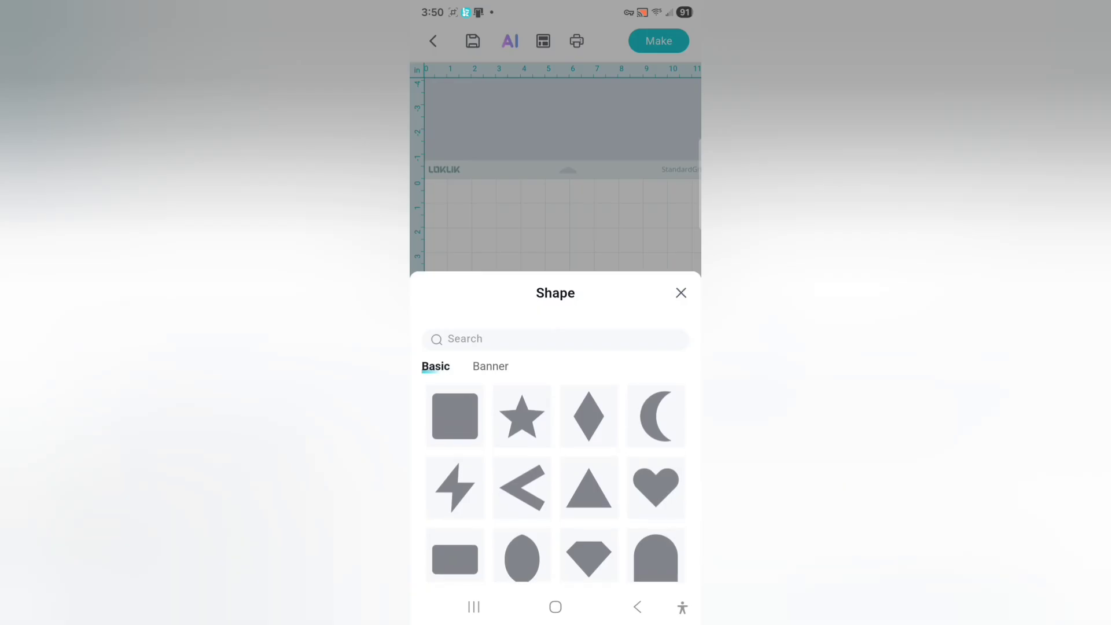
pyautogui.click(522, 417)
pyautogui.click(500, 256)
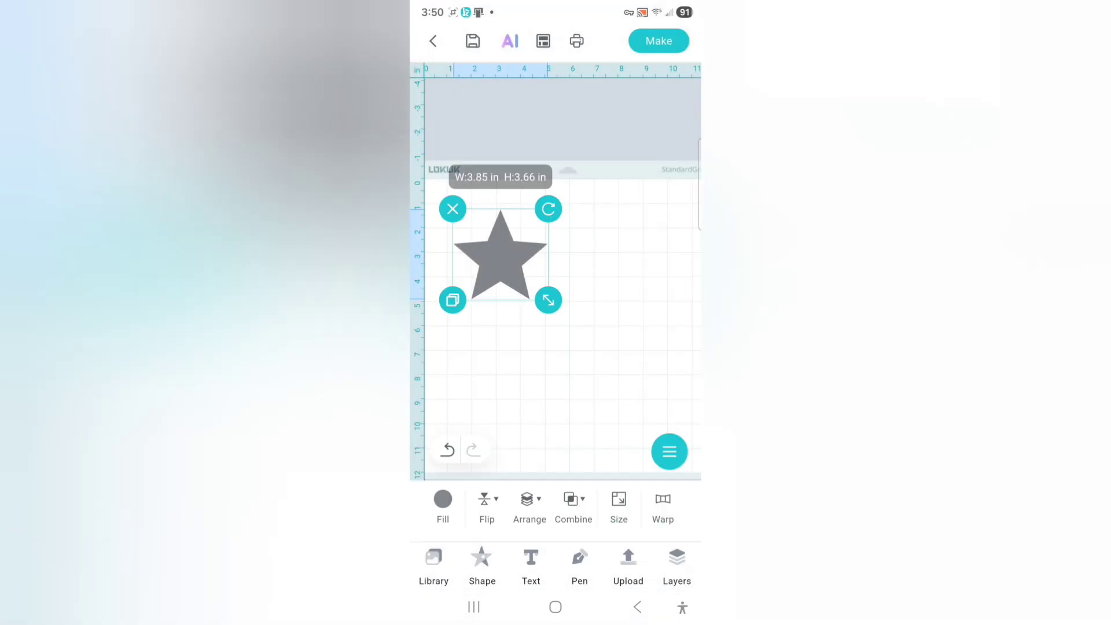
pyautogui.moveTo(500, 256); pyautogui.dragTo(538, 289)
pyautogui.moveTo(585, 334); pyautogui.dragTo(668, 402)
pyautogui.moveTo(579, 322); pyautogui.dragTo(559, 305)
# - Place the text LokLik over the star, and shrink the star to about 5.44 × 5.21 in, centered behind the text
pyautogui.click(530, 565)
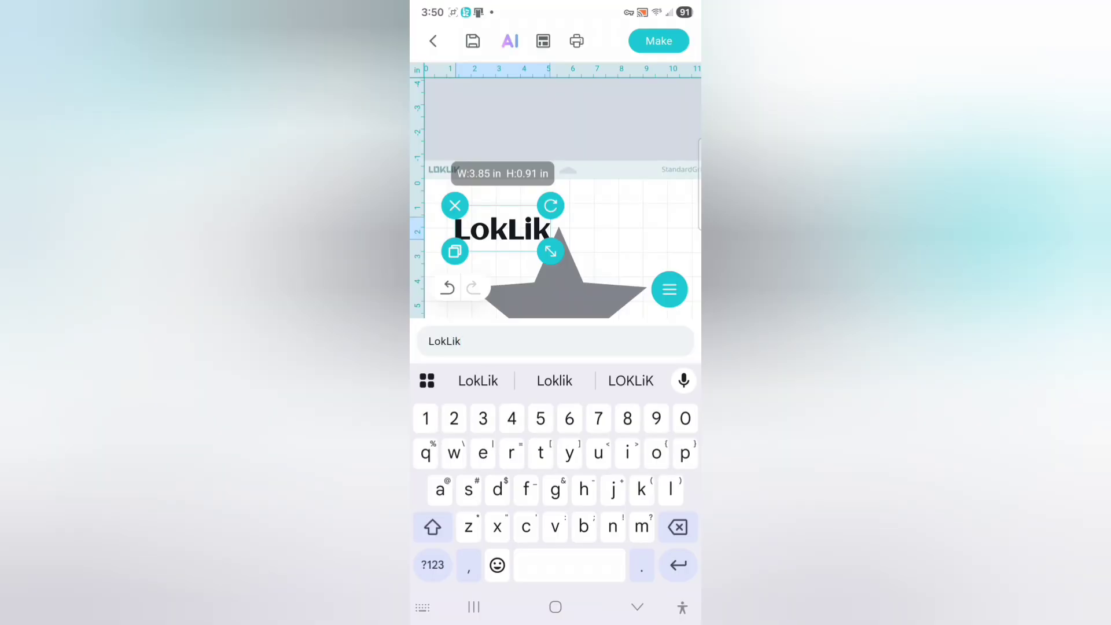
pyautogui.moveTo(502, 230); pyautogui.dragTo(545, 305)
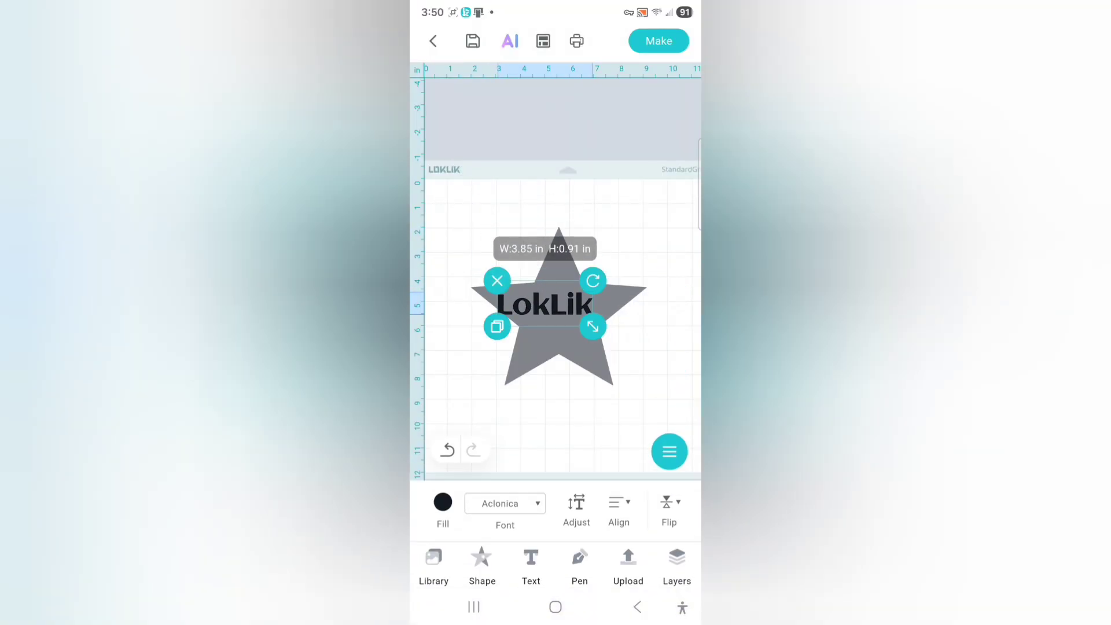
pyautogui.click(560, 345)
pyautogui.moveTo(648, 386); pyautogui.dragTo(605, 356)
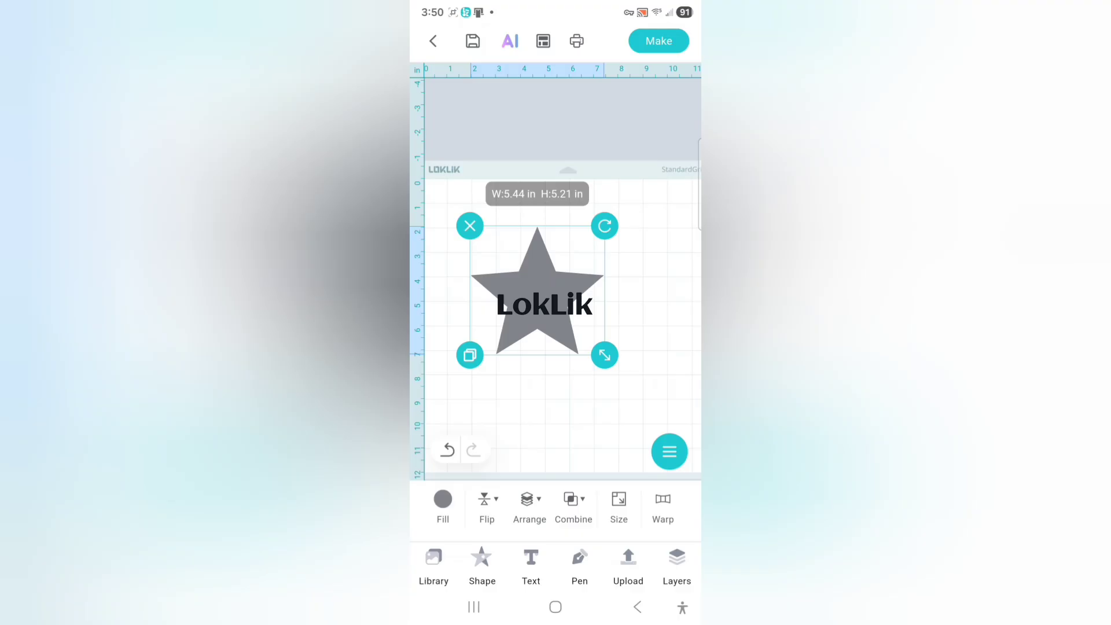
pyautogui.moveTo(537, 278); pyautogui.dragTo(546, 287)
pyautogui.click(564, 414)
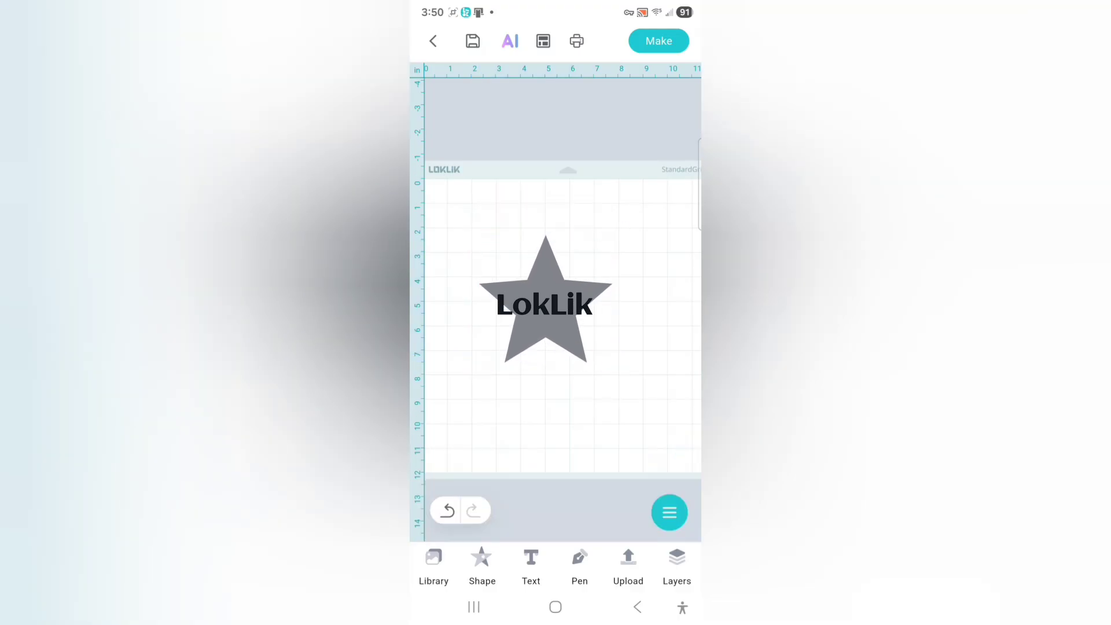
pyautogui.click(545, 304)
pyautogui.click(497, 326)
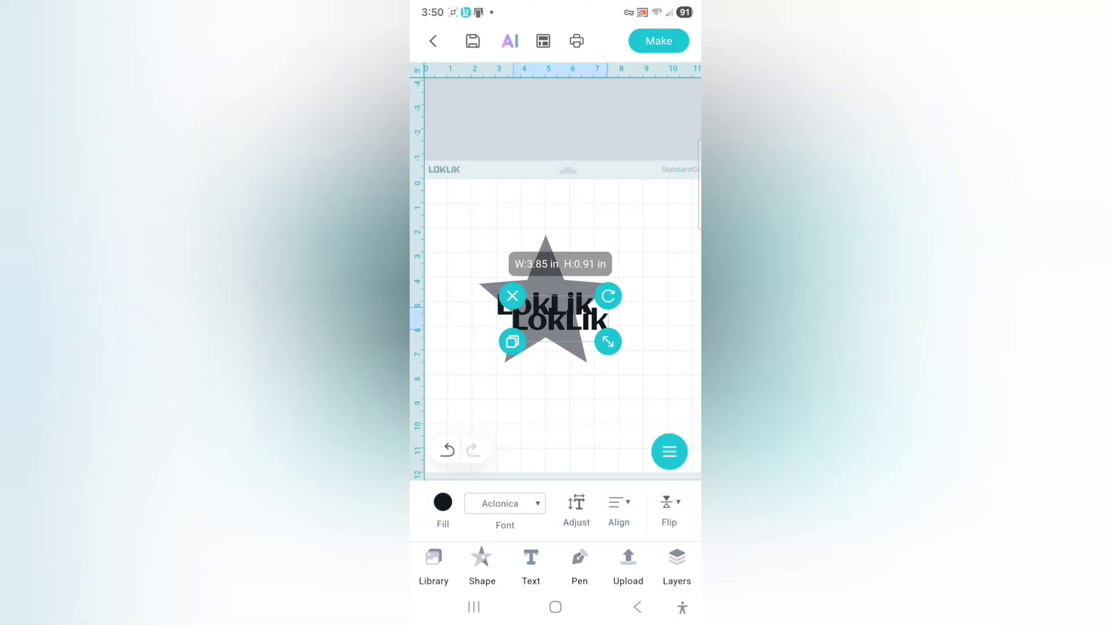
pyautogui.moveTo(559, 320); pyautogui.dragTo(546, 441)
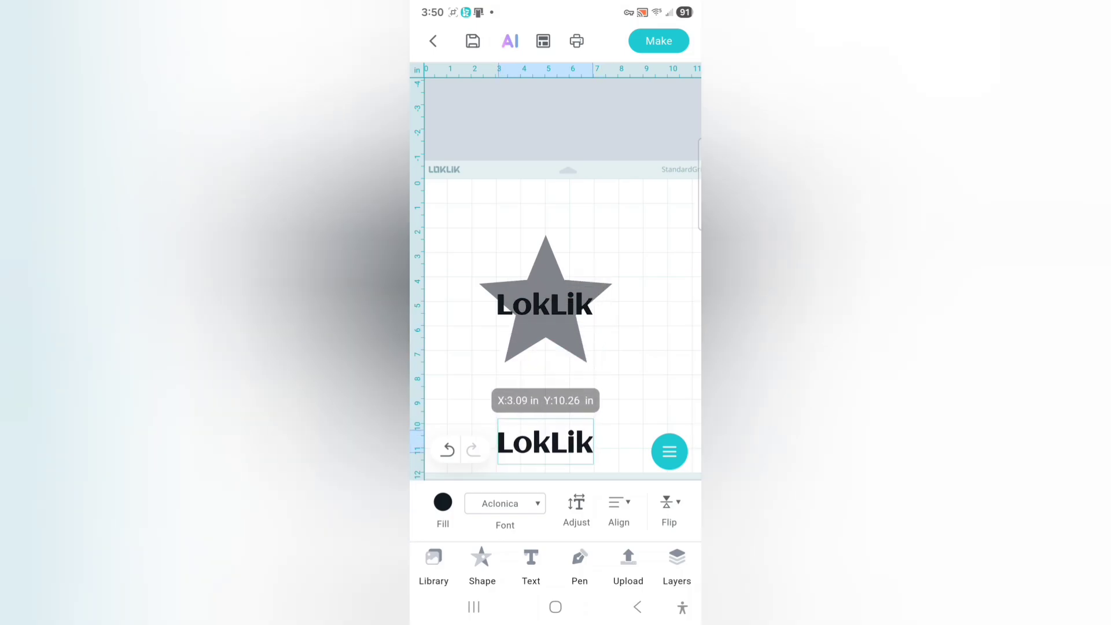
pyautogui.click(497, 417)
# - Enlarge the LokLik text to about 7.11 × 1.83 in and center it vertically and horizontally with the star
pyautogui.click(545, 304)
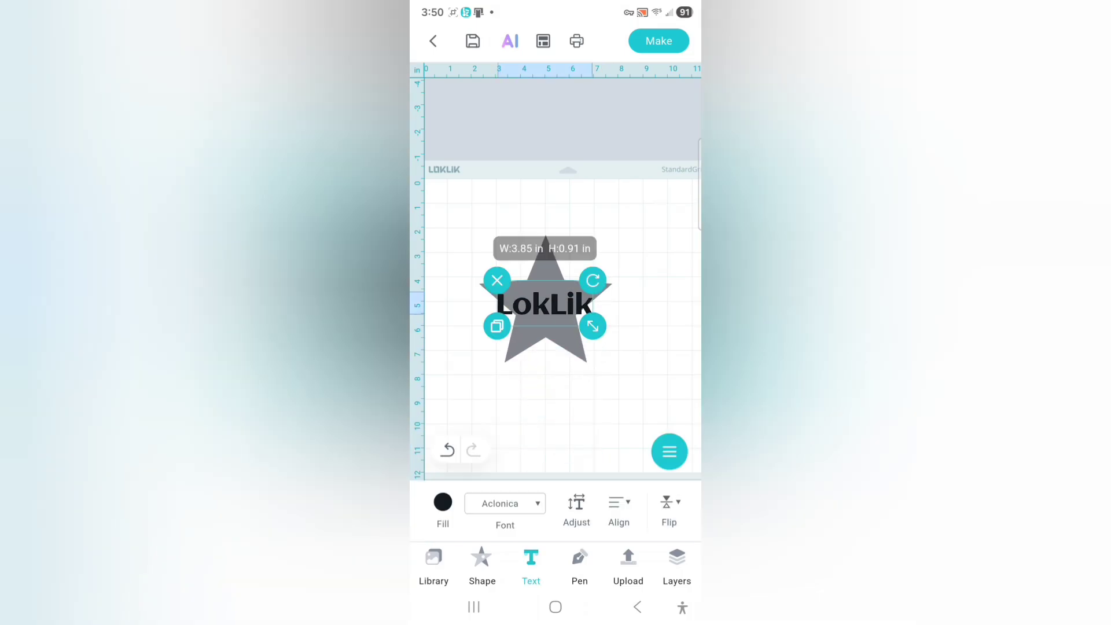
pyautogui.moveTo(593, 325); pyautogui.dragTo(545, 305)
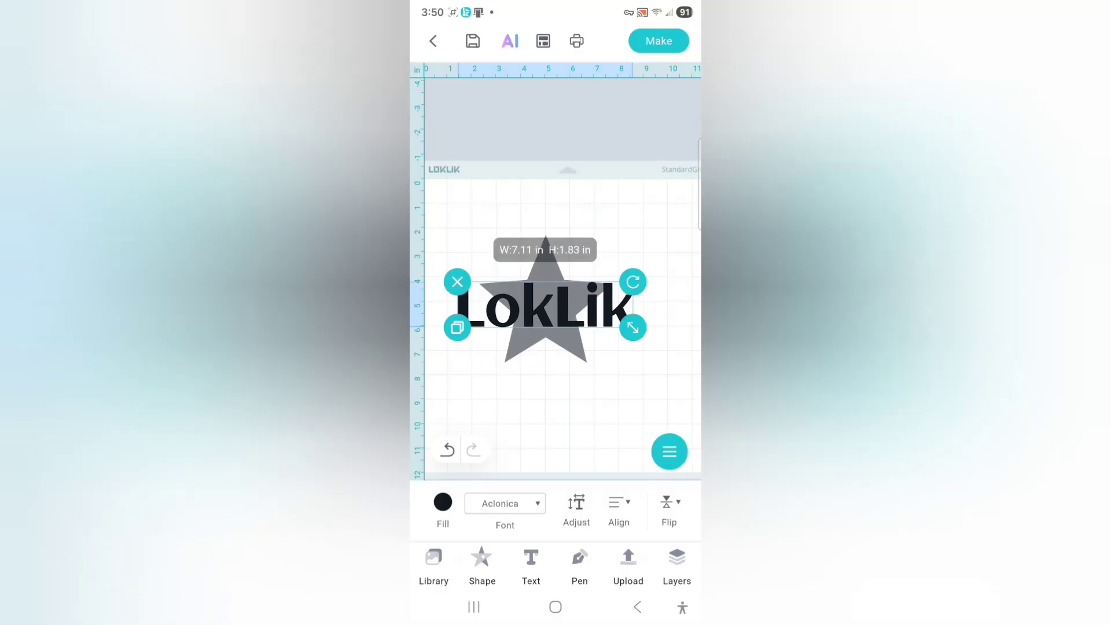
pyautogui.moveTo(446, 215); pyautogui.dragTo(651, 385)
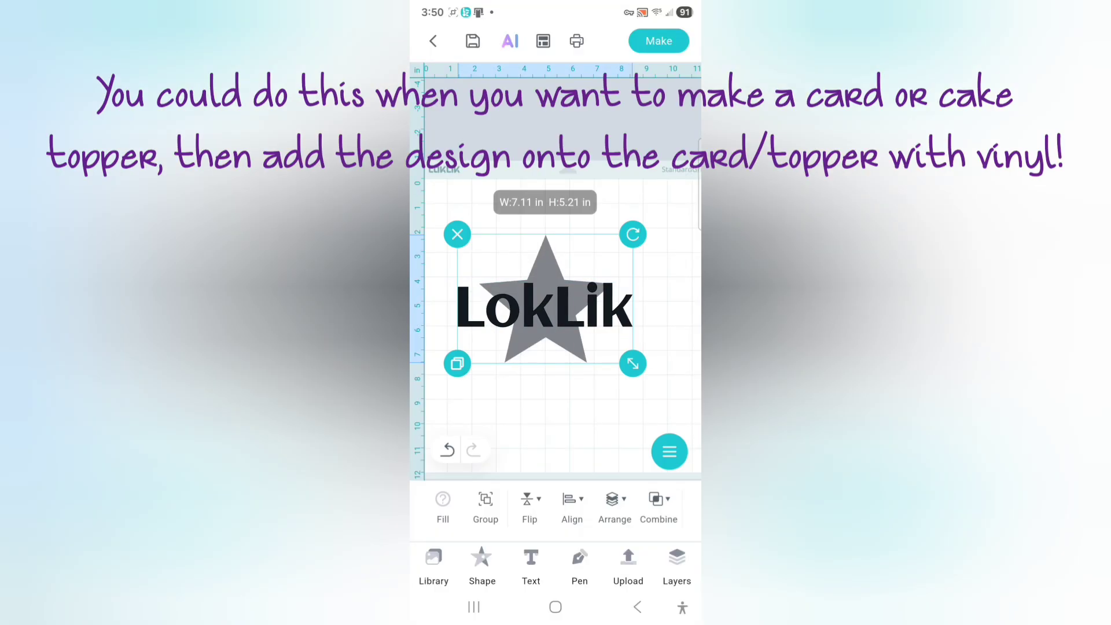
pyautogui.click(571, 508)
pyautogui.click(601, 416)
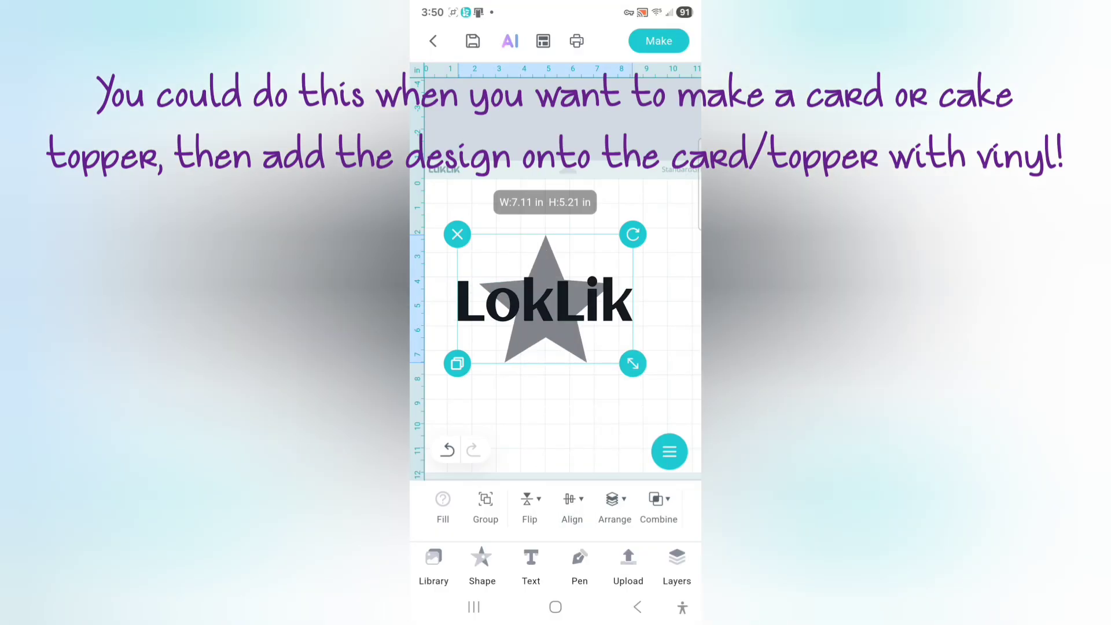
pyautogui.click(572, 508)
pyautogui.click(608, 452)
pyautogui.moveTo(620, 398); pyautogui.dragTo(601, 368)
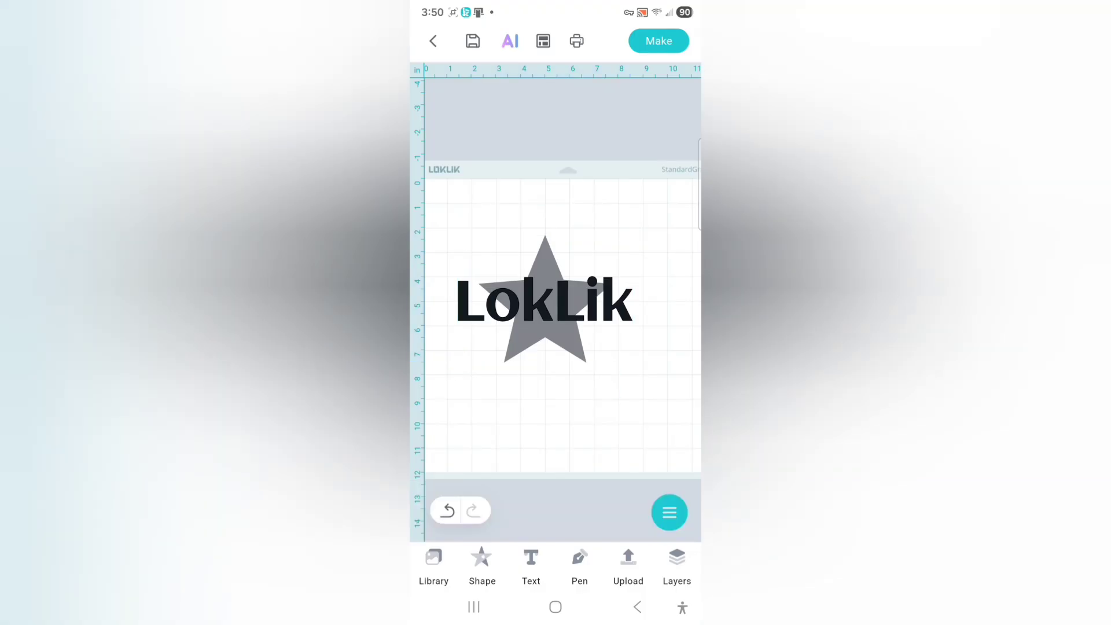
# - Duplicate the LokLik text, place the copy below the star, and select the original text together with the star
pyautogui.click(545, 300)
pyautogui.click(456, 320)
pyautogui.moveTo(560, 312); pyautogui.dragTo(549, 410)
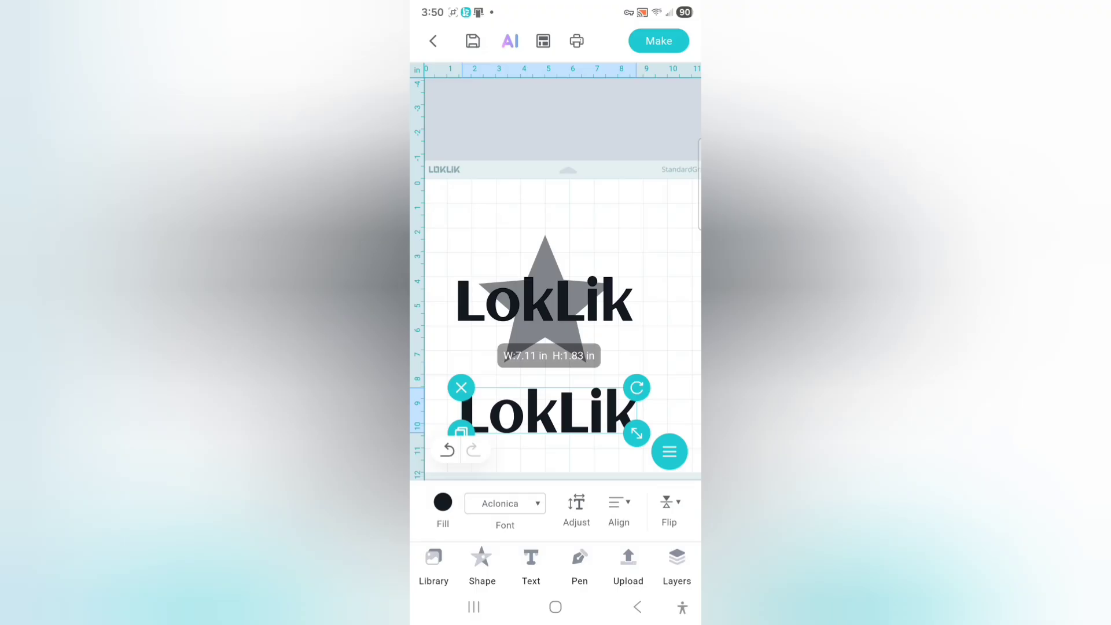
pyautogui.moveTo(621, 221); pyautogui.dragTo(503, 343)
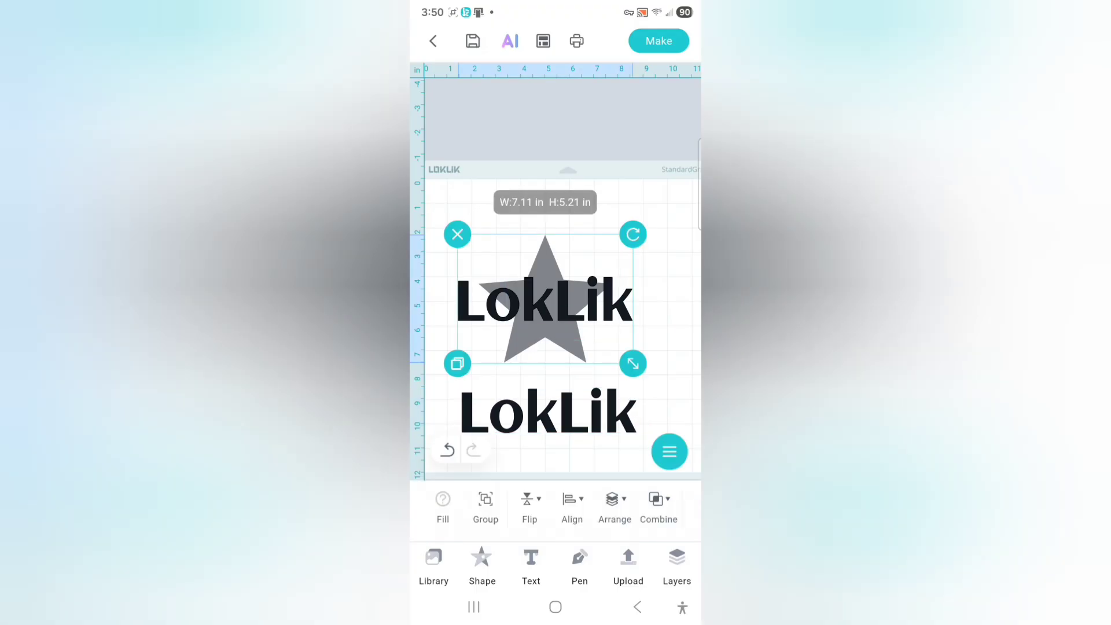
# - Unite the original LokLik text with the star, and place the LokLik copy over the lettering of the united shape
pyautogui.click(658, 509)
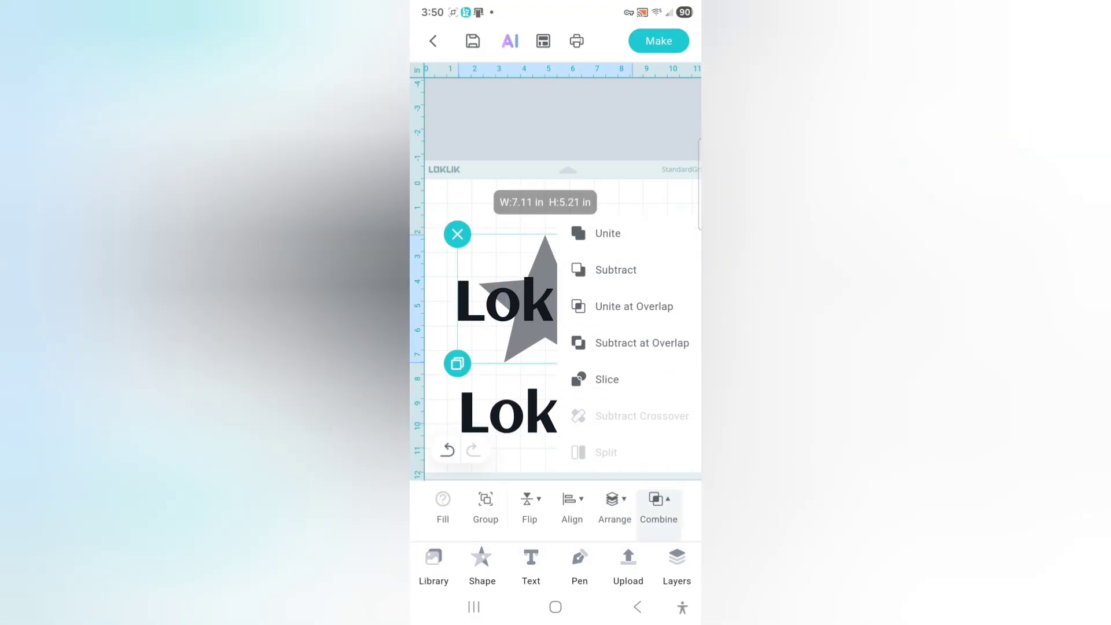
pyautogui.click(605, 234)
pyautogui.click(548, 412)
pyautogui.moveTo(549, 412); pyautogui.dragTo(546, 299)
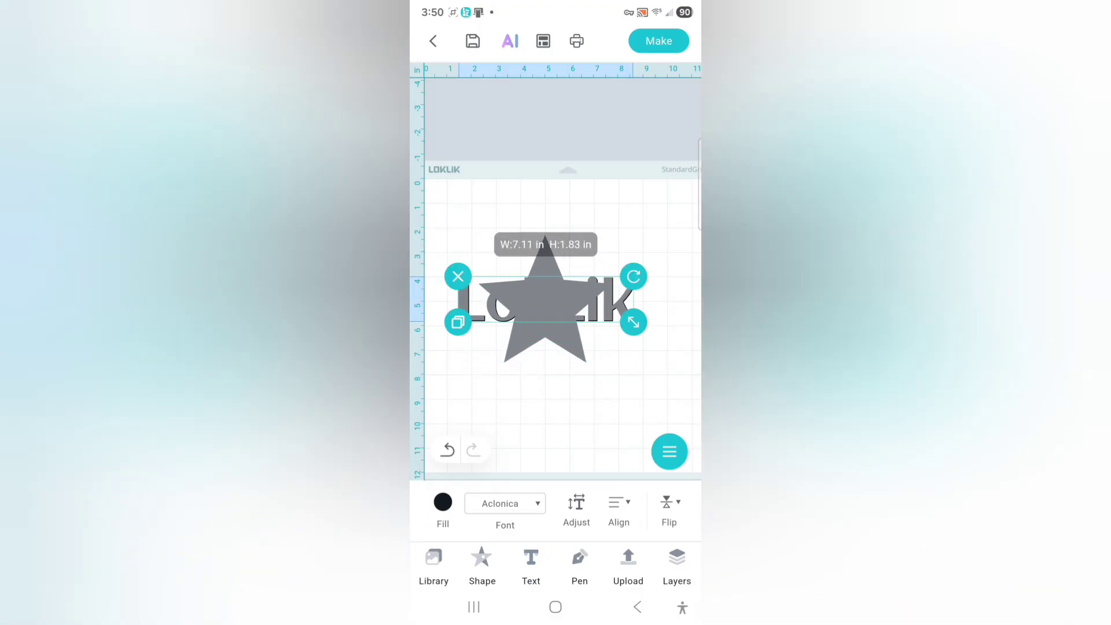
# - Bring the LokLik text copy to the front of the united star shape
pyautogui.moveTo(602, 509); pyautogui.dragTo(440, 509)
pyautogui.click(529, 509)
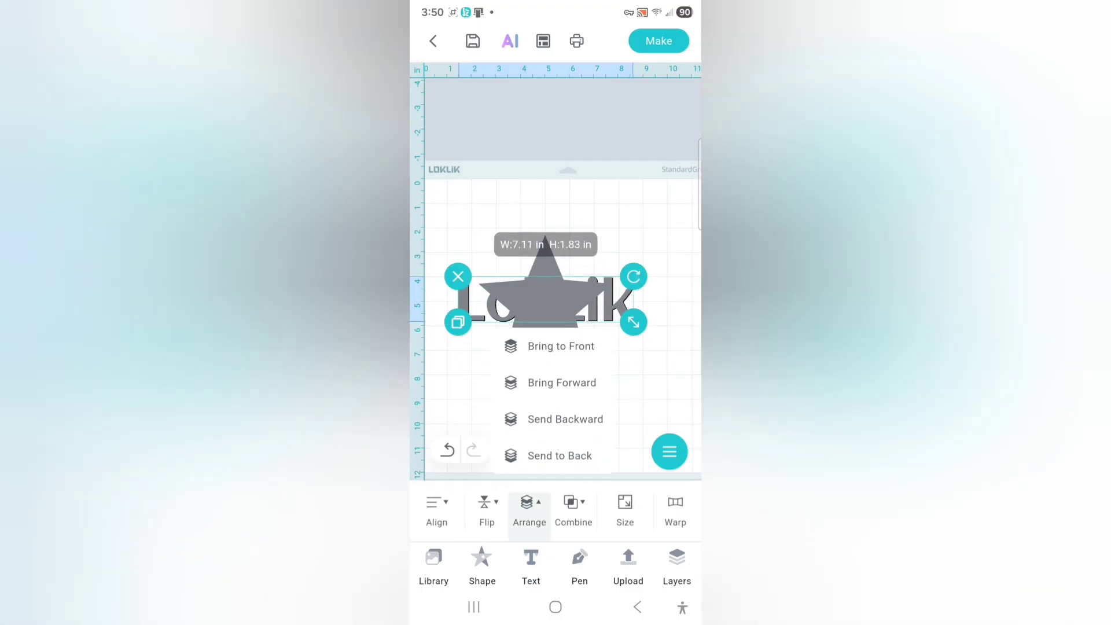
pyautogui.click(561, 346)
pyautogui.click(546, 408)
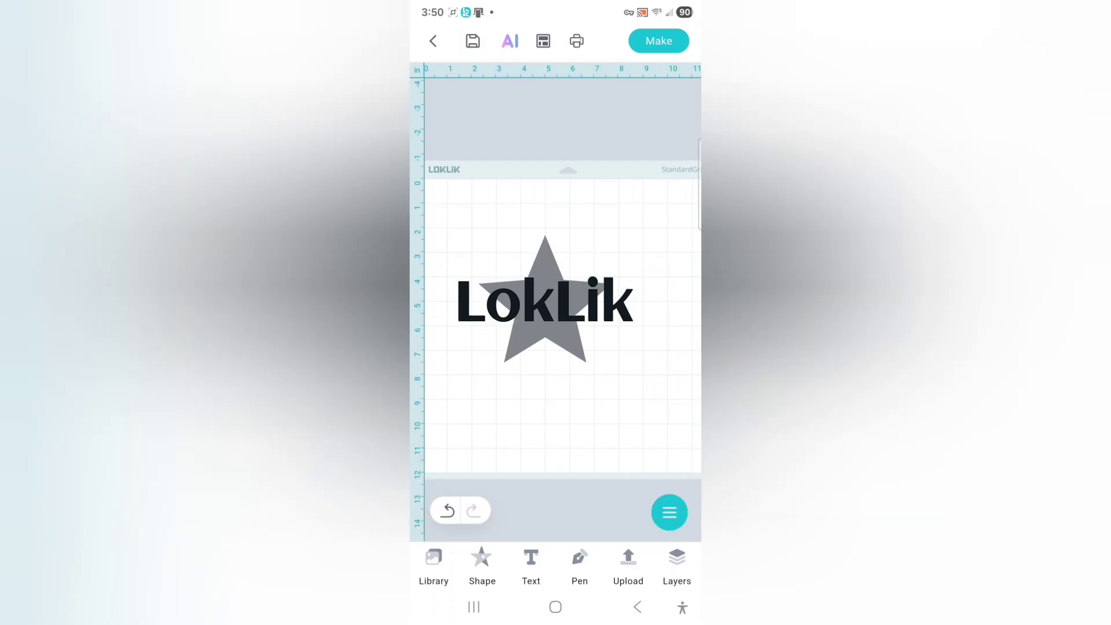
# - Line up the LokLik copy with the united lettering, and open the fill colors of the united star shape
pyautogui.click(546, 301)
pyautogui.moveTo(546, 301); pyautogui.dragTo(545, 300)
pyautogui.click(544, 347)
pyautogui.click(442, 501)
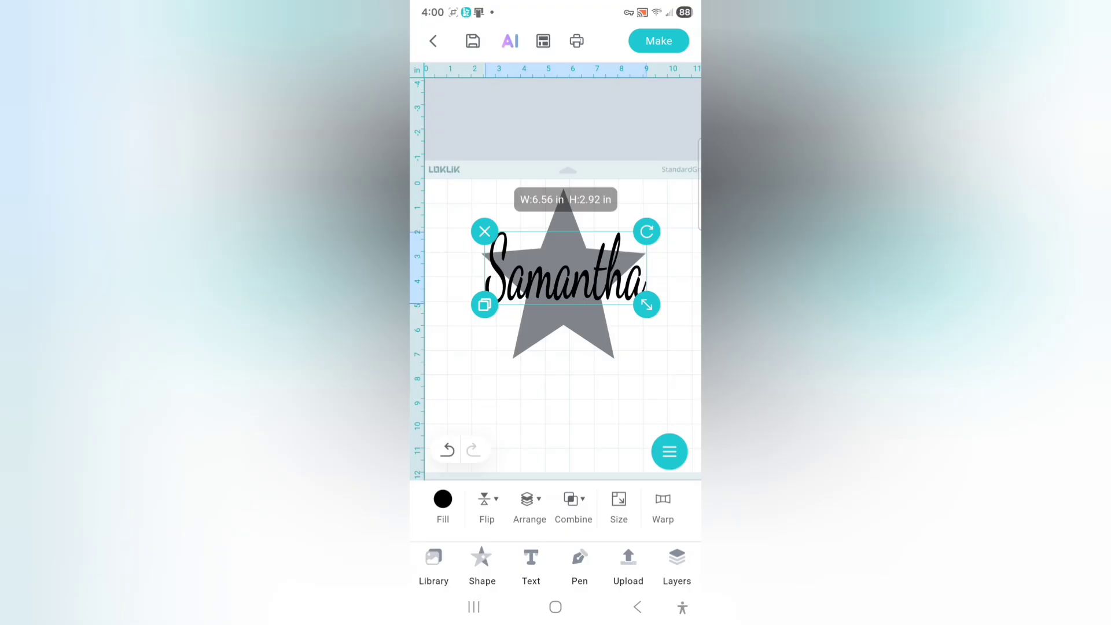
# - Duplicate the name text, place the copy below the star, and select the original name together with the star
pyautogui.click(485, 304)
pyautogui.moveTo(580, 282); pyautogui.dragTo(563, 399)
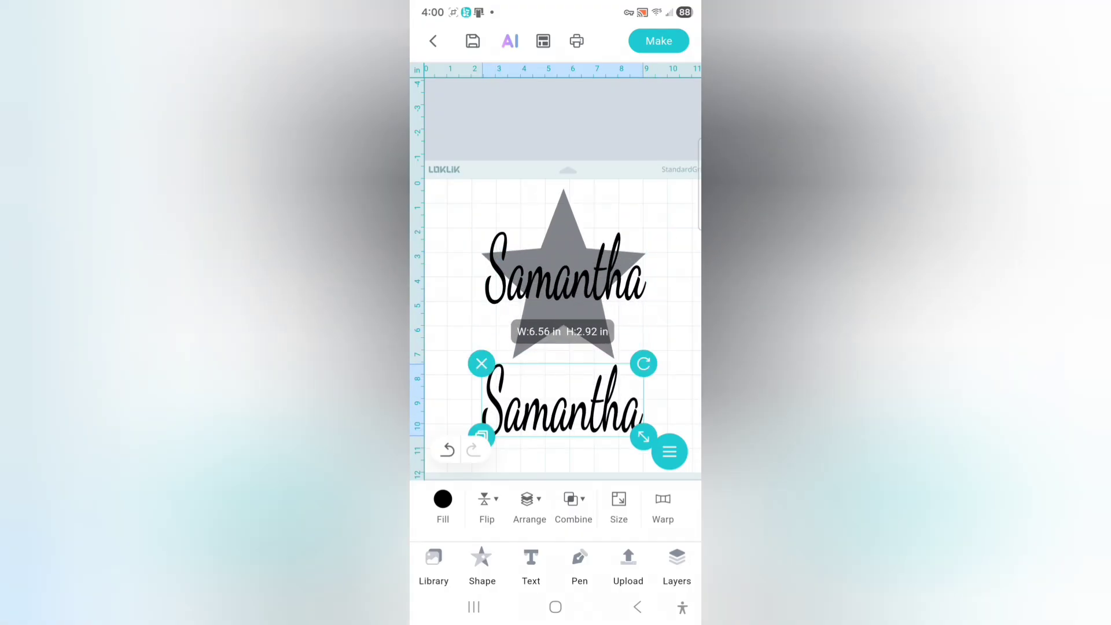
pyautogui.moveTo(652, 201); pyautogui.dragTo(550, 290)
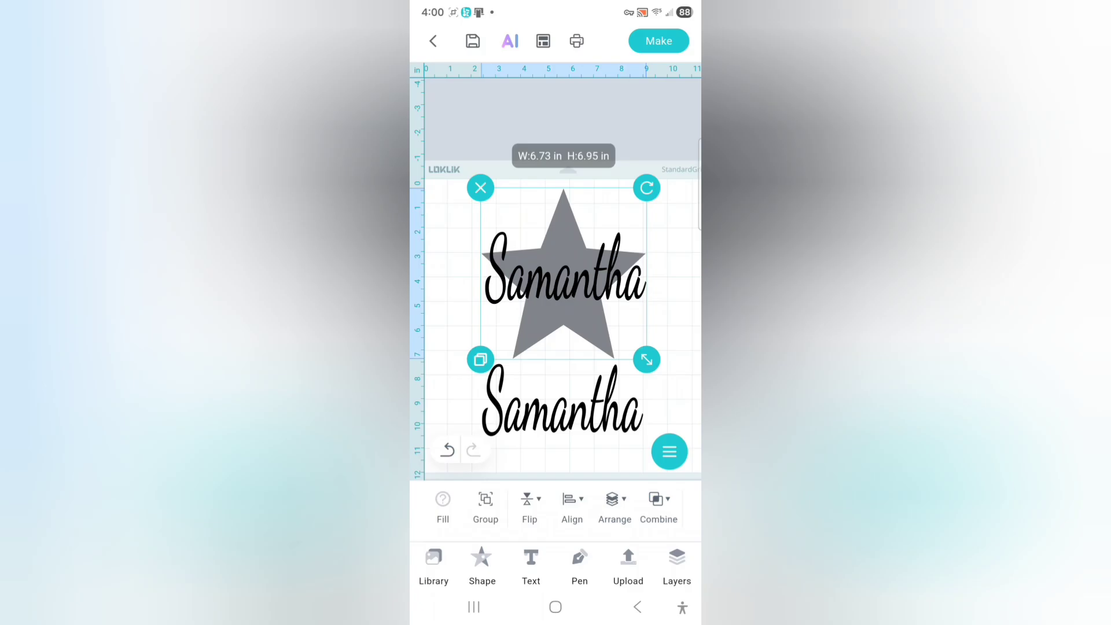
# - Unite the original name text with the star, and place the name copy over the united lettering
pyautogui.click(659, 508)
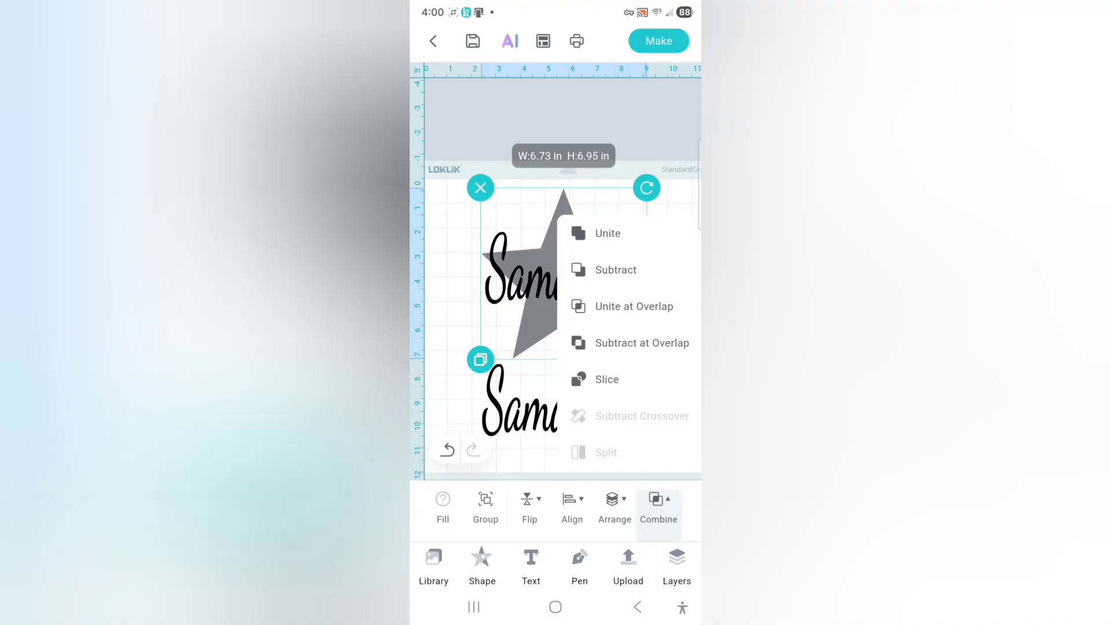
pyautogui.click(608, 234)
pyautogui.click(562, 400)
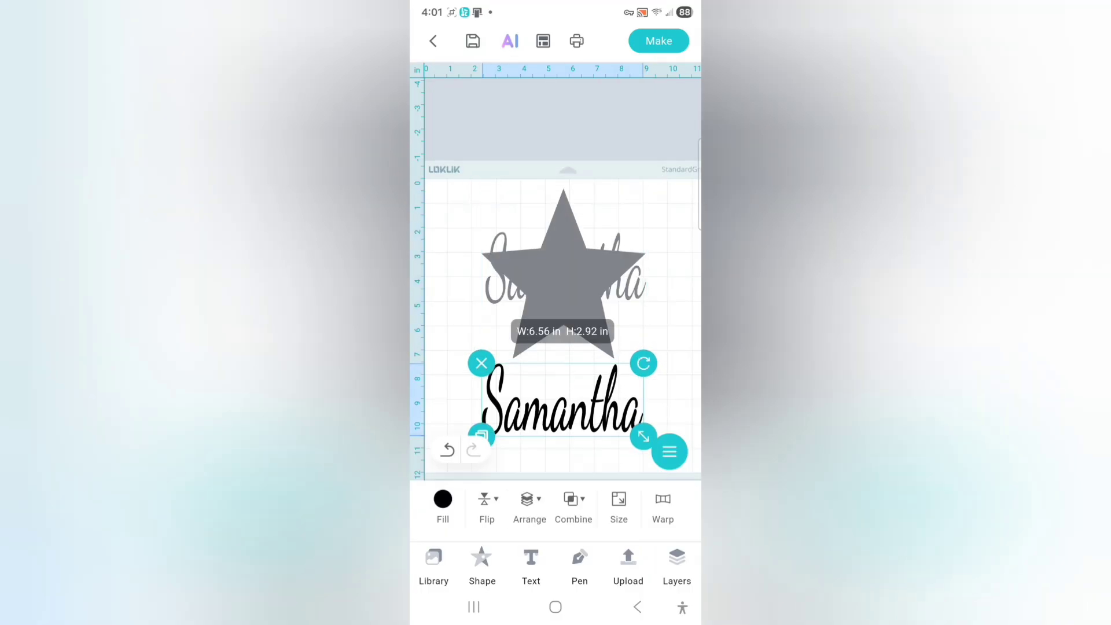
pyautogui.moveTo(562, 400); pyautogui.dragTo(567, 268)
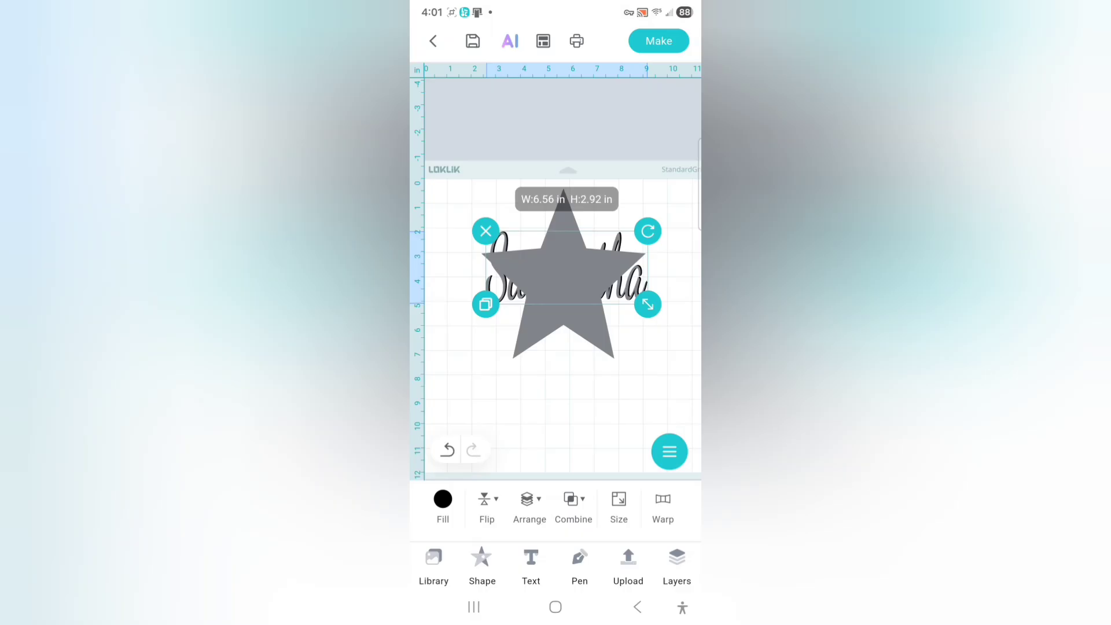
# - Bring the name text copy to the front and align it precisely with the lettering in the united star shape
pyautogui.click(529, 508)
pyautogui.click(560, 344)
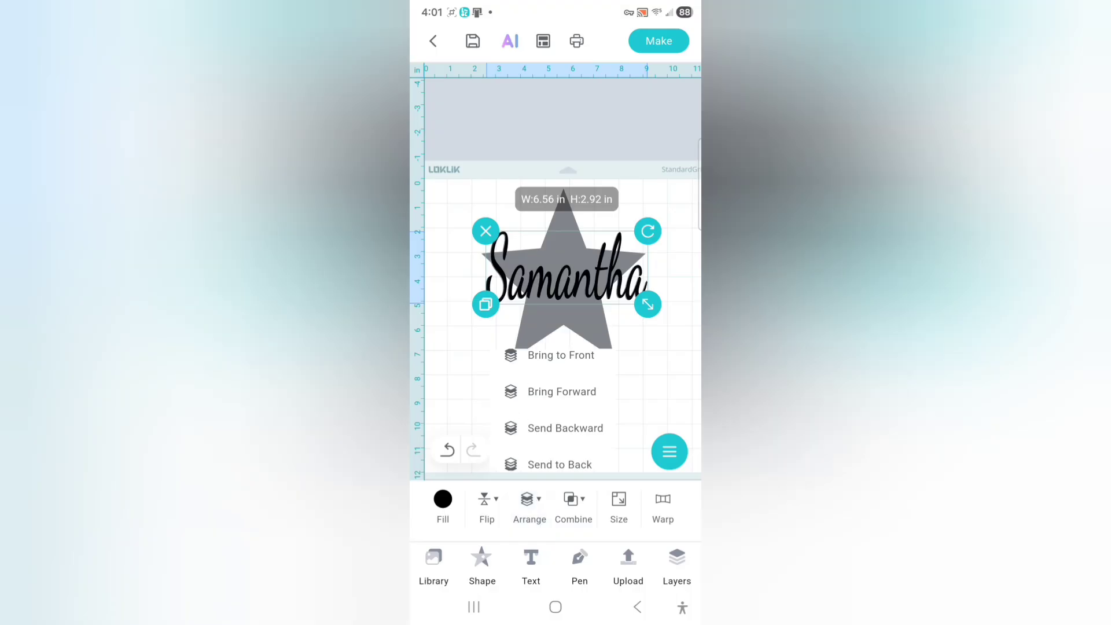
pyautogui.moveTo(567, 268)
pyautogui.mouseDown()
pyautogui.moveTo(559, 294)
pyautogui.moveTo(567, 268)
pyautogui.mouseUp()
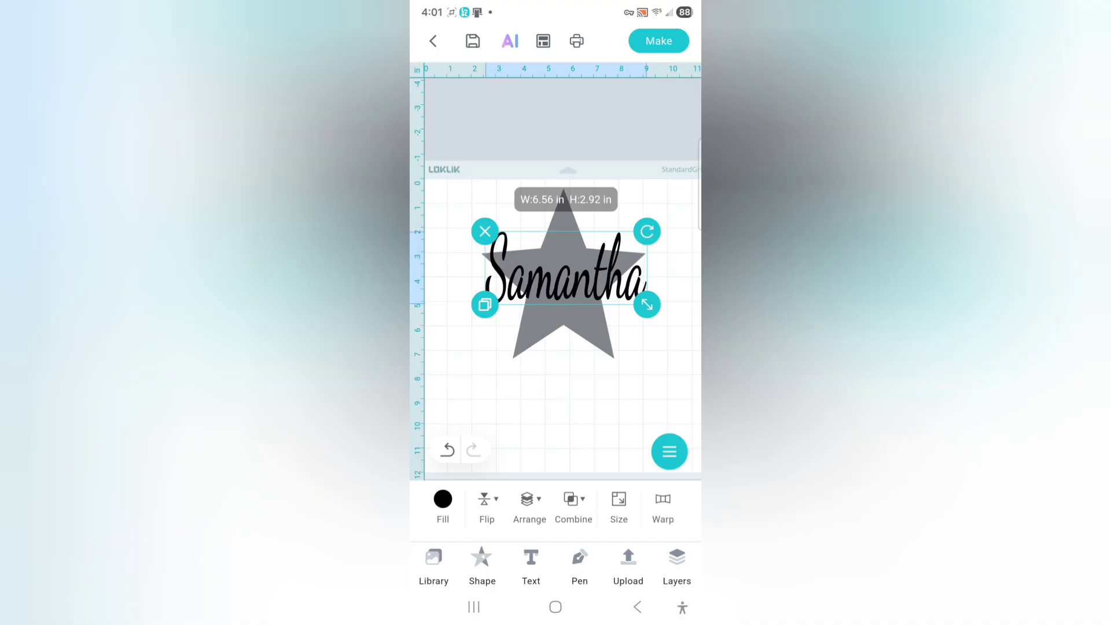
pyautogui.moveTo(566, 268)
pyautogui.mouseDown()
pyautogui.moveTo(548, 377)
pyautogui.moveTo(561, 422)
pyautogui.moveTo(577, 259)
pyautogui.moveTo(565, 267)
pyautogui.mouseUp()
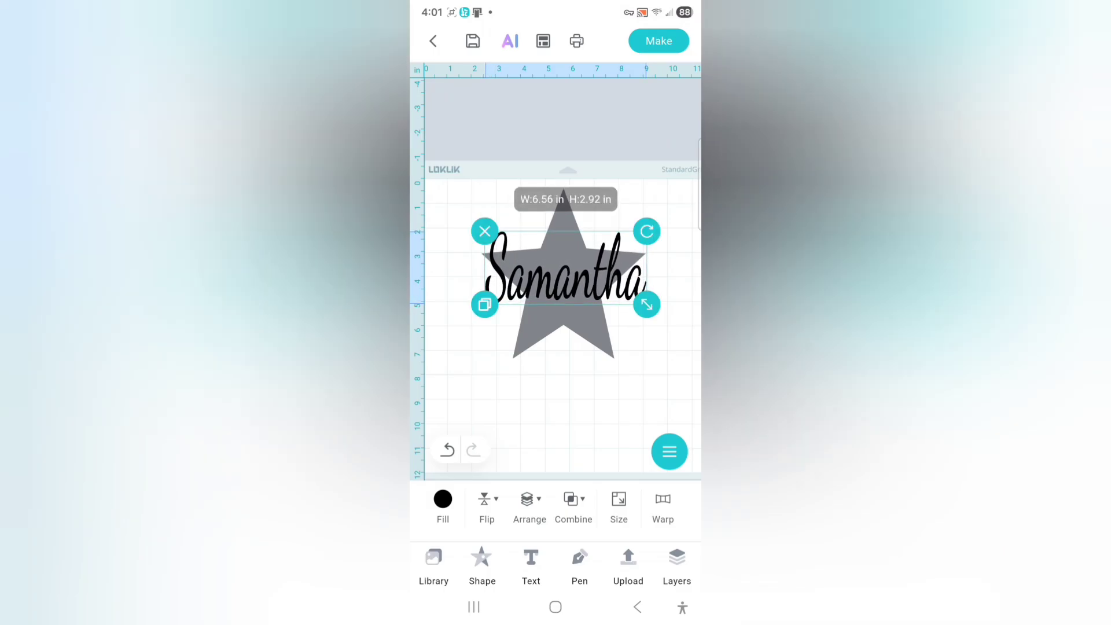
# - Fill the united star shape with the lighter recently used red
pyautogui.click(564, 330)
pyautogui.click(443, 507)
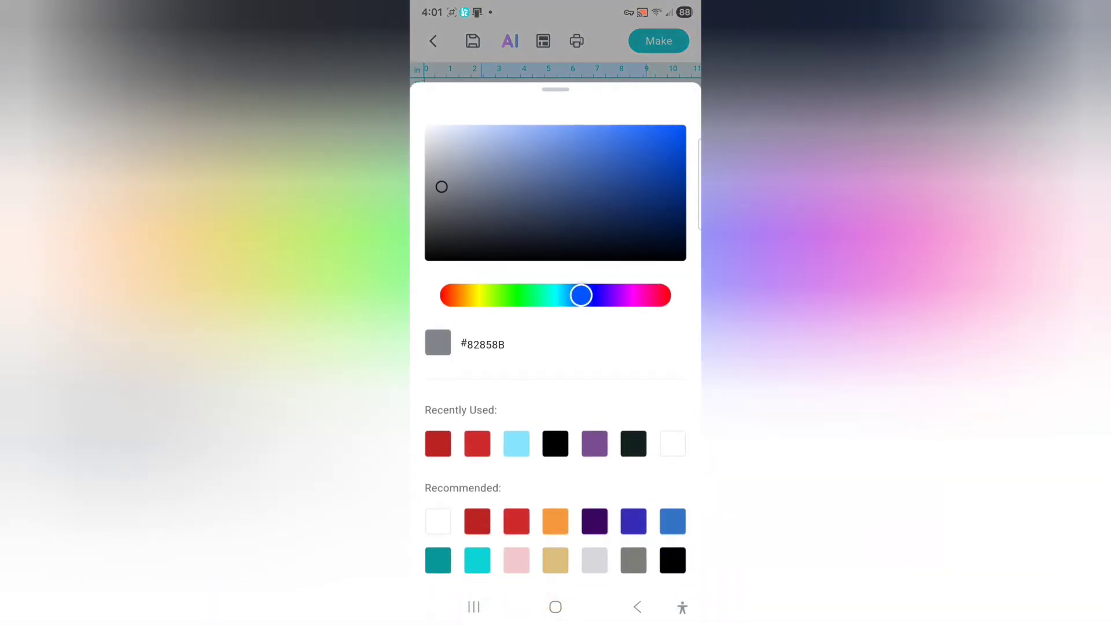
pyautogui.click(477, 444)
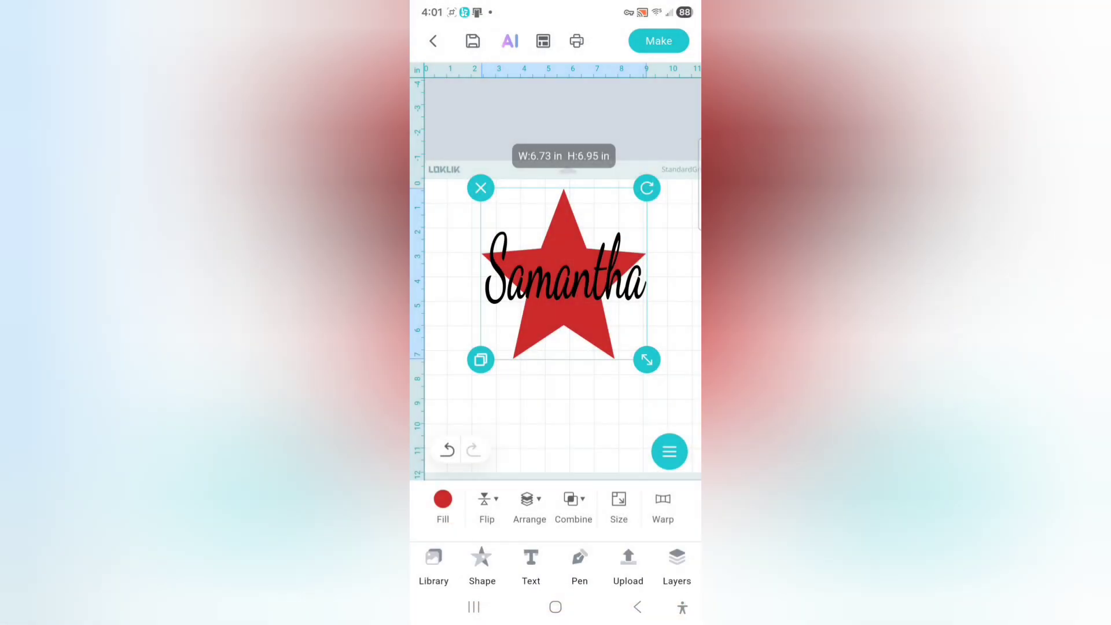
pyautogui.click(555, 408)
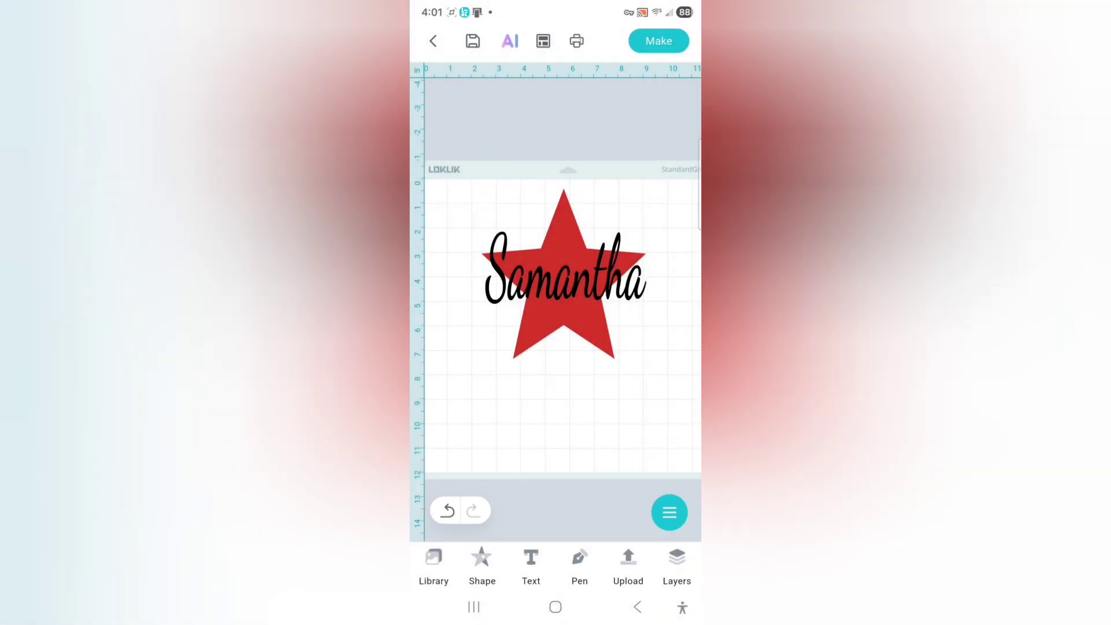
# - Fill the name text with the recently used purple #7B4E92
pyautogui.click(566, 275)
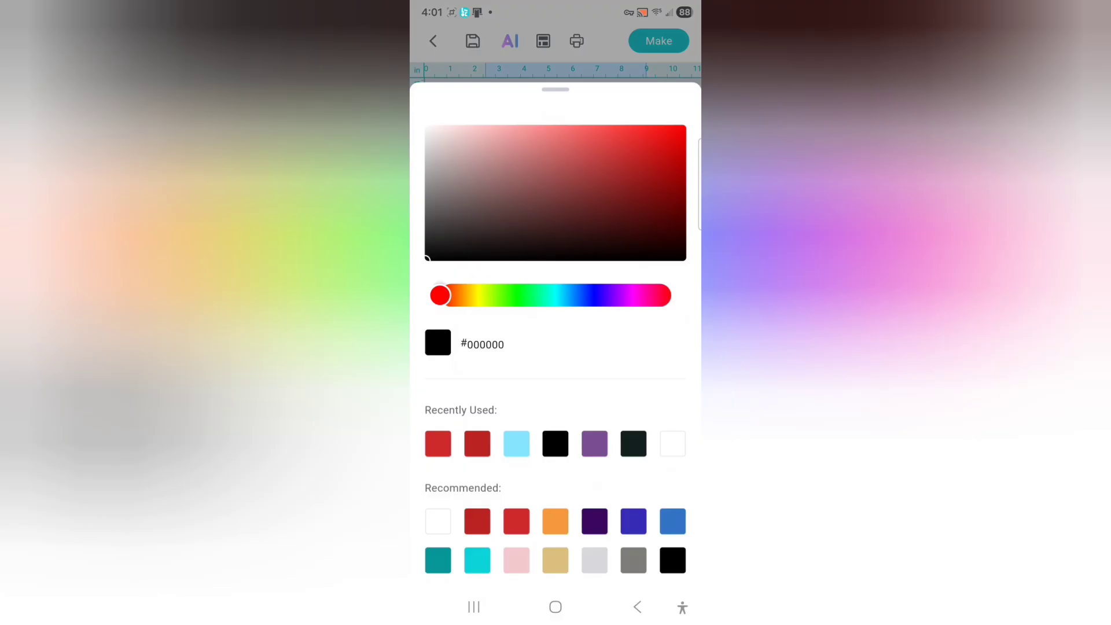
pyautogui.click(595, 444)
pyautogui.click(556, 70)
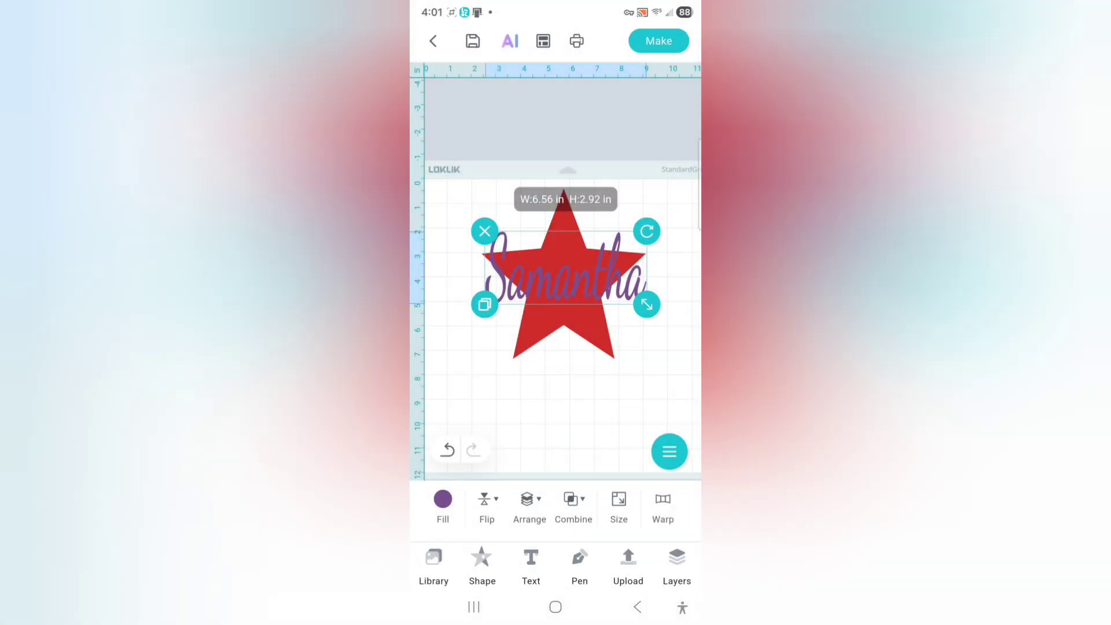
# - Change the name text's fill to a bright turquoise by adjusting its hue and shade
pyautogui.click(443, 499)
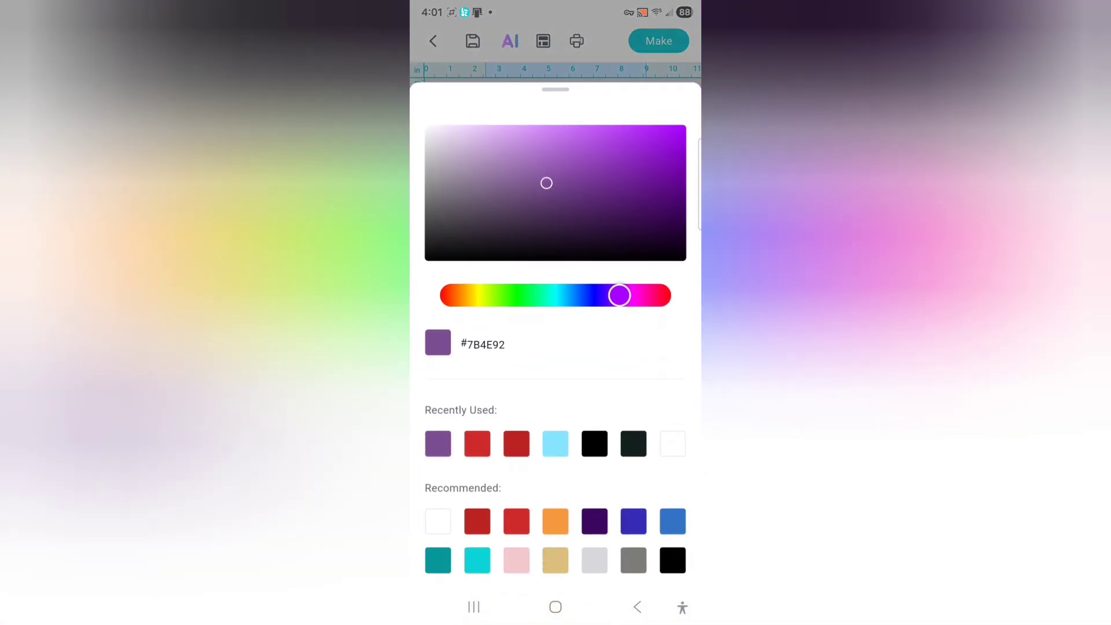
pyautogui.moveTo(619, 295); pyautogui.dragTo(556, 295)
pyautogui.click(670, 147)
pyautogui.click(555, 70)
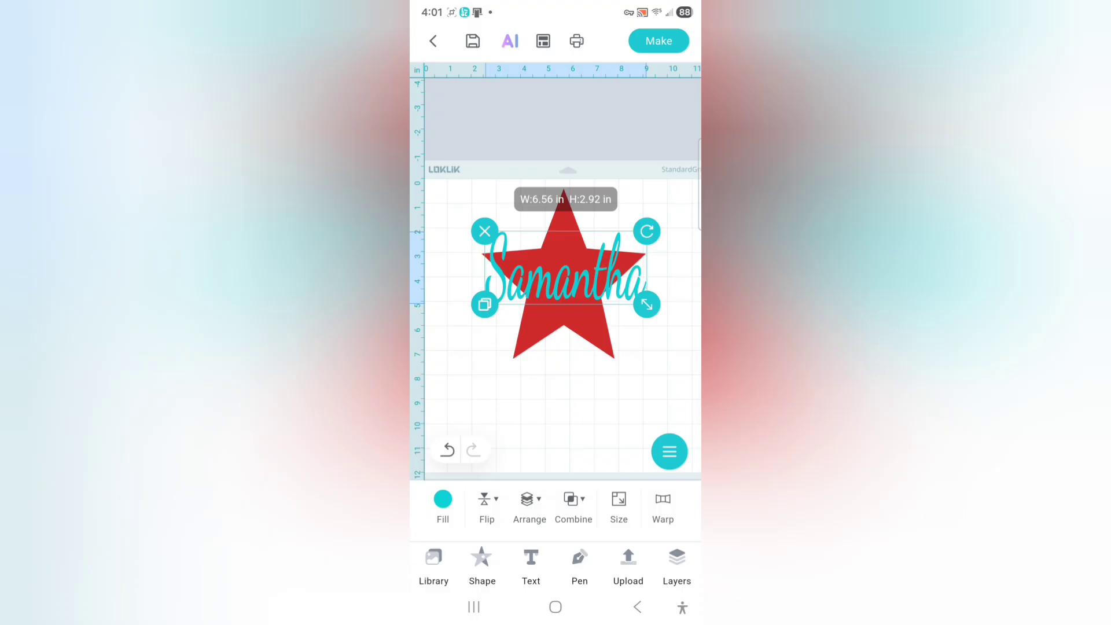
# - Add an external offset of 1.9 mm with round corners around the red united star shape
pyautogui.click(564, 320)
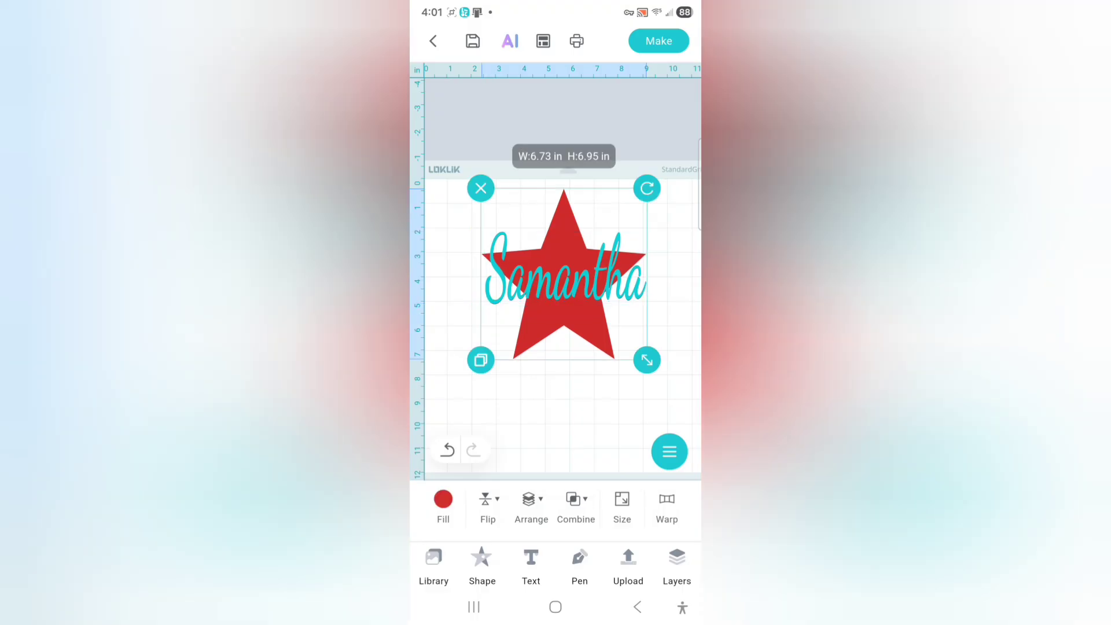
pyautogui.hscroll(3, 556, 508)
pyautogui.click(572, 507)
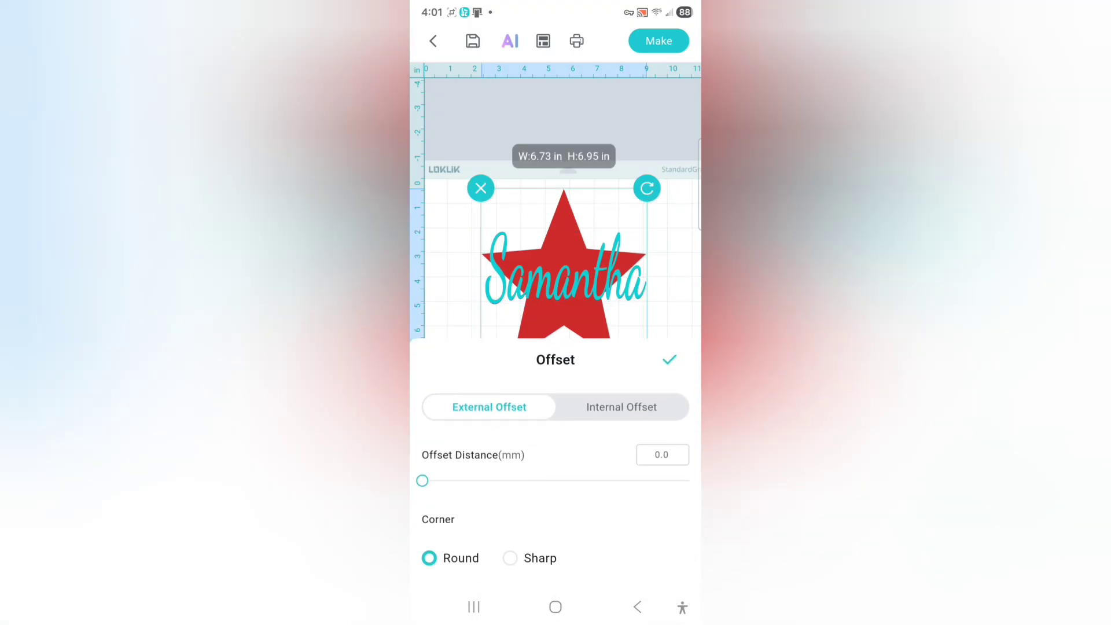
pyautogui.moveTo(422, 481); pyautogui.dragTo(442, 480)
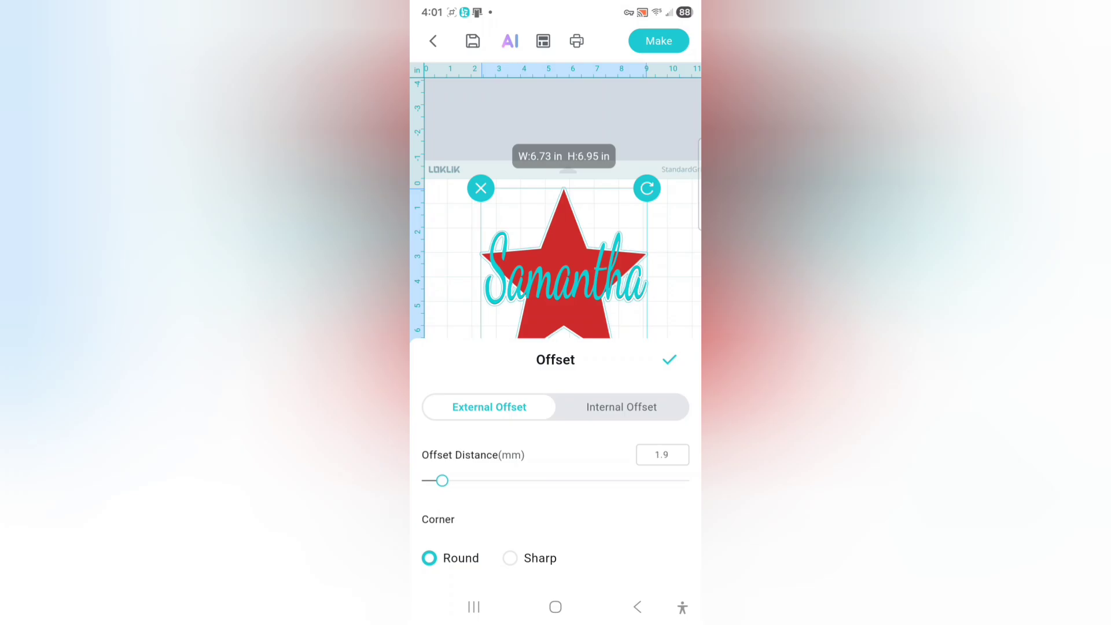
pyautogui.click(670, 359)
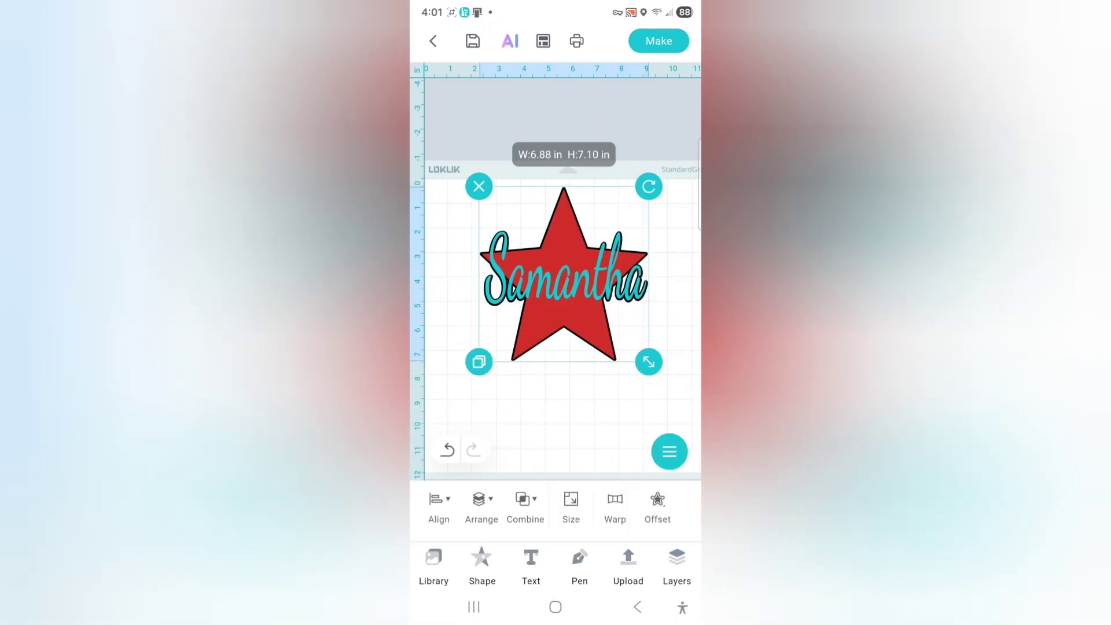
# - Move the offset shape to the lower part of the mat, and delete the separate red united star shape
pyautogui.moveTo(564, 273)
pyautogui.mouseDown()
pyautogui.moveTo(562, 288)
pyautogui.moveTo(563, 273)
pyautogui.mouseUp()
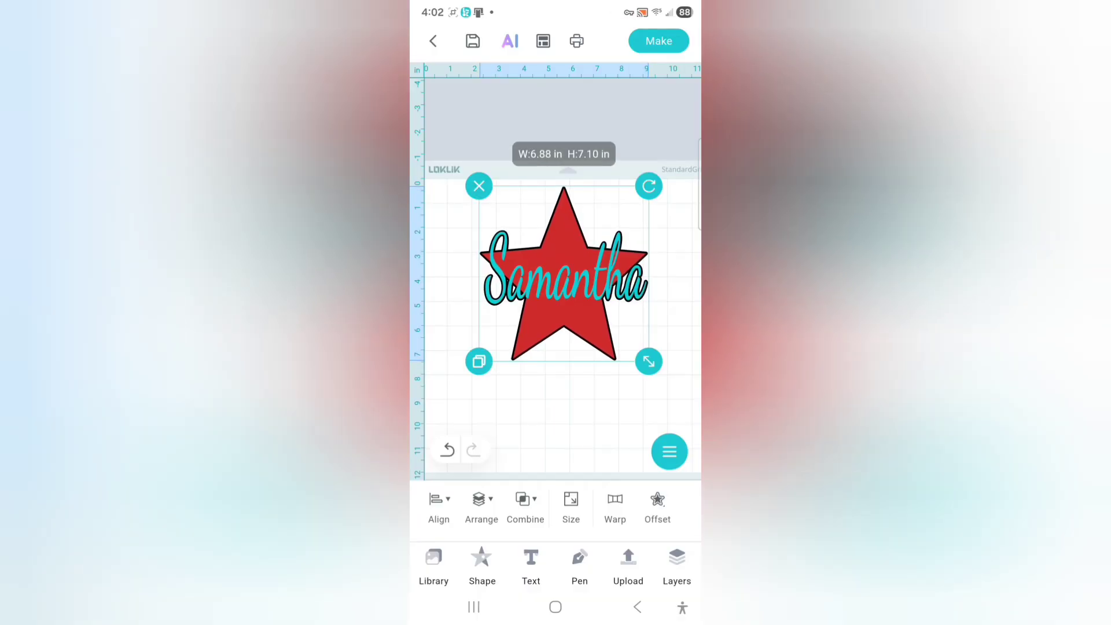
pyautogui.moveTo(564, 273); pyautogui.dragTo(565, 369)
pyautogui.click(565, 203)
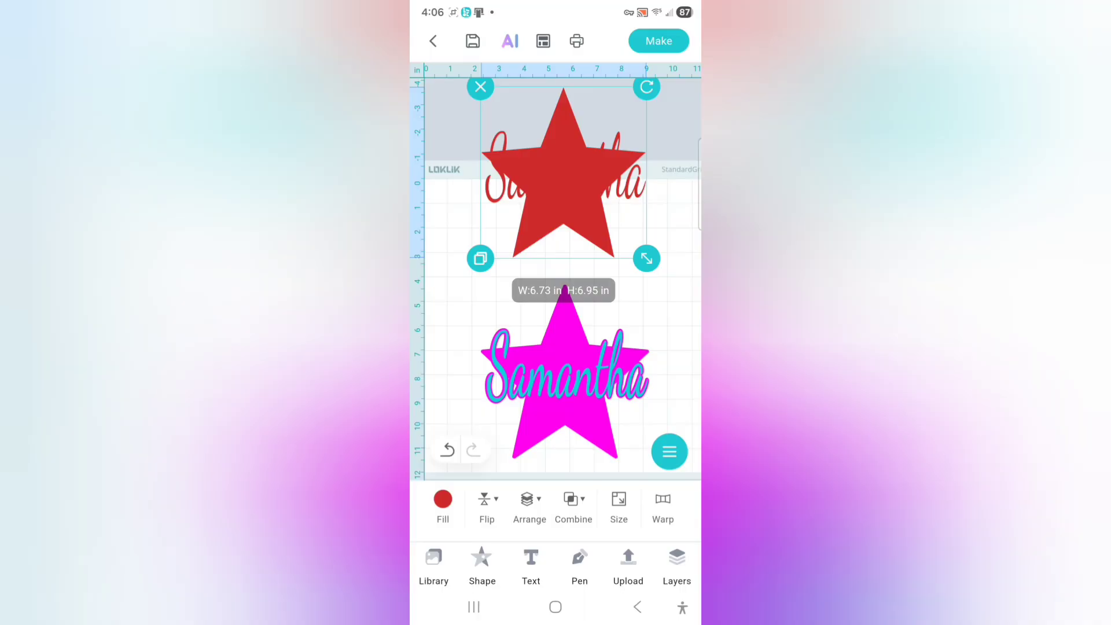
pyautogui.click(481, 87)
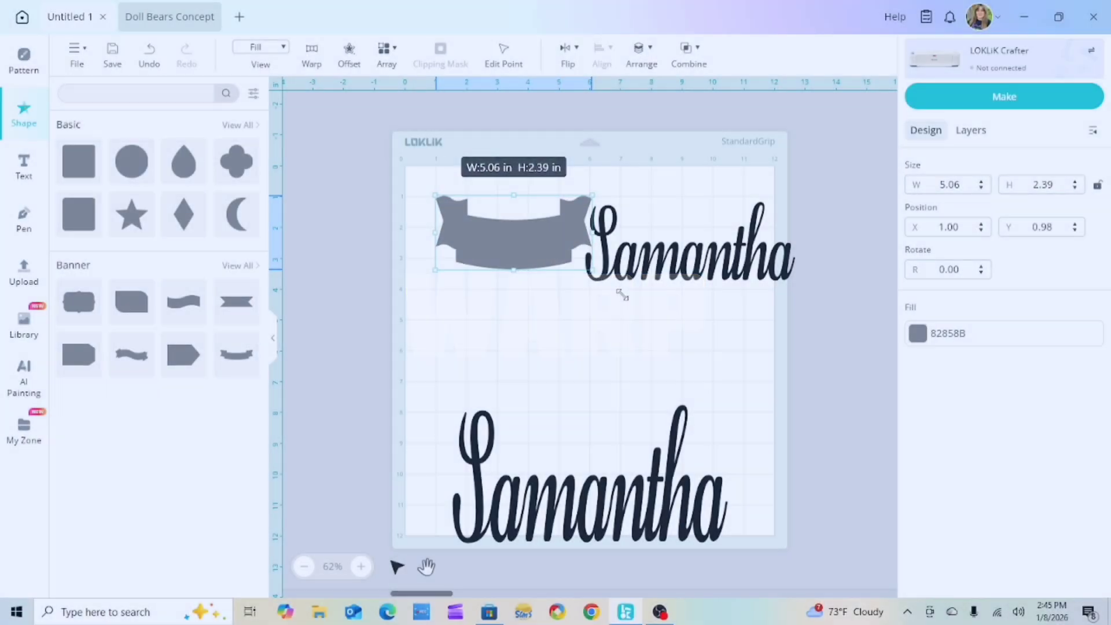
# - Enlarge the curved ribbon banner to more than twice its size, and move it lower on the mat
pyautogui.moveTo(620, 292); pyautogui.dragTo(844, 331)
pyautogui.click(701, 381)
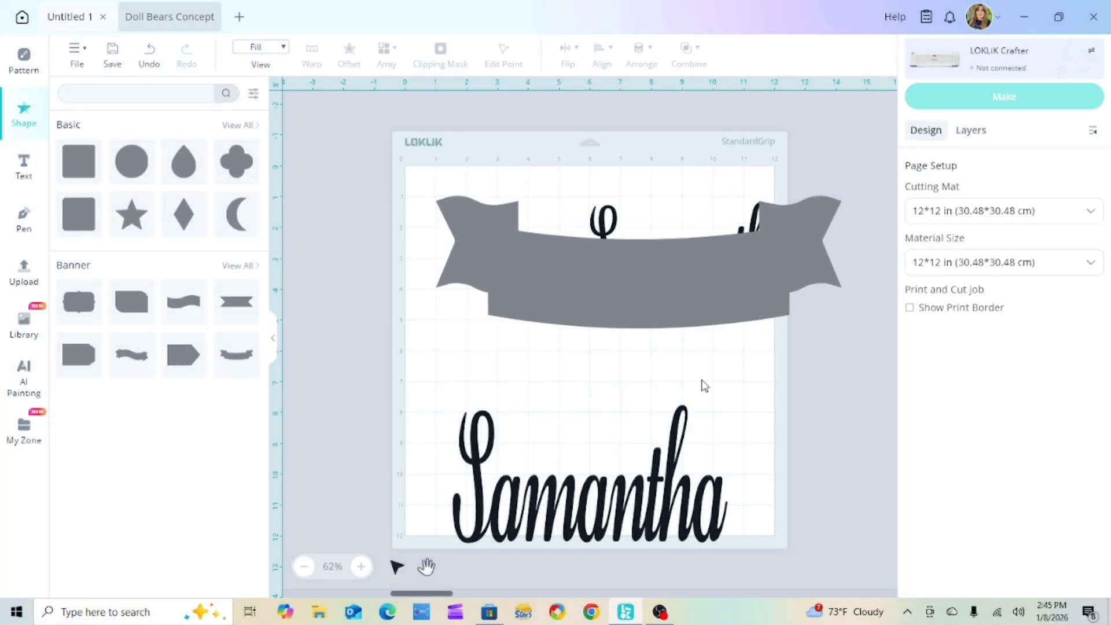
pyautogui.moveTo(609, 222); pyautogui.dragTo(617, 273)
# - Place the smaller name text over the middle of the banner, and bring it forward in front of the banner
pyautogui.click(697, 204)
pyautogui.moveTo(604, 222); pyautogui.dragTo(554, 312)
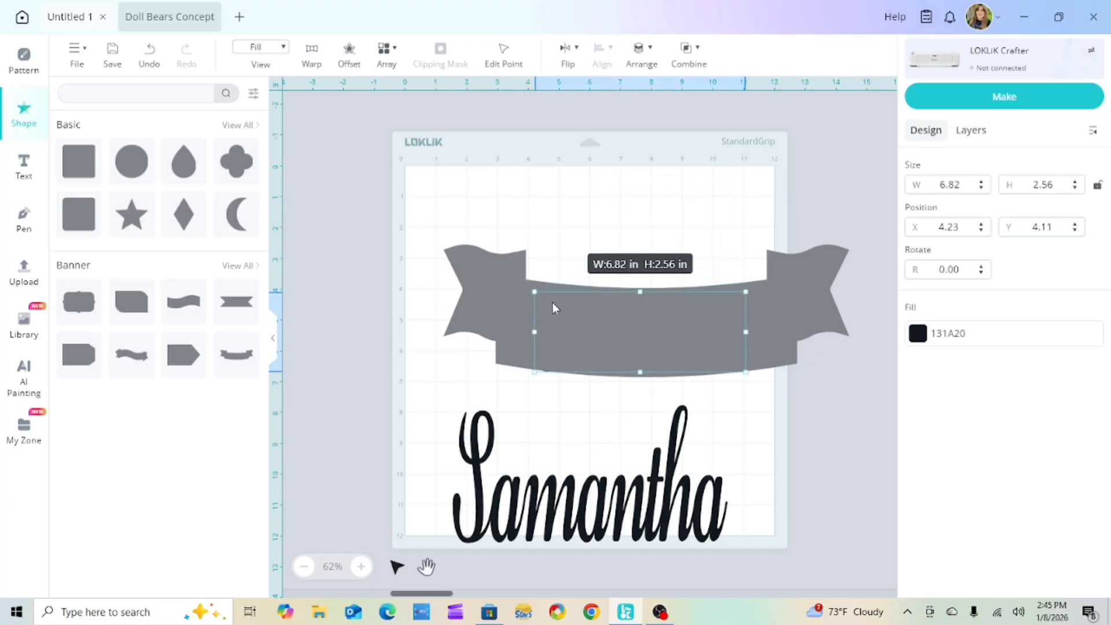
pyautogui.click(641, 51)
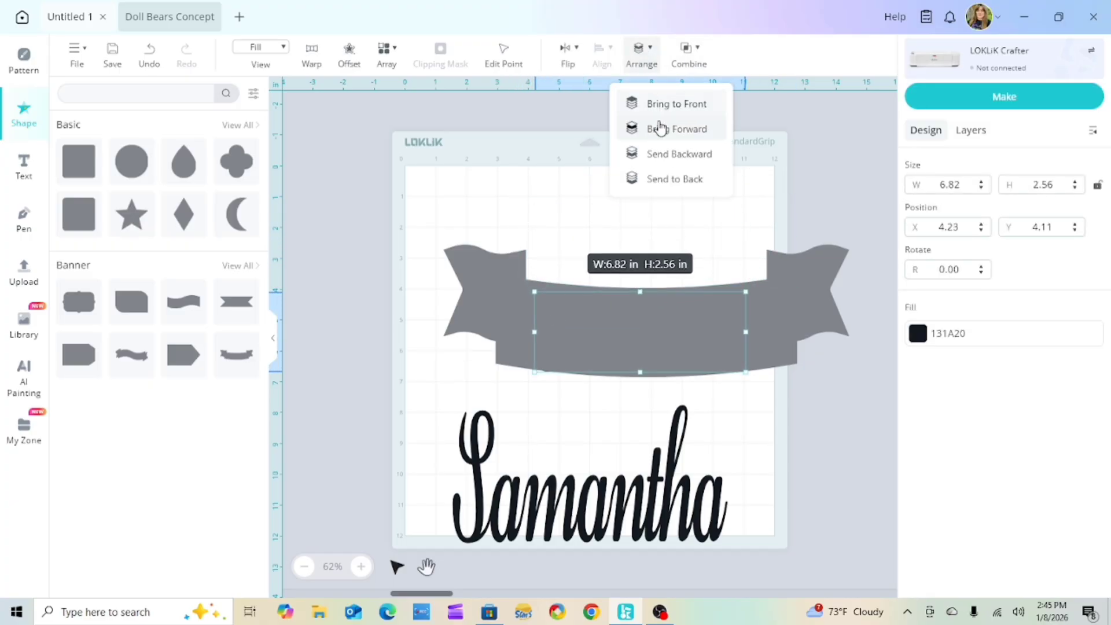
pyautogui.click(670, 130)
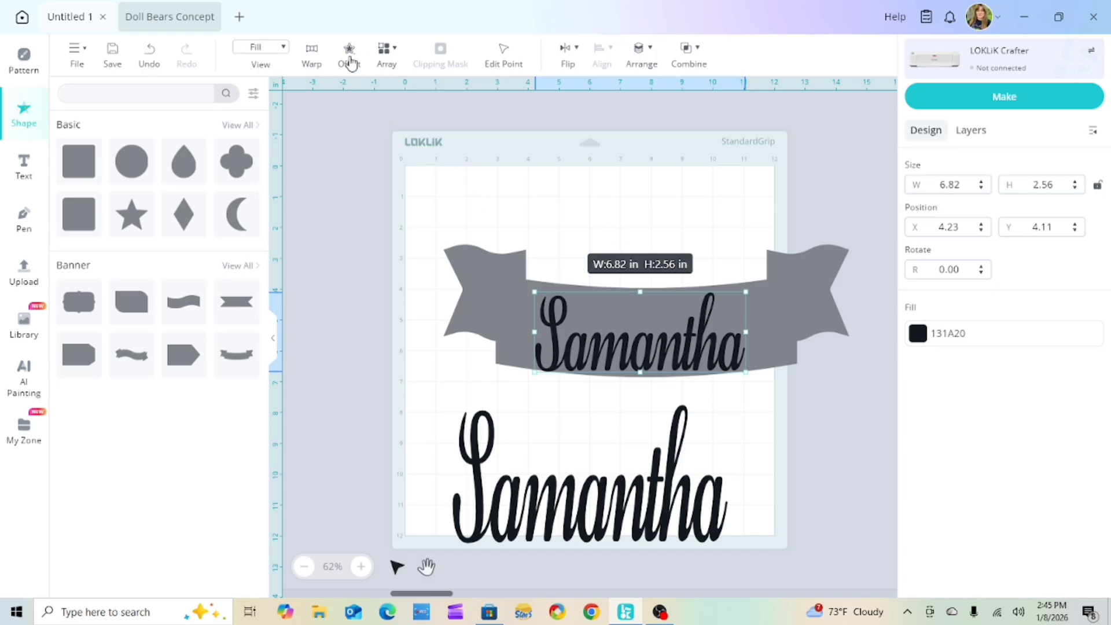
# - Reduce the height of the name on the banner to 1.80 in, and apply warp style 10 at 50
pyautogui.moveTo(641, 295); pyautogui.dragTo(646, 344)
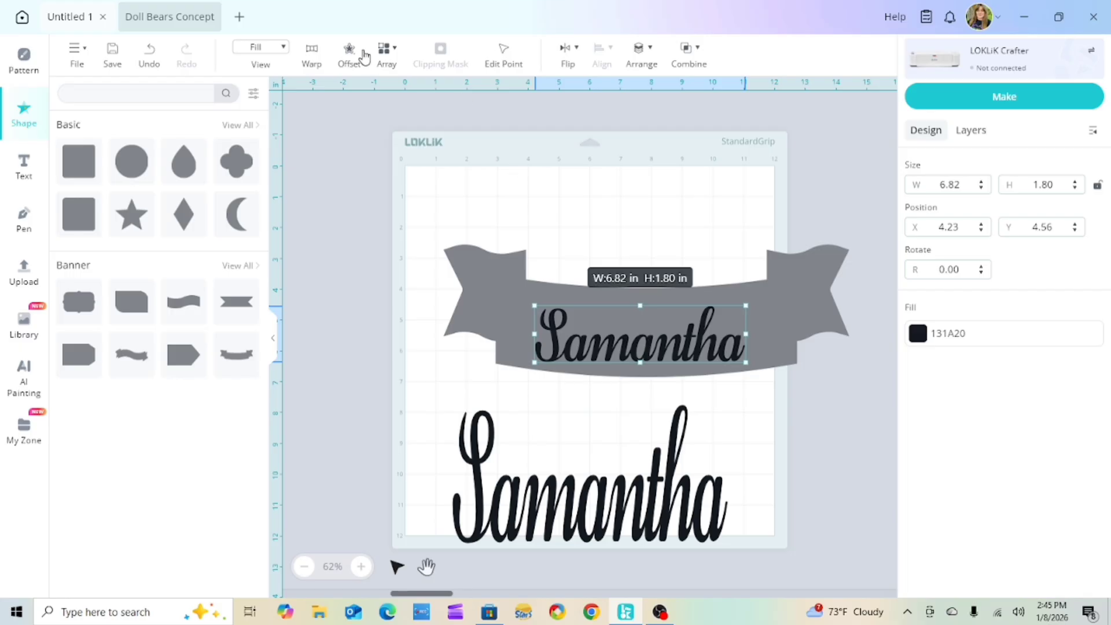
pyautogui.click(311, 58)
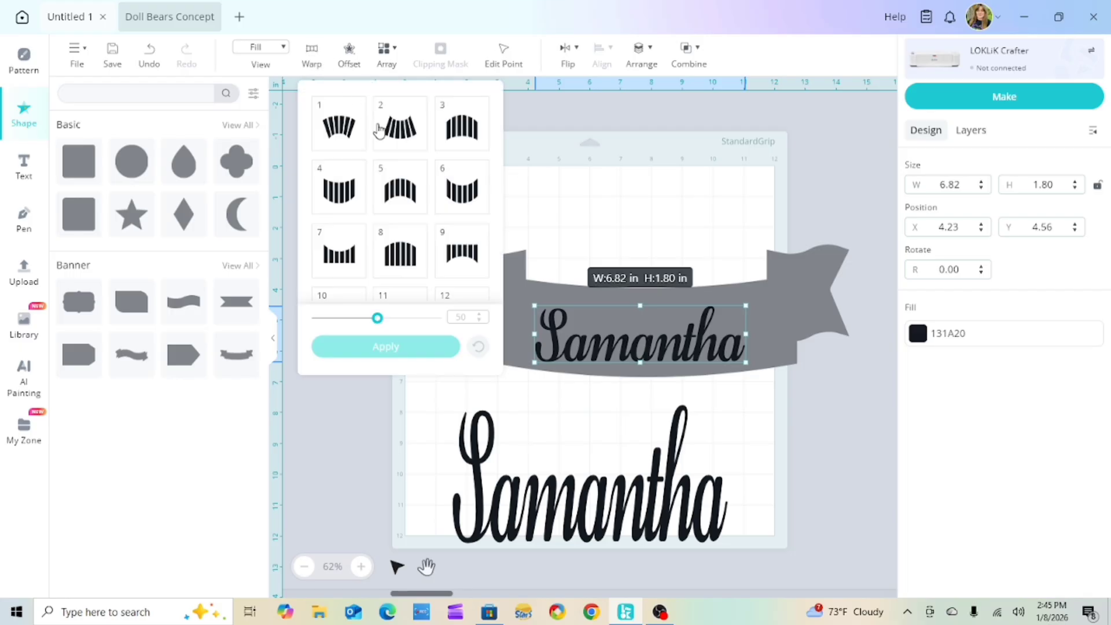
pyautogui.click(404, 145)
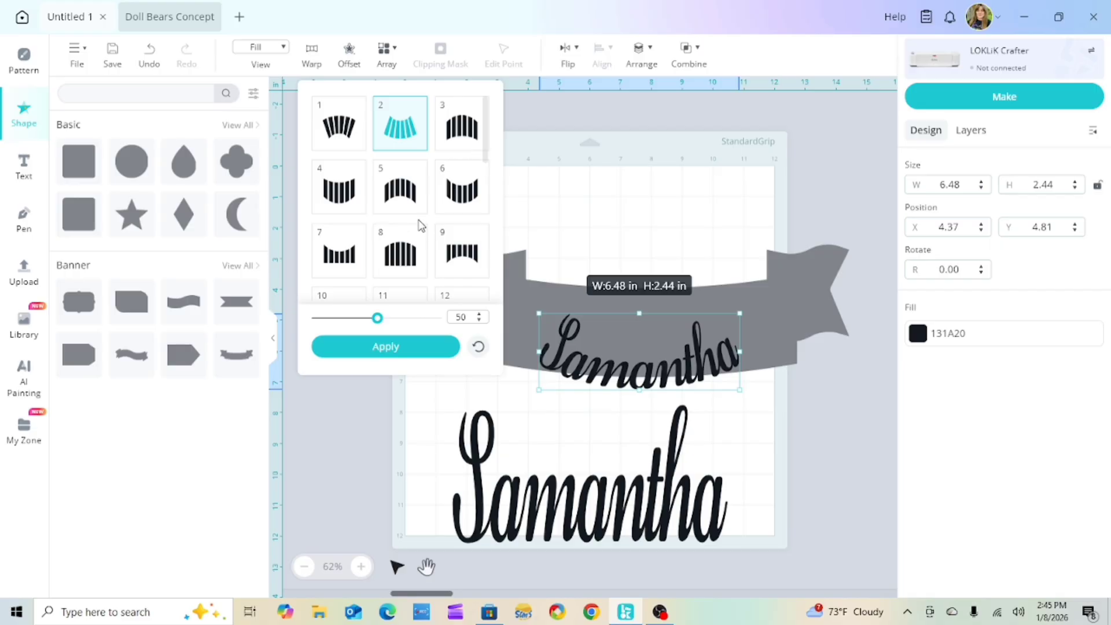
pyautogui.scroll(-5, 406, 185)
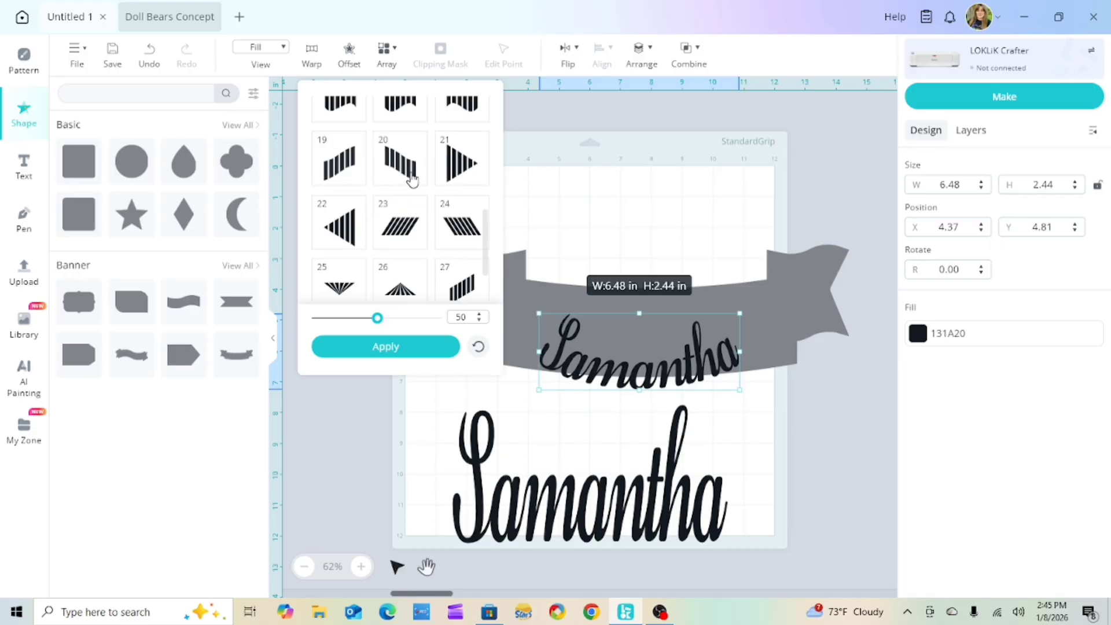
pyautogui.scroll(4, 348, 237)
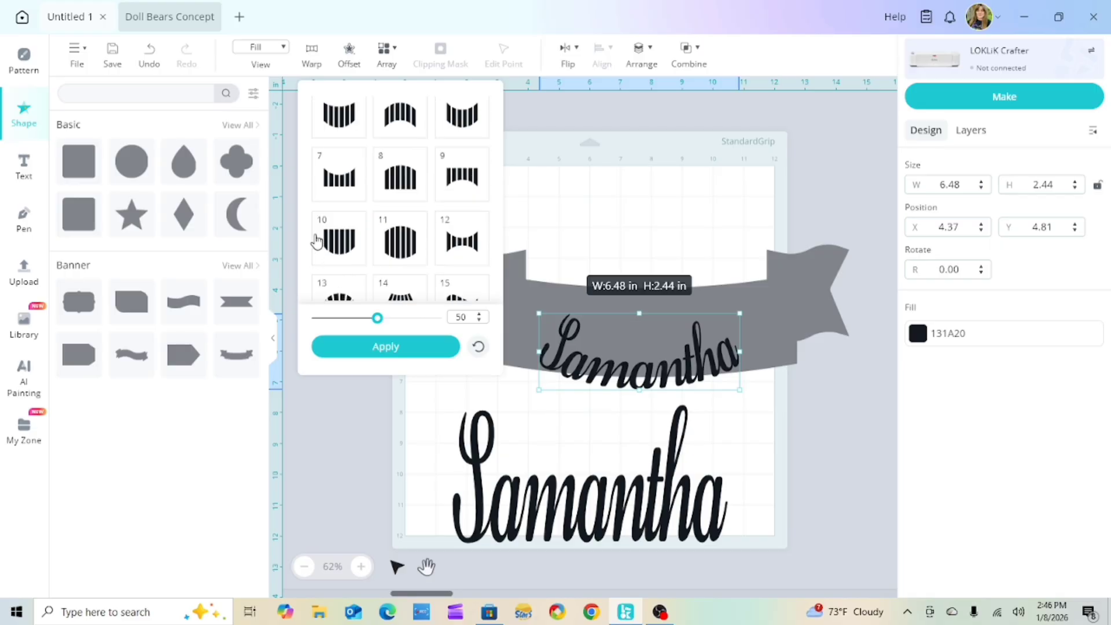
pyautogui.click(354, 242)
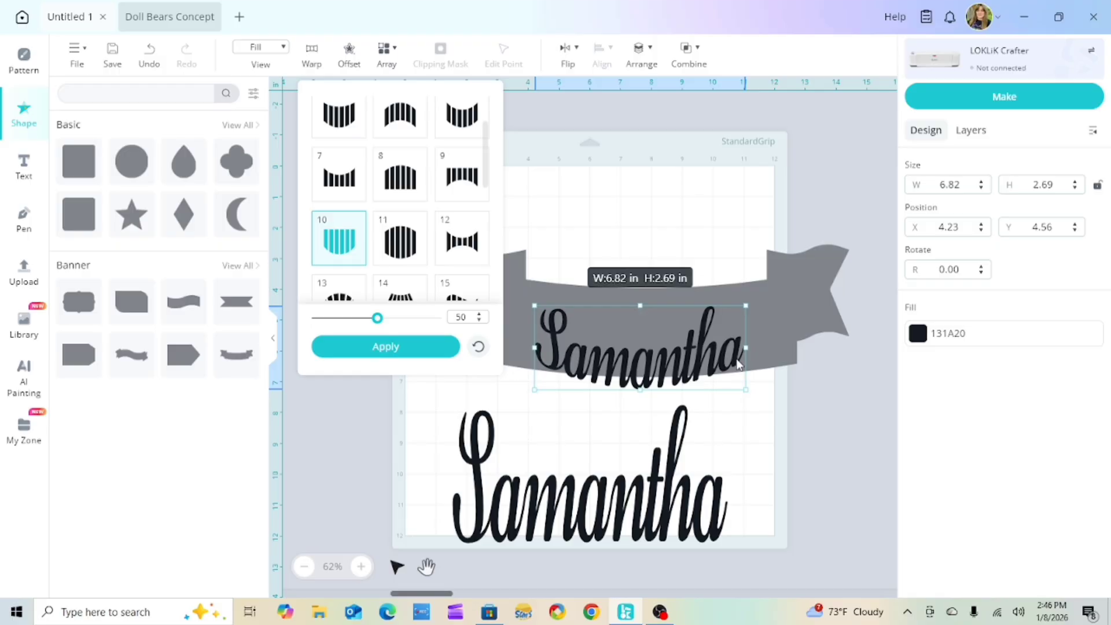
pyautogui.click(415, 349)
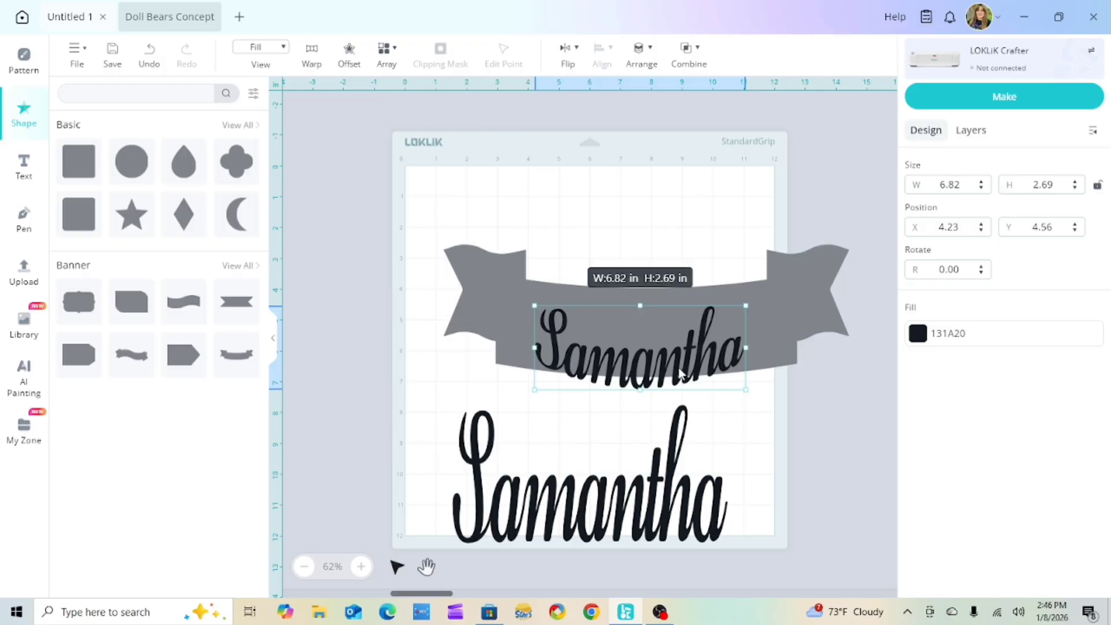
# - Widen the warped name to about 9.09 in, and center it within the curved part of the banner
pyautogui.moveTo(678, 369); pyautogui.dragTo(679, 359)
pyautogui.moveTo(744, 335); pyautogui.dragTo(784, 323)
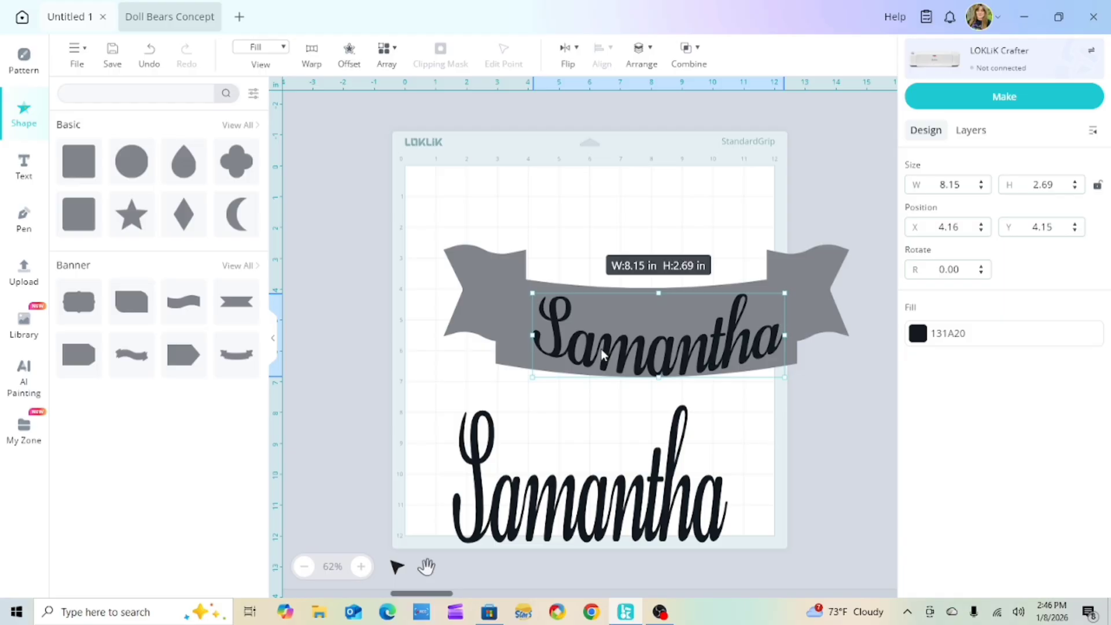
pyautogui.moveTo(532, 335); pyautogui.dragTo(503, 334)
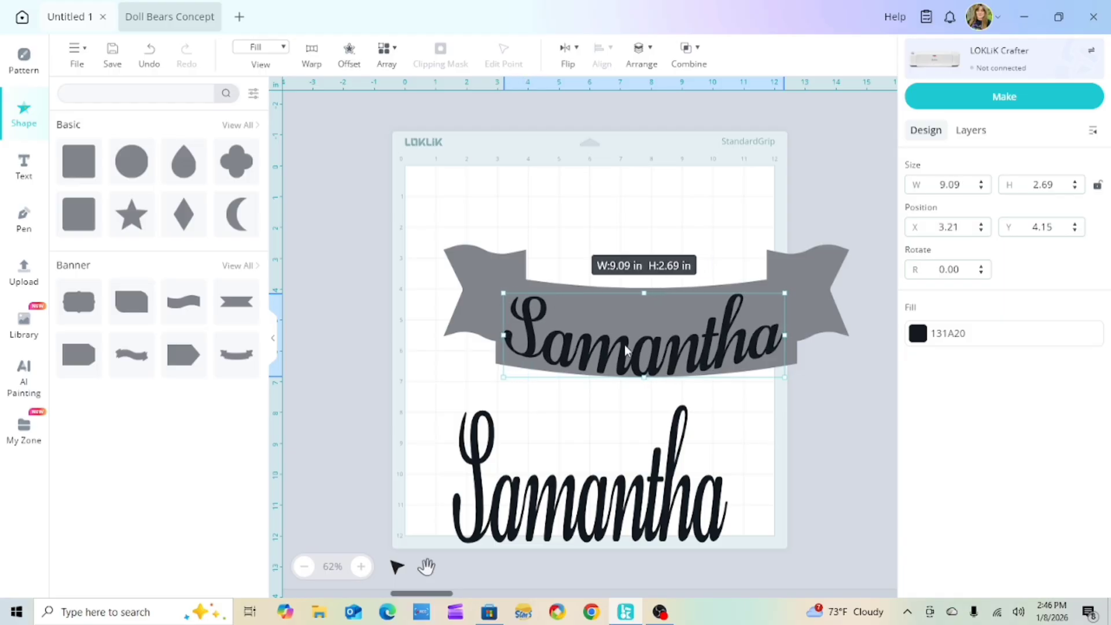
pyautogui.moveTo(651, 356); pyautogui.dragTo(648, 349)
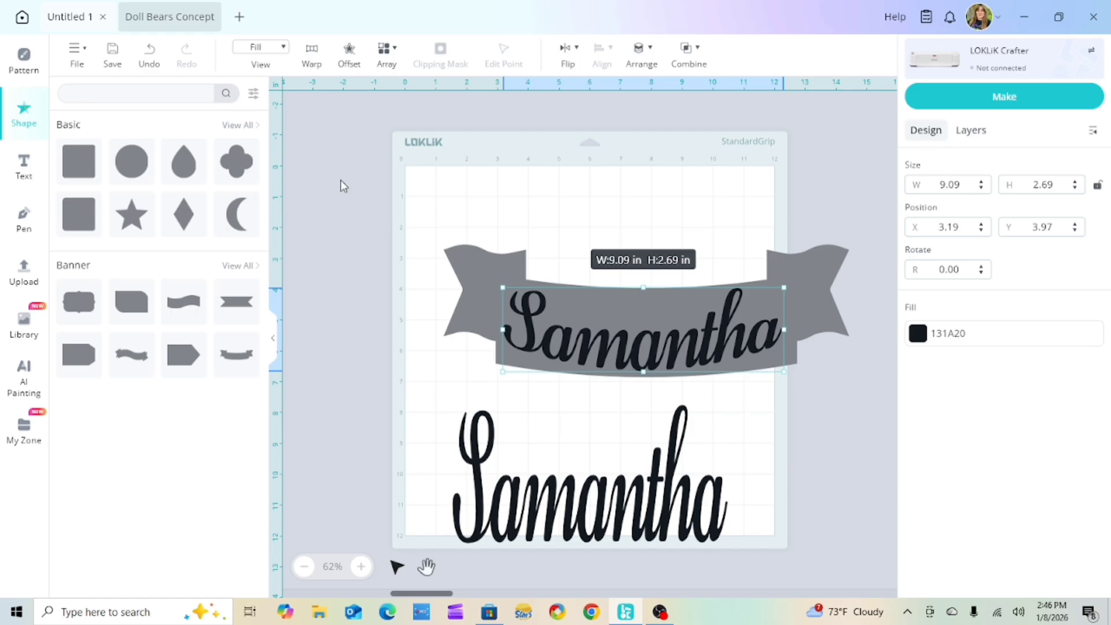
# - Reduce the warp strength of the name on the banner to 32, and apply it
pyautogui.click(307, 57)
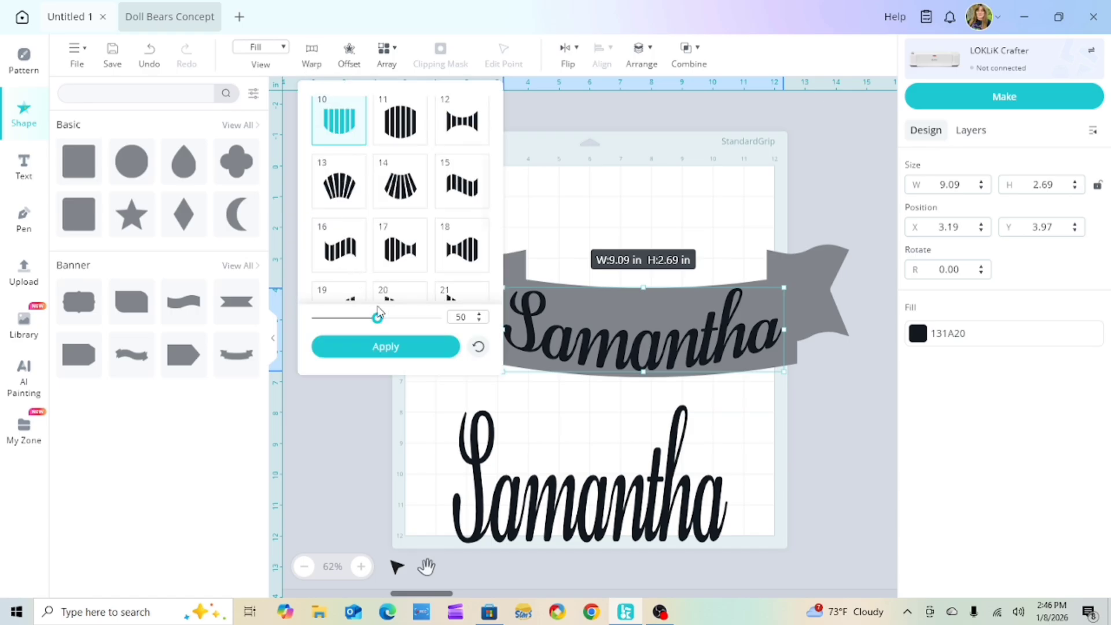
pyautogui.moveTo(379, 323)
pyautogui.mouseDown()
pyautogui.moveTo(407, 319)
pyautogui.moveTo(340, 320)
pyautogui.moveTo(362, 327)
pyautogui.mouseUp()
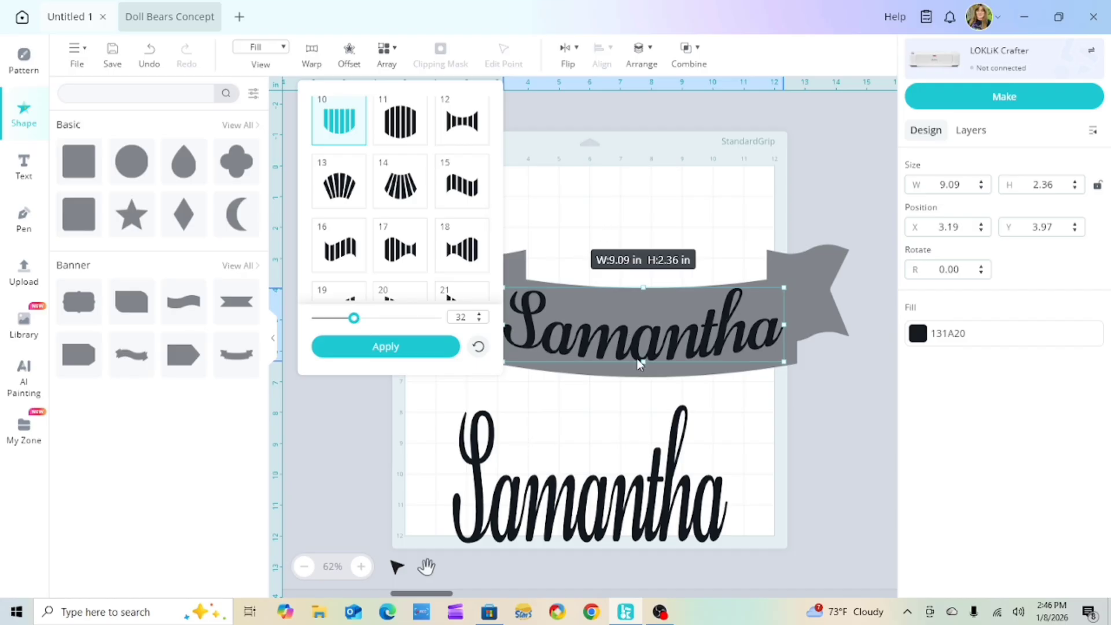
pyautogui.click(423, 350)
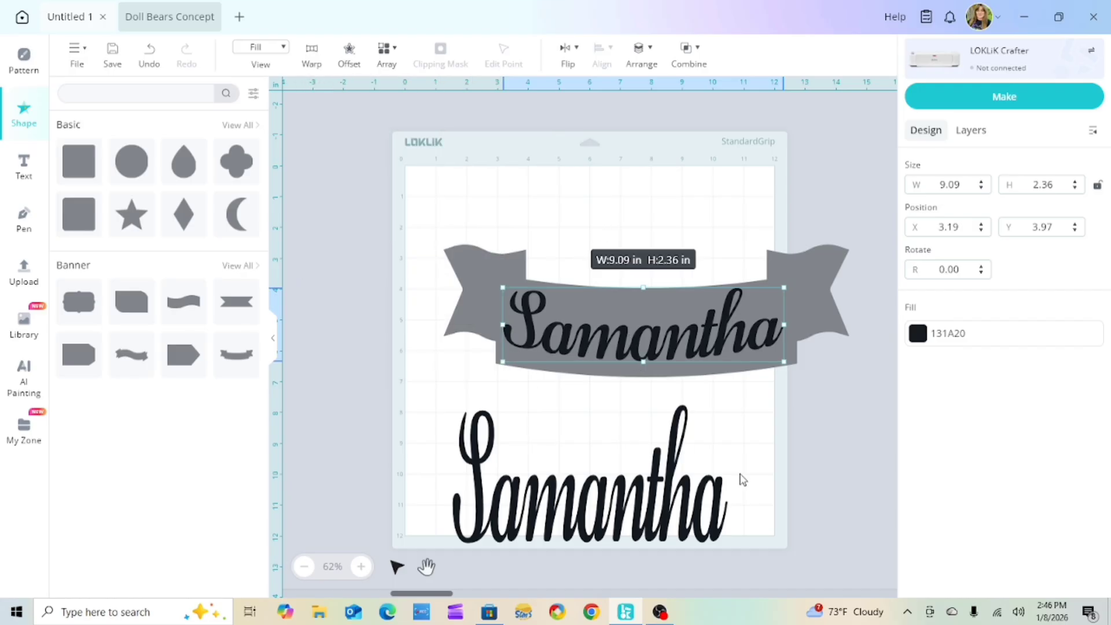
# - Try subtracting the warped name from the banner, and undo the subtraction
pyautogui.click(864, 473)
pyautogui.moveTo(397, 207); pyautogui.dragTo(853, 365)
pyautogui.click(697, 50)
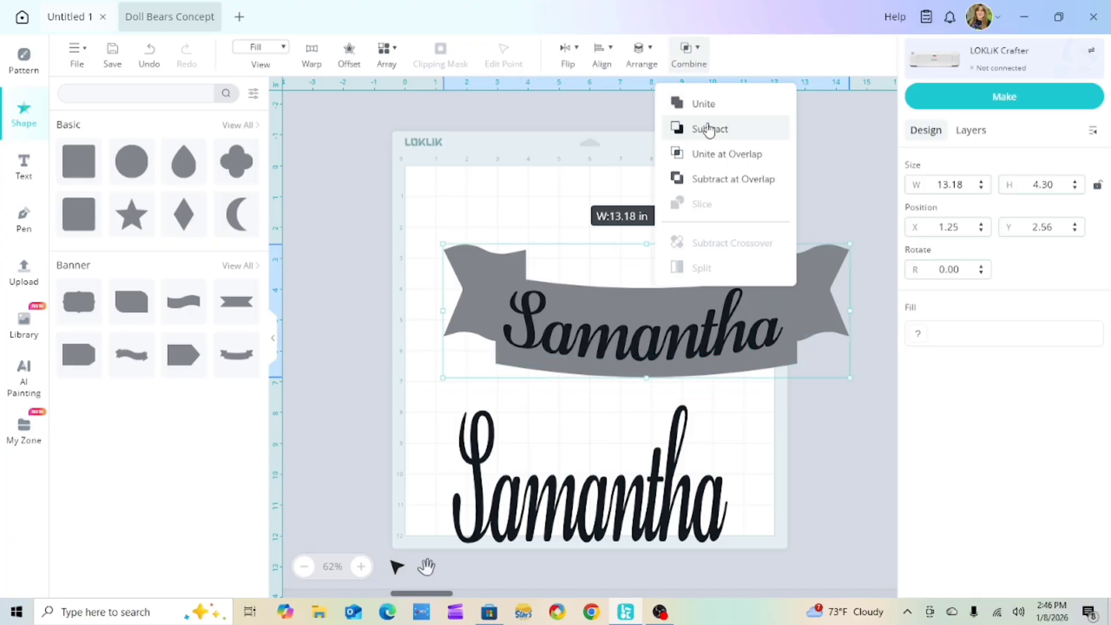
pyautogui.click(709, 130)
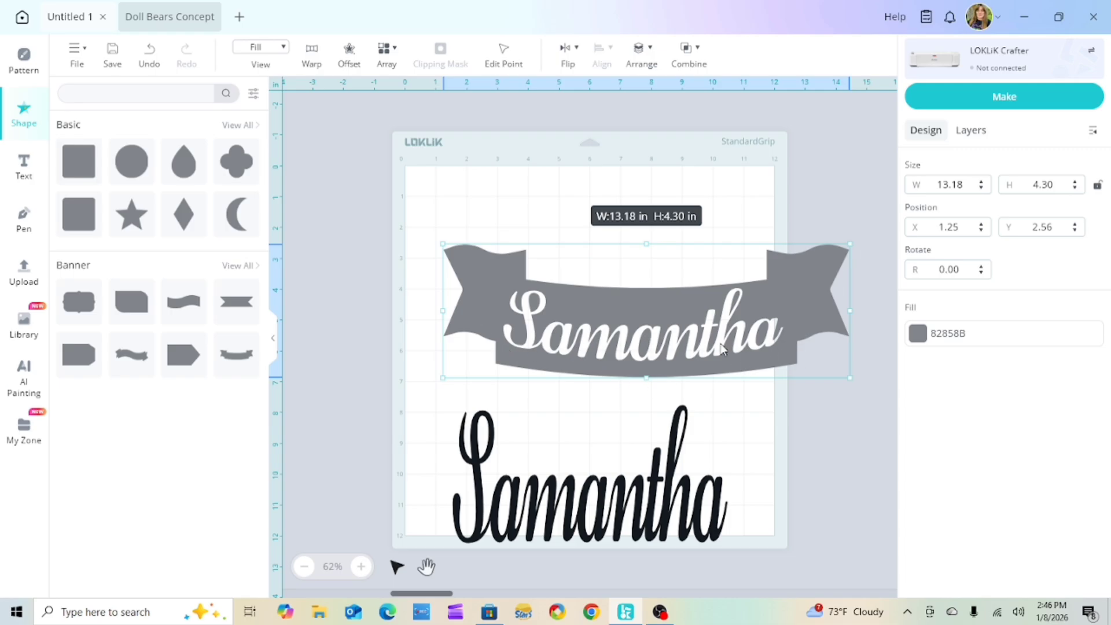
pyautogui.click(158, 54)
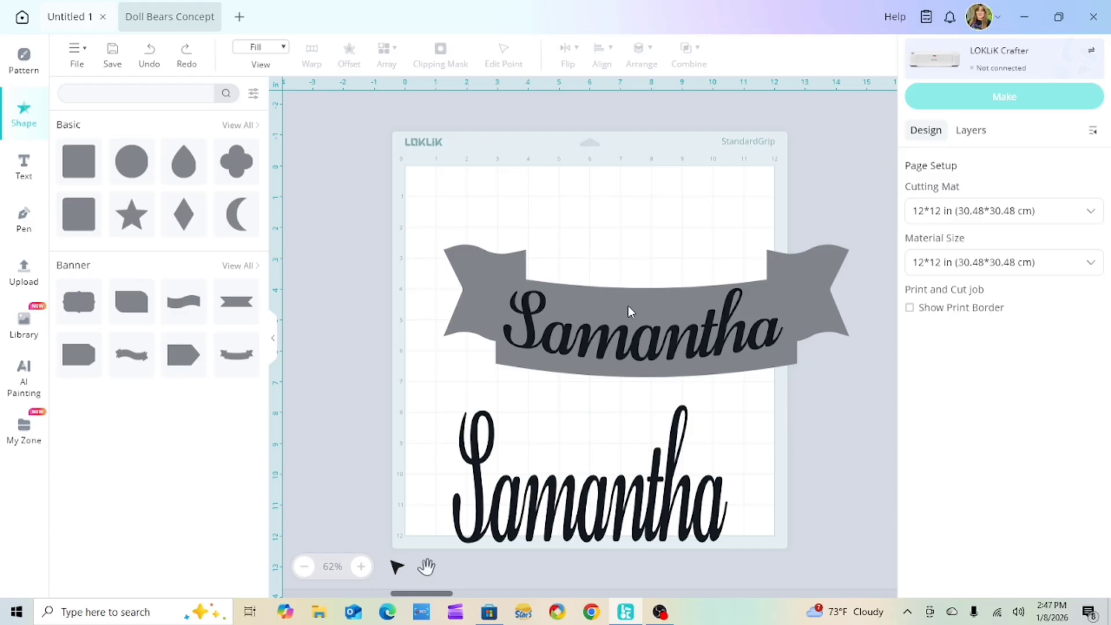
# - Try Subtract at Overlap on the warped name and the banner, and undo it
pyautogui.moveTo(413, 228); pyautogui.dragTo(855, 364)
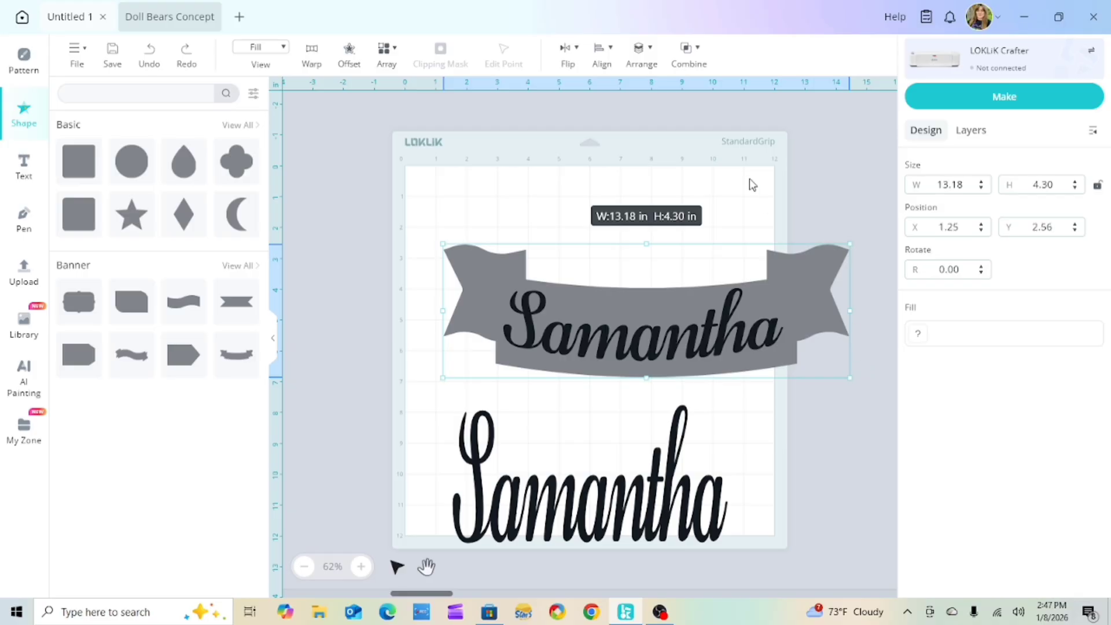
pyautogui.click(689, 52)
pyautogui.click(802, 173)
pyautogui.moveTo(409, 215); pyautogui.dragTo(871, 379)
pyautogui.click(692, 51)
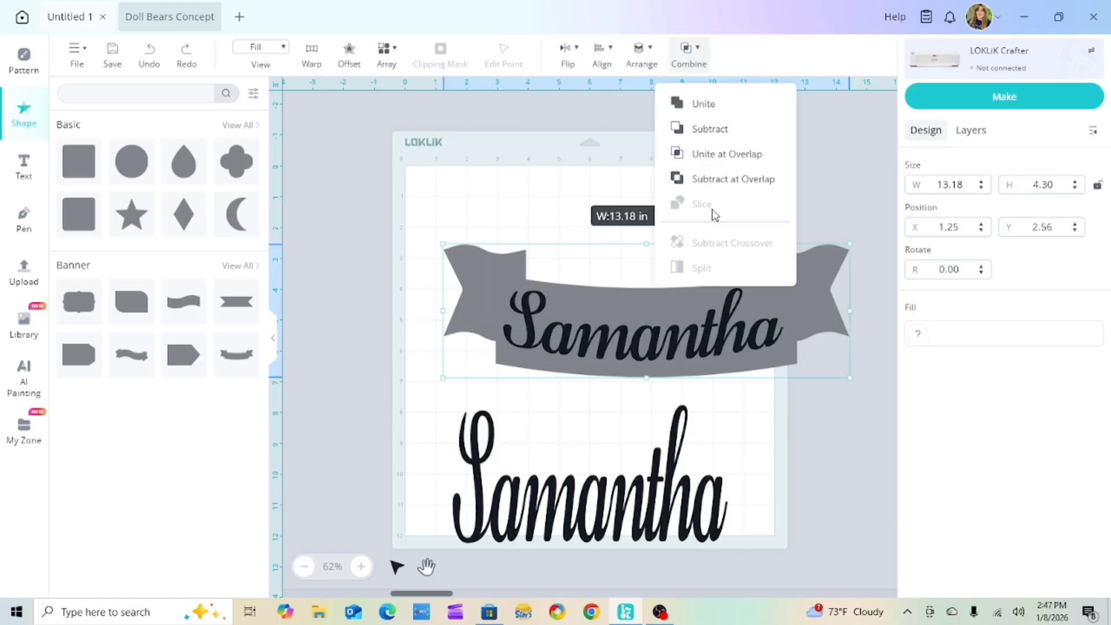
pyautogui.click(721, 179)
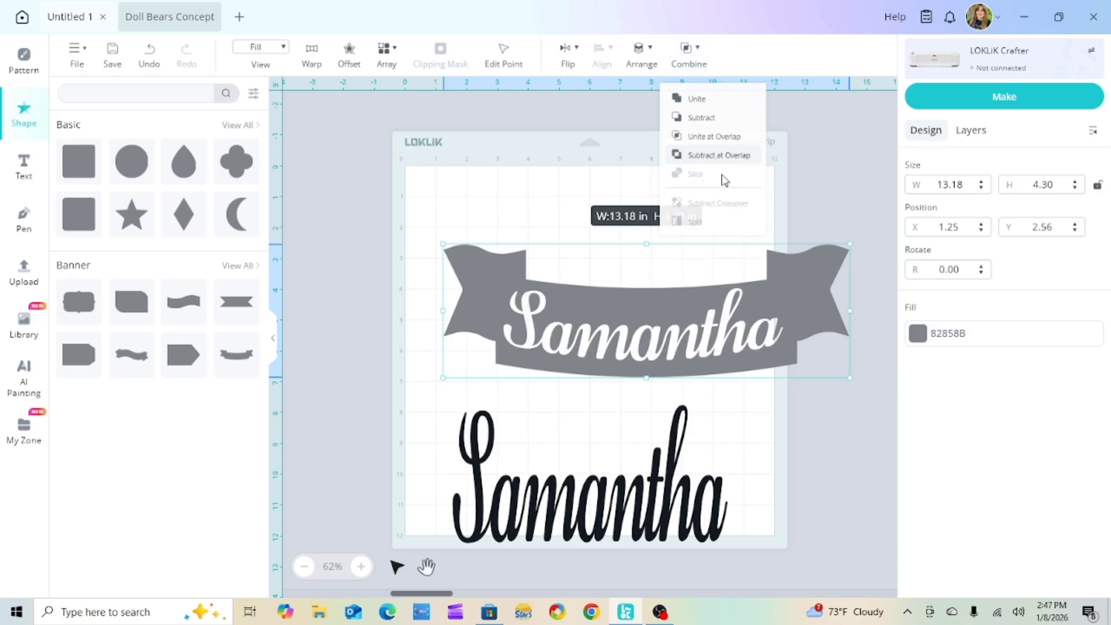
pyautogui.click(152, 58)
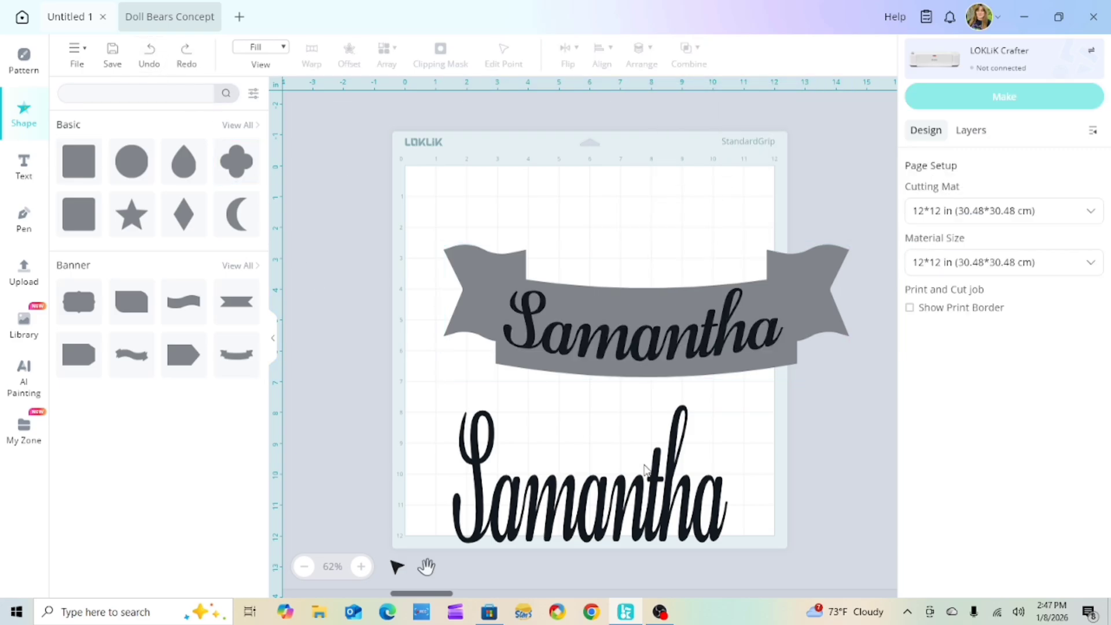
# - Move the warped name above the banner, and fit the unwarped name within the banner at about 5.84 by 2.51 in
pyautogui.moveTo(666, 341); pyautogui.dragTo(551, 178)
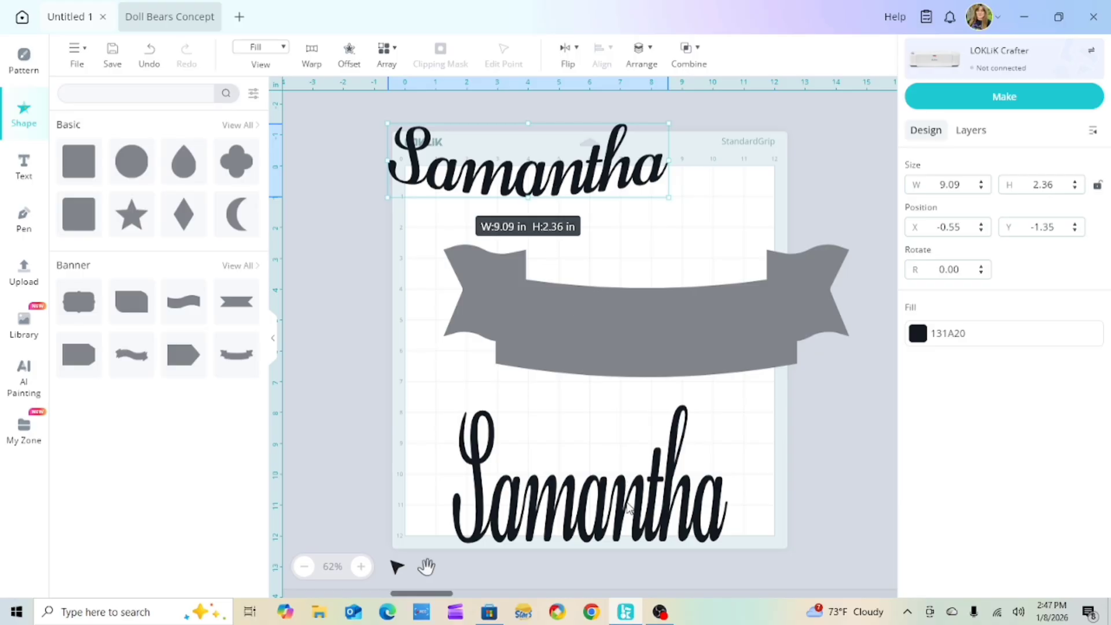
pyautogui.moveTo(629, 508); pyautogui.dragTo(692, 339)
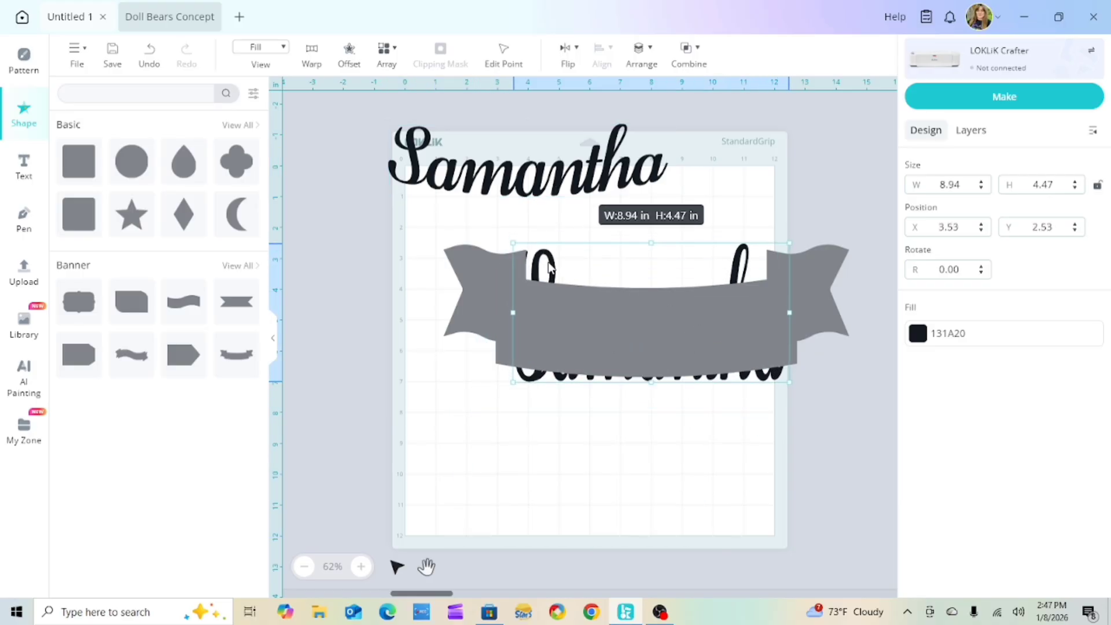
pyautogui.moveTo(513, 243); pyautogui.dragTo(587, 285)
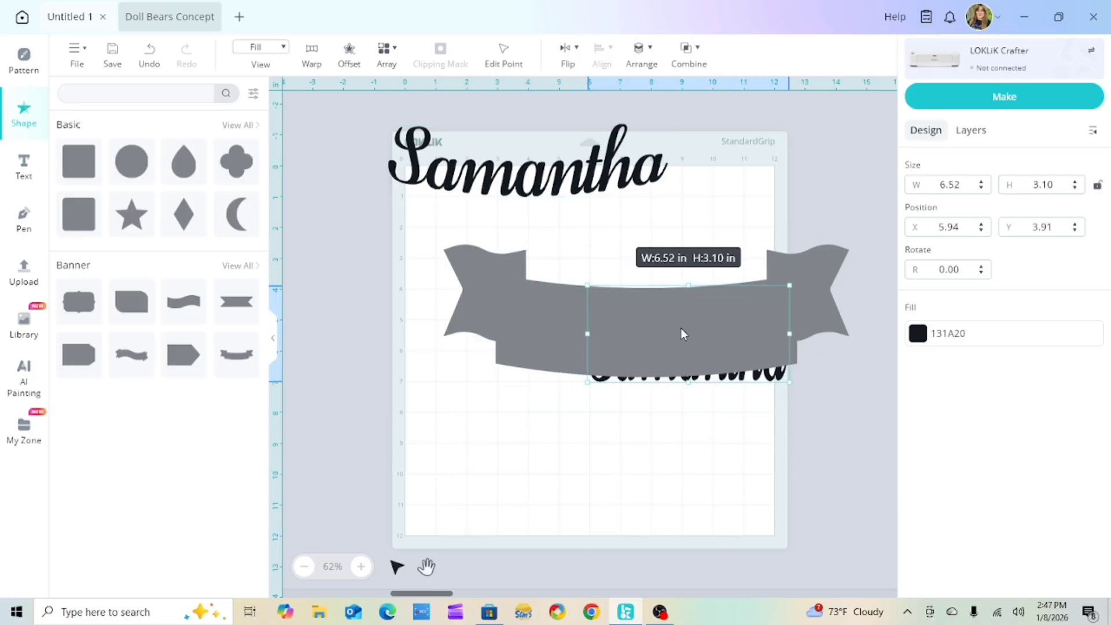
pyautogui.moveTo(681, 327); pyautogui.dragTo(653, 323)
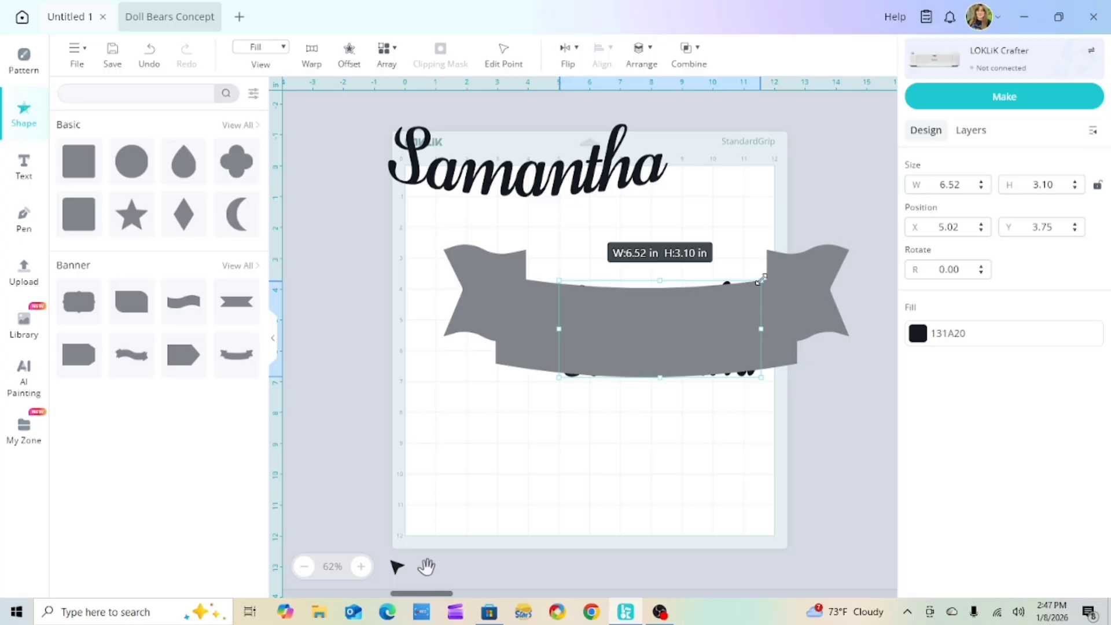
pyautogui.moveTo(761, 279); pyautogui.dragTo(738, 300)
pyautogui.moveTo(680, 356); pyautogui.dragTo(676, 346)
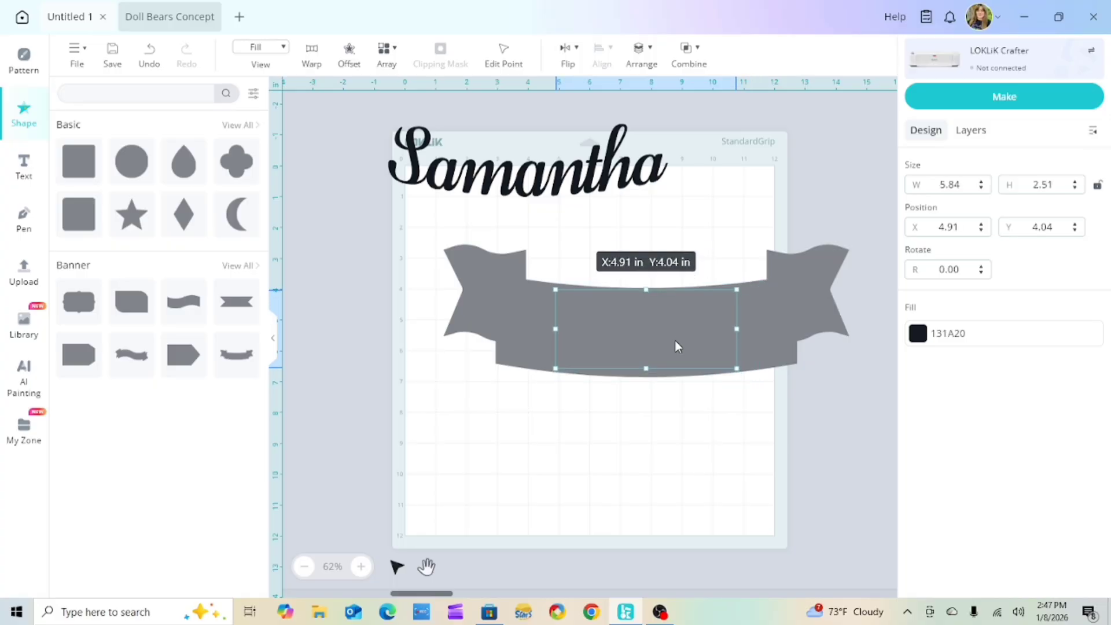
# - Send the banner to the back, and slice it with the unwarped name lying over it
pyautogui.click(543, 433)
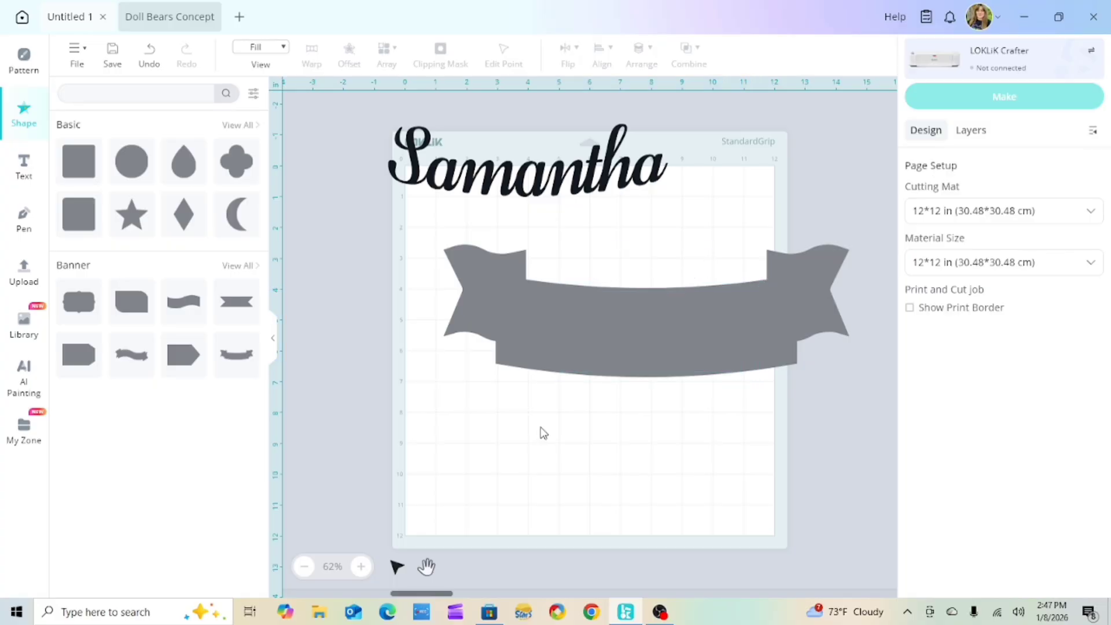
pyautogui.click(616, 341)
pyautogui.click(640, 53)
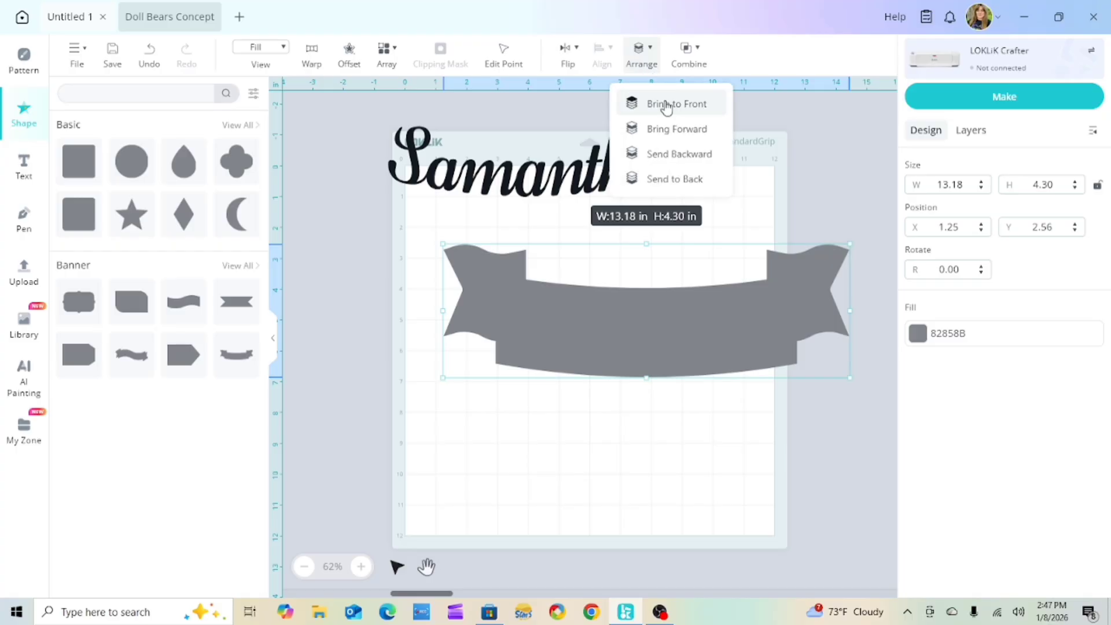
pyautogui.click(669, 179)
pyautogui.click(676, 397)
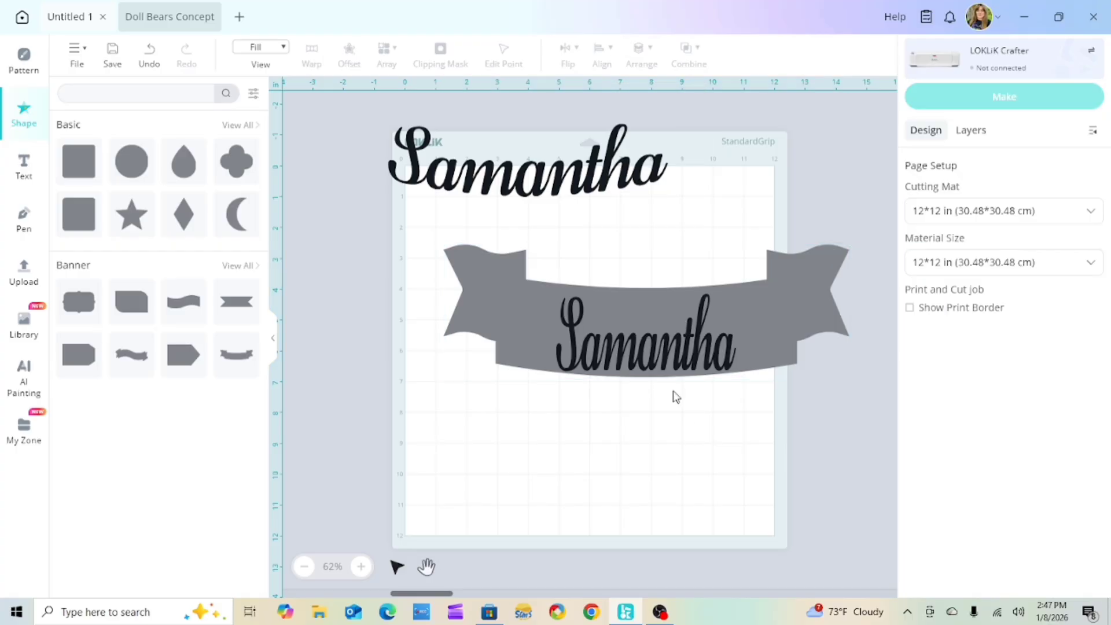
pyautogui.moveTo(435, 238); pyautogui.dragTo(800, 384)
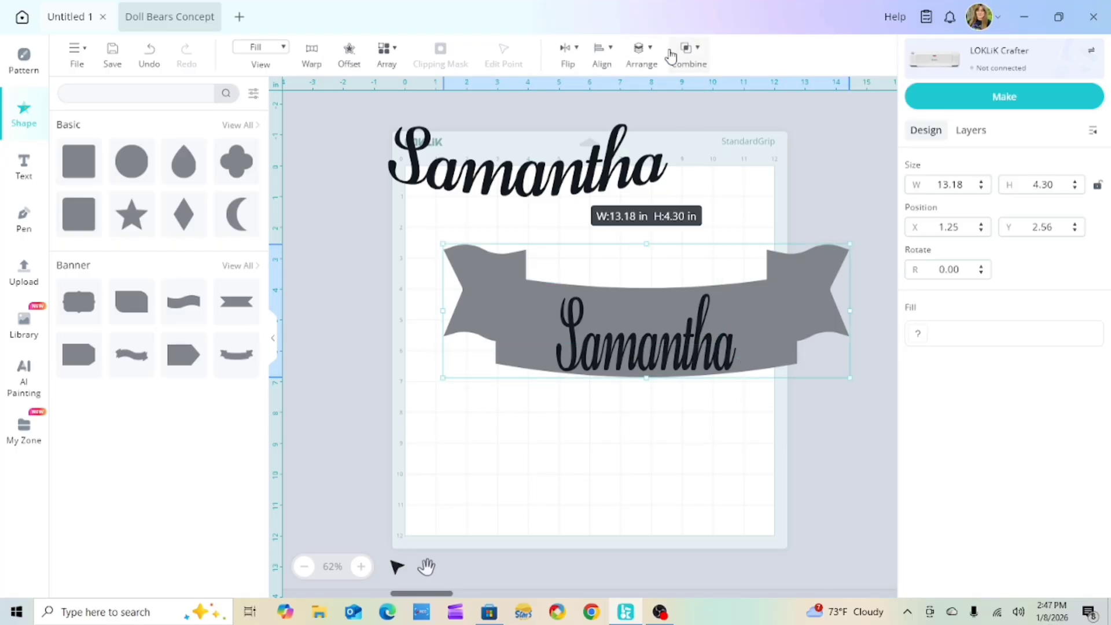
pyautogui.click(688, 51)
pyautogui.click(700, 203)
# - Move the sliced-out name below the banner, and shift the cut banner to the left on the mat
pyautogui.moveTo(683, 338); pyautogui.dragTo(615, 466)
pyautogui.click(645, 497)
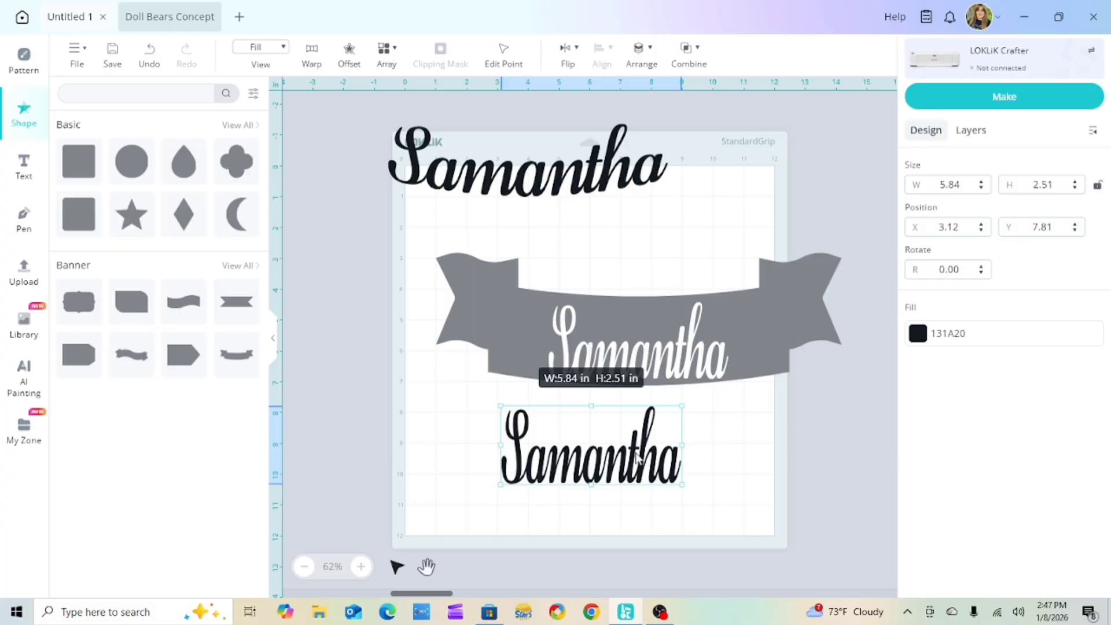
pyautogui.moveTo(637, 458); pyautogui.dragTo(662, 469)
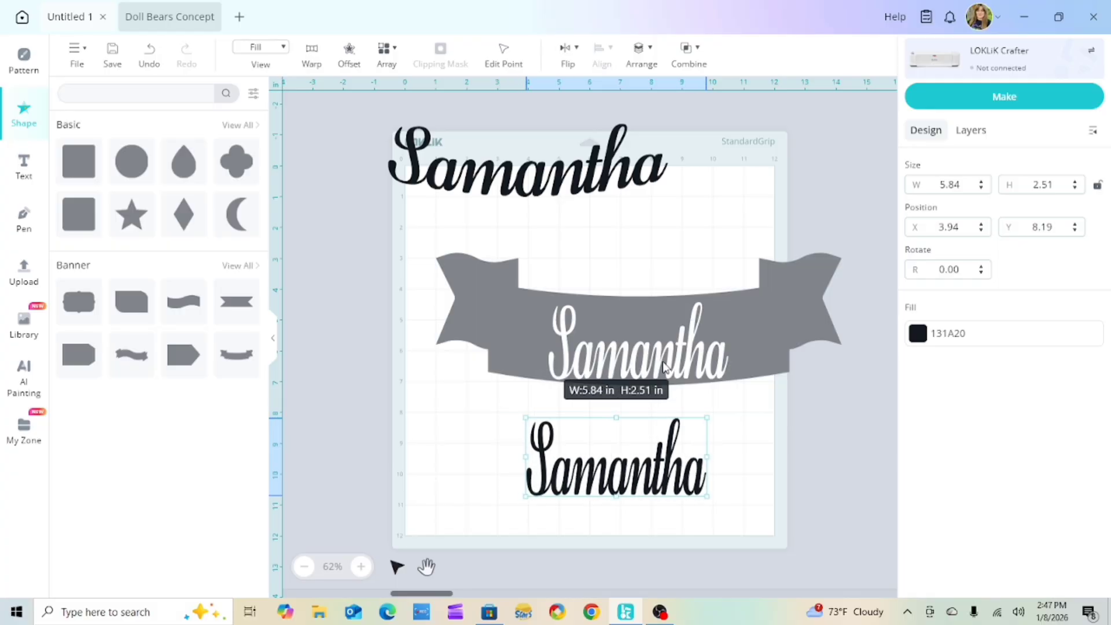
pyautogui.moveTo(666, 366); pyautogui.dragTo(632, 361)
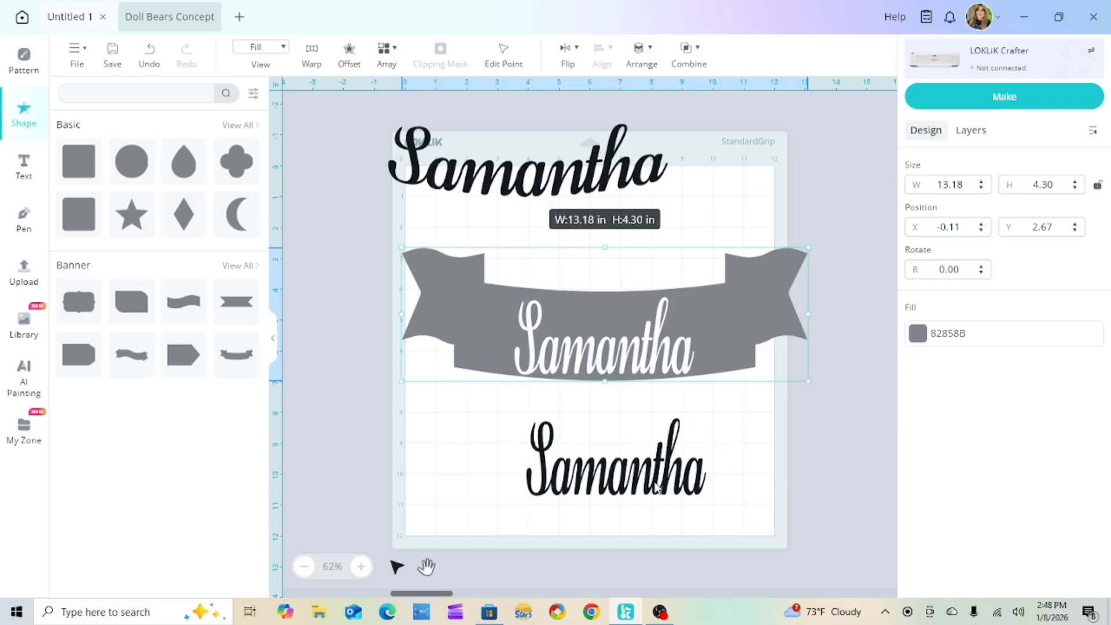
# - Move the sliced-out name back over its cutout in the banner, and move the warped name down from above the banner
pyautogui.click(745, 493)
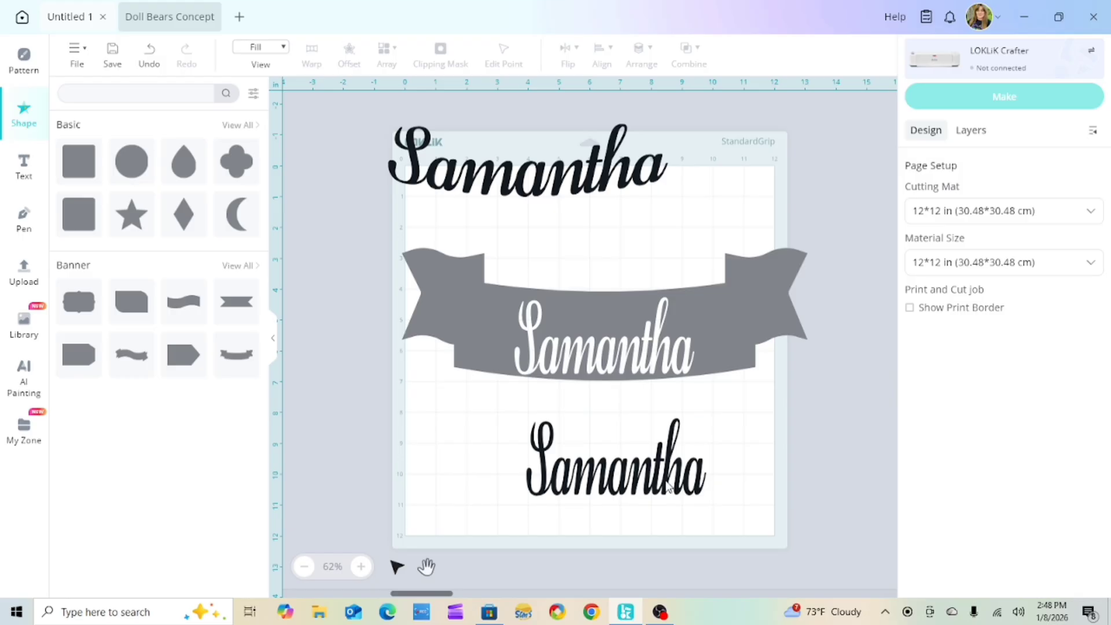
pyautogui.moveTo(667, 486); pyautogui.dragTo(657, 367)
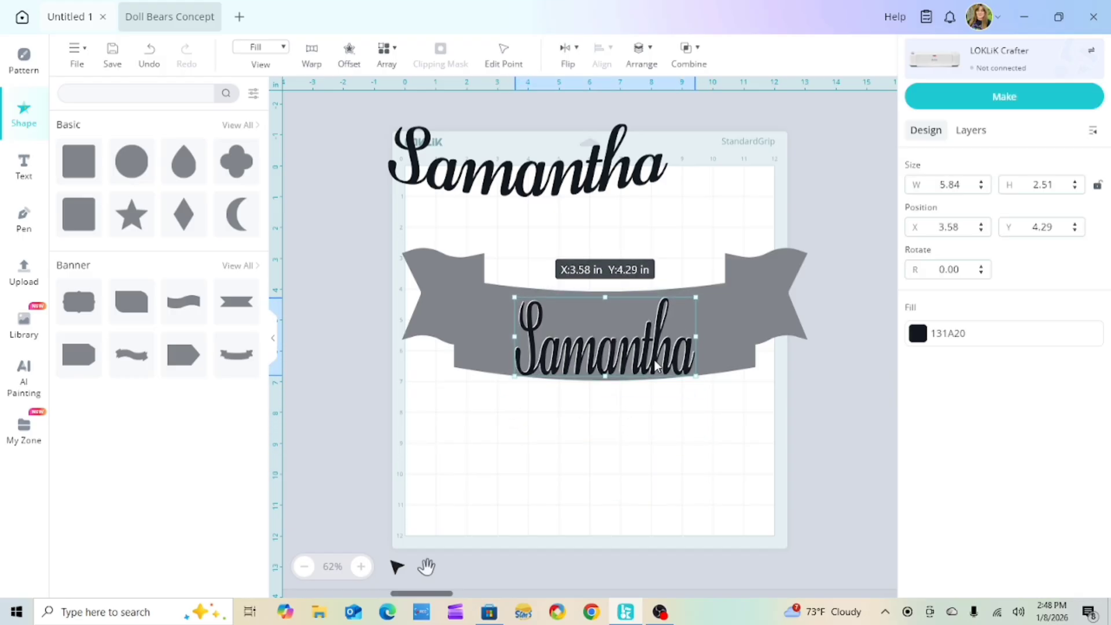
pyautogui.click(694, 493)
pyautogui.moveTo(514, 177); pyautogui.dragTo(589, 331)
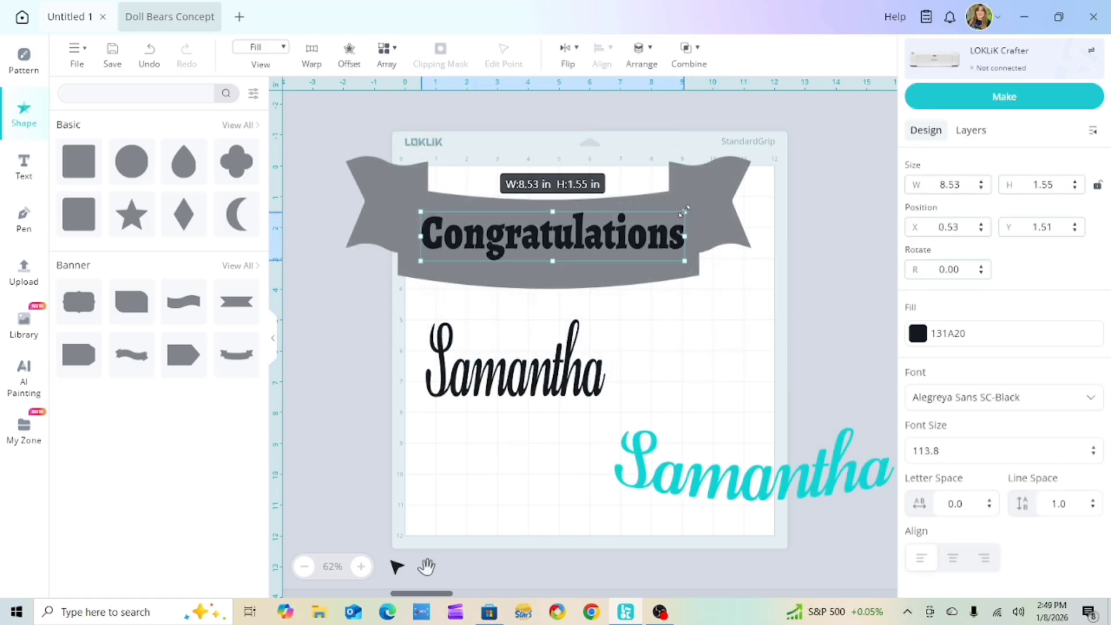
# - Make the Congratulations text on the banner taller, at about 8.53 by 2.01 in
pyautogui.moveTo(684, 211); pyautogui.dragTo(685, 209)
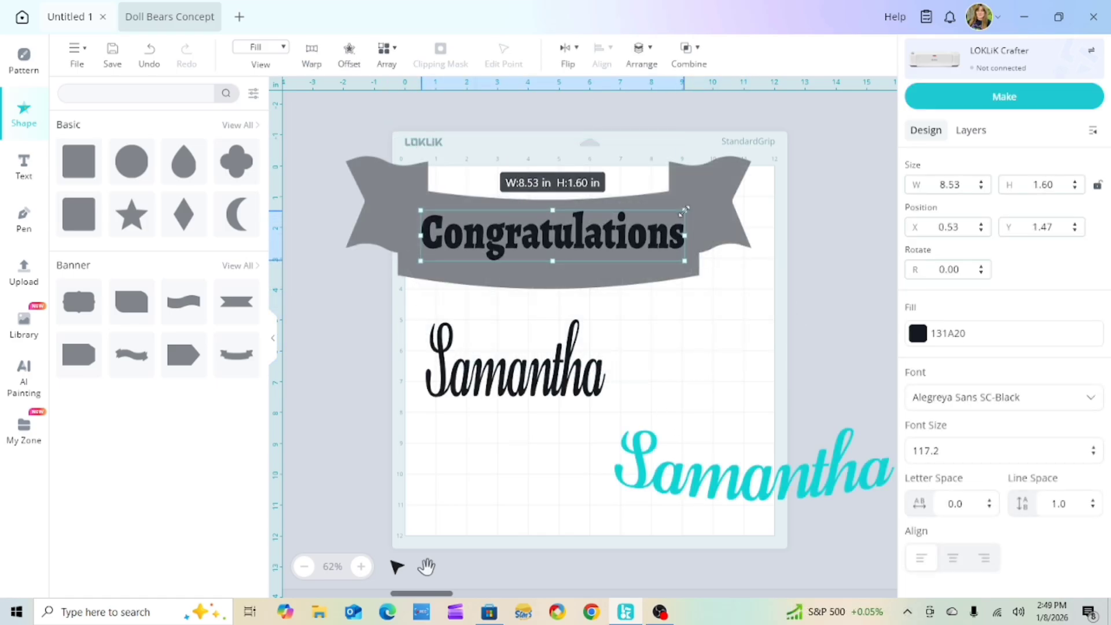
pyautogui.moveTo(554, 262)
pyautogui.mouseDown()
pyautogui.moveTo(551, 282)
pyautogui.moveTo(559, 255)
pyautogui.mouseUp()
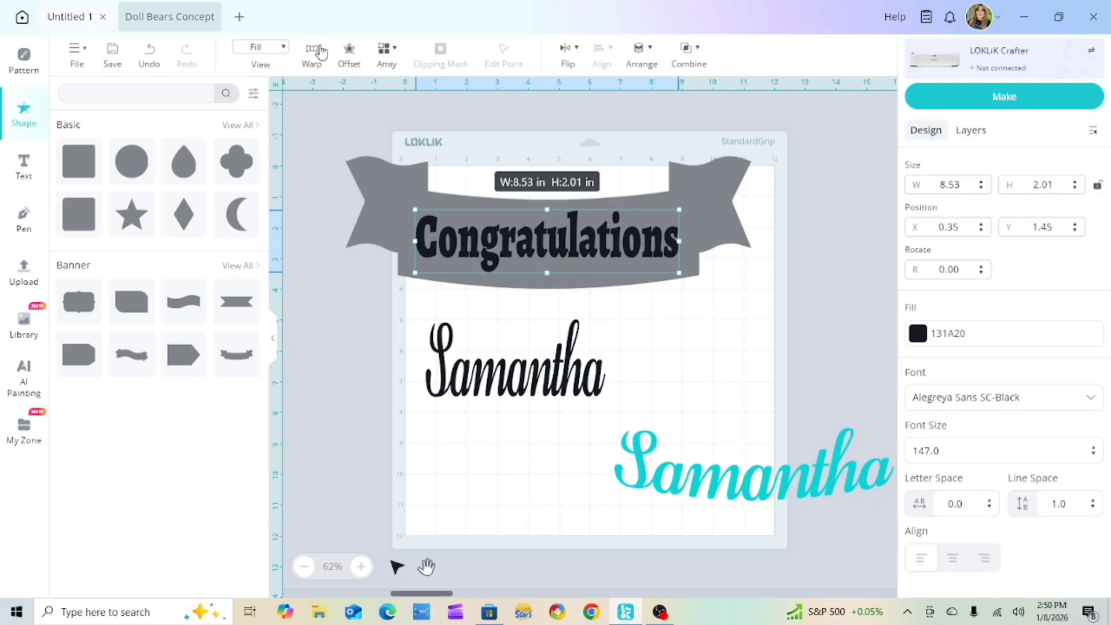
# - View the canvas objects in Contour mode, and switch the view back to Fill
pyautogui.click(261, 49)
pyautogui.click(260, 103)
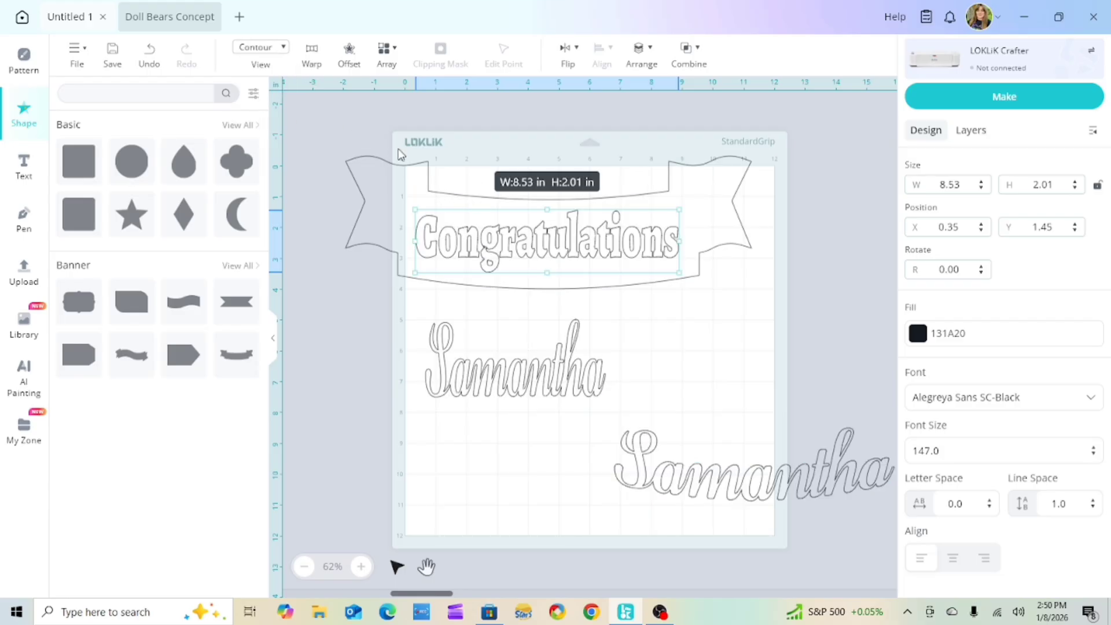
pyautogui.click(271, 50)
pyautogui.click(271, 48)
pyautogui.click(271, 50)
pyautogui.click(261, 91)
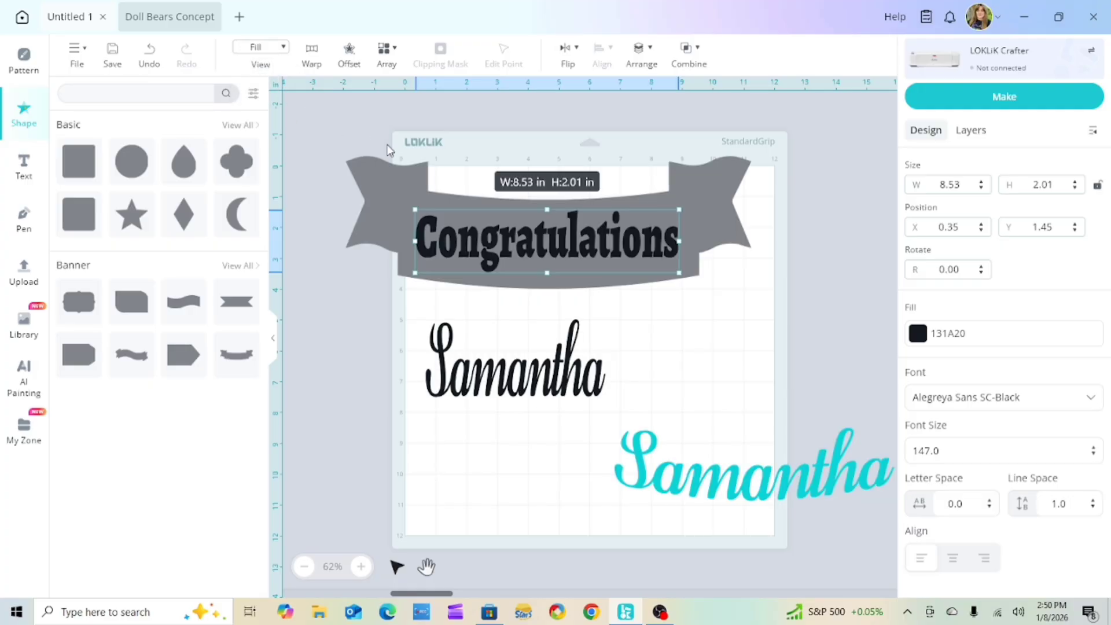
# - Apply Subtract Crossover to the Congratulations text, and warp it with style 4 at 50
pyautogui.click(689, 53)
pyautogui.click(715, 250)
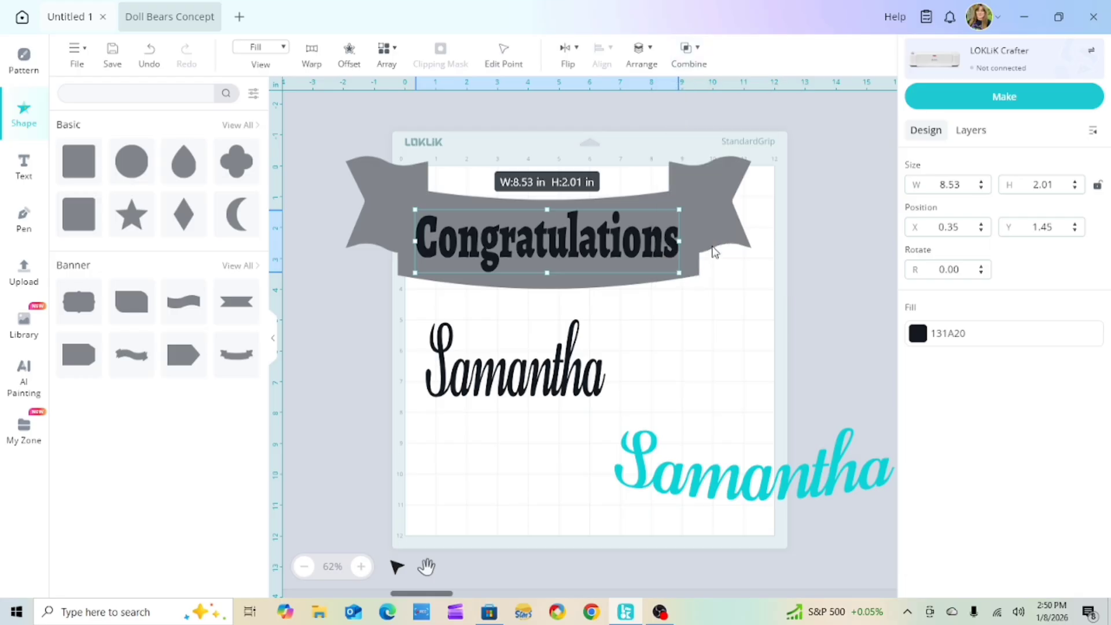
pyautogui.click(320, 60)
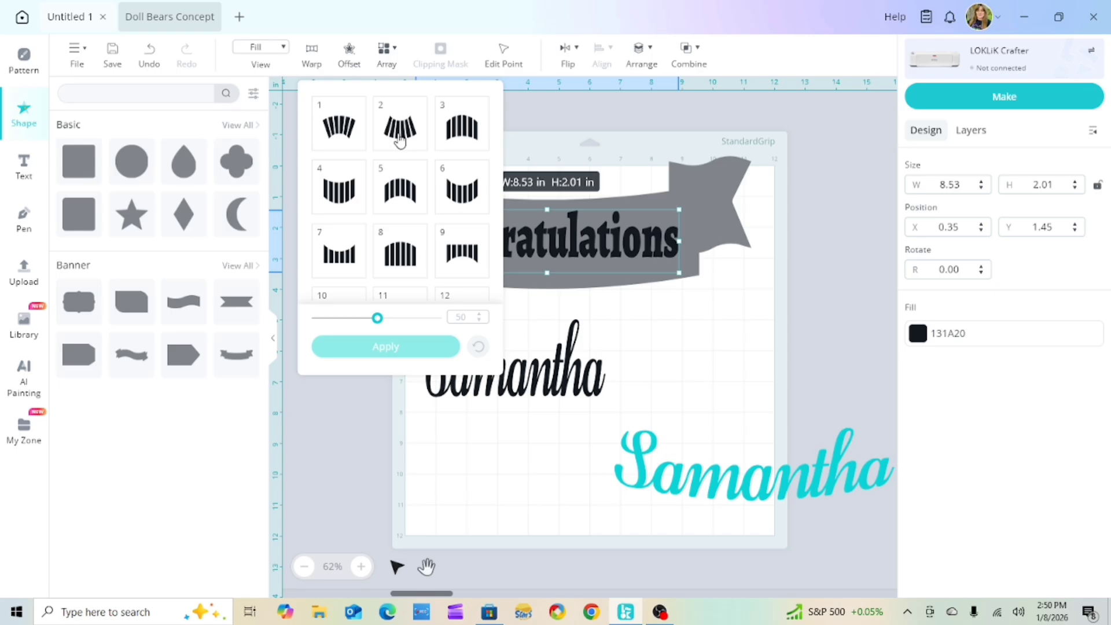
pyautogui.click(343, 197)
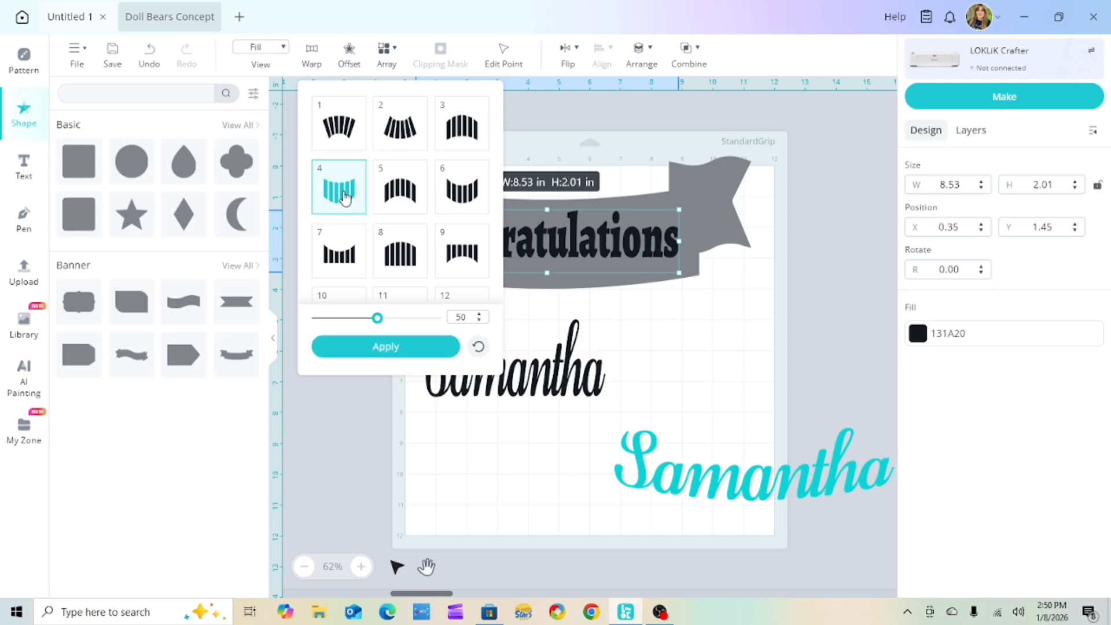
pyautogui.click(397, 348)
# - Widen the warped Congratulations text to about 10.67 by 2.55 in, and position it over the banner
pyautogui.moveTo(549, 266); pyautogui.dragTo(555, 251)
pyautogui.moveTo(421, 243); pyautogui.dragTo(379, 242)
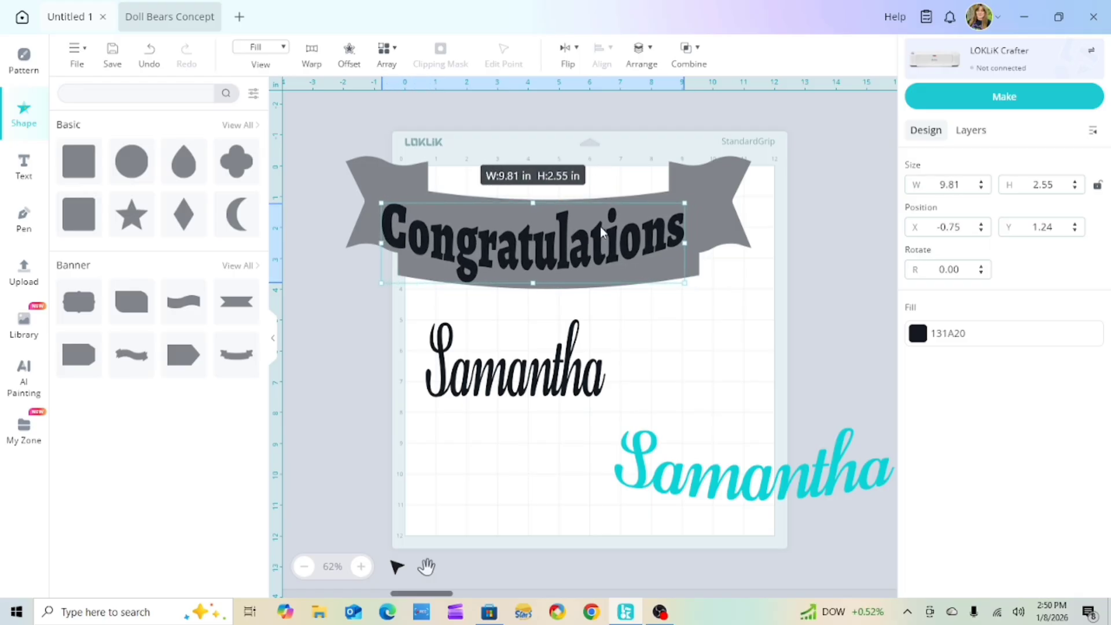
pyautogui.moveTo(684, 239); pyautogui.dragTo(711, 239)
pyautogui.moveTo(625, 244); pyautogui.dragTo(620, 242)
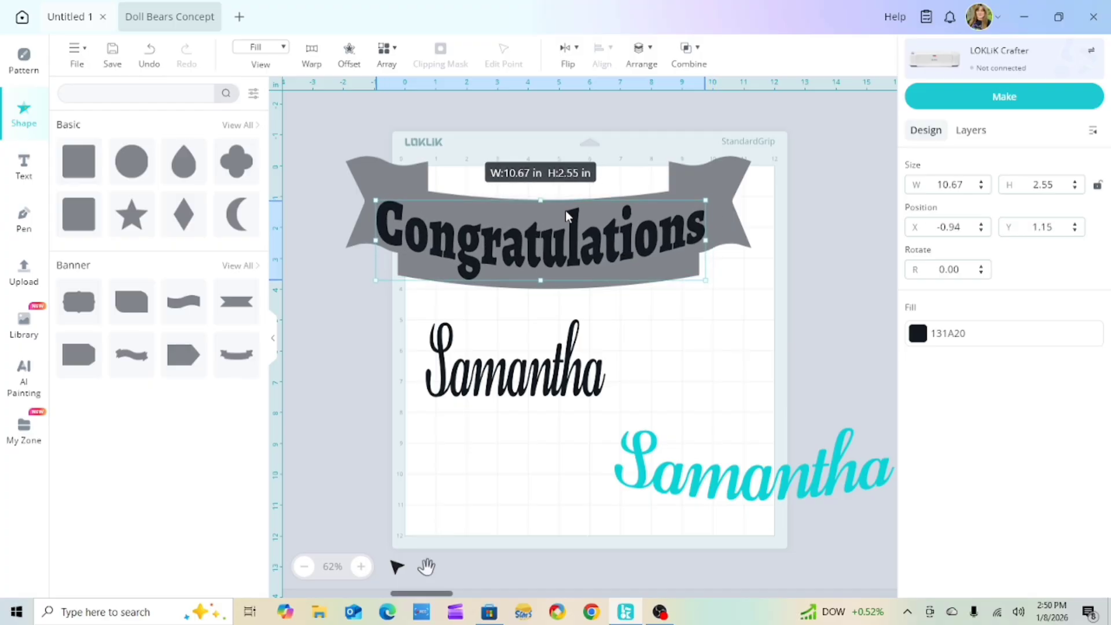
# - Align the warped Congratulations text and the banner to a common horizontal centre
pyautogui.moveTo(350, 128); pyautogui.dragTo(735, 259)
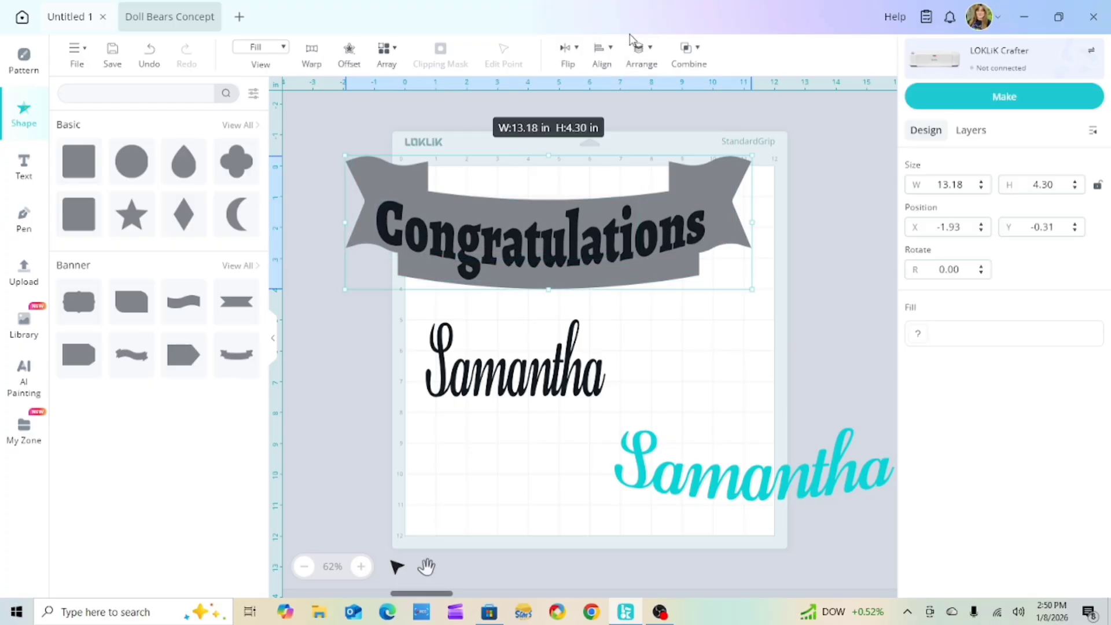
pyautogui.click(599, 61)
pyautogui.click(651, 203)
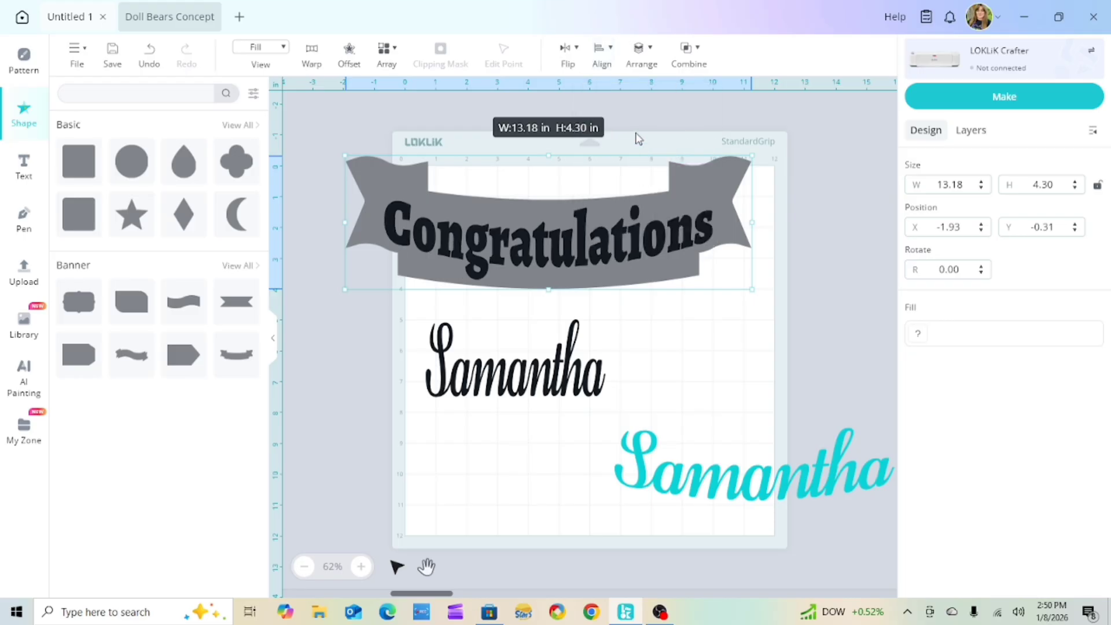
# - Try centring the Congratulations text vertically on the banner, and undo that alignment
pyautogui.click(603, 62)
pyautogui.click(637, 230)
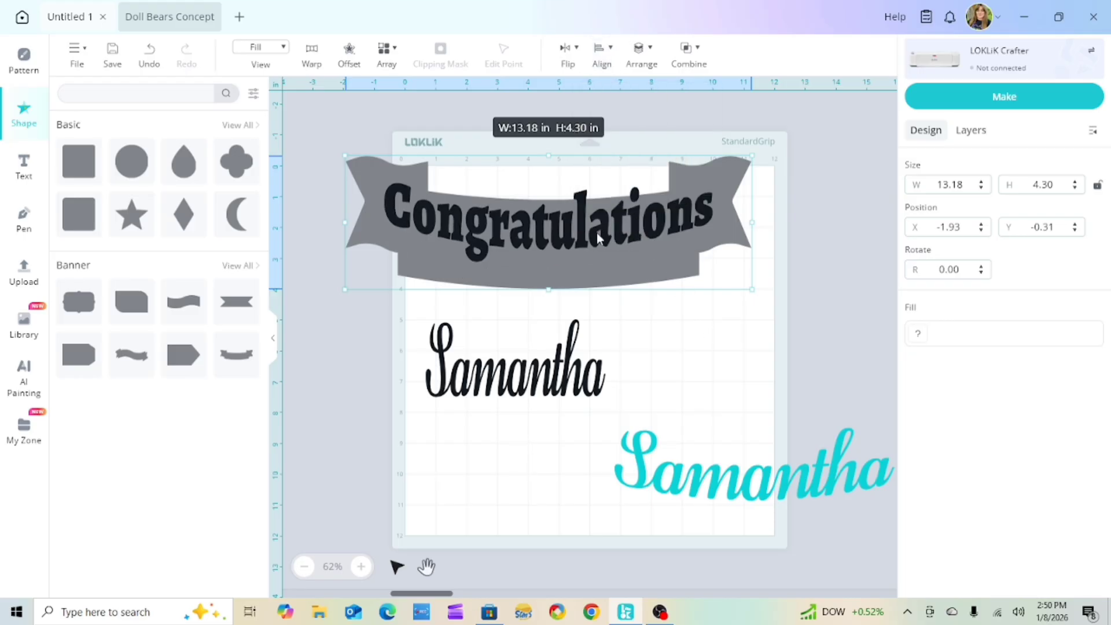
pyautogui.click(149, 55)
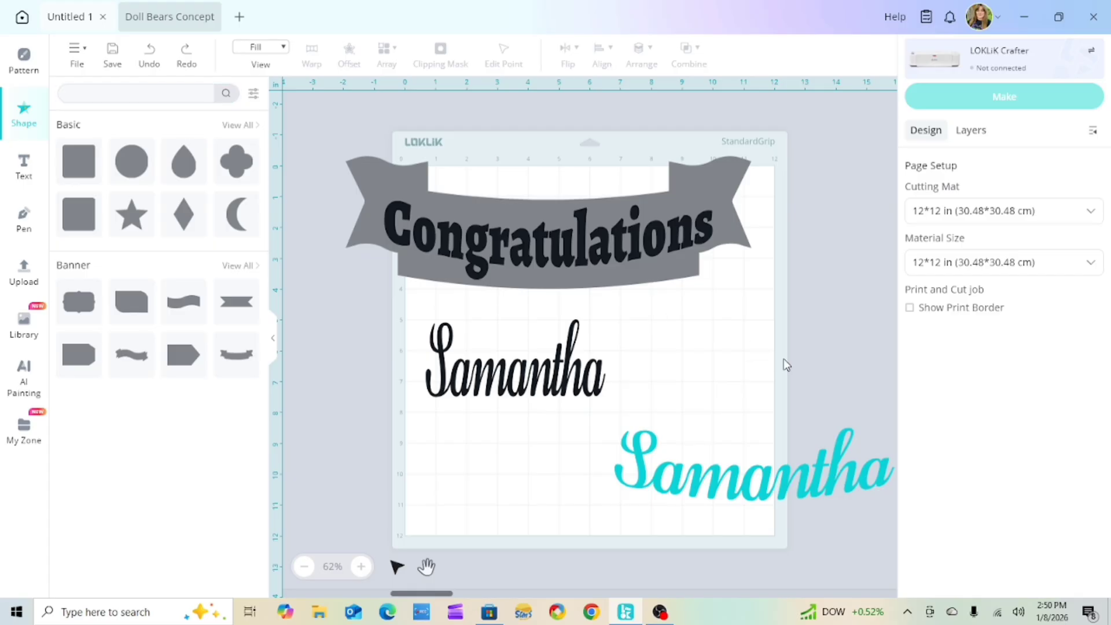
pyautogui.moveTo(344, 129); pyautogui.dragTo(742, 258)
pyautogui.click(694, 63)
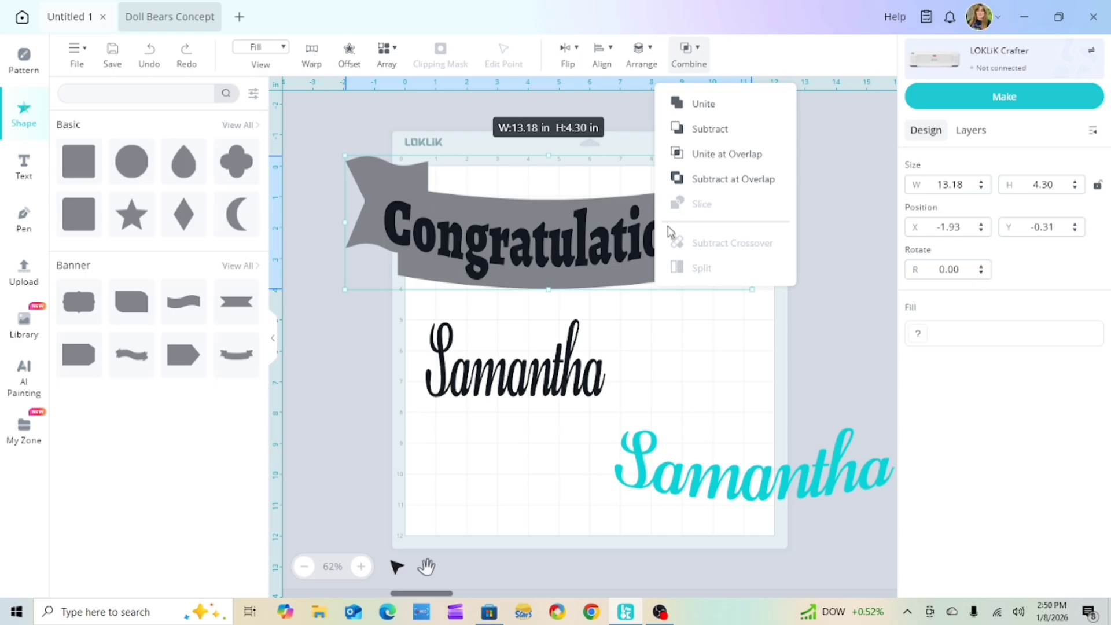
pyautogui.click(801, 367)
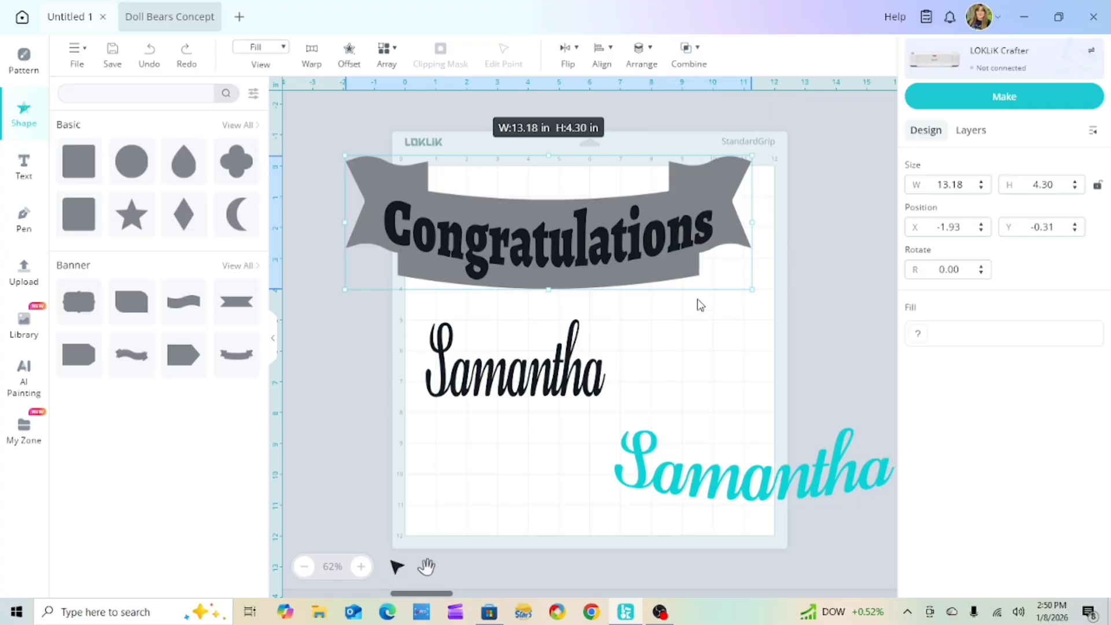
pyautogui.click(637, 290)
# - Copy the warped Congratulations text, paste it, and place the copy below the banner at the right edge of the mat
pyautogui.rightClick(589, 234)
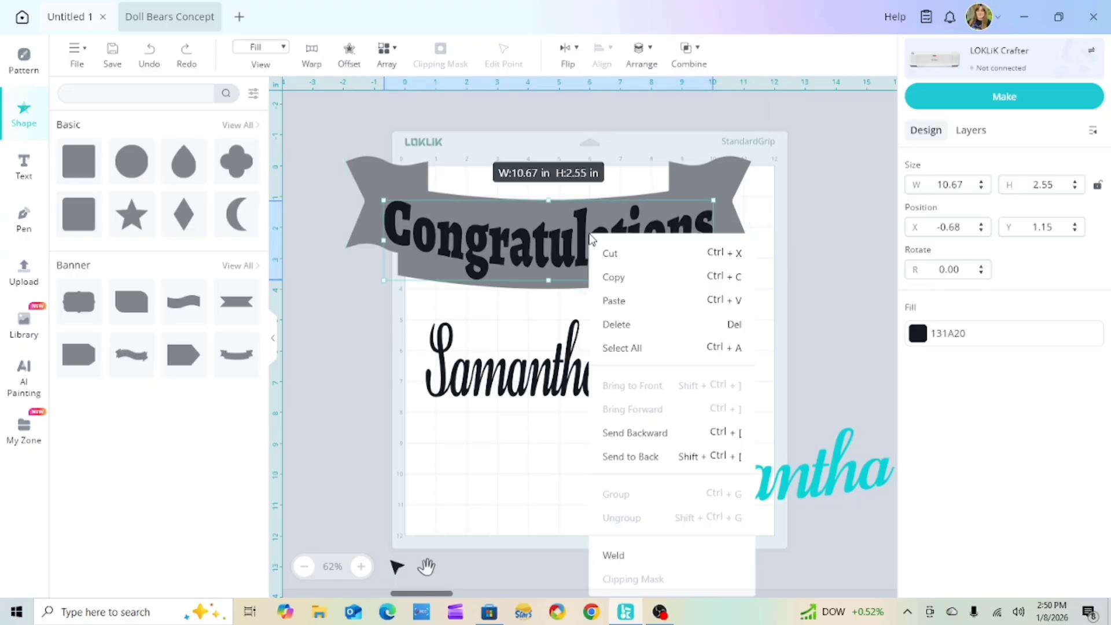
pyautogui.click(620, 279)
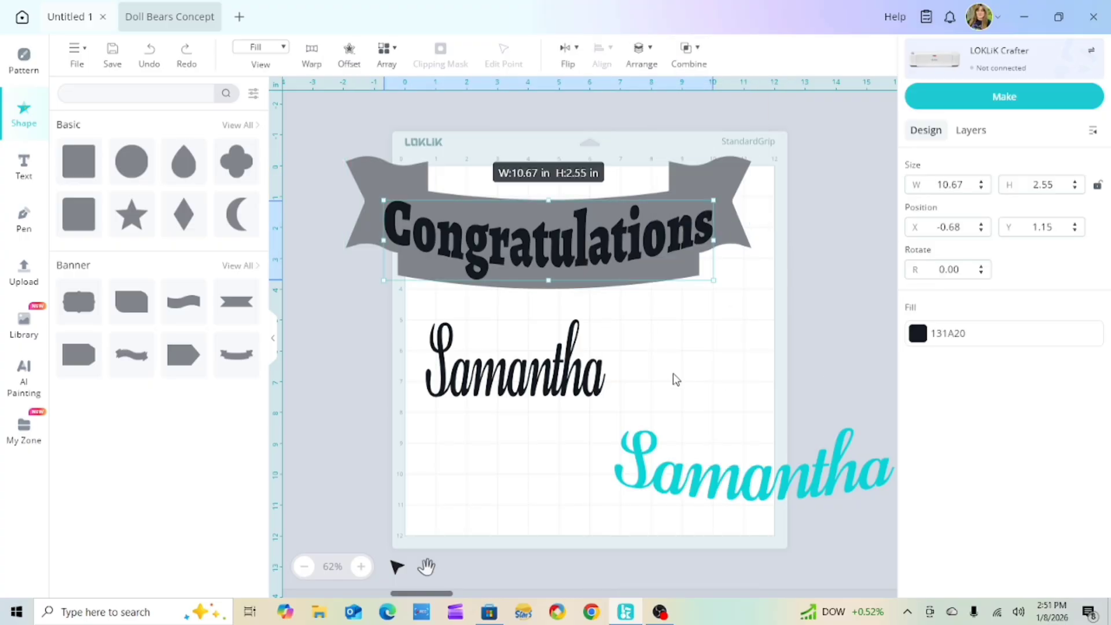
pyautogui.rightClick(718, 380)
pyautogui.click(574, 158)
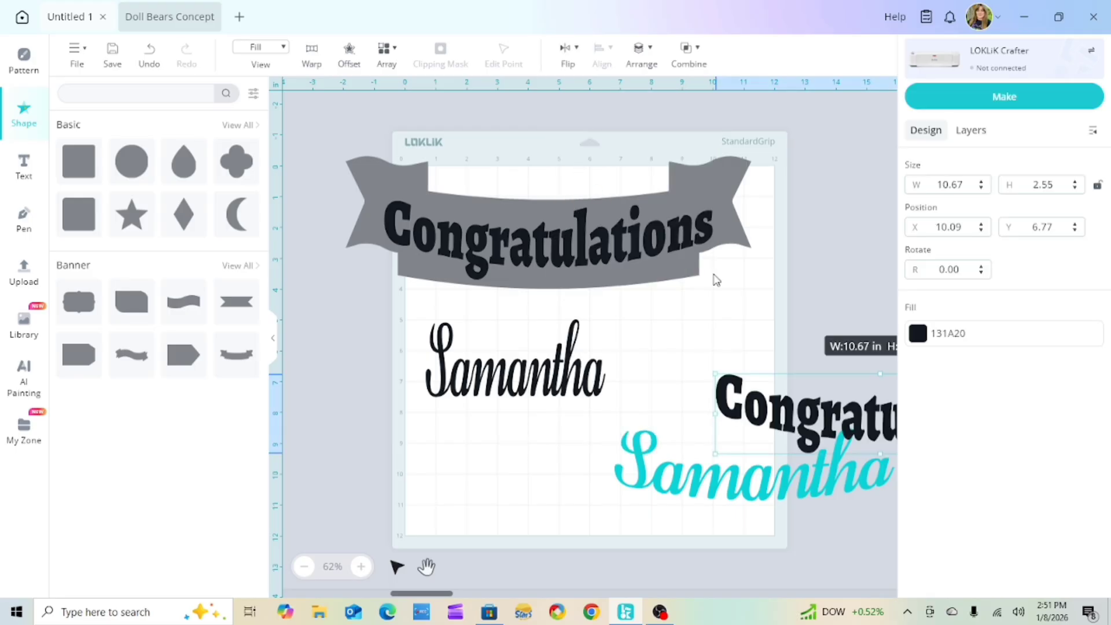
pyautogui.moveTo(809, 423); pyautogui.dragTo(772, 369)
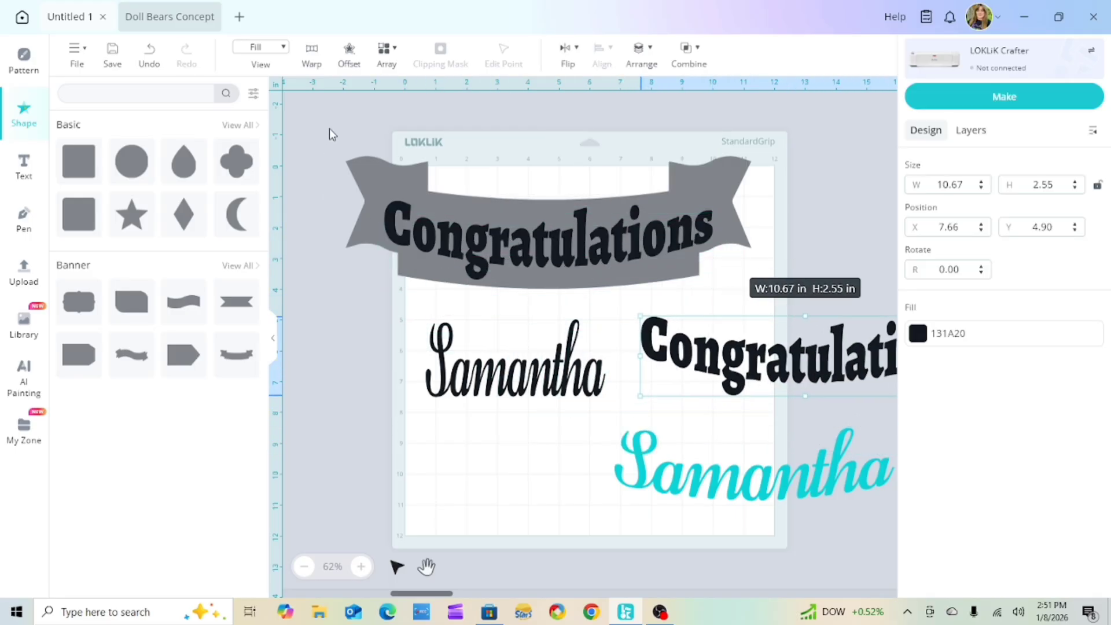
# - Subtract the warped Congratulations text from the banner beneath it
pyautogui.moveTo(330, 133); pyautogui.dragTo(604, 286)
pyautogui.click(689, 63)
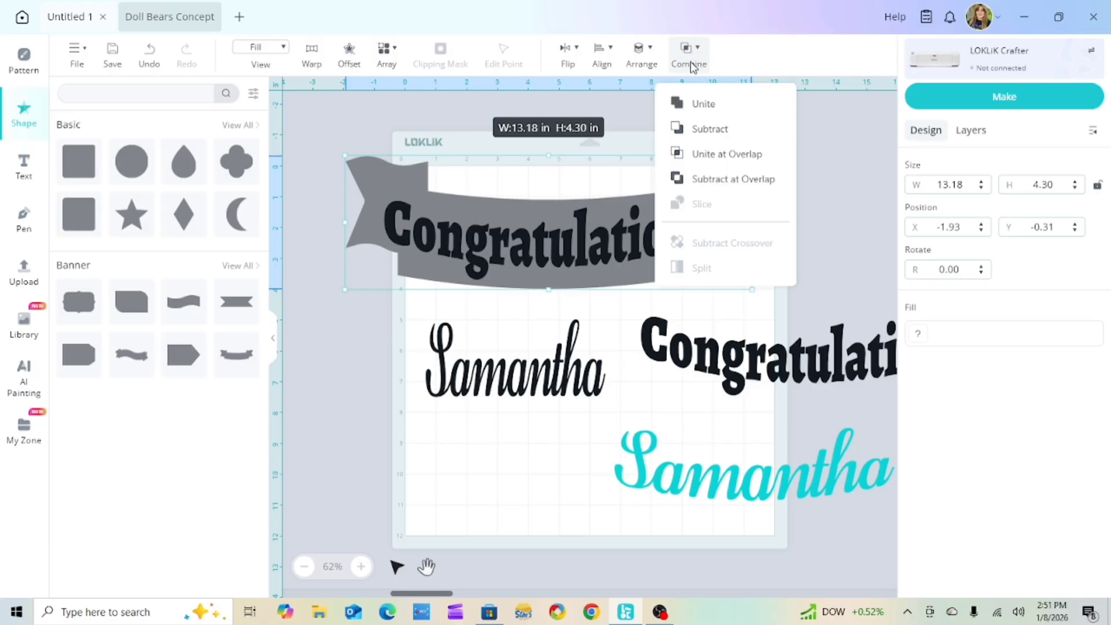
pyautogui.click(703, 130)
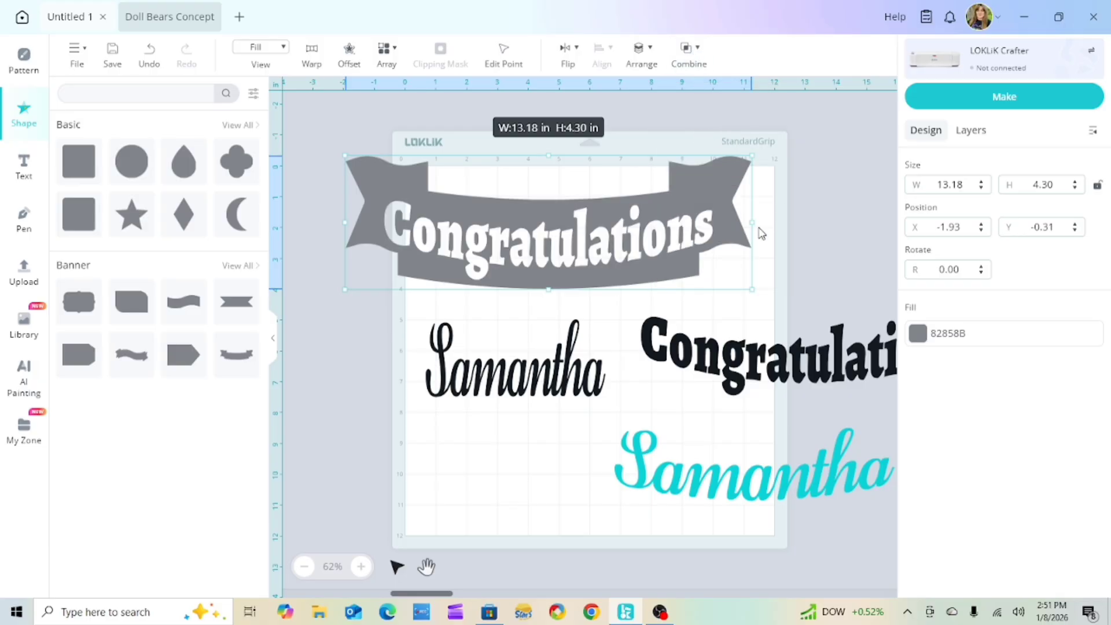
# - Move the spare Congratulations text out from the cut banner, with the banner directly above the black text
pyautogui.moveTo(793, 347); pyautogui.dragTo(548, 242)
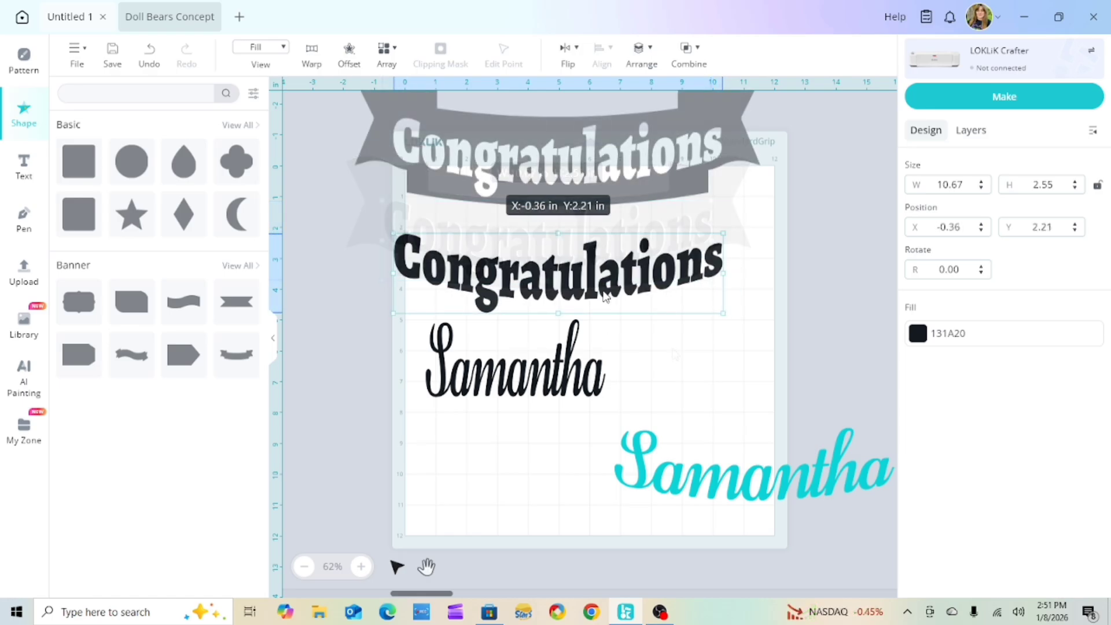
pyautogui.moveTo(605, 291); pyautogui.dragTo(589, 300)
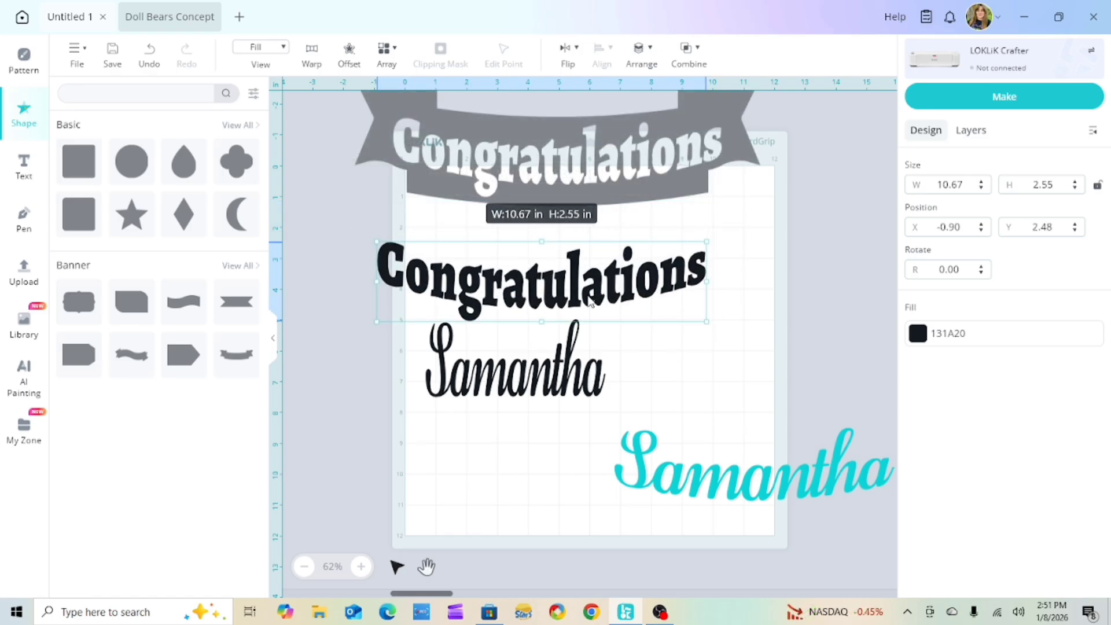
pyautogui.moveTo(556, 152); pyautogui.dragTo(551, 185)
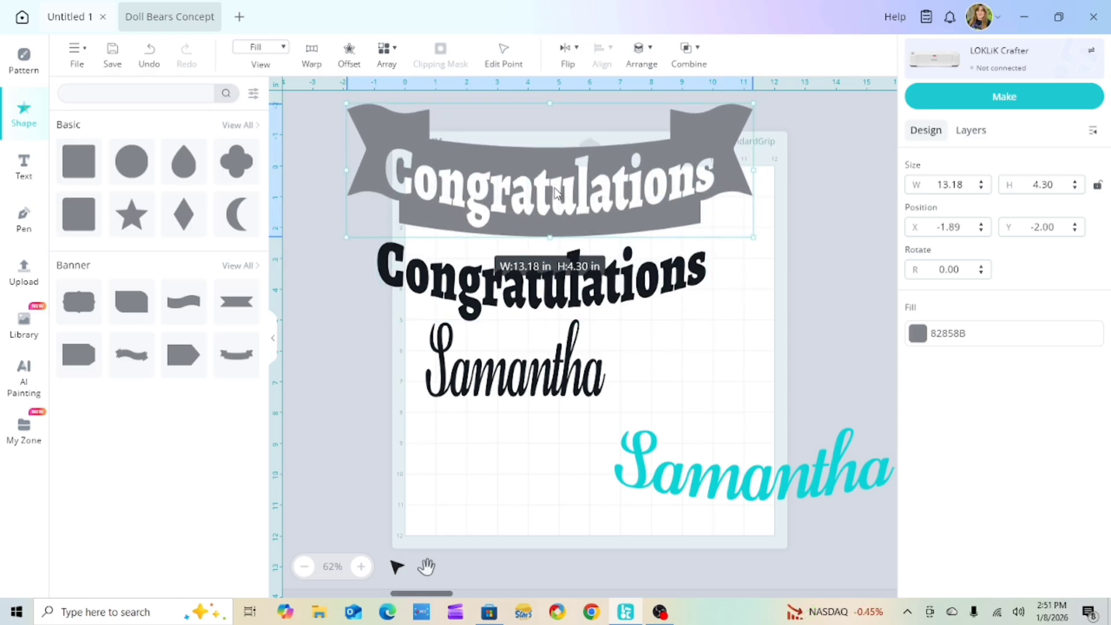
pyautogui.click(760, 302)
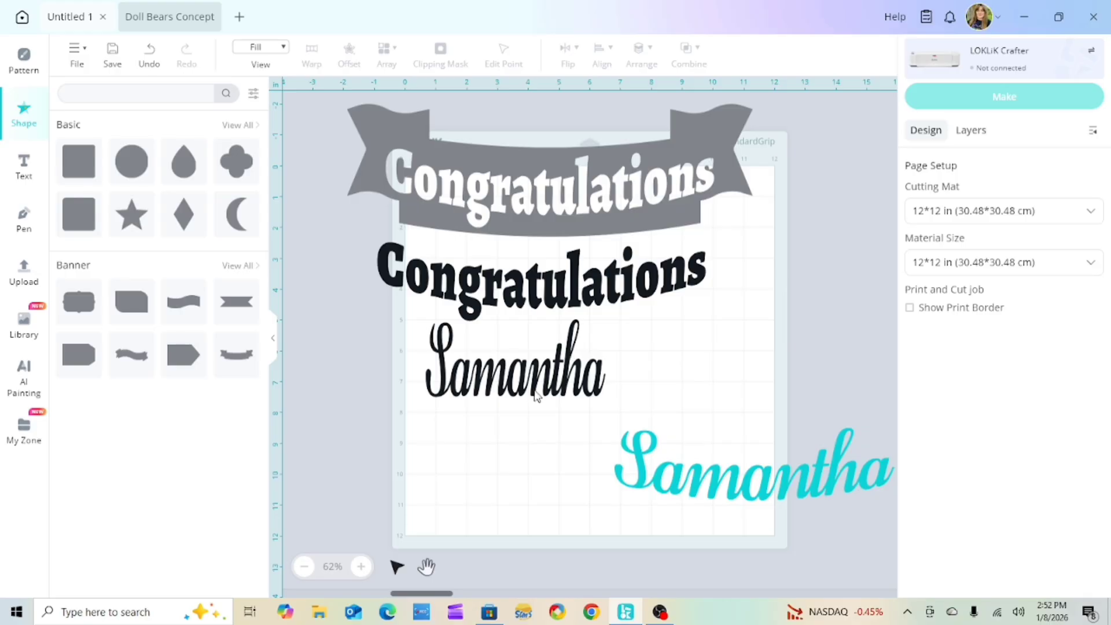
# - Stack the cut banner, the black Congratulations text, the unwarped name and the turquoise warped name down the mat
pyautogui.moveTo(528, 387); pyautogui.dragTo(510, 401)
pyautogui.moveTo(553, 282); pyautogui.dragTo(498, 340)
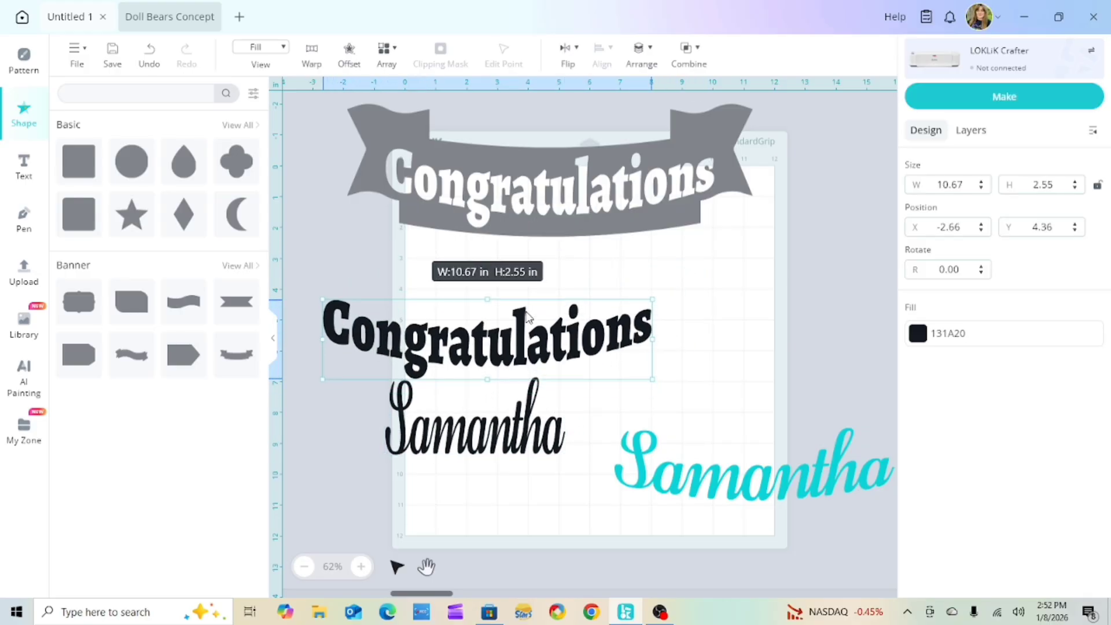
pyautogui.moveTo(625, 176); pyautogui.dragTo(602, 239)
pyautogui.moveTo(786, 485); pyautogui.dragTo(514, 506)
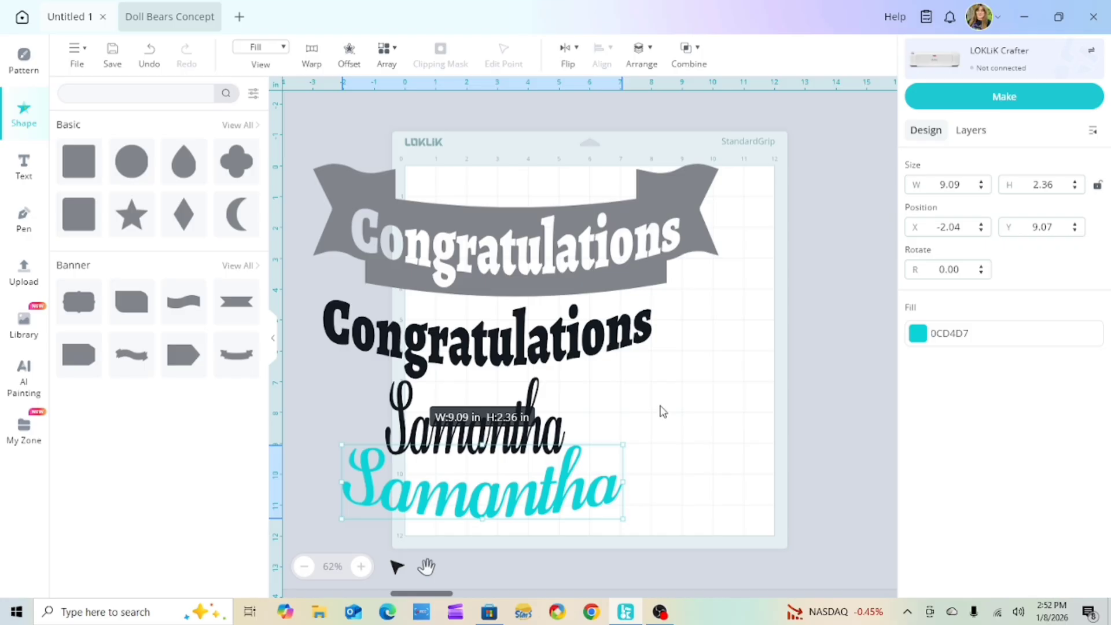
pyautogui.click(635, 206)
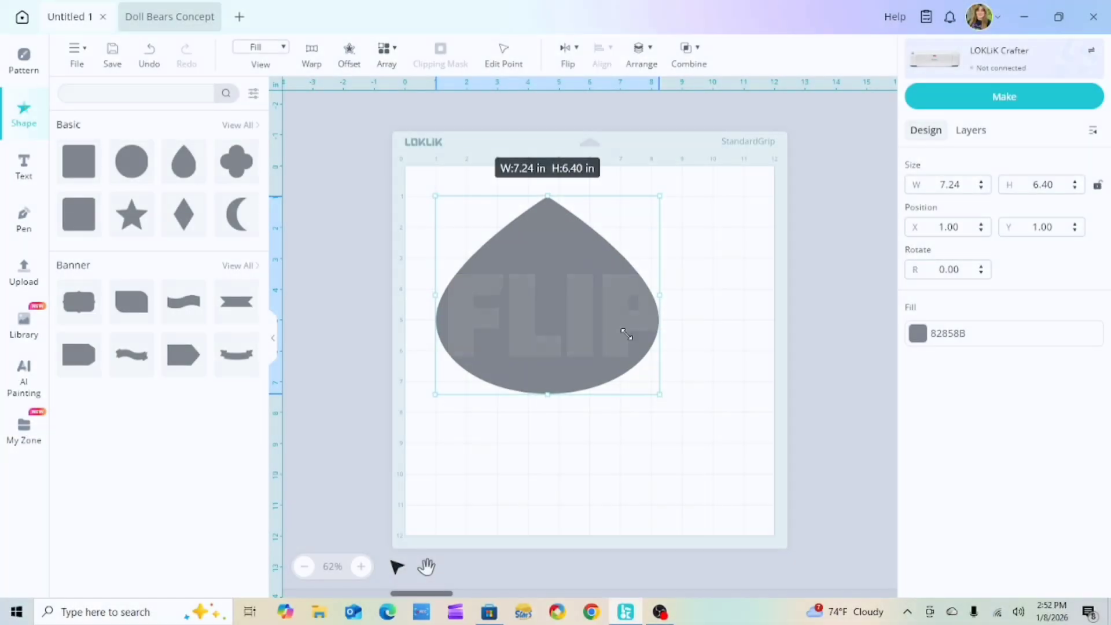
# - Flip the large teardrop vertically, and flip it horizontally as well
pyautogui.click(570, 63)
pyautogui.click(570, 129)
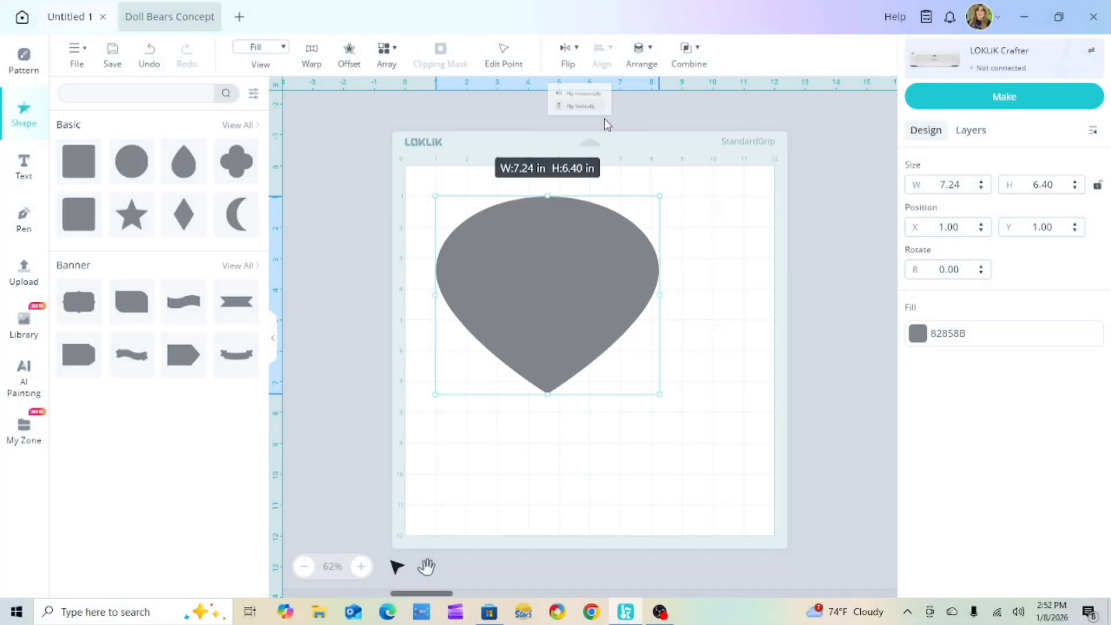
pyautogui.click(567, 61)
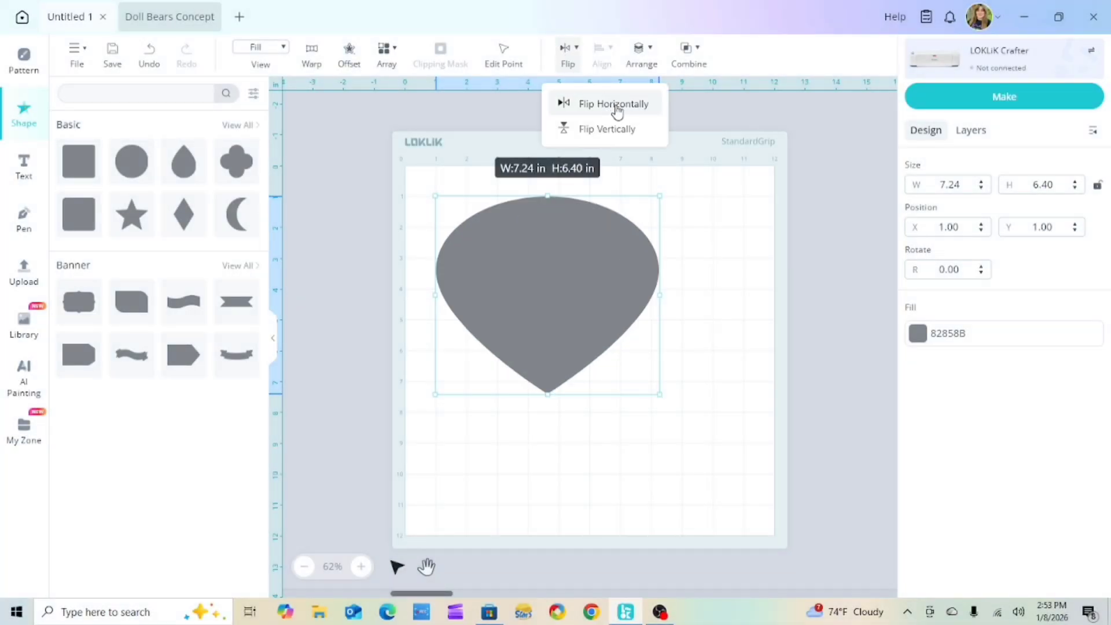
pyautogui.click(618, 110)
pyautogui.click(567, 58)
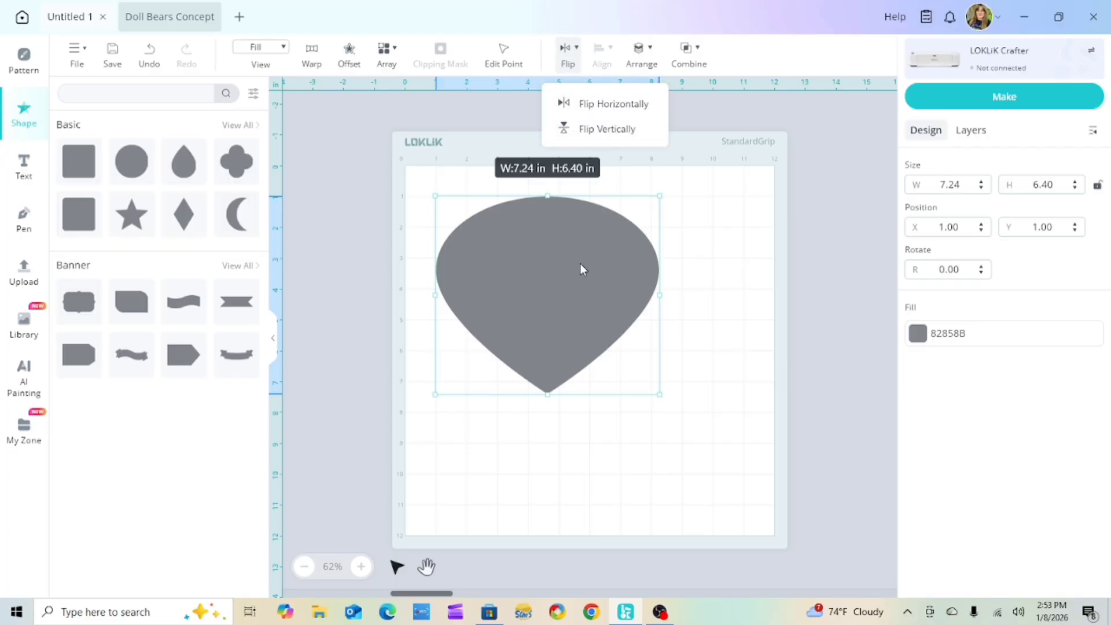
# - Add a crescent moon with the teardrop moved clear to its right, and flip the moon horizontally
pyautogui.click(234, 218)
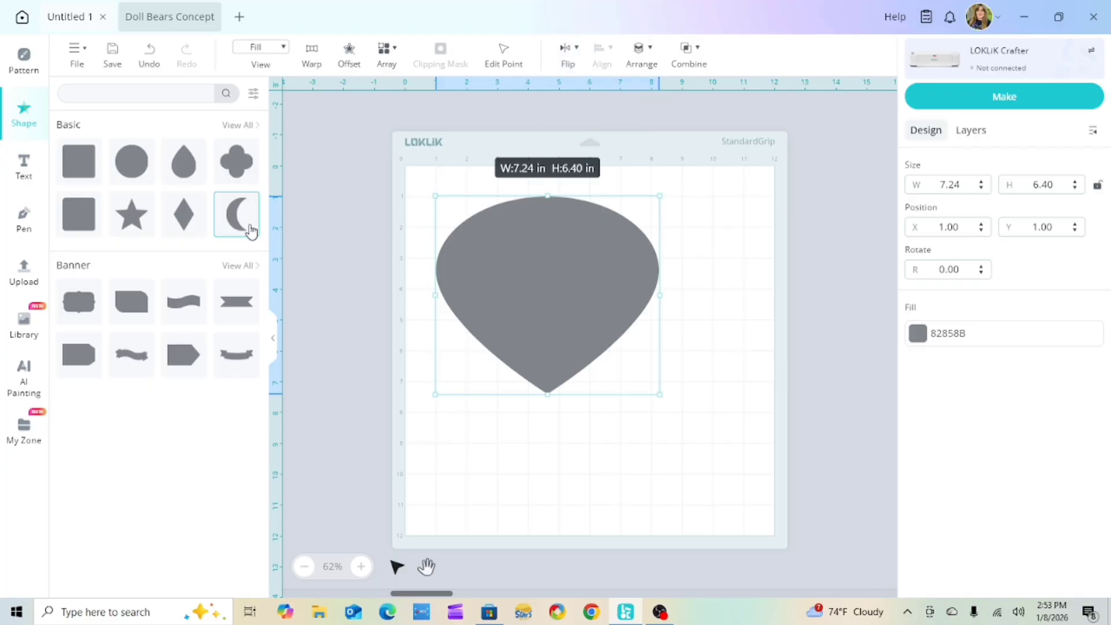
pyautogui.moveTo(544, 296); pyautogui.dragTo(706, 291)
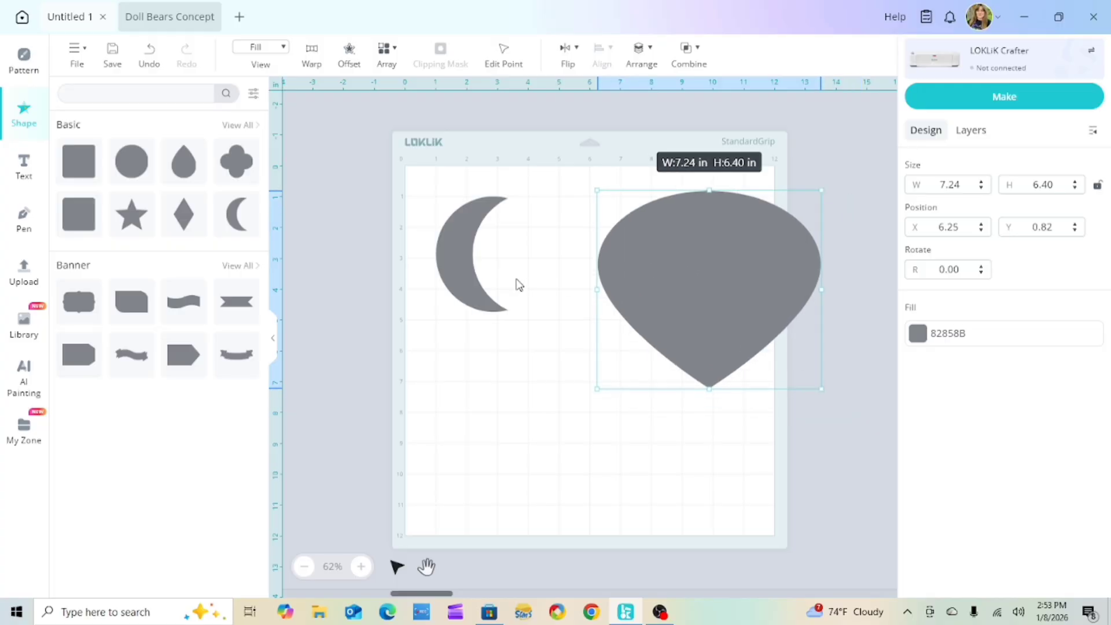
pyautogui.click(474, 270)
pyautogui.click(576, 54)
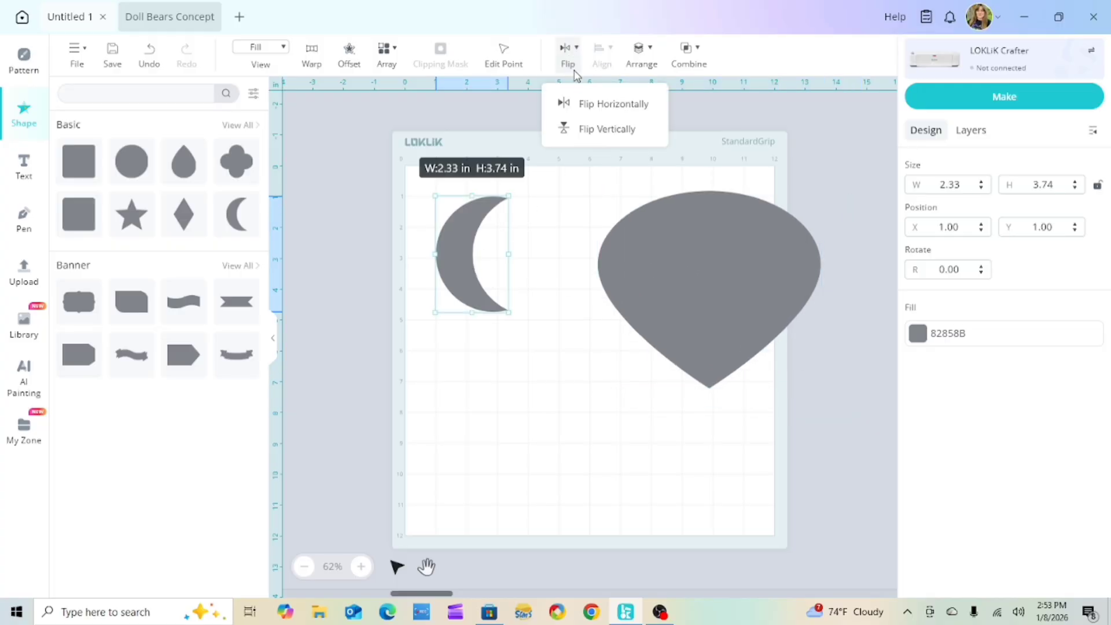
pyautogui.click(591, 110)
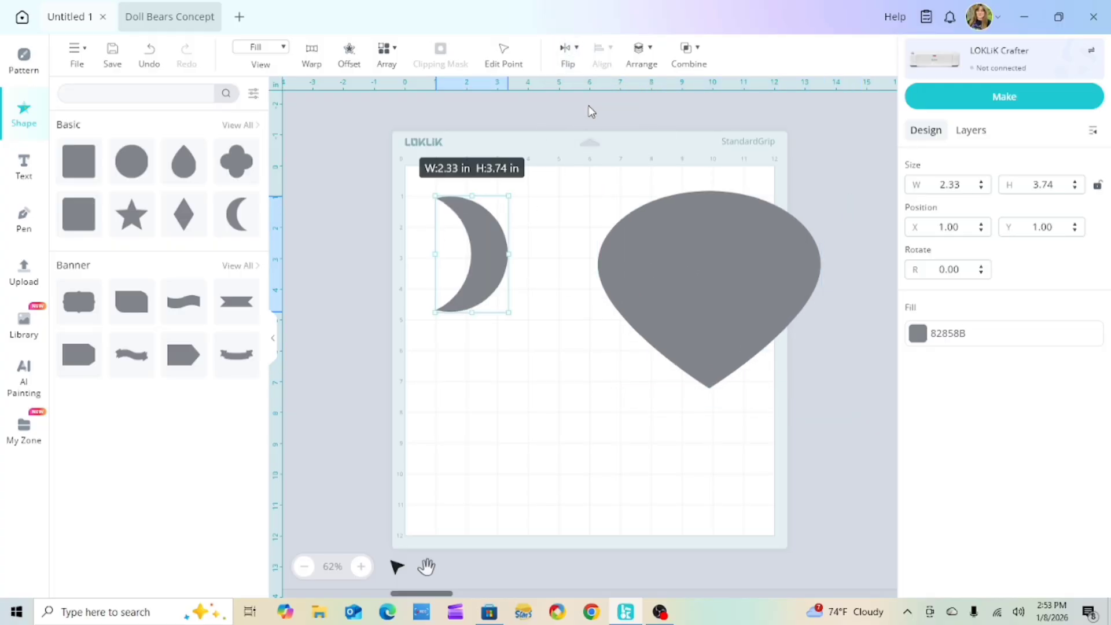
# - Flip the crescent moon vertically and delete it from the mat
pyautogui.click(569, 55)
pyautogui.click(587, 135)
pyautogui.rightClick(484, 266)
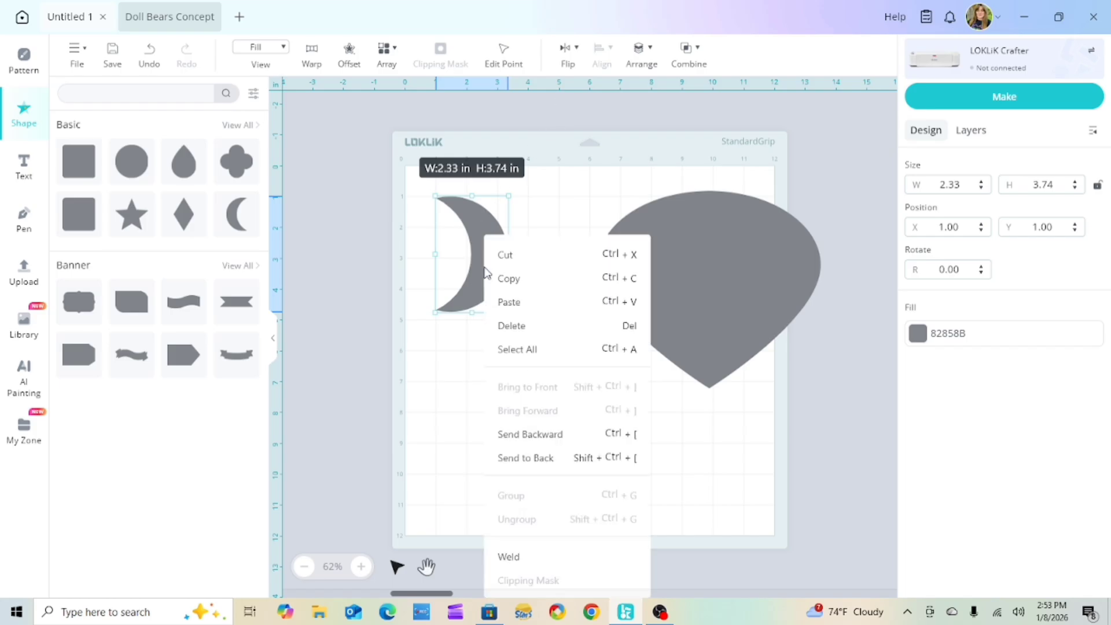
pyautogui.click(523, 327)
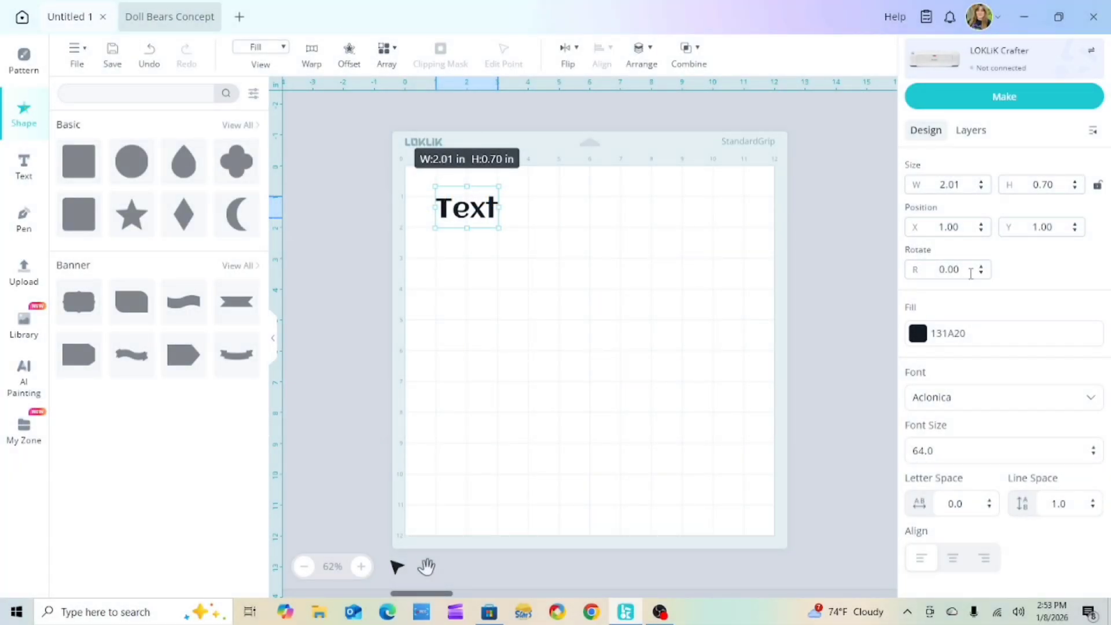
# - Fill the new text with turquoise 0CD4D7 and change its wording to "Be Happy"
pyautogui.click(918, 334)
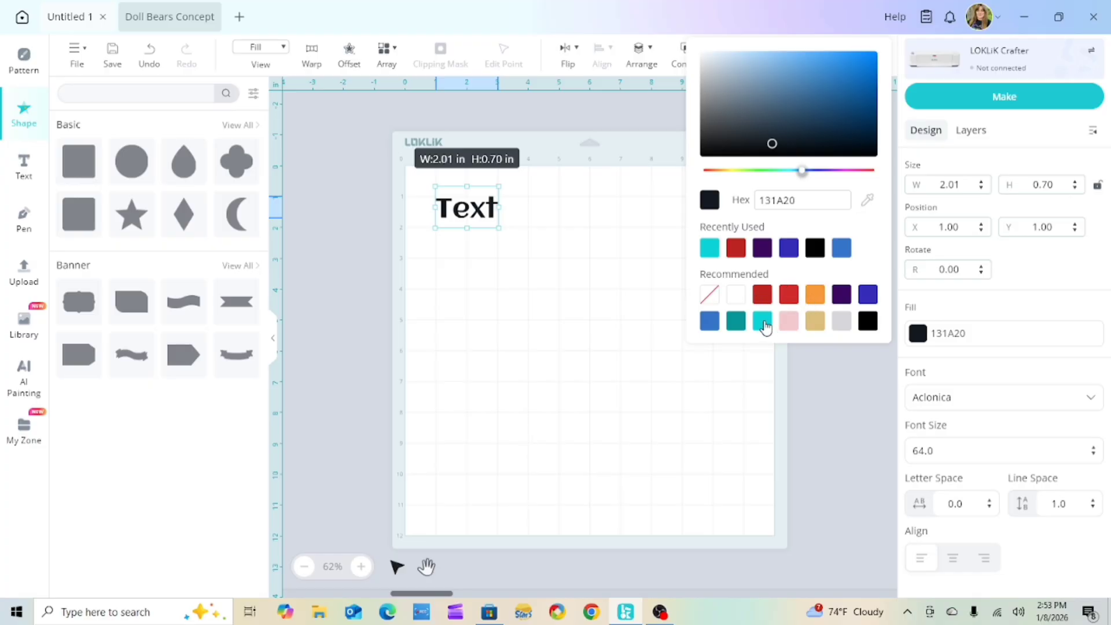
pyautogui.click(764, 321)
pyautogui.click(457, 217)
pyautogui.doubleClick(457, 217)
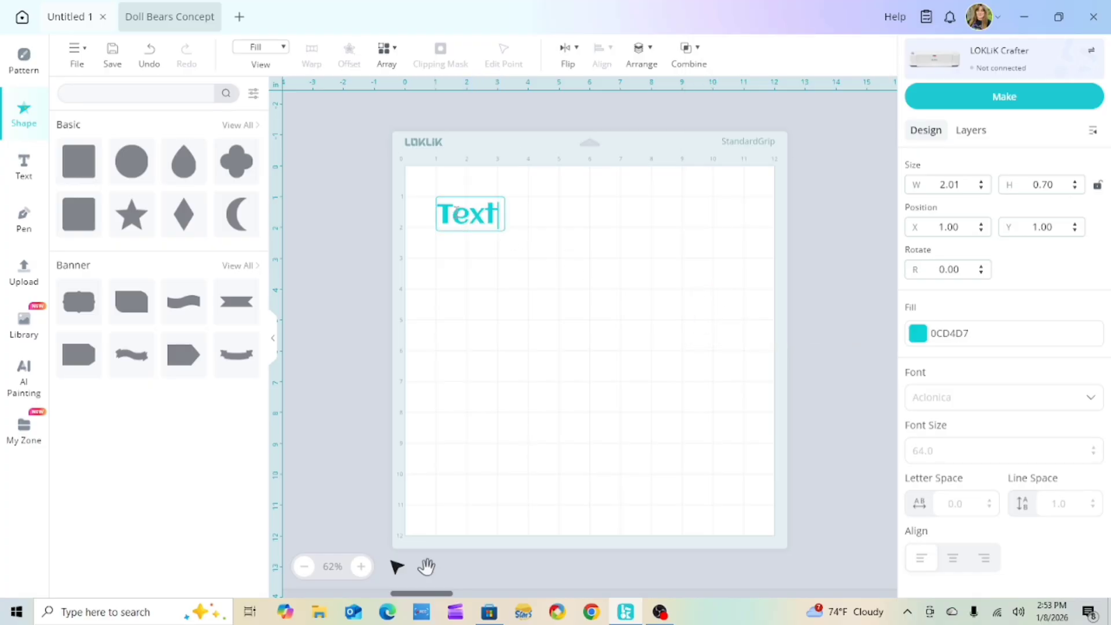
pyautogui.press('BackSpace')
pyautogui.press('BackSpace')
pyautogui.press('BackSpace')
pyautogui.press('BackSpace')
pyautogui.write('Be Happy')
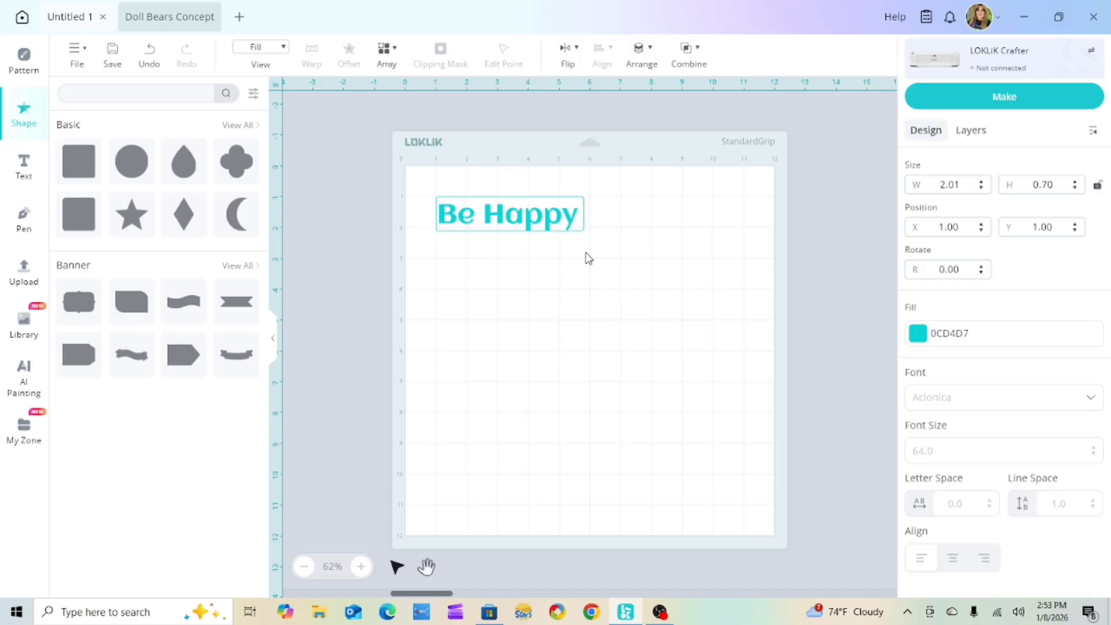
# - Change the Be Happy text's font to the system font Agamtoh
pyautogui.click(1091, 399)
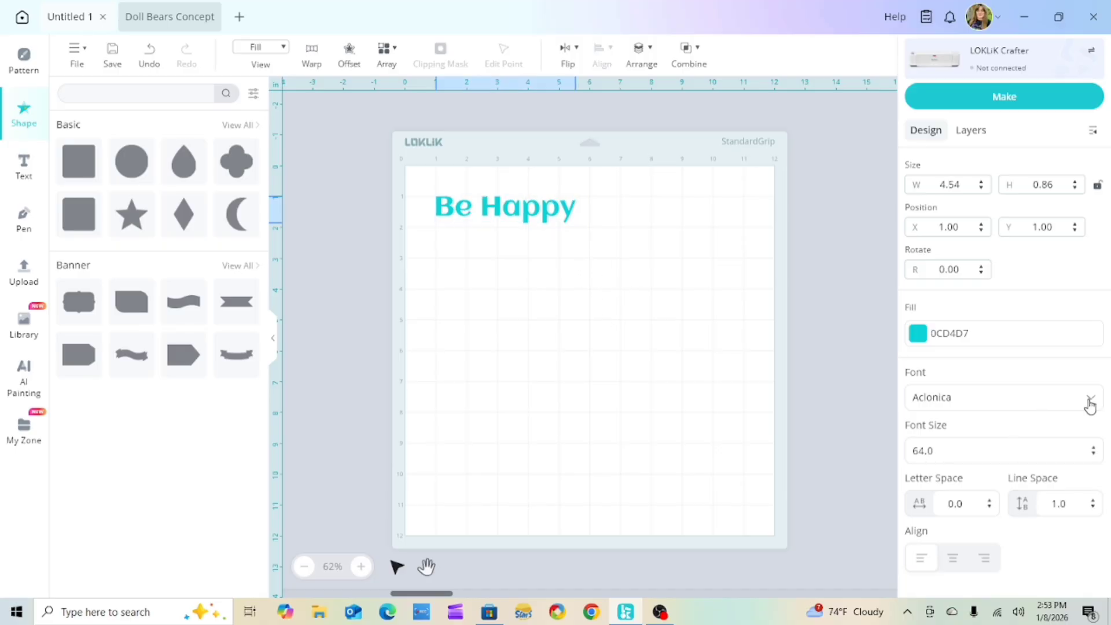
pyautogui.click(1086, 404)
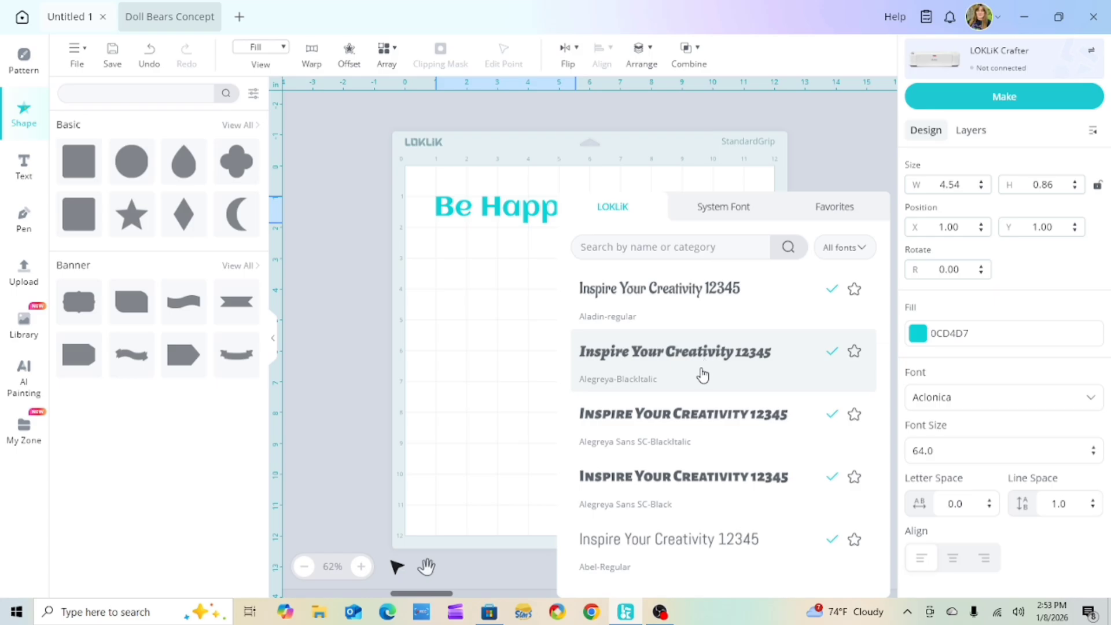
pyautogui.scroll(-6, 703, 375)
pyautogui.scroll(-4, 702, 373)
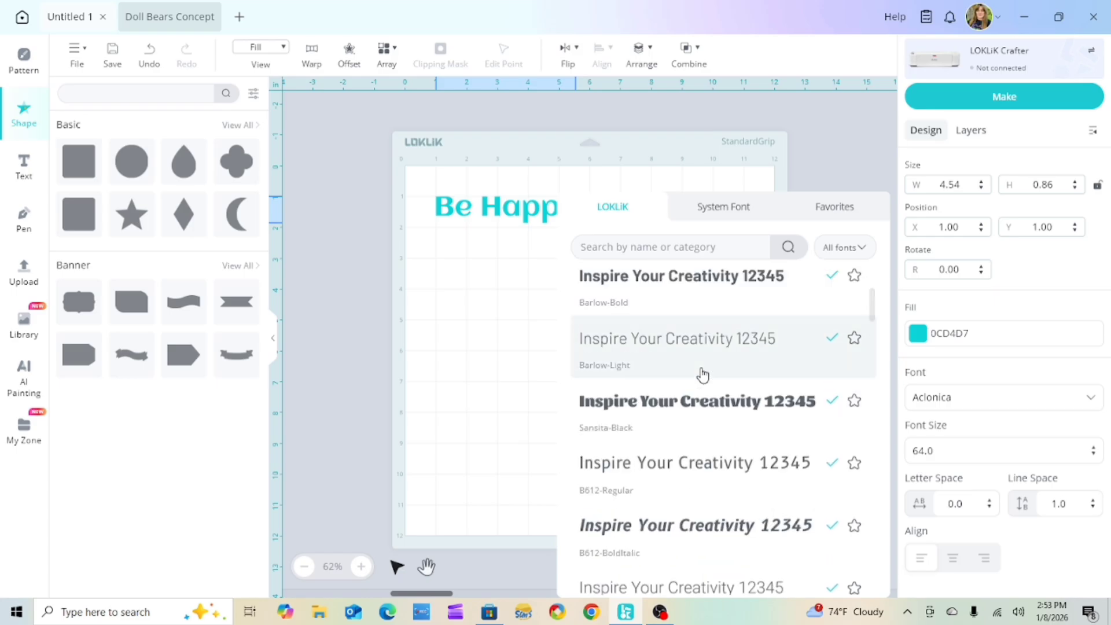
pyautogui.click(727, 209)
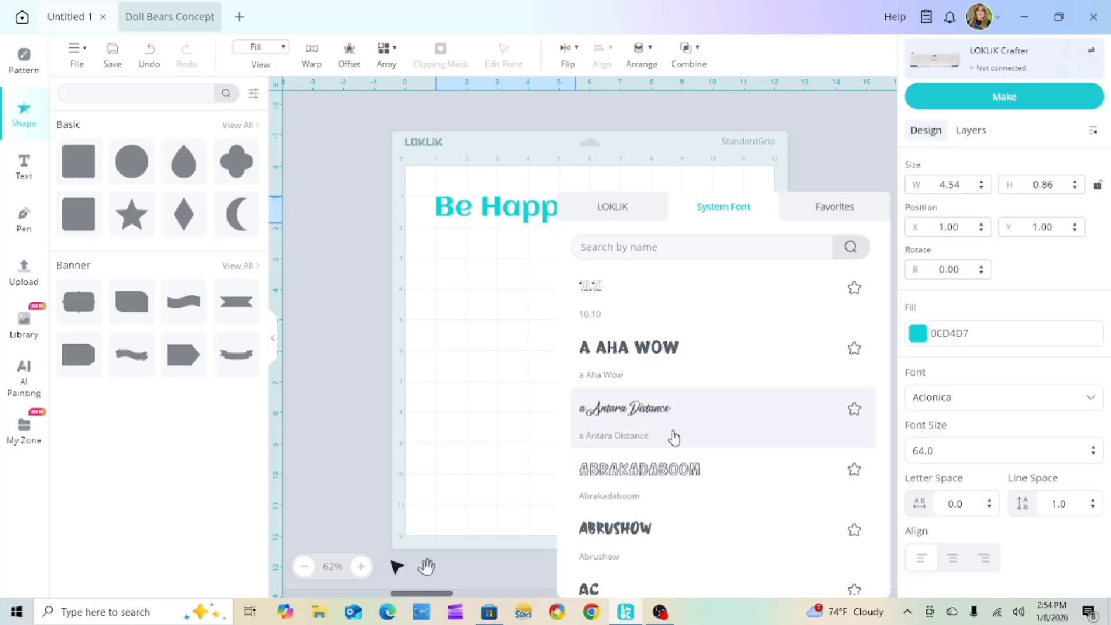
pyautogui.scroll(-2, 680, 463)
pyautogui.scroll(-2, 689, 495)
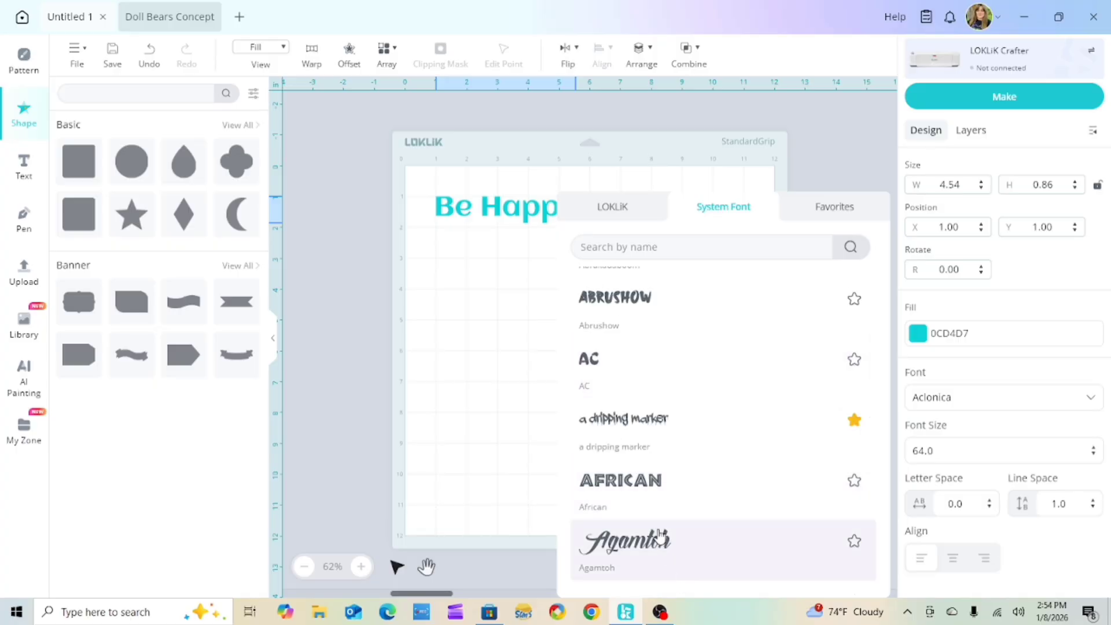
pyautogui.click(669, 547)
pyautogui.click(443, 468)
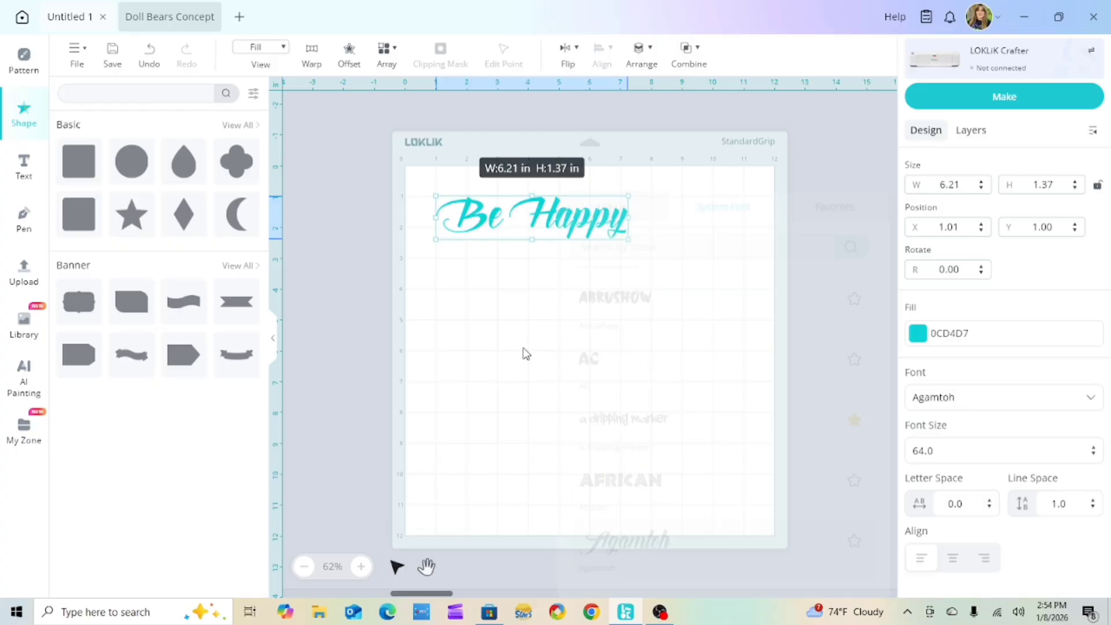
# - Apply Subtract Crossover to the Be Happy text and shrink it to about 5.33 by 1.12 in
pyautogui.click(699, 54)
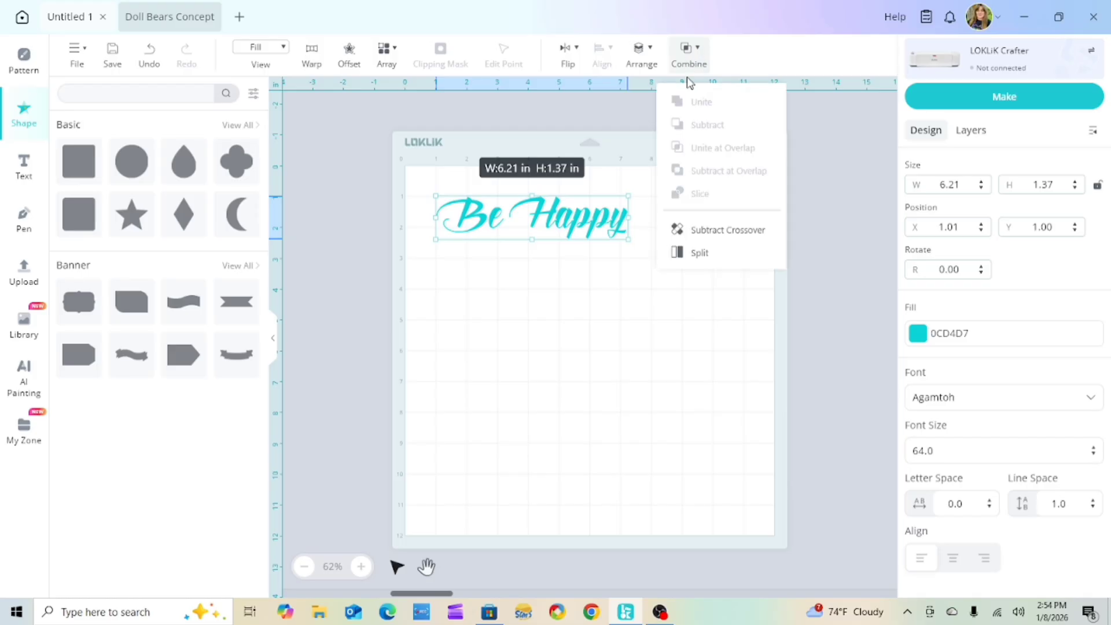
pyautogui.click(733, 243)
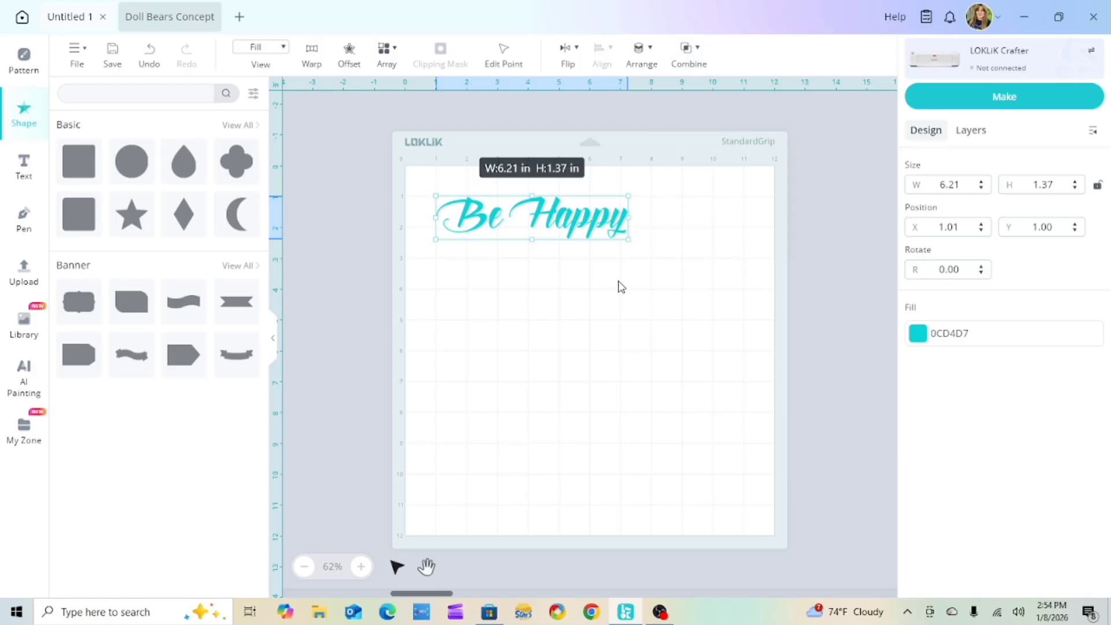
pyautogui.moveTo(627, 237); pyautogui.dragTo(601, 231)
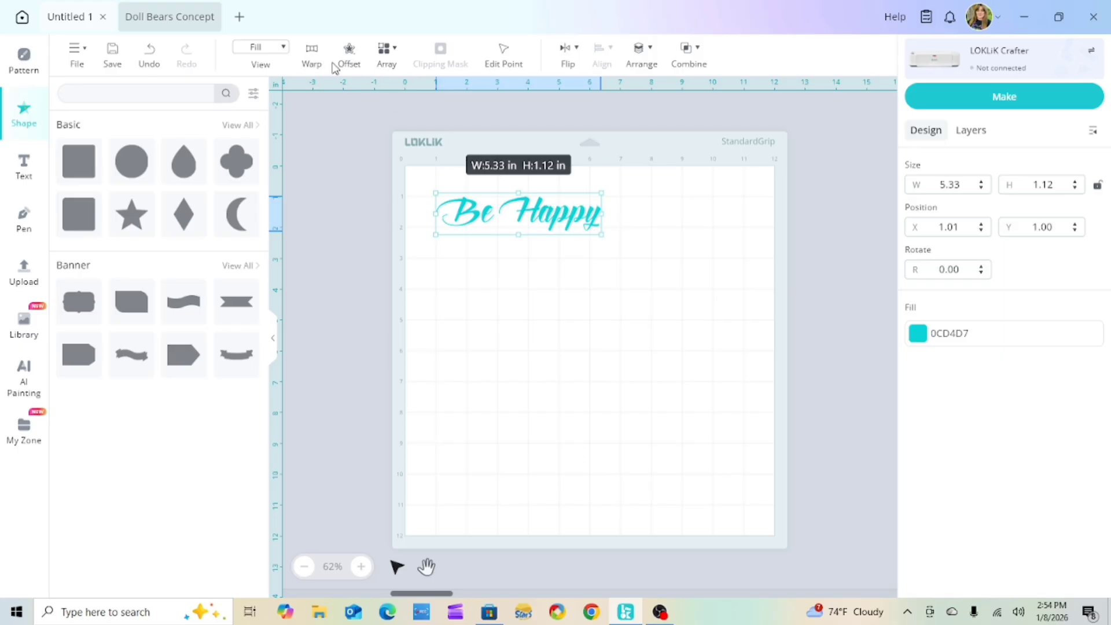
# - Add a 1.7 mm external offset with round corners around the Be Happy text
pyautogui.click(349, 55)
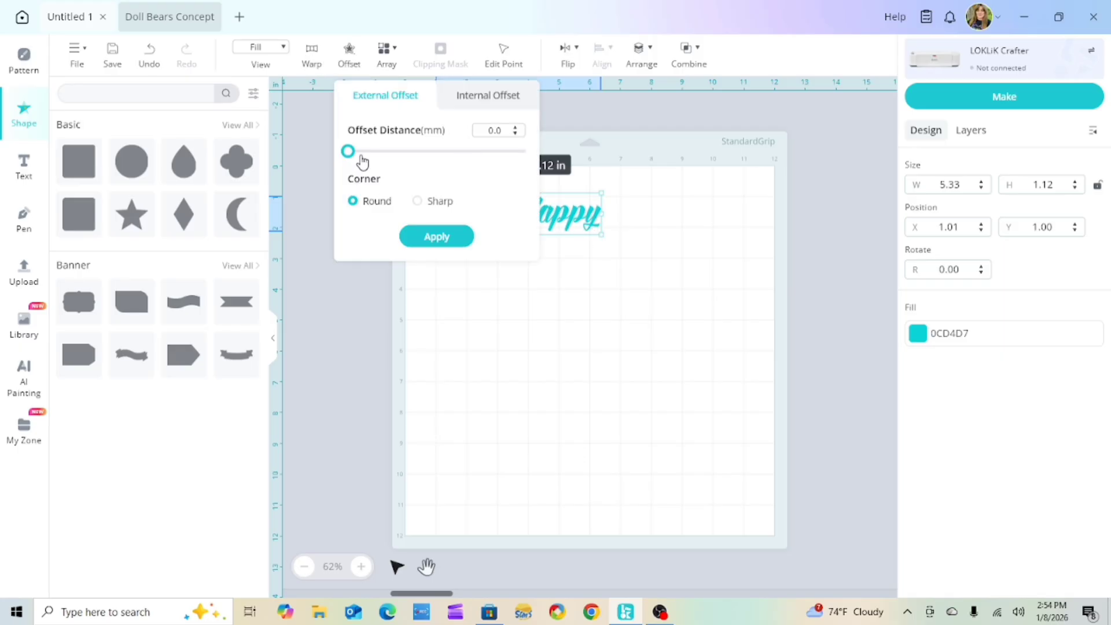
pyautogui.moveTo(349, 152); pyautogui.dragTo(361, 153)
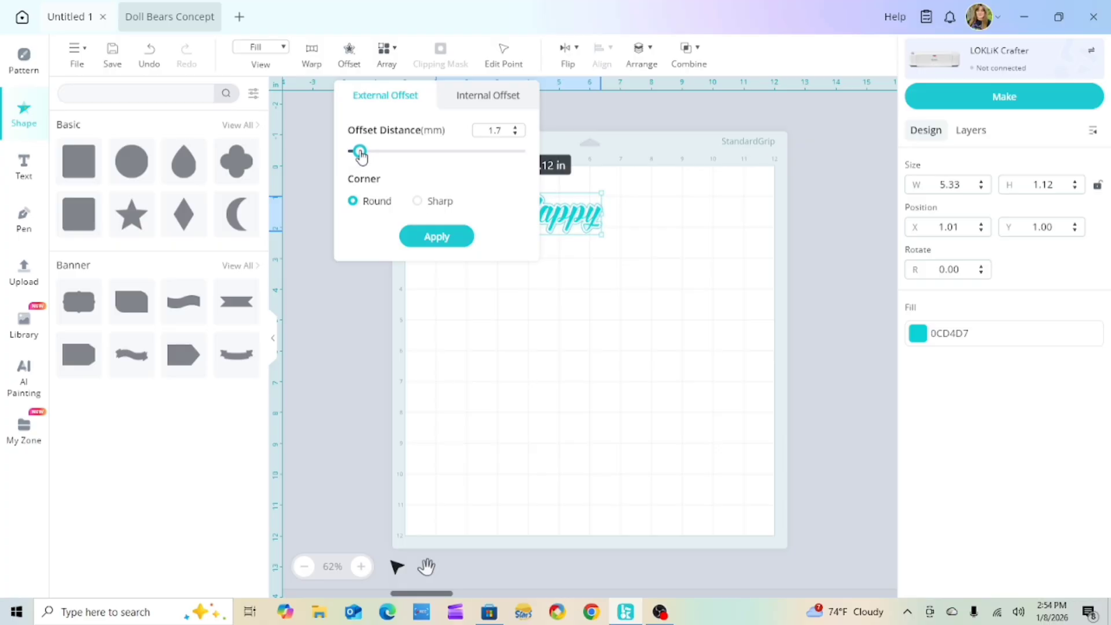
pyautogui.click(438, 240)
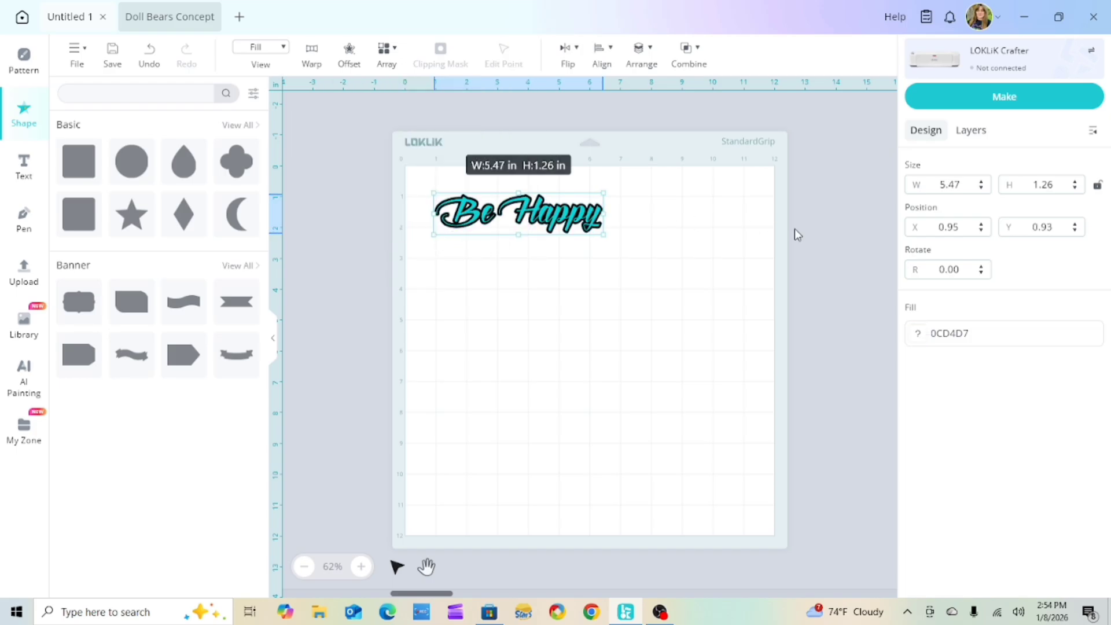
# - Select only the black offset layer behind the text and change its fill to white FFFFFF
pyautogui.click(982, 135)
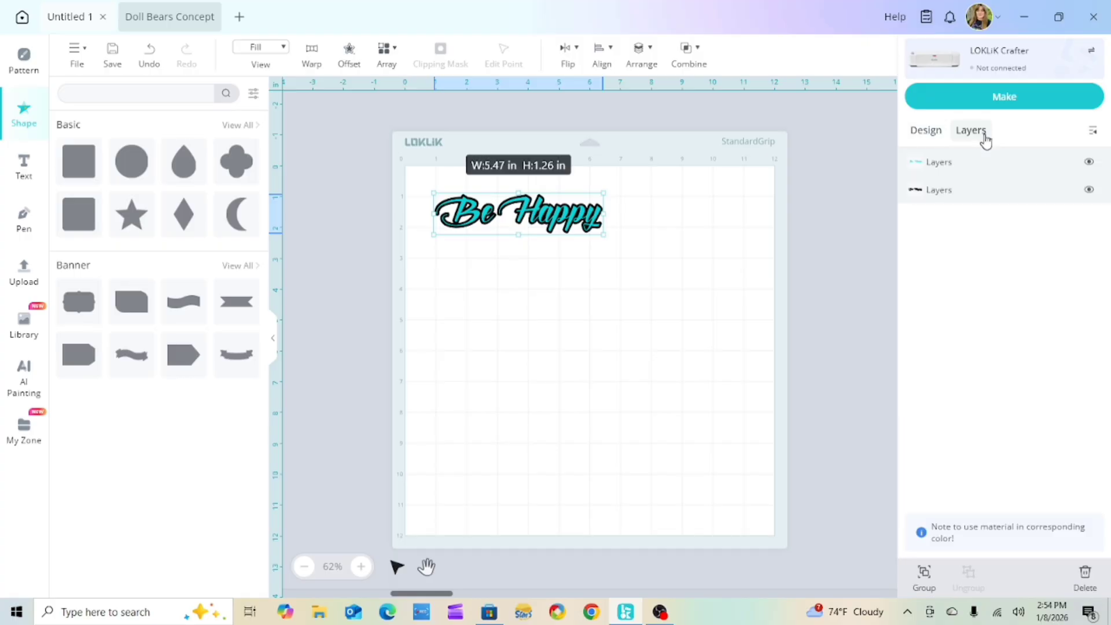
pyautogui.click(950, 196)
pyautogui.click(942, 192)
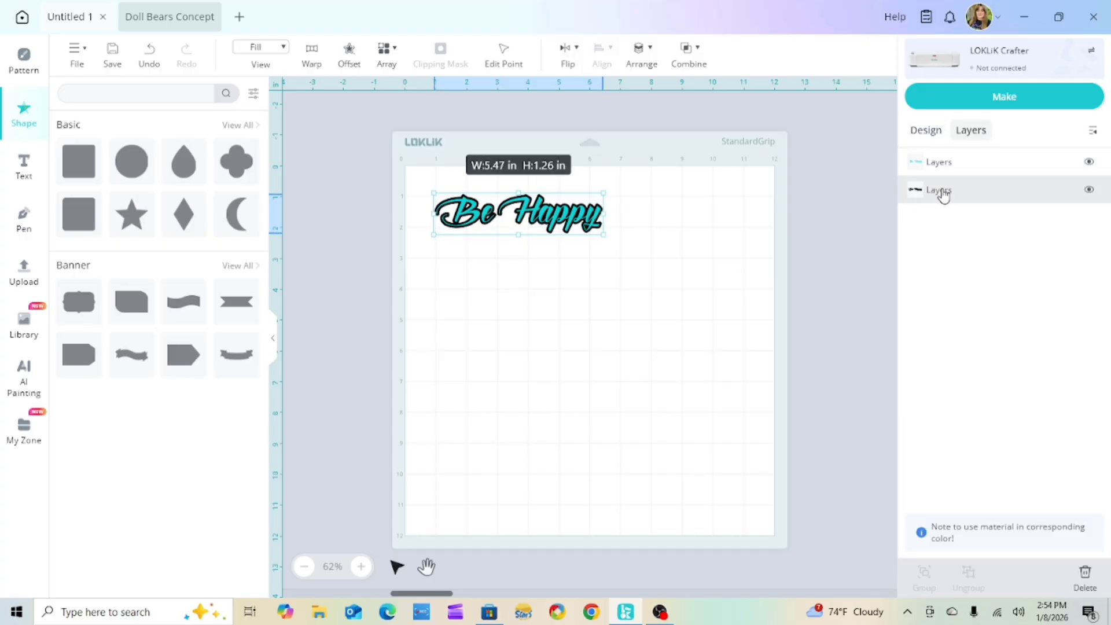
pyautogui.click(926, 131)
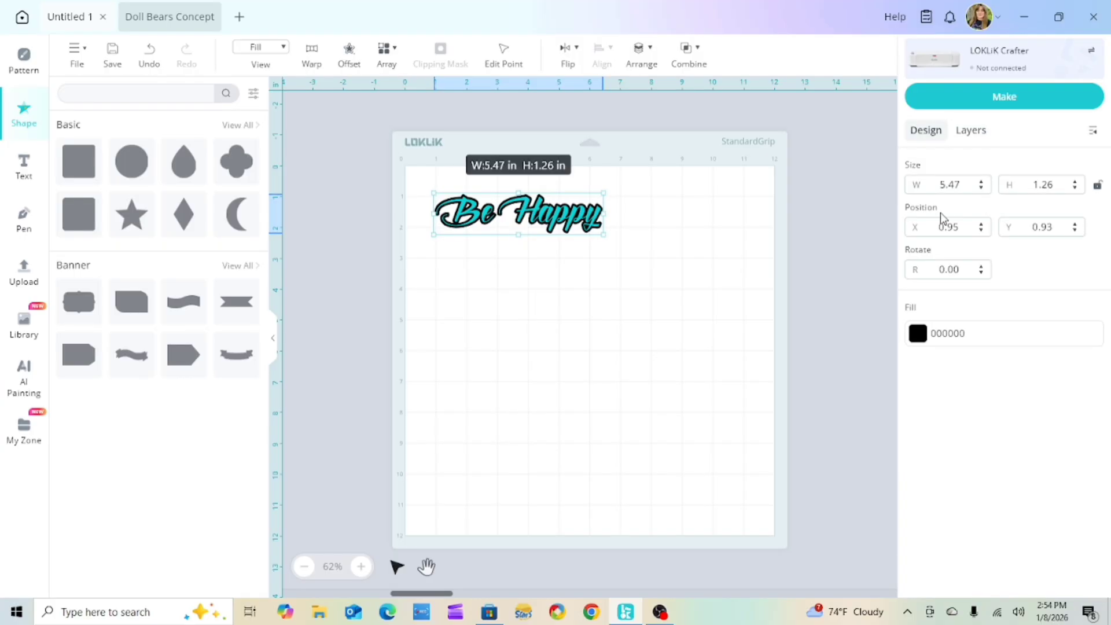
pyautogui.click(918, 333)
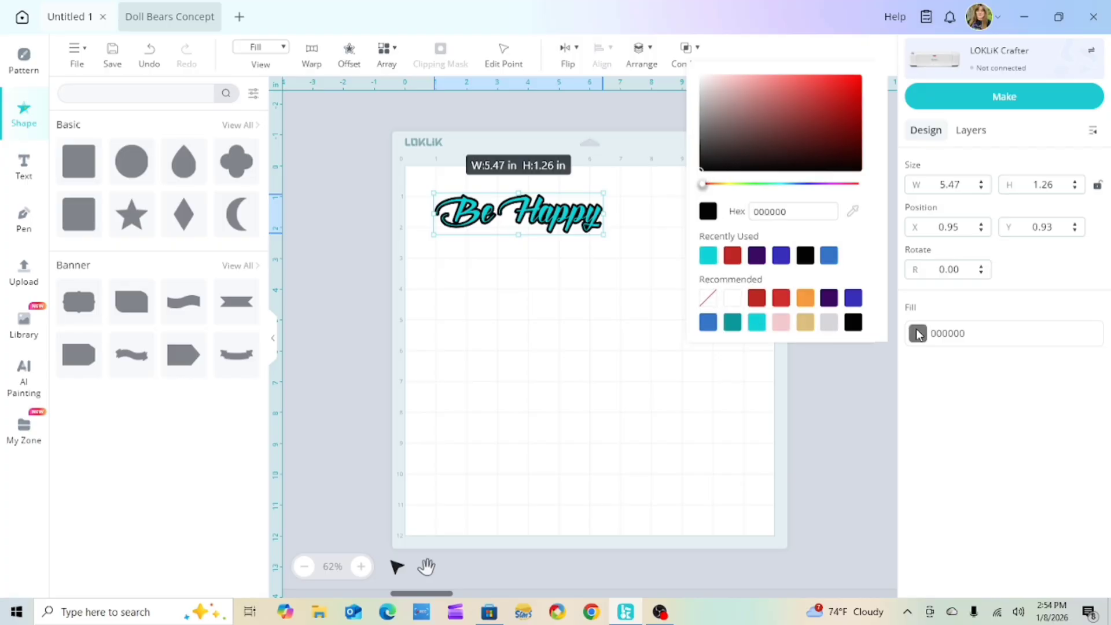
pyautogui.click(740, 298)
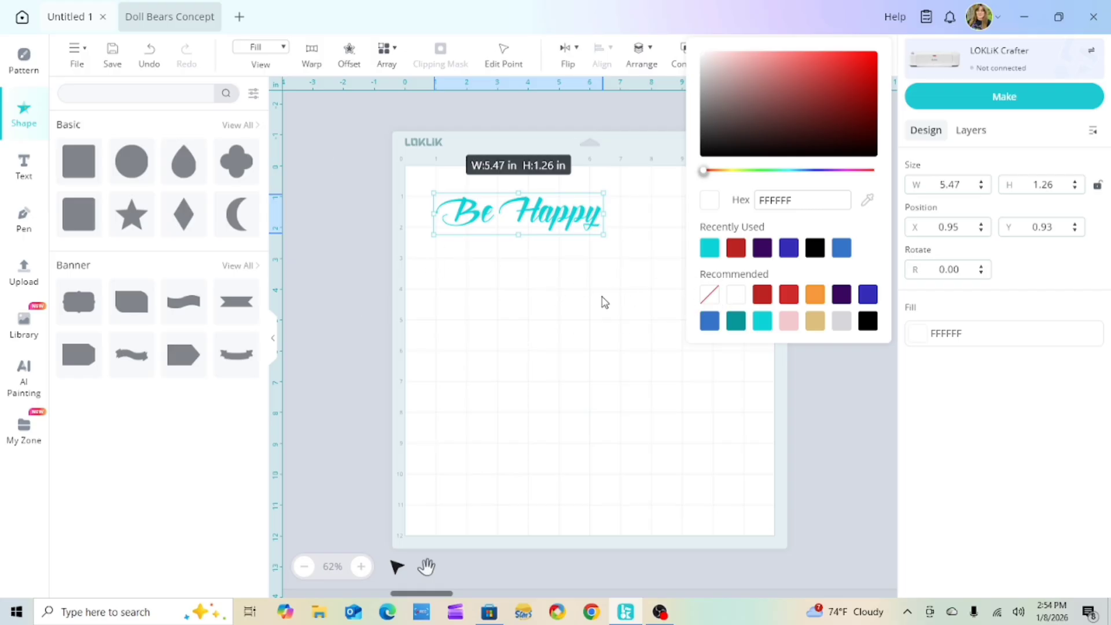
pyautogui.click(586, 325)
# - Shift the white offset up from the turquoise text, and group both pieces with the group placed at about X 1.60, Y 3.12
pyautogui.moveTo(564, 219); pyautogui.dragTo(550, 206)
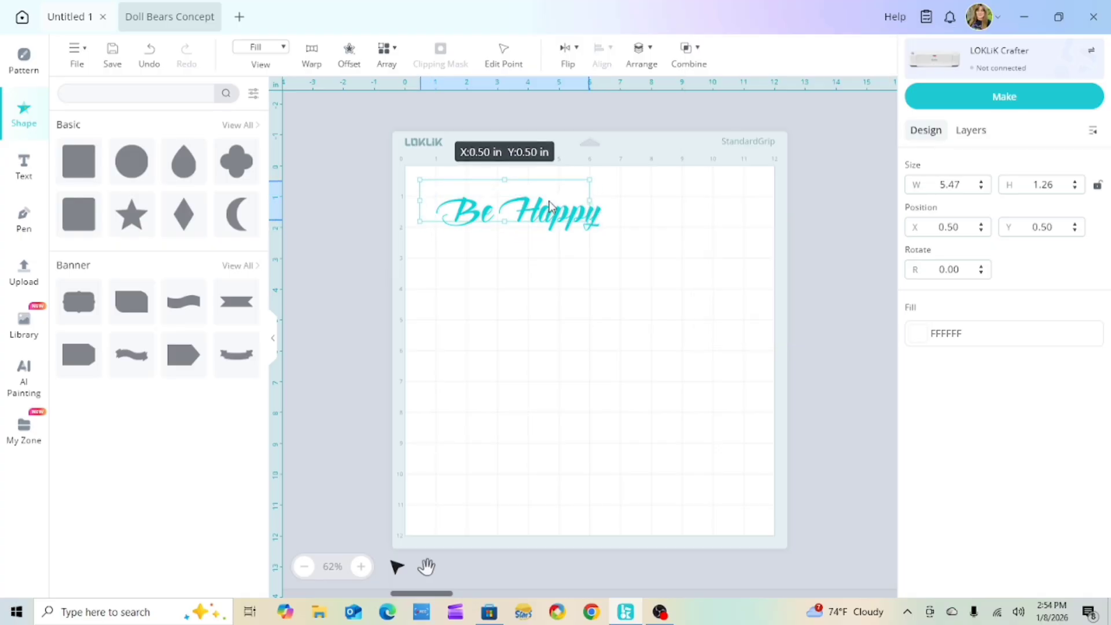
pyautogui.click(148, 55)
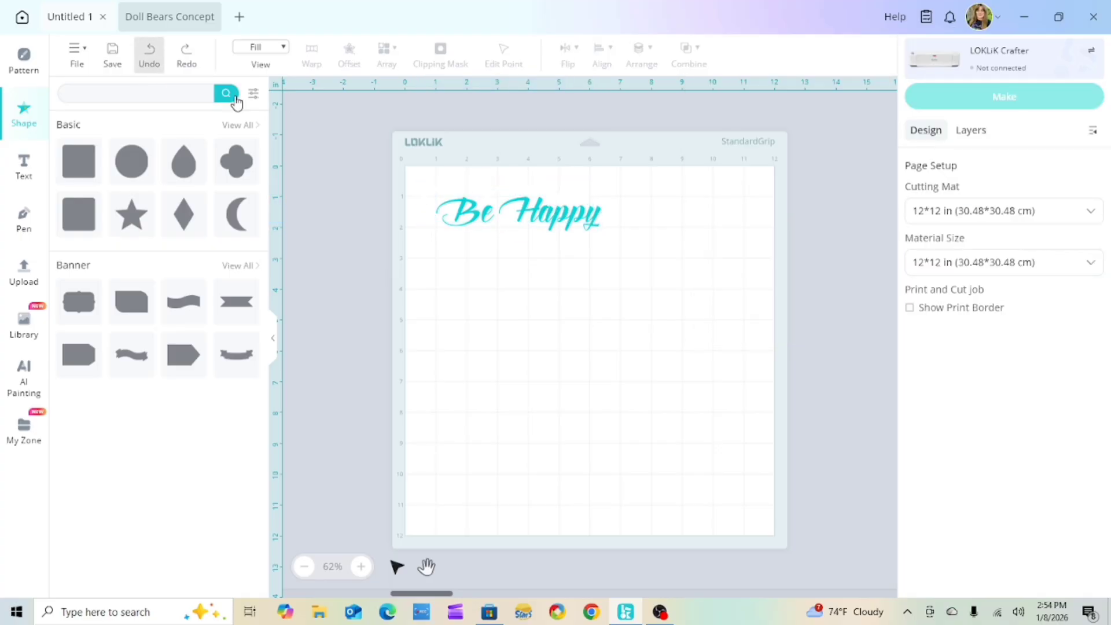
pyautogui.moveTo(394, 158); pyautogui.dragTo(634, 273)
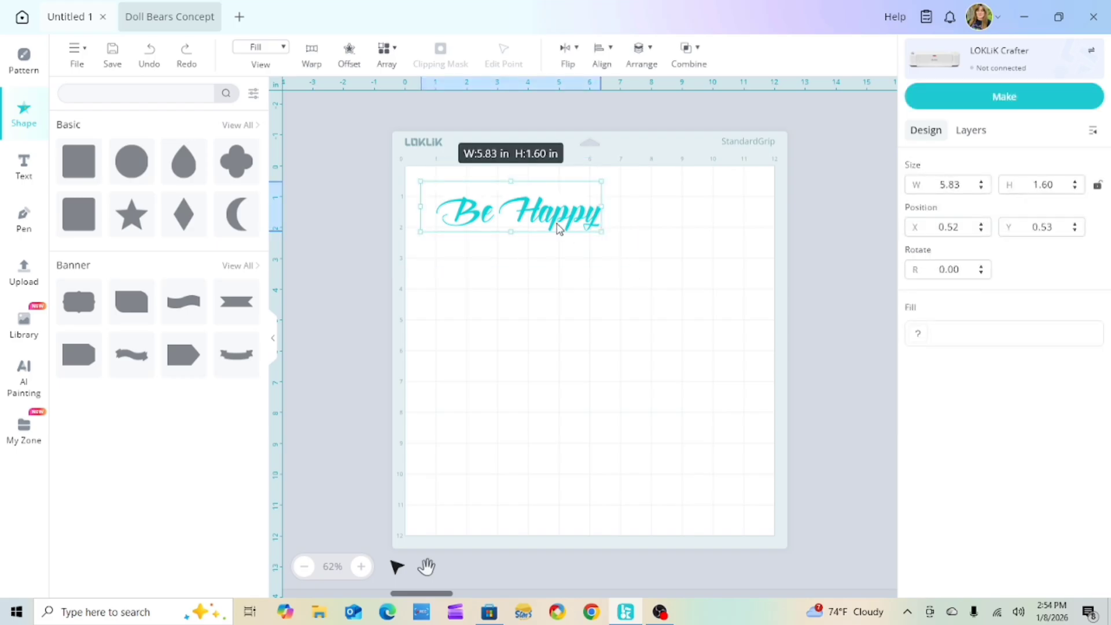
pyautogui.rightClick(557, 228)
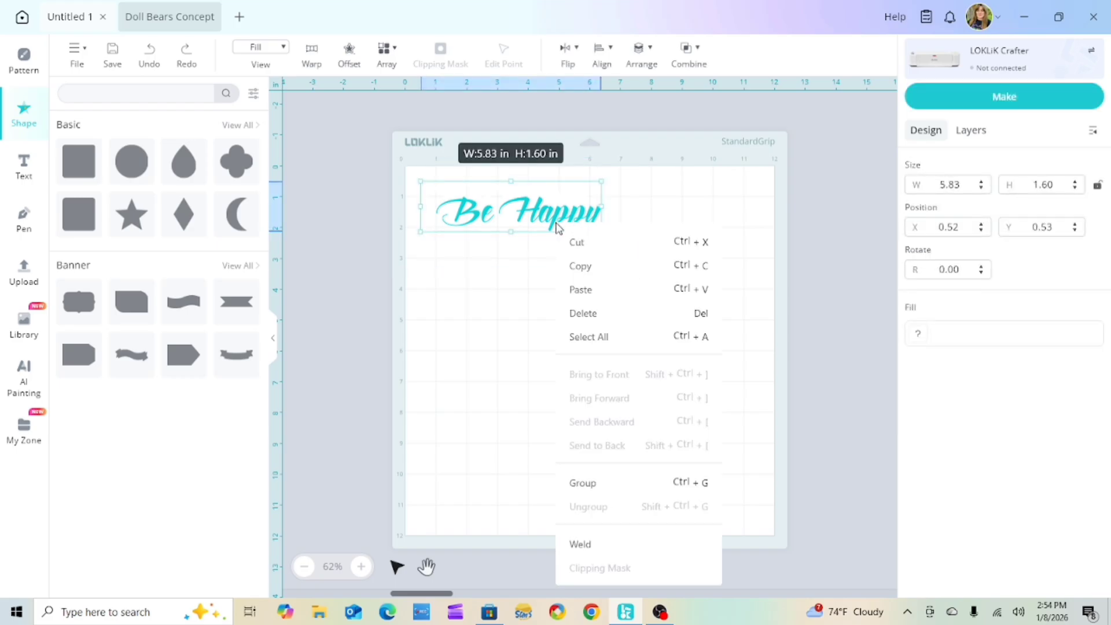
pyautogui.click(601, 482)
pyautogui.moveTo(527, 211); pyautogui.dragTo(559, 311)
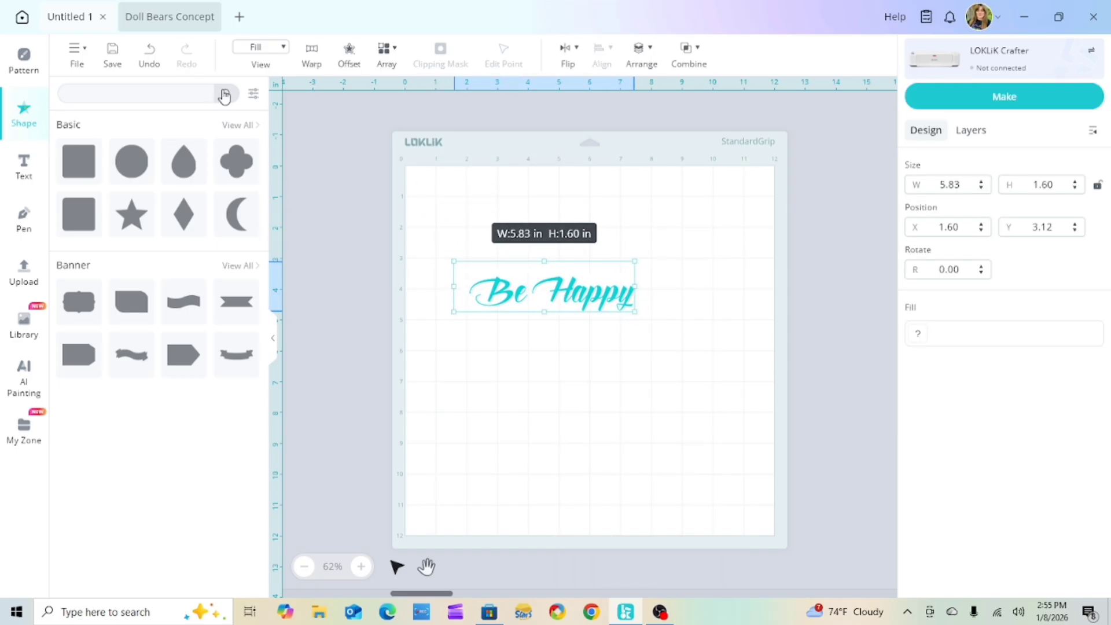
# - Undo the grouping, moves, white fill and offset, keeping the Be Happy text at its reduced size
pyautogui.click(141, 58)
pyautogui.click(140, 59)
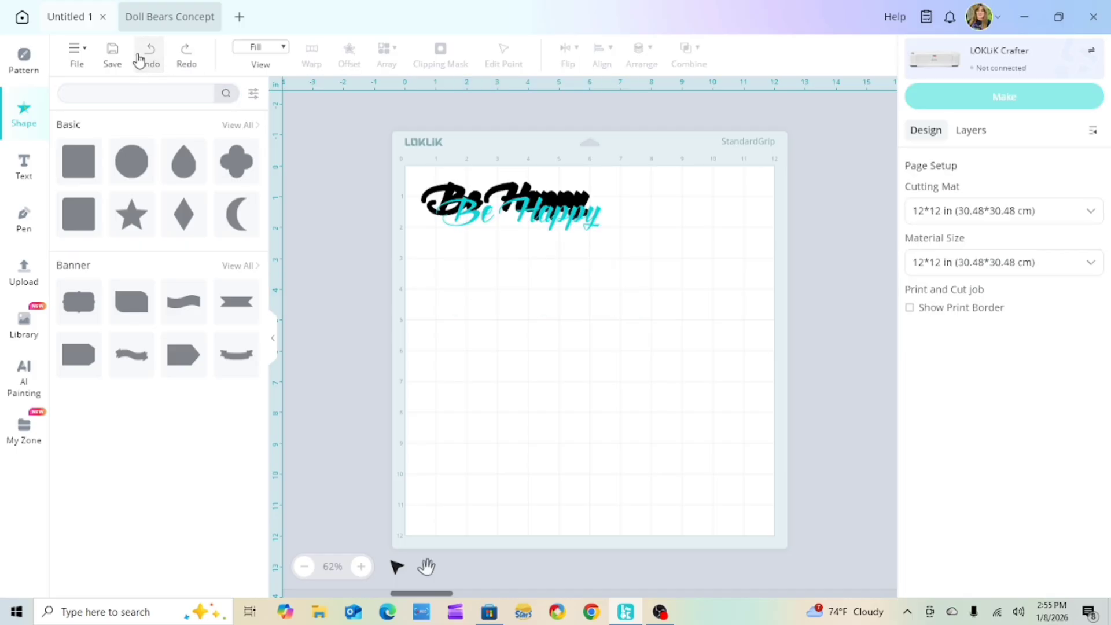
pyautogui.click(139, 59)
pyautogui.click(138, 59)
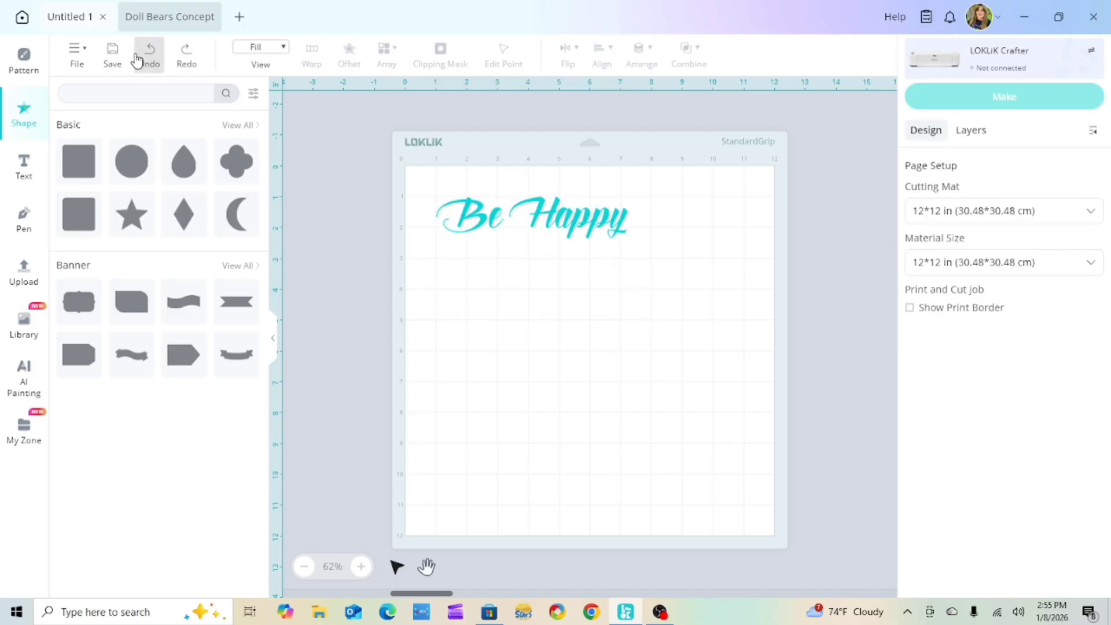
pyautogui.click(184, 56)
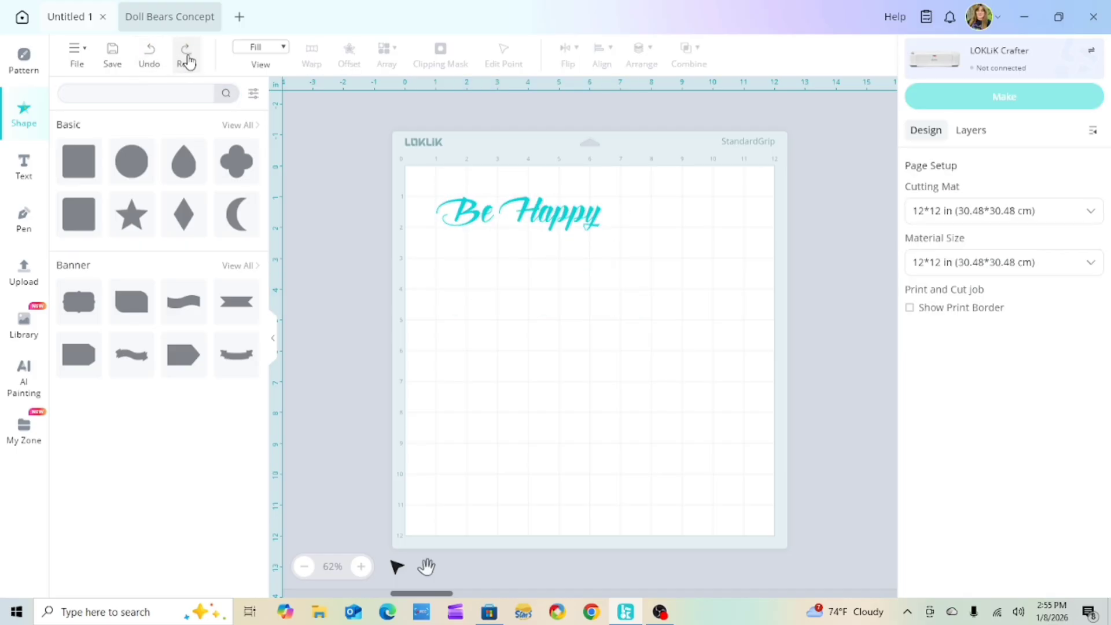
# - Apply a round-cornered external offset to the Be Happy text, bringing the whole design to about 5.47 by 1.26 in
pyautogui.click(536, 217)
pyautogui.click(350, 53)
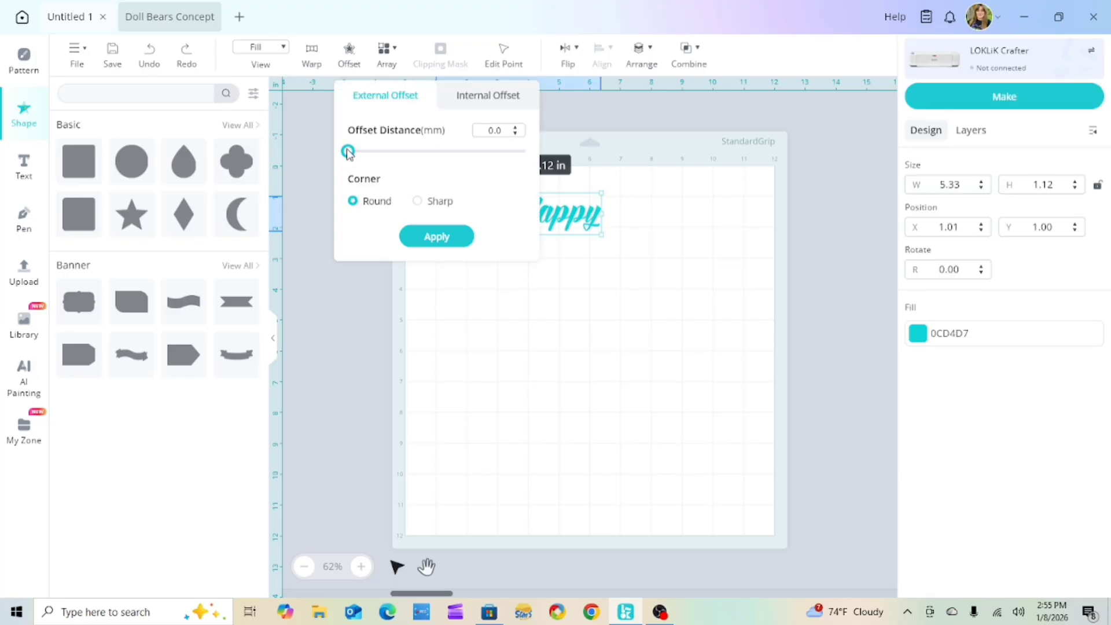
pyautogui.click(515, 129)
pyautogui.click(516, 129)
pyautogui.click(515, 129)
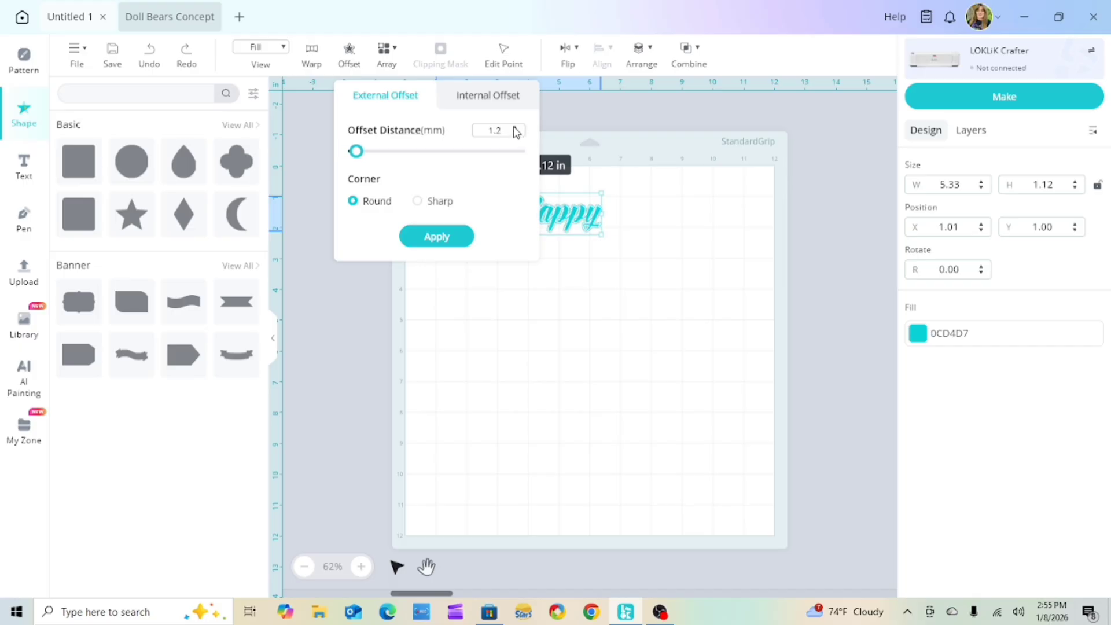
pyautogui.click(516, 128)
pyautogui.click(517, 128)
pyautogui.click(457, 239)
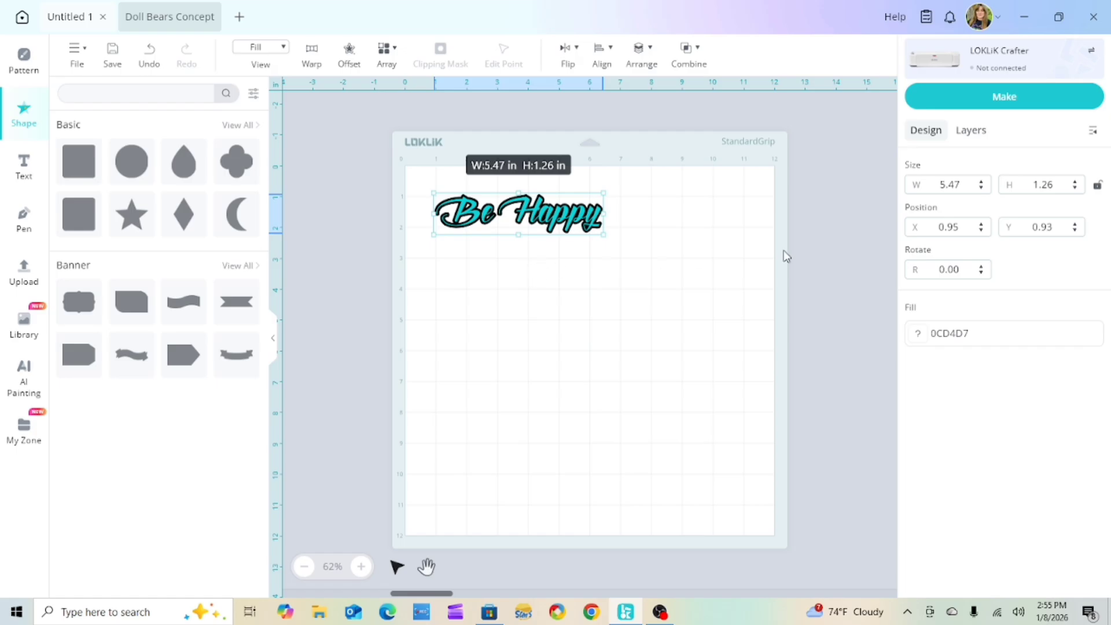
# - Select only the black offset layer behind the Be Happy text and set its fill to white FFFFFF
pyautogui.click(972, 130)
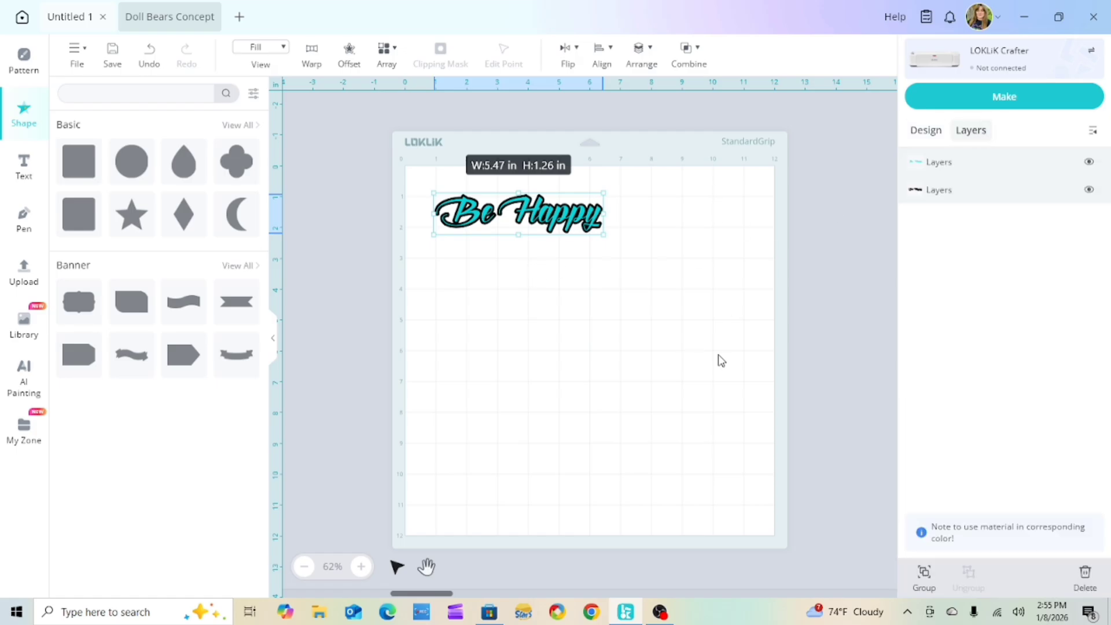
pyautogui.click(950, 194)
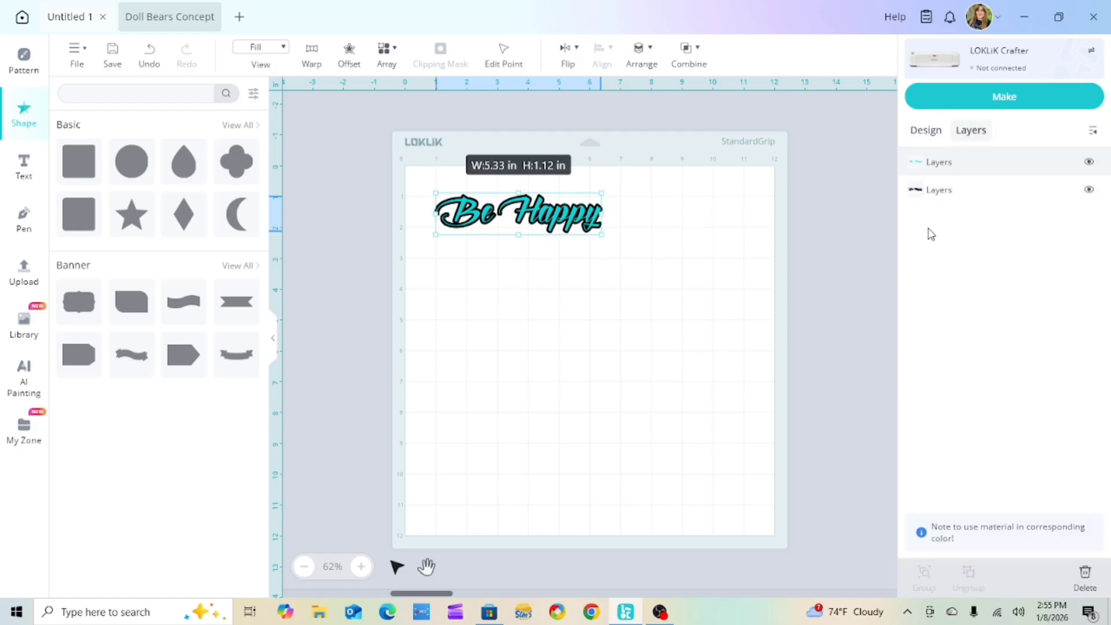
pyautogui.click(949, 168)
pyautogui.click(925, 131)
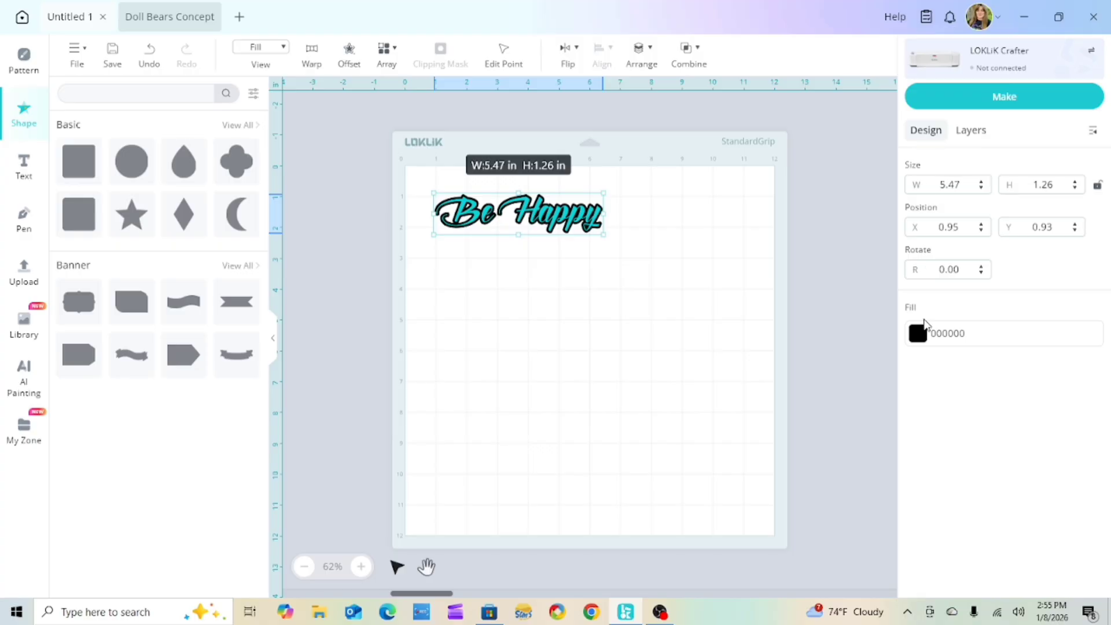
pyautogui.click(917, 334)
pyautogui.click(711, 249)
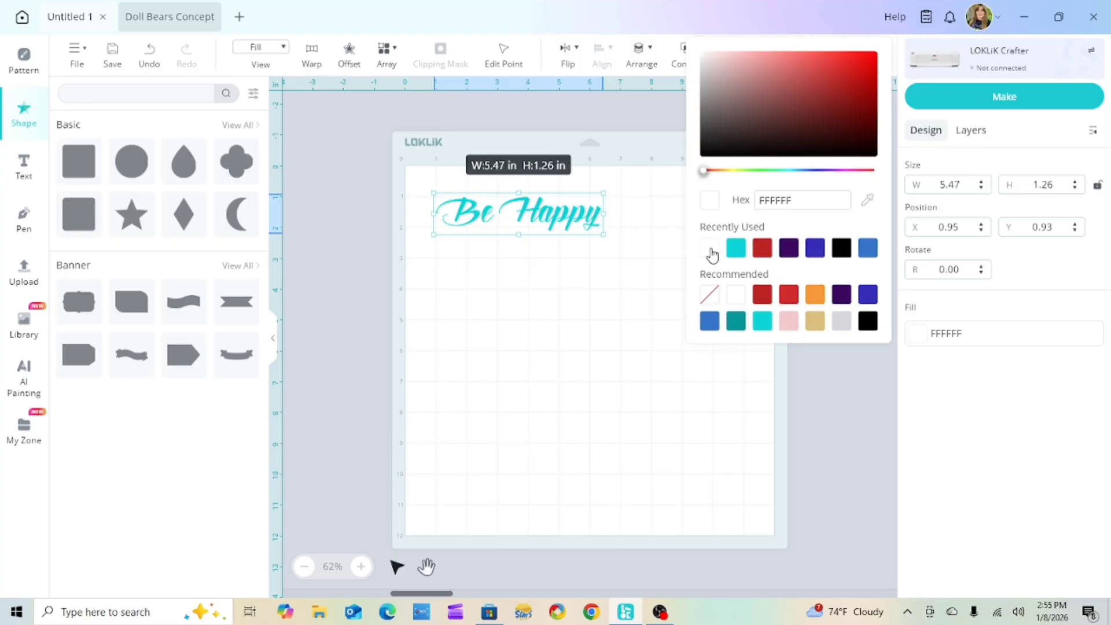
pyautogui.click(649, 292)
pyautogui.click(639, 284)
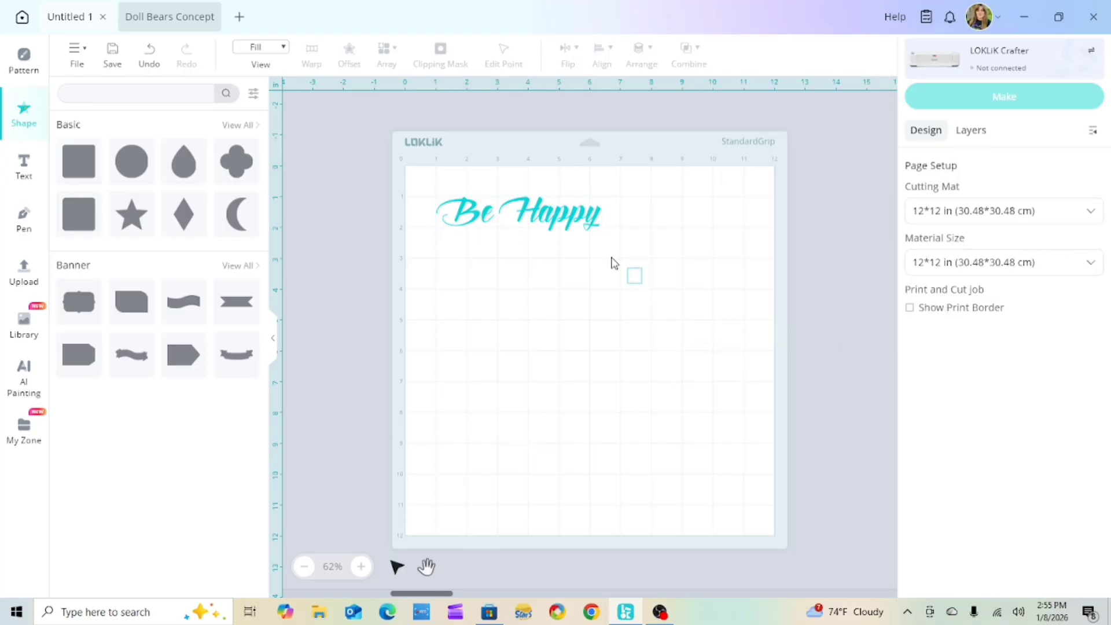
# - Group the turquoise text with its white offset and move the group to about X 0.18, Y 0.26
pyautogui.moveTo(614, 264); pyautogui.dragTo(437, 177)
pyautogui.rightClick(525, 229)
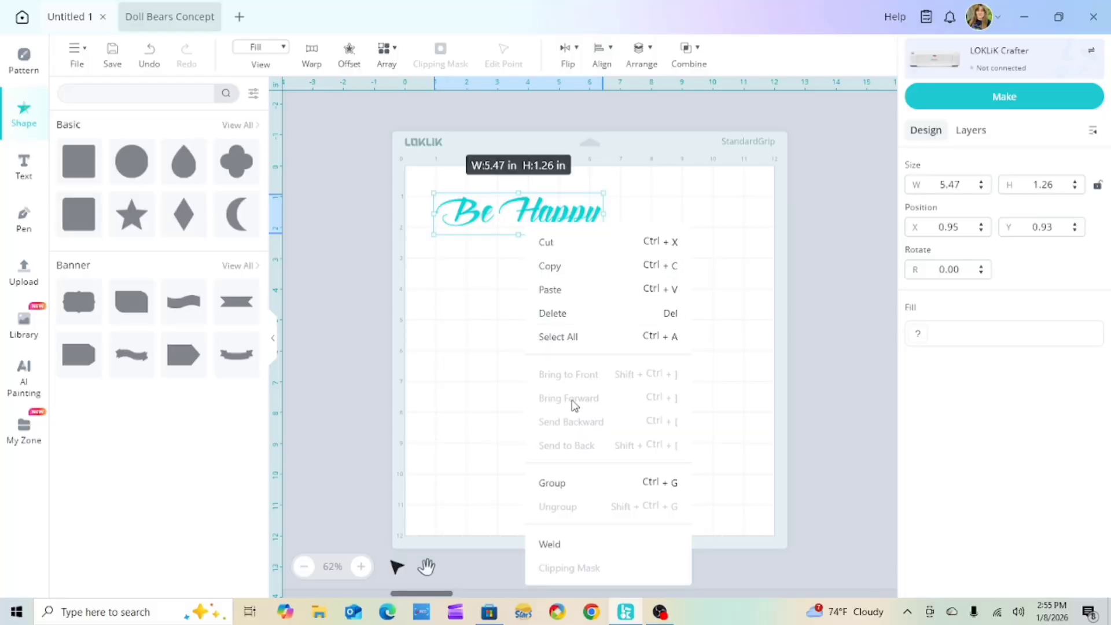
pyautogui.click(557, 488)
pyautogui.moveTo(566, 217); pyautogui.dragTo(542, 197)
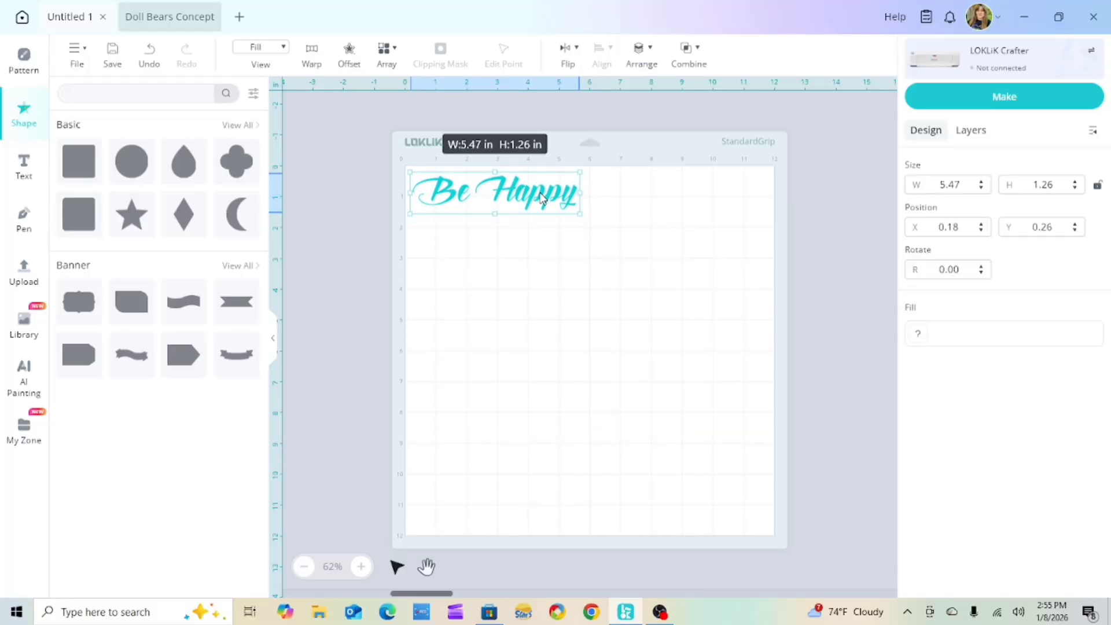
# - Set up a grid array of the Be Happy group with 4 columns and 10 rows
pyautogui.click(386, 52)
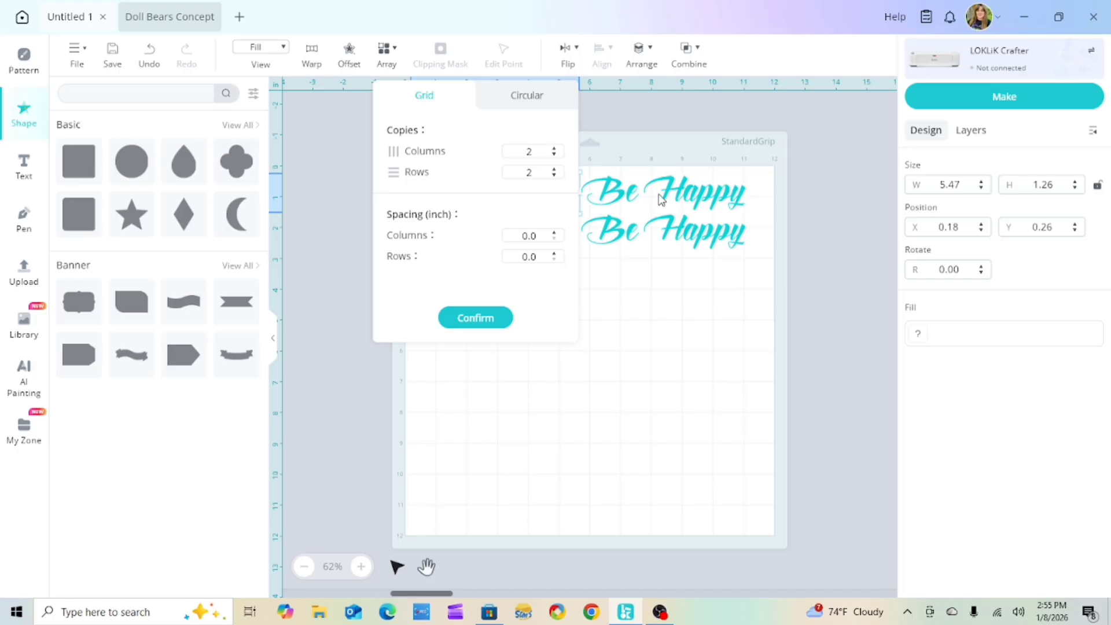
pyautogui.click(554, 148)
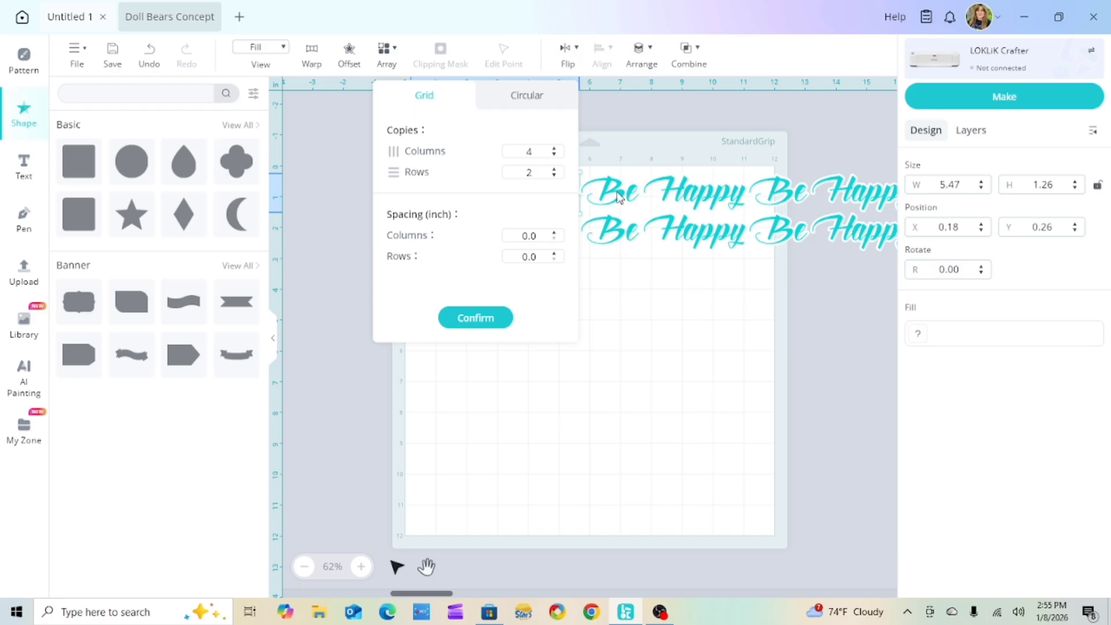
pyautogui.click(554, 170)
pyautogui.click(555, 170)
pyautogui.click(554, 169)
pyautogui.click(555, 170)
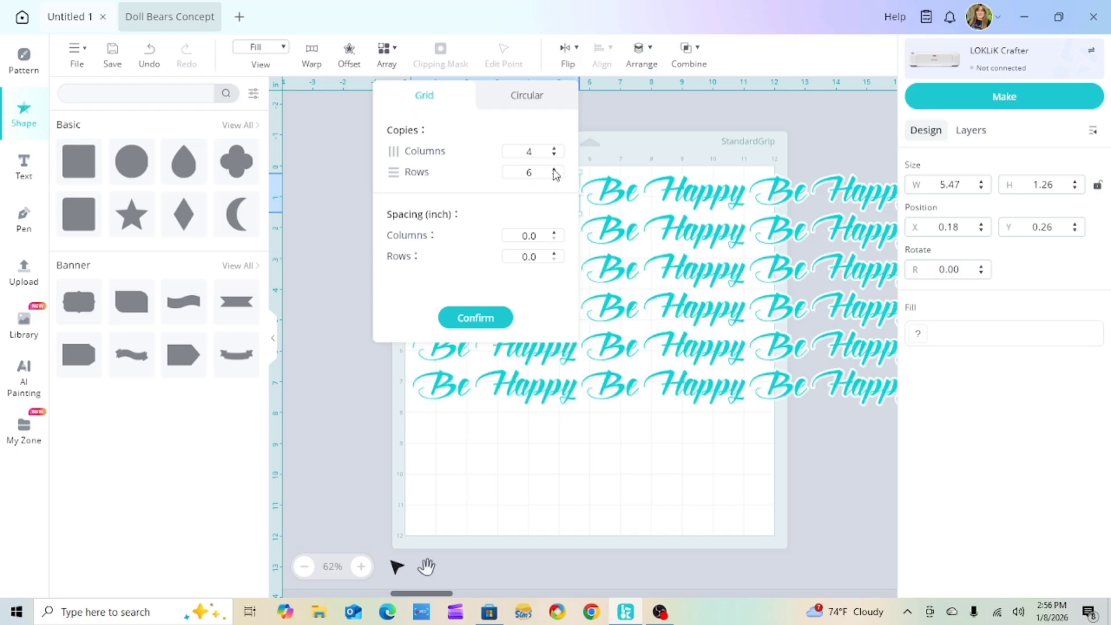
pyautogui.click(553, 170)
pyautogui.click(555, 170)
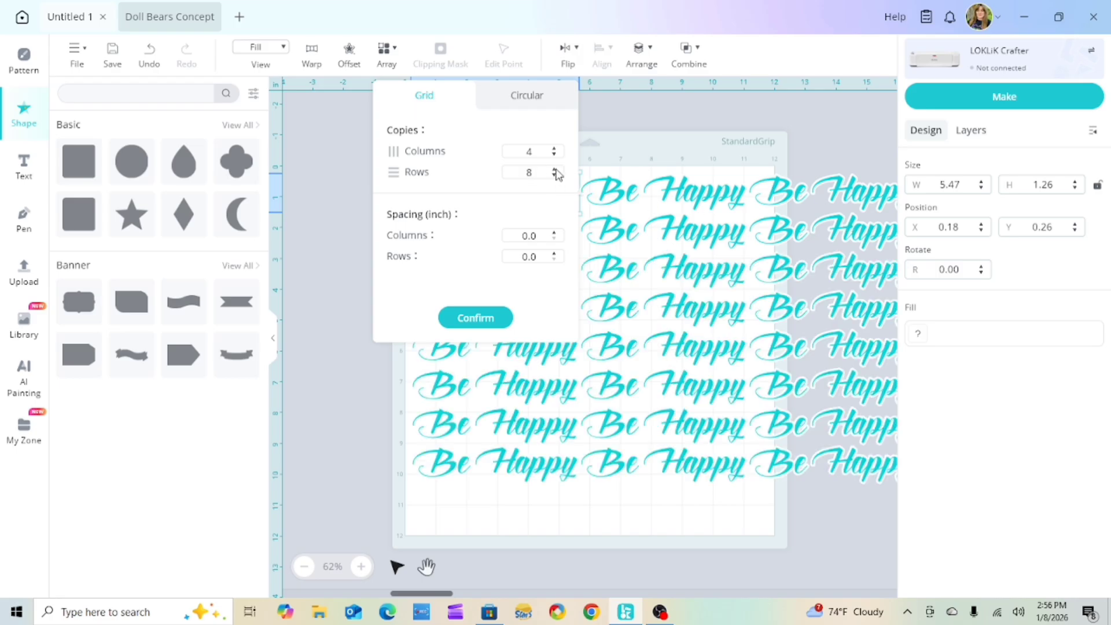
pyautogui.click(556, 171)
pyautogui.click(555, 170)
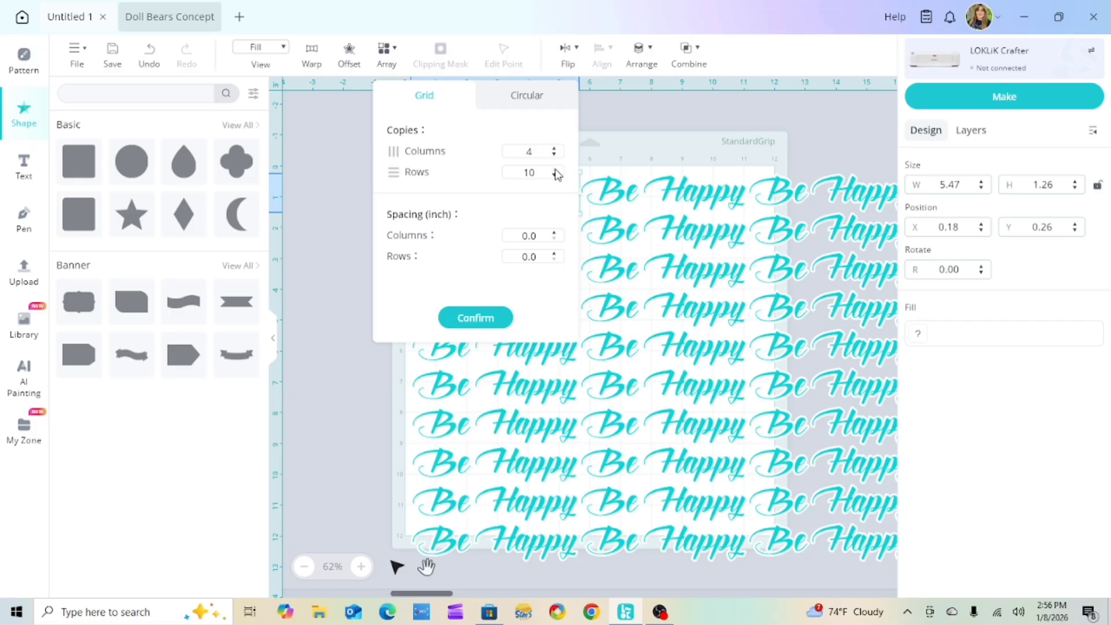
# - Set the array's column spacing to 0.3 in and create the grid of copies
pyautogui.click(555, 233)
pyautogui.click(555, 233)
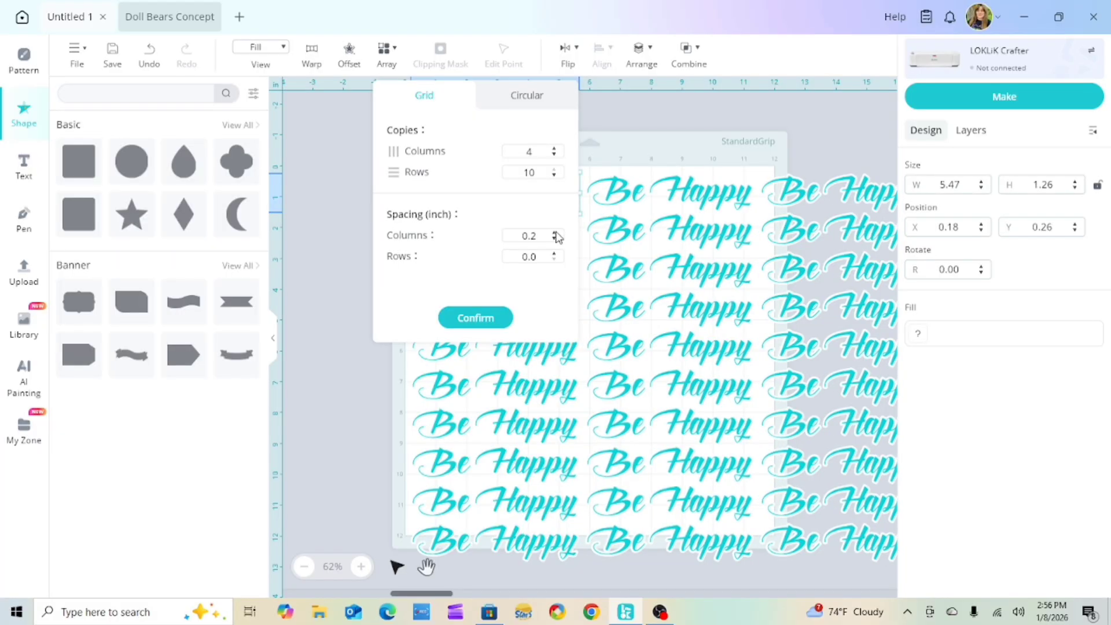
pyautogui.click(556, 232)
pyautogui.click(496, 313)
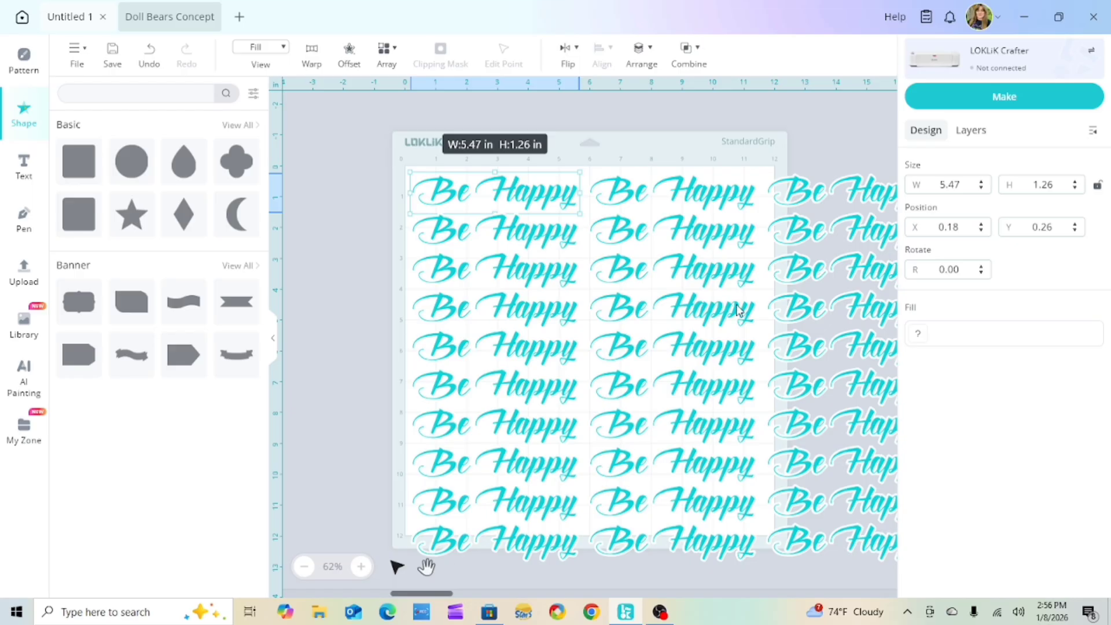
# - Select all the Be Happy copies, shrink them onto the mat at about 9.17 by 10.46 in, and group them
pyautogui.moveTo(378, 137); pyautogui.dragTo(897, 596)
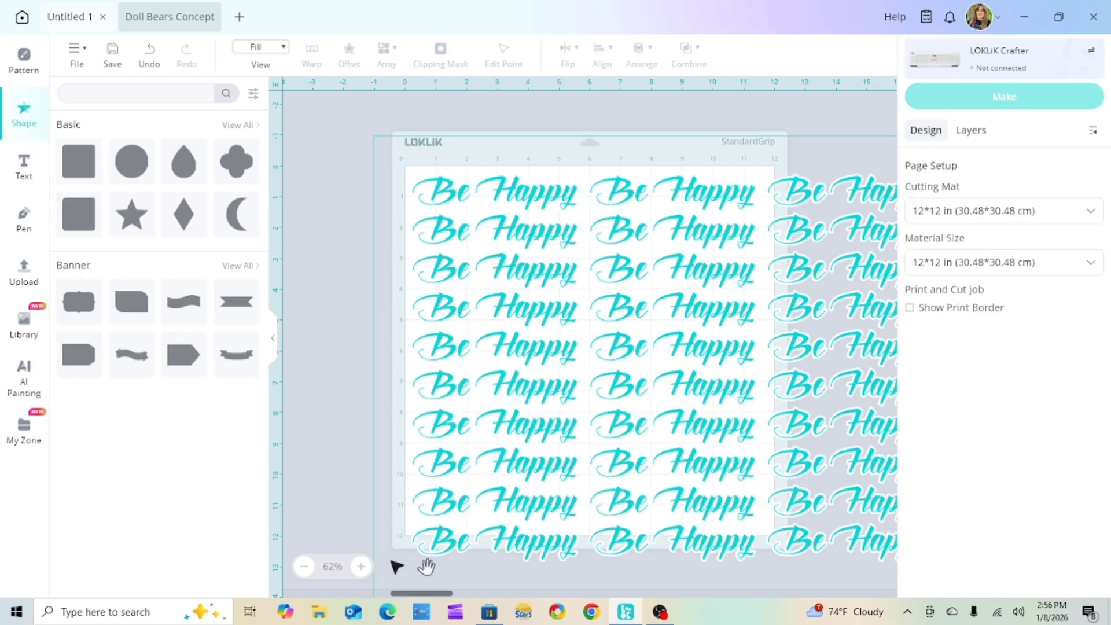
pyautogui.moveTo(925, 557); pyautogui.dragTo(921, 553)
pyautogui.moveTo(797, 462); pyautogui.dragTo(691, 406)
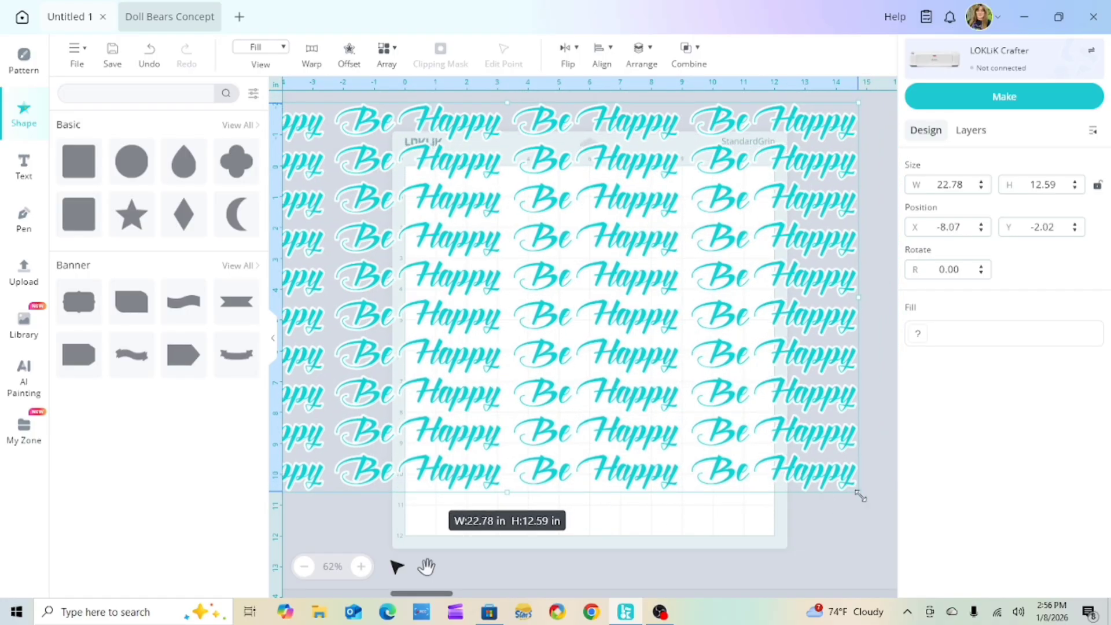
pyautogui.moveTo(781, 449); pyautogui.dragTo(432, 337)
pyautogui.moveTo(367, 236); pyautogui.dragTo(603, 308)
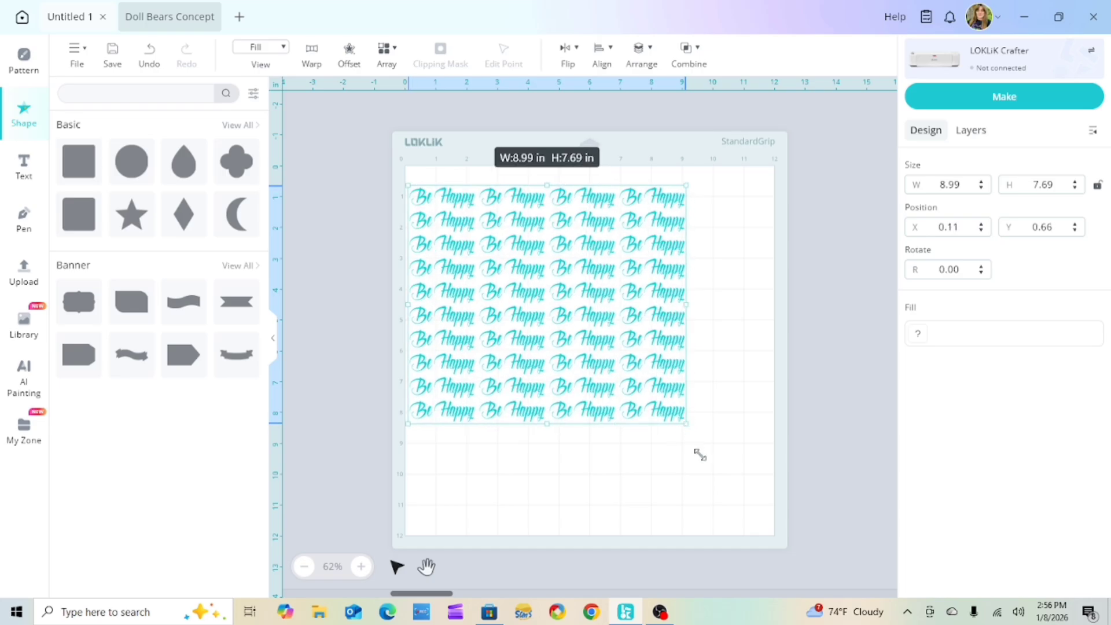
pyautogui.moveTo(700, 455); pyautogui.dragTo(693, 511)
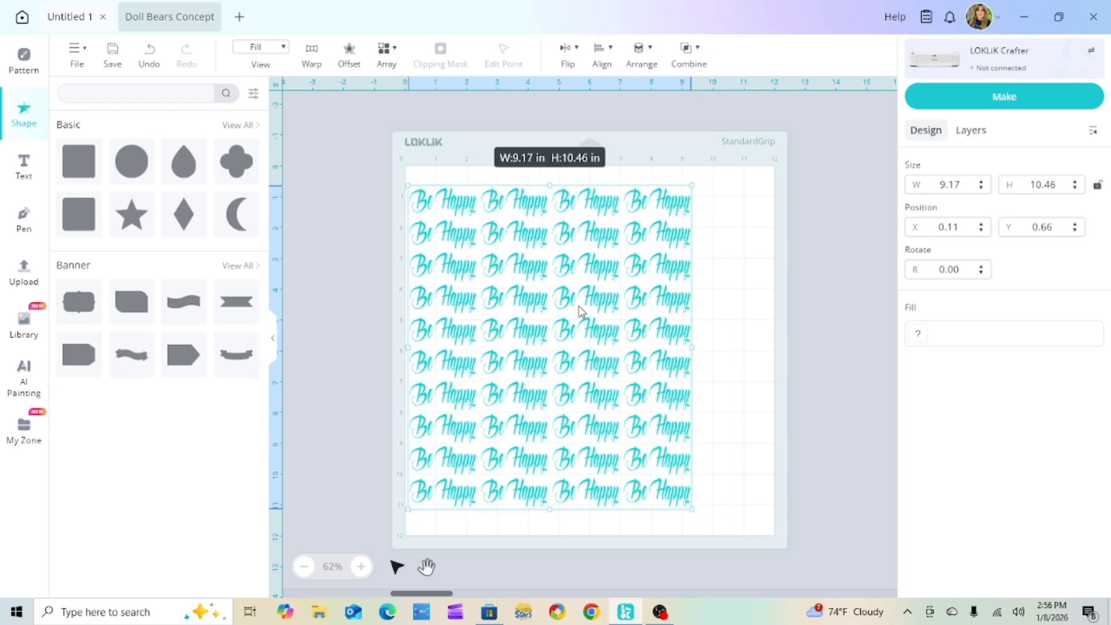
pyautogui.rightClick(581, 312)
pyautogui.click(607, 497)
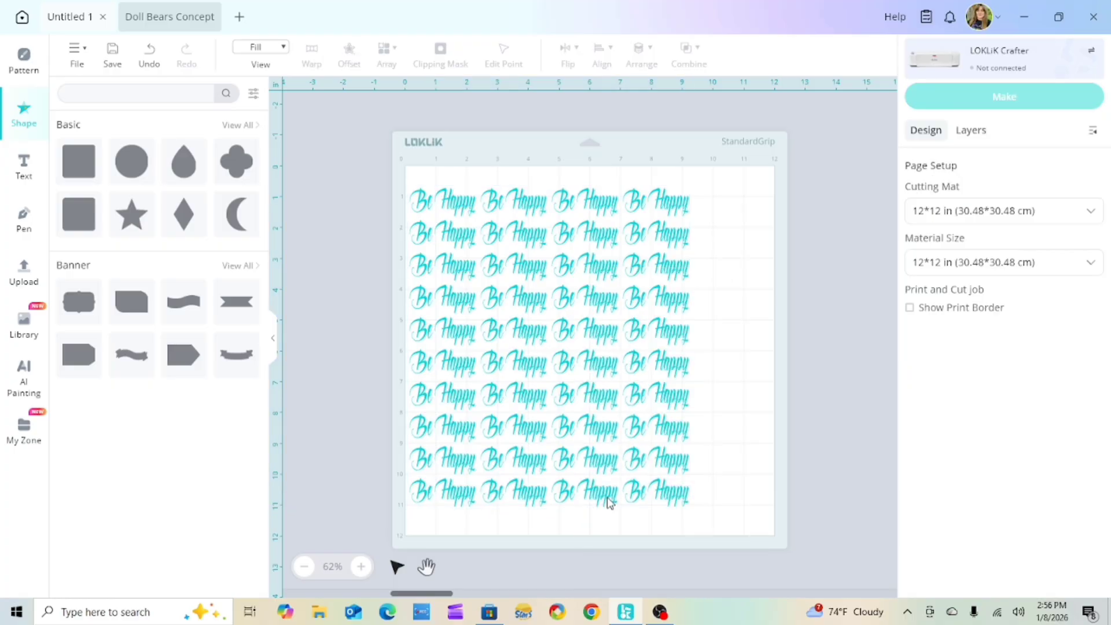
# - Show the print border and fit the grouped copies inside it at about 7.10 by 9.15 in, X 0.55, Y 0.55
pyautogui.click(910, 309)
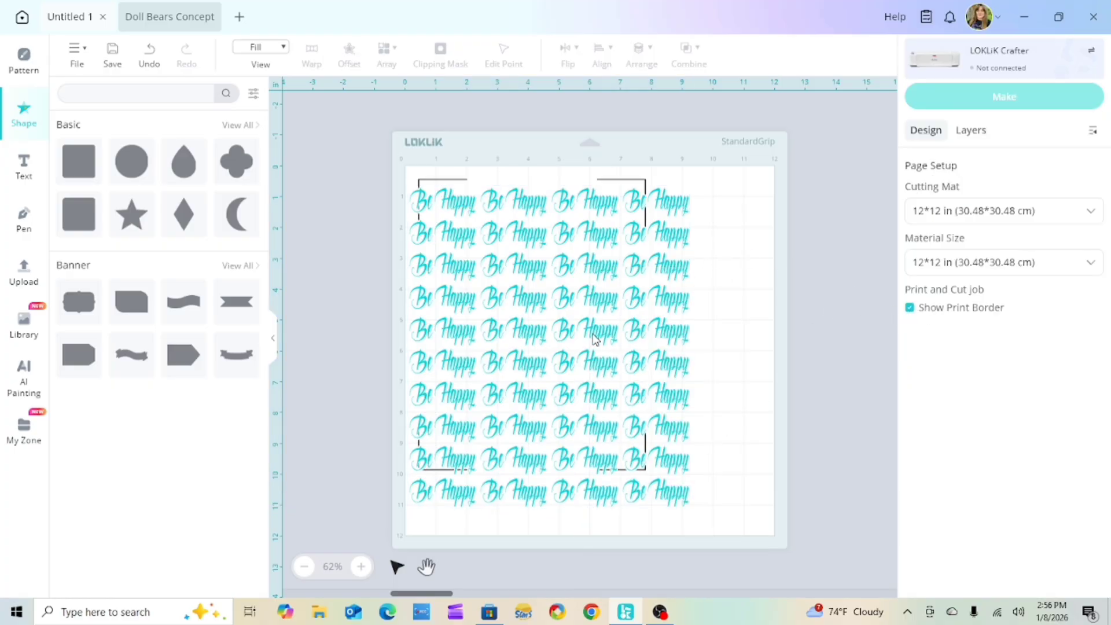
pyautogui.click(641, 369)
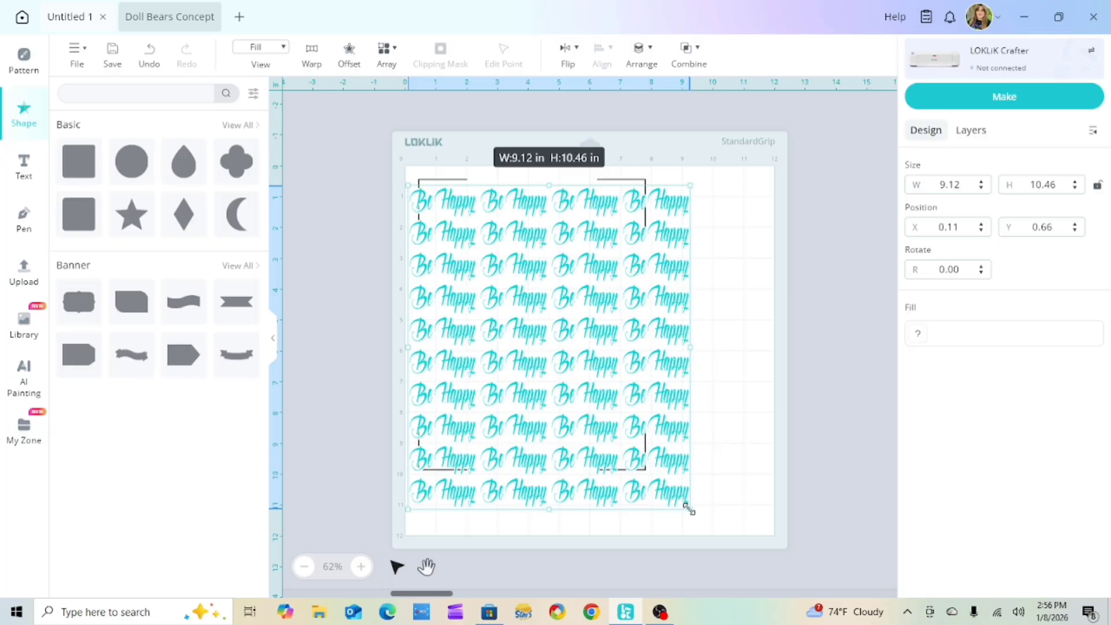
pyautogui.moveTo(688, 509); pyautogui.dragTo(637, 469)
pyautogui.moveTo(562, 408); pyautogui.dragTo(570, 408)
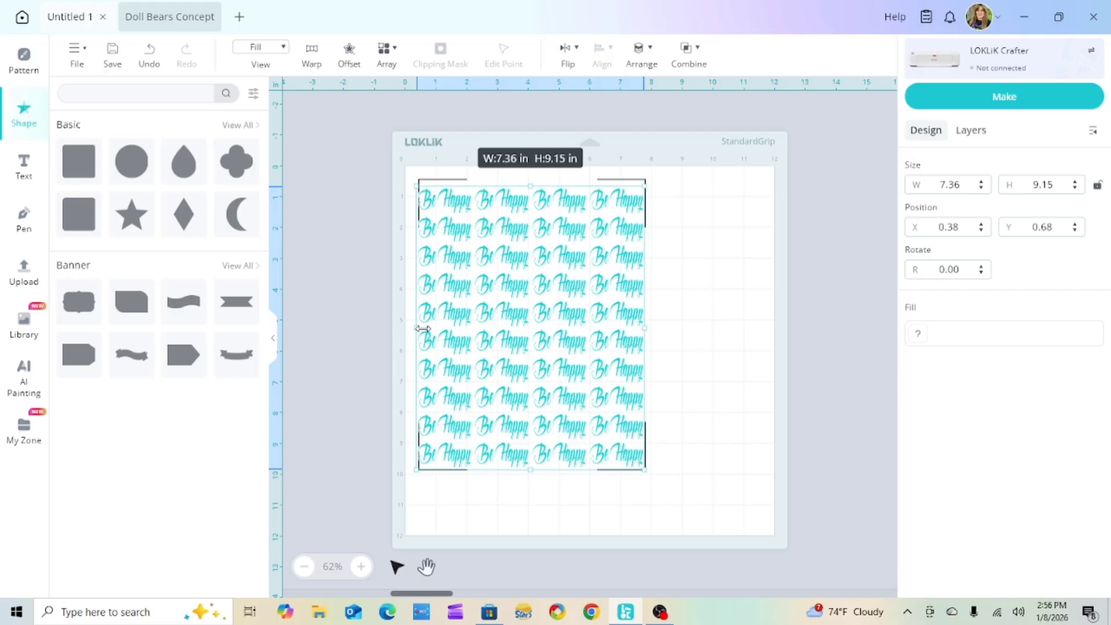
pyautogui.moveTo(423, 328); pyautogui.dragTo(425, 329)
pyautogui.moveTo(503, 326); pyautogui.dragTo(499, 320)
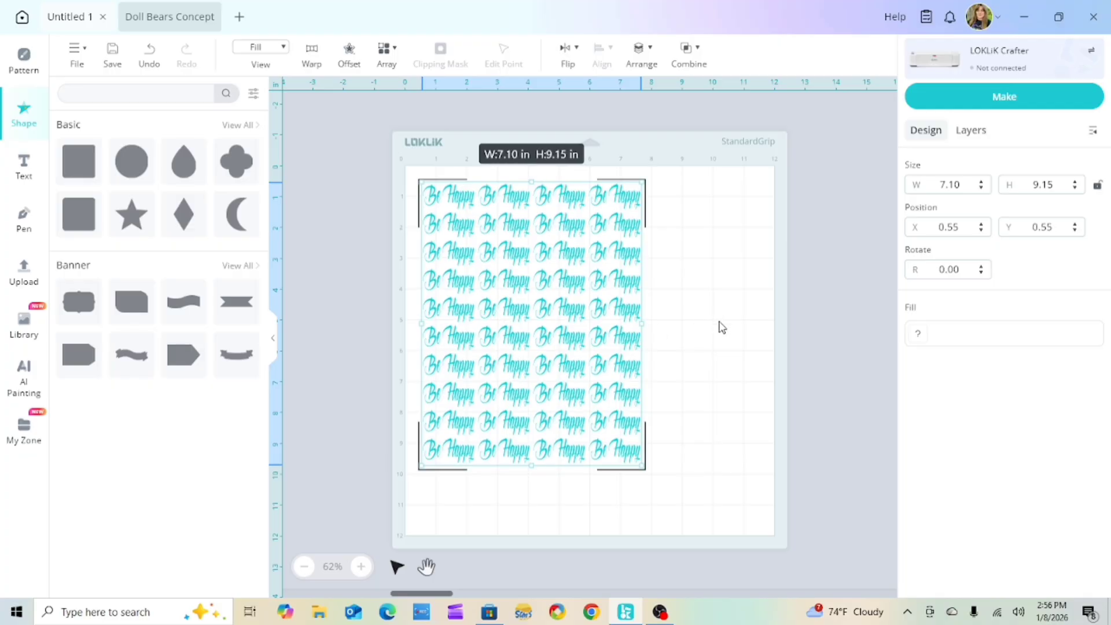
pyautogui.click(733, 340)
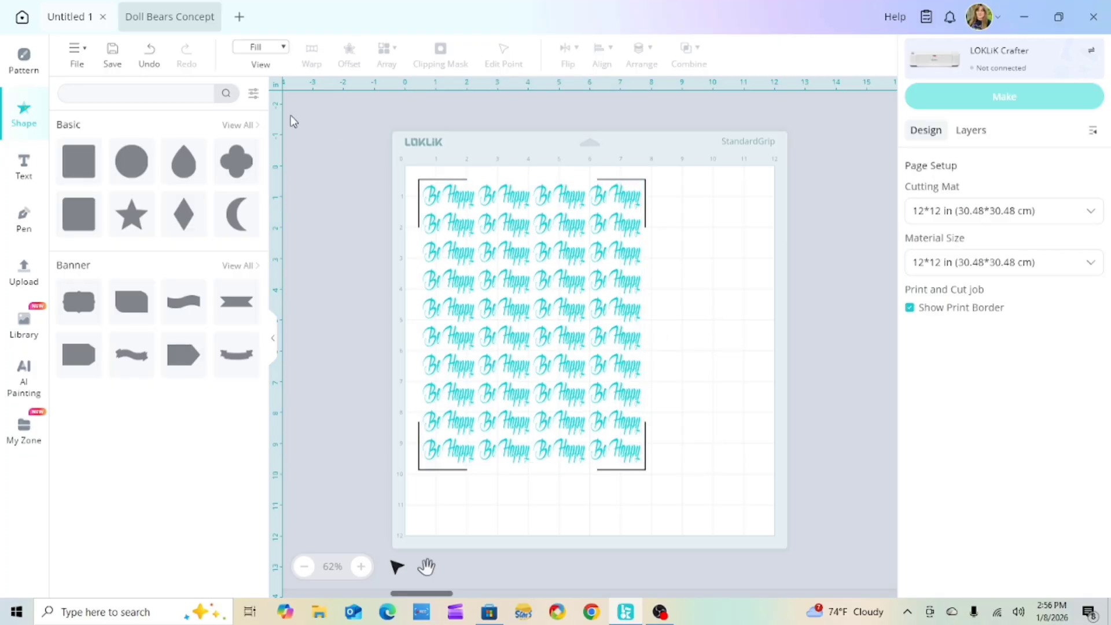
# - Switch the canvas view to Contour and examine the cut lines of the text and its offset up close
pyautogui.click(252, 51)
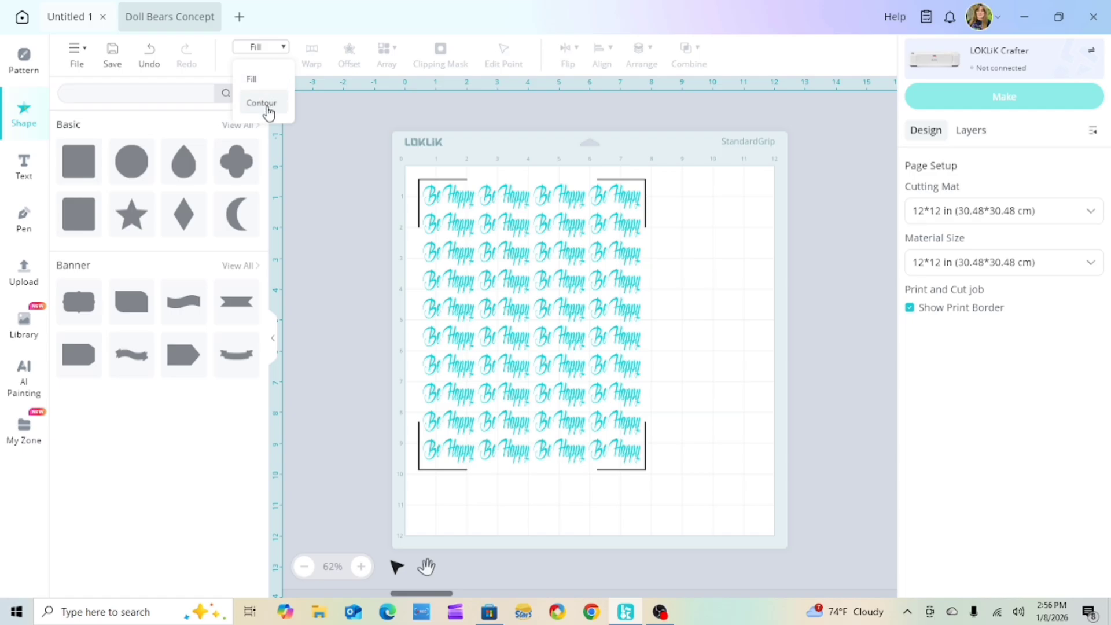
pyautogui.click(268, 108)
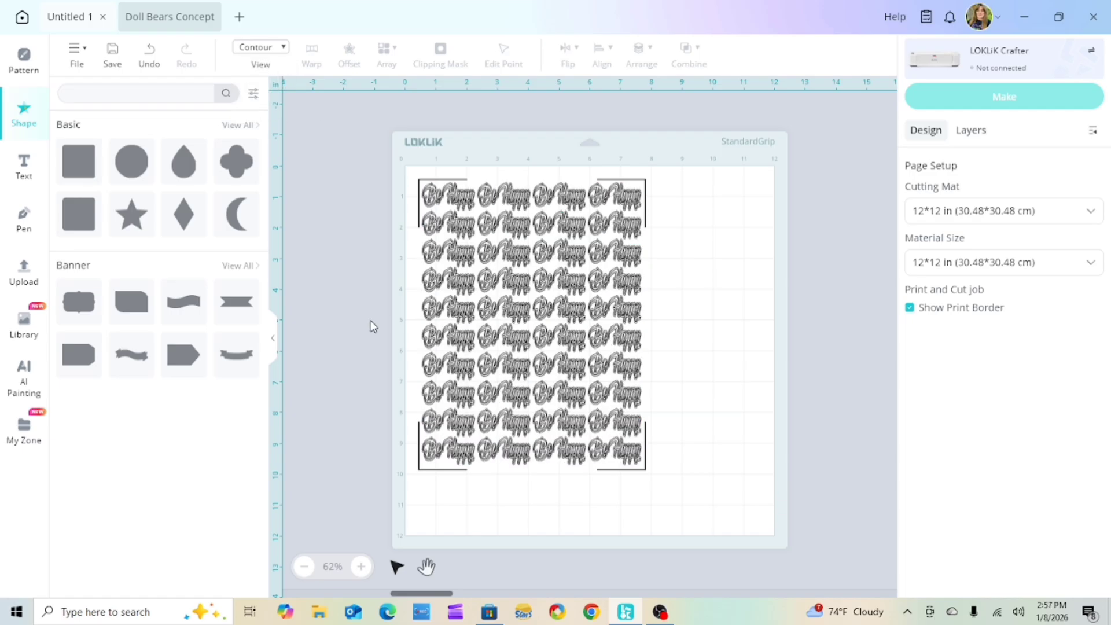
pyautogui.click(361, 566)
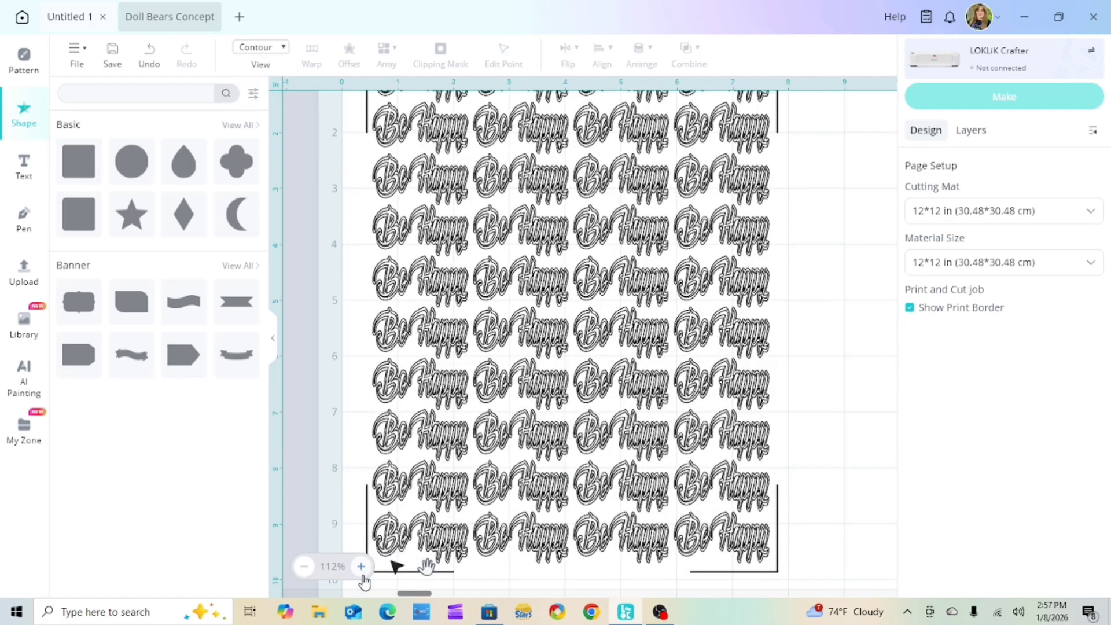
pyautogui.click(361, 566)
pyautogui.click(361, 566)
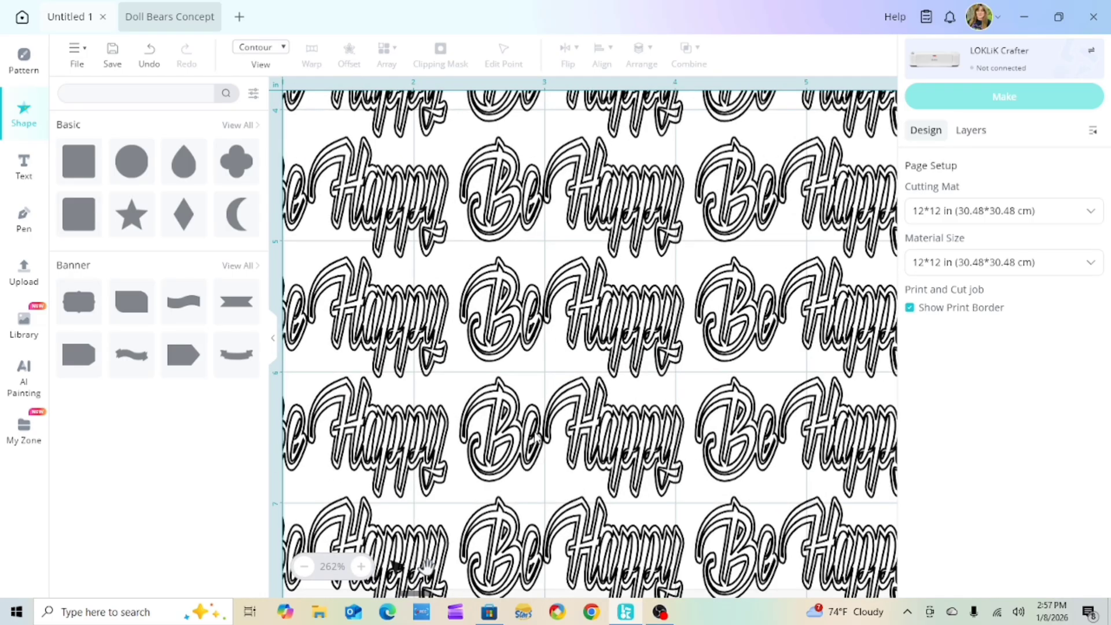
pyautogui.scroll(-1, 535, 409)
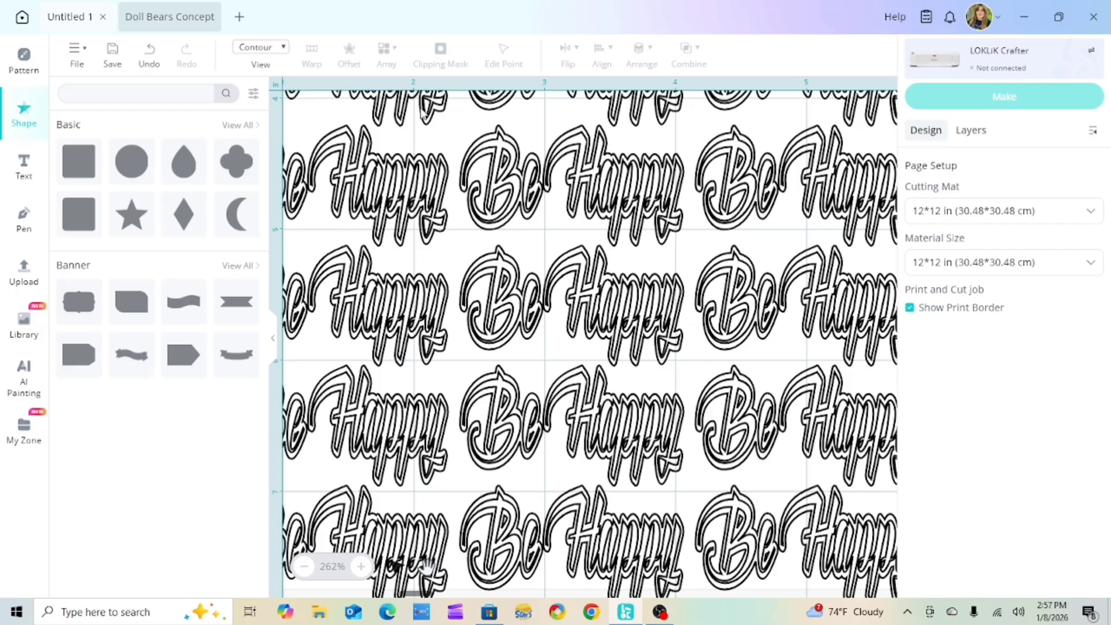
pyautogui.click(304, 567)
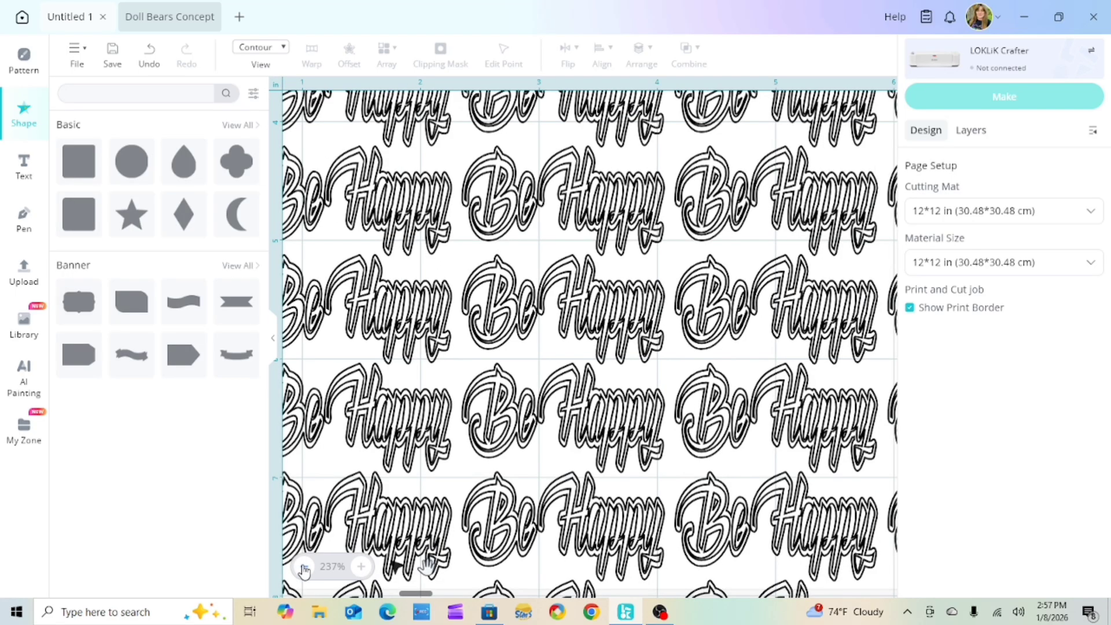
pyautogui.click(304, 567)
pyautogui.click(304, 568)
pyautogui.click(304, 567)
pyautogui.click(304, 567)
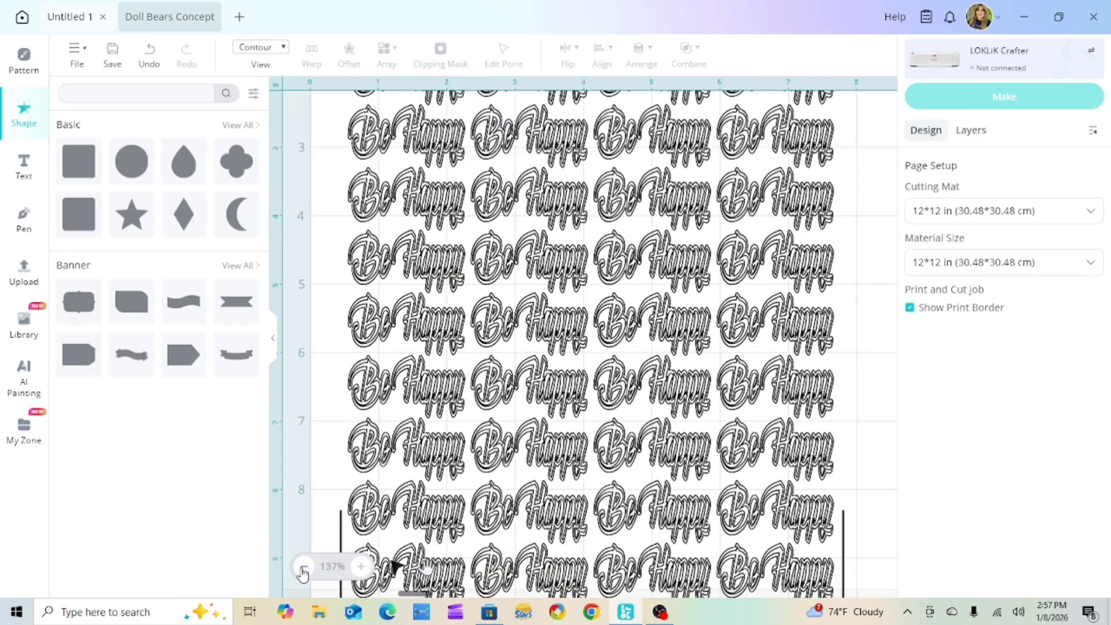
pyautogui.click(303, 572)
pyautogui.click(303, 572)
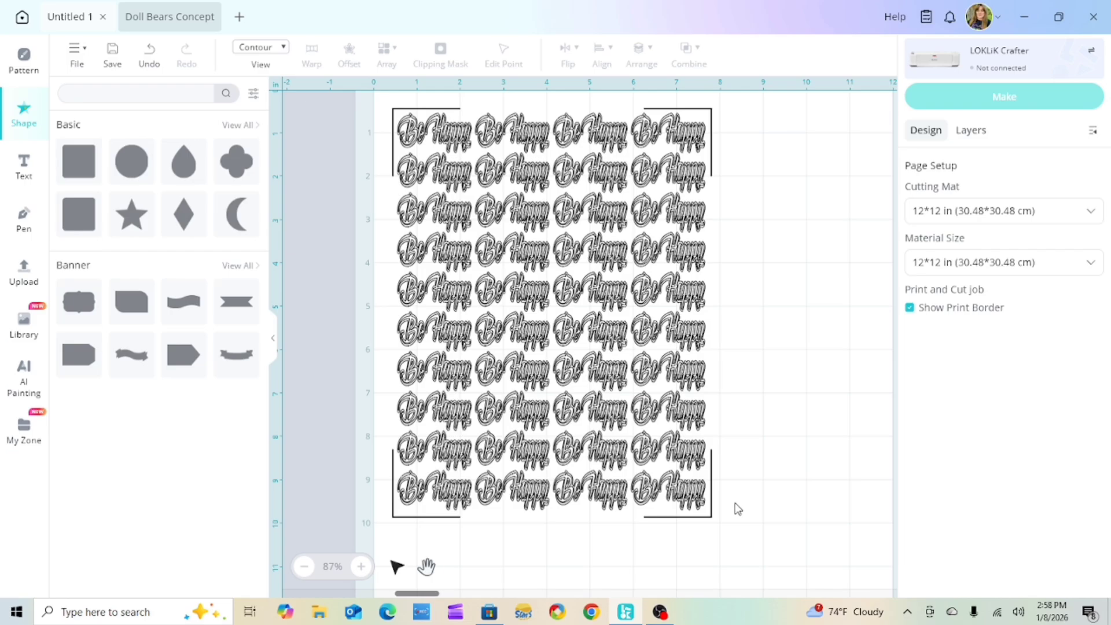
# - Return the canvas view from Contour to Fill
pyautogui.click(283, 48)
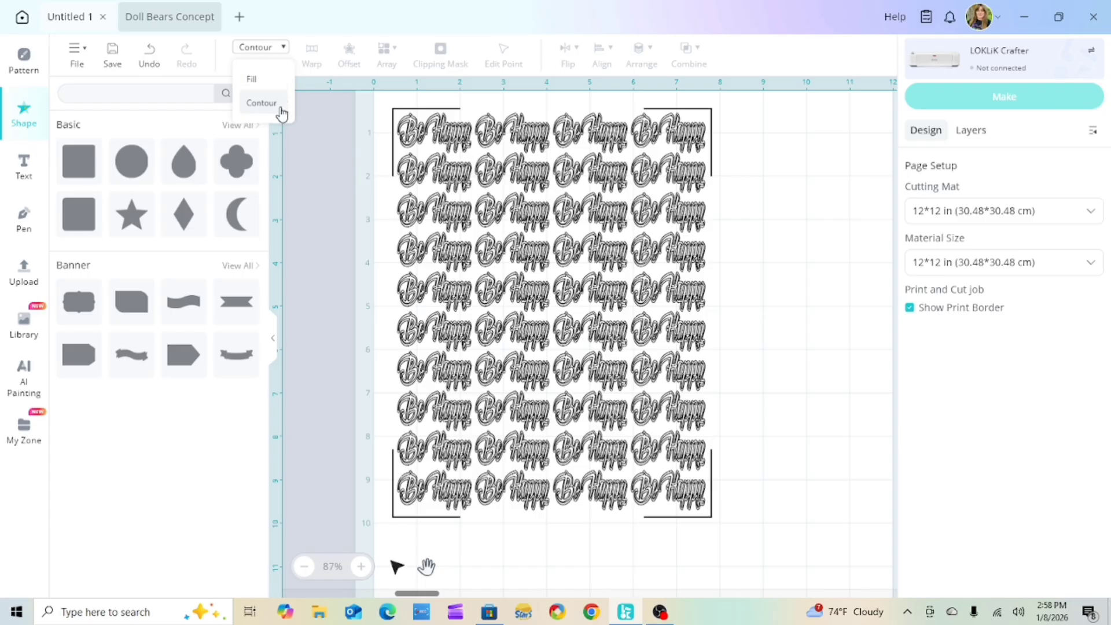
pyautogui.click(275, 102)
pyautogui.click(265, 71)
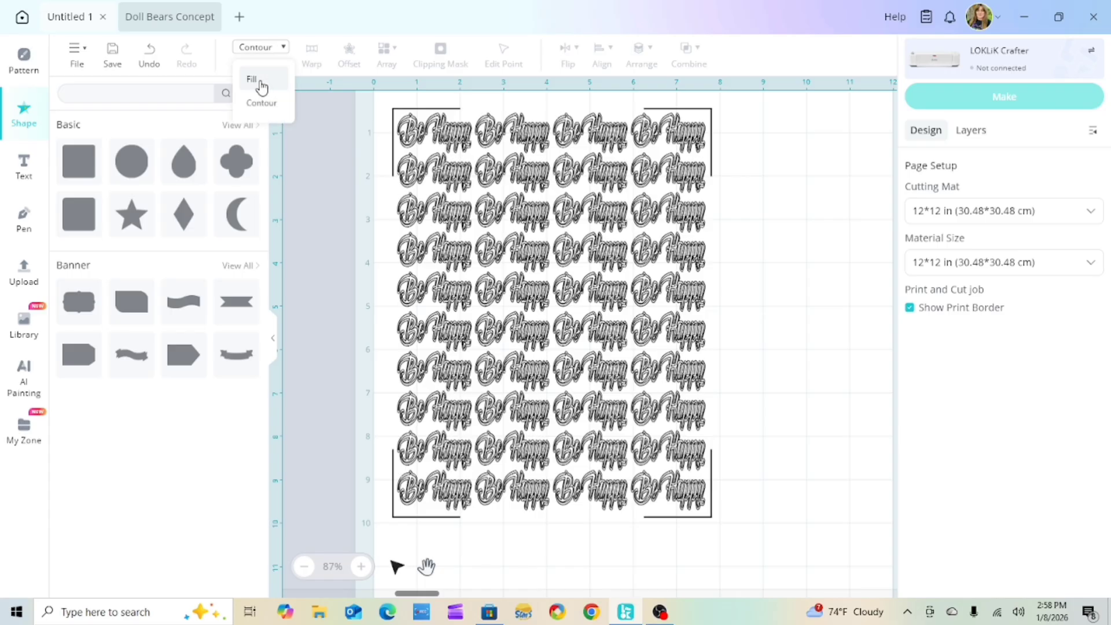
pyautogui.click(260, 85)
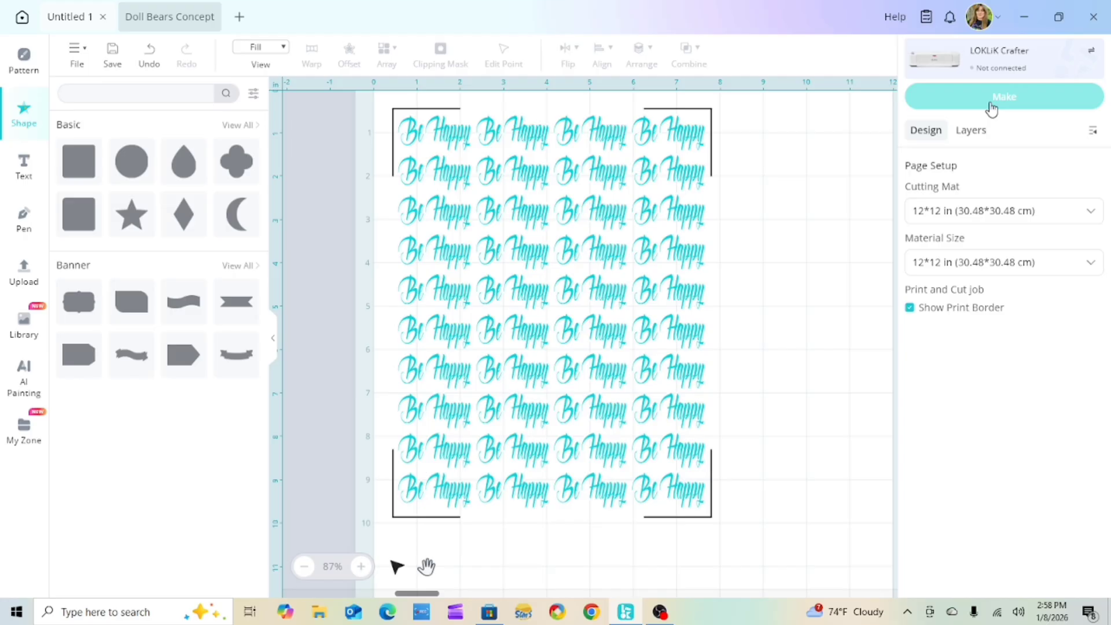
# - Select the grouped Be Happy copies, start making them, and connect the LOKLiK Crafter over Bluetooth, searching again for the device
pyautogui.moveTo(395, 104); pyautogui.dragTo(827, 530)
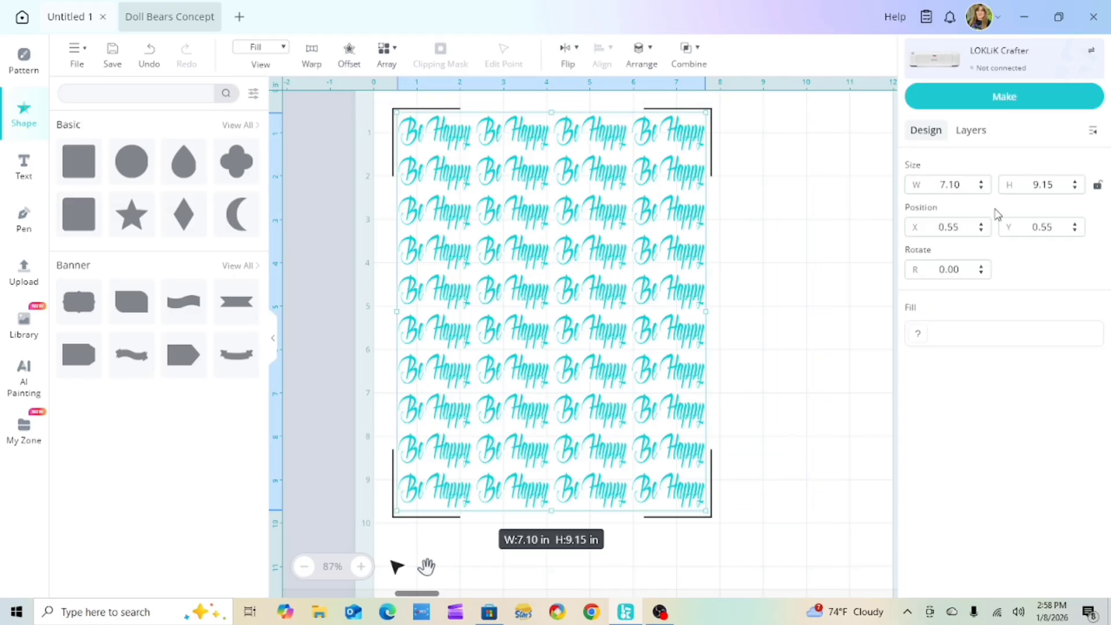
pyautogui.click(1014, 108)
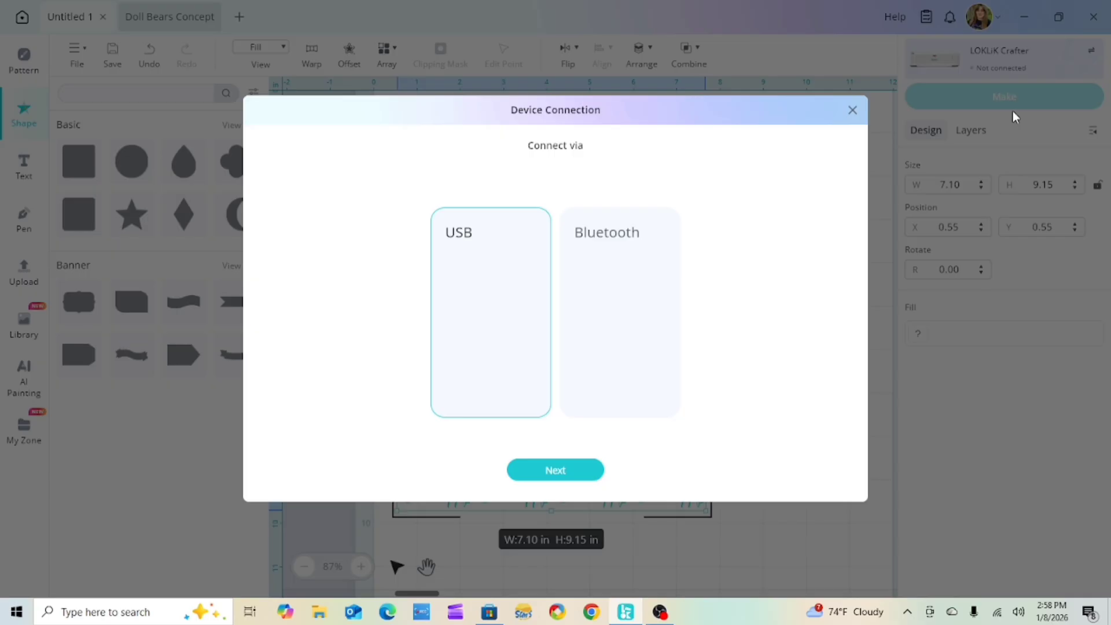
pyautogui.click(604, 341)
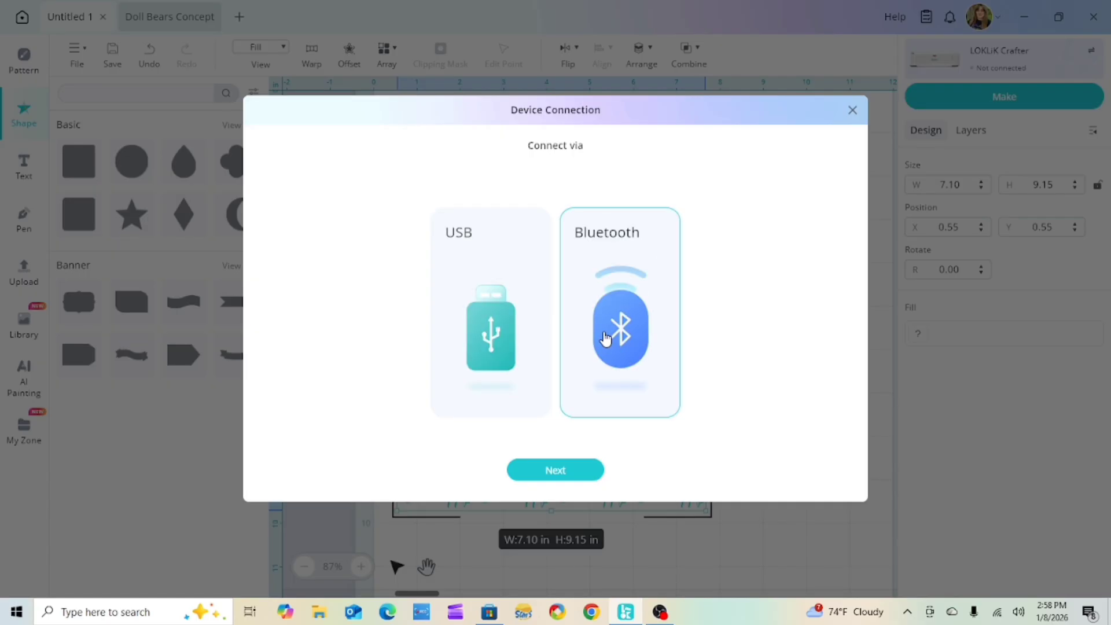
pyautogui.click(579, 470)
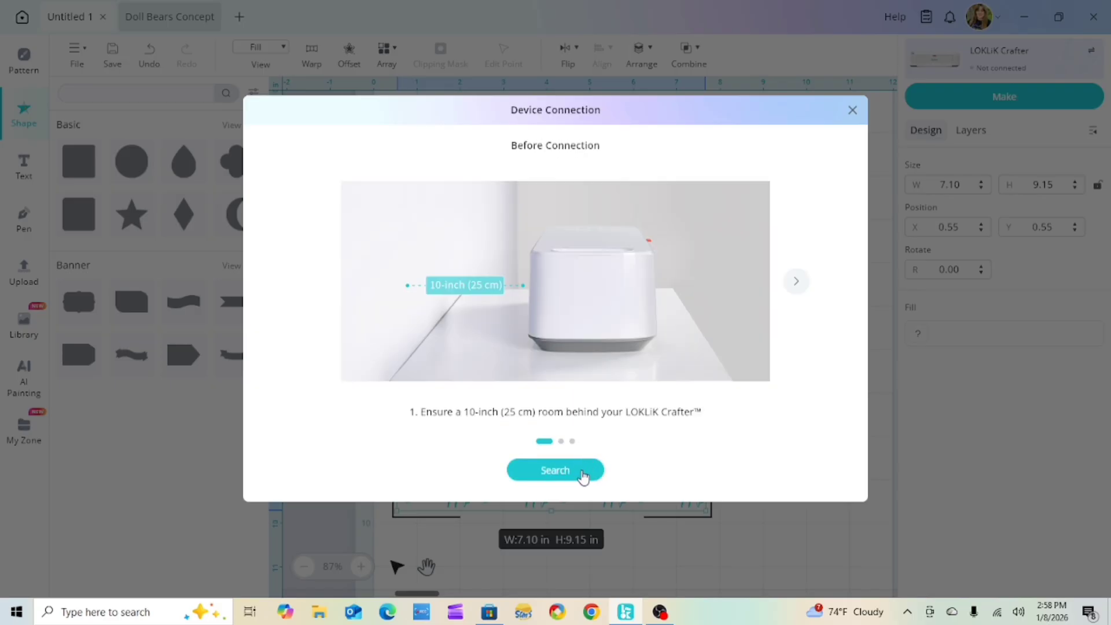
pyautogui.click(582, 469)
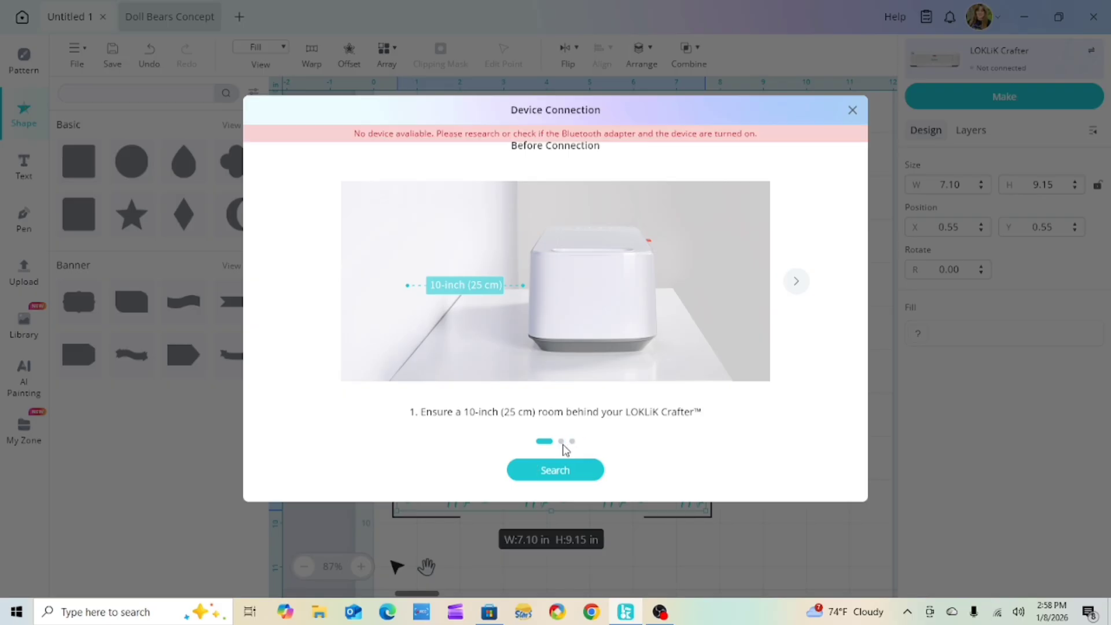
pyautogui.click(553, 472)
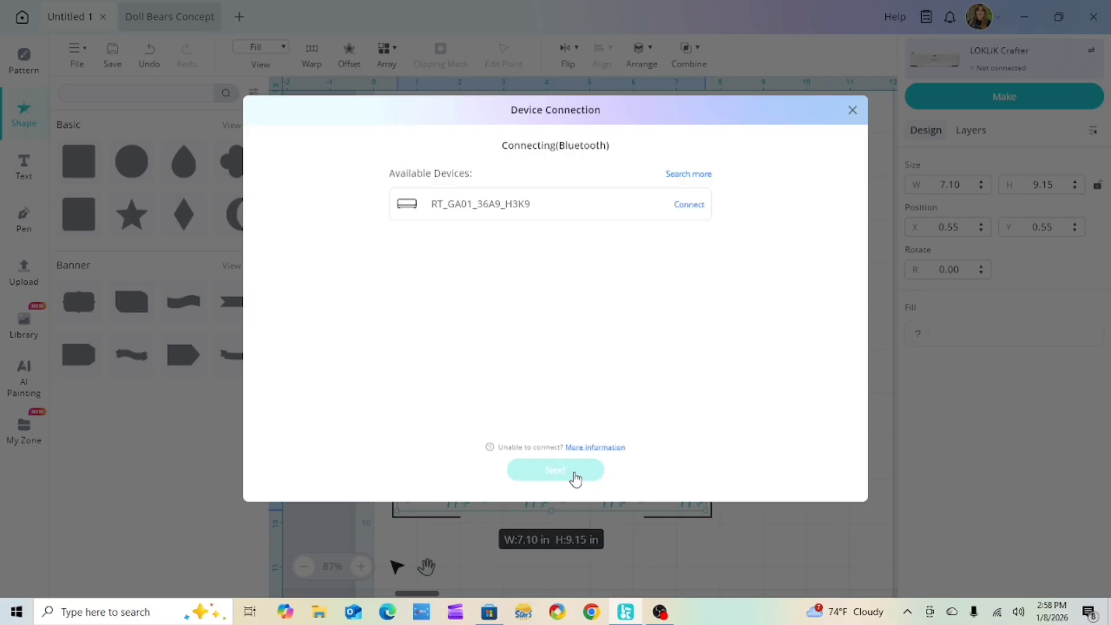
pyautogui.click(690, 204)
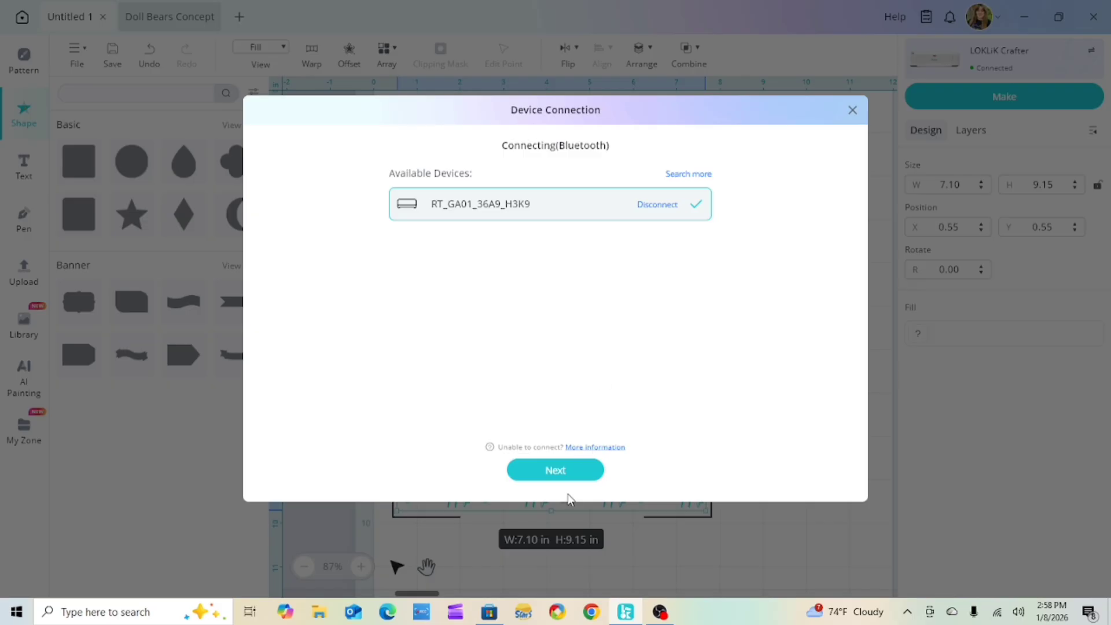
pyautogui.click(555, 470)
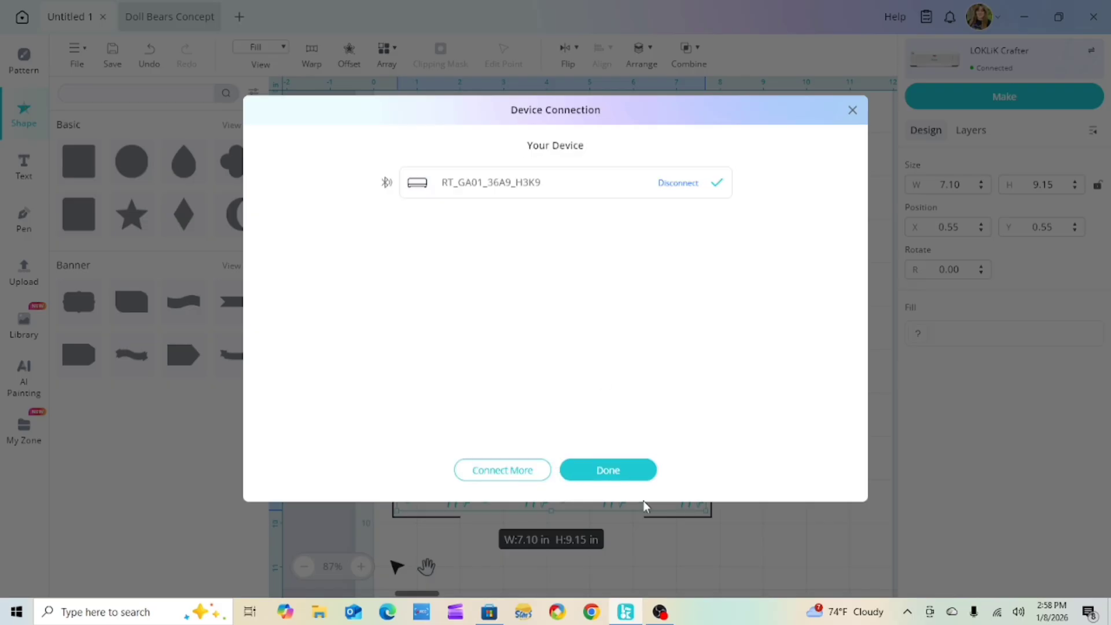
pyautogui.click(632, 476)
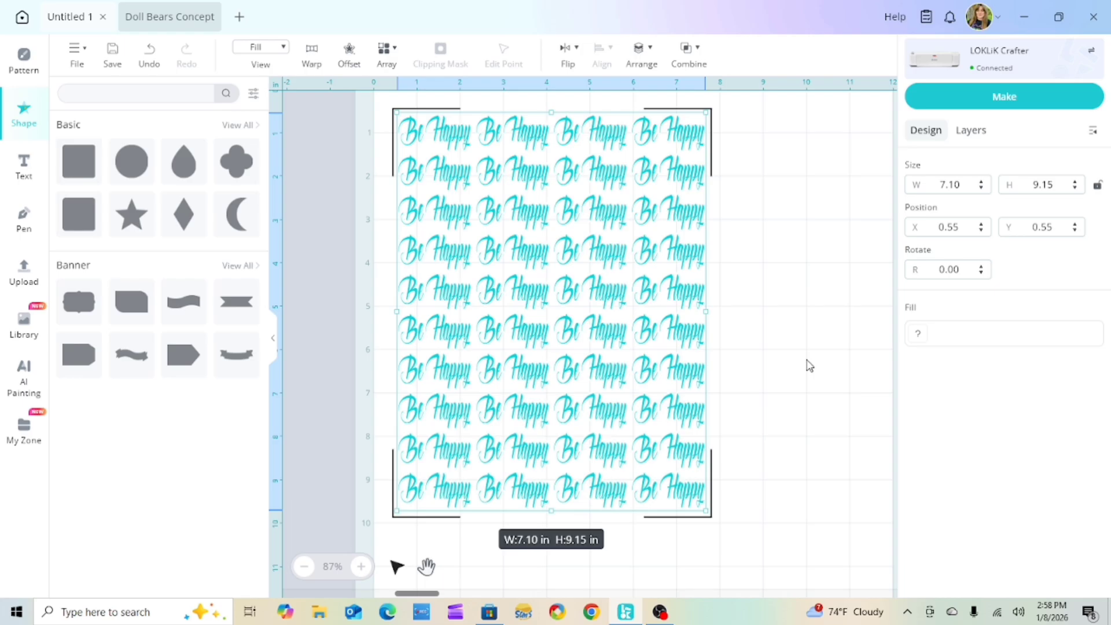
# - Open the cut setup for the Be Happy sheet and choose Print Then Cut mode with Letter (8.5x11 in) material
pyautogui.click(976, 102)
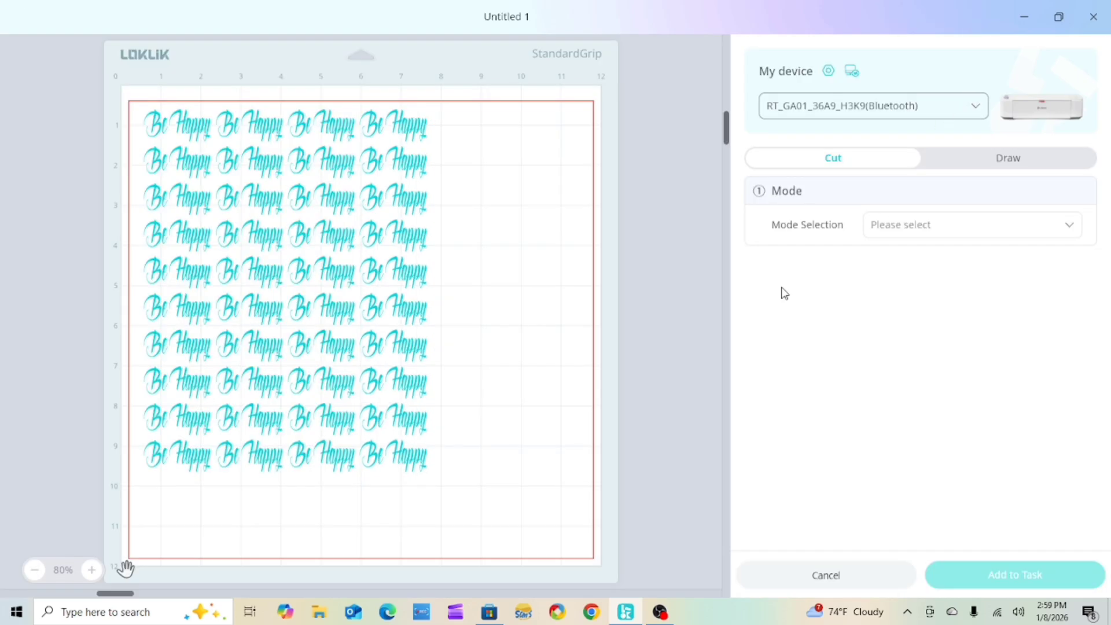
pyautogui.click(1072, 226)
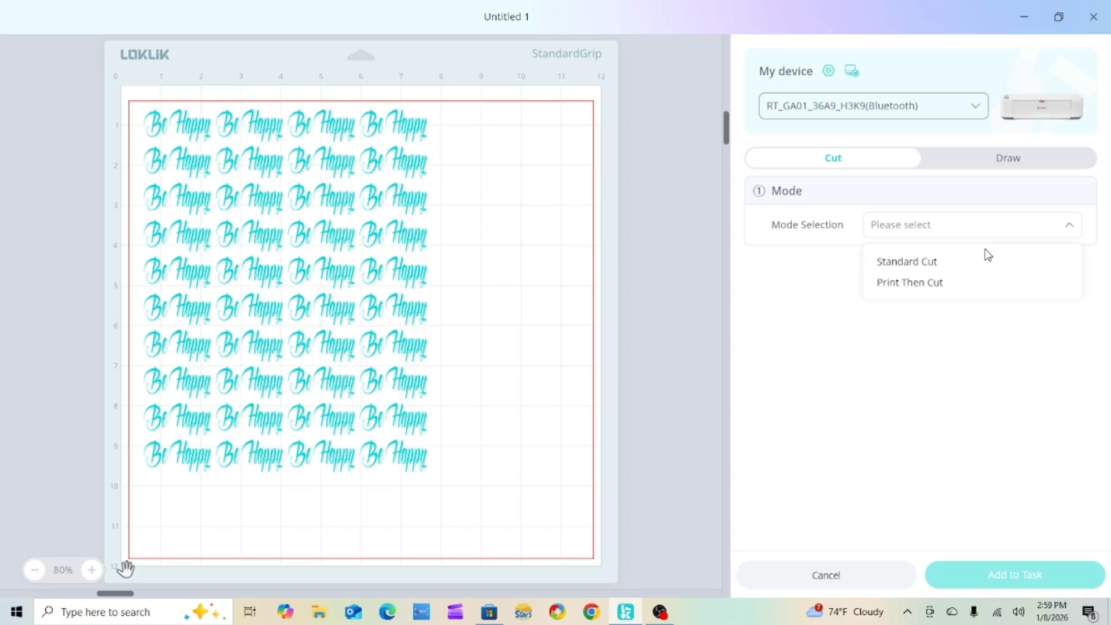
pyautogui.click(914, 285)
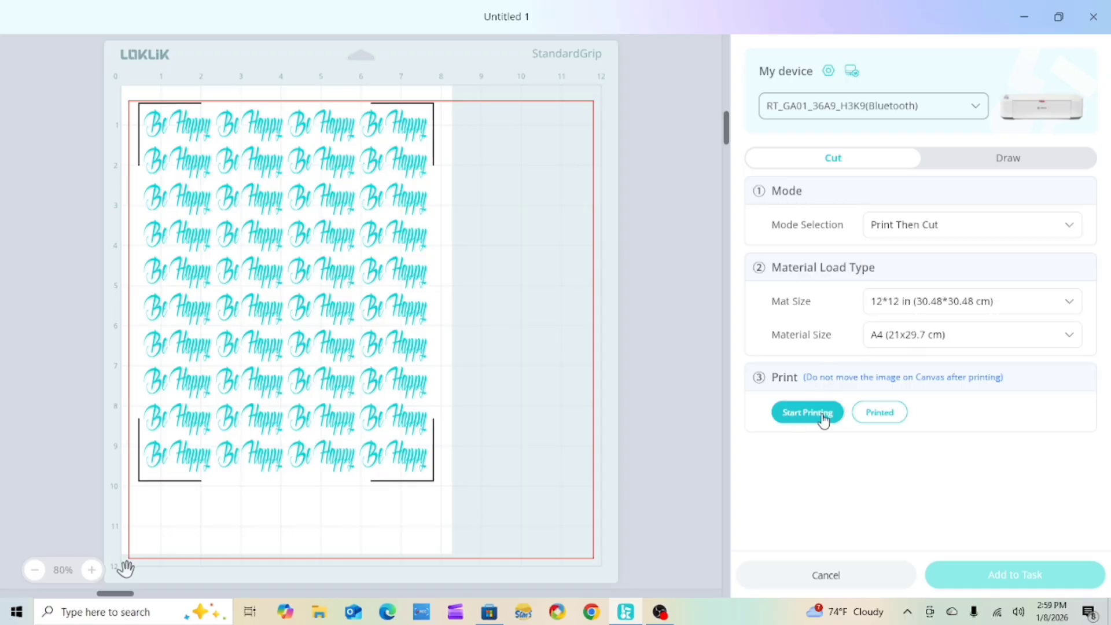
pyautogui.click(1067, 336)
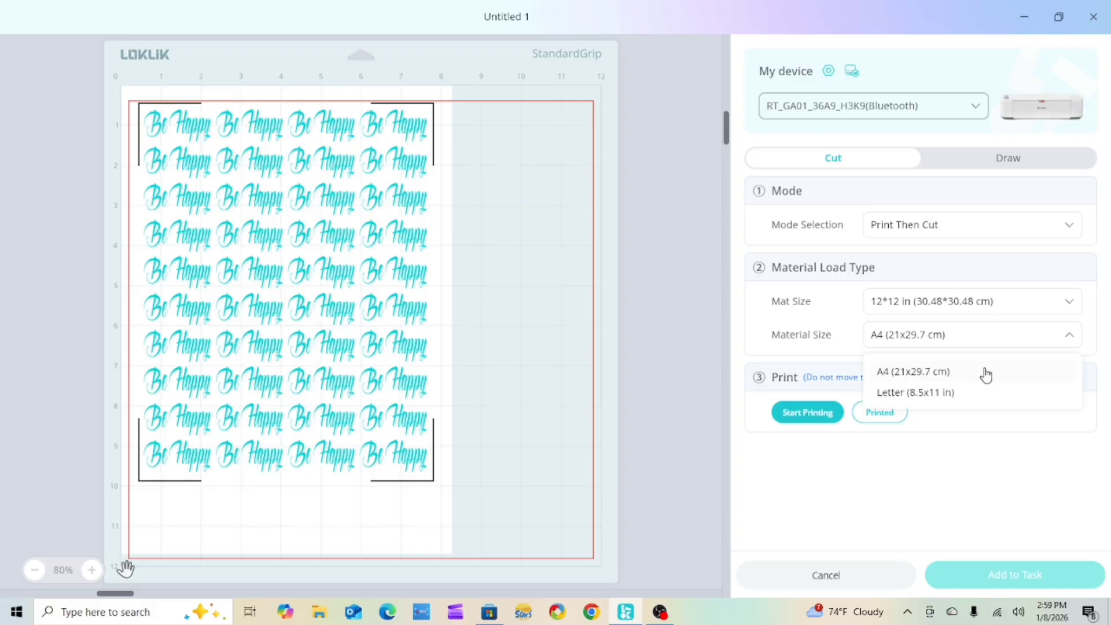
pyautogui.click(944, 393)
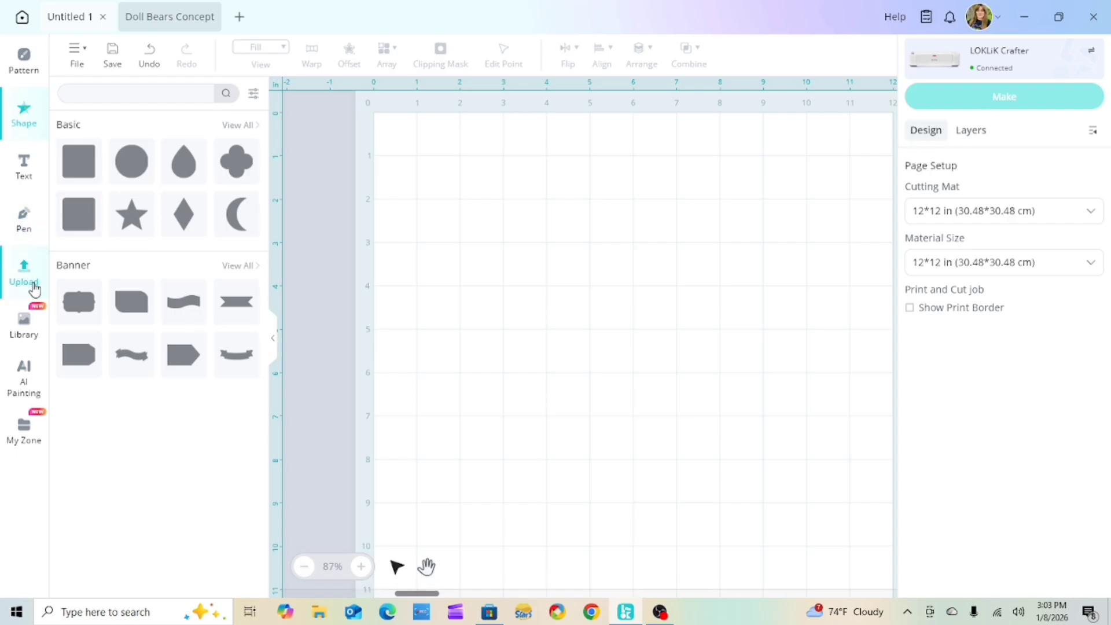
# - Browse the Library images and add the crying figure captioned "sad" to the empty canvas
pyautogui.click(29, 328)
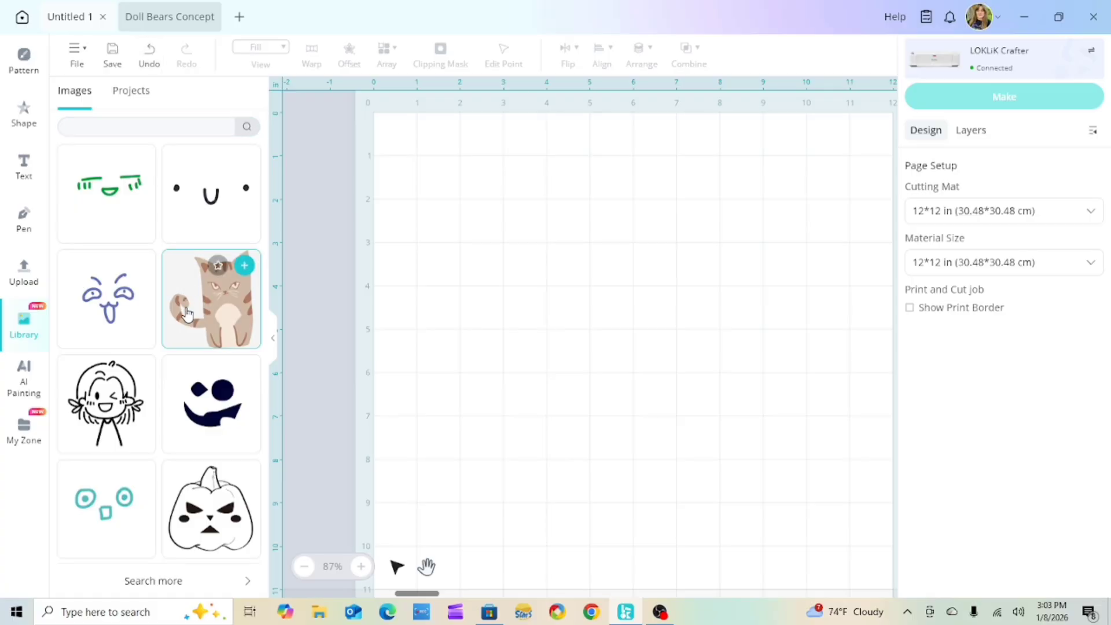
pyautogui.scroll(-2, 184, 335)
pyautogui.scroll(-10, 186, 341)
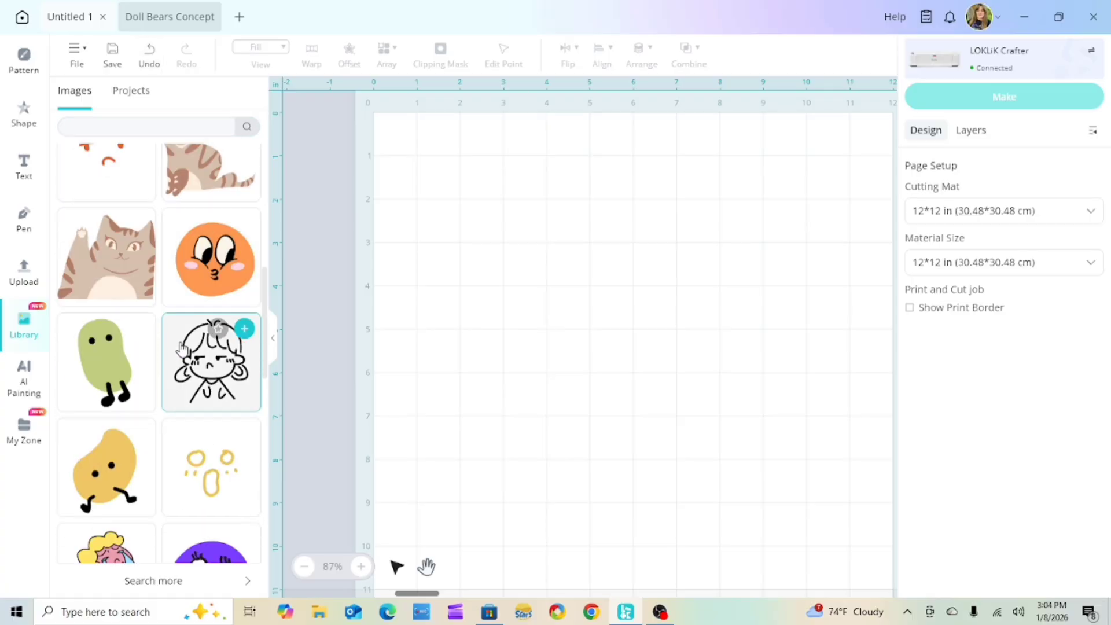
pyautogui.scroll(3, 181, 349)
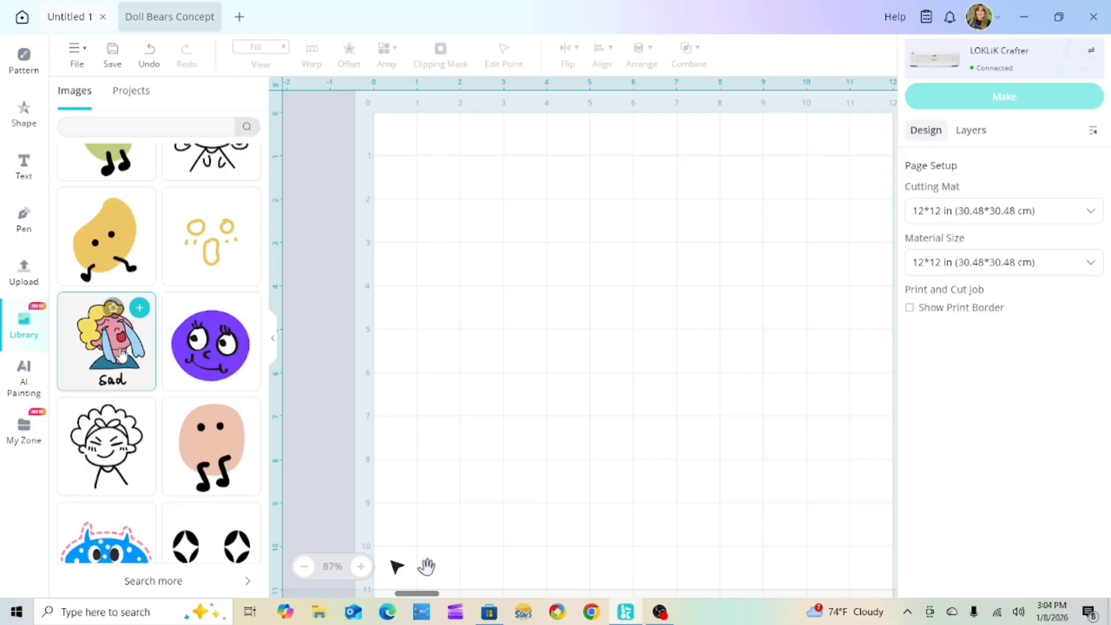
pyautogui.click(139, 308)
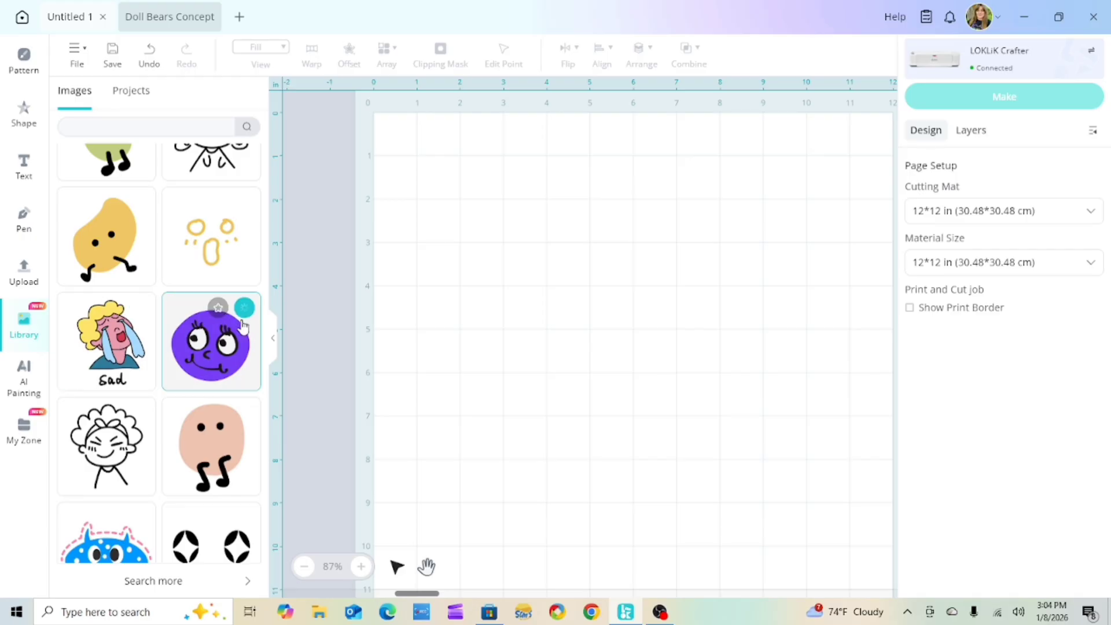
pyautogui.click(496, 283)
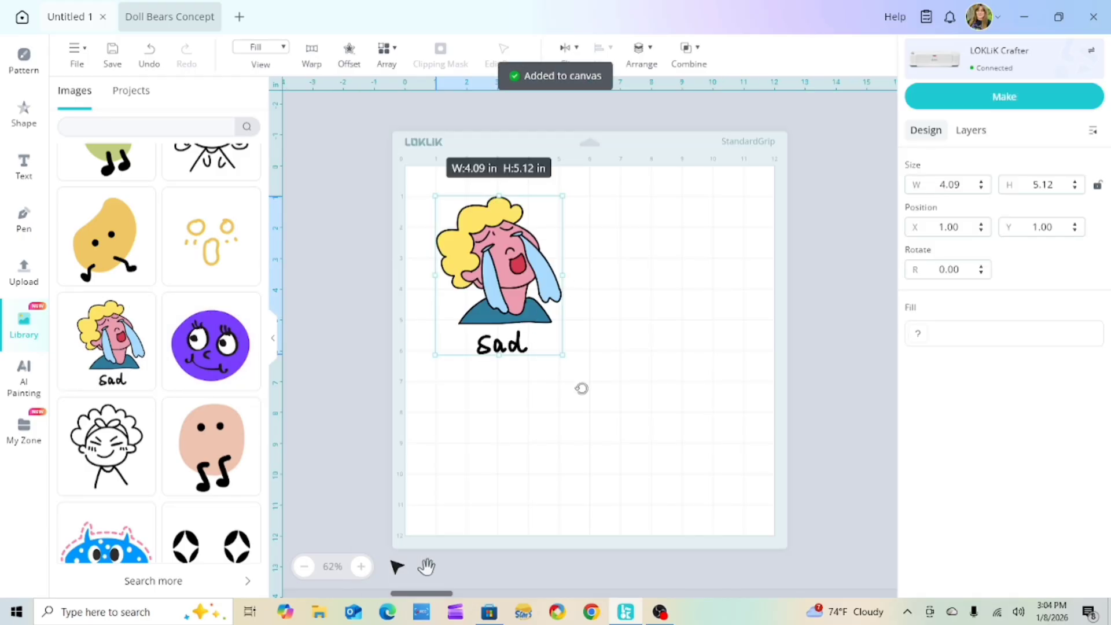
# - Enlarge the sad figure to about 6.86 by 9.29 in and move it to the mat's upper-left corner
pyautogui.moveTo(565, 354); pyautogui.dragTo(646, 485)
pyautogui.moveTo(557, 377); pyautogui.dragTo(527, 346)
pyautogui.click(691, 391)
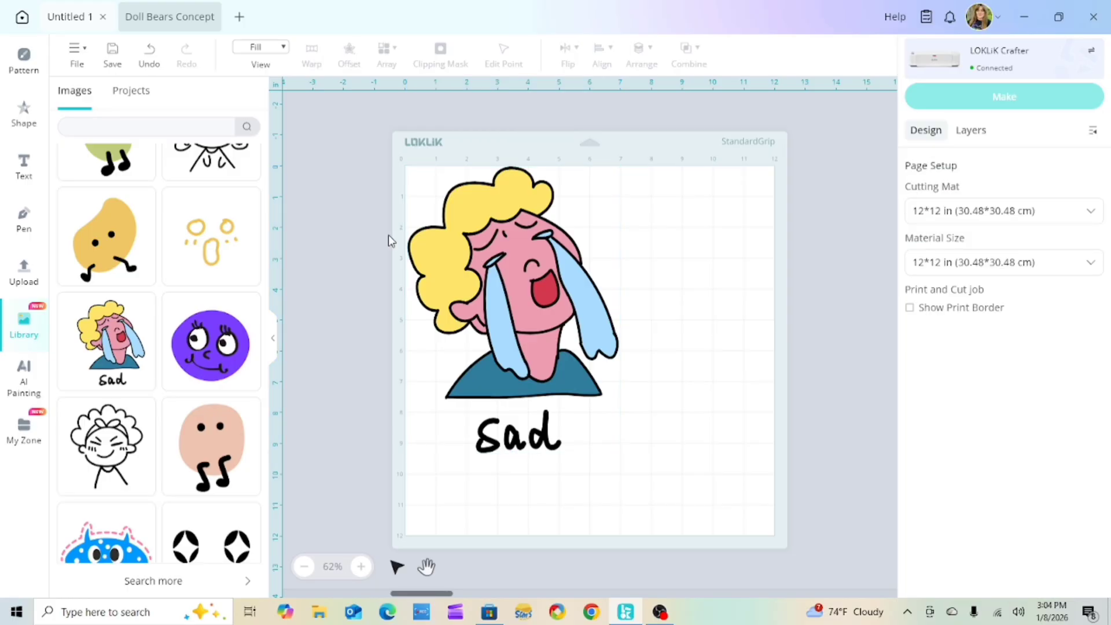
# - Reposition the enlarged sad figure near the mat's upper-left corner, undoing the first move, and leave it deselected
pyautogui.moveTo(448, 261); pyautogui.dragTo(528, 314)
pyautogui.click(150, 55)
pyautogui.click(537, 311)
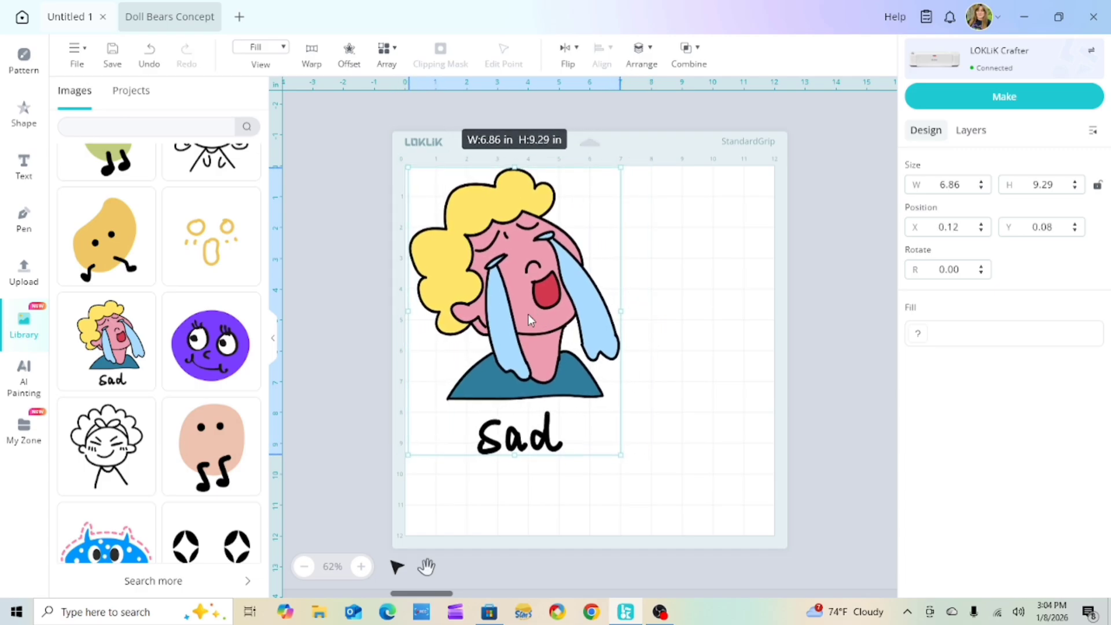
pyautogui.moveTo(589, 393)
pyautogui.mouseDown()
pyautogui.moveTo(626, 400)
pyautogui.moveTo(600, 392)
pyautogui.mouseUp()
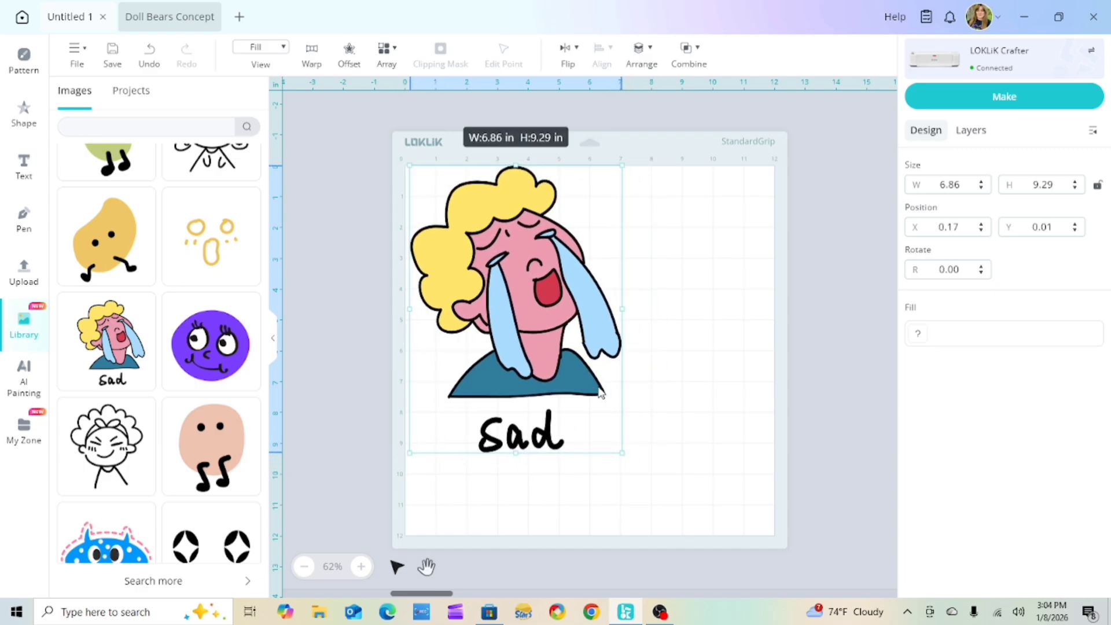
pyautogui.click(709, 418)
pyautogui.moveTo(543, 445)
pyautogui.mouseDown()
pyautogui.moveTo(642, 449)
pyautogui.moveTo(544, 433)
pyautogui.moveTo(537, 451)
pyautogui.mouseUp()
pyautogui.click(681, 459)
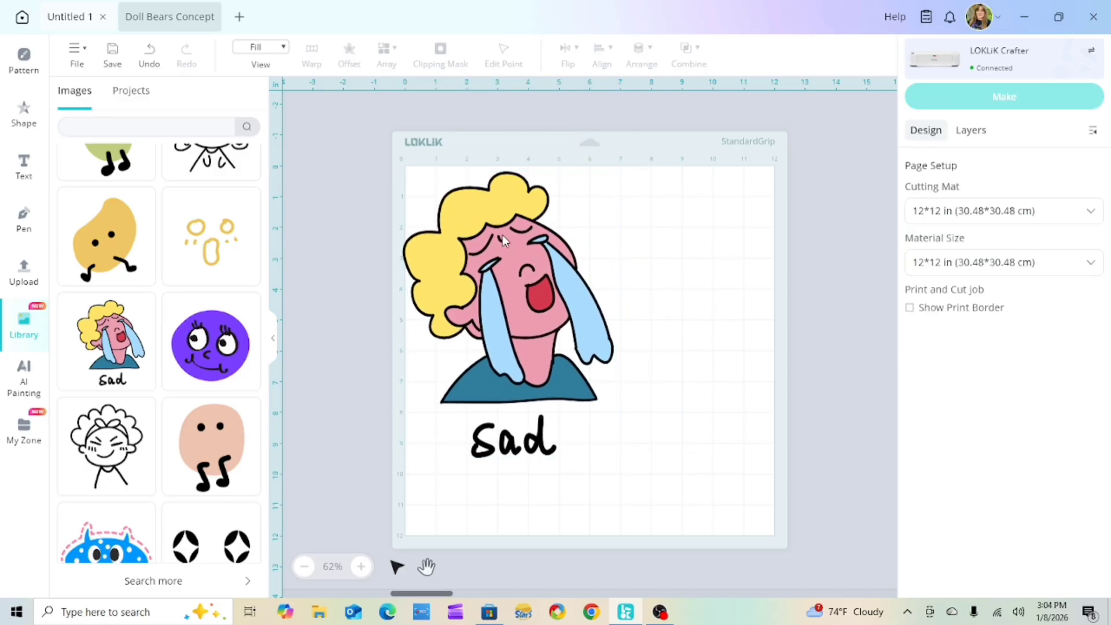
# - Move the sad face image into the mat's upper-left corner, at about X 0.08, Y 0.08 in
pyautogui.moveTo(469, 203)
pyautogui.mouseDown()
pyautogui.moveTo(652, 217)
pyautogui.moveTo(485, 189)
pyautogui.moveTo(477, 203)
pyautogui.mouseUp()
pyautogui.click(697, 273)
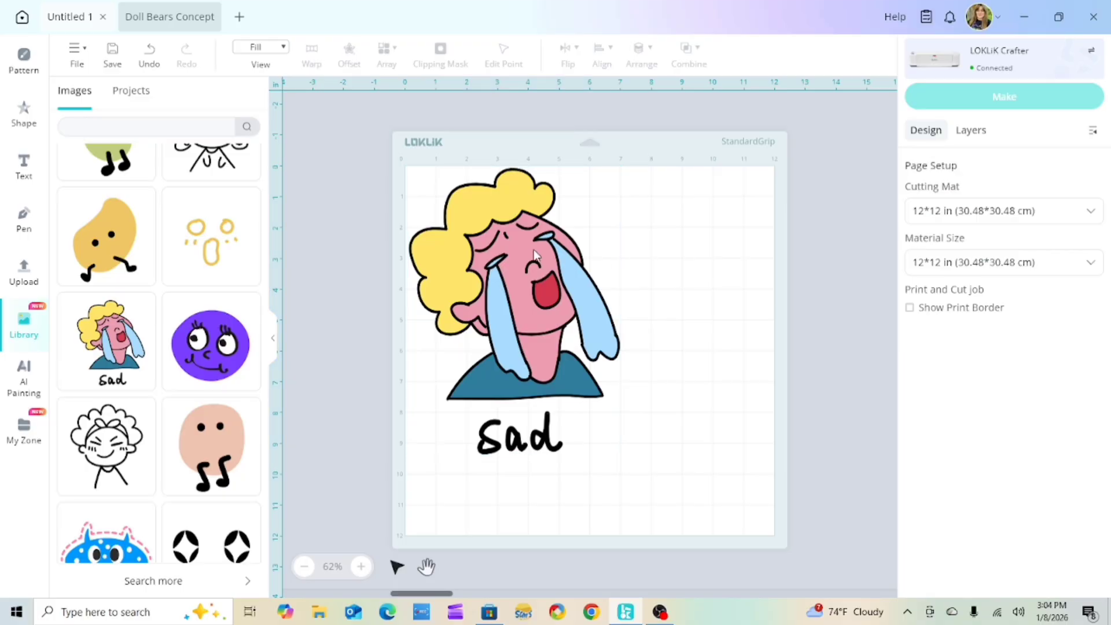
pyautogui.moveTo(499, 258); pyautogui.dragTo(443, 258)
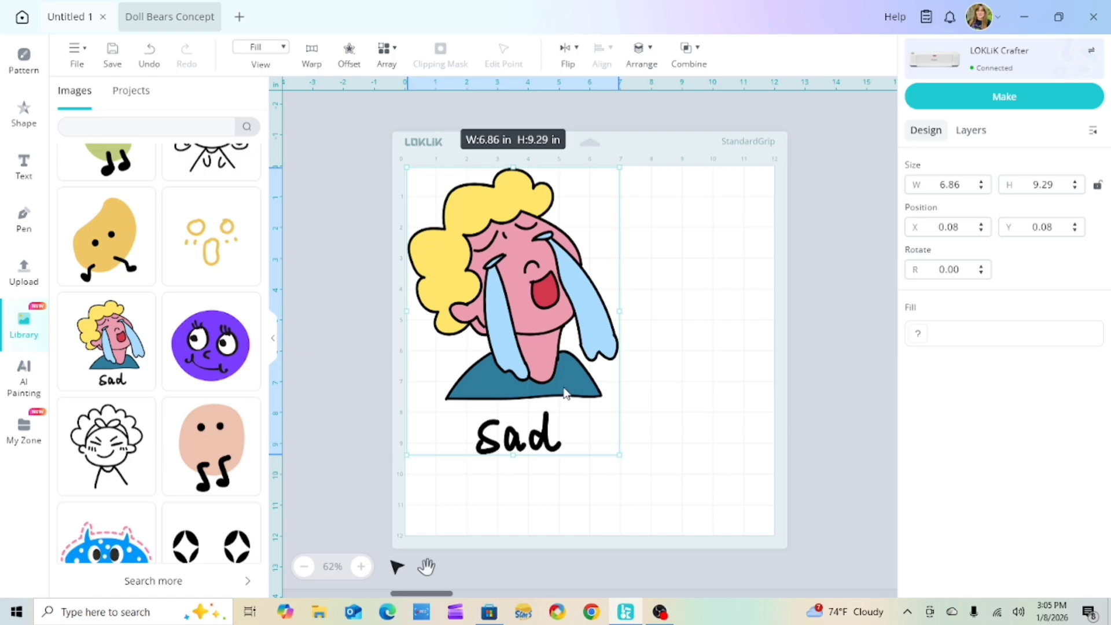
# - Ungroup the sad face image and move its black layer clear of the coloured pieces, to about X 6.59, Y -0.69 in
pyautogui.click(705, 412)
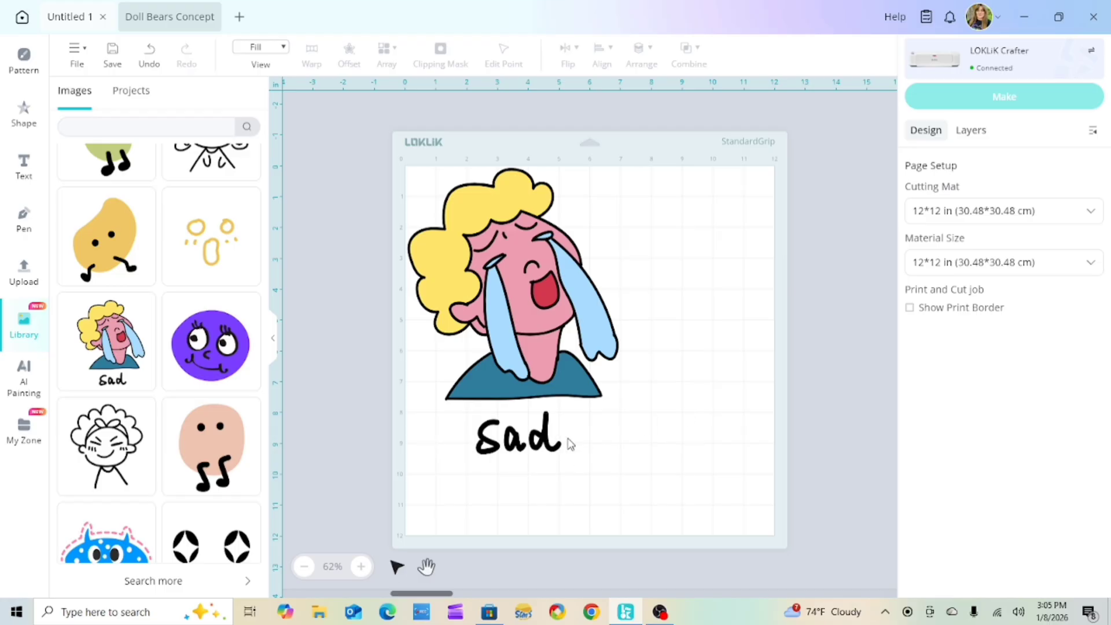
pyautogui.click(547, 357)
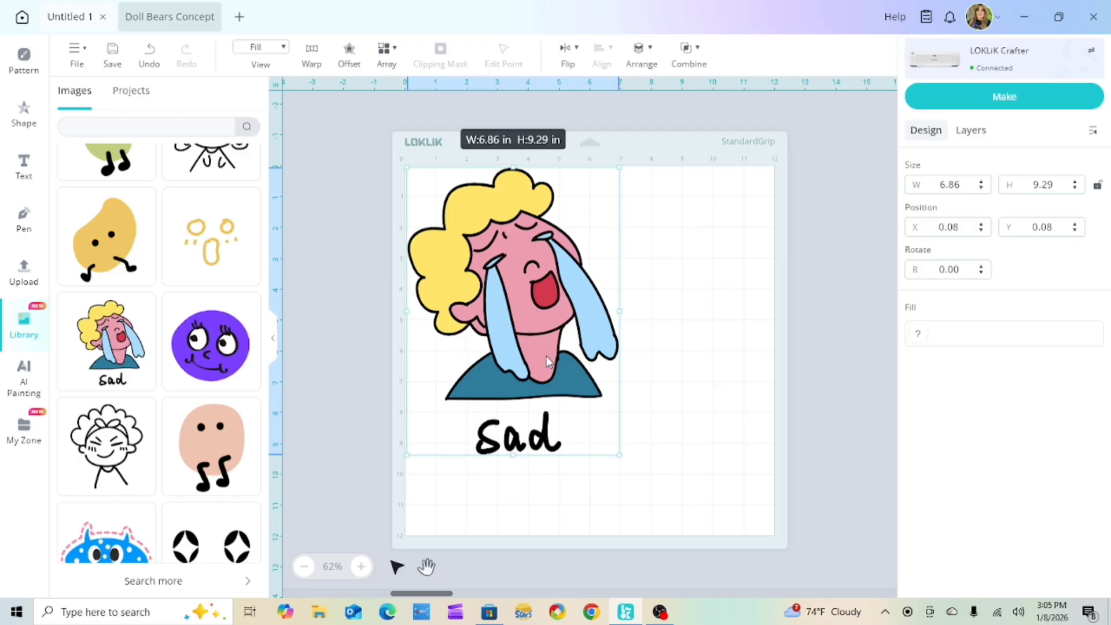
pyautogui.click(695, 51)
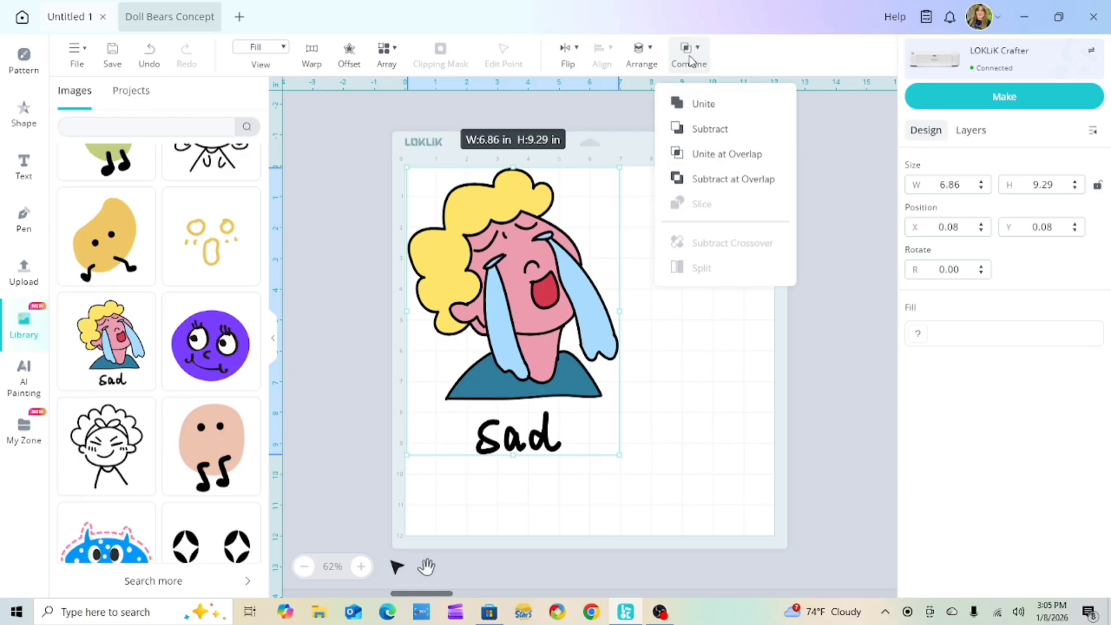
pyautogui.rightClick(527, 340)
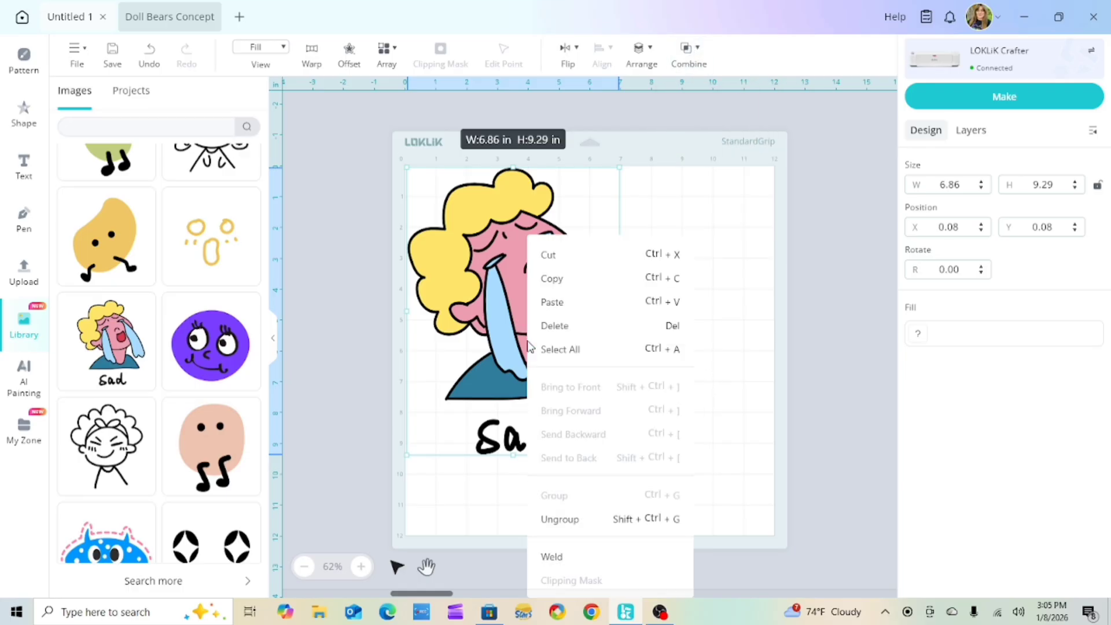
pyautogui.click(577, 522)
pyautogui.moveTo(527, 446); pyautogui.dragTo(733, 421)
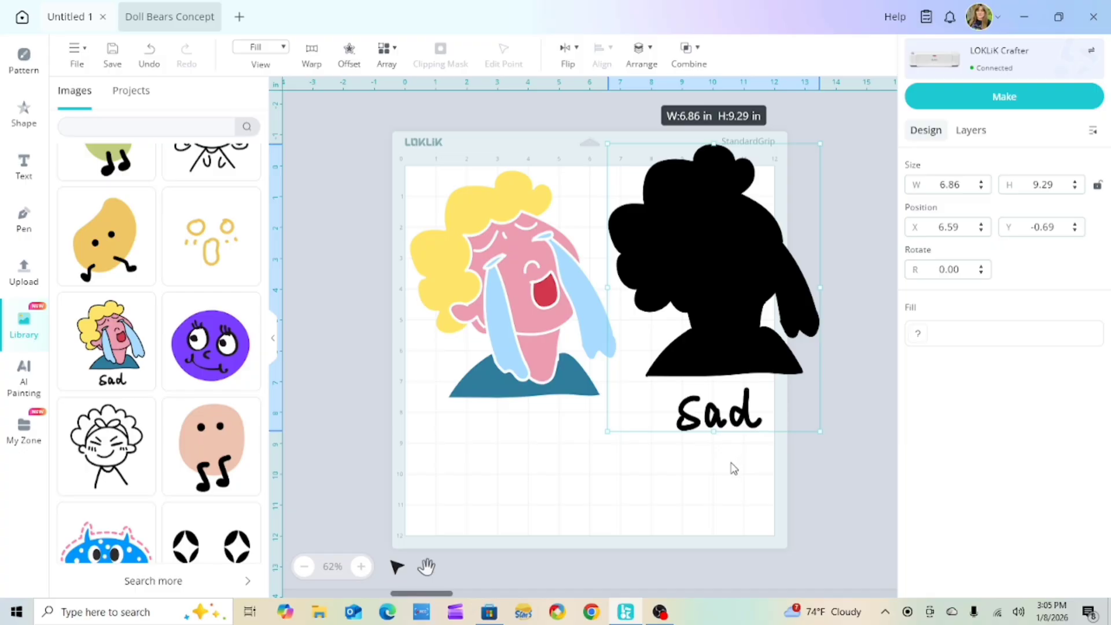
# - Ungroup the black layer and pull the letters s, a and d away below the head silhouette
pyautogui.click(688, 49)
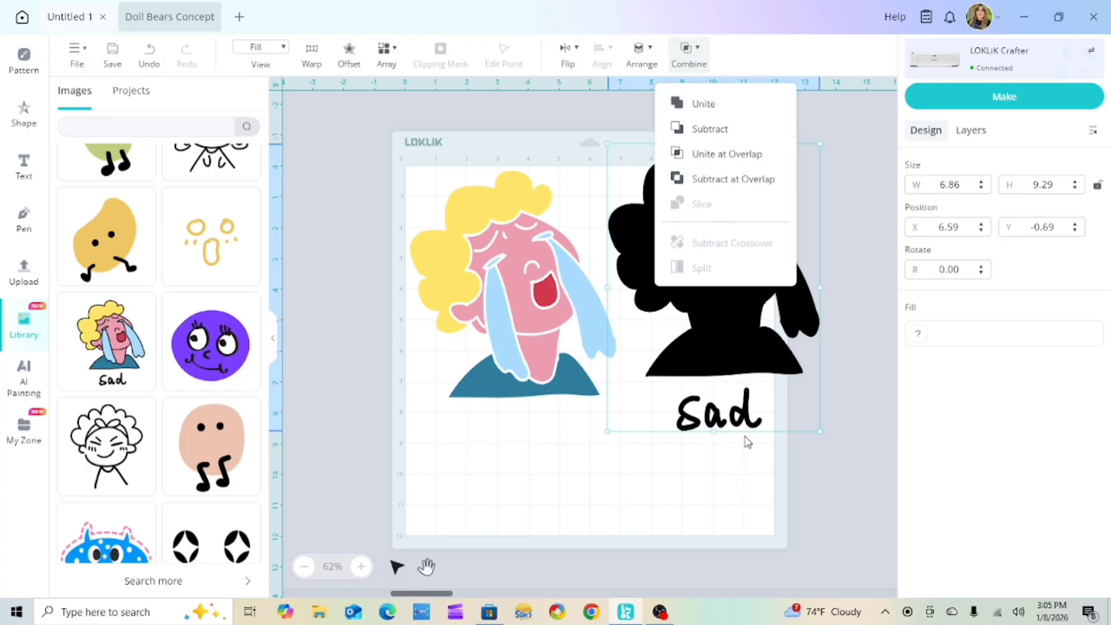
pyautogui.rightClick(727, 342)
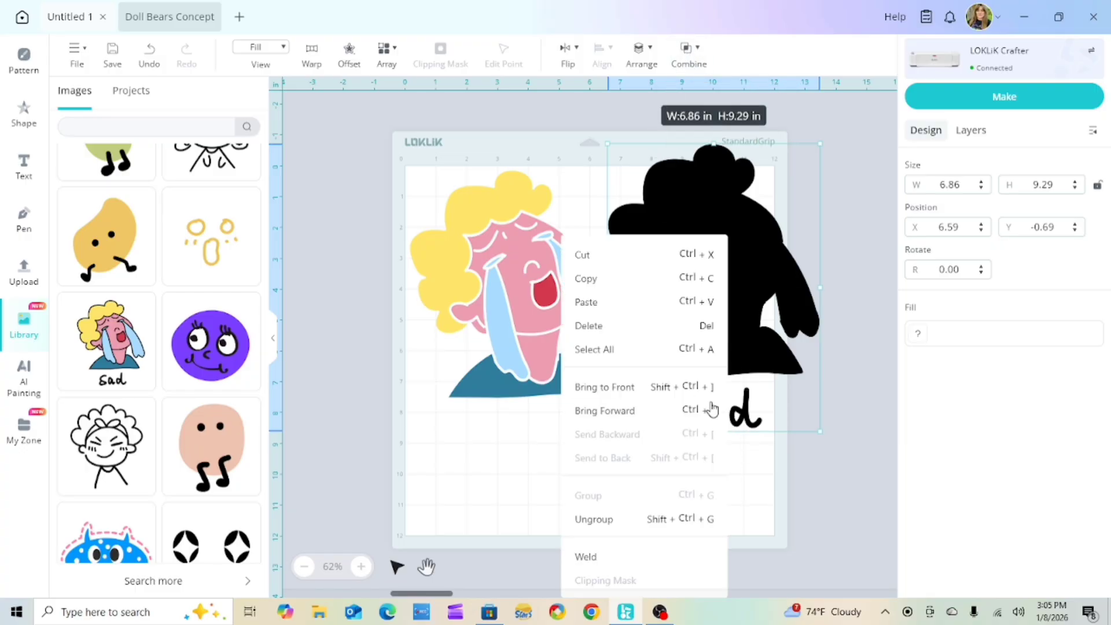
pyautogui.click(605, 523)
pyautogui.moveTo(749, 432); pyautogui.dragTo(784, 466)
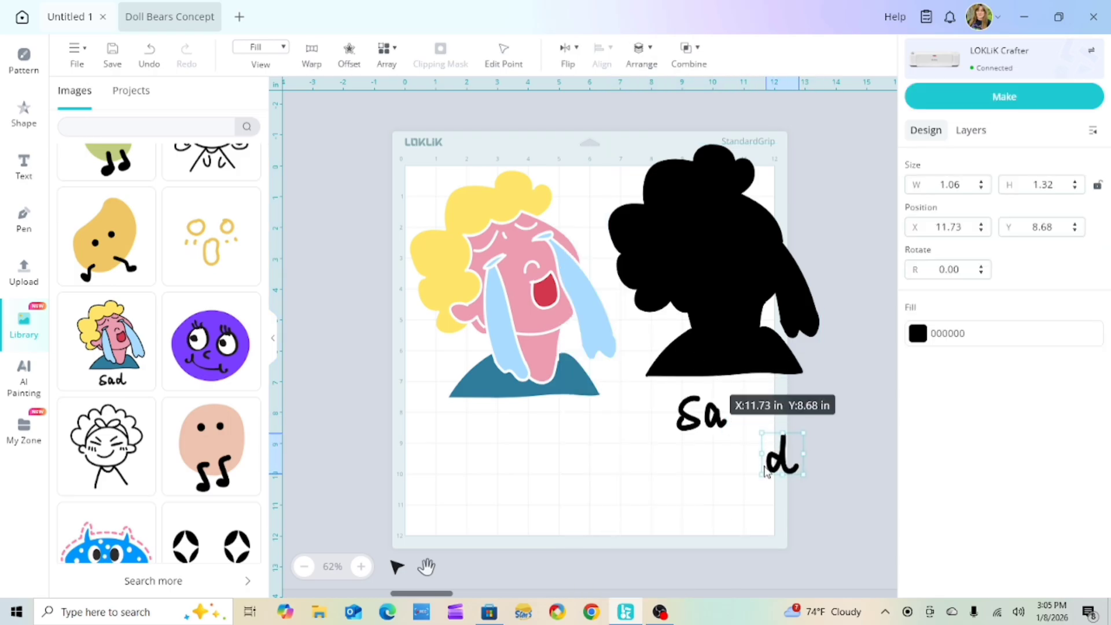
pyautogui.moveTo(718, 420); pyautogui.dragTo(735, 487)
pyautogui.moveTo(682, 418); pyautogui.dragTo(812, 515)
# - Delete the three loose letters and move the black head silhouette back behind the coloured pieces
pyautogui.rightClick(774, 460)
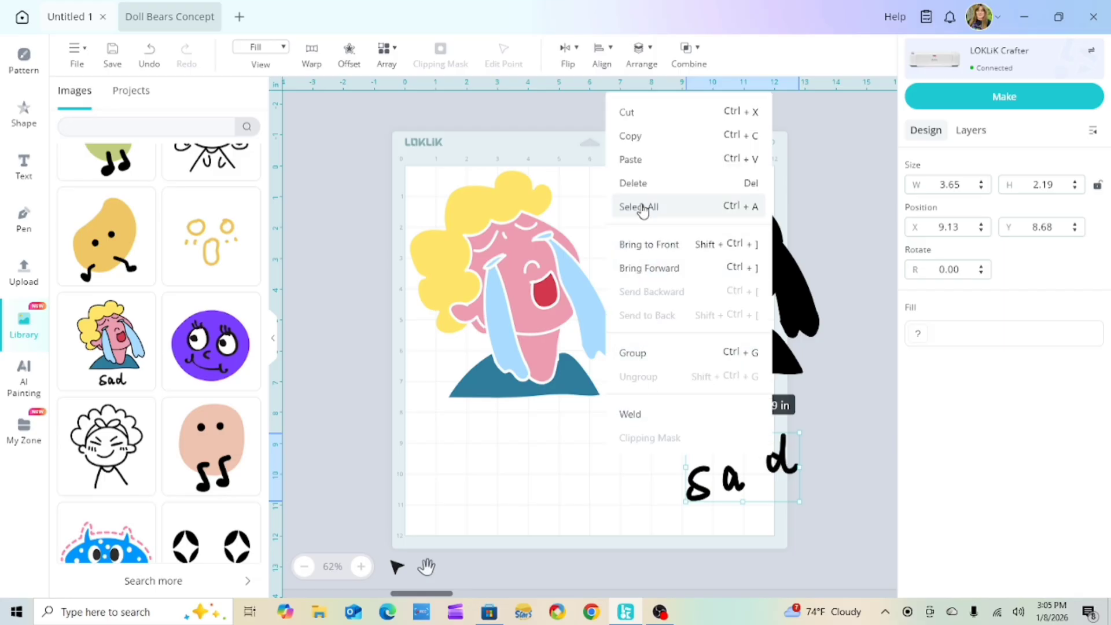
pyautogui.click(634, 183)
pyautogui.moveTo(717, 273); pyautogui.dragTo(520, 298)
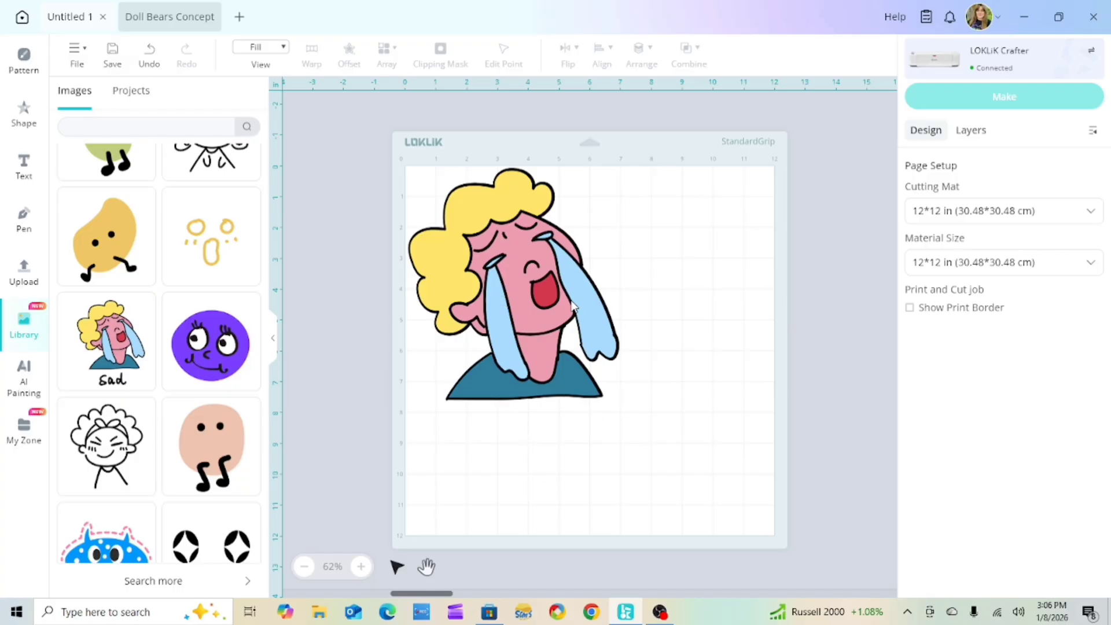
# - Spread the yellow hair, pink face, light-blue tears, red mouth and teal shirt layers apart around the black silhouette
pyautogui.moveTo(489, 219); pyautogui.dragTo(708, 203)
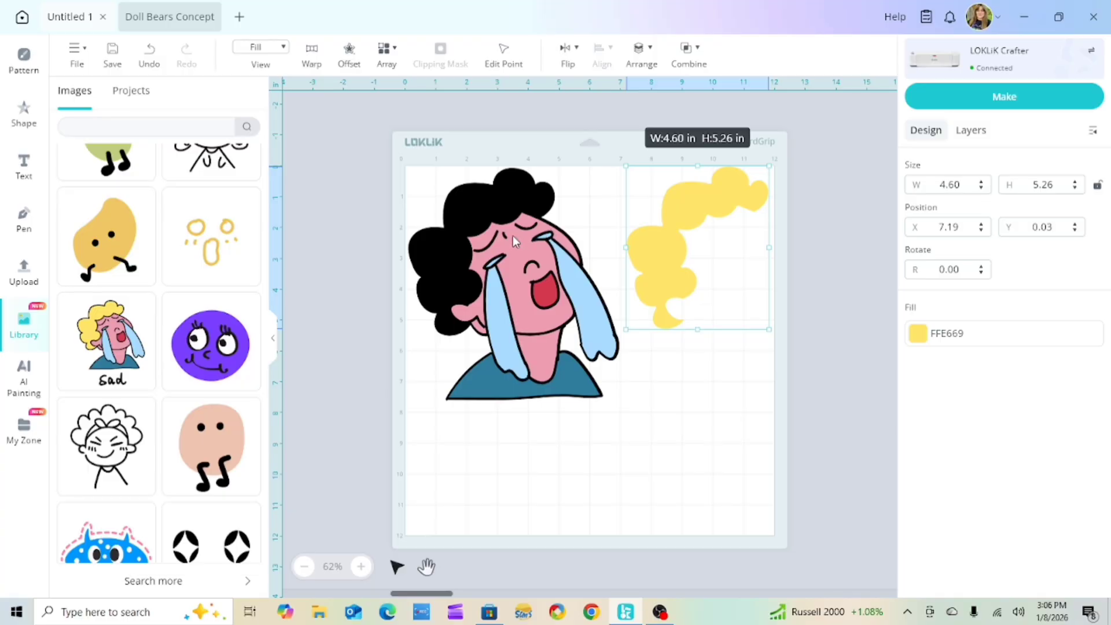
pyautogui.moveTo(513, 235); pyautogui.dragTo(703, 377)
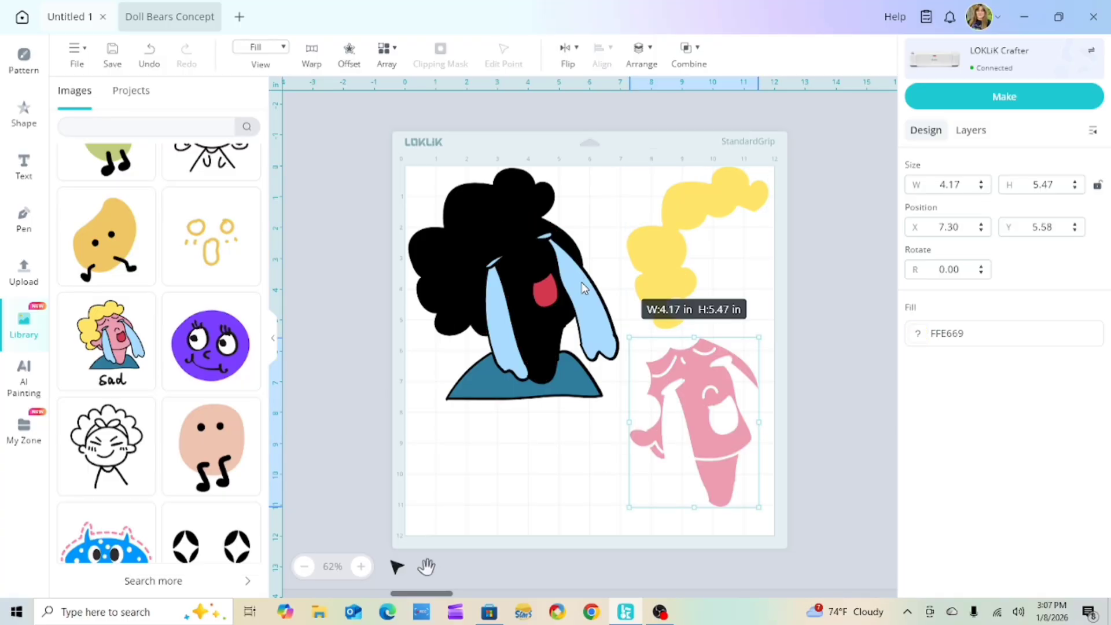
pyautogui.moveTo(583, 287); pyautogui.dragTo(533, 454)
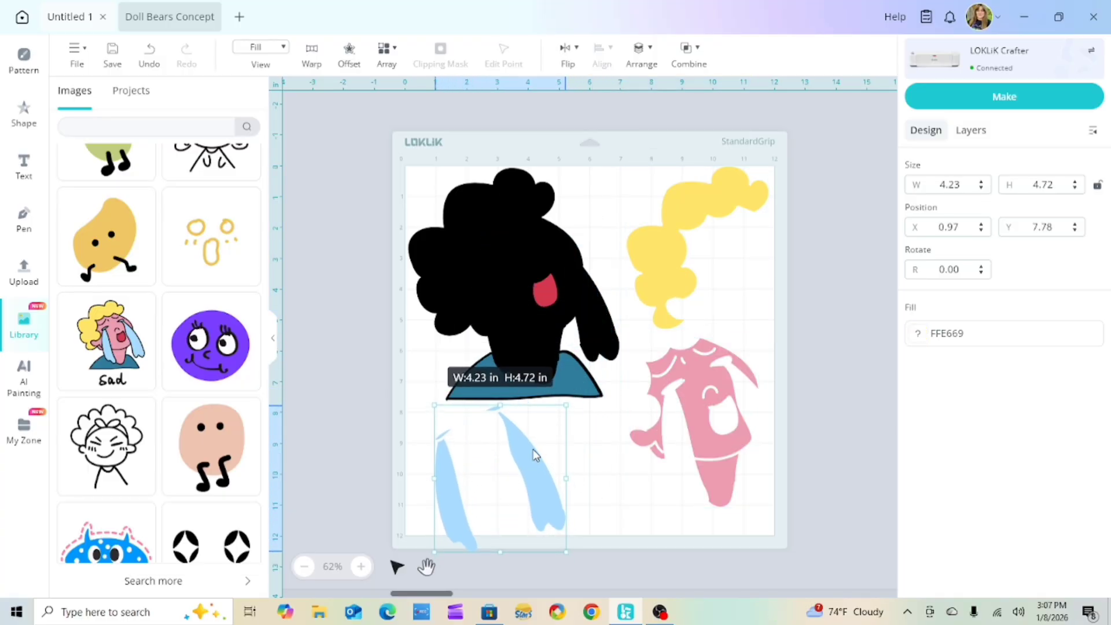
pyautogui.moveTo(553, 296); pyautogui.dragTo(630, 199)
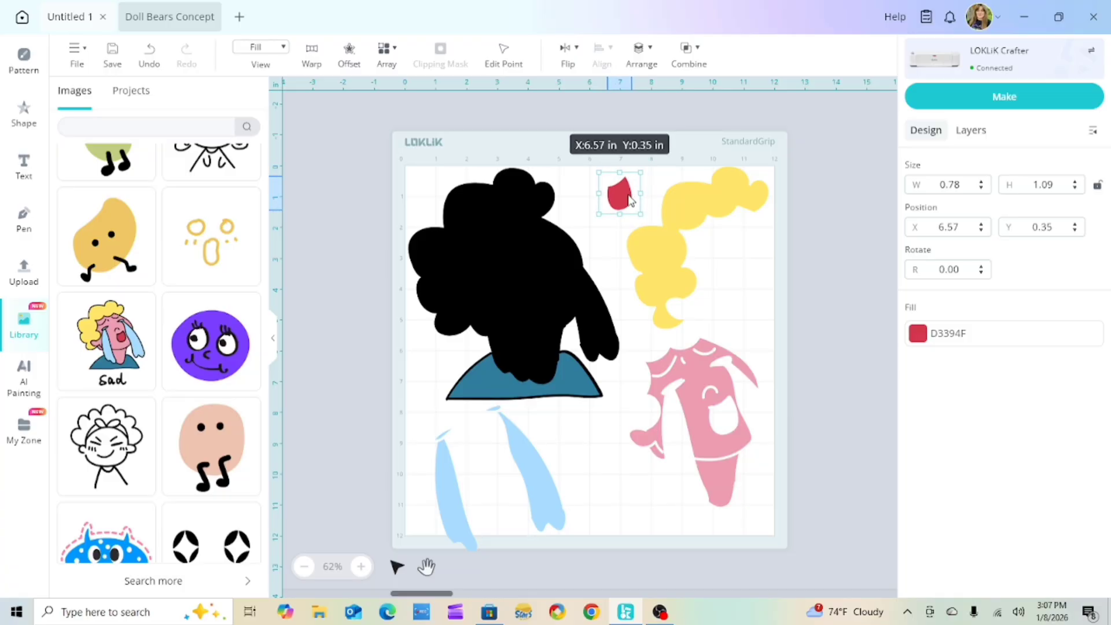
pyautogui.moveTo(570, 378); pyautogui.dragTo(654, 481)
pyautogui.moveTo(451, 485); pyautogui.dragTo(425, 480)
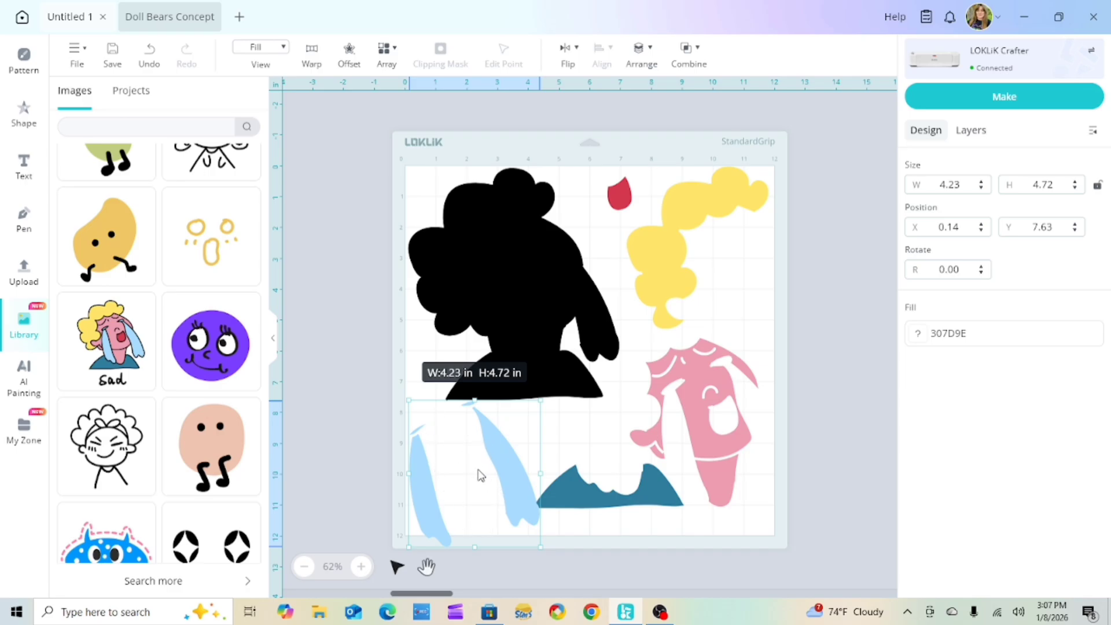
# - Ungroup the light-blue tears layer into separate pieces
pyautogui.rightClick(496, 461)
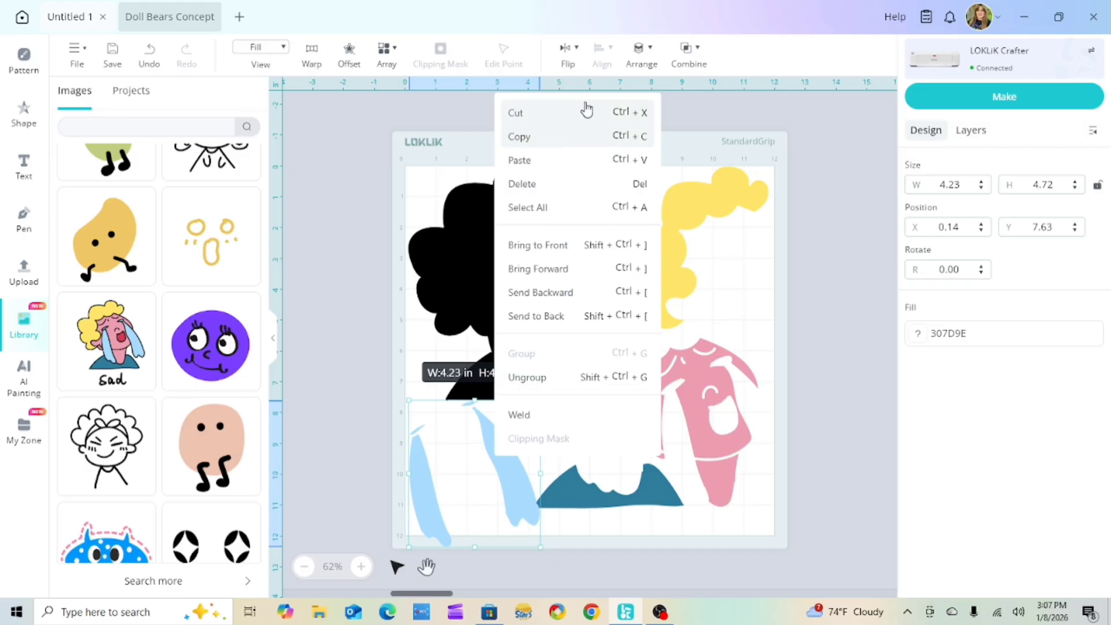
pyautogui.click(520, 375)
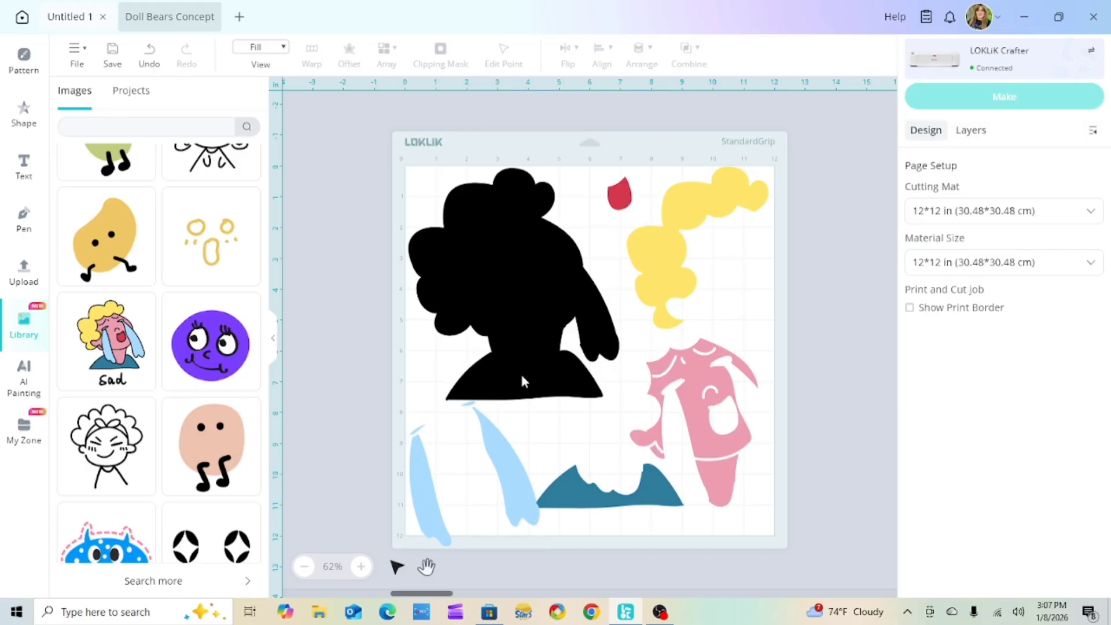
pyautogui.click(501, 448)
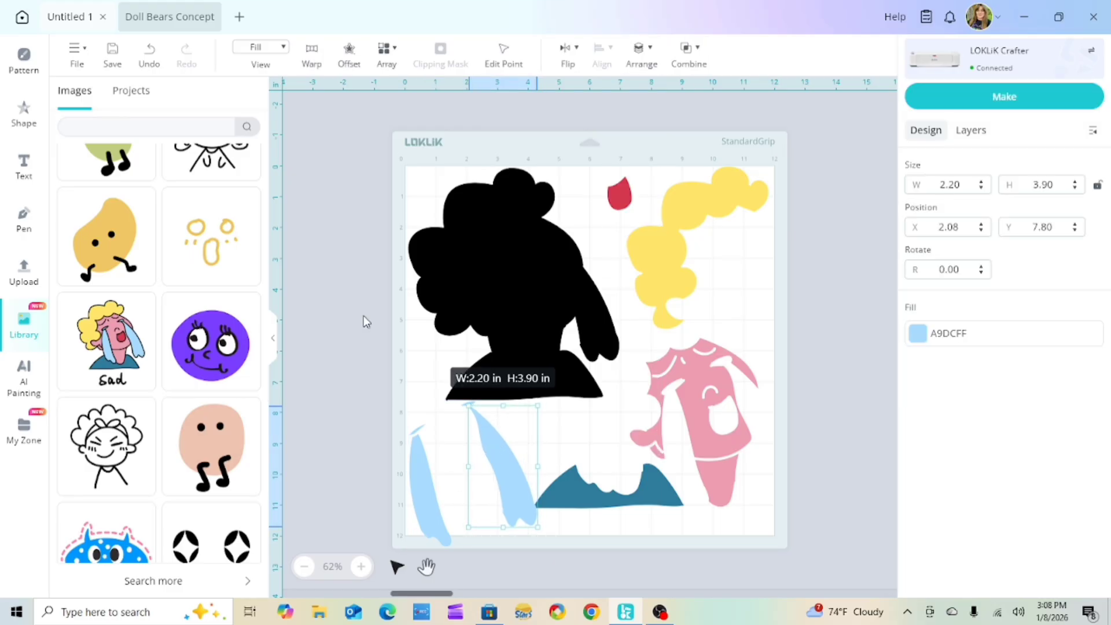
pyautogui.click(156, 58)
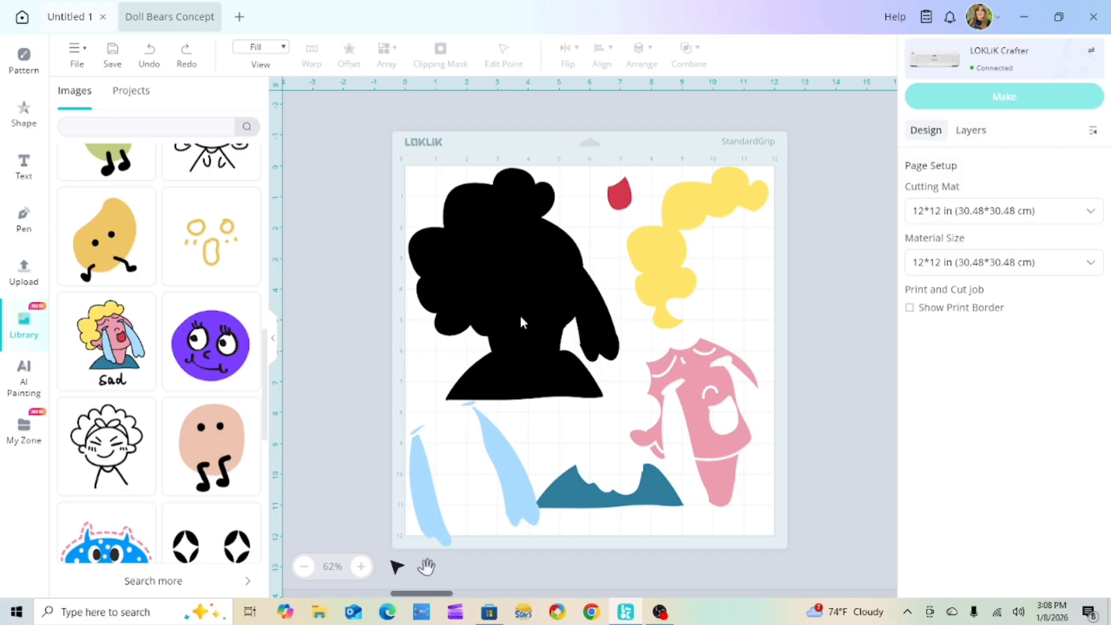
# - Move the black silhouette past the mat's upper-left corner and bring the right tear with its small eye piece beside the left tear
pyautogui.moveTo(519, 316); pyautogui.dragTo(473, 223)
pyautogui.moveTo(460, 365); pyautogui.dragTo(450, 447)
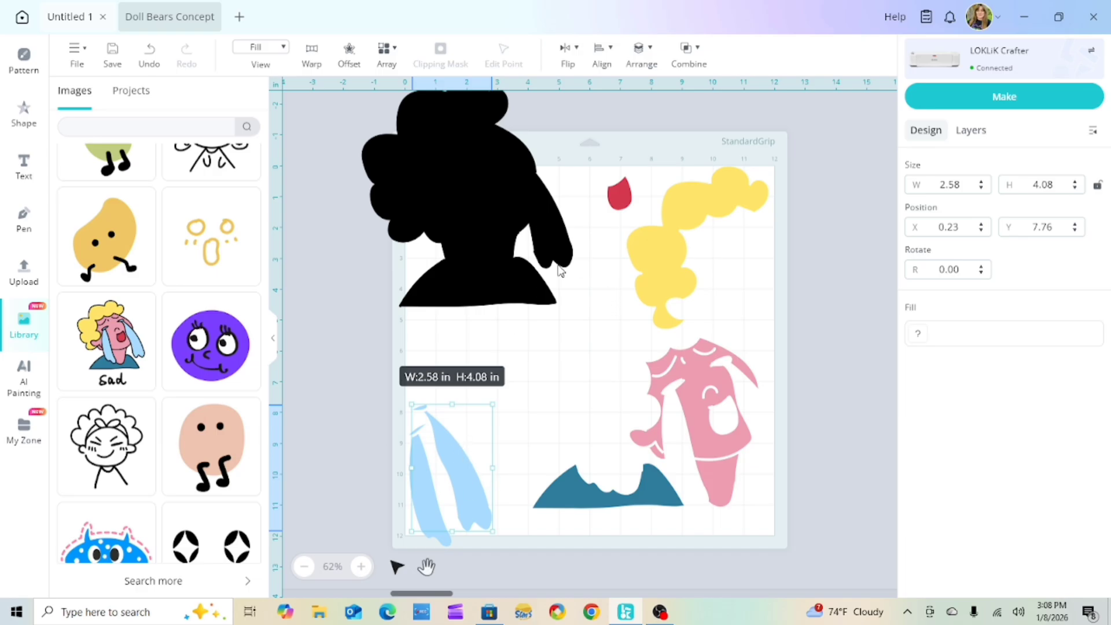
pyautogui.click(502, 452)
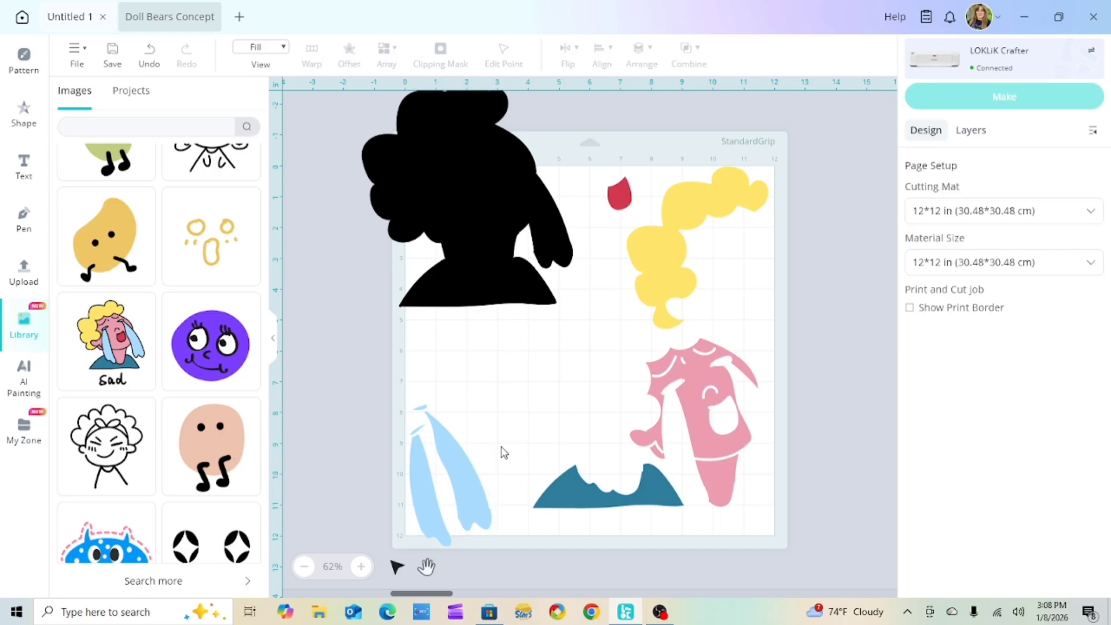
# - Group the right tear with its small eye piece and place it over its matching spot on the black silhouette
pyautogui.moveTo(409, 380); pyautogui.dragTo(437, 414)
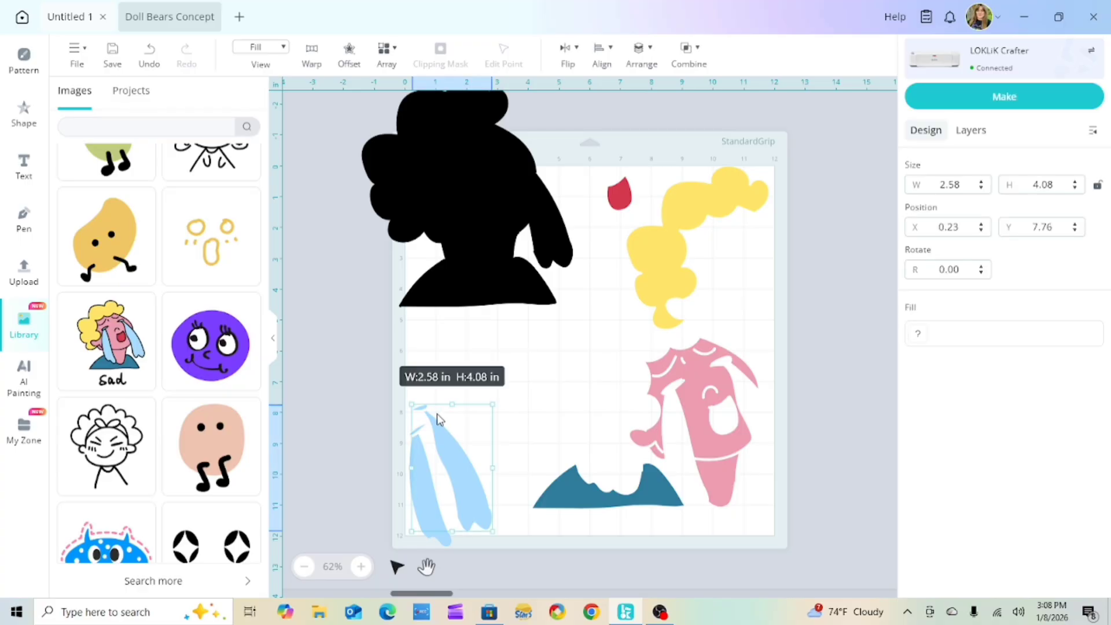
pyautogui.rightClick(436, 413)
pyautogui.click(470, 359)
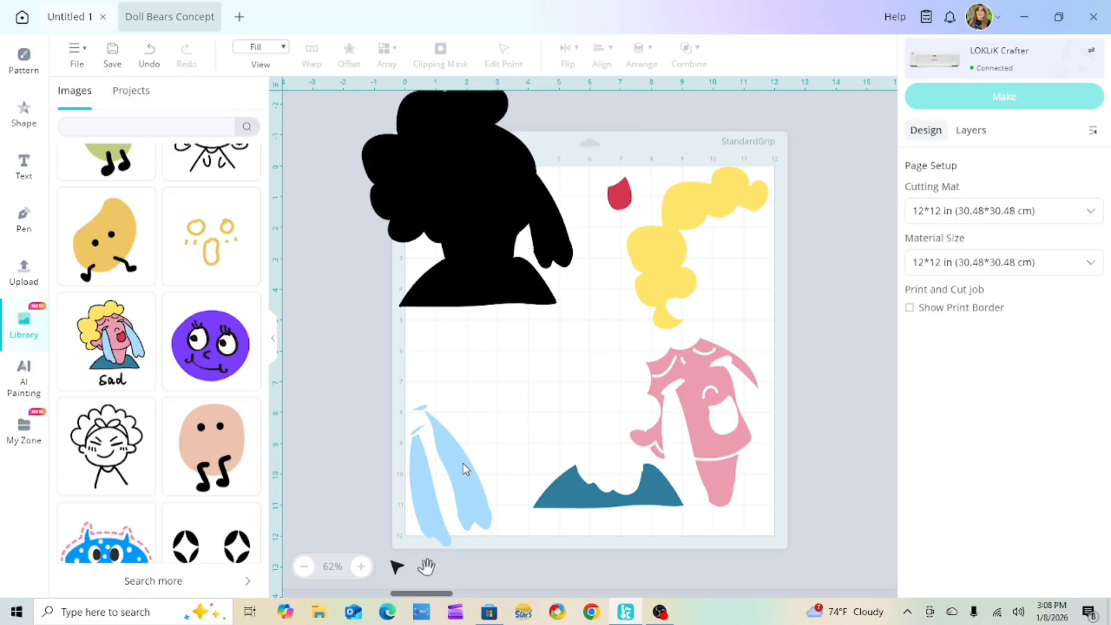
pyautogui.moveTo(463, 463)
pyautogui.mouseDown()
pyautogui.moveTo(544, 283)
pyautogui.moveTo(557, 226)
pyautogui.moveTo(541, 199)
pyautogui.mouseUp()
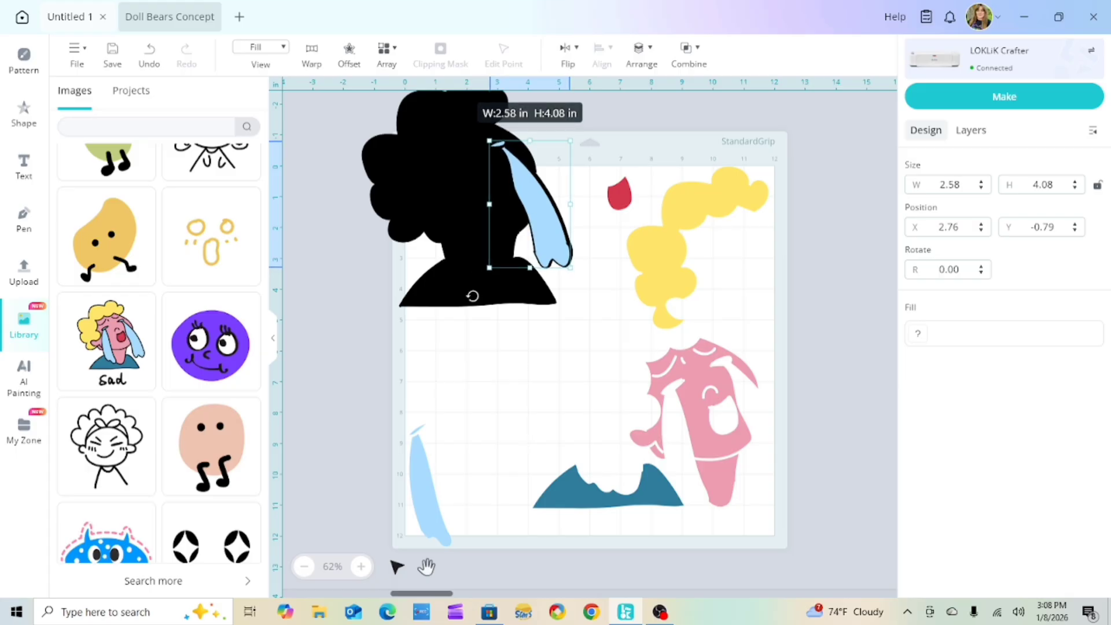
# - Group the left tear with its small eye piece and place it on the silhouette, at about X 1.54, Y -0.35 in
pyautogui.click(417, 409)
pyautogui.click(426, 483)
pyautogui.rightClick(428, 476)
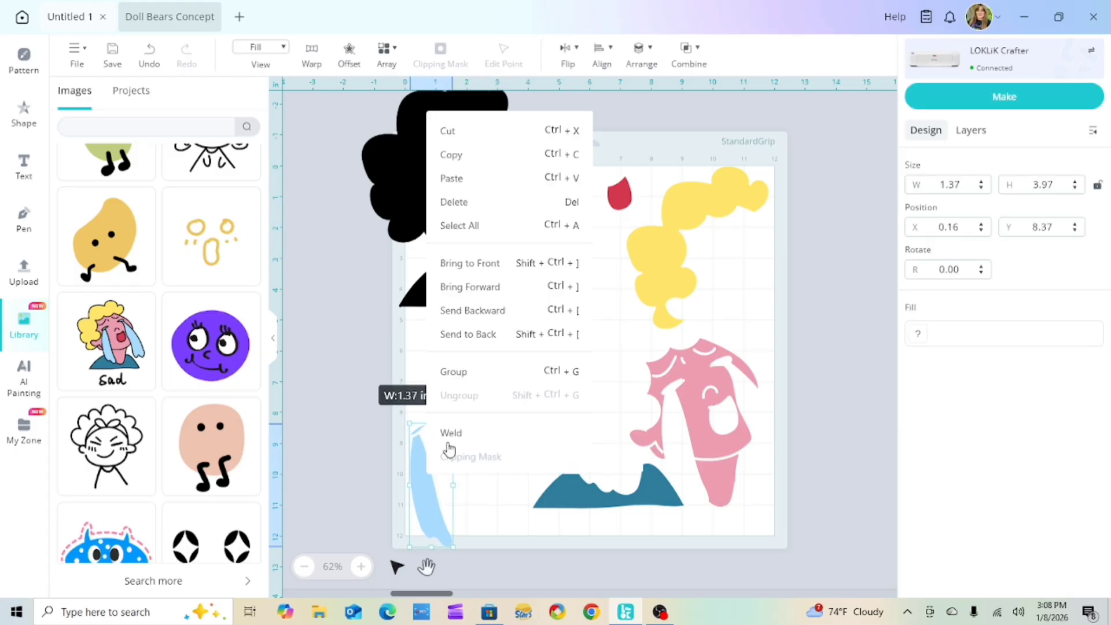
pyautogui.click(453, 373)
pyautogui.moveTo(417, 499)
pyautogui.mouseDown()
pyautogui.moveTo(449, 453)
pyautogui.moveTo(495, 264)
pyautogui.moveTo(469, 236)
pyautogui.mouseUp()
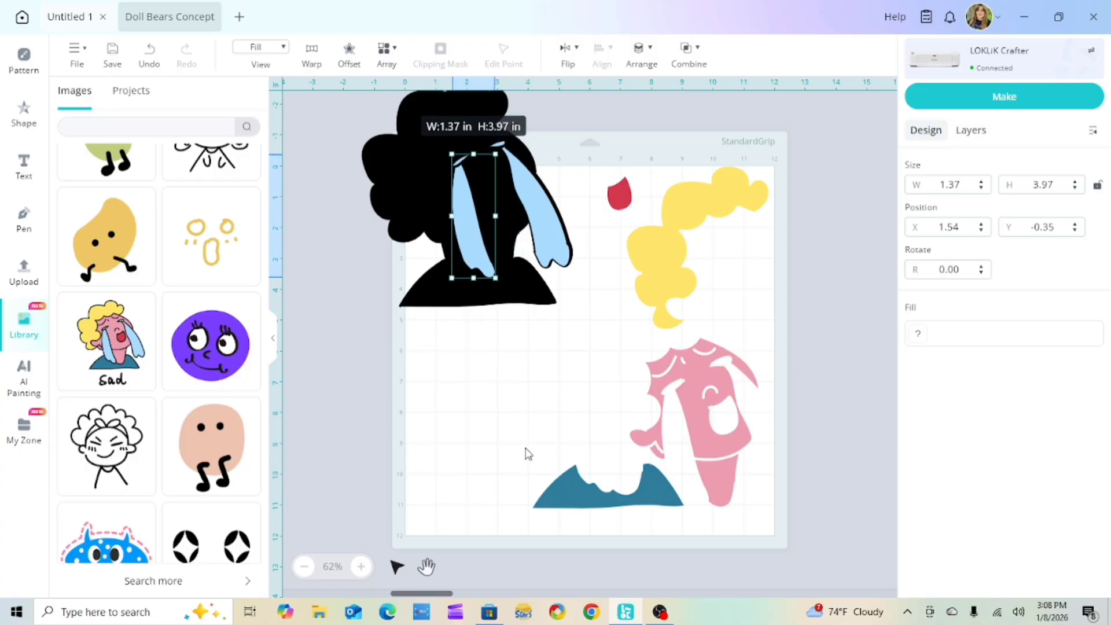
pyautogui.click(550, 245)
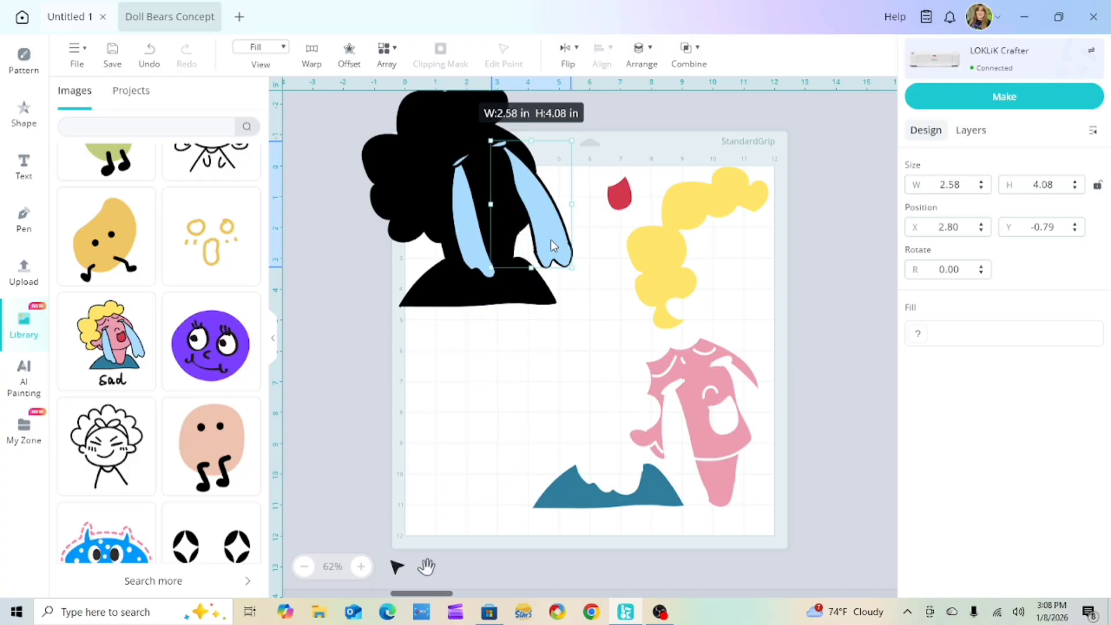
pyautogui.click(553, 383)
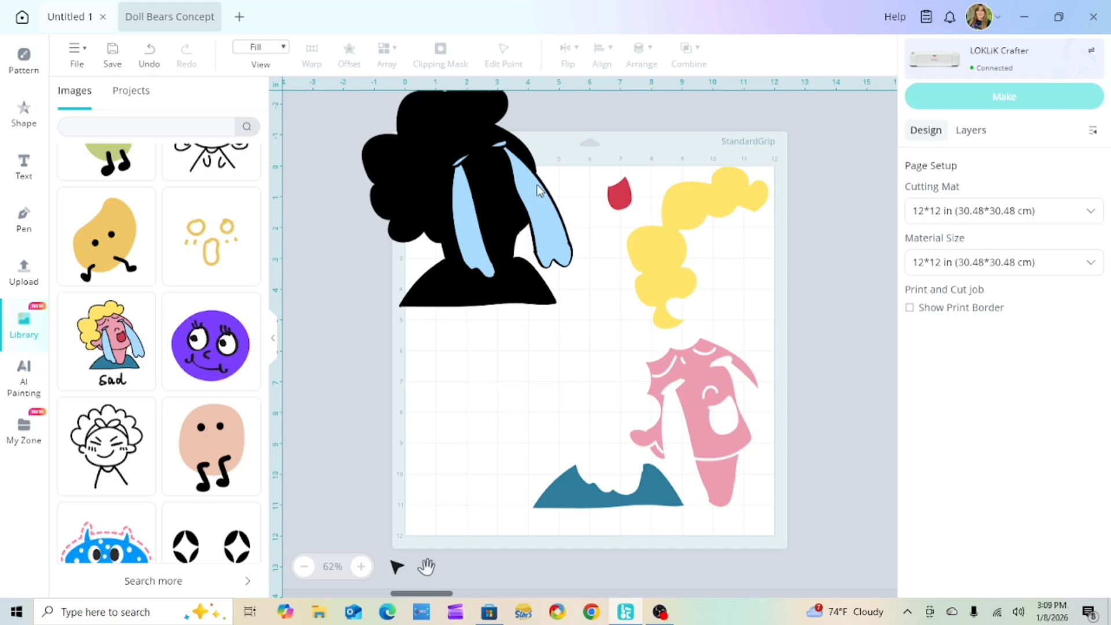
# - Move both tears off the silhouette to the mat's lower-left area, at about X 0.21, Y 7.92 and X 0.28, Y 7.31 in
pyautogui.moveTo(469, 234); pyautogui.dragTo(429, 481)
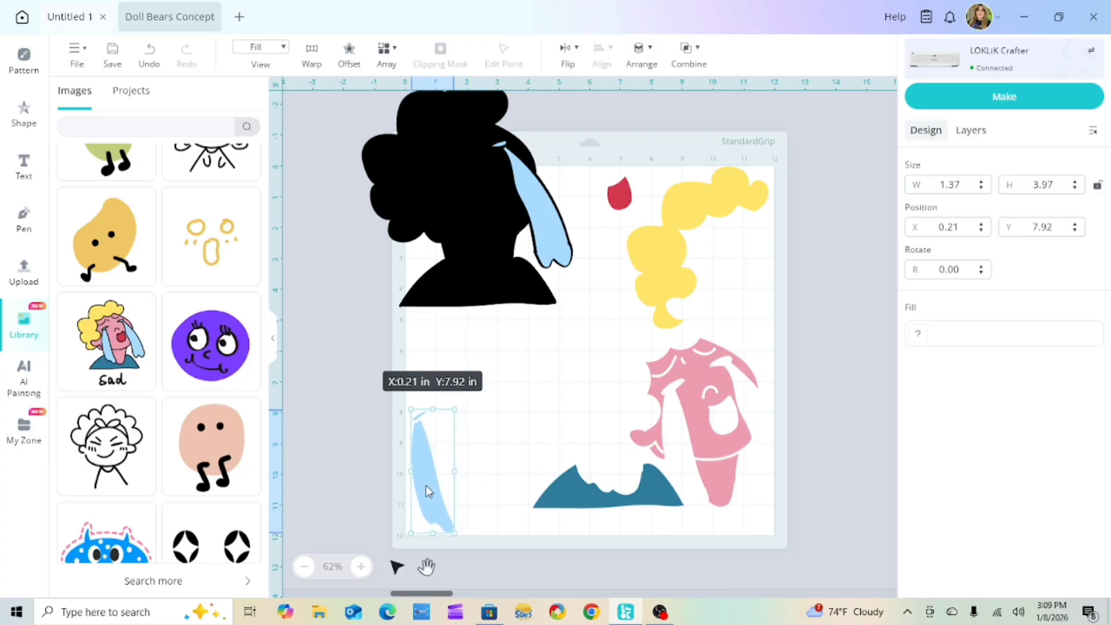
pyautogui.click(529, 219)
pyautogui.moveTo(530, 223); pyautogui.dragTo(459, 447)
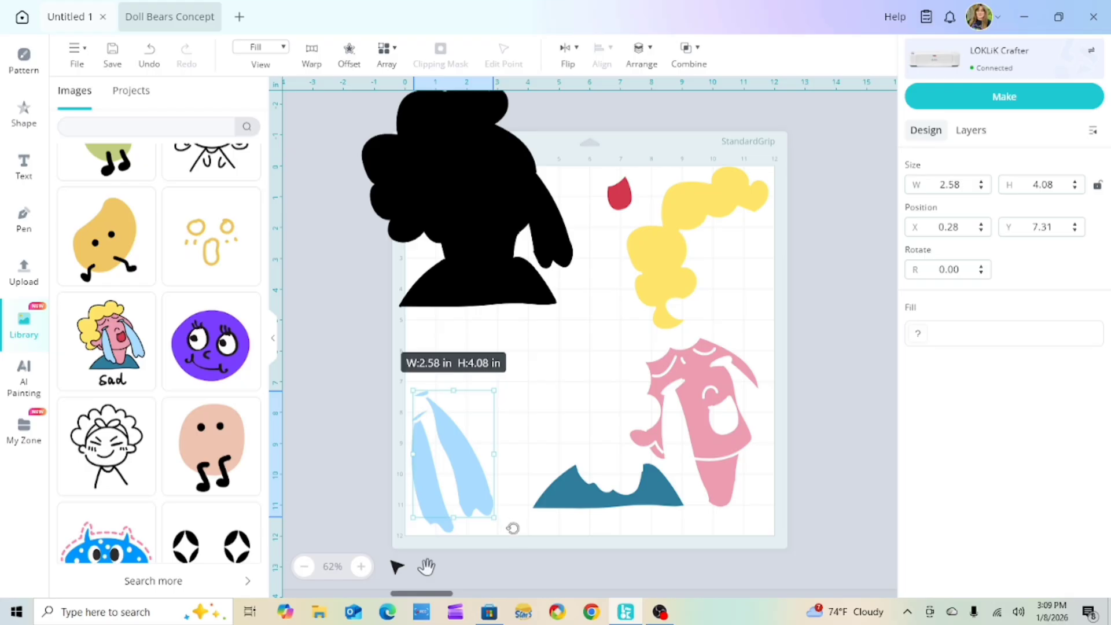
# - Try resizing the right tear to about 2.49 × 4.22 in, undo the resize and reselect the tear
pyautogui.moveTo(498, 519); pyautogui.dragTo(490, 521)
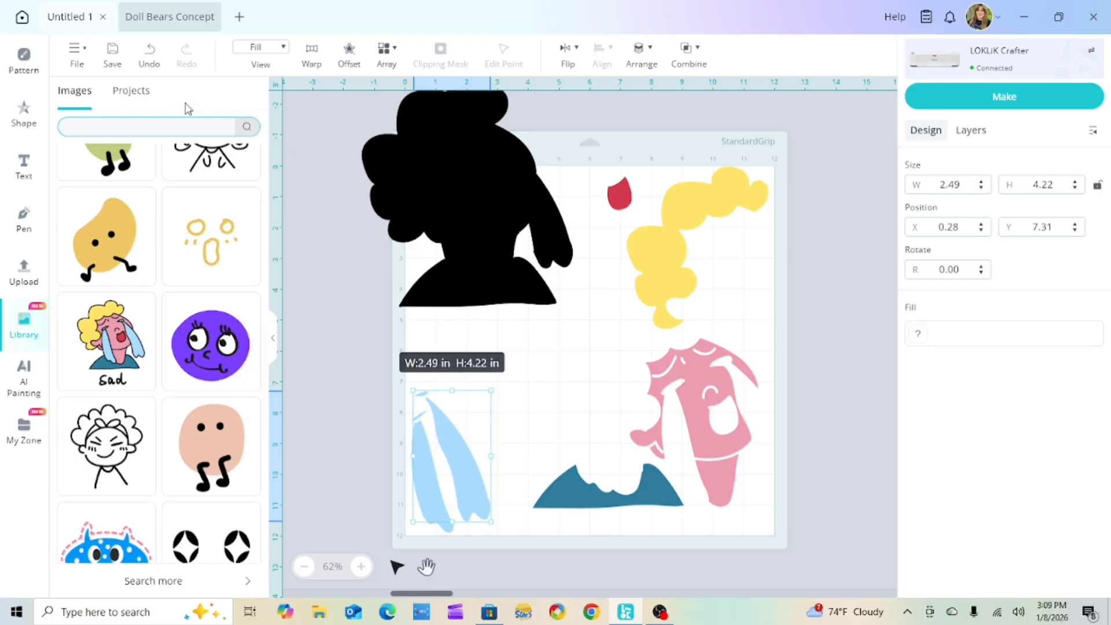
pyautogui.click(148, 53)
pyautogui.click(454, 467)
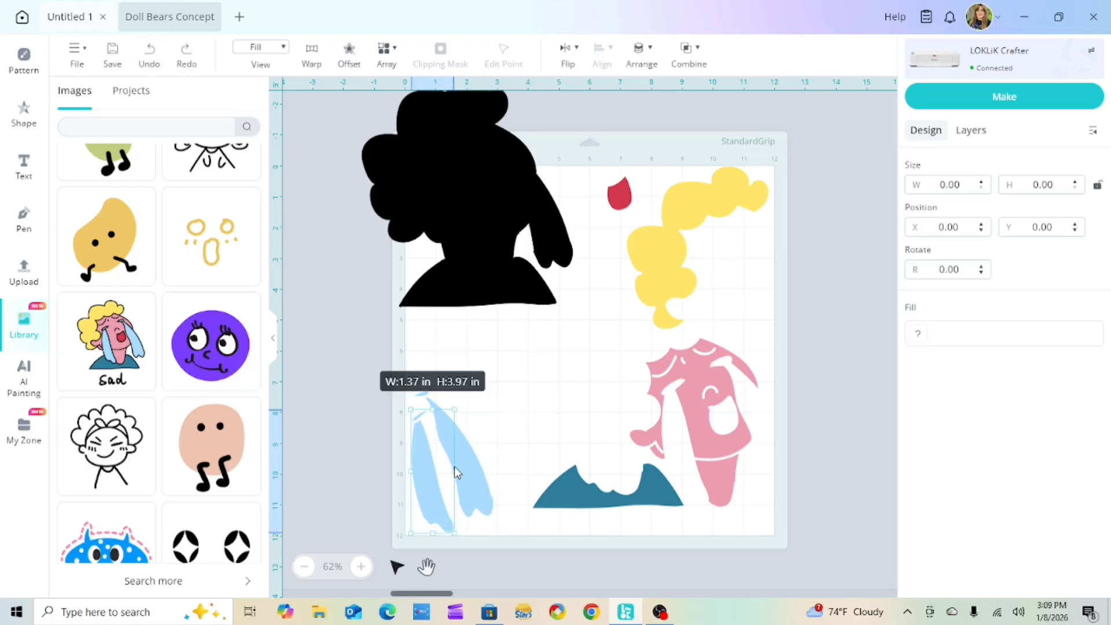
pyautogui.click(486, 460)
pyautogui.click(485, 461)
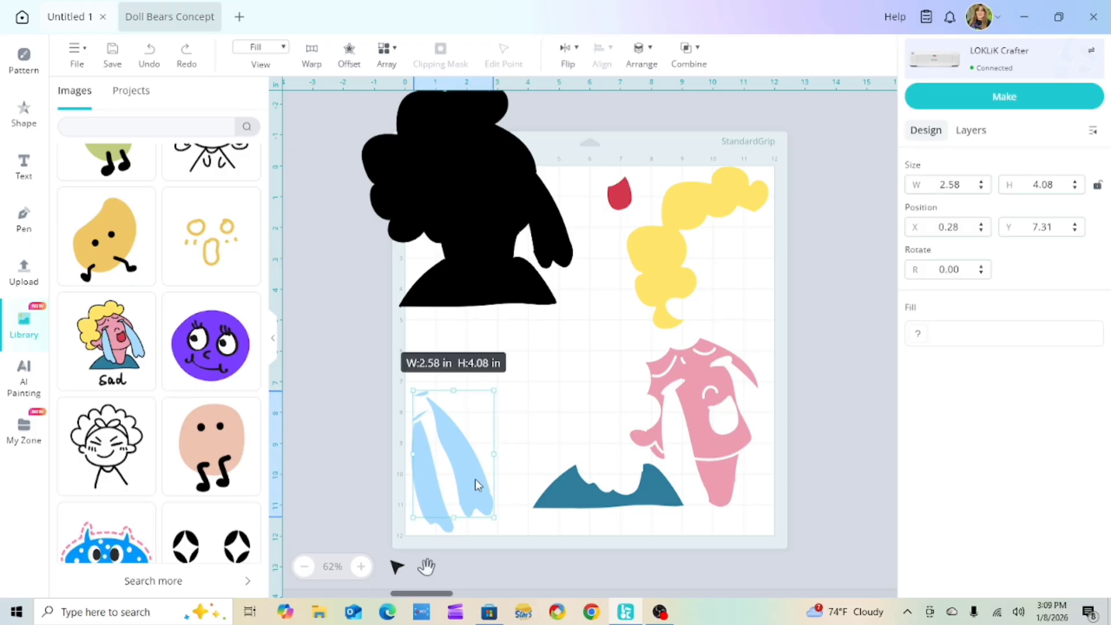
# - Try rotating the right tear to about 6.34° and nesting it against the left tear at about X 0.43, Y 7.29 in
pyautogui.moveTo(514, 529); pyautogui.dragTo(507, 531)
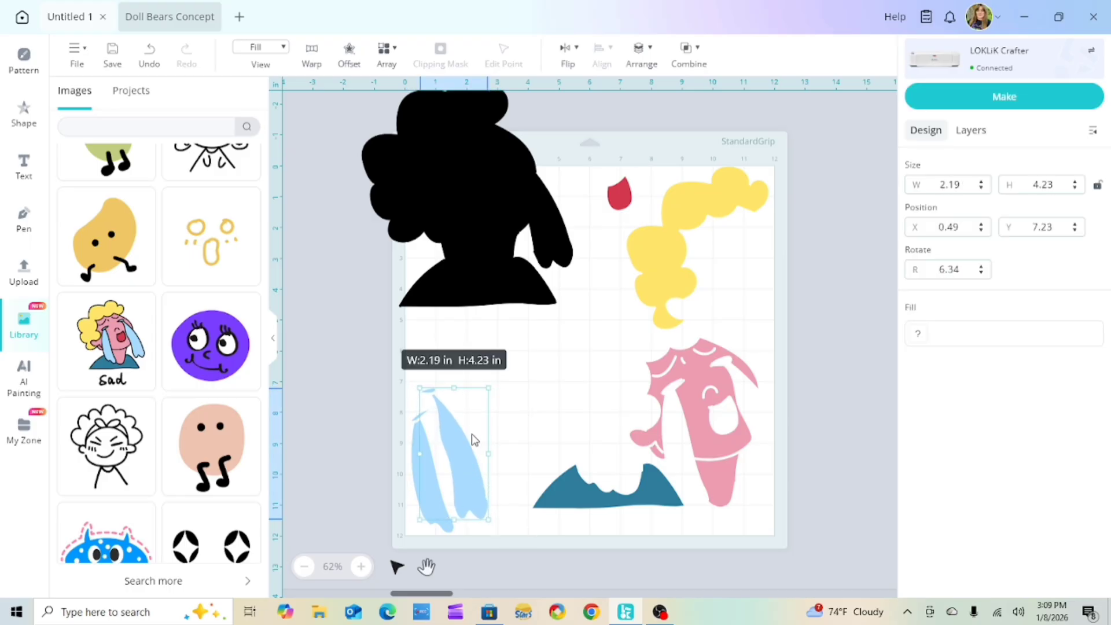
pyautogui.moveTo(460, 453); pyautogui.dragTo(459, 455)
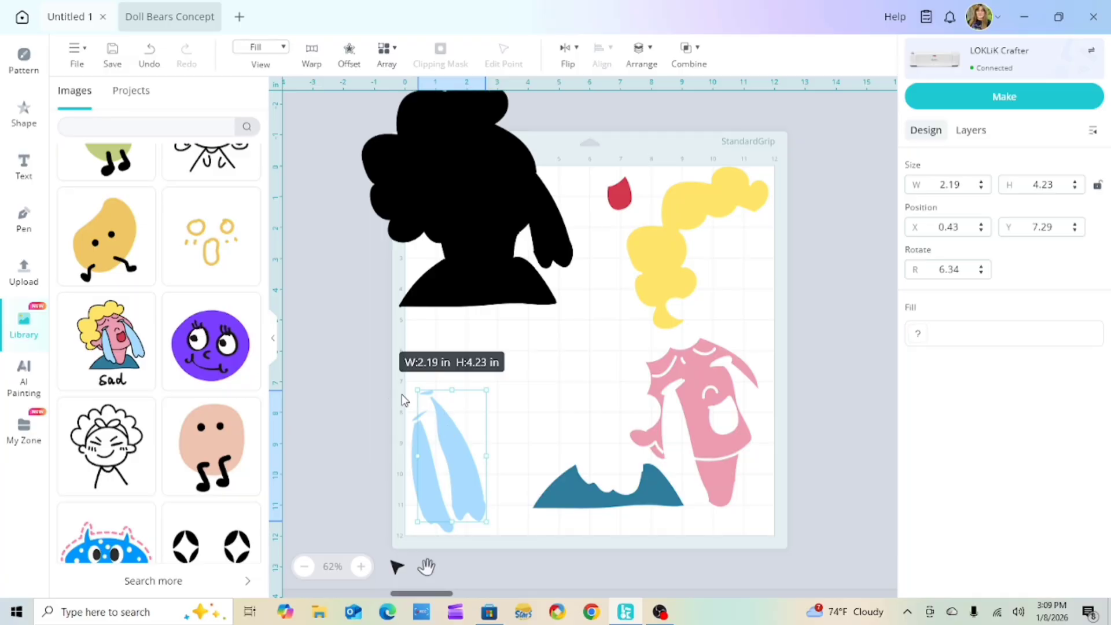
pyautogui.click(317, 423)
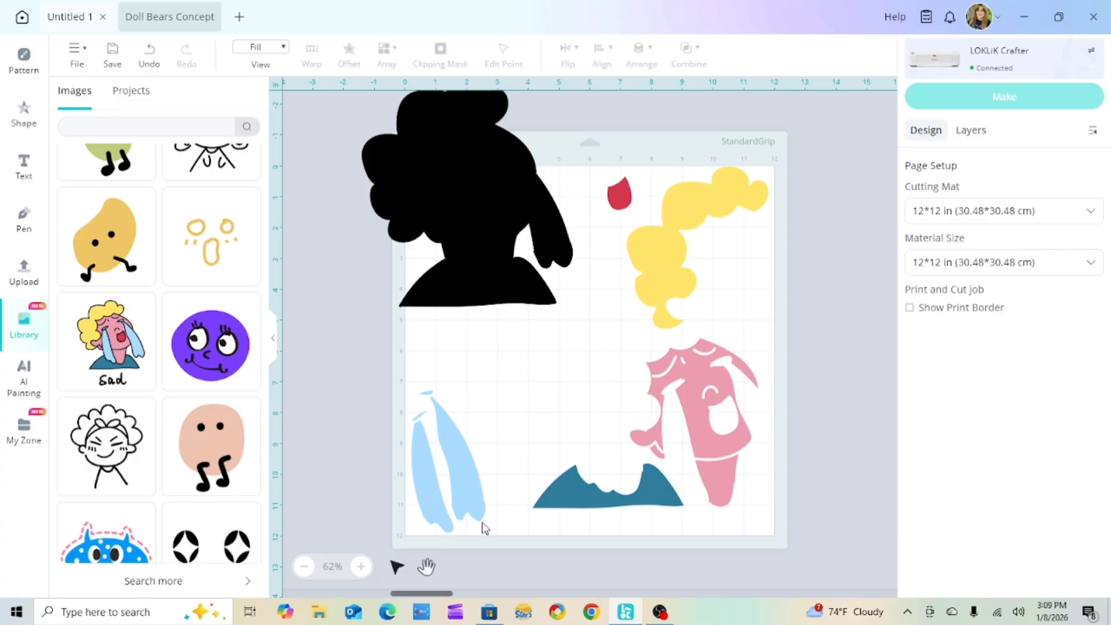
# - Try moving the teal shoulders beside the tears and placing the pink face above them, rotated to about 268.59°
pyautogui.moveTo(589, 507); pyautogui.dragTo(563, 517)
pyautogui.moveTo(686, 401); pyautogui.dragTo(568, 379)
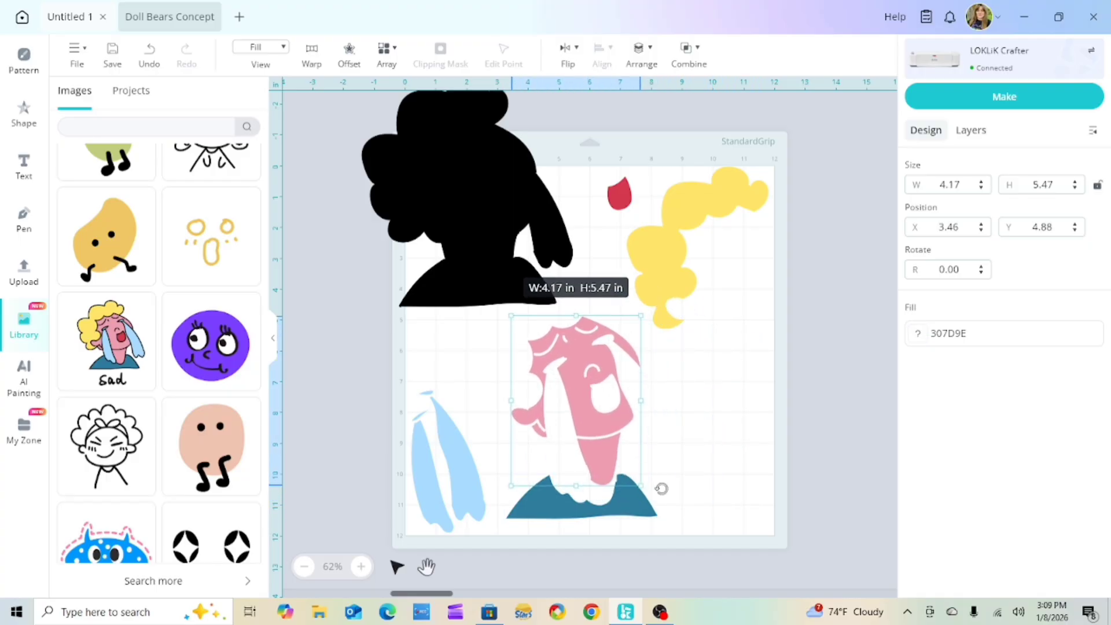
pyautogui.moveTo(662, 489); pyautogui.dragTo(661, 330)
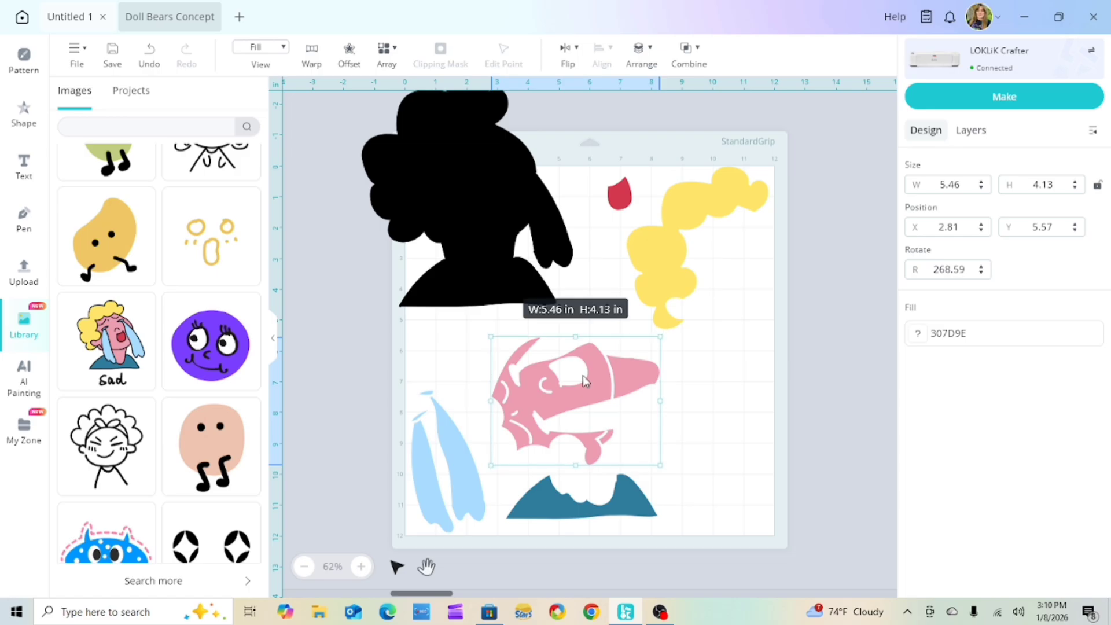
pyautogui.moveTo(593, 418); pyautogui.dragTo(592, 423)
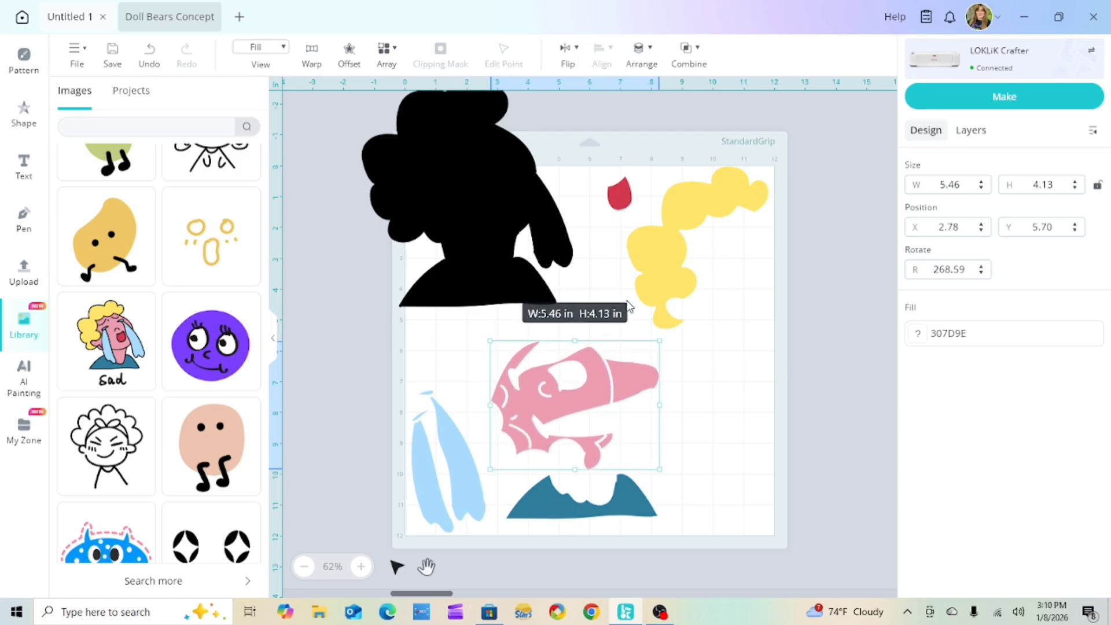
# - Try moving the red mouth above the tears and the black silhouette onto the mat at about X 0.28, Y -0.01 in
pyautogui.moveTo(622, 200); pyautogui.dragTo(442, 357)
pyautogui.moveTo(506, 225); pyautogui.dragTo(532, 297)
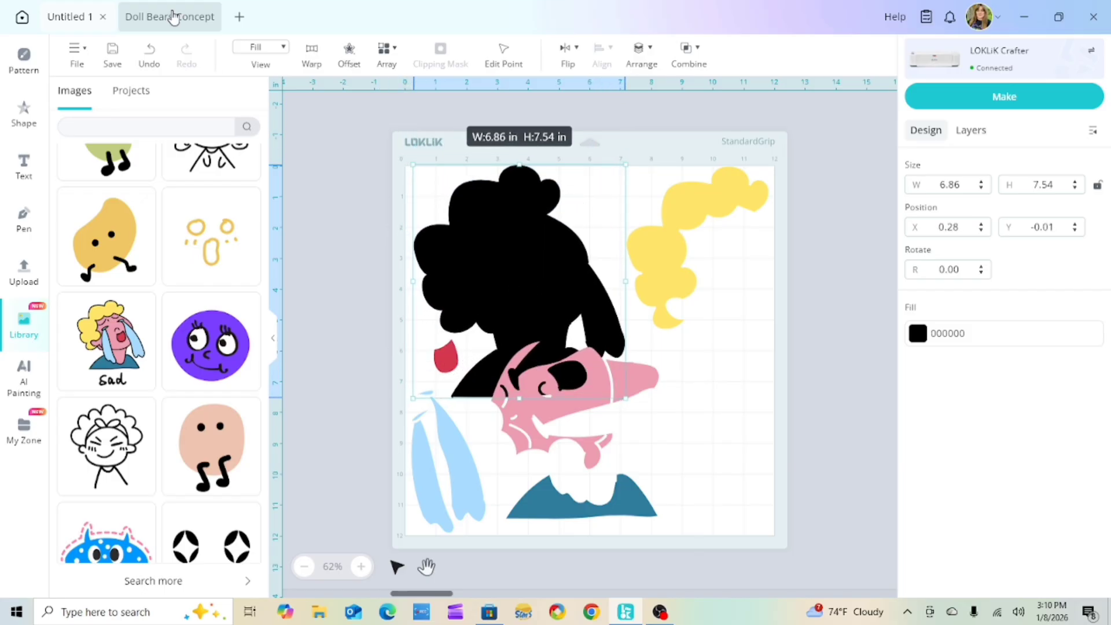
# - Undo the edits back to the assembled face pieces without tears, with the black silhouette and the whole word "sad" set beside them
pyautogui.click(152, 55)
pyautogui.click(154, 57)
pyautogui.click(154, 56)
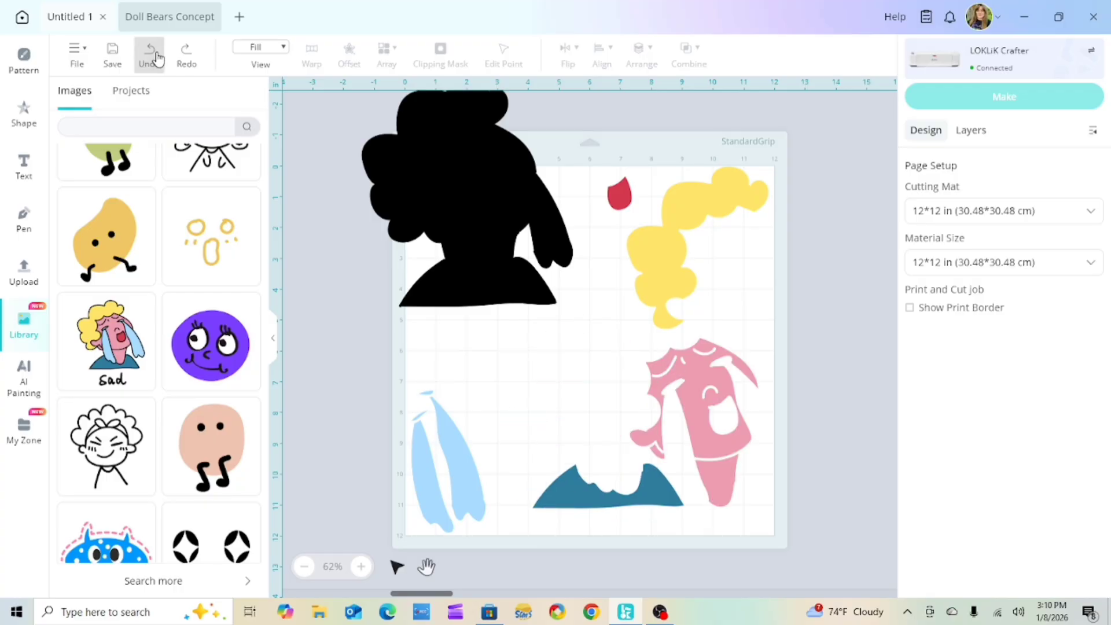
pyautogui.click(154, 57)
pyautogui.click(155, 58)
pyautogui.click(156, 58)
pyautogui.click(156, 58)
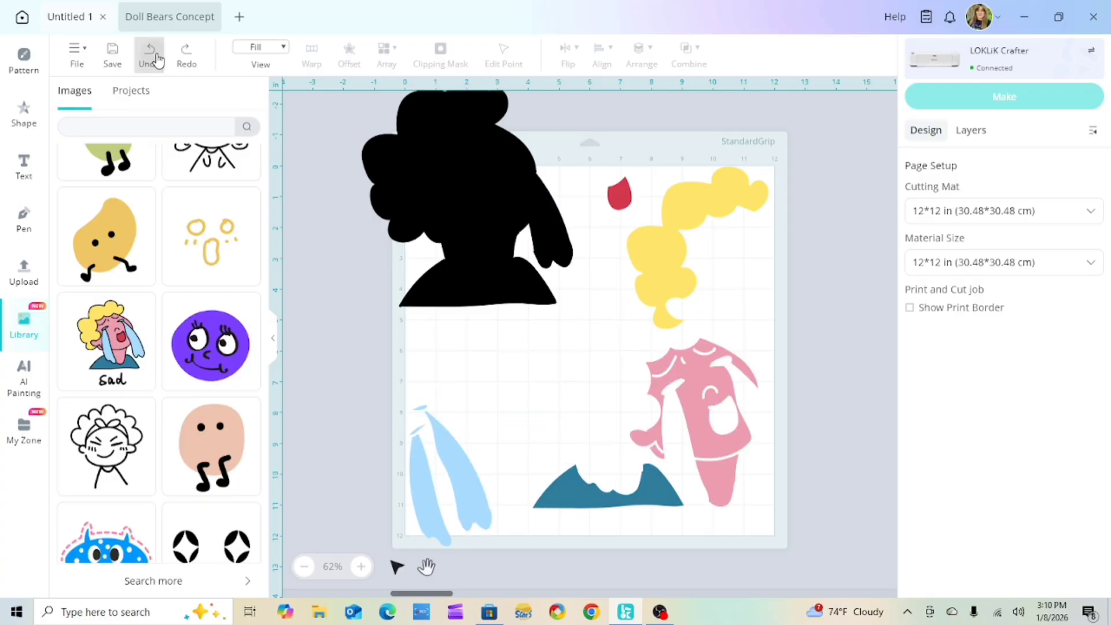
pyautogui.click(156, 58)
pyautogui.click(157, 58)
pyautogui.click(156, 58)
pyautogui.click(157, 58)
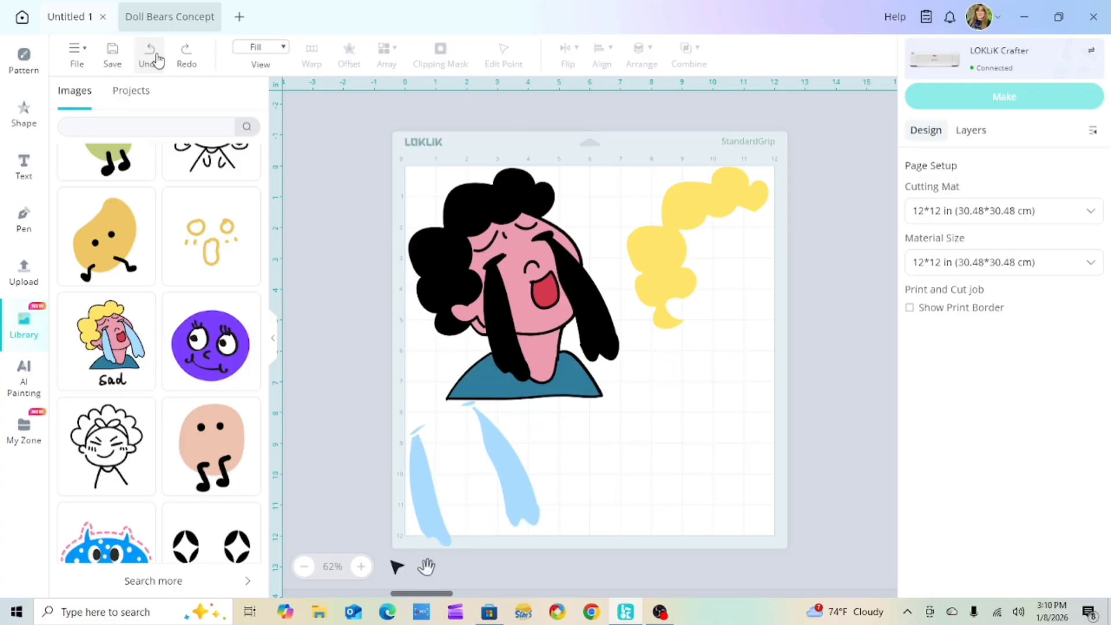
pyautogui.click(157, 58)
pyautogui.click(157, 58)
pyautogui.click(156, 58)
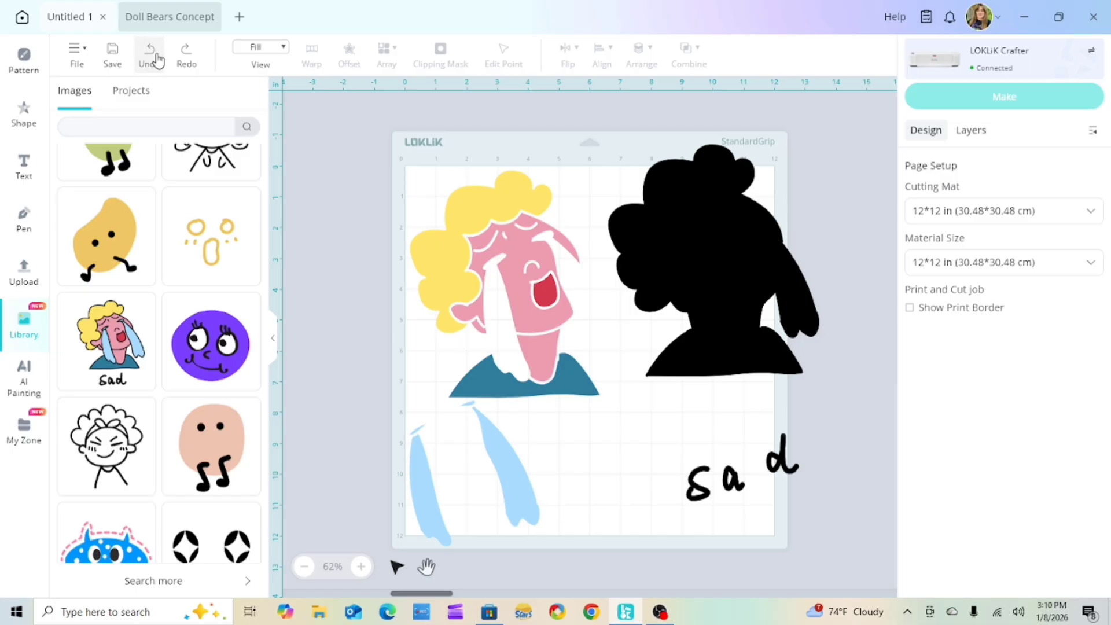
pyautogui.click(156, 58)
pyautogui.click(157, 58)
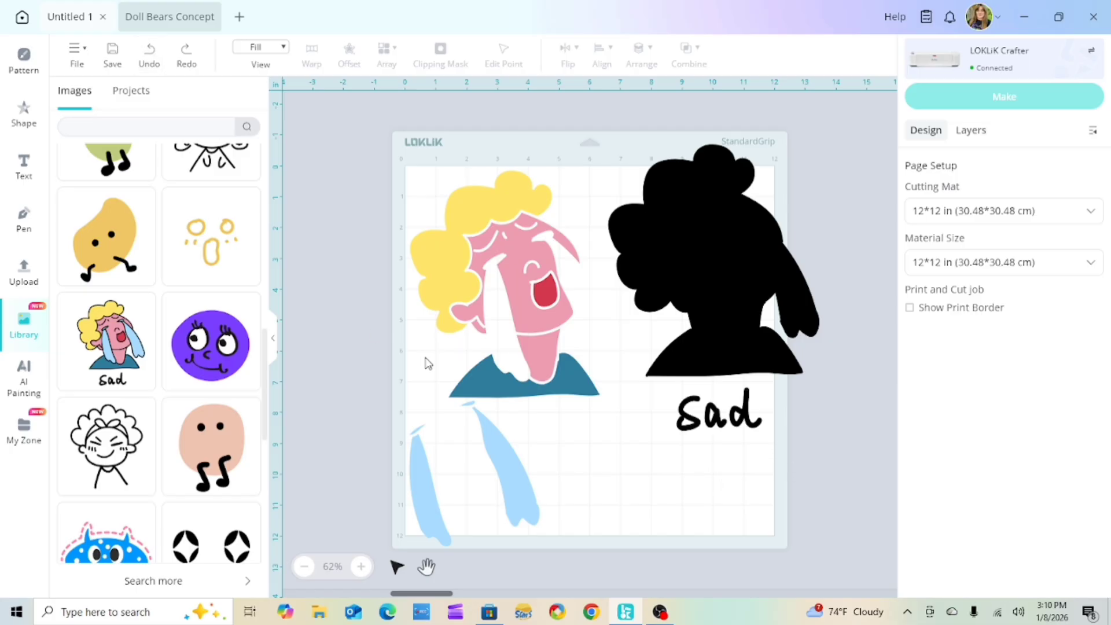
pyautogui.click(154, 57)
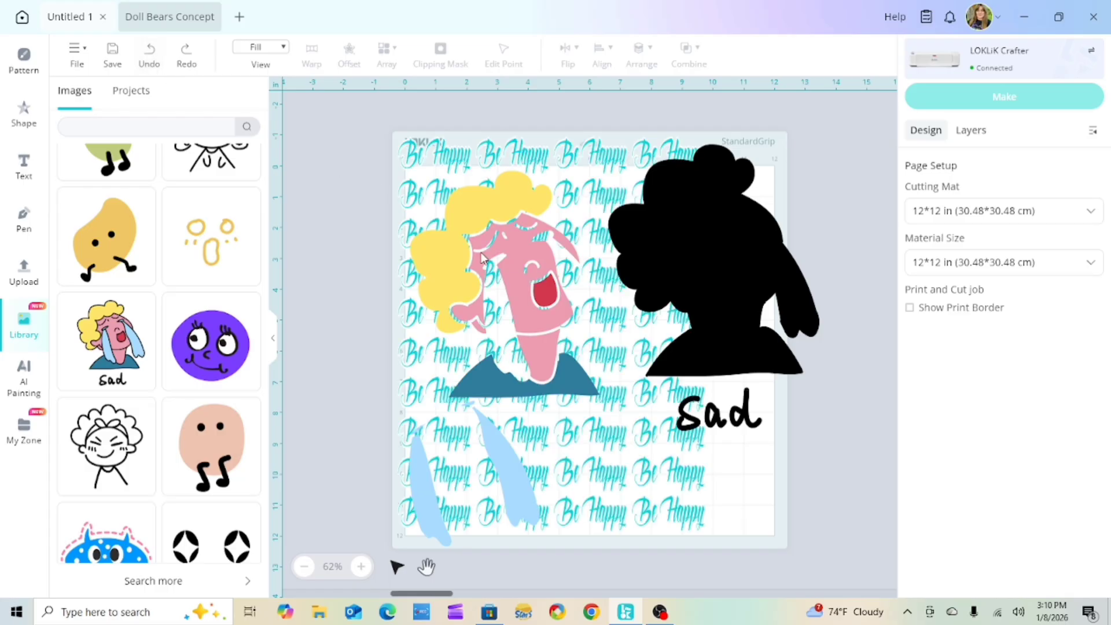
pyautogui.click(185, 61)
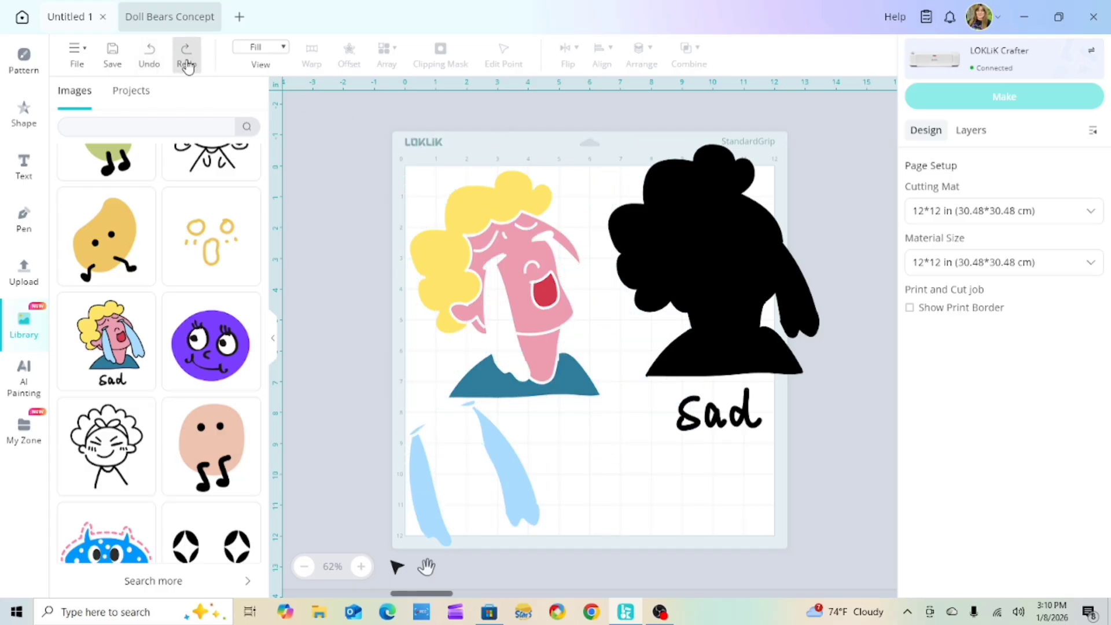
# - Place the black silhouette behind the face pieces and move the assembled face up to about X 0.05, Y -1.98 in
pyautogui.moveTo(685, 248); pyautogui.dragTo(503, 269)
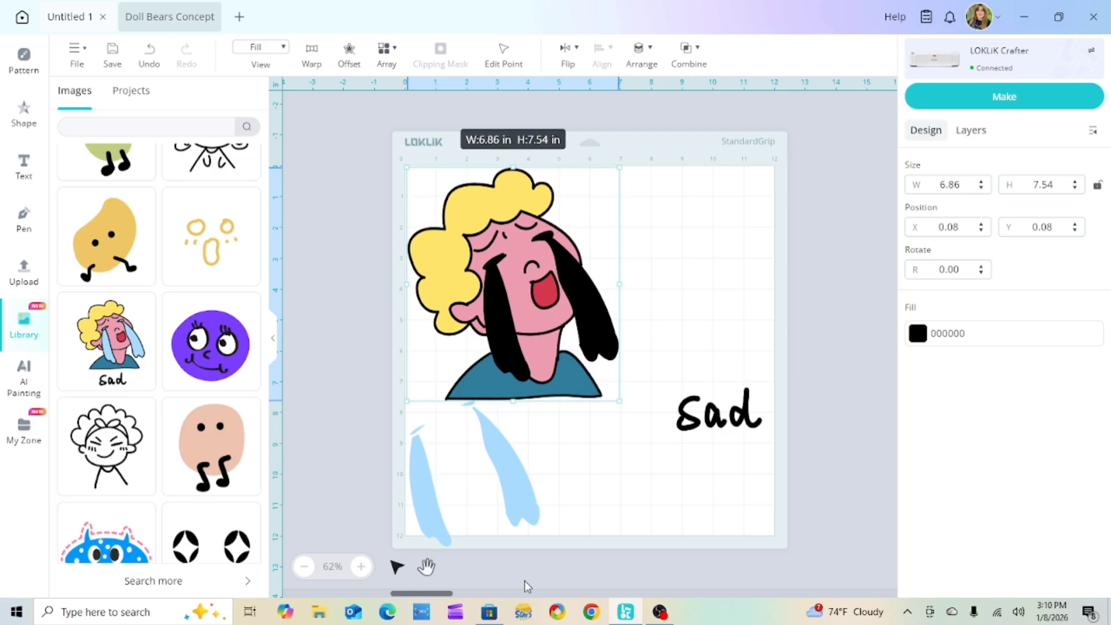
pyautogui.moveTo(501, 484); pyautogui.dragTo(508, 492)
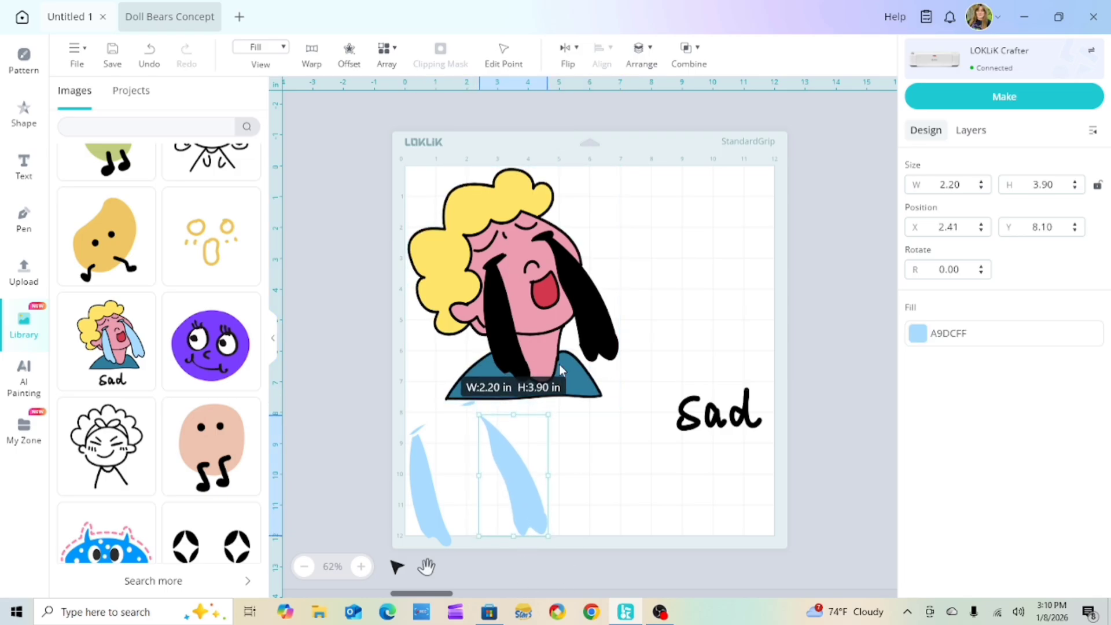
pyautogui.click(149, 55)
pyautogui.moveTo(582, 278); pyautogui.dragTo(648, 382)
pyautogui.moveTo(548, 315)
pyautogui.mouseDown()
pyautogui.moveTo(530, 265)
pyautogui.moveTo(547, 251)
pyautogui.mouseUp()
# - Place both tears with their small eye pieces on the face, at about X 4.25, Y 0.14 and X 2.57, Y 0.86 in
pyautogui.click(457, 412)
pyautogui.moveTo(441, 381); pyautogui.dragTo(533, 504)
pyautogui.moveTo(506, 467); pyautogui.dragTo(581, 236)
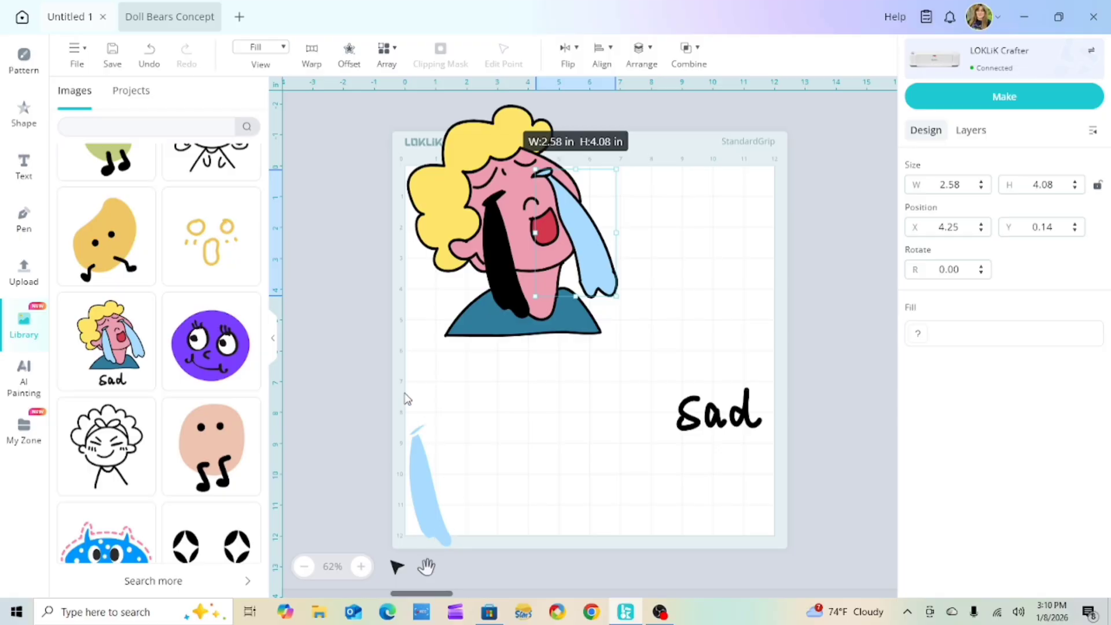
pyautogui.moveTo(404, 393); pyautogui.dragTo(449, 542)
pyautogui.moveTo(426, 482); pyautogui.dragTo(505, 257)
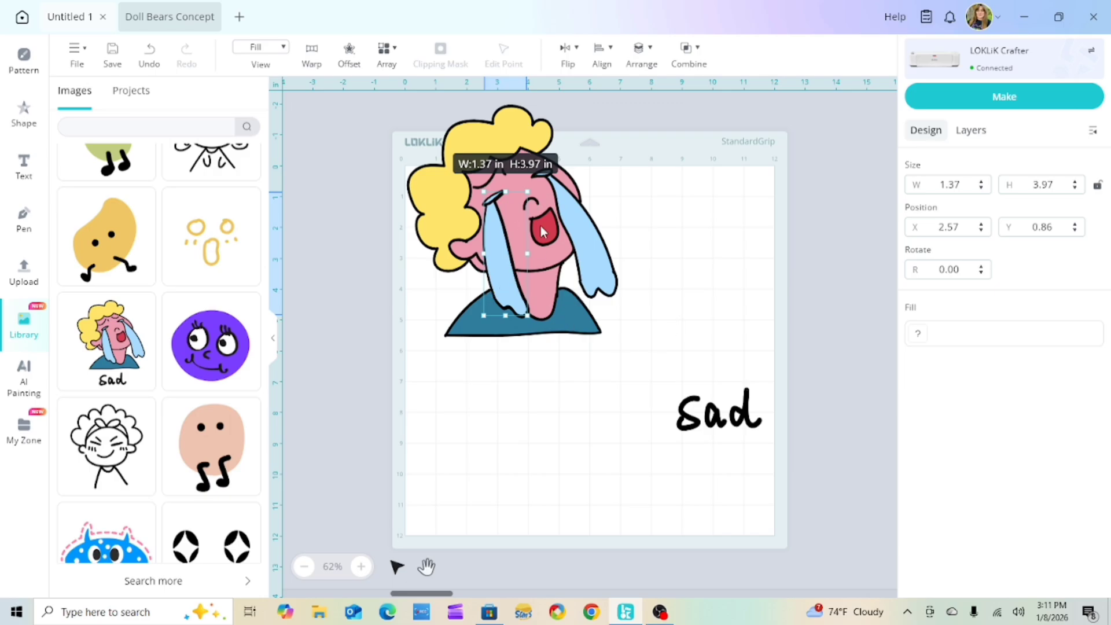
# - Delete the word "sad" from the mat
pyautogui.moveTo(761, 452); pyautogui.dragTo(665, 385)
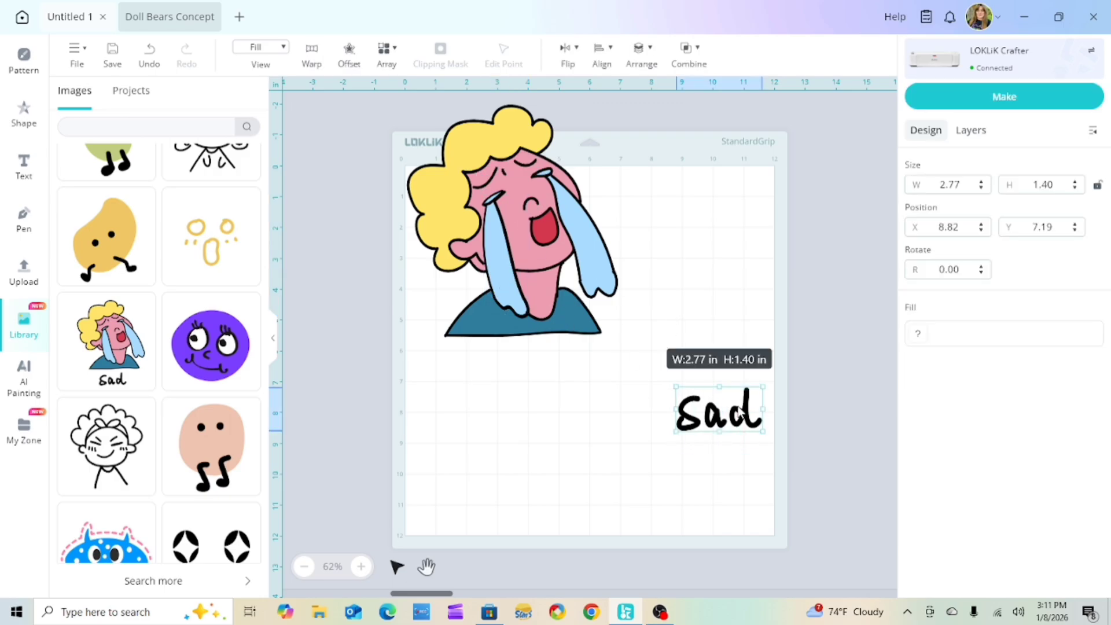
pyautogui.rightClick(737, 404)
pyautogui.click(598, 182)
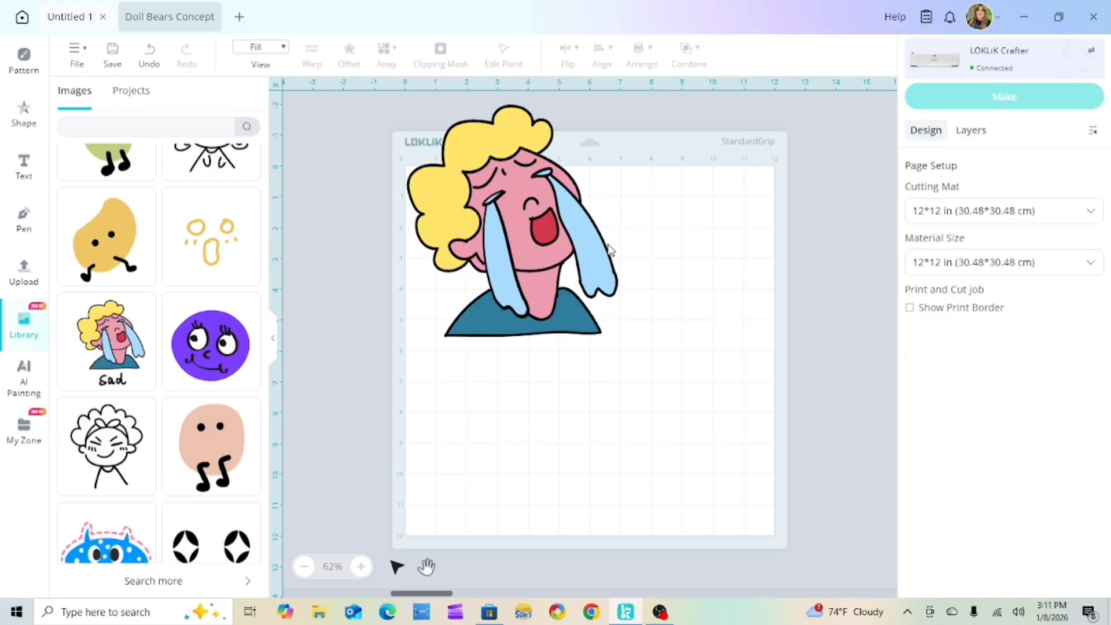
# - Move the complete sad face fully onto the mat and scale it down to about 4.83 × 5.48 in
pyautogui.moveTo(634, 374); pyautogui.dragTo(408, 109)
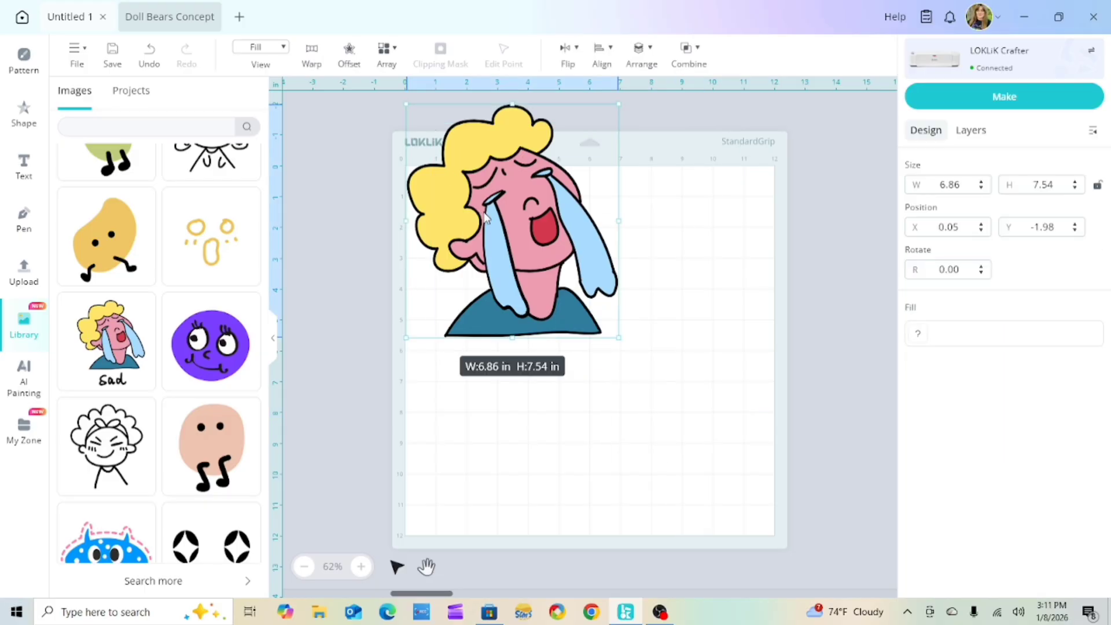
pyautogui.moveTo(490, 218); pyautogui.dragTo(493, 277)
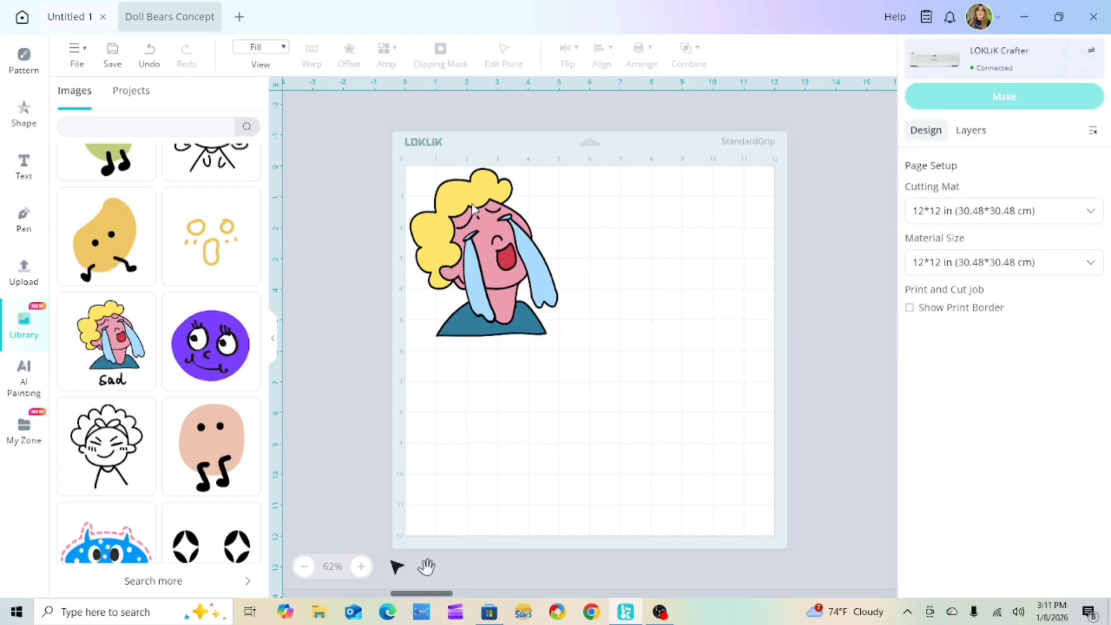
# - Separate the yellow hair, black silhouette, pink face and teal shoulders, with the silhouette at about X 7.13, Y 3.39 in
pyautogui.moveTo(497, 196); pyautogui.dragTo(673, 192)
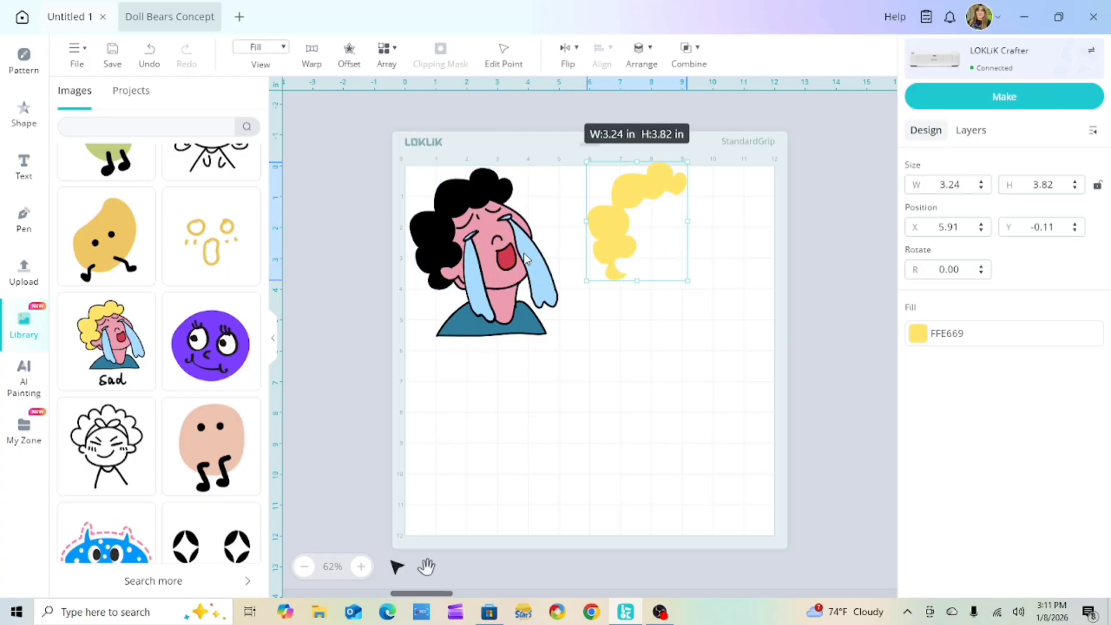
pyautogui.moveTo(485, 186); pyautogui.dragTo(702, 288)
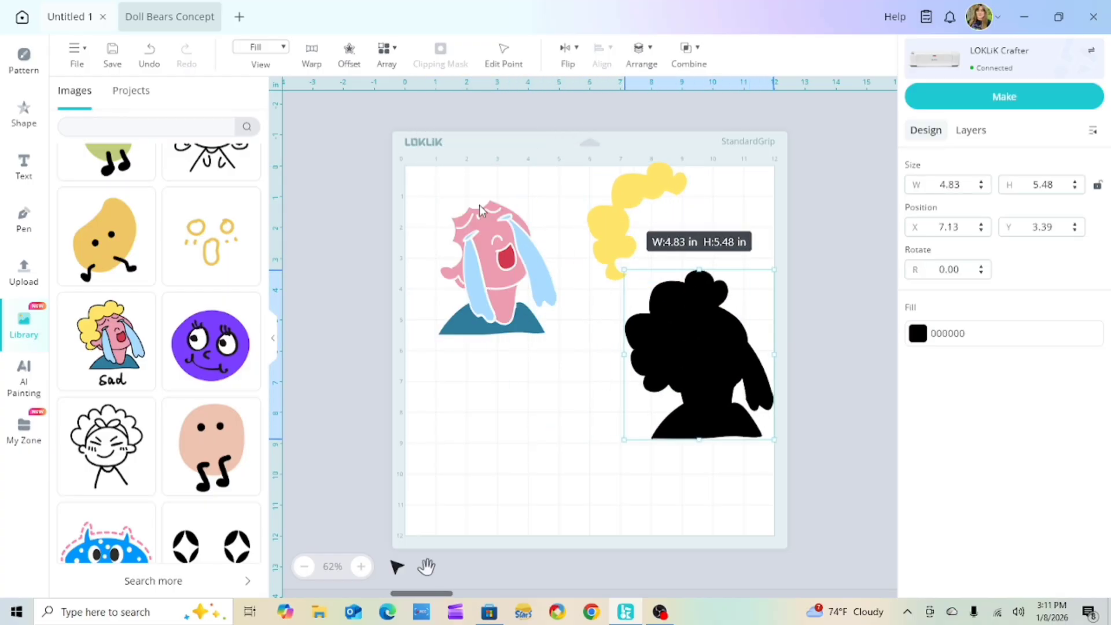
pyautogui.moveTo(480, 210); pyautogui.dragTo(516, 426)
pyautogui.moveTo(498, 324); pyautogui.dragTo(503, 374)
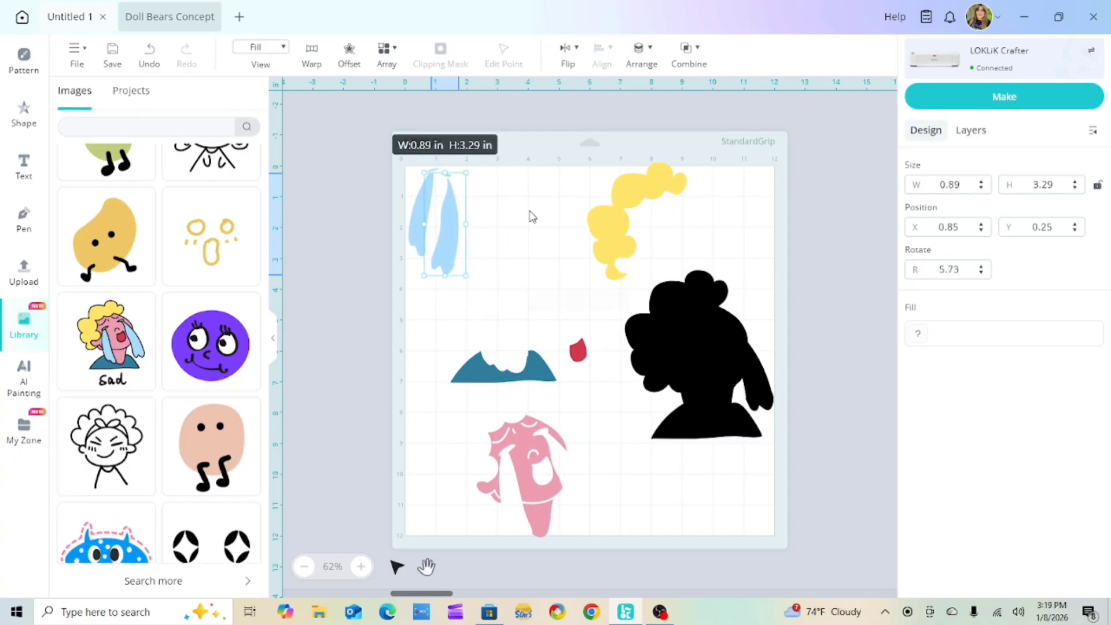
# - Nudge the tears and place the yellow hair beside them at about X 3.07, Y 0.33 in, rotated to about 57.97°
pyautogui.moveTo(613, 214); pyautogui.dragTo(524, 223)
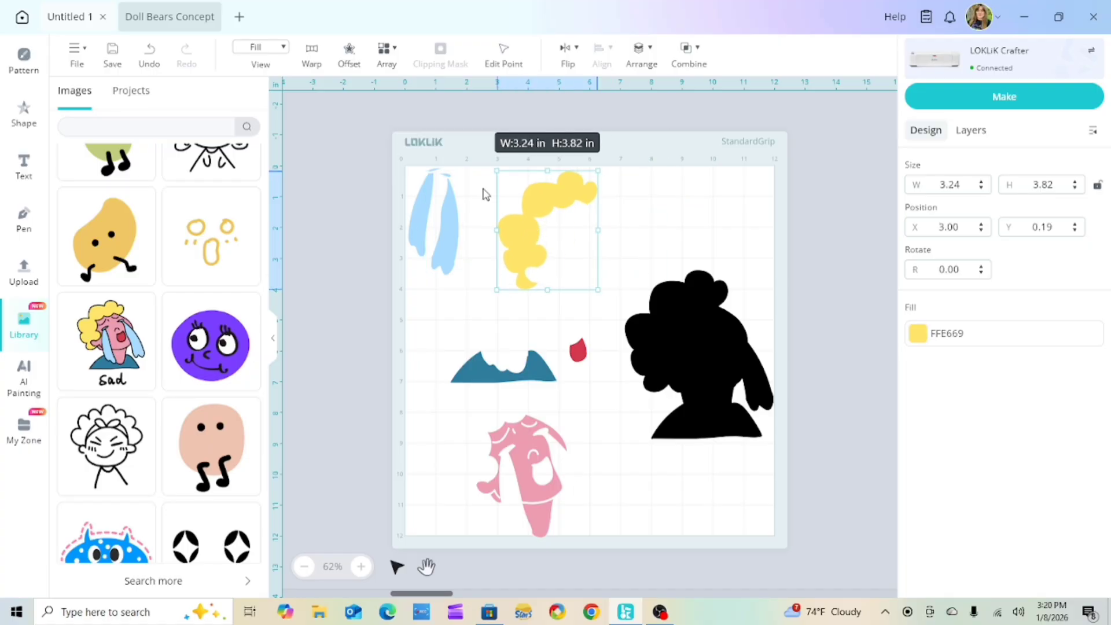
pyautogui.moveTo(448, 223); pyautogui.dragTo(455, 229)
pyautogui.click(524, 232)
pyautogui.moveTo(604, 296); pyautogui.dragTo(526, 314)
pyautogui.moveTo(532, 203); pyautogui.dragTo(550, 197)
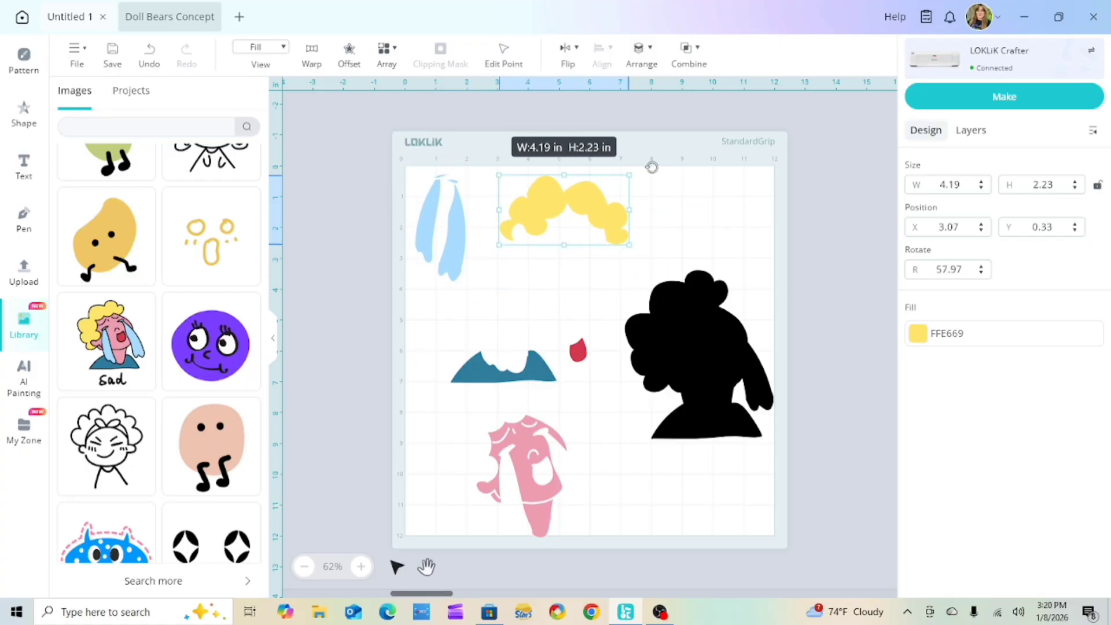
# - Move the shoulders below the tears, the mouth to X 8.21, Y 0.21, the silhouette slightly inward and the face to X 0.74, Y 6.36 in
pyautogui.moveTo(525, 360); pyautogui.dragTo(486, 306)
pyautogui.moveTo(578, 351); pyautogui.dragTo(667, 186)
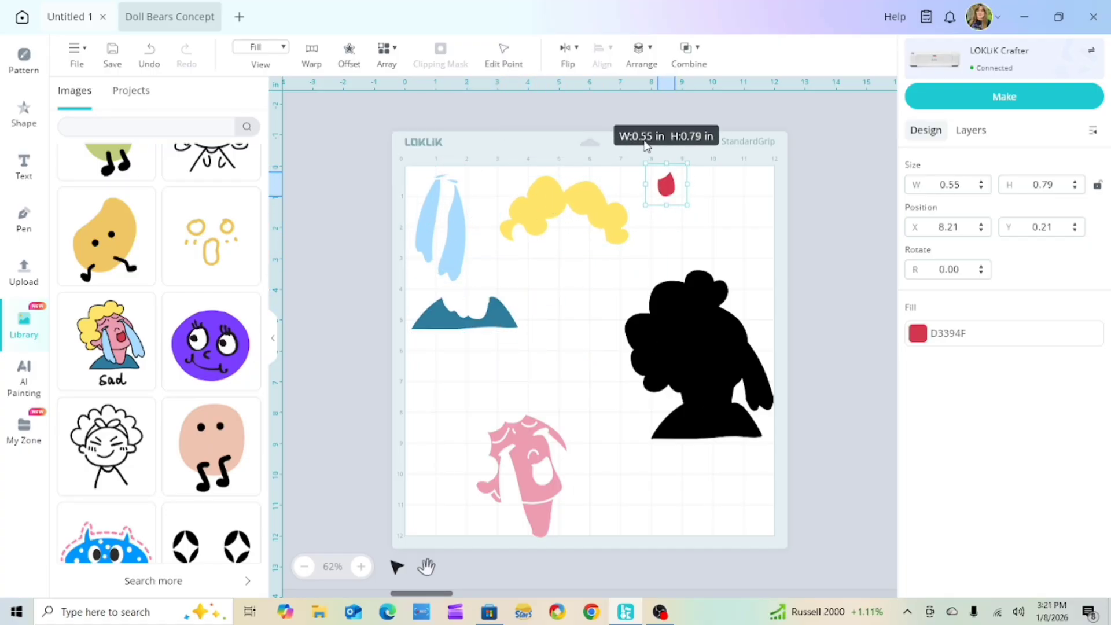
pyautogui.moveTo(695, 347); pyautogui.dragTo(649, 353)
pyautogui.moveTo(540, 480); pyautogui.dragTo(491, 426)
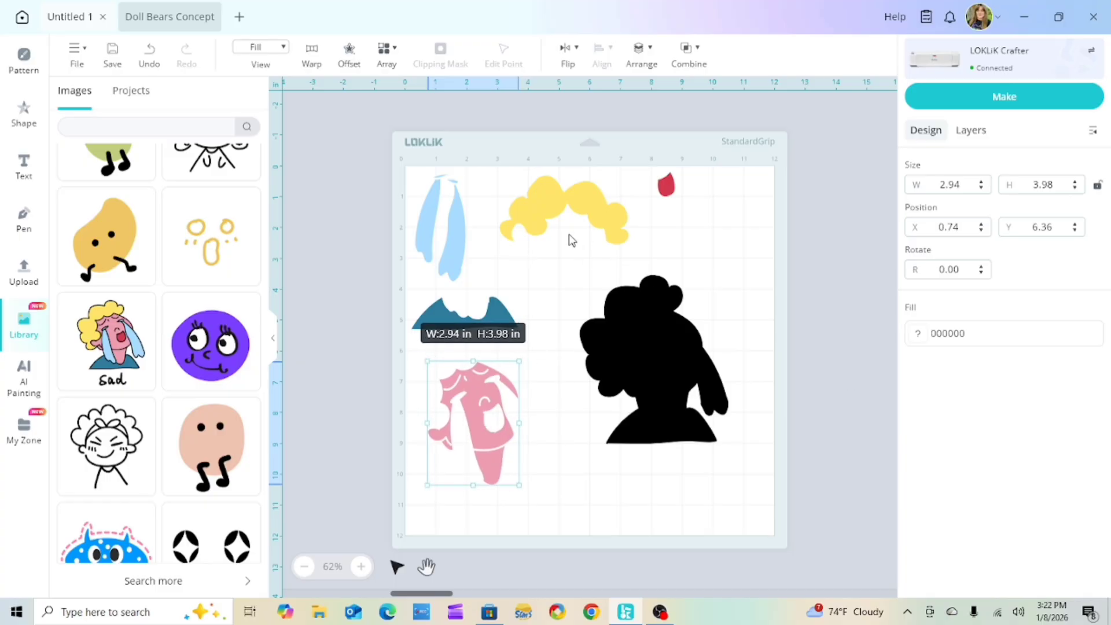
# - Send all the arranged pieces to the cut setup and shift them down together inside the cutting boundary
pyautogui.moveTo(388, 145); pyautogui.dragTo(774, 496)
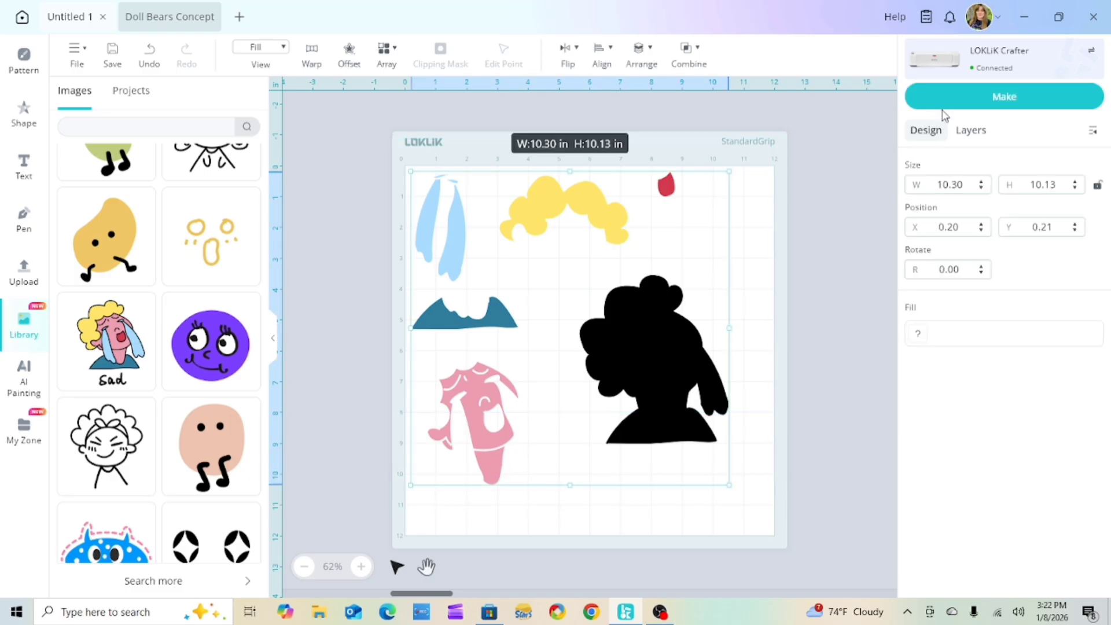
pyautogui.click(1010, 99)
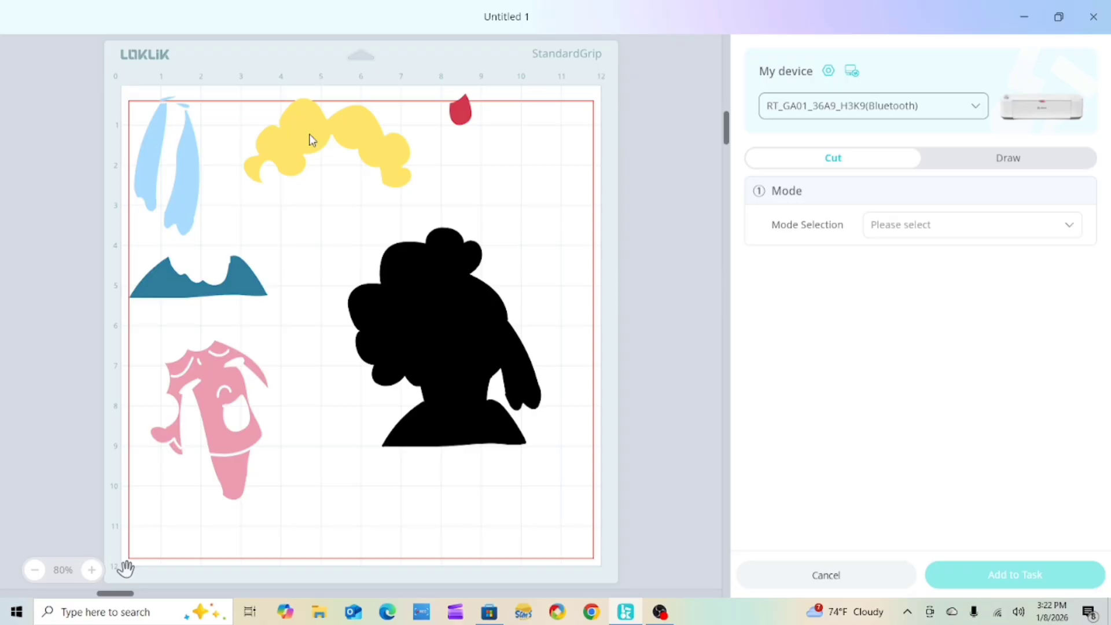
pyautogui.moveTo(310, 139); pyautogui.dragTo(312, 145)
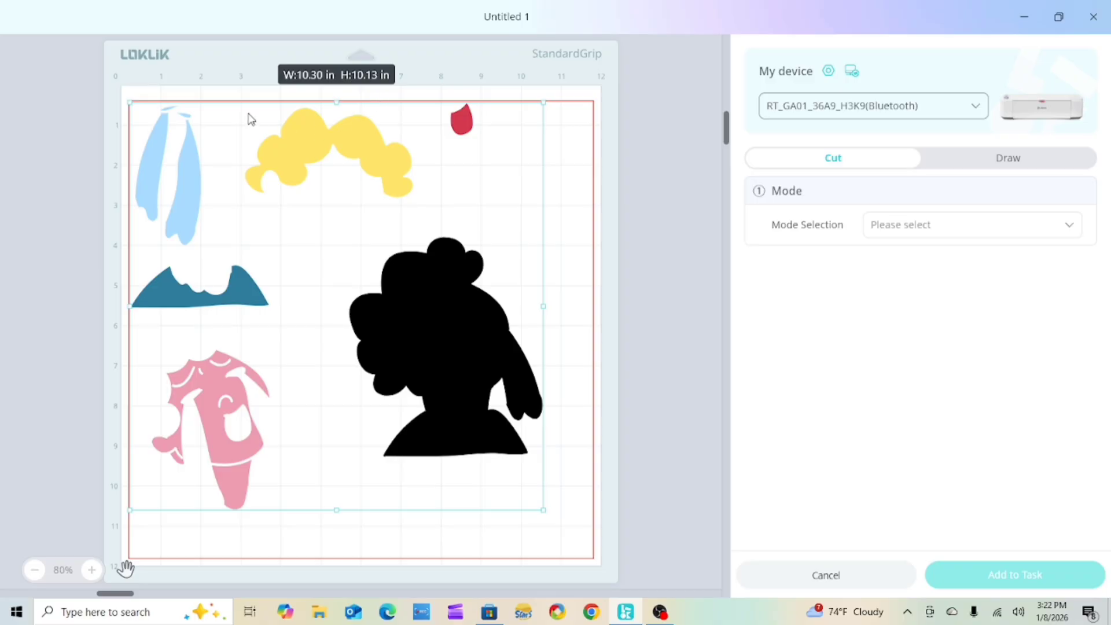
# - Set the cut mode to Standard Cut and bring the colour groups of the cutting parameters into view
pyautogui.click(971, 226)
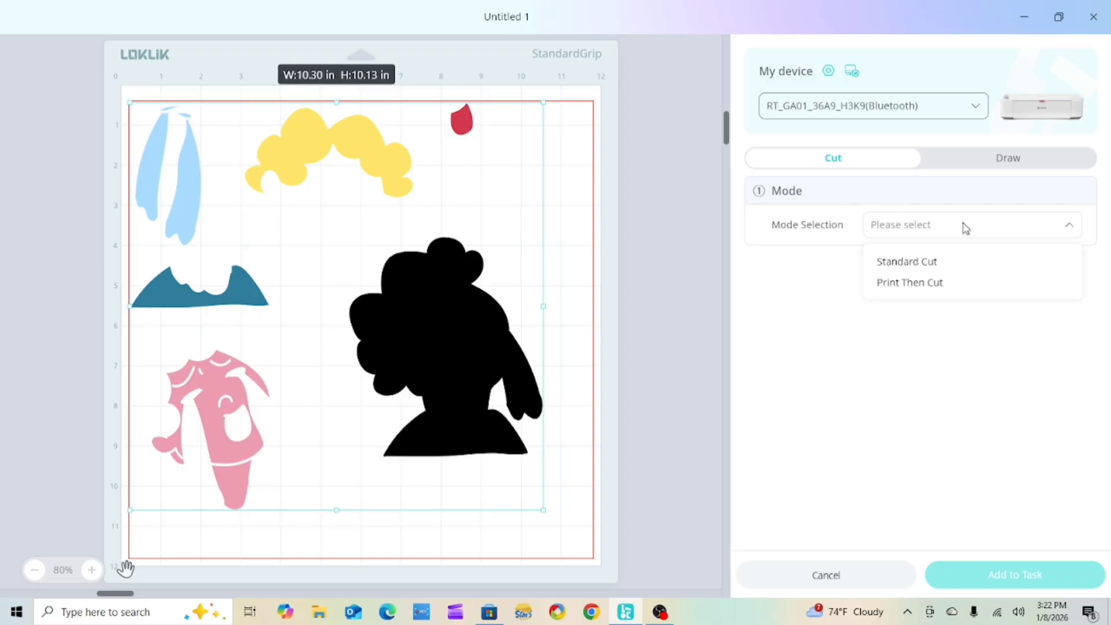
pyautogui.click(910, 262)
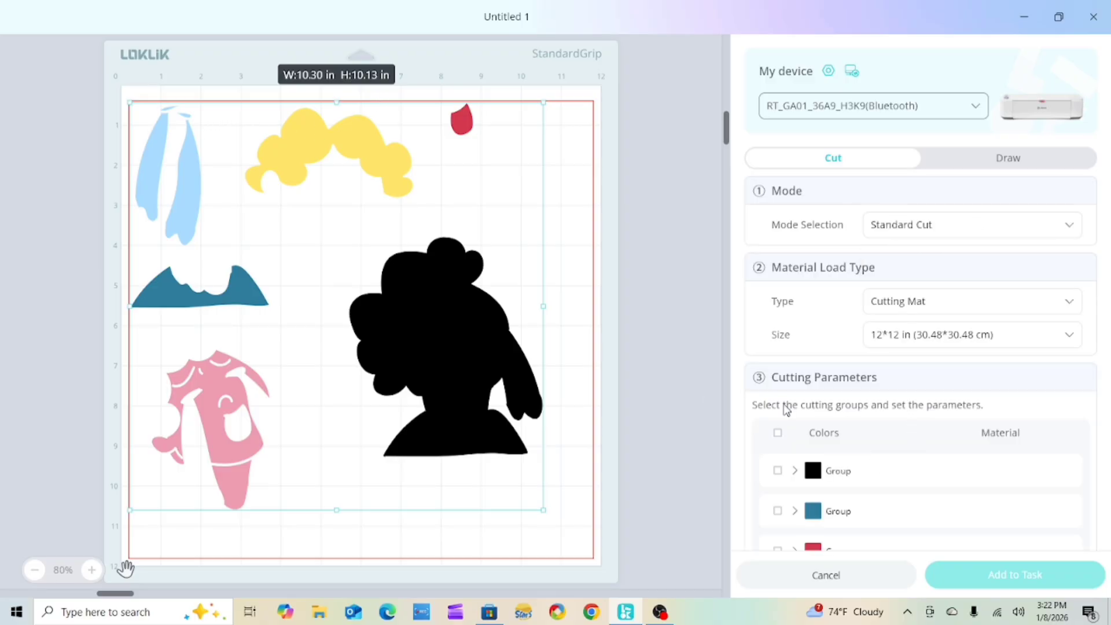
pyautogui.scroll(-2, 796, 405)
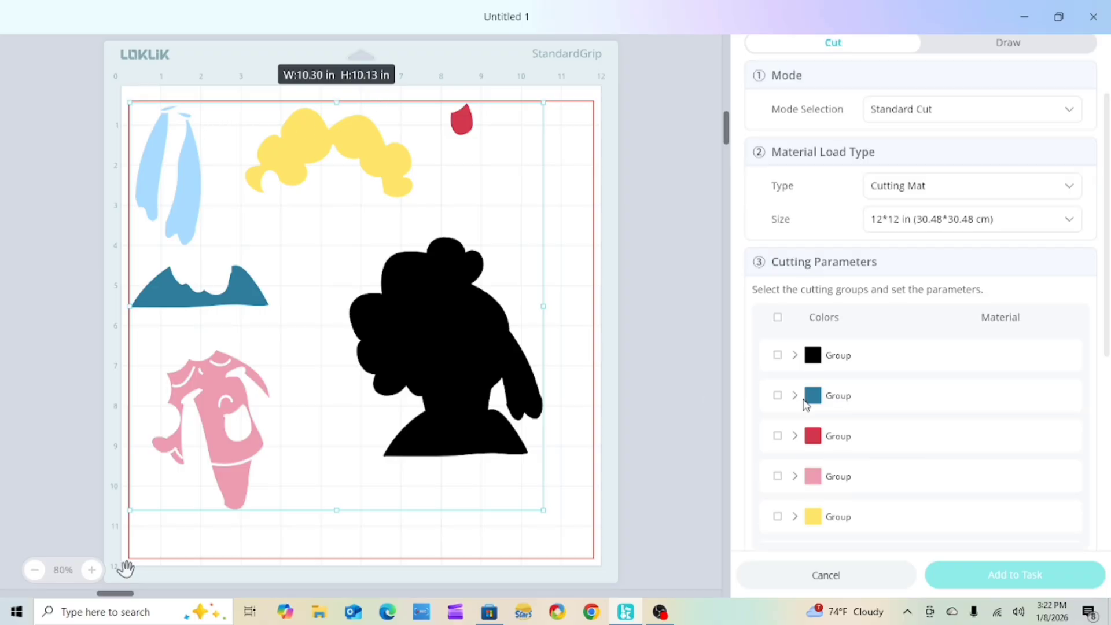
# - Select the black silhouette's colour group and set its material to HTVRONT Cardstock(230g)
pyautogui.click(778, 355)
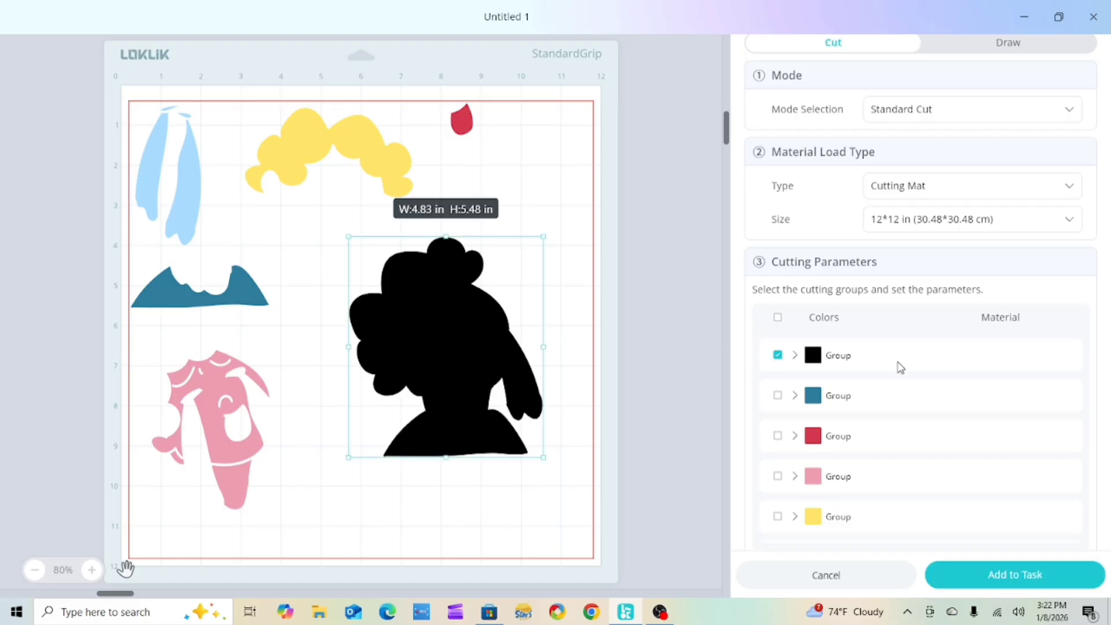
pyautogui.scroll(-3, 866, 399)
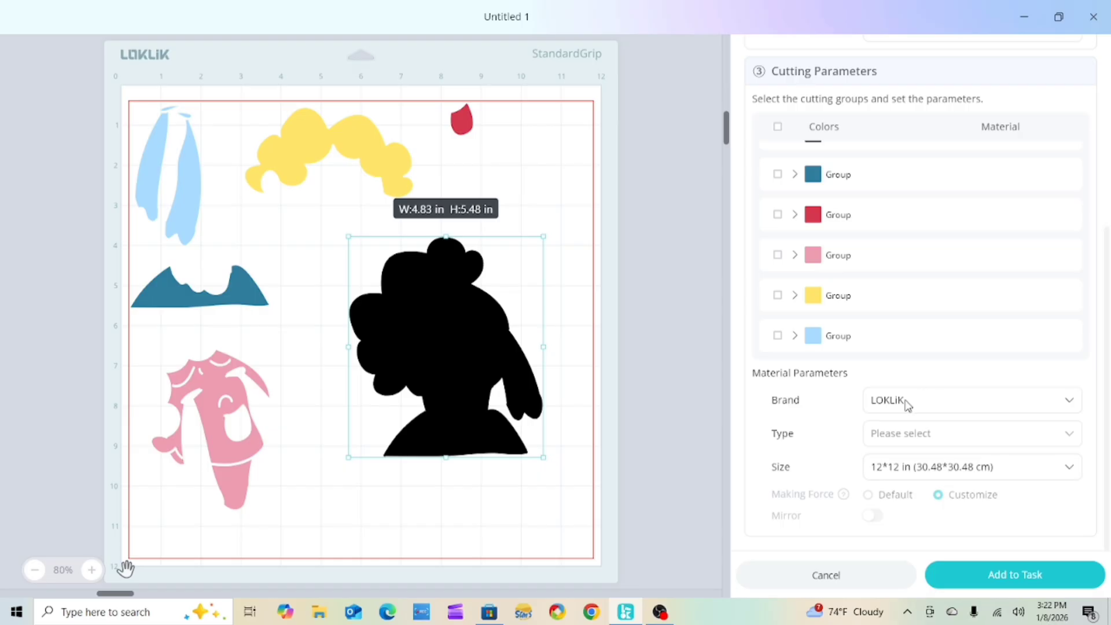
pyautogui.click(907, 405)
pyautogui.click(914, 463)
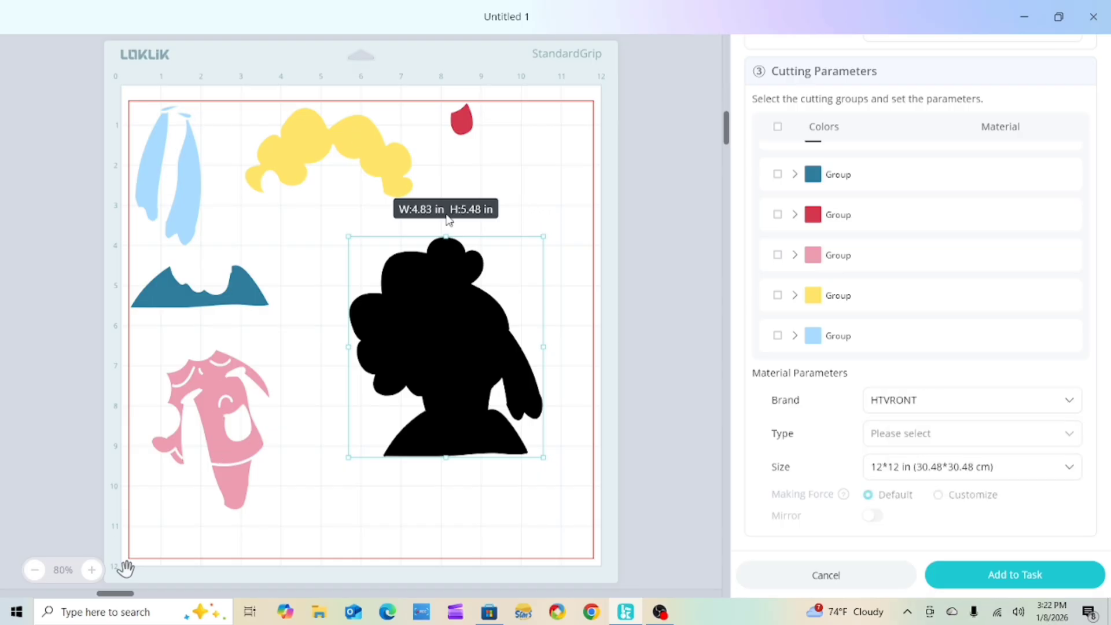
pyautogui.click(1072, 437)
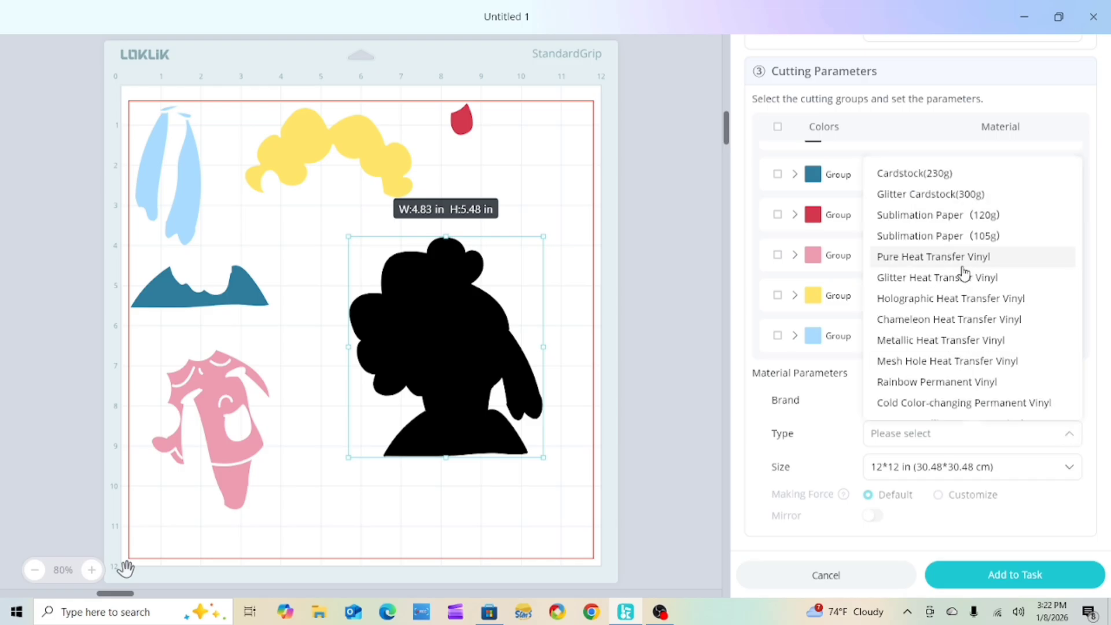
pyautogui.click(926, 176)
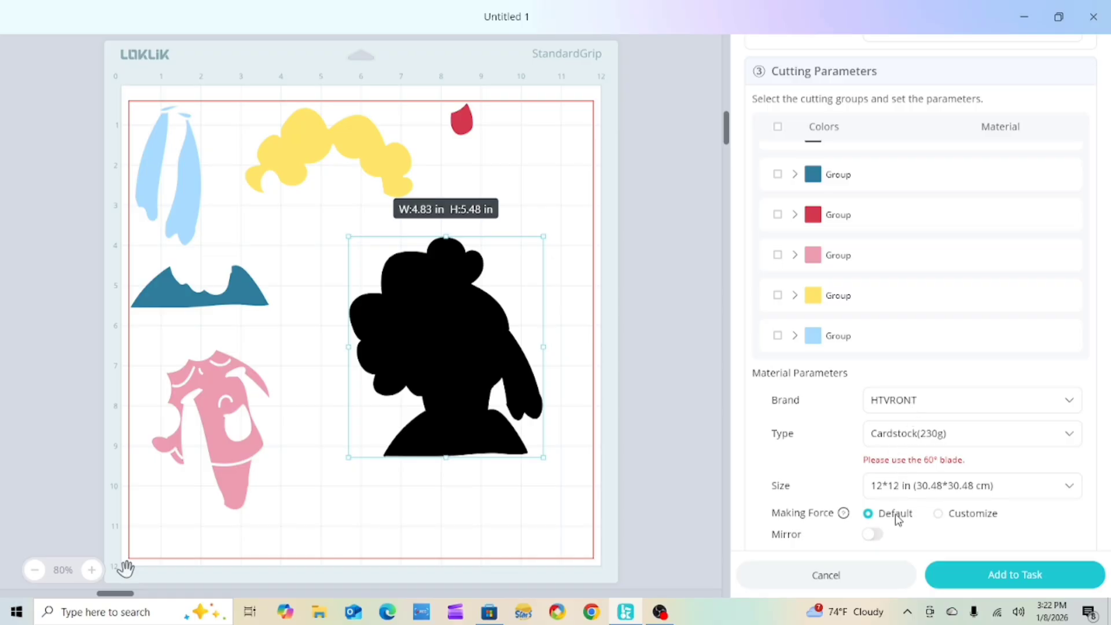
# - Turn on mirroring for the black silhouette, and cancel the cut setup to return to the design
pyautogui.scroll(-1, 898, 517)
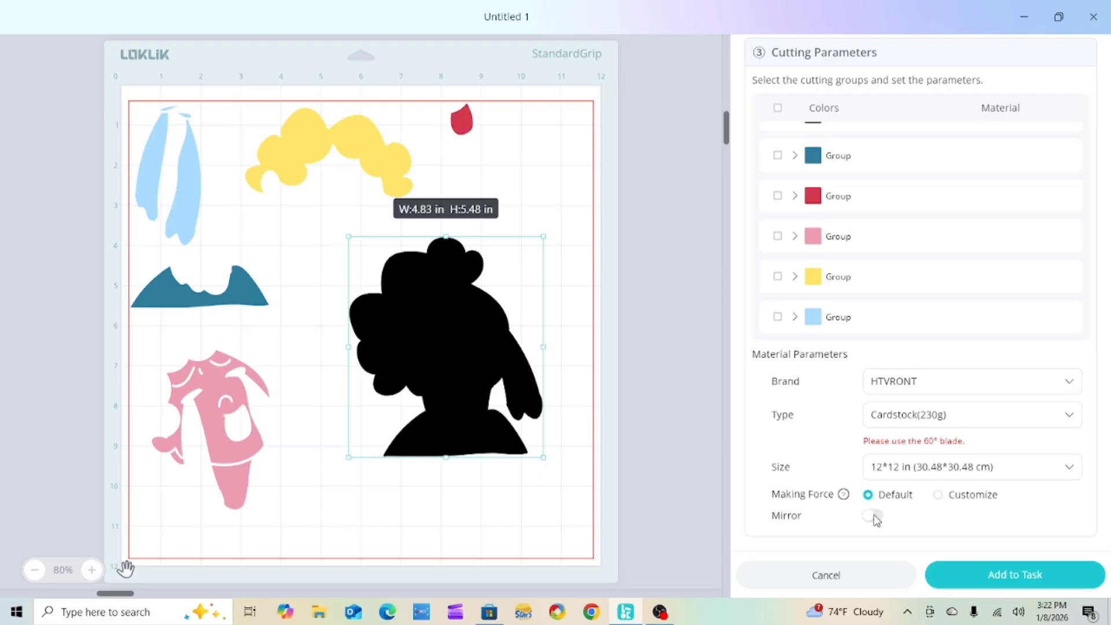
pyautogui.click(874, 516)
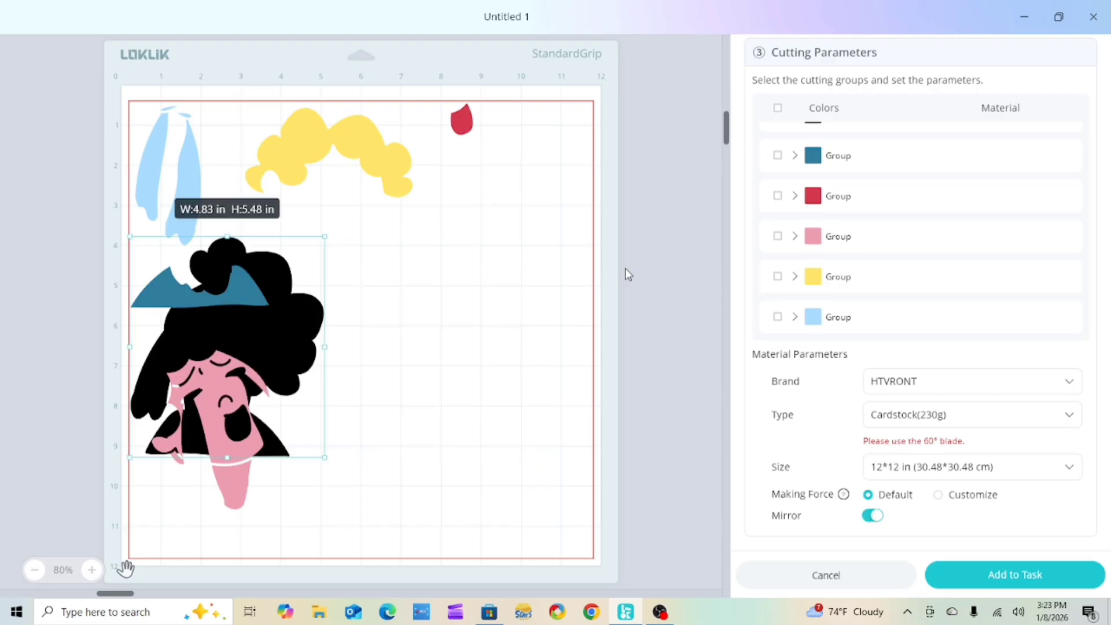
pyautogui.click(847, 583)
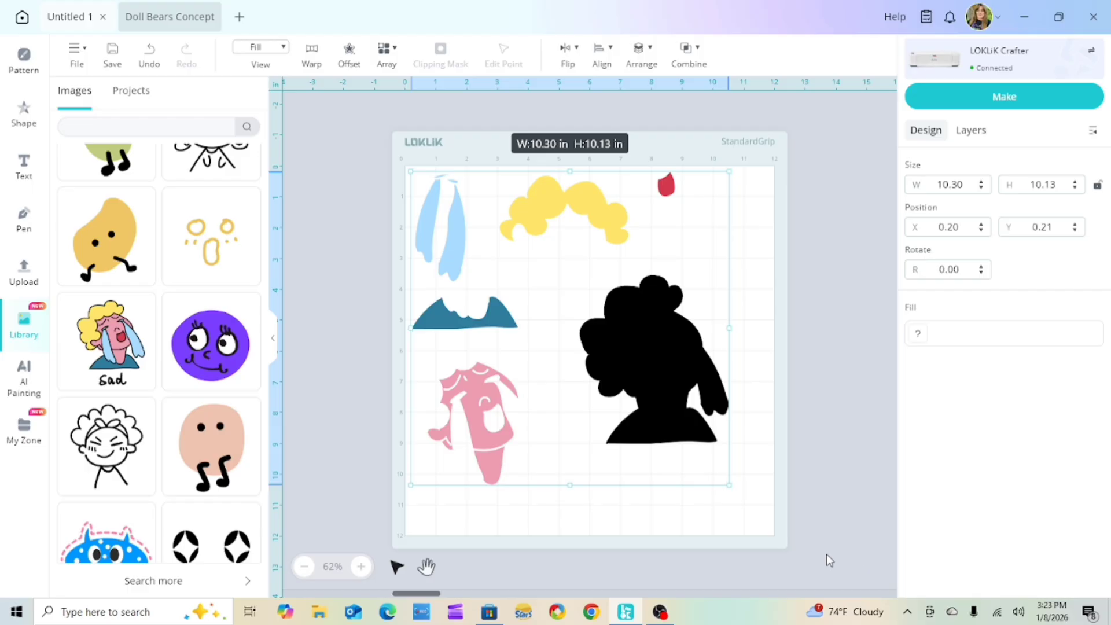
# - Reopen the cut setup in Standard Cut mode and set the black silhouette group to HTVRONT Cardstock(230g)
pyautogui.click(1014, 107)
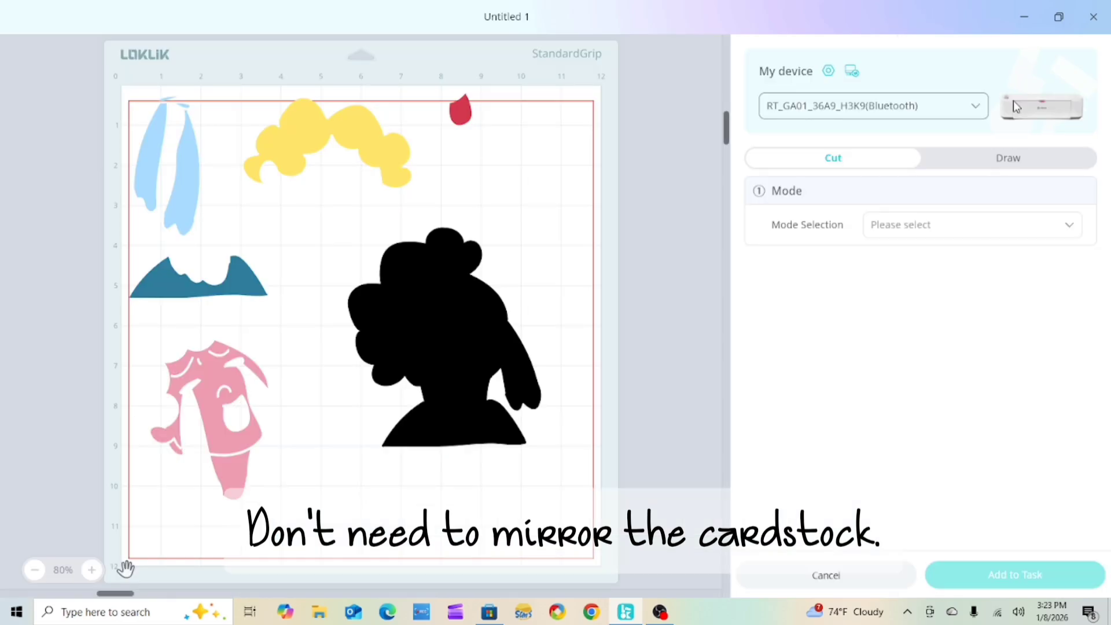
pyautogui.click(988, 228)
pyautogui.click(912, 263)
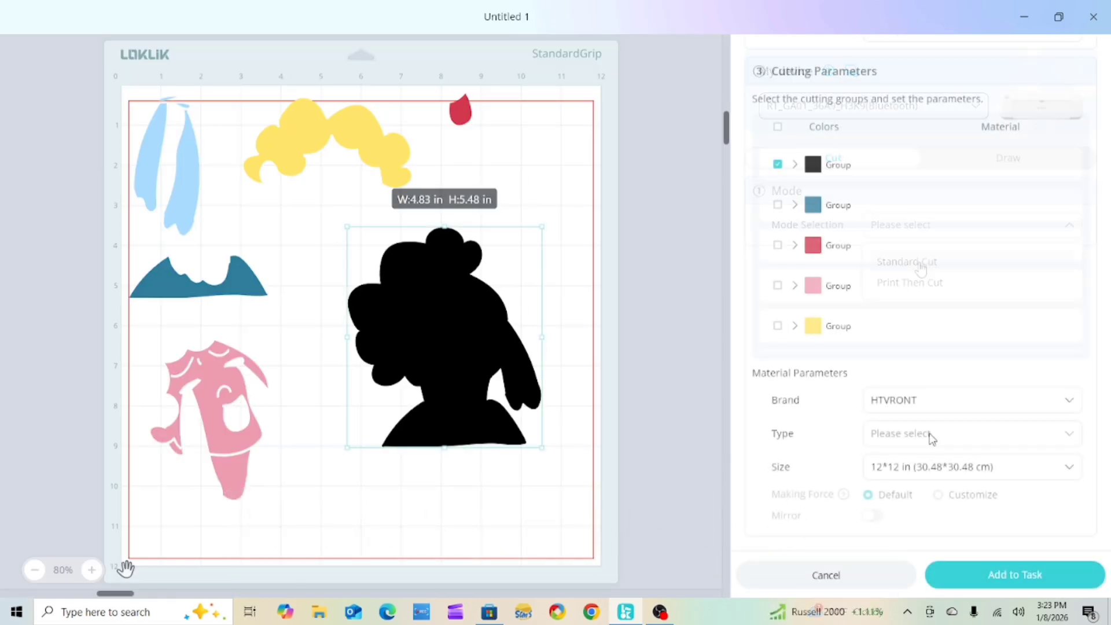
pyautogui.click(947, 433)
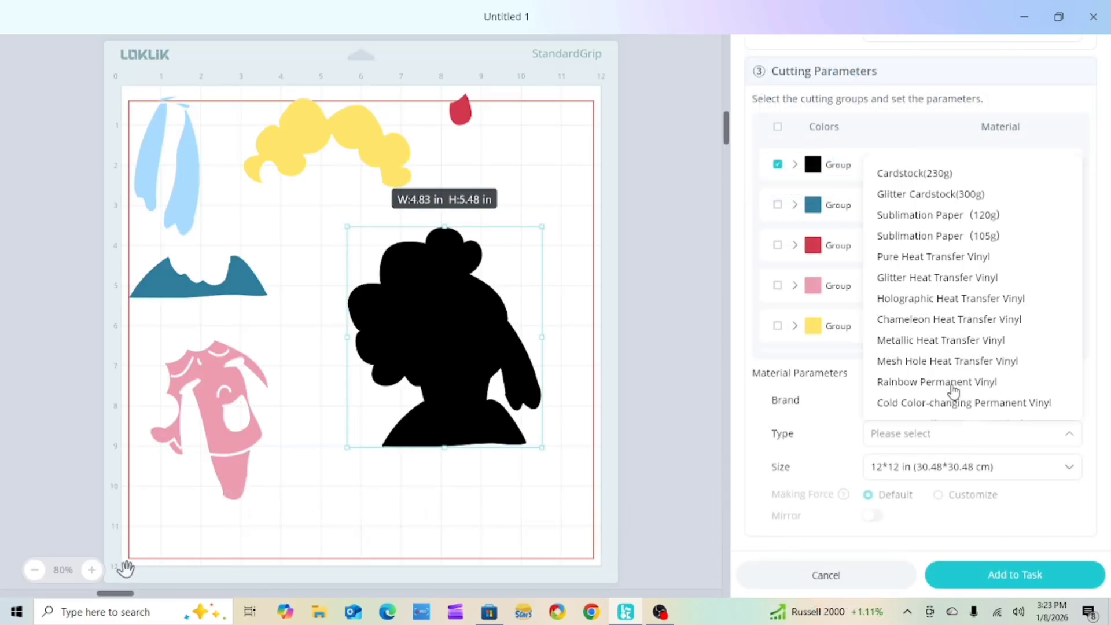
pyautogui.click(911, 181)
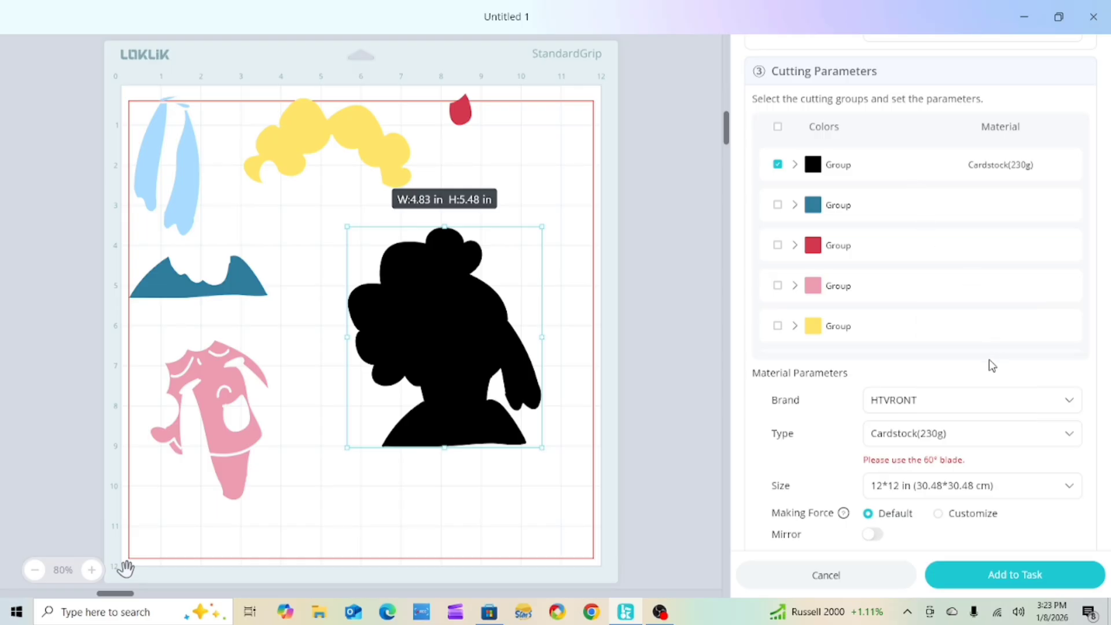
# - Add the unmirrored cardstock silhouette to the task list and return to the cutting parameters
pyautogui.scroll(-1, 949, 390)
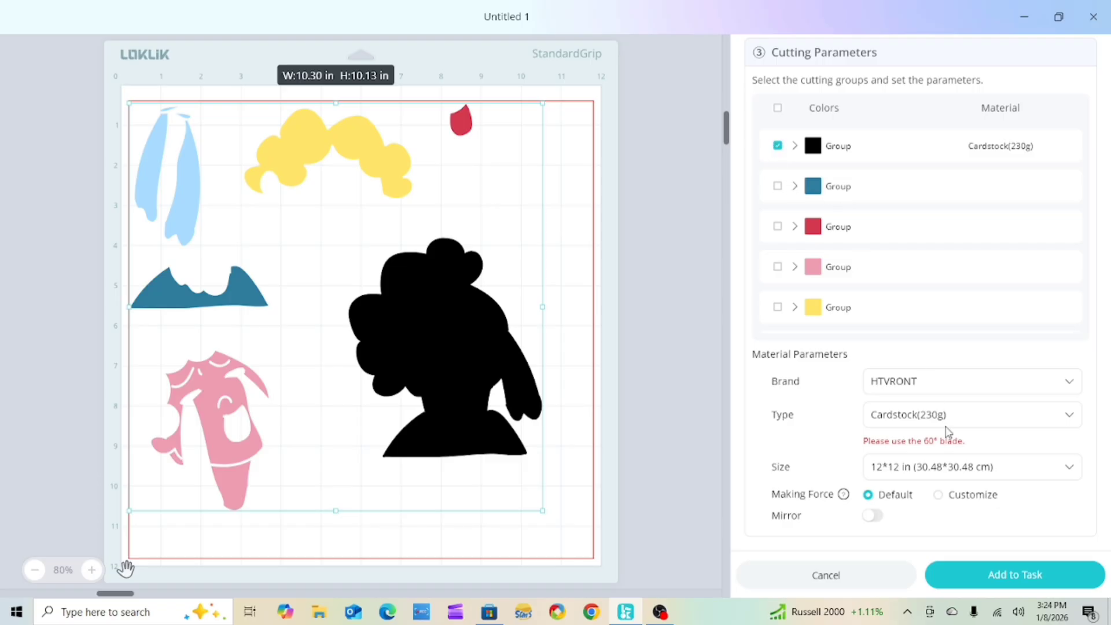
pyautogui.click(1003, 578)
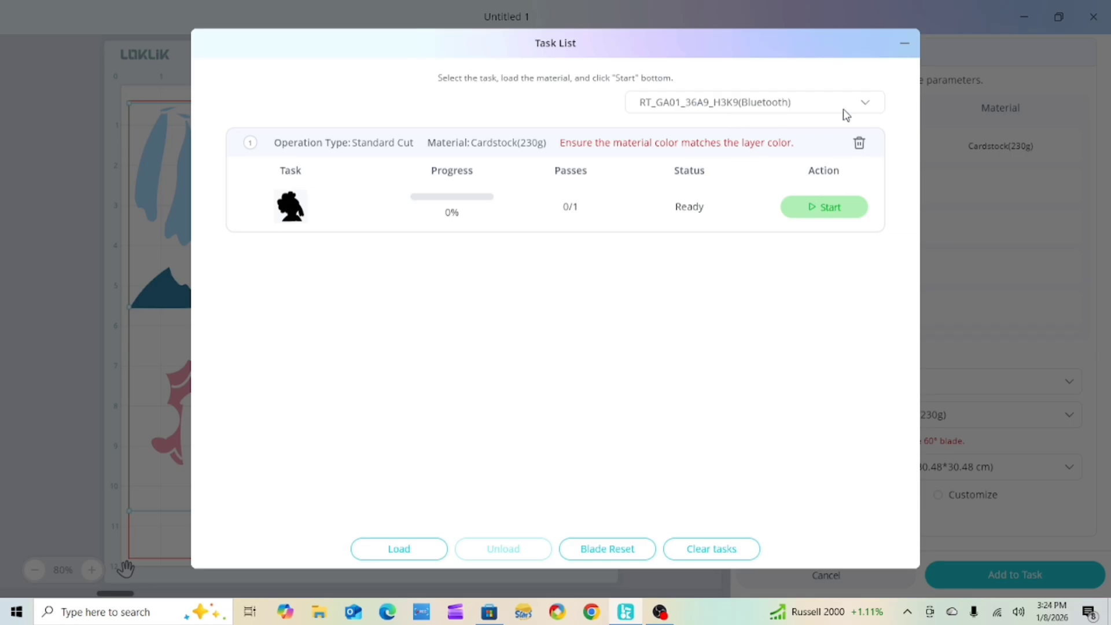
pyautogui.click(901, 46)
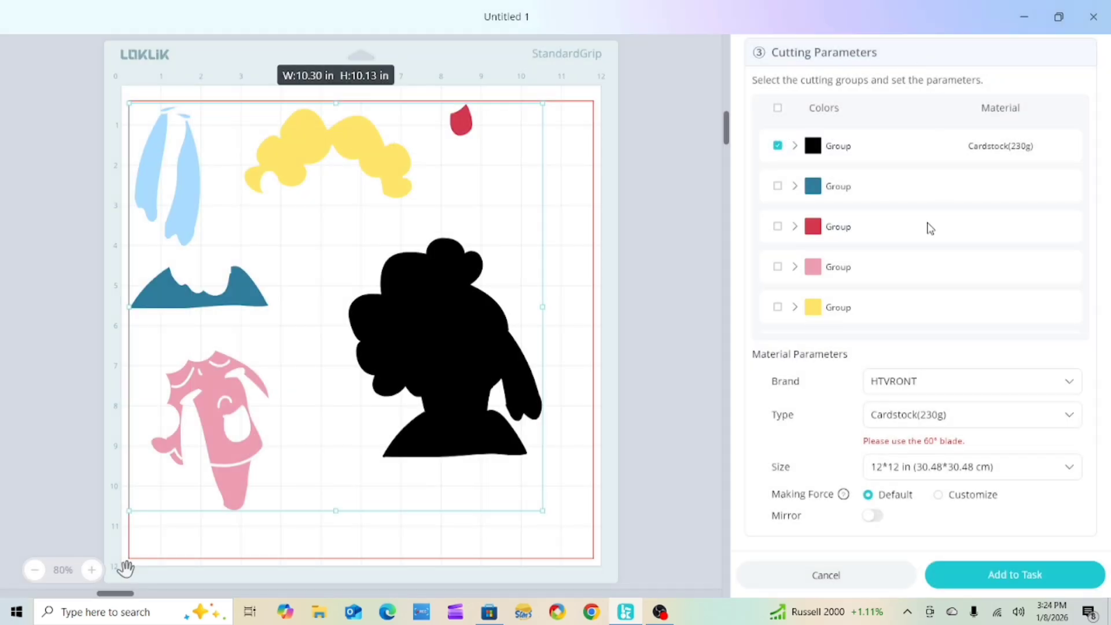
# - Exclude the black group from the cut selection and include the dark blue, red, pink and yellow groups instead
pyautogui.click(778, 146)
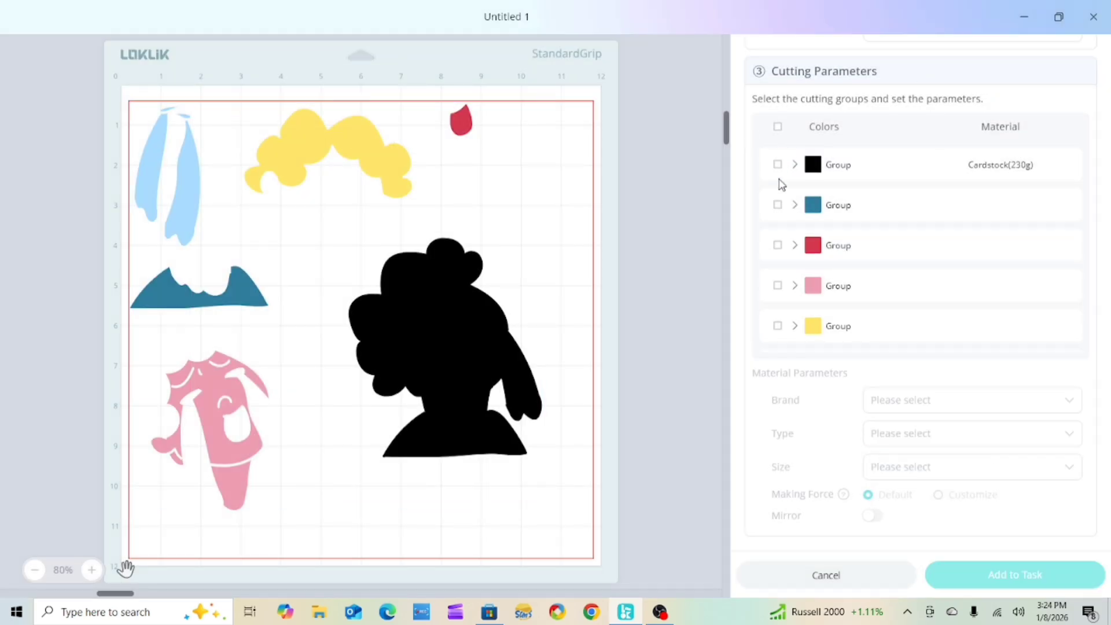
pyautogui.click(778, 205)
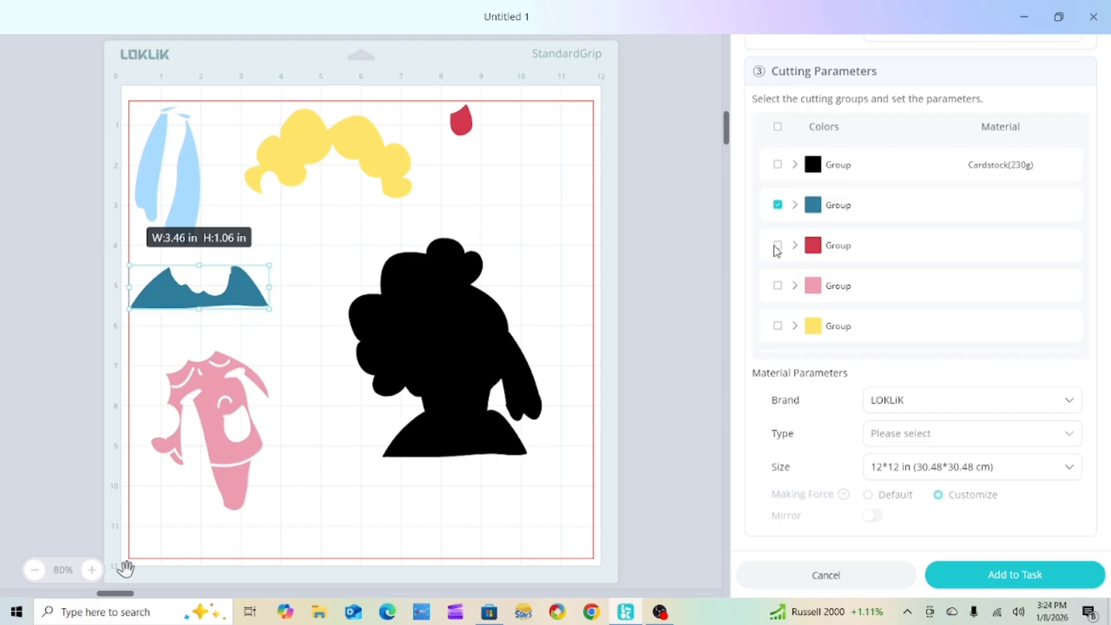
pyautogui.click(778, 246)
pyautogui.click(778, 286)
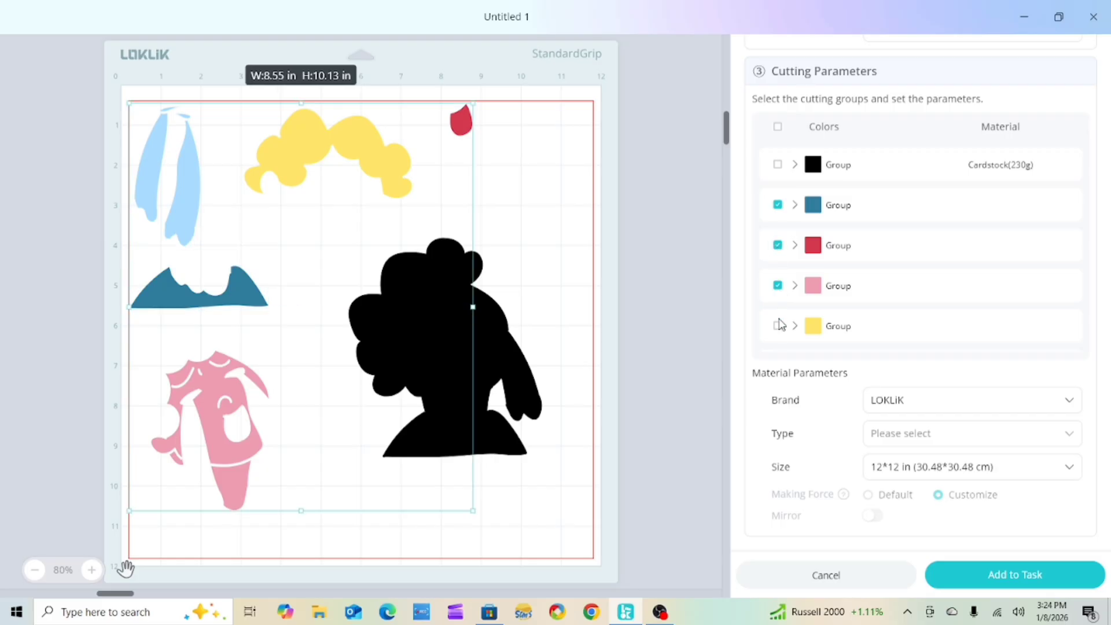
pyautogui.scroll(-1, 937, 285)
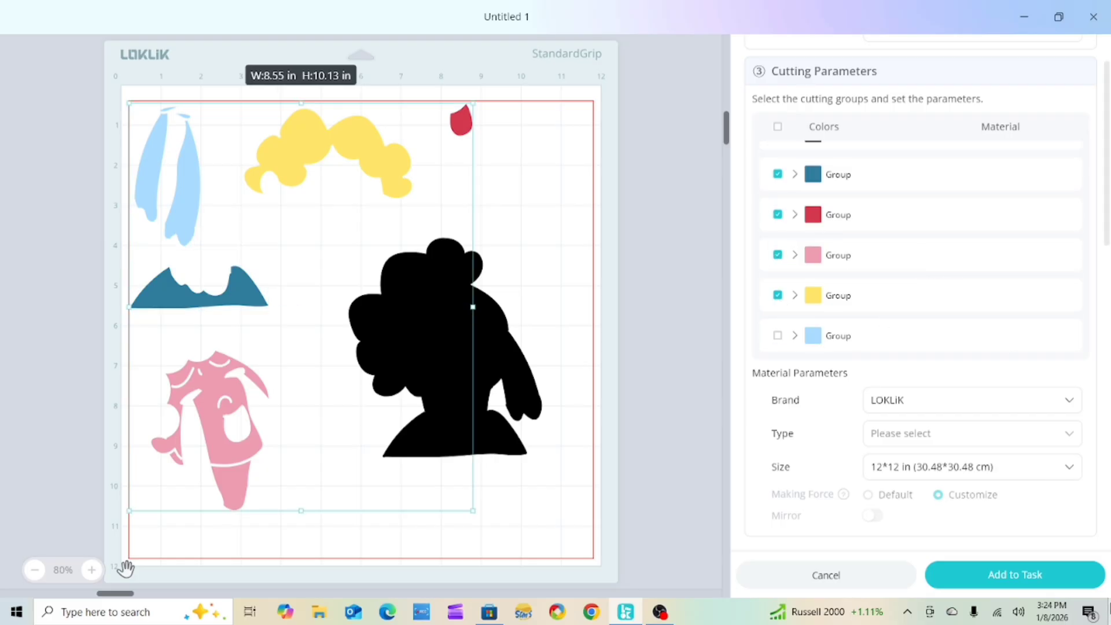
# - Set the material of the selected colour groups to HTVRONT Pure Heat Transfer Vinyl
pyautogui.click(1071, 402)
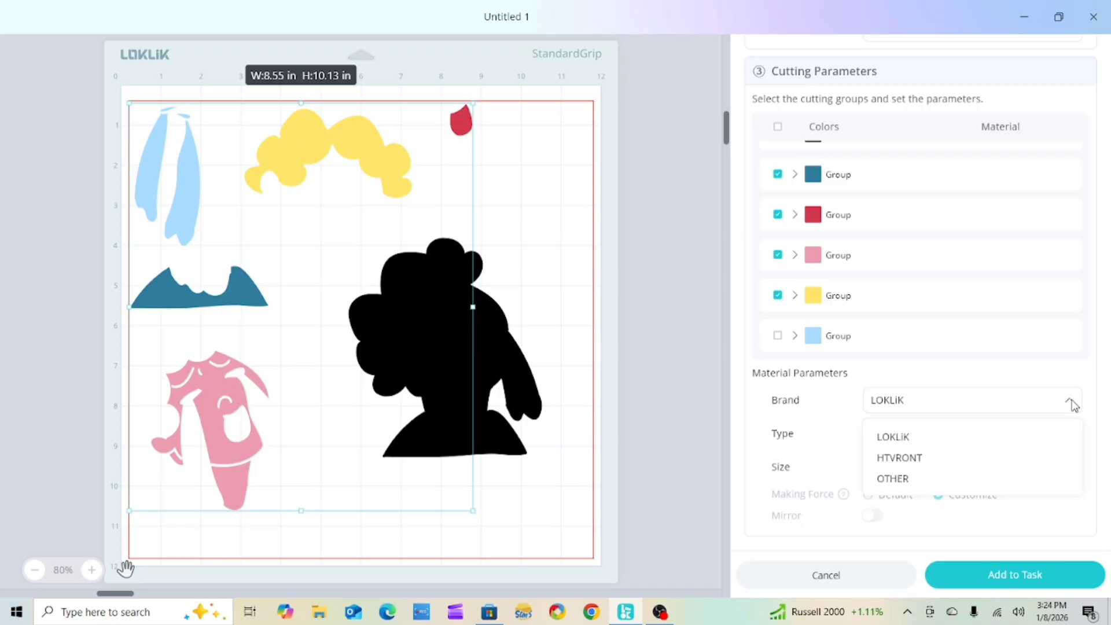
pyautogui.click(900, 461)
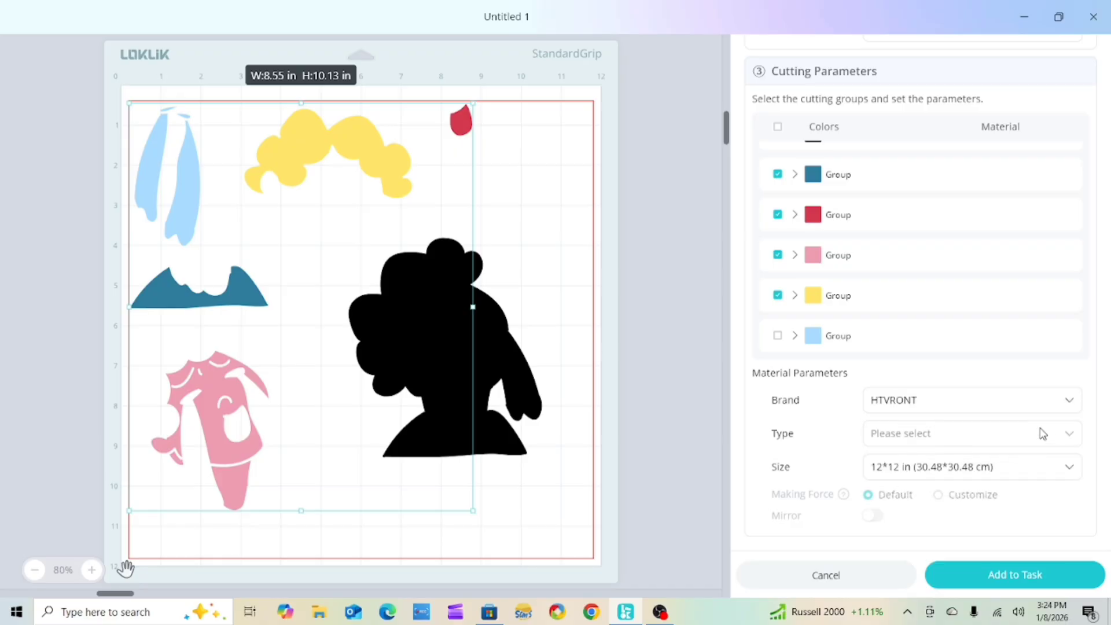
pyautogui.click(1070, 434)
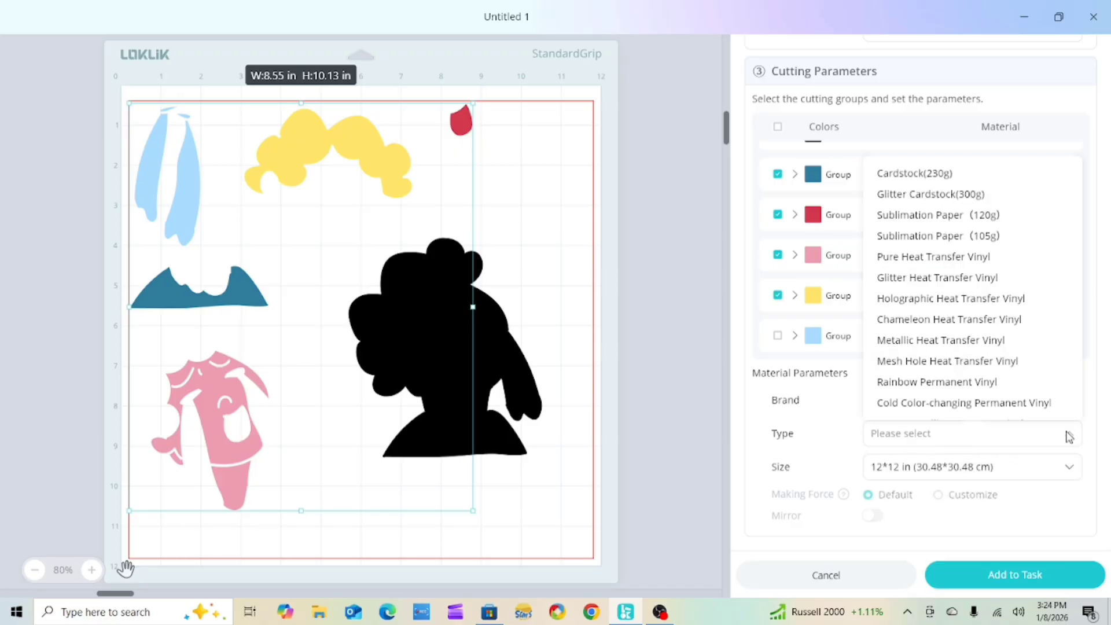
pyautogui.click(944, 259)
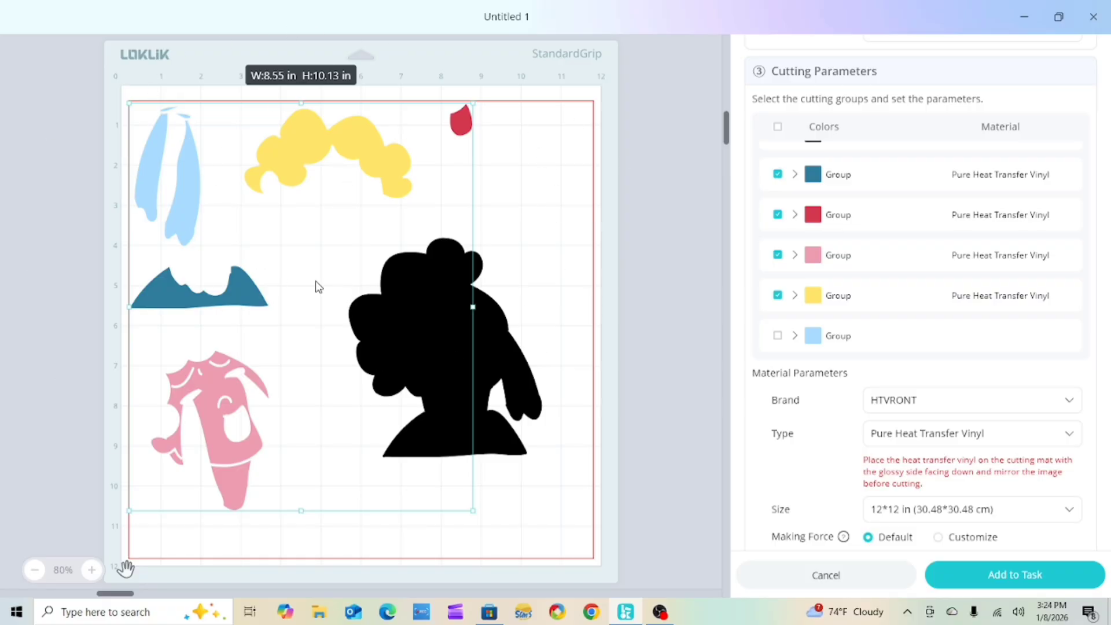
pyautogui.click(778, 335)
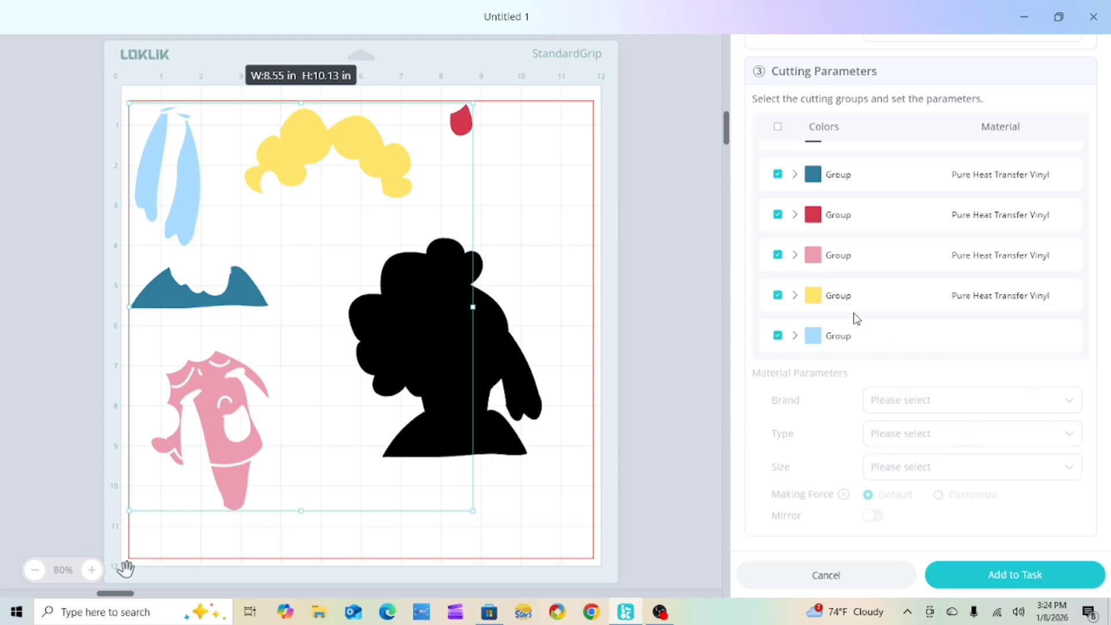
pyautogui.click(778, 296)
pyautogui.click(778, 296)
pyautogui.click(778, 336)
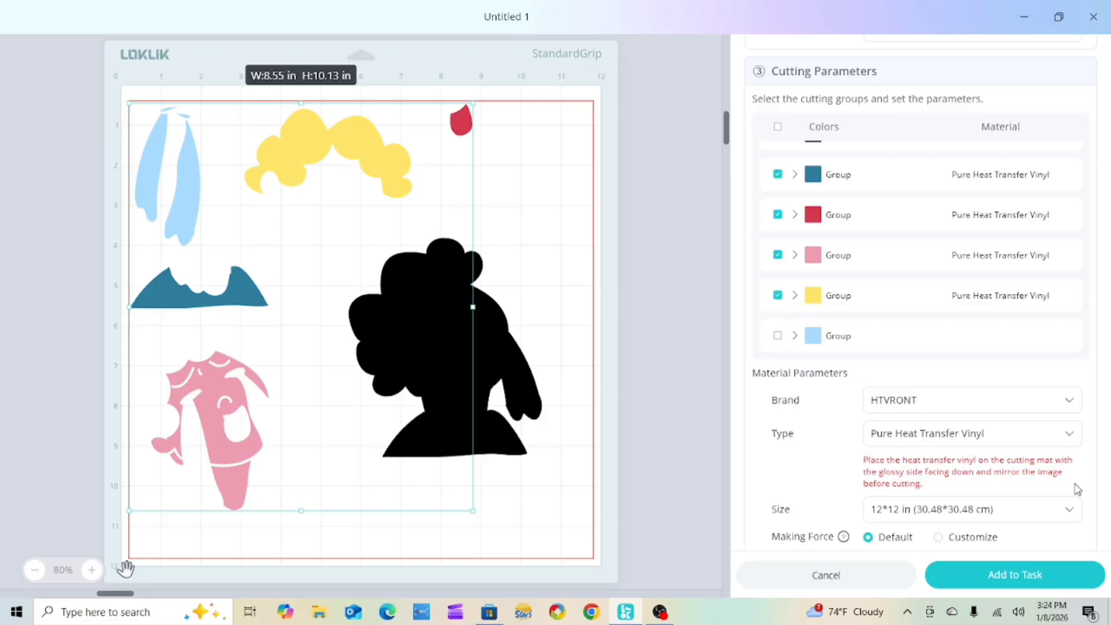
# - Mirror the selected vinyl pieces and move them together to the right edge of the cutting boundary
pyautogui.scroll(-1, 984, 492)
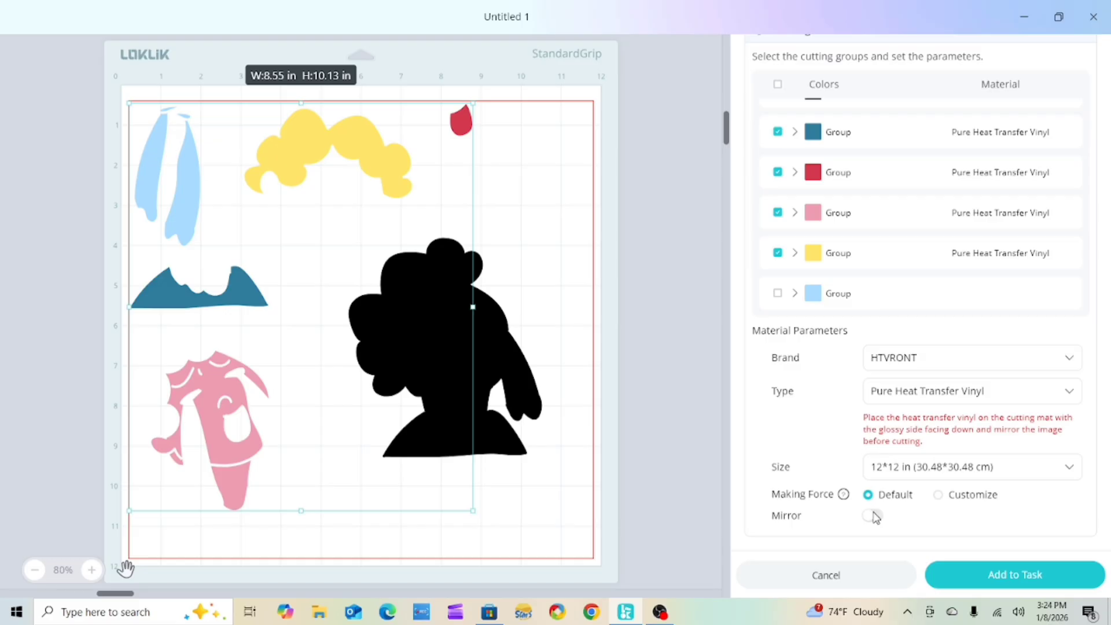
pyautogui.click(872, 516)
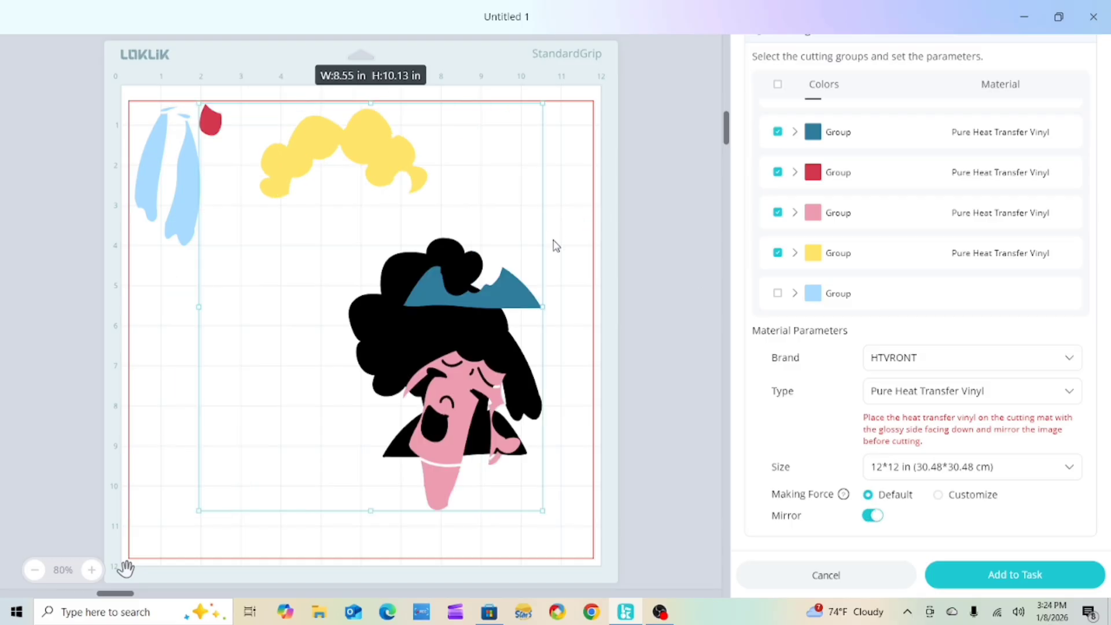
pyautogui.moveTo(385, 163); pyautogui.dragTo(437, 166)
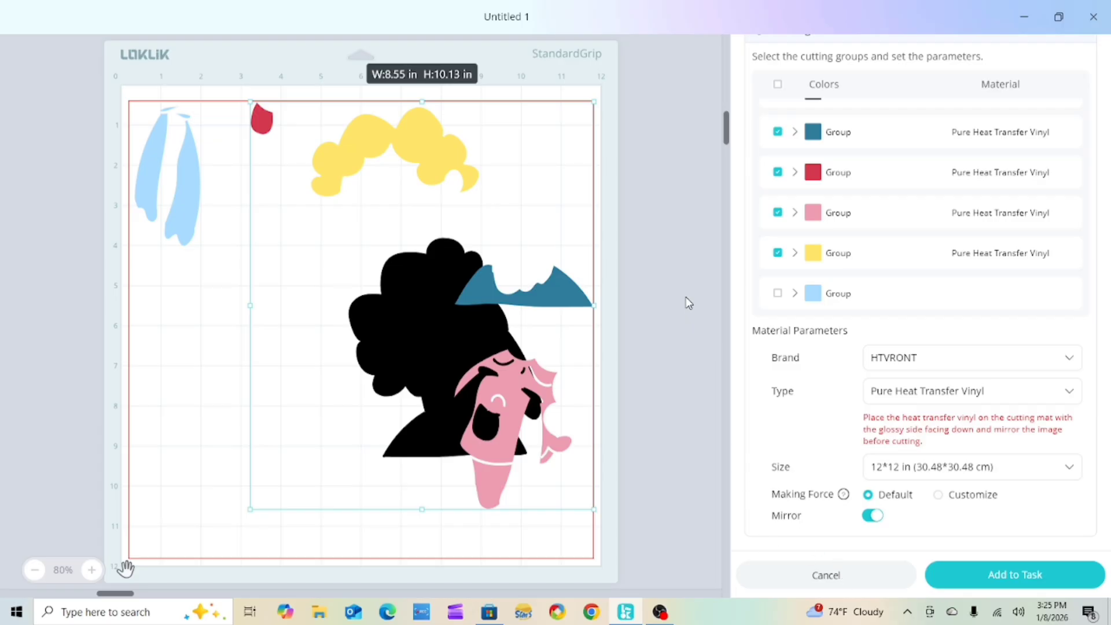
# - Add the mirrored vinyl pieces to the task list, and delete the cardstock silhouette task from it
pyautogui.click(1011, 578)
pyautogui.scroll(-4, 592, 333)
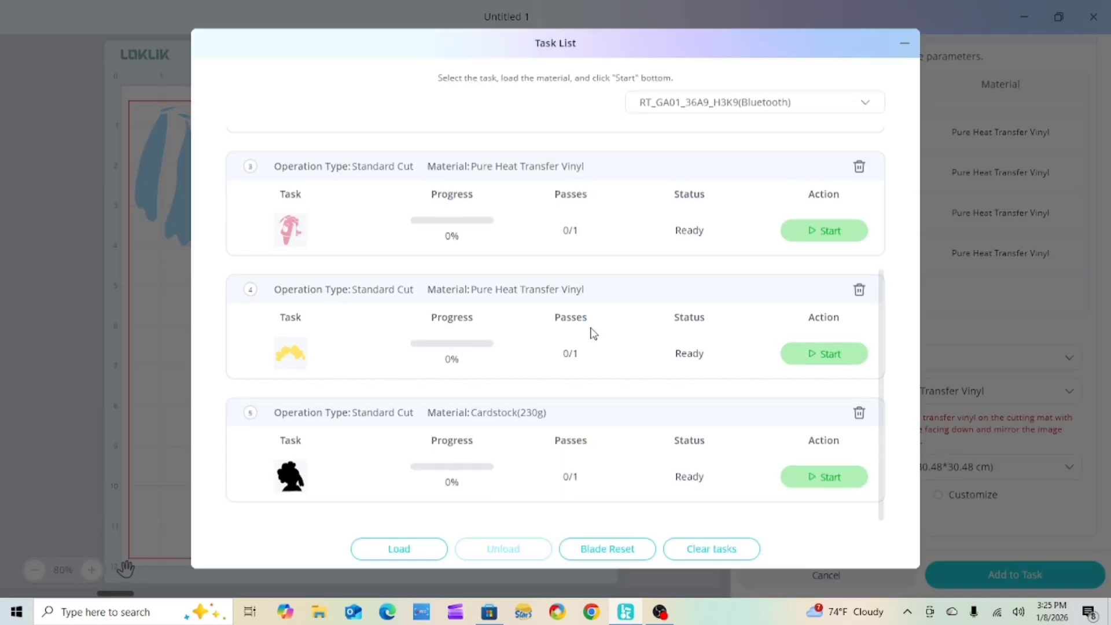
pyautogui.click(859, 413)
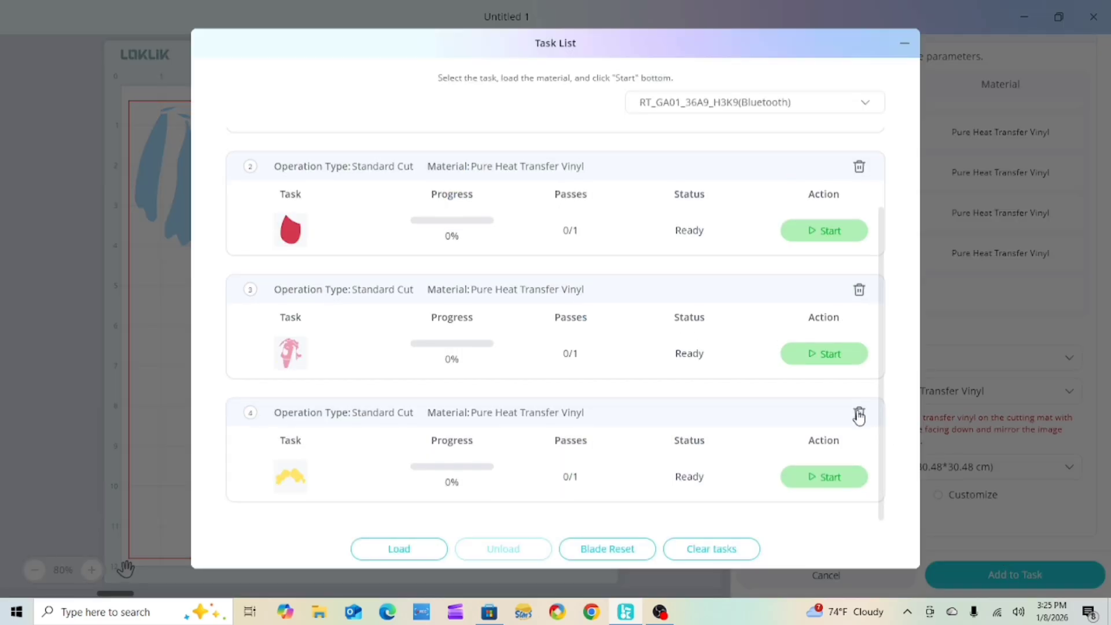
pyautogui.click(905, 44)
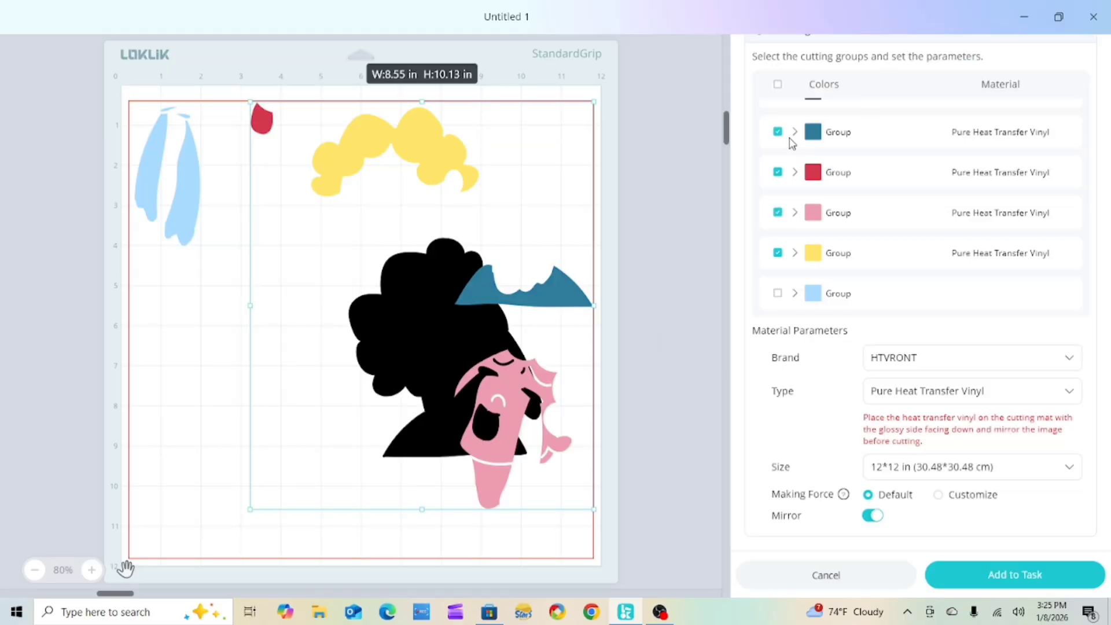
# - Deselect the dark blue, red, pink and yellow vinyl groups in the cutting parameters
pyautogui.click(778, 132)
pyautogui.click(778, 173)
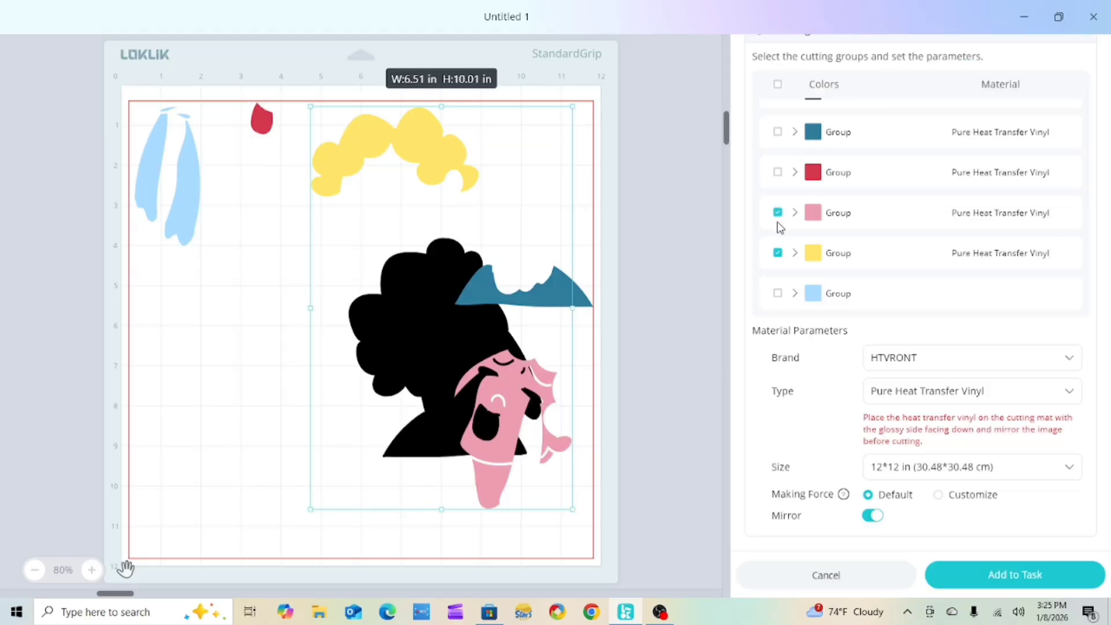
pyautogui.click(778, 213)
pyautogui.click(778, 253)
# - Select the black cardstock group and move the silhouette to the mat's lower left, below the tears and clear of the other pieces
pyautogui.scroll(6, 1051, 274)
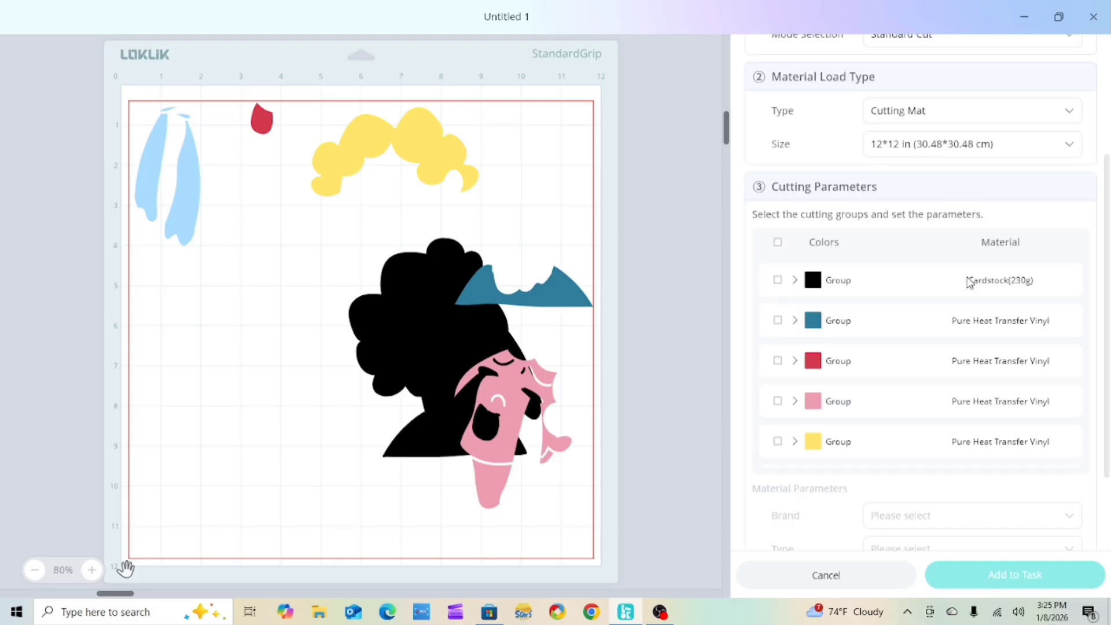
pyautogui.scroll(-2, 843, 307)
pyautogui.scroll(-1, 810, 370)
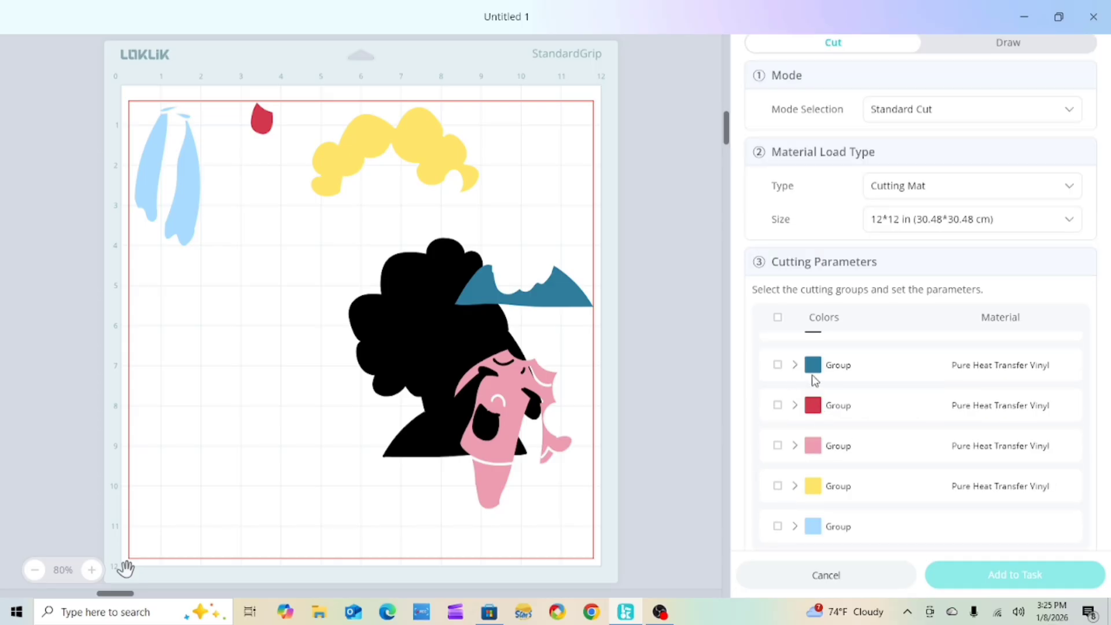
pyautogui.scroll(1, 779, 377)
pyautogui.click(778, 355)
pyautogui.moveTo(461, 327); pyautogui.dragTo(234, 371)
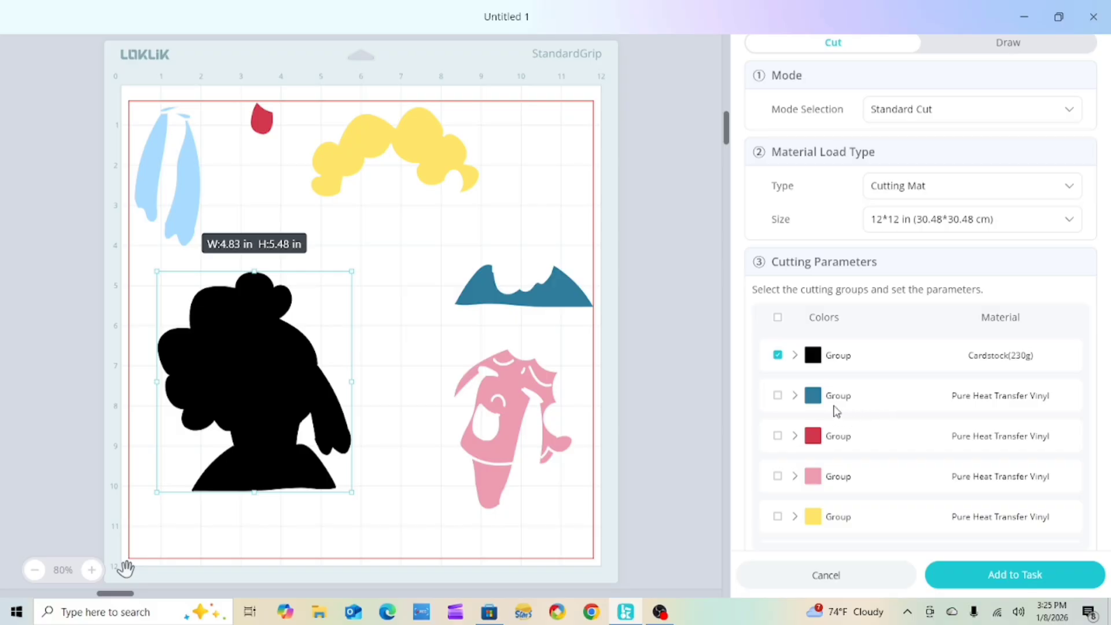
# - Add the black cardstock silhouette to the task list with mirroring off, and return to the cutting setup
pyautogui.scroll(-2, 903, 415)
pyautogui.scroll(-3, 946, 435)
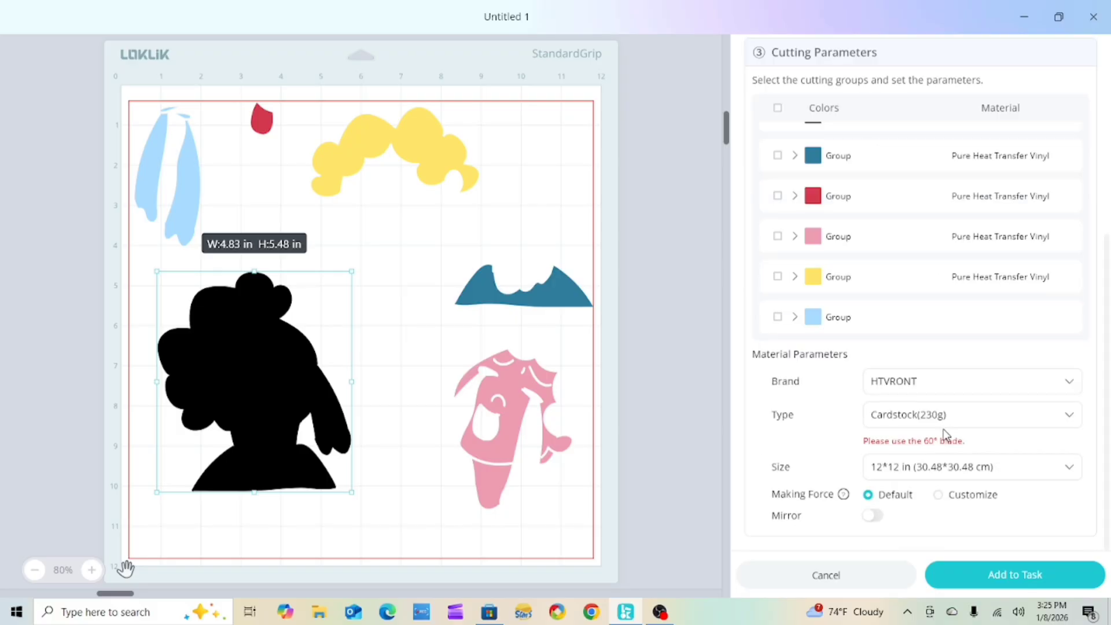
pyautogui.scroll(1, 946, 434)
pyautogui.scroll(-1, 947, 434)
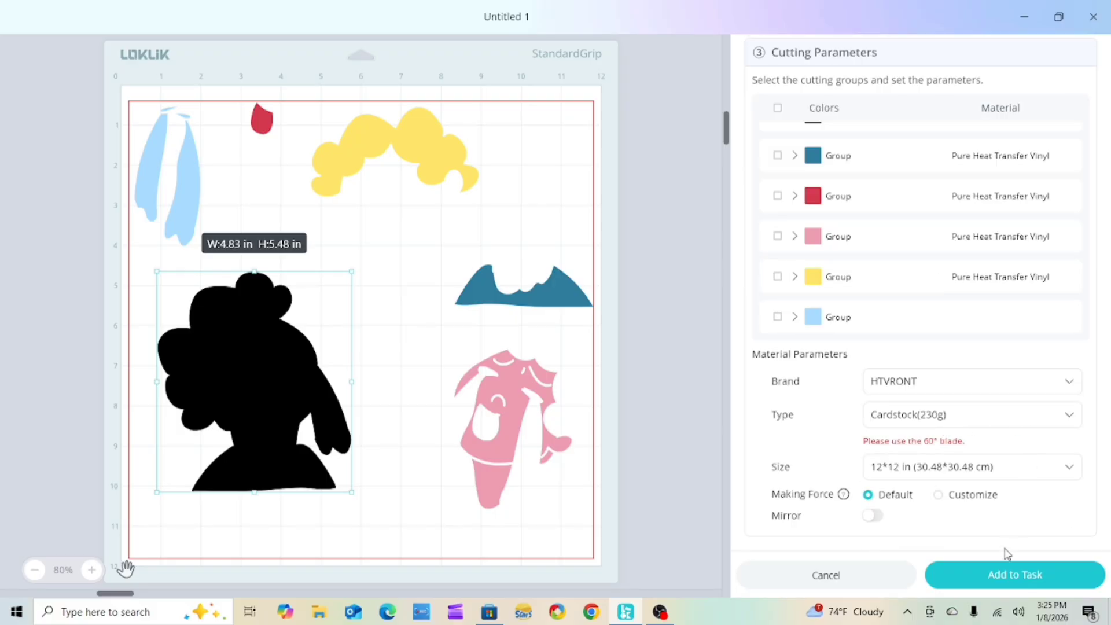
pyautogui.click(1007, 575)
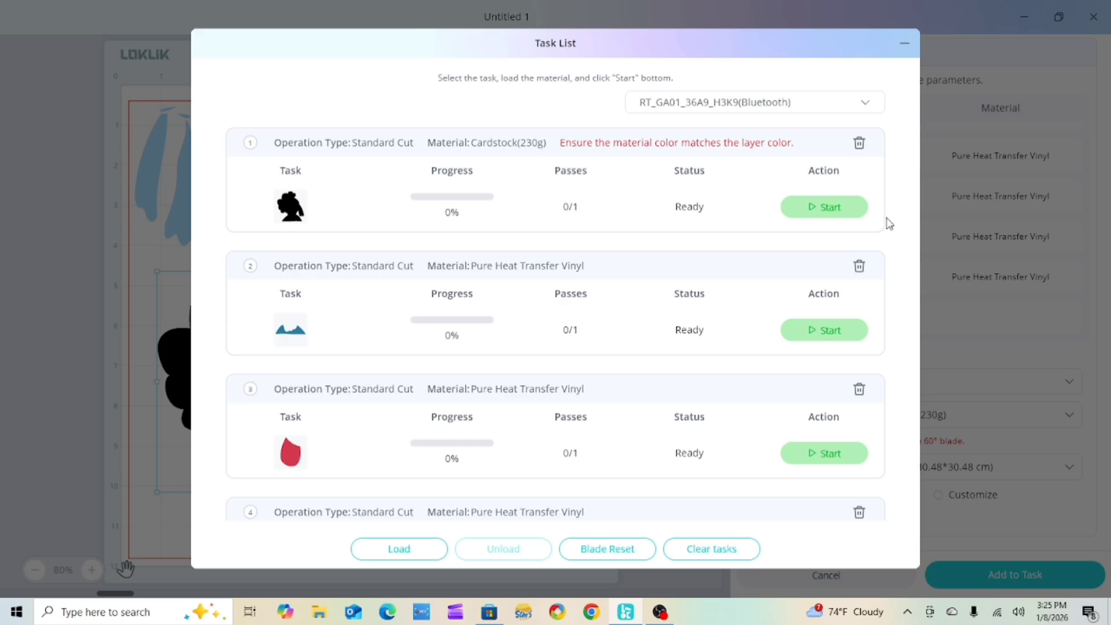
pyautogui.click(907, 46)
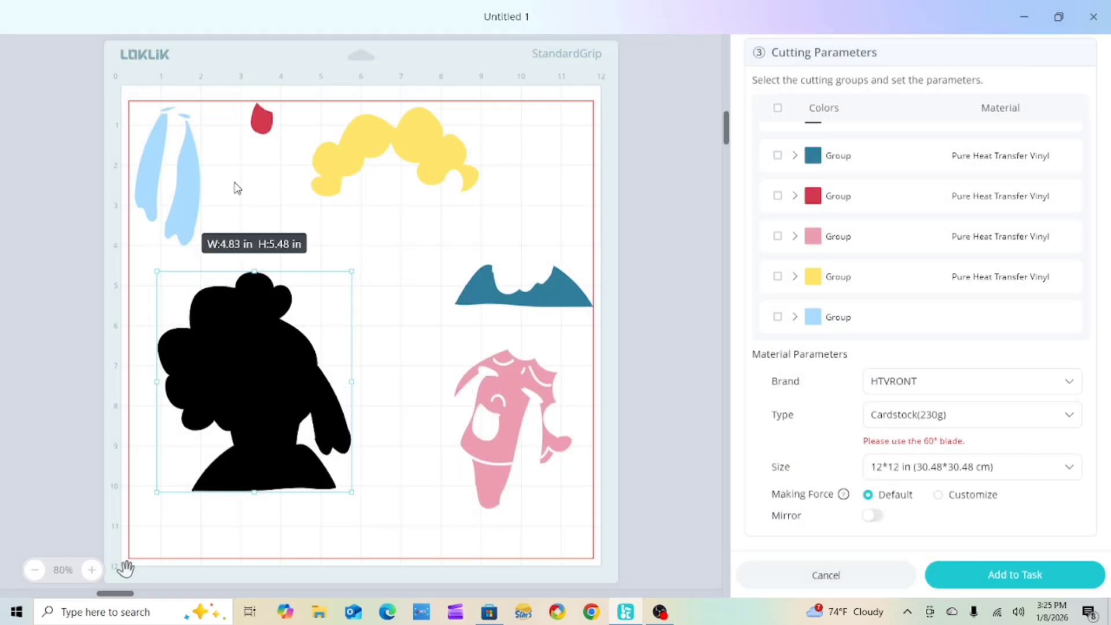
# - Select the light blue tears group in the cutting parameters and deselect the black cardstock group
pyautogui.hotkey('ctrl', 'a')
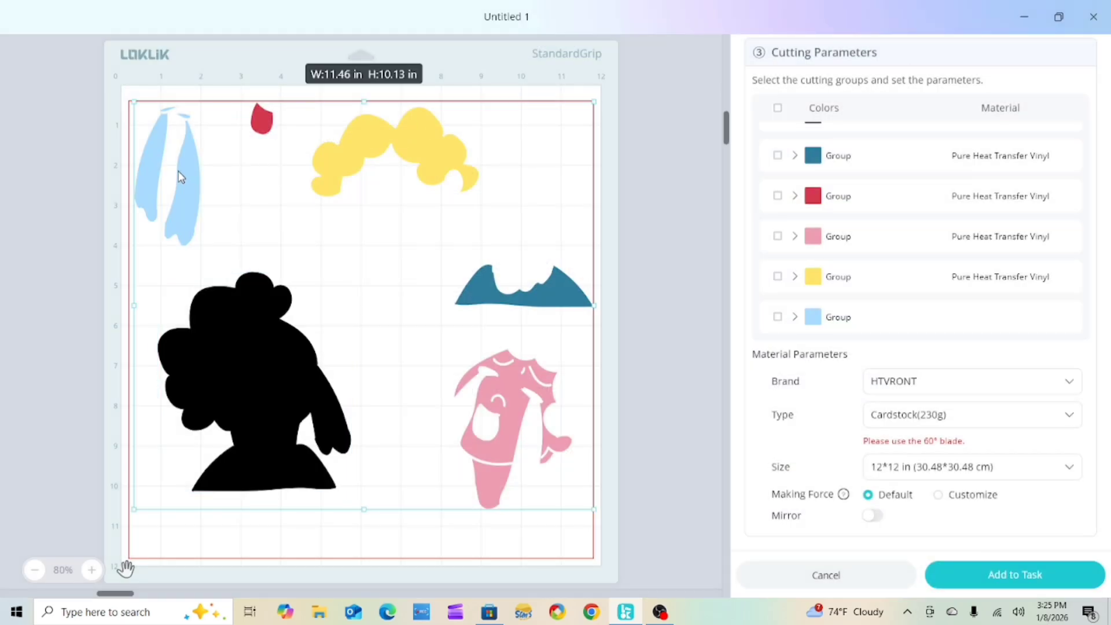
pyautogui.click(779, 318)
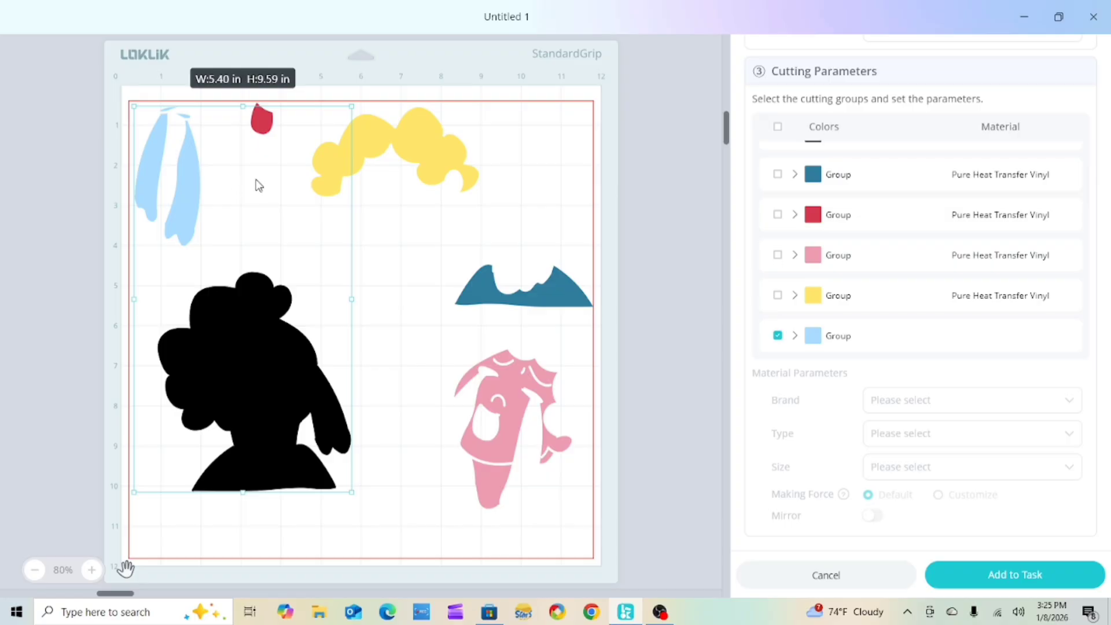
pyautogui.click(398, 457)
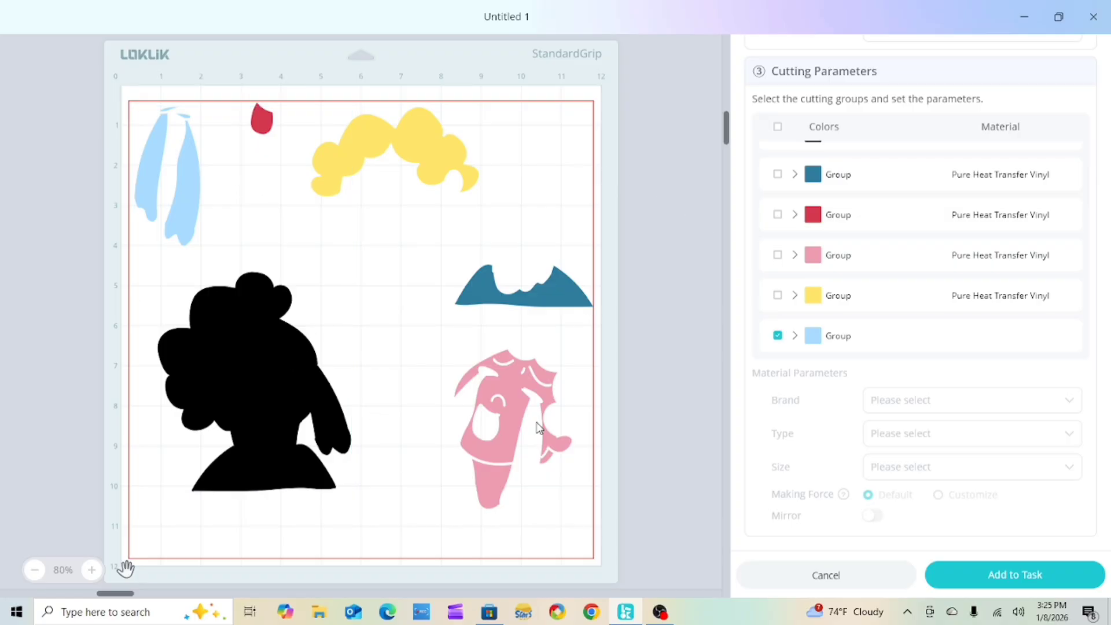
pyautogui.scroll(3, 812, 262)
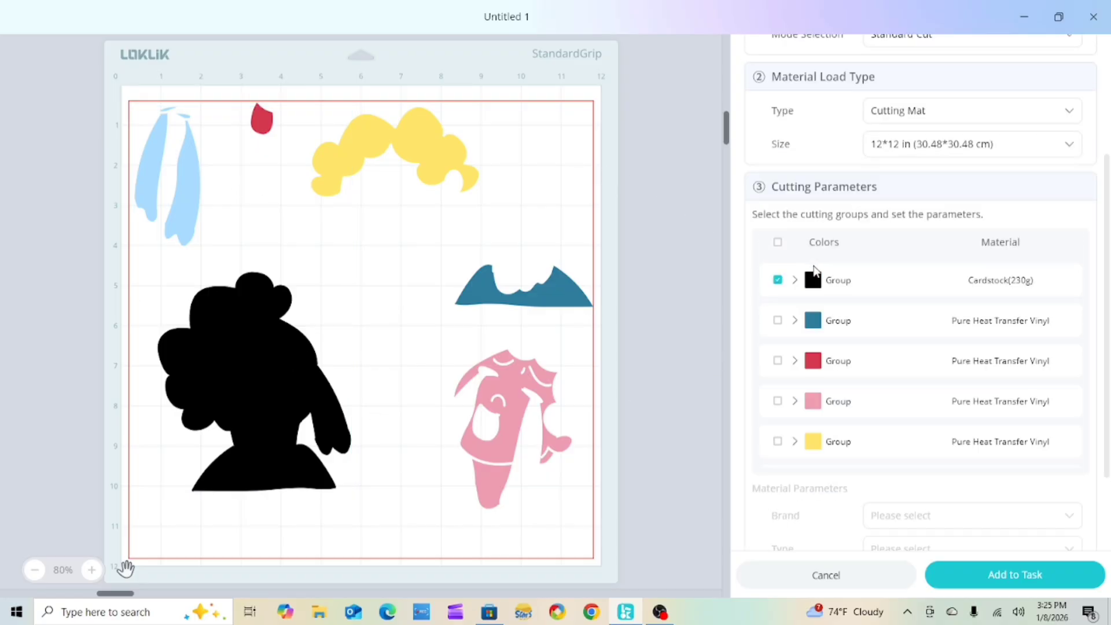
pyautogui.click(778, 281)
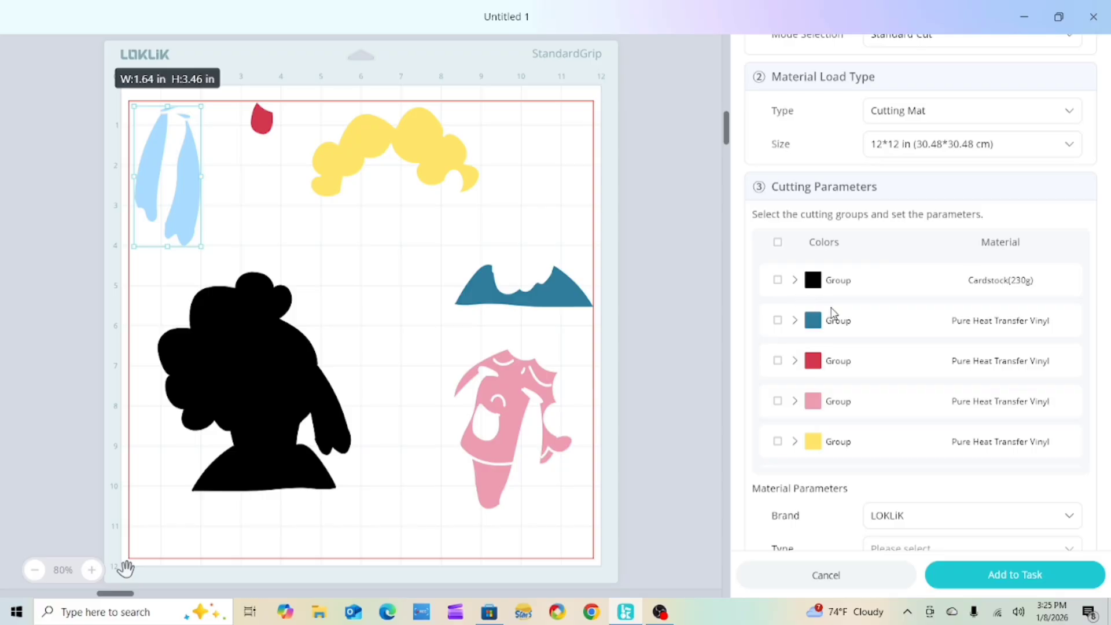
# - Set the light blue tears' material to the HTVRONT brand and the Glitter Heat Transfer Vinyl type
pyautogui.scroll(-4, 833, 313)
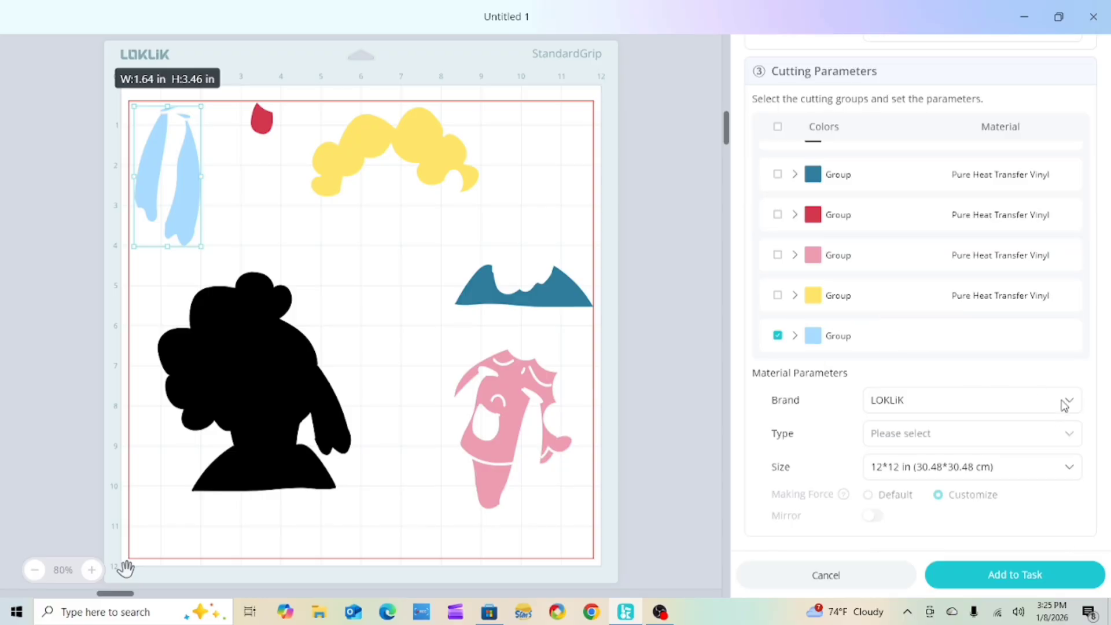
pyautogui.click(1064, 402)
pyautogui.click(896, 459)
pyautogui.click(1064, 437)
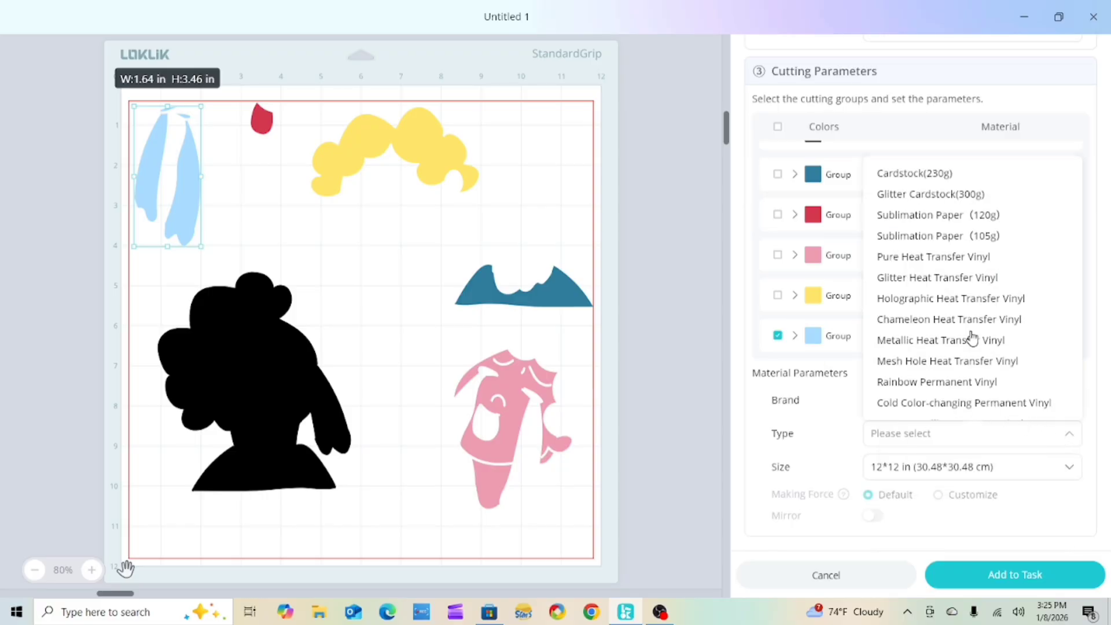
pyautogui.click(933, 261)
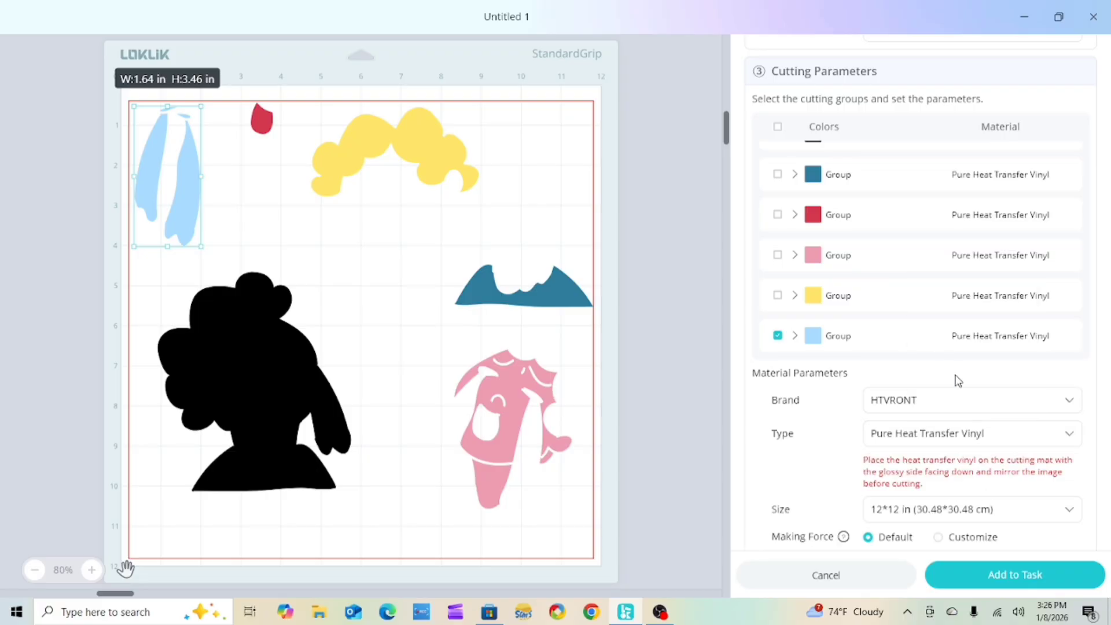
pyautogui.scroll(-1, 973, 419)
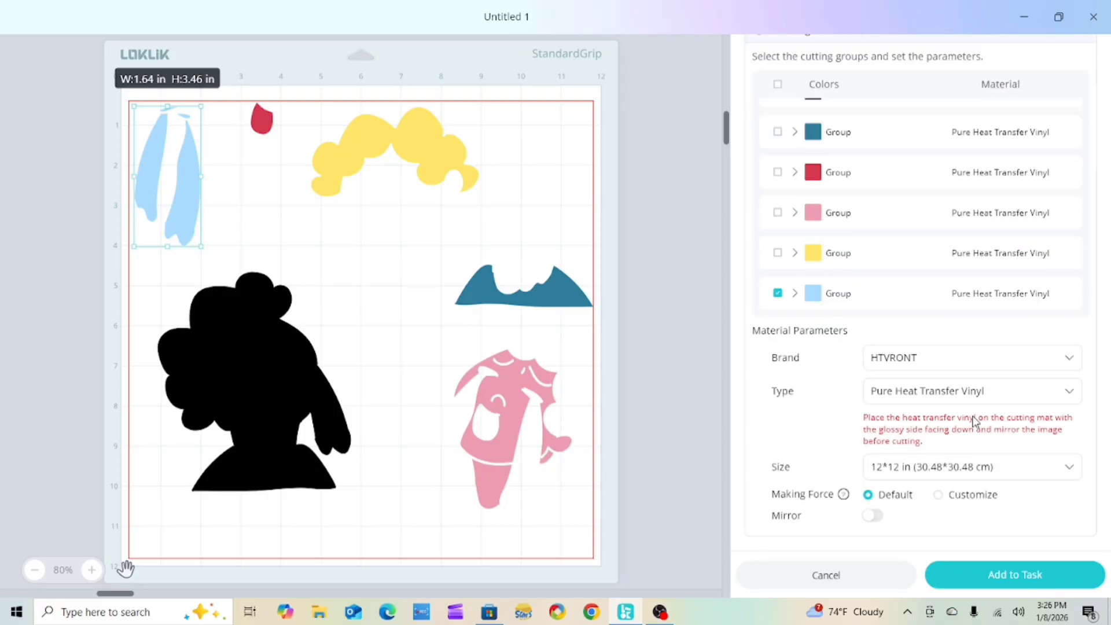
pyautogui.click(1068, 392)
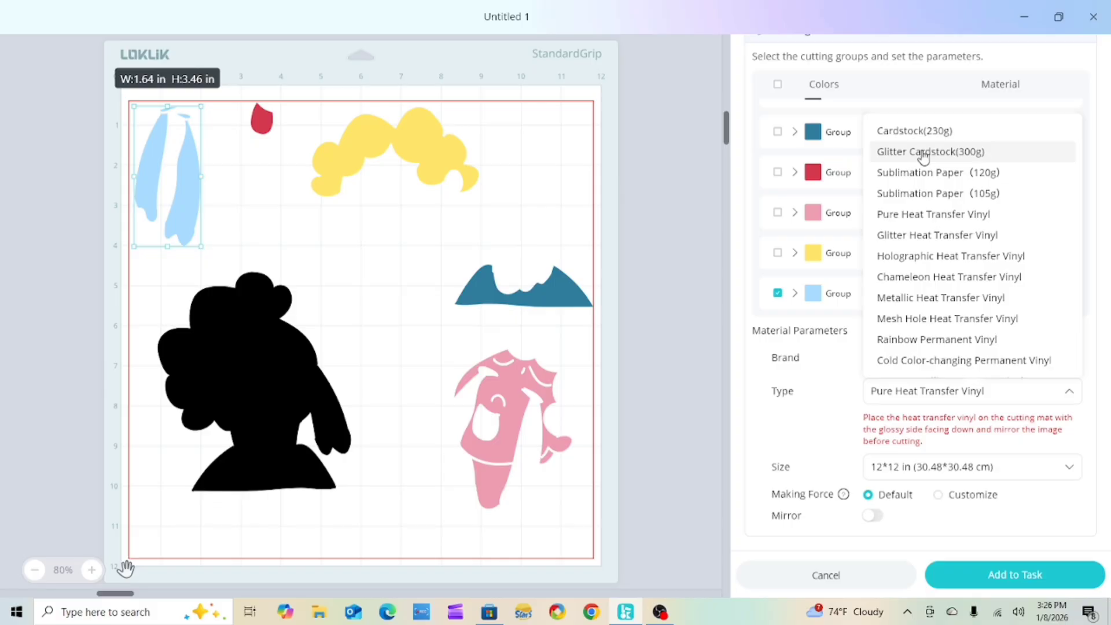
pyautogui.click(933, 235)
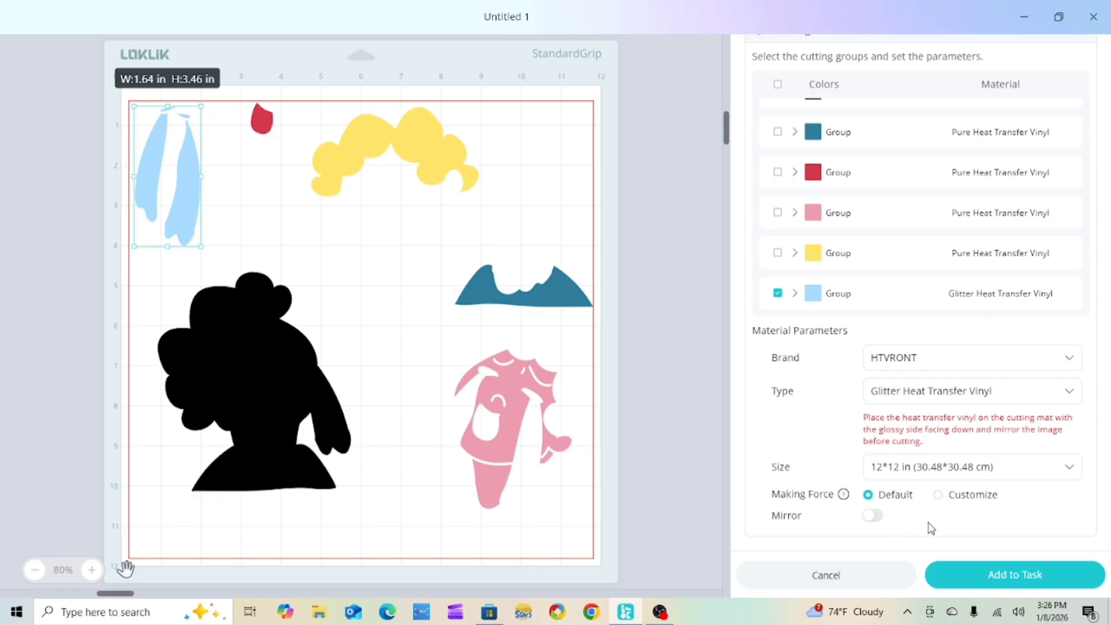
# - Mirror the light blue tears and add them to the task list
pyautogui.click(873, 516)
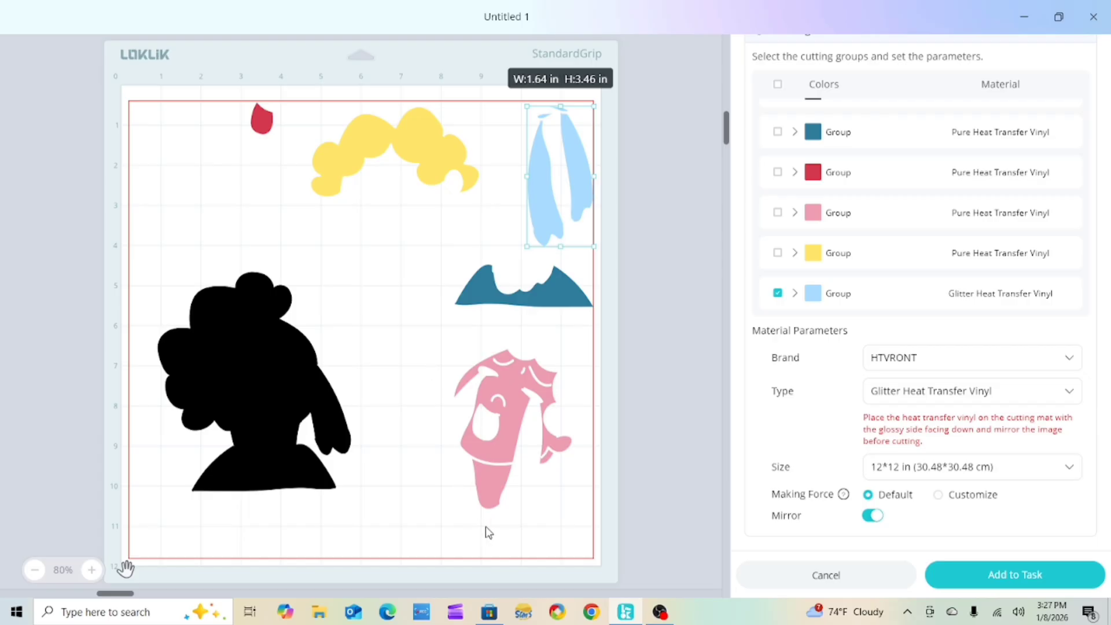
pyautogui.click(1003, 576)
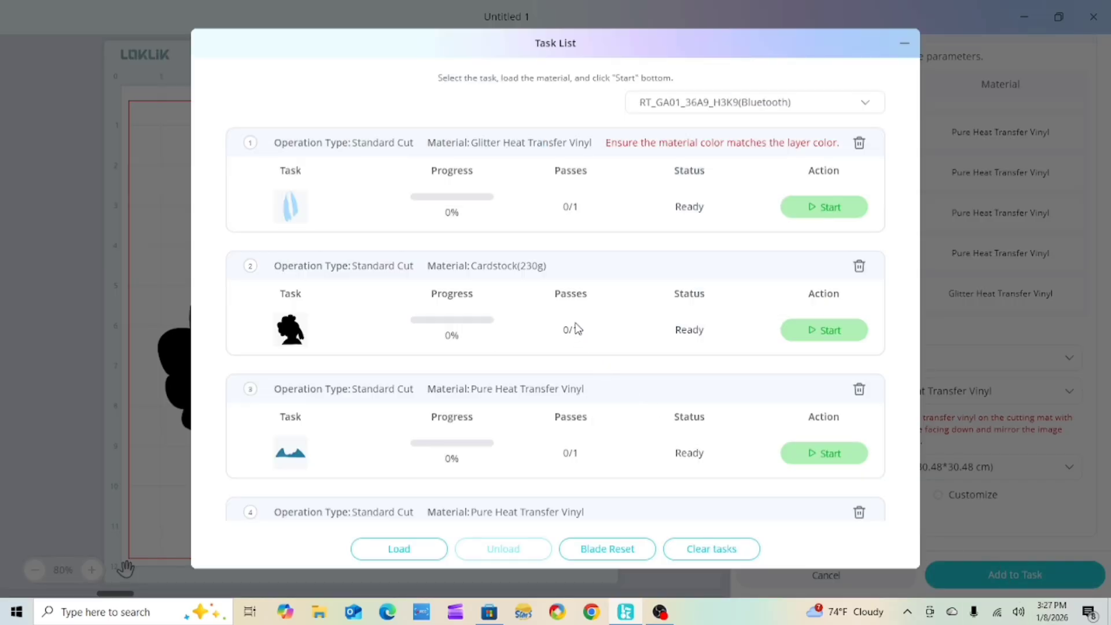
# - Review the task list from the first task to the last, checking each piece's colour, material and status
pyautogui.scroll(-6, 575, 328)
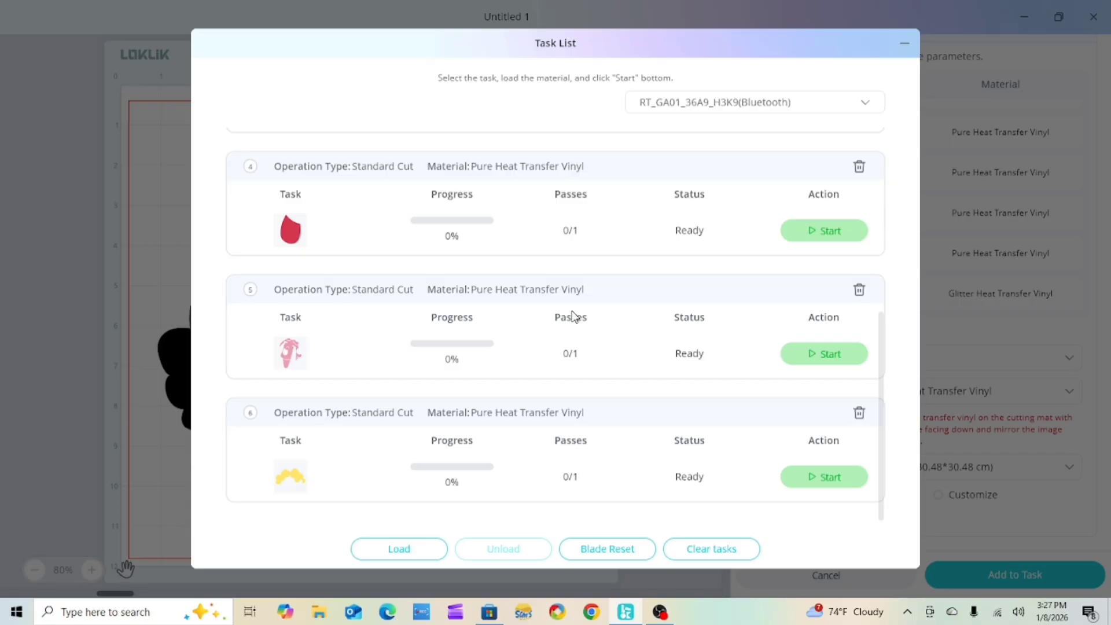
pyautogui.scroll(4, 573, 316)
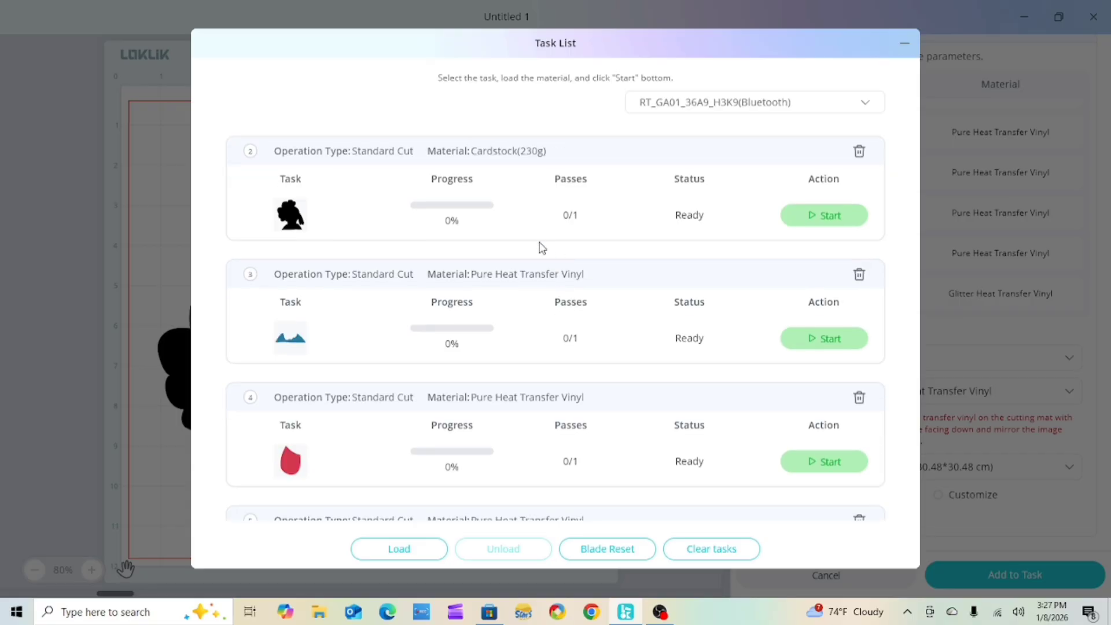
pyautogui.scroll(2, 543, 248)
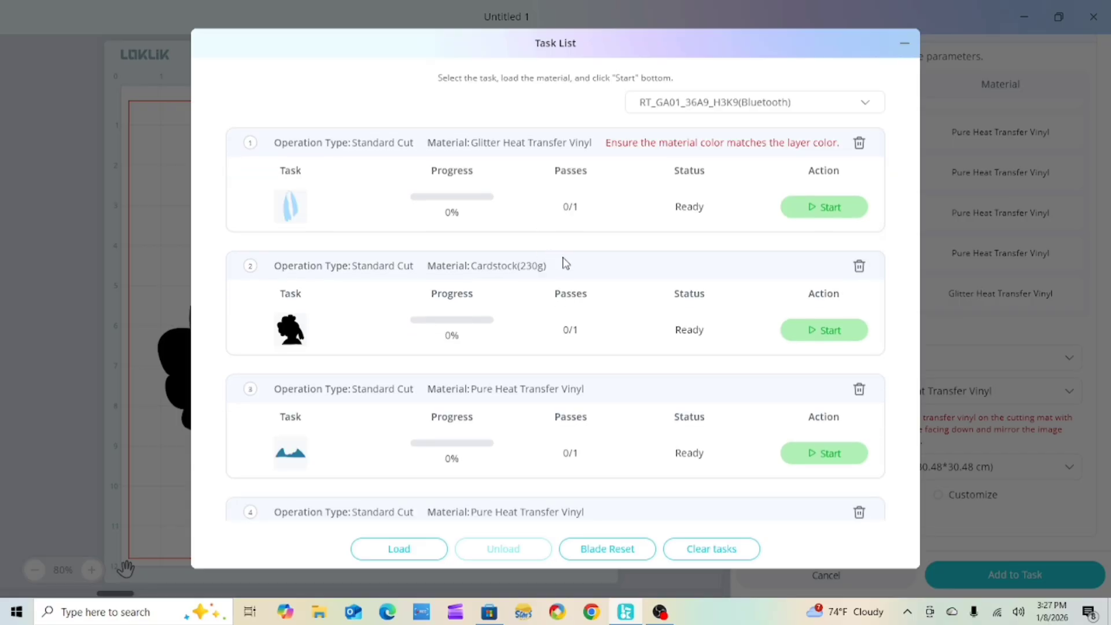
pyautogui.scroll(-2, 560, 263)
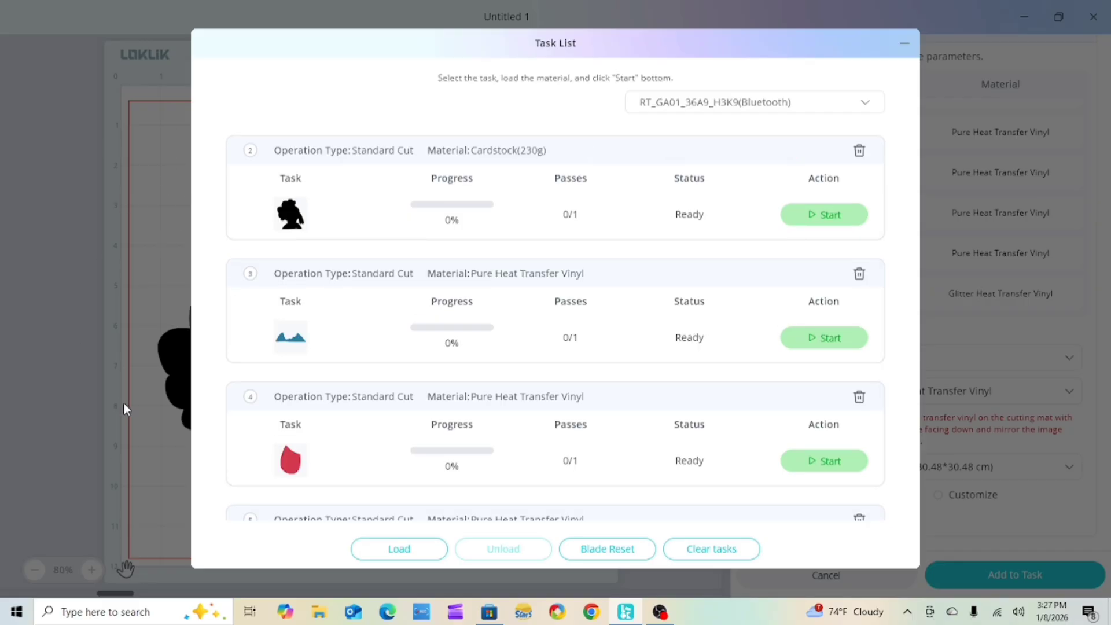
pyautogui.scroll(-4, 723, 416)
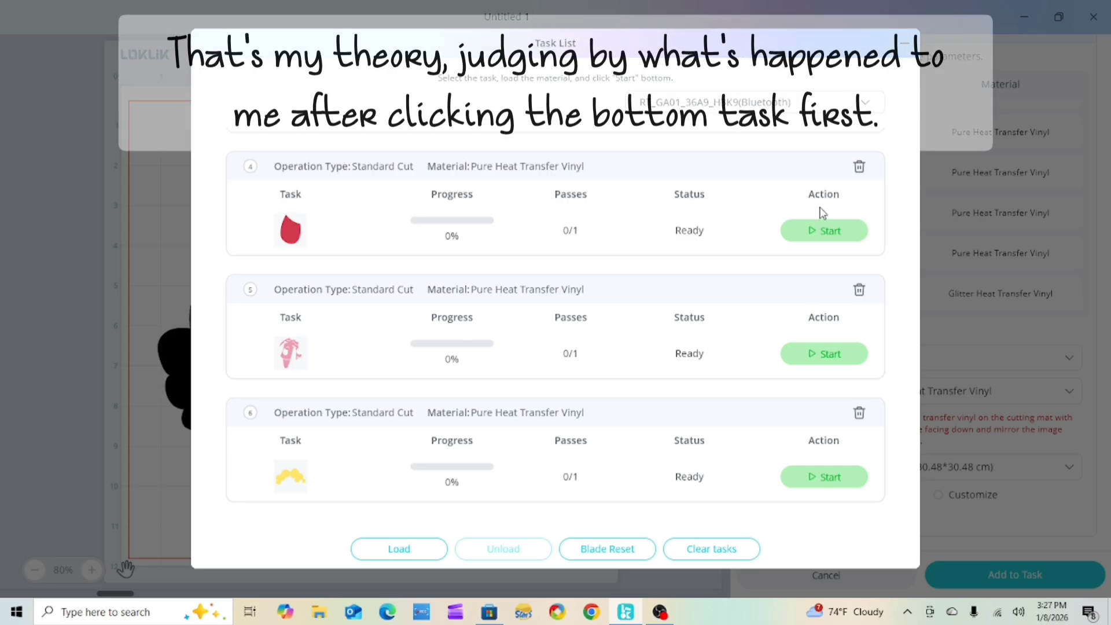
pyautogui.scroll(2, 816, 231)
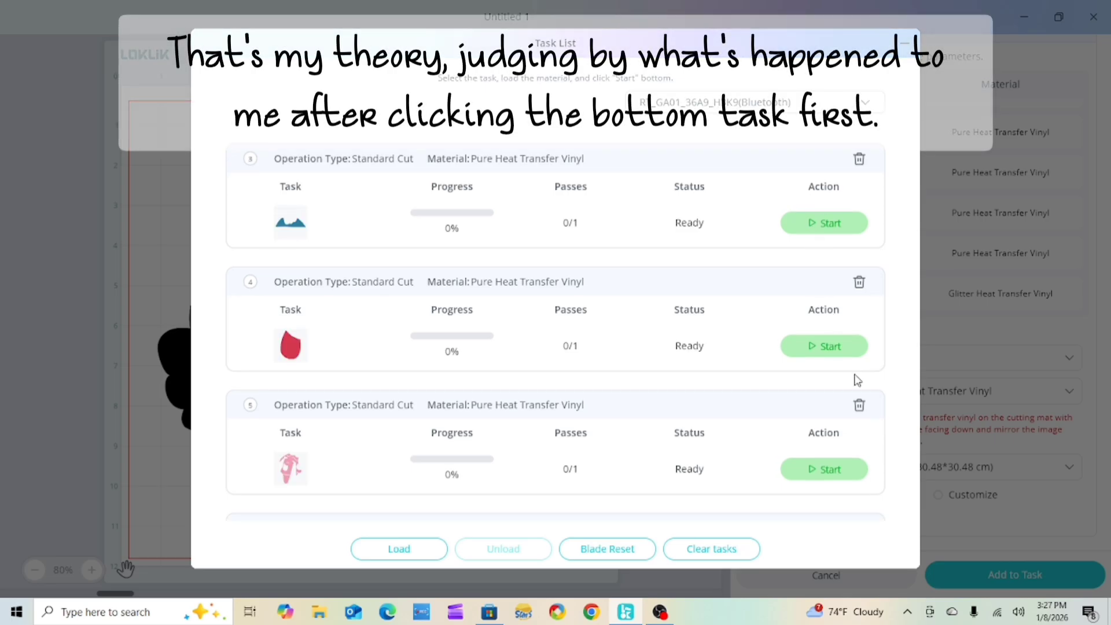
pyautogui.scroll(2, 822, 252)
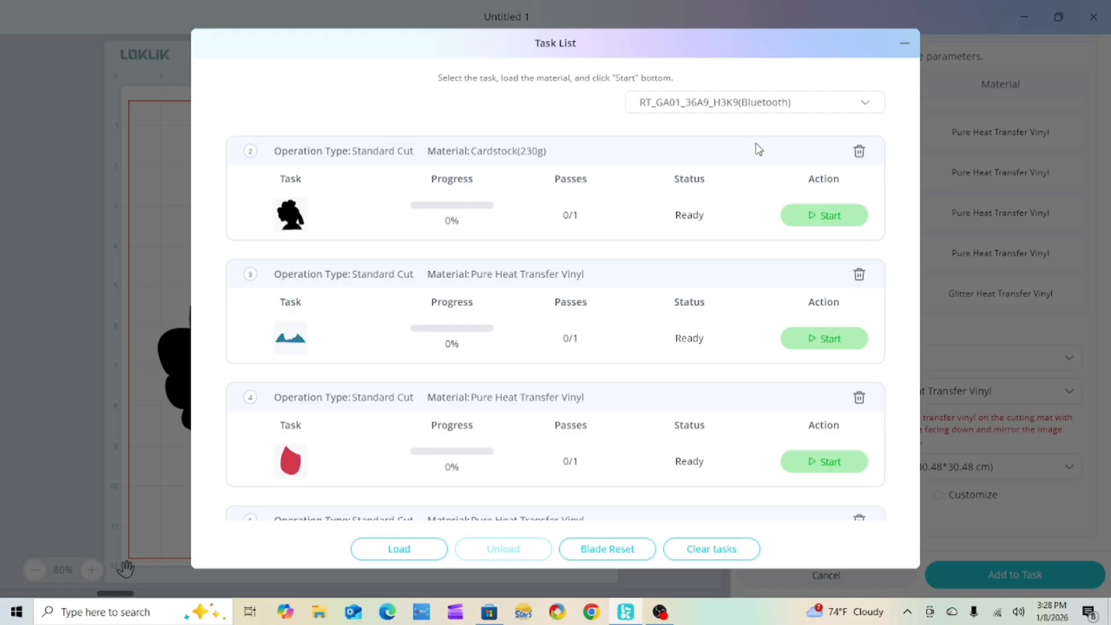
pyautogui.scroll(-4, 834, 272)
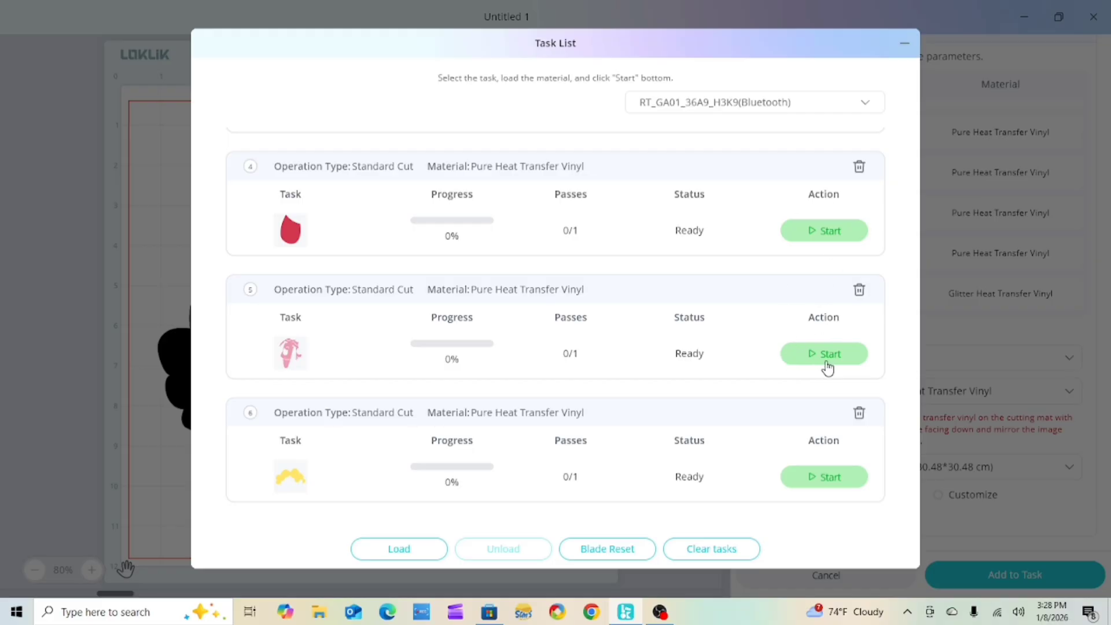
pyautogui.scroll(6, 845, 366)
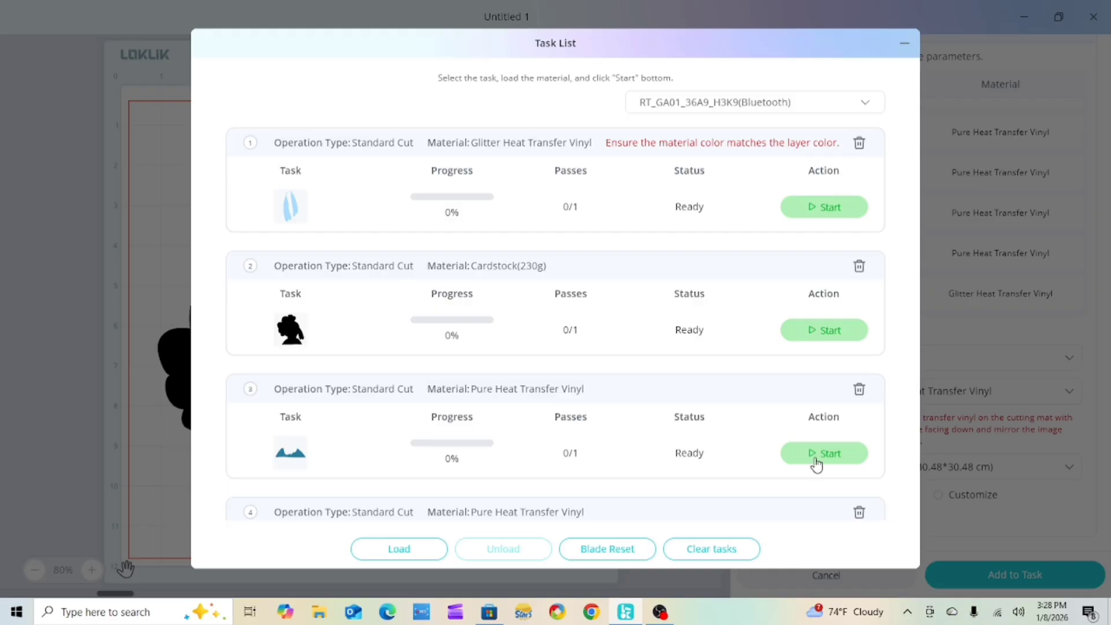
pyautogui.scroll(-2, 832, 464)
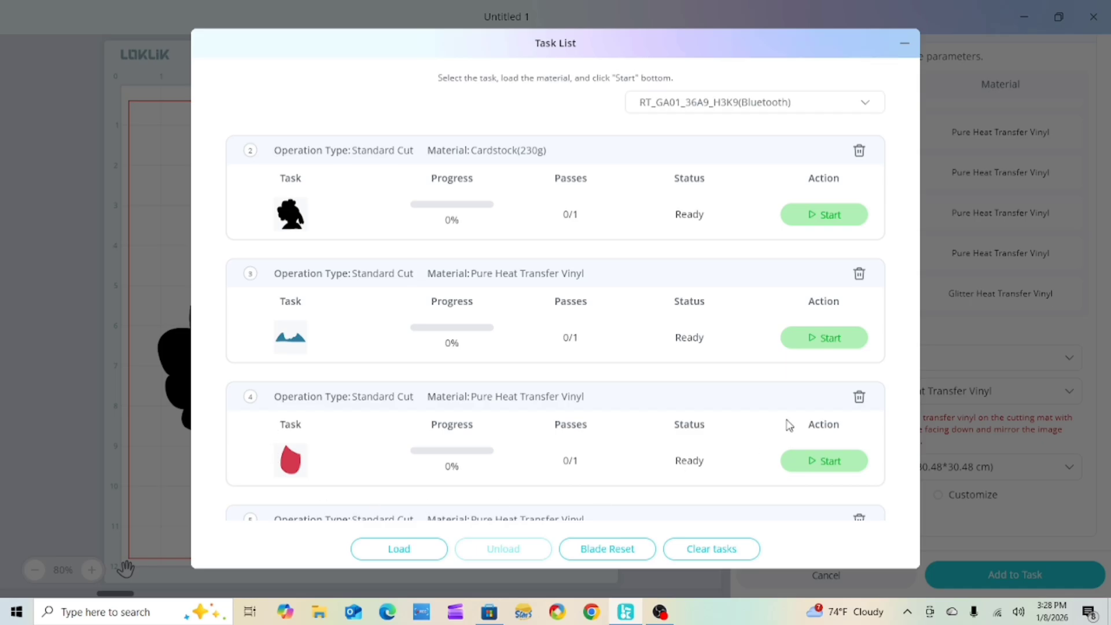
pyautogui.scroll(-4, 778, 422)
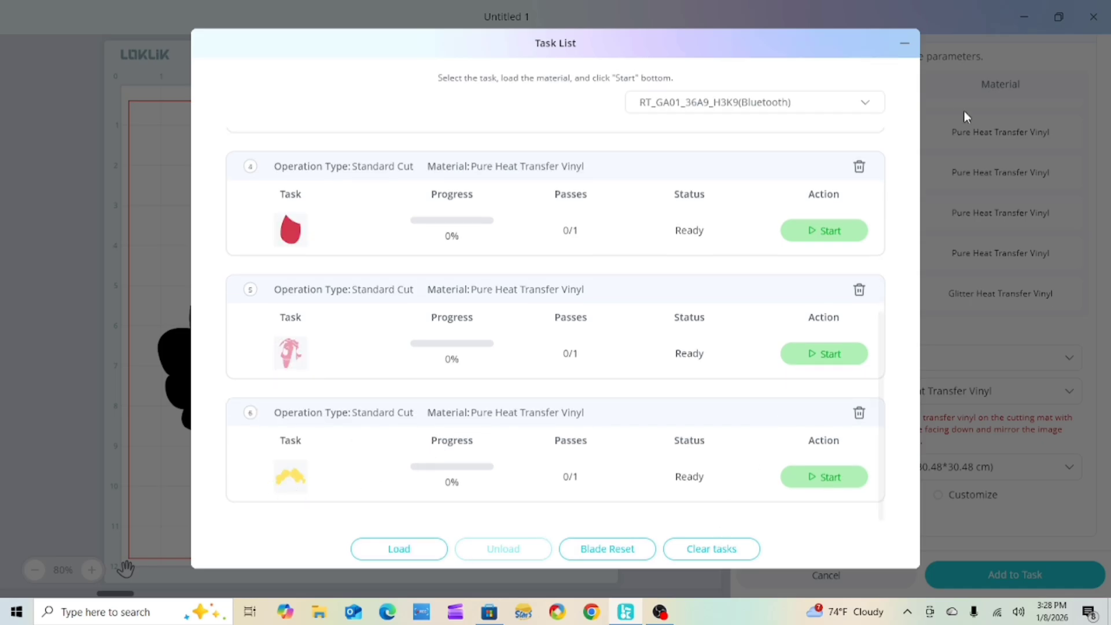
# - Delete every cutting task from the task list, and leave the cutting setup for the design canvas
pyautogui.scroll(6, 702, 266)
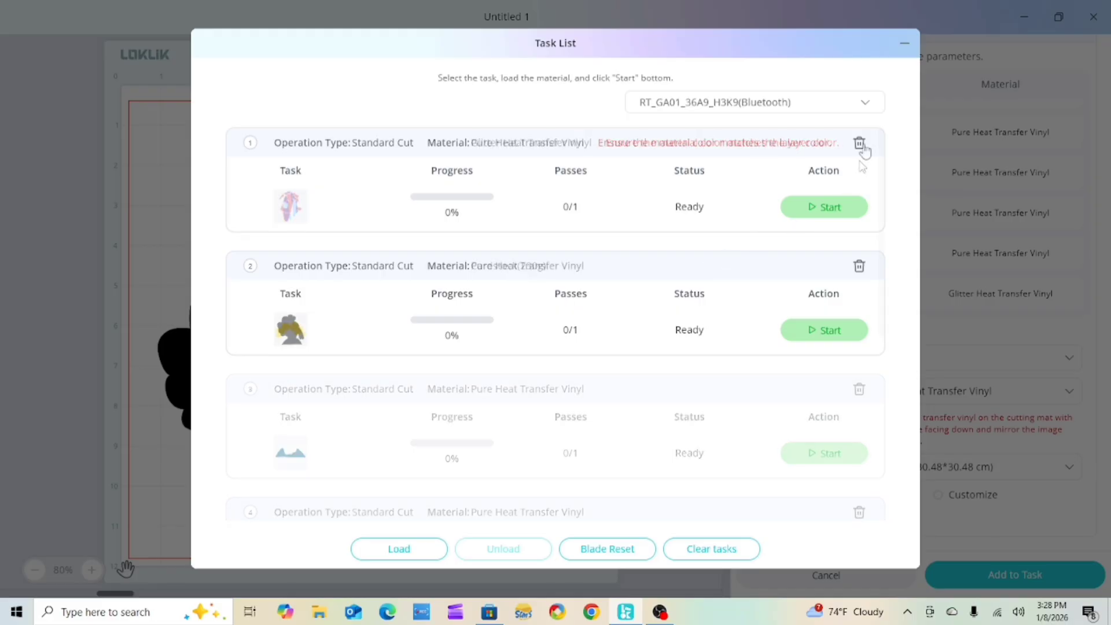
pyautogui.click(860, 144)
pyautogui.click(862, 144)
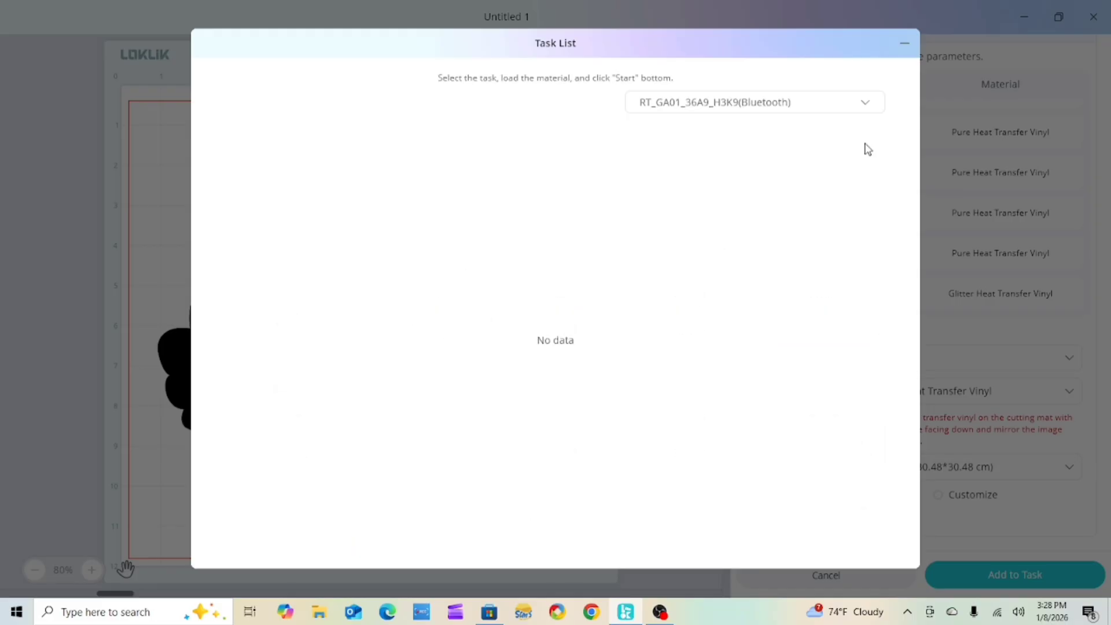
pyautogui.click(904, 50)
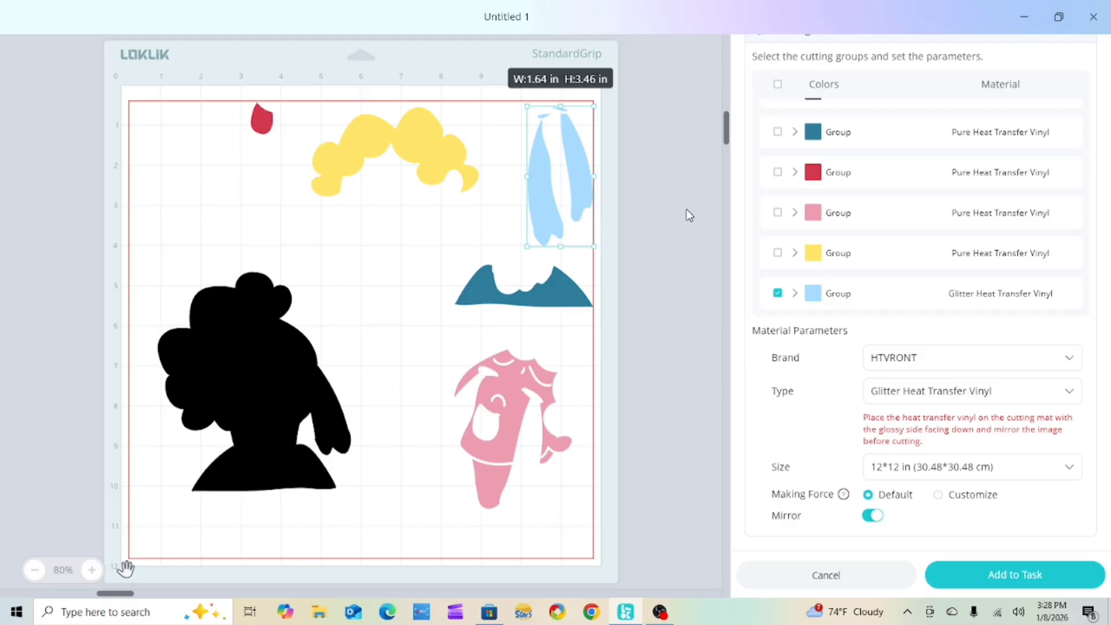
pyautogui.click(859, 576)
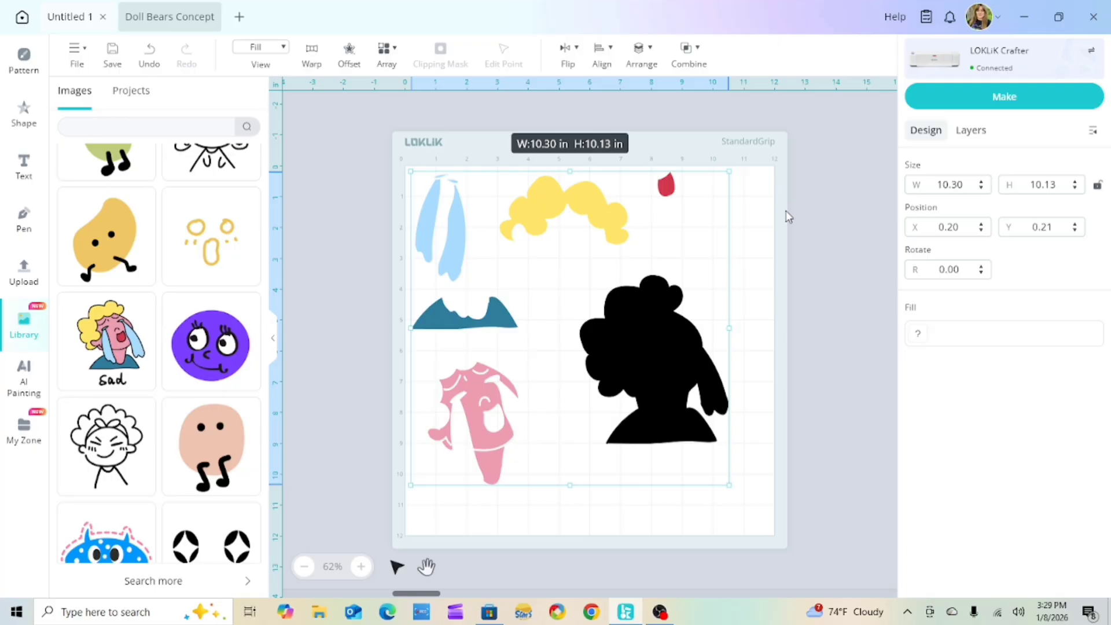
# - Show the design's layers and hide the light blue group of the sad face's left tear
pyautogui.click(809, 251)
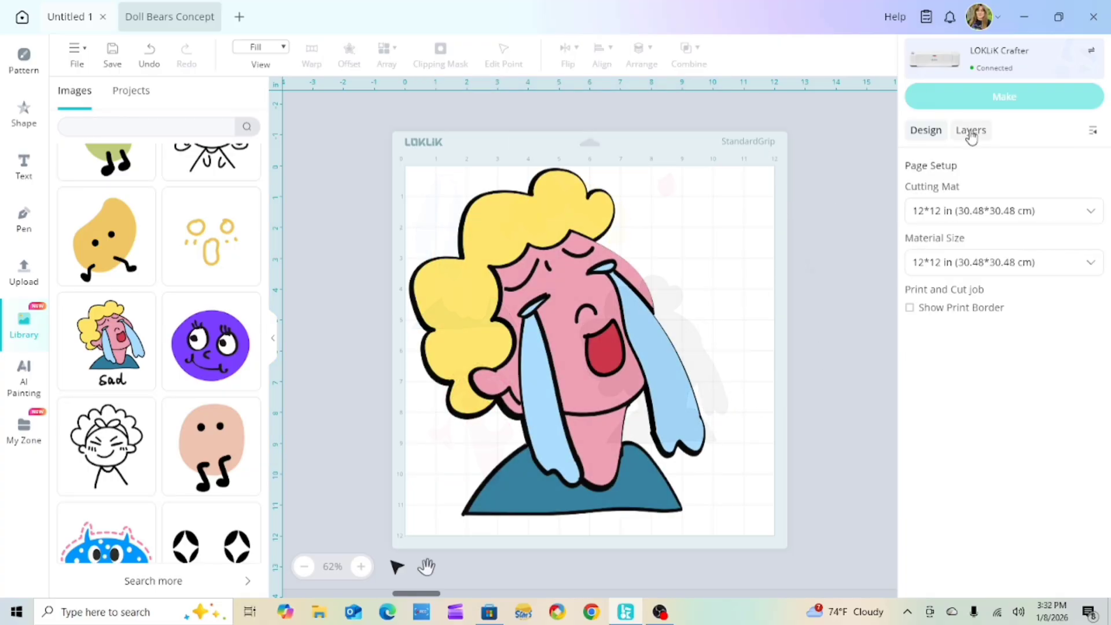
pyautogui.click(970, 132)
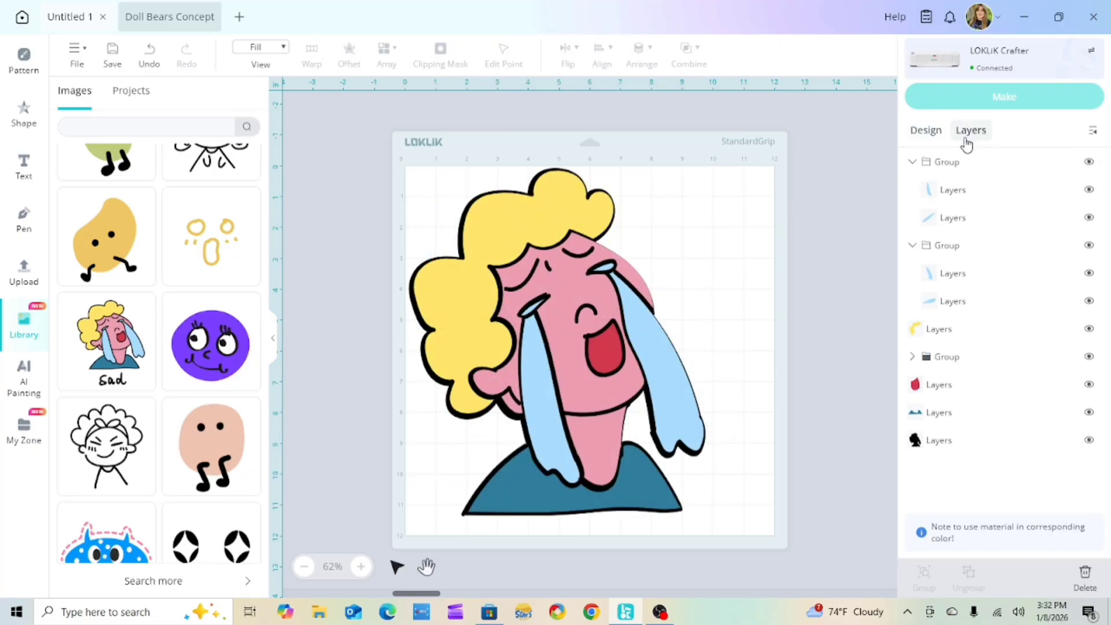
pyautogui.click(1090, 163)
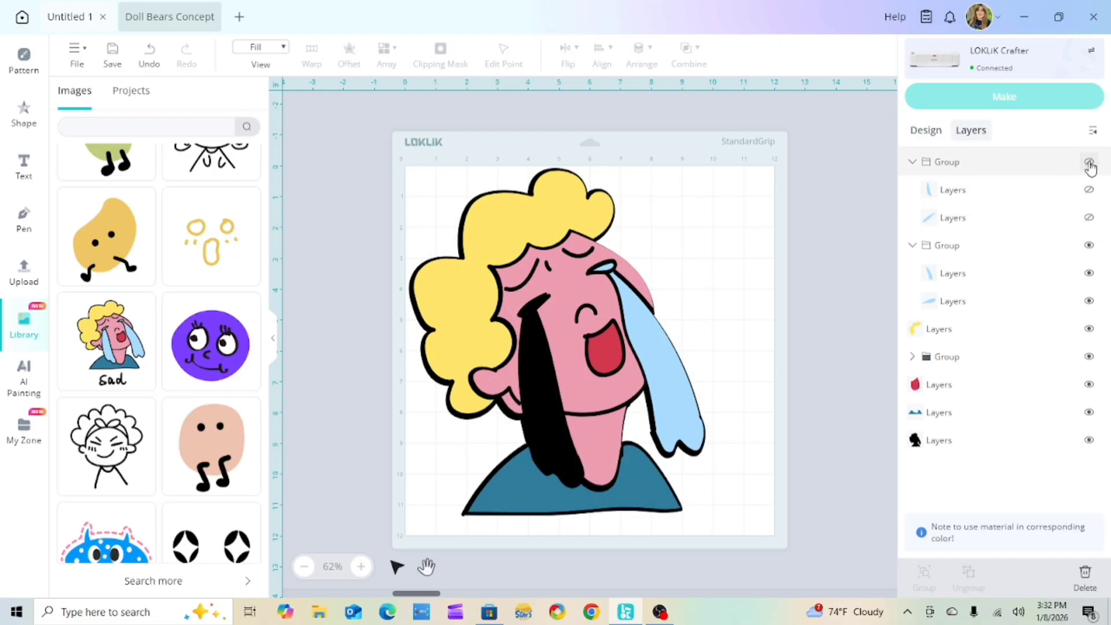
# - Hide the light blue group of the right tear, and show both tear groups again
pyautogui.click(1090, 246)
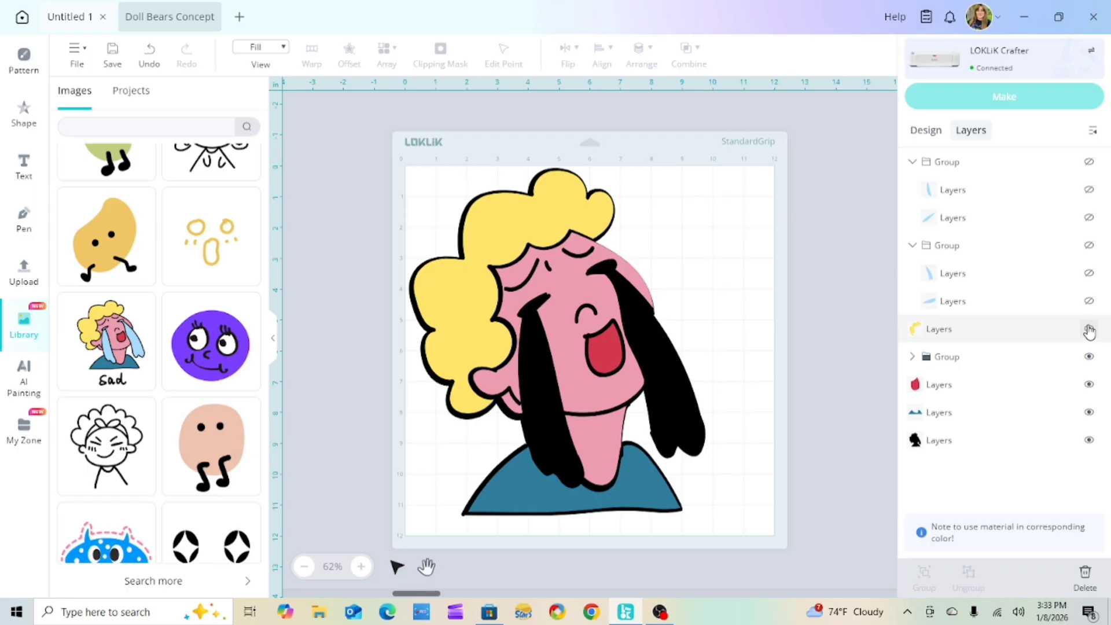
pyautogui.click(1089, 161)
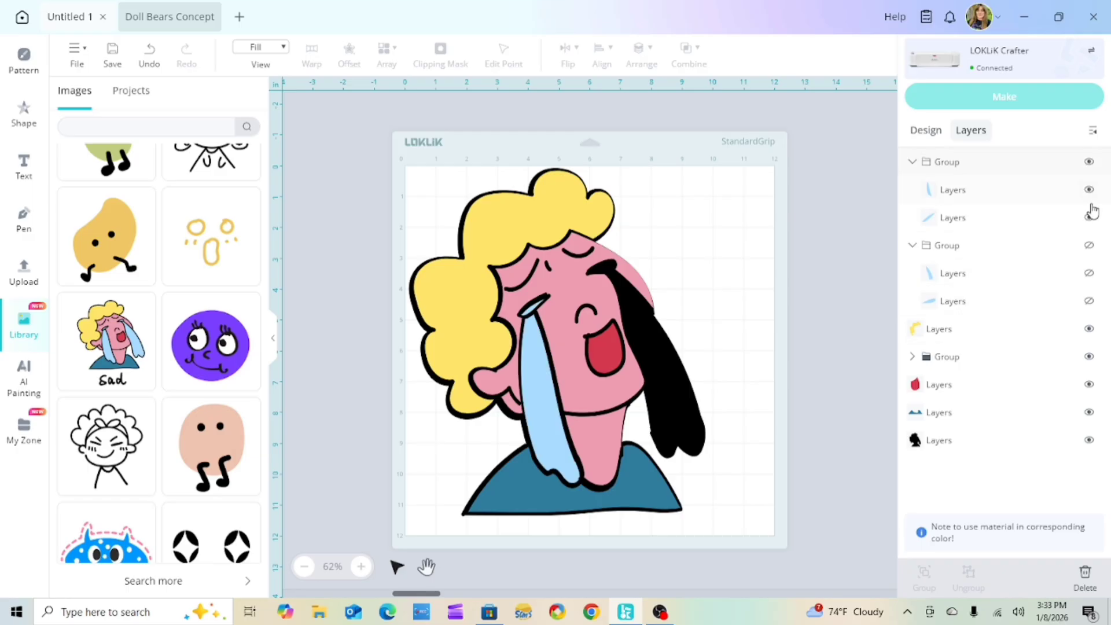
pyautogui.click(1089, 245)
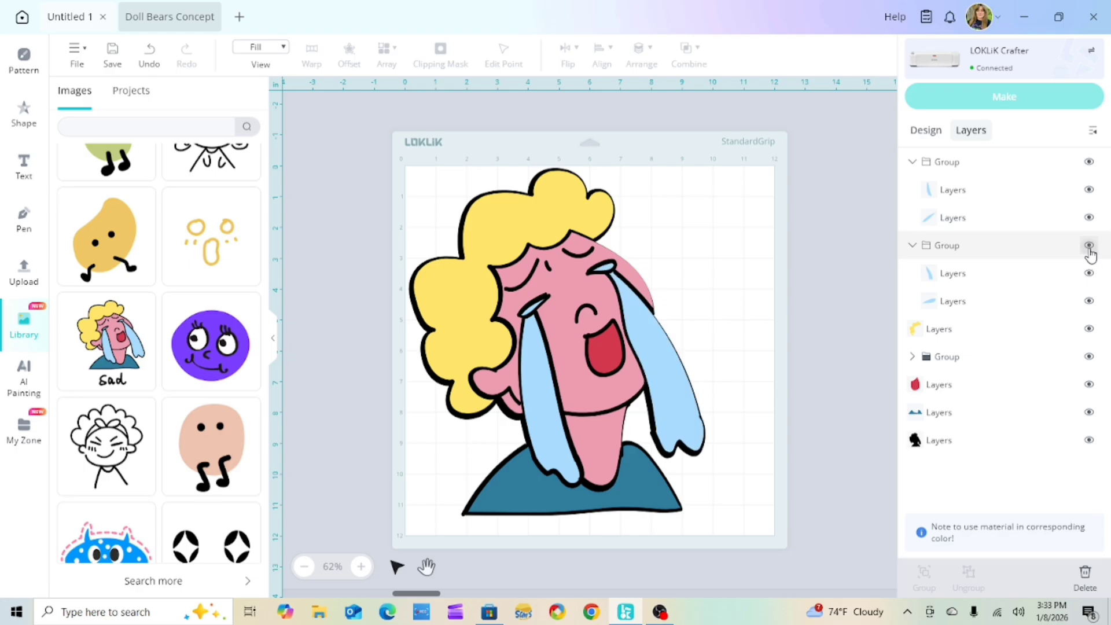
# - Toggle the visibility of the yellow hair, pink skin, teal shirt and black base layers to inspect how the design is stacked
pyautogui.click(1089, 329)
pyautogui.click(1090, 356)
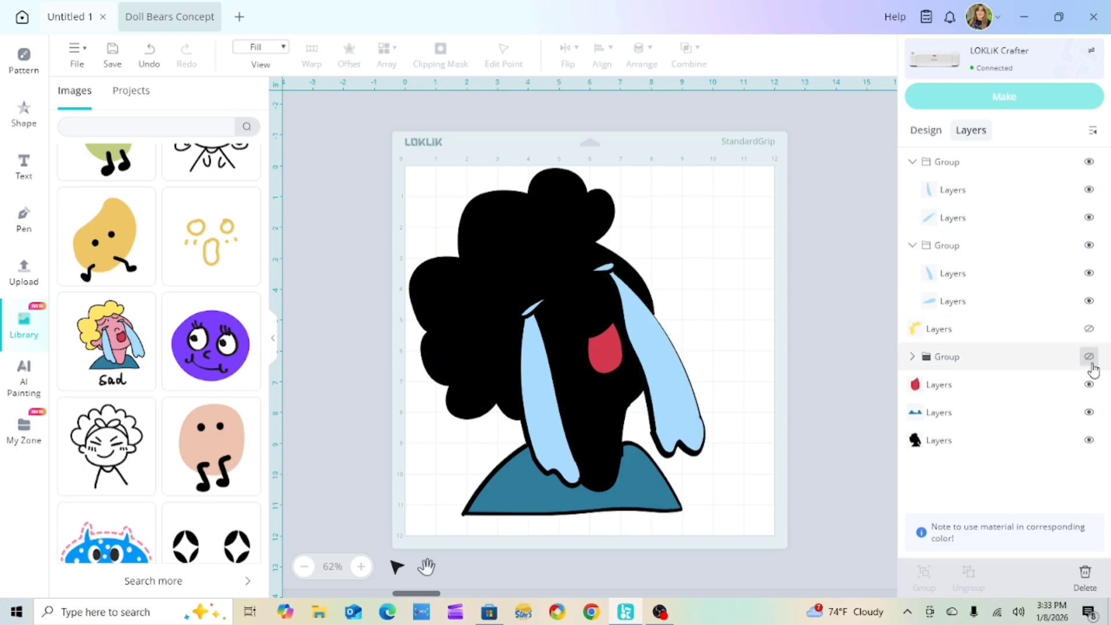
pyautogui.click(1089, 412)
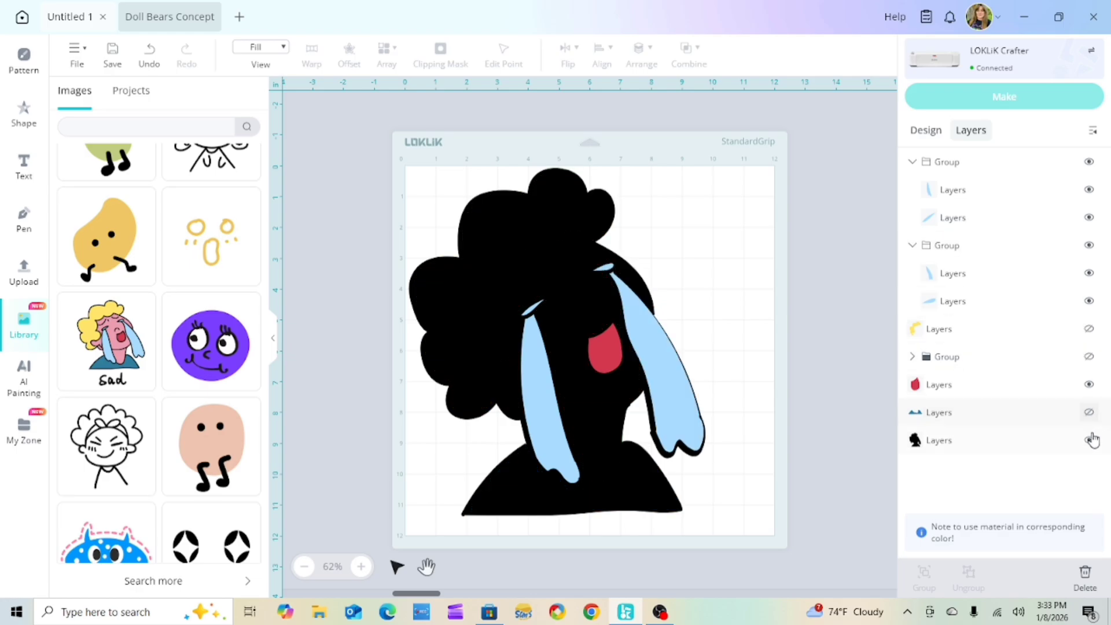
pyautogui.click(1090, 441)
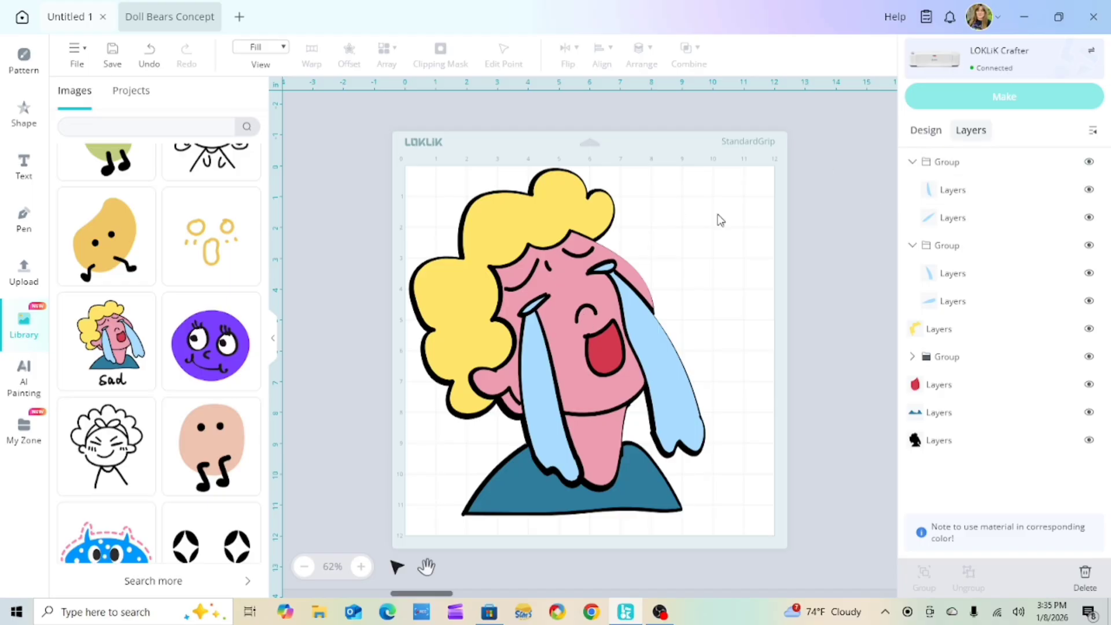
# - Shift the yellow hair layer slightly off the black base, and undo the move
pyautogui.click(572, 289)
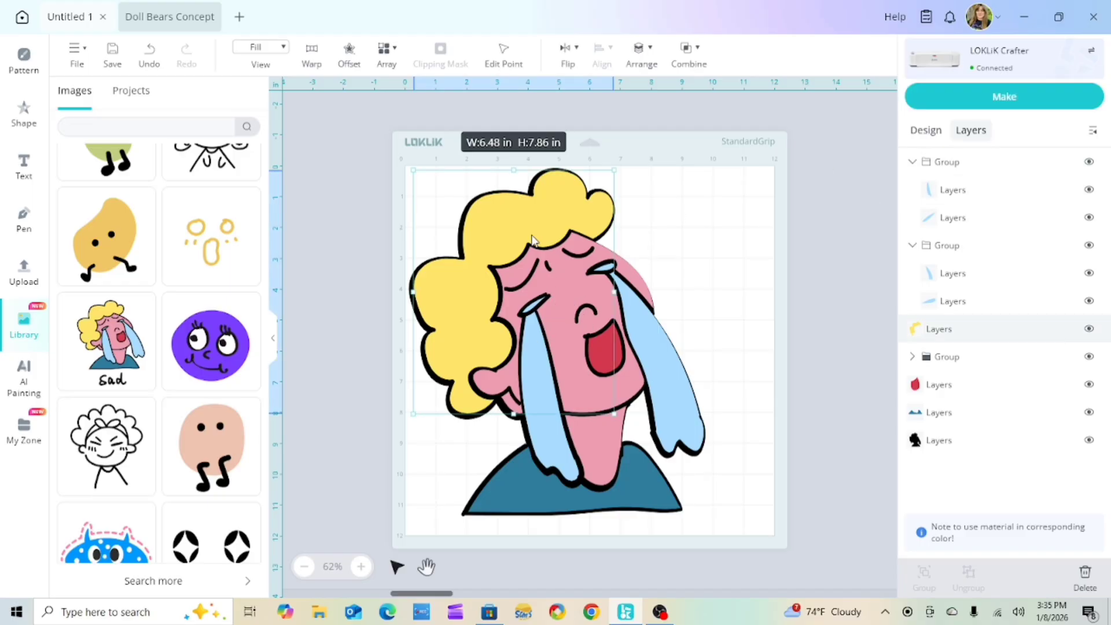
pyautogui.moveTo(573, 291)
pyautogui.mouseDown()
pyautogui.moveTo(558, 291)
pyautogui.moveTo(569, 297)
pyautogui.mouseUp()
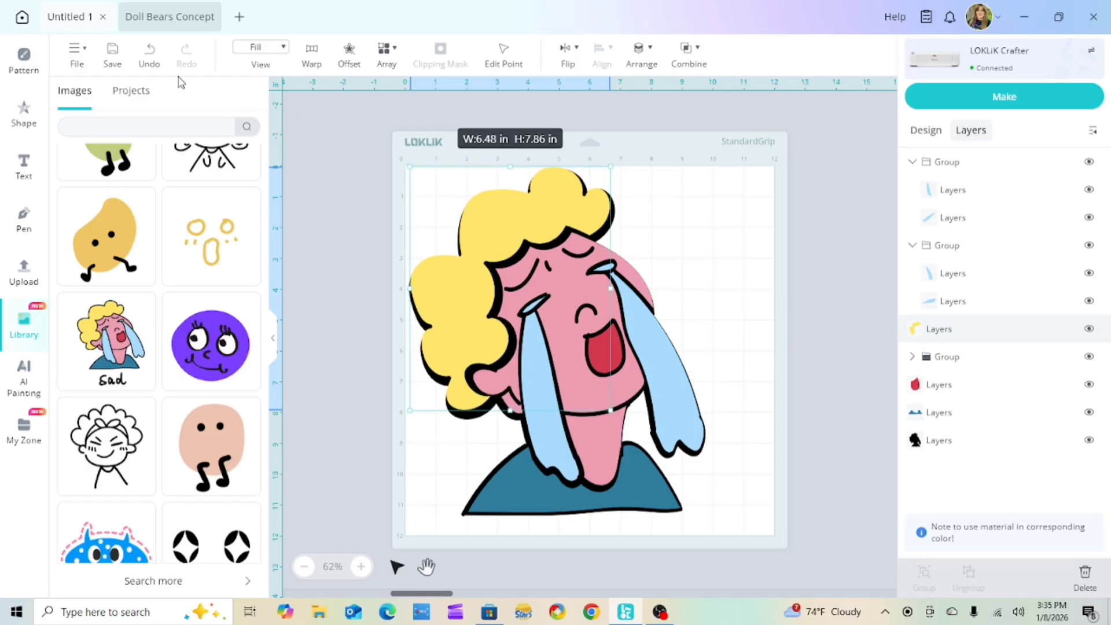
pyautogui.click(146, 65)
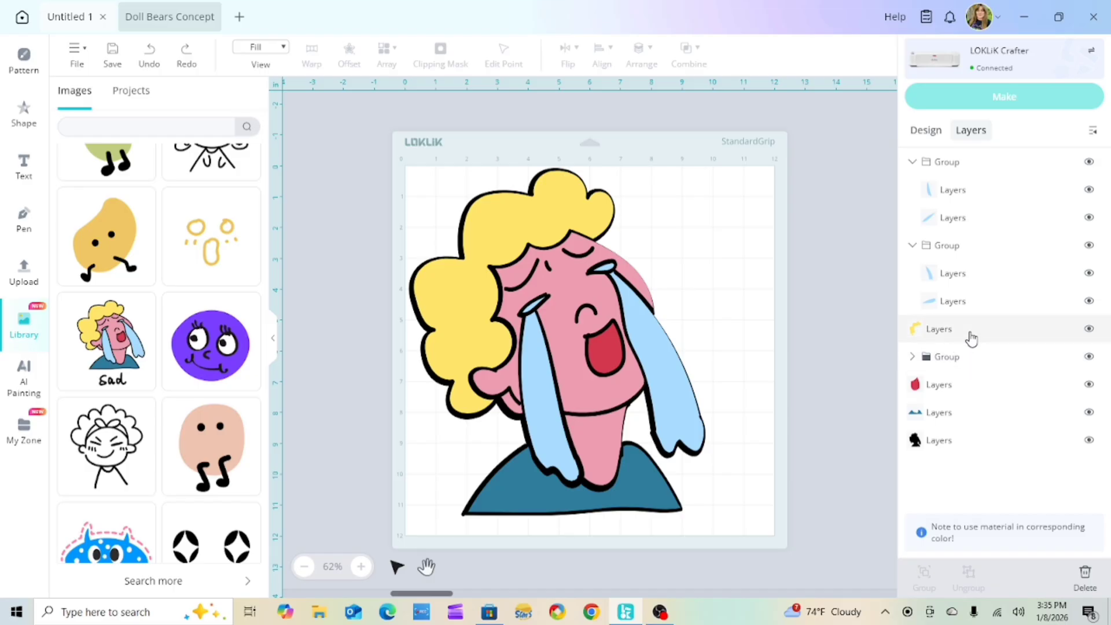
# - Expand the pink skin group, move the whole group up and away from the face, and undo the move
pyautogui.click(911, 357)
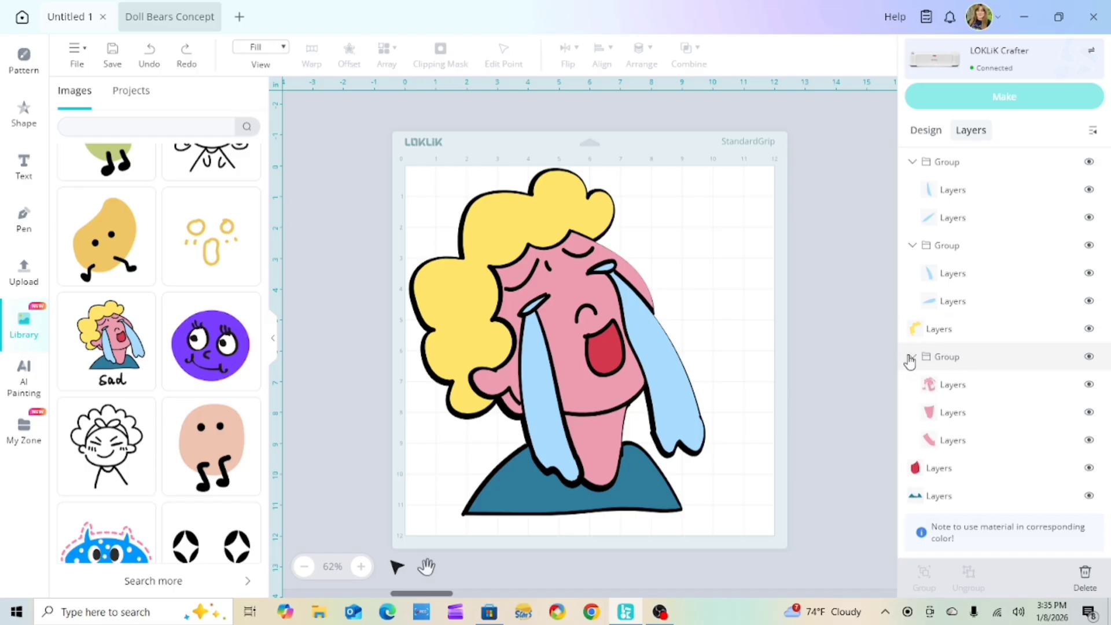
pyautogui.click(1025, 359)
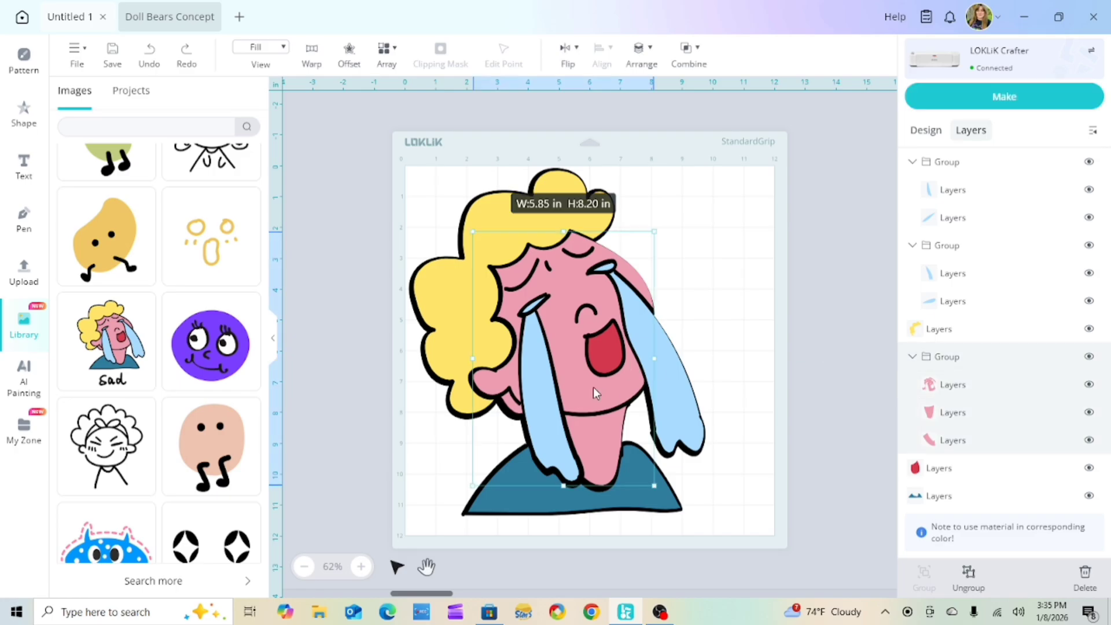
pyautogui.moveTo(594, 394); pyautogui.dragTo(754, 305)
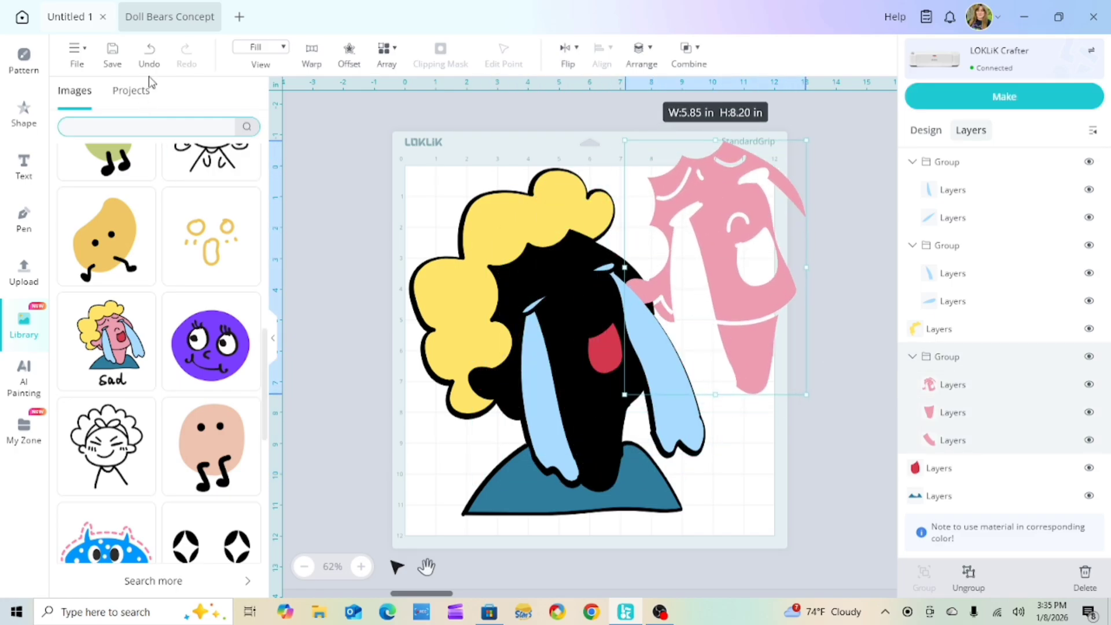
pyautogui.click(149, 53)
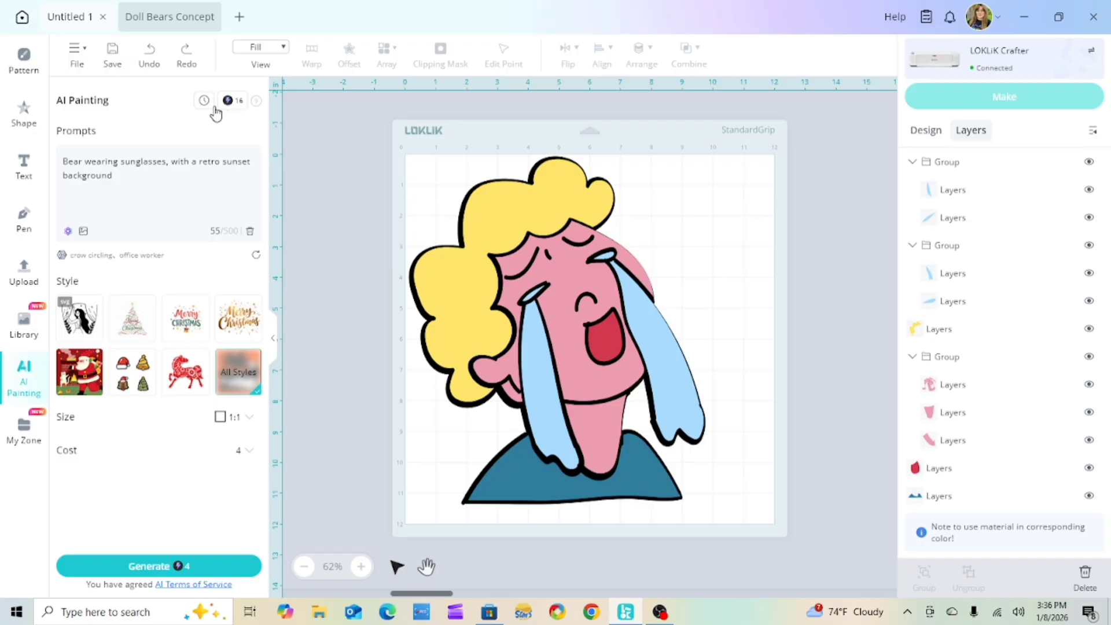
# - Browse all AI painting styles across the Vector, Image, LOGO and Fonts categories
pyautogui.moveTo(110, 175)
pyautogui.mouseDown()
pyautogui.moveTo(64, 175)
pyautogui.moveTo(117, 172)
pyautogui.mouseUp()
pyautogui.click(243, 373)
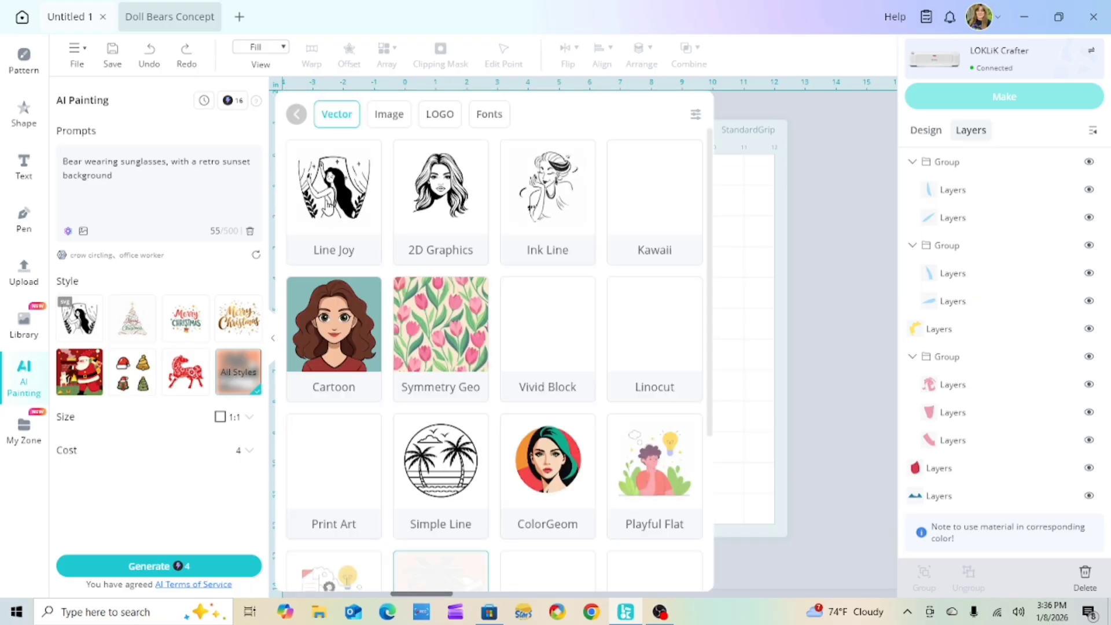
pyautogui.scroll(-4, 648, 269)
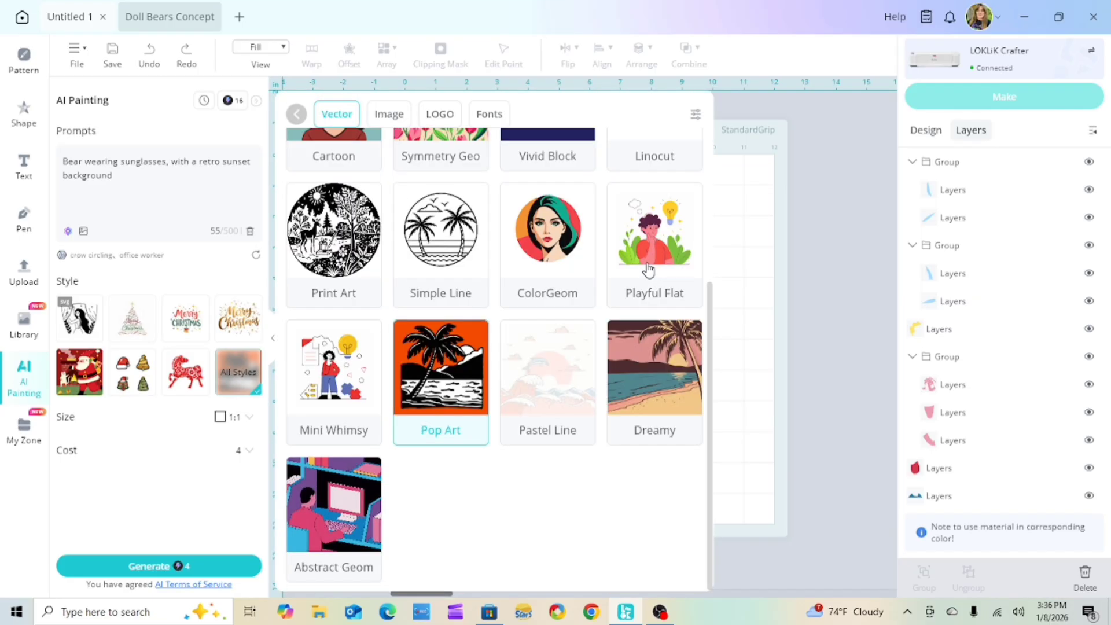
pyautogui.scroll(4, 643, 269)
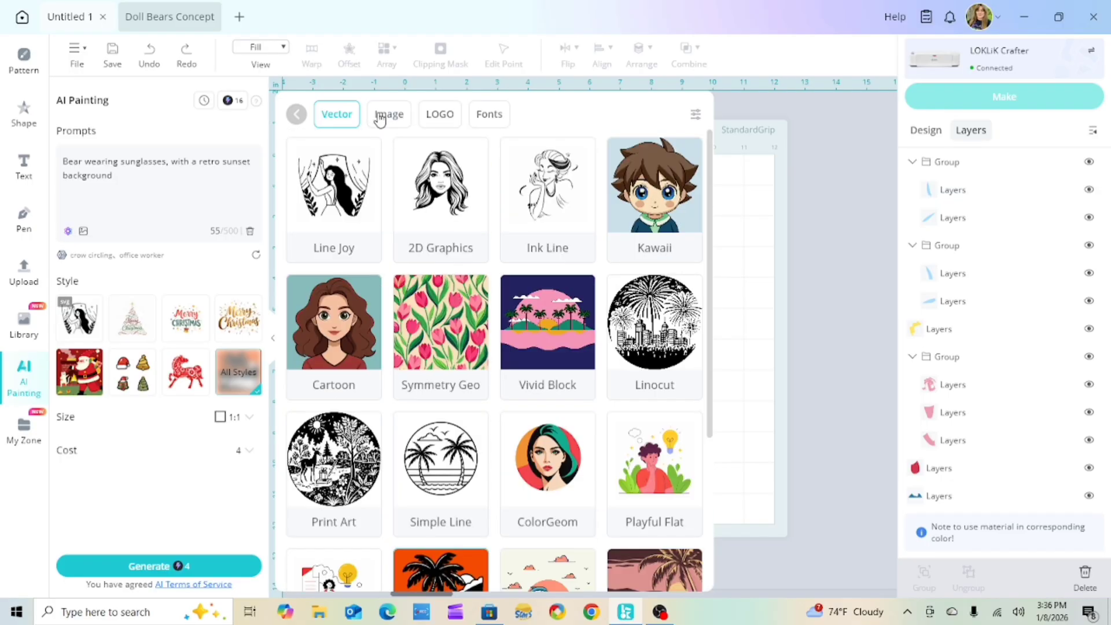
pyautogui.click(380, 119)
pyautogui.scroll(-3, 484, 224)
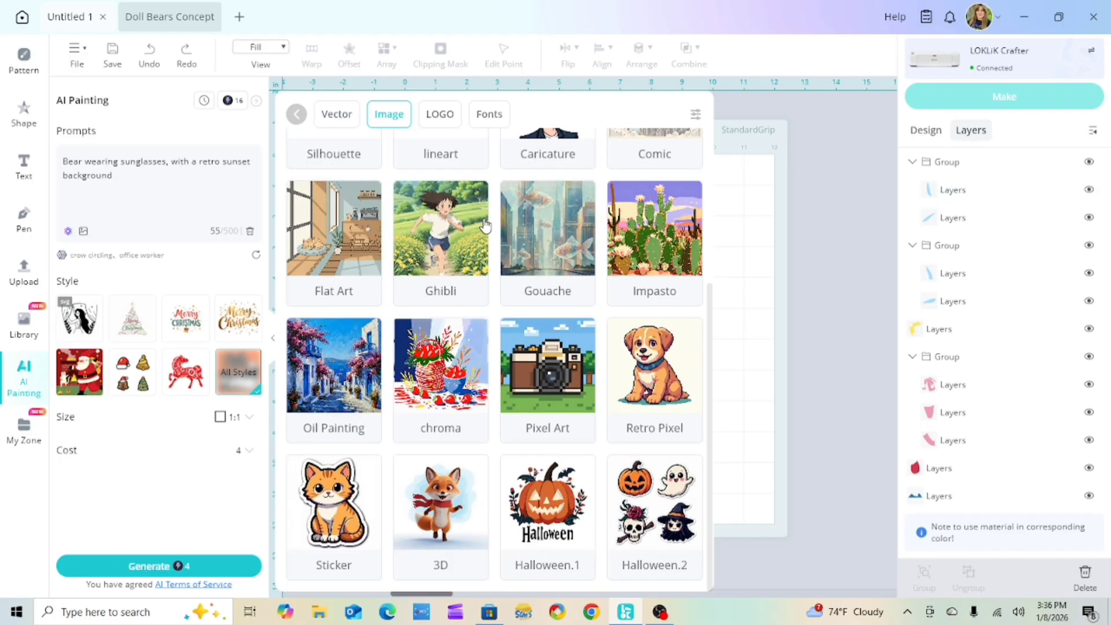
pyautogui.click(440, 114)
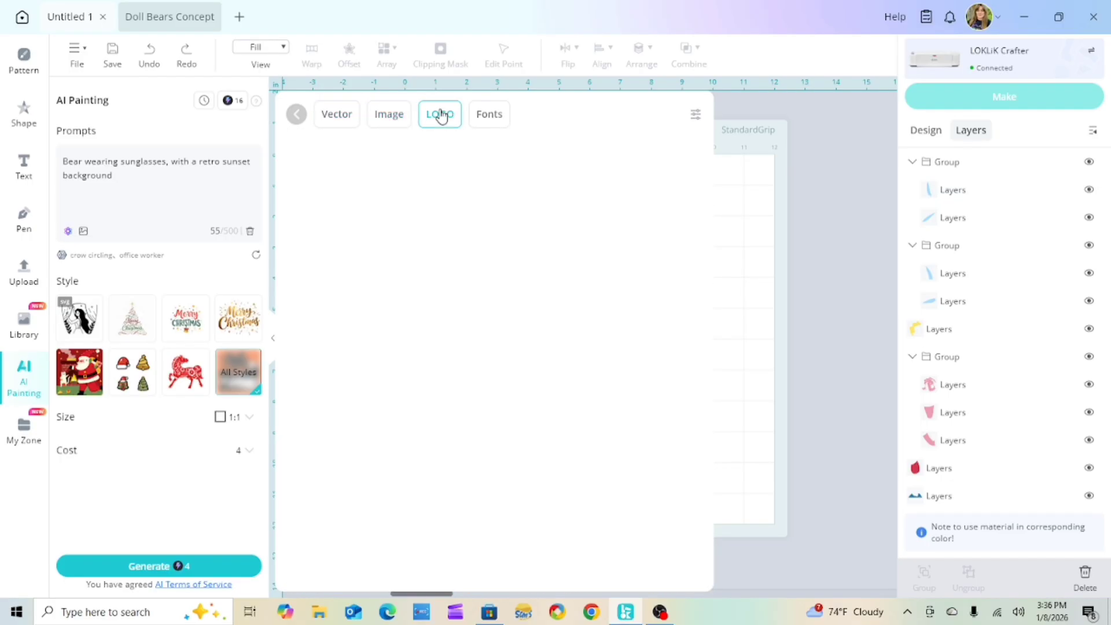
pyautogui.click(487, 119)
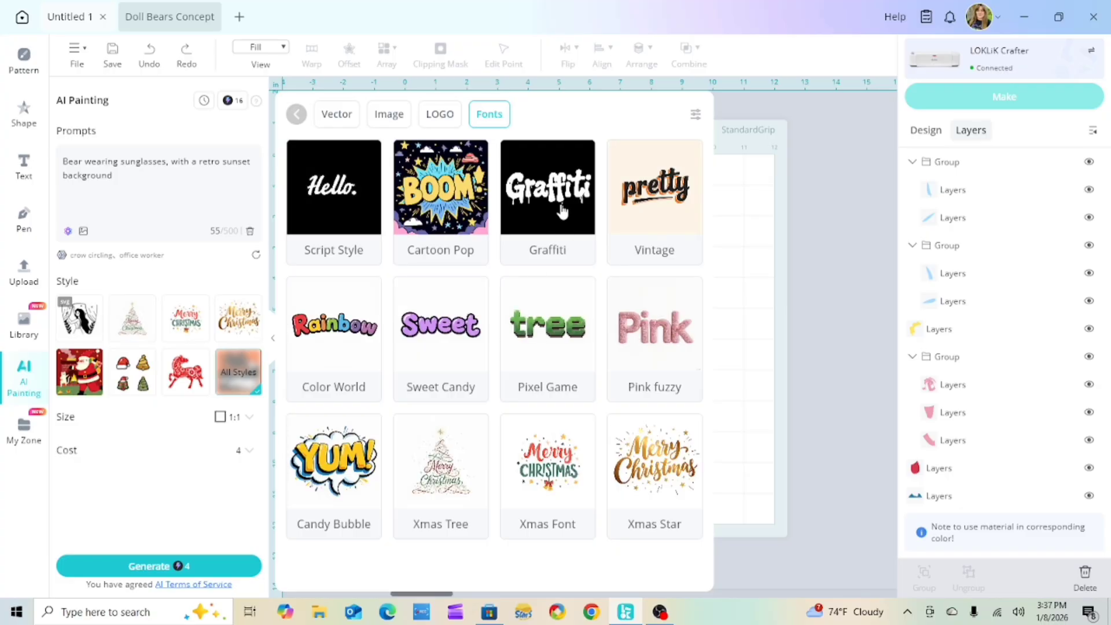
pyautogui.click(436, 115)
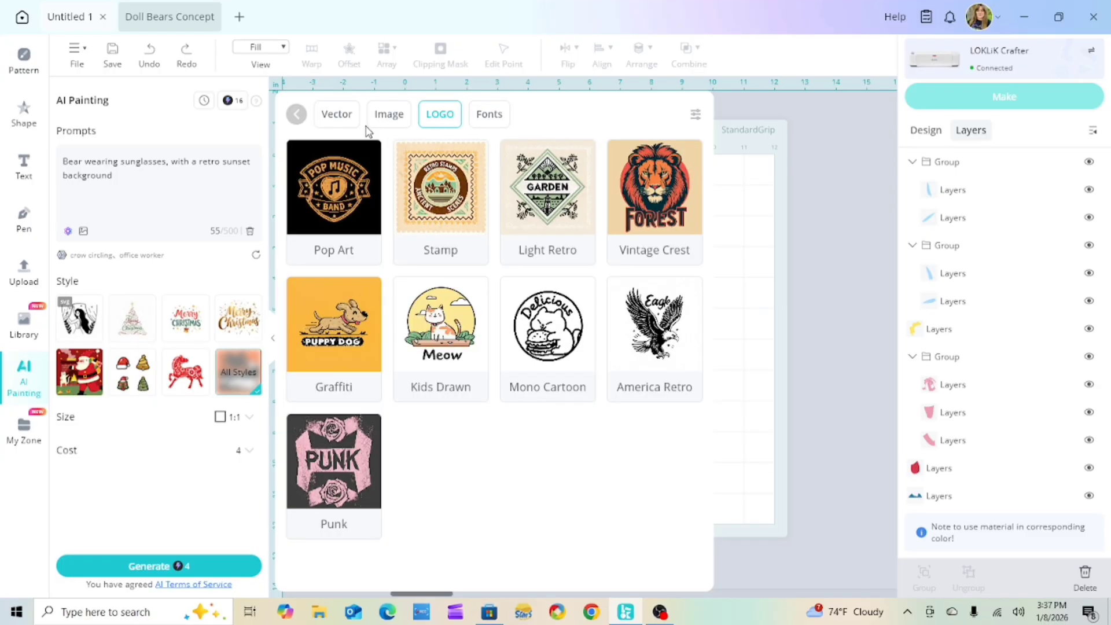
# - Choose the 3D style from the Image styles for the AI painting
pyautogui.click(387, 116)
pyautogui.scroll(-5, 454, 274)
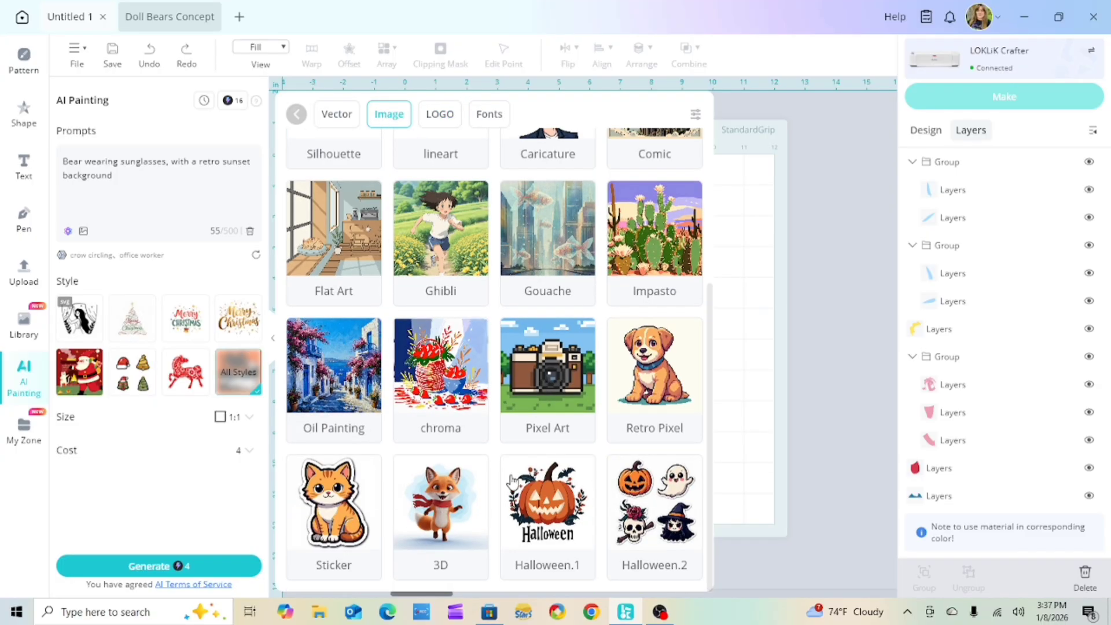
pyautogui.click(441, 510)
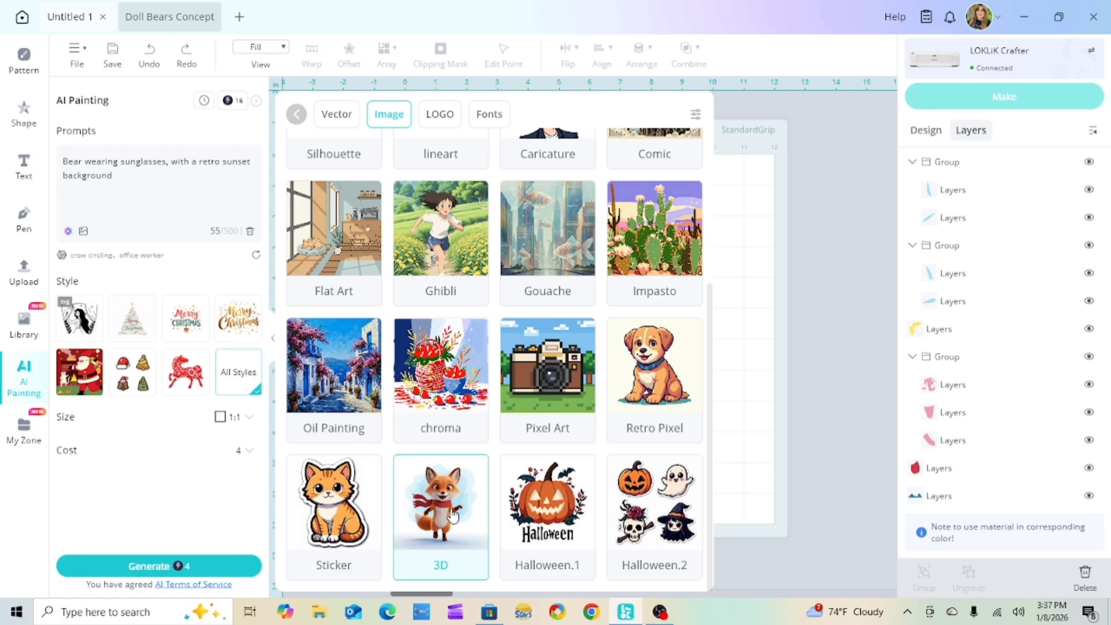
# - Set the AI painting cost to 2 and generate images of the bear wearing sunglasses with a retro sunset background
pyautogui.click(247, 457)
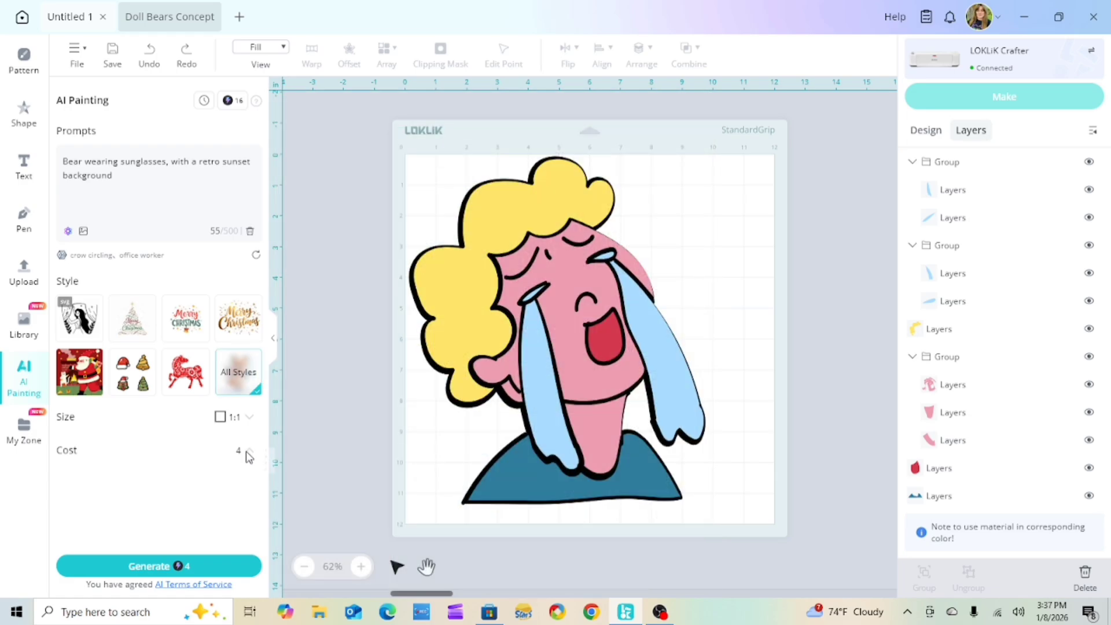
pyautogui.click(248, 455)
pyautogui.click(281, 479)
pyautogui.click(164, 570)
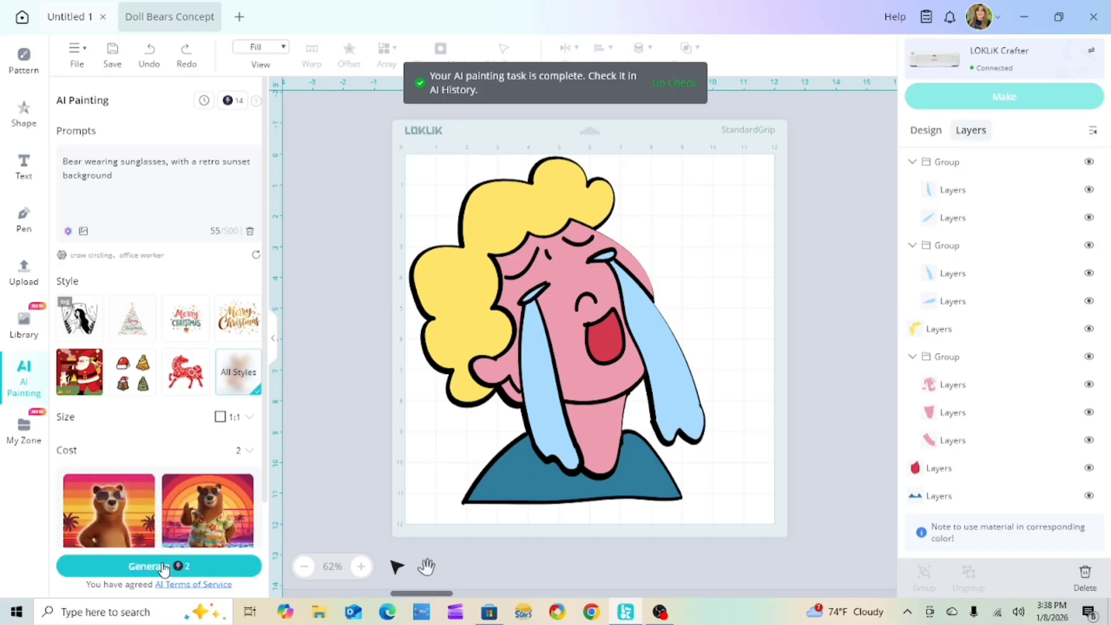
pyautogui.scroll(-2, 179, 526)
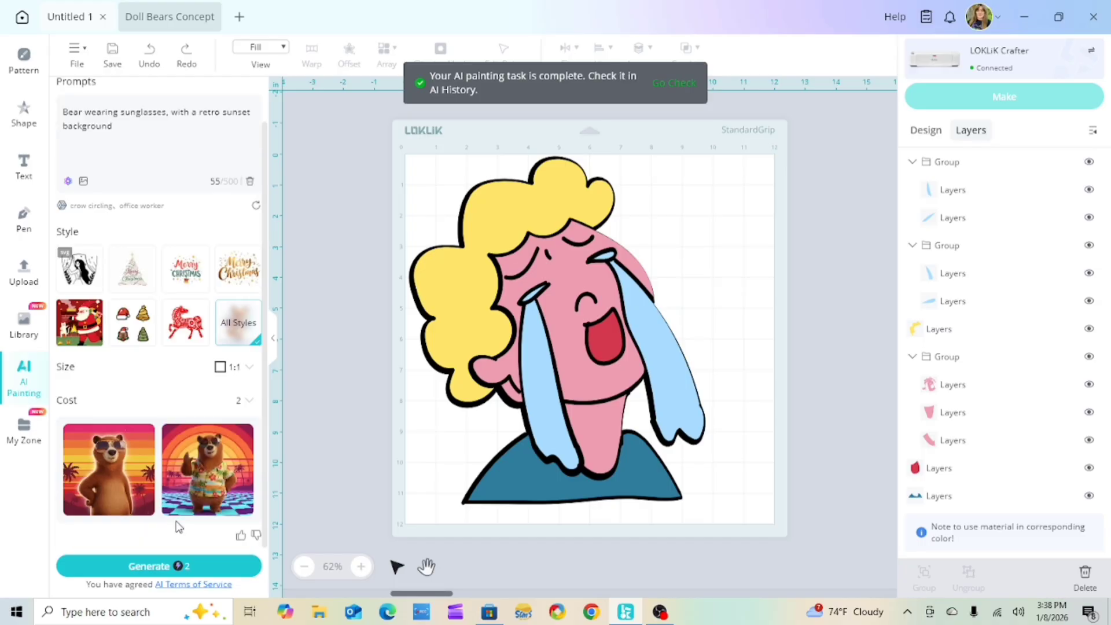
pyautogui.moveTo(192, 497)
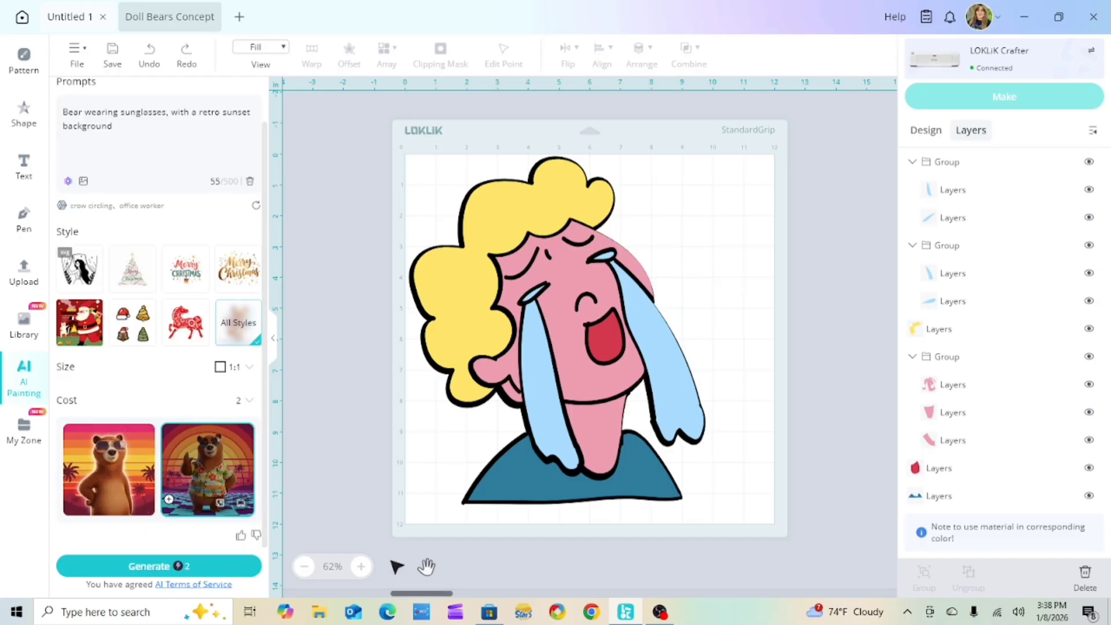
# - Select all the sad face pieces on the mat and delete them
pyautogui.moveTo(420, 162)
pyautogui.mouseDown()
pyautogui.moveTo(679, 420)
pyautogui.moveTo(570, 231)
pyautogui.moveTo(426, 177)
pyautogui.mouseUp()
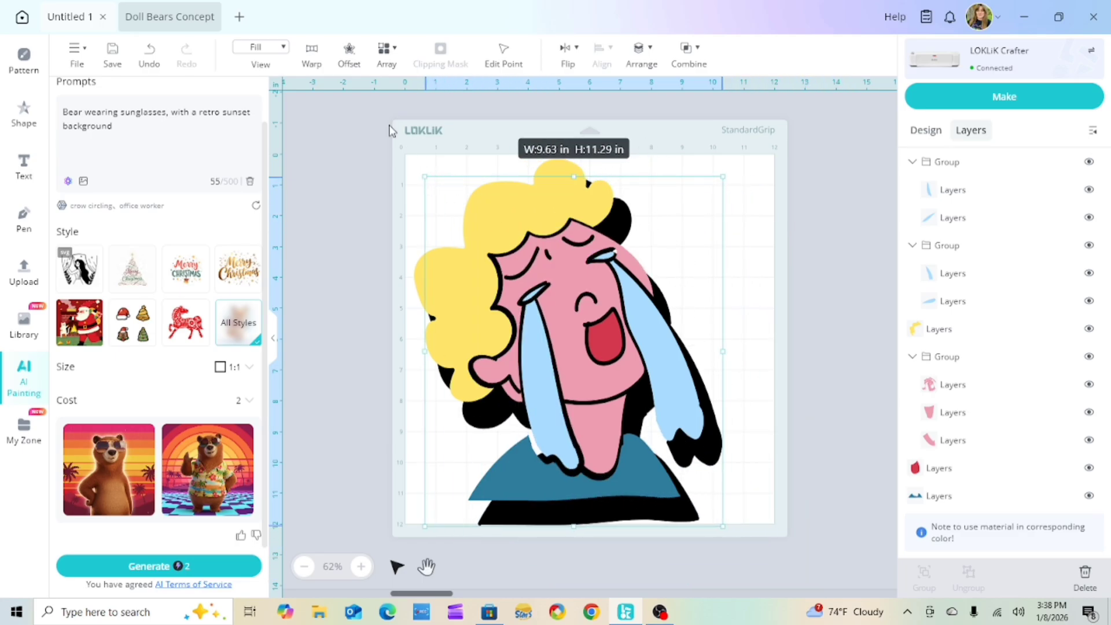
pyautogui.moveTo(367, 120); pyautogui.dragTo(802, 595)
pyautogui.rightClick(642, 399)
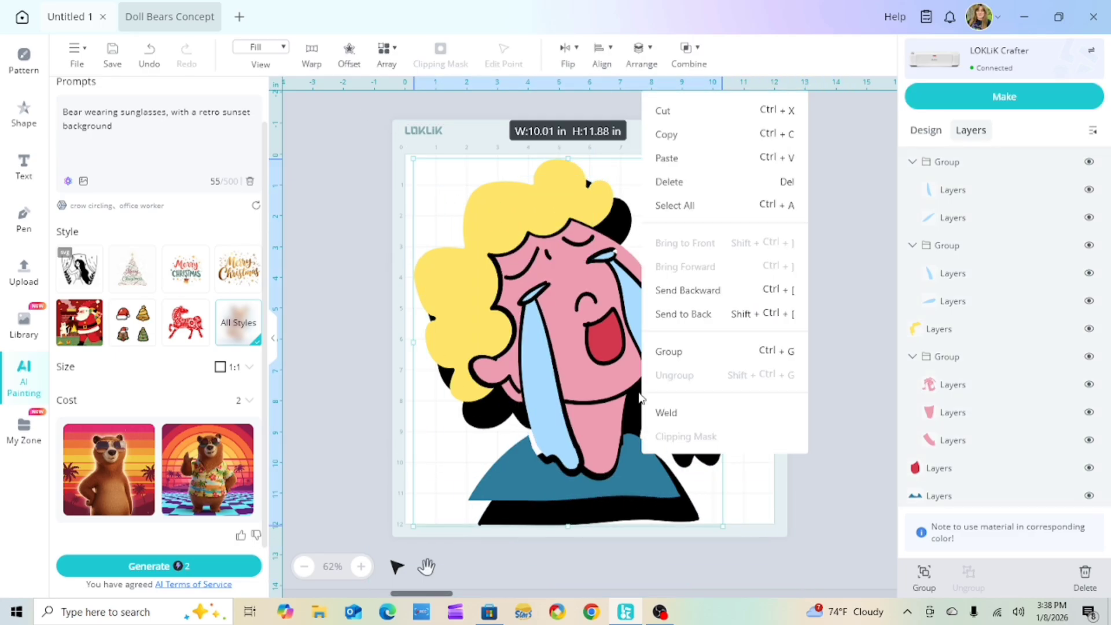
pyautogui.click(670, 183)
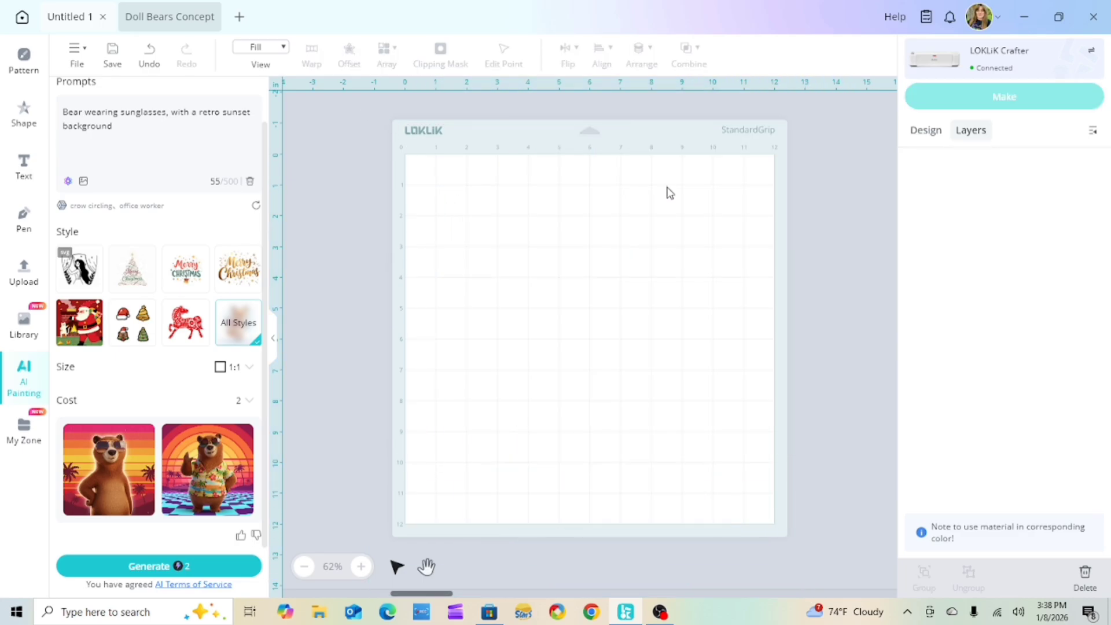
# - Preview the generated bears, add the one in the floral shirt to the canvas, and move it to the mat's upper-left corner
pyautogui.moveTo(181, 463)
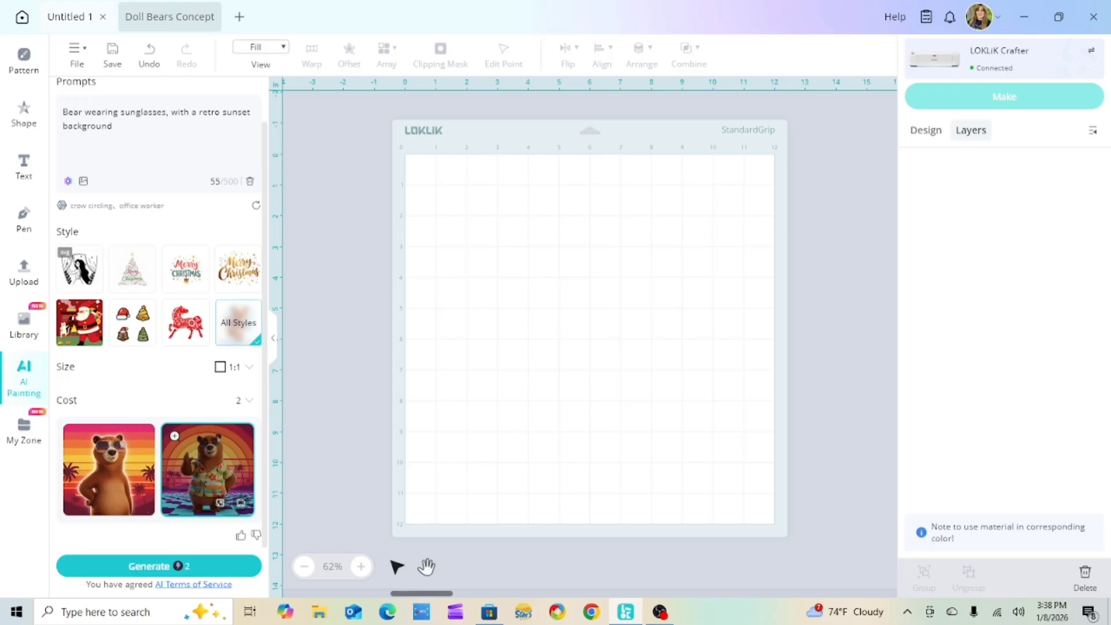
pyautogui.moveTo(82, 450)
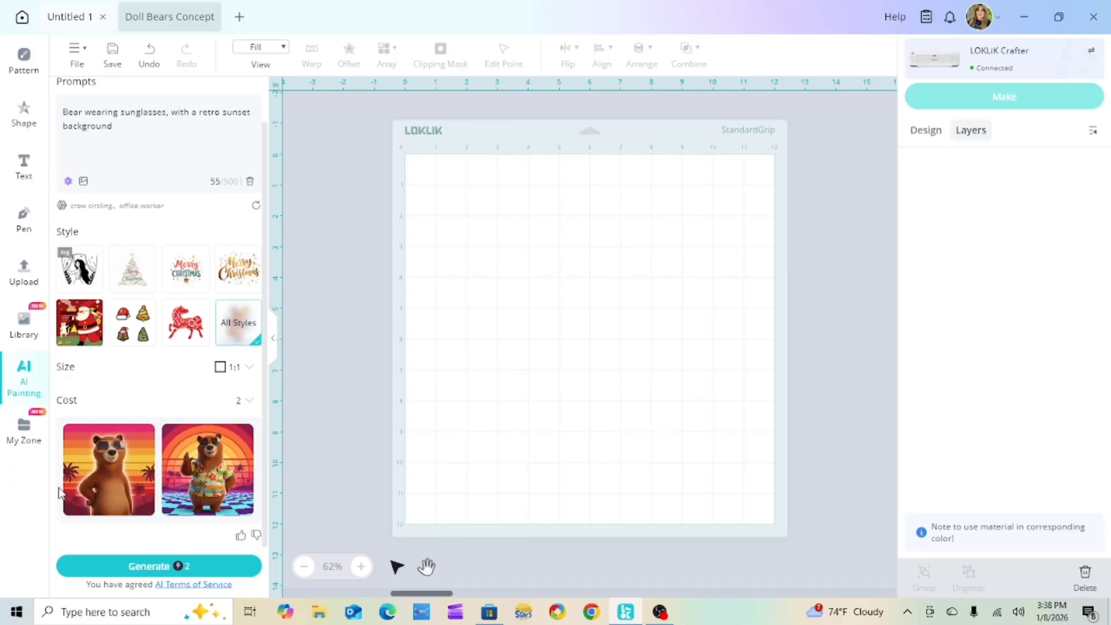
pyautogui.moveTo(152, 475)
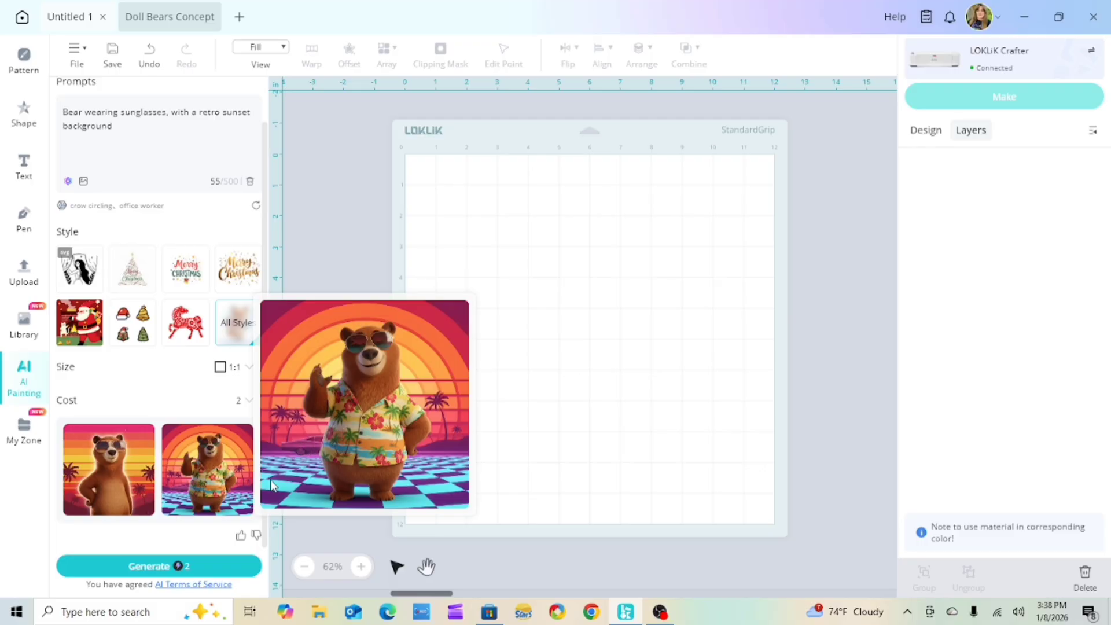
pyautogui.click(214, 492)
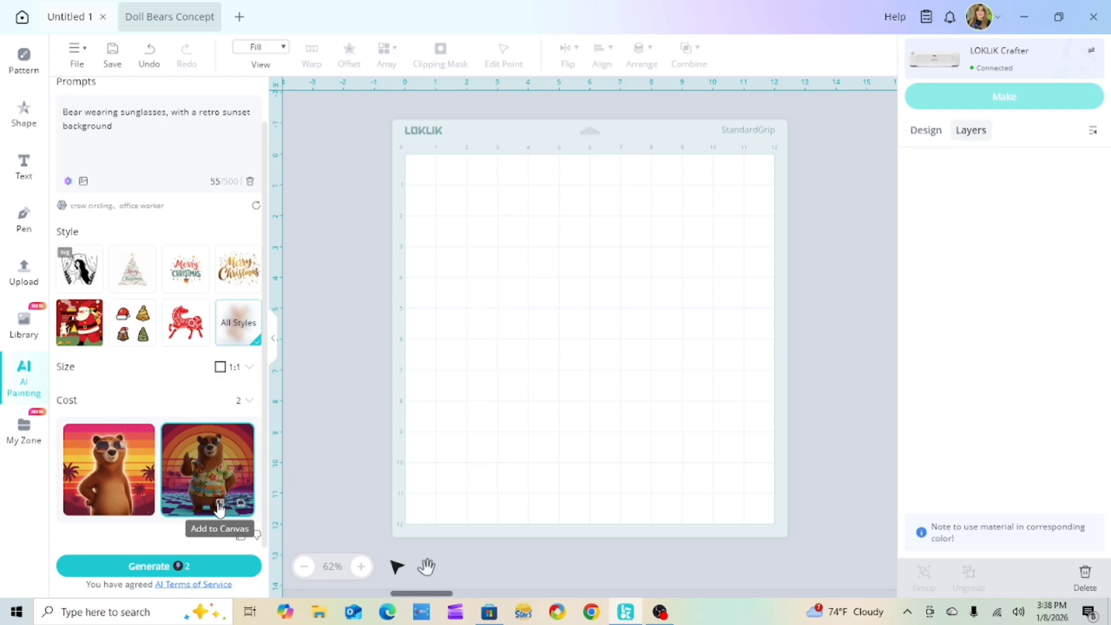
pyautogui.click(219, 504)
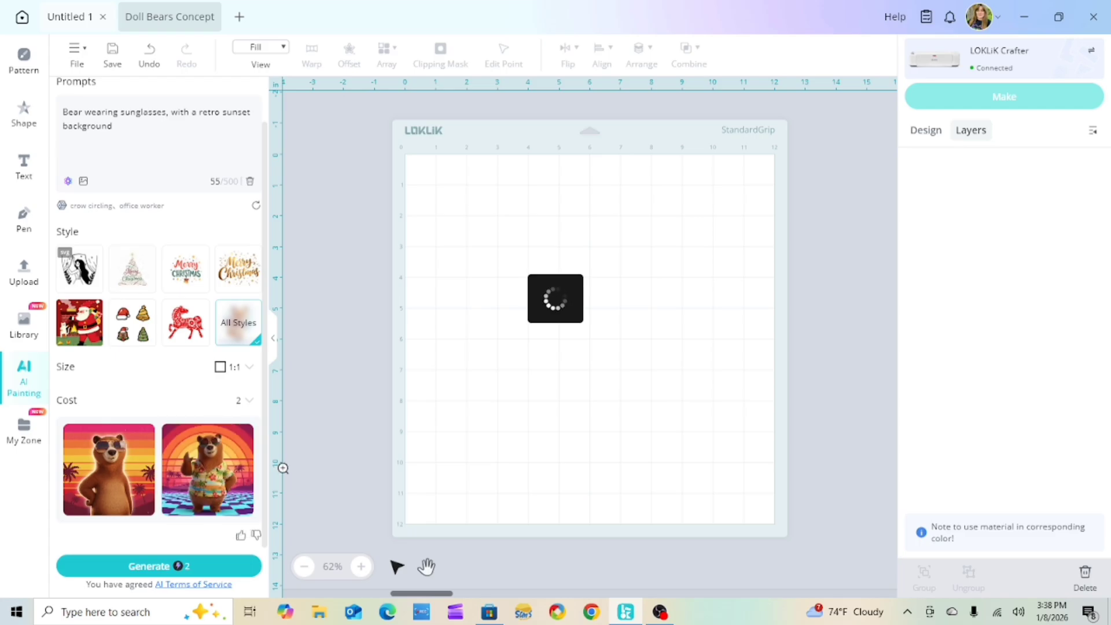
pyautogui.moveTo(615, 339); pyautogui.dragTo(590, 345)
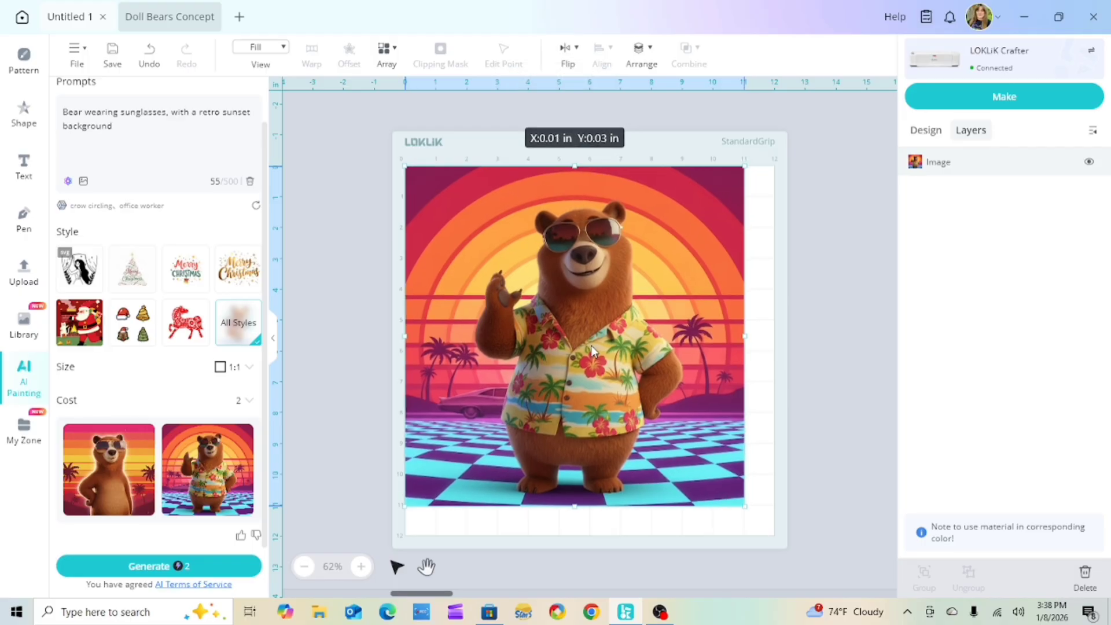
# - Check the context options of the floral-shirt bear image, then shrink it to about 6.03 by 4.91 in near the mat's upper-left corner
pyautogui.rightClick(656, 376)
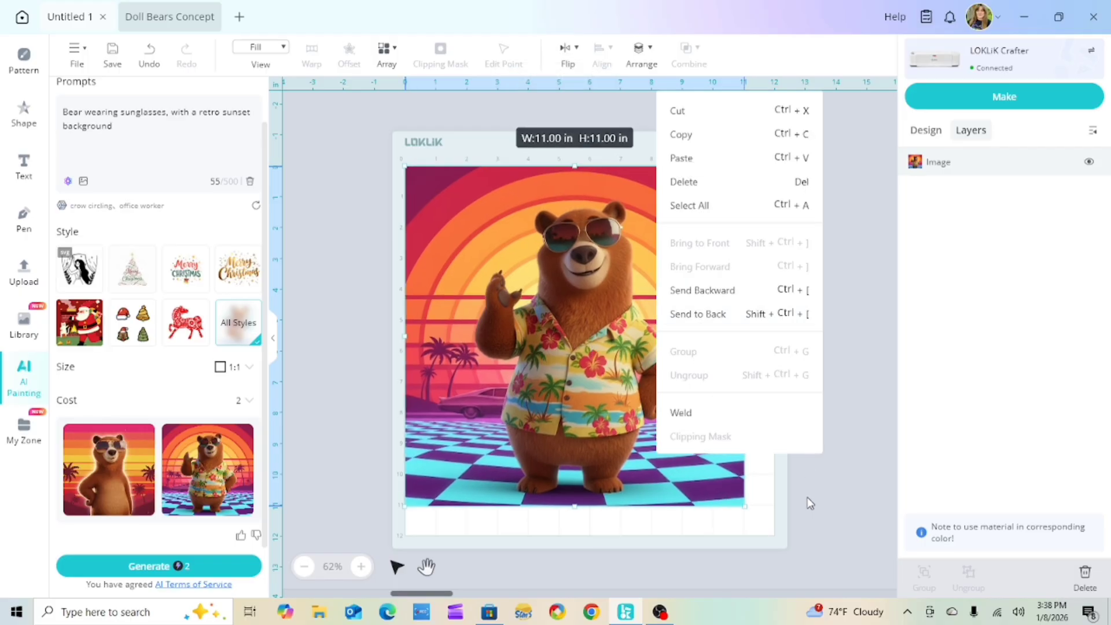
pyautogui.click(575, 351)
pyautogui.moveTo(575, 351)
pyautogui.mouseDown()
pyautogui.moveTo(673, 357)
pyautogui.moveTo(572, 349)
pyautogui.mouseUp()
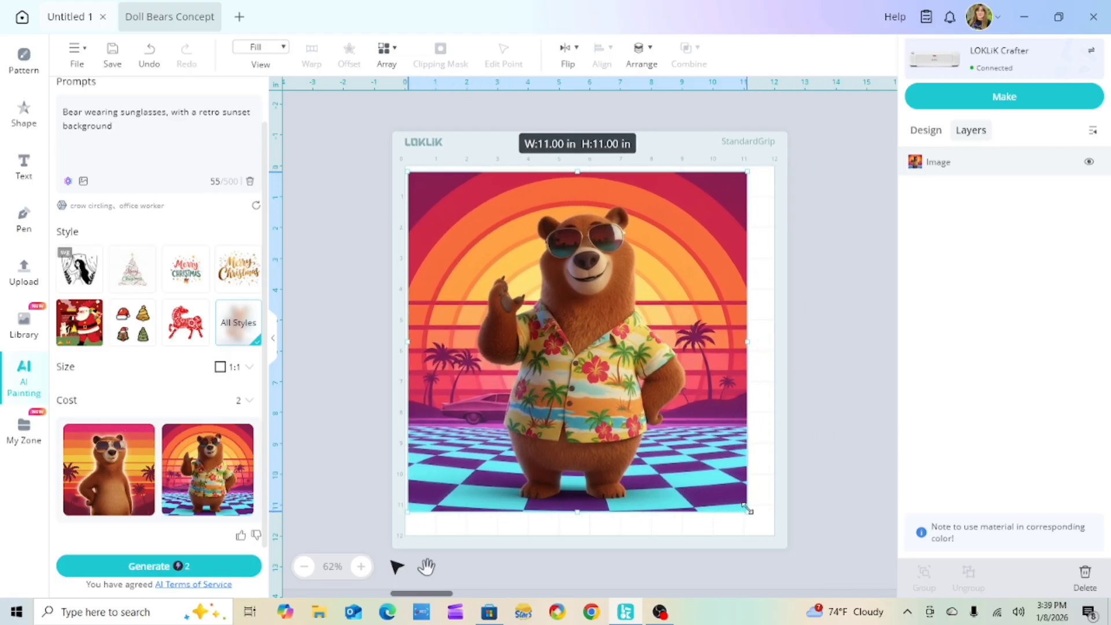
pyautogui.moveTo(745, 509); pyautogui.dragTo(595, 324)
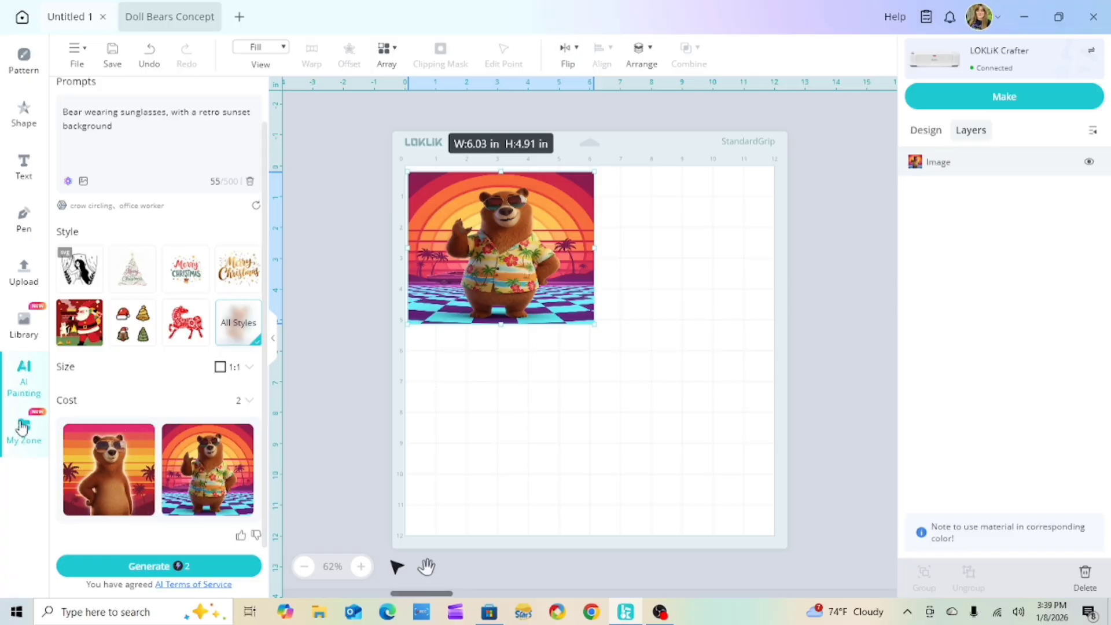
# - Browse the My Projects and AI Collection folders in My Zone
pyautogui.click(22, 441)
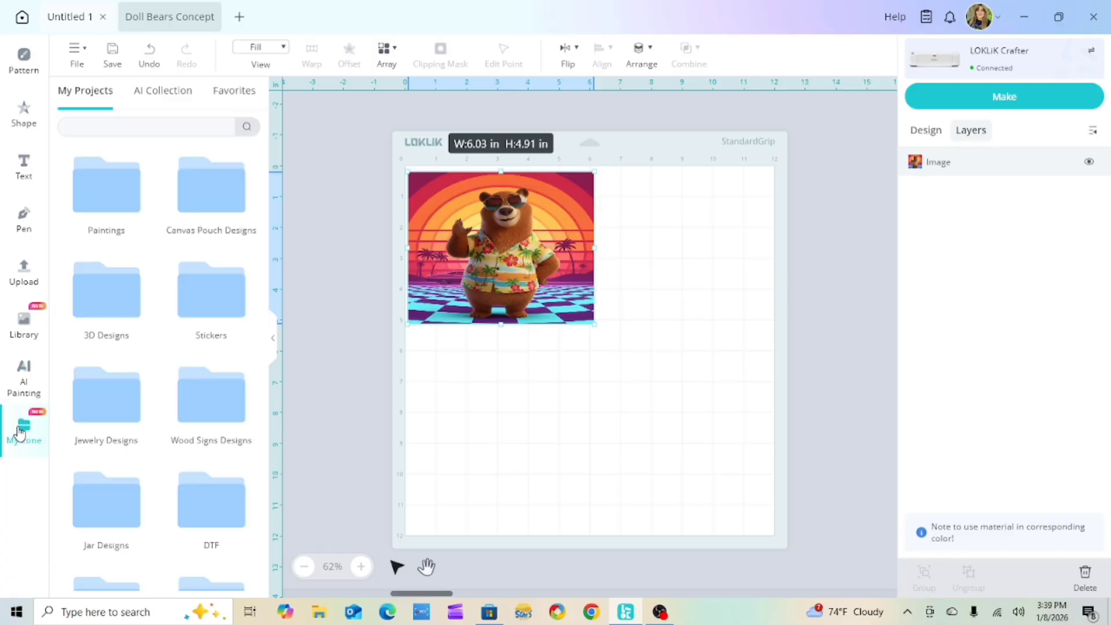
pyautogui.click(172, 97)
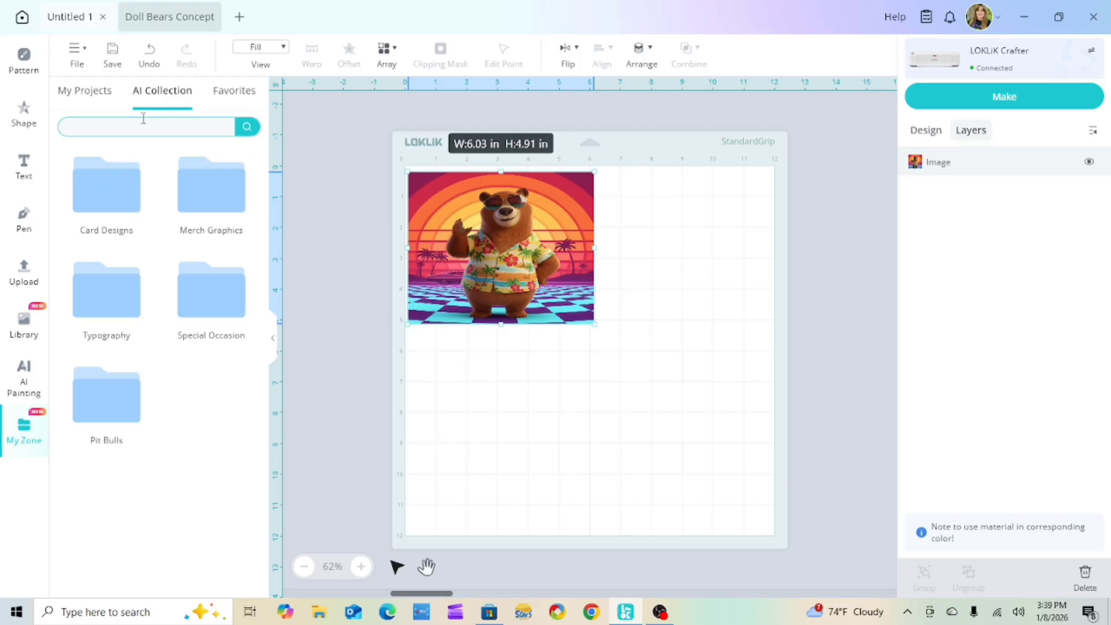
pyautogui.click(91, 101)
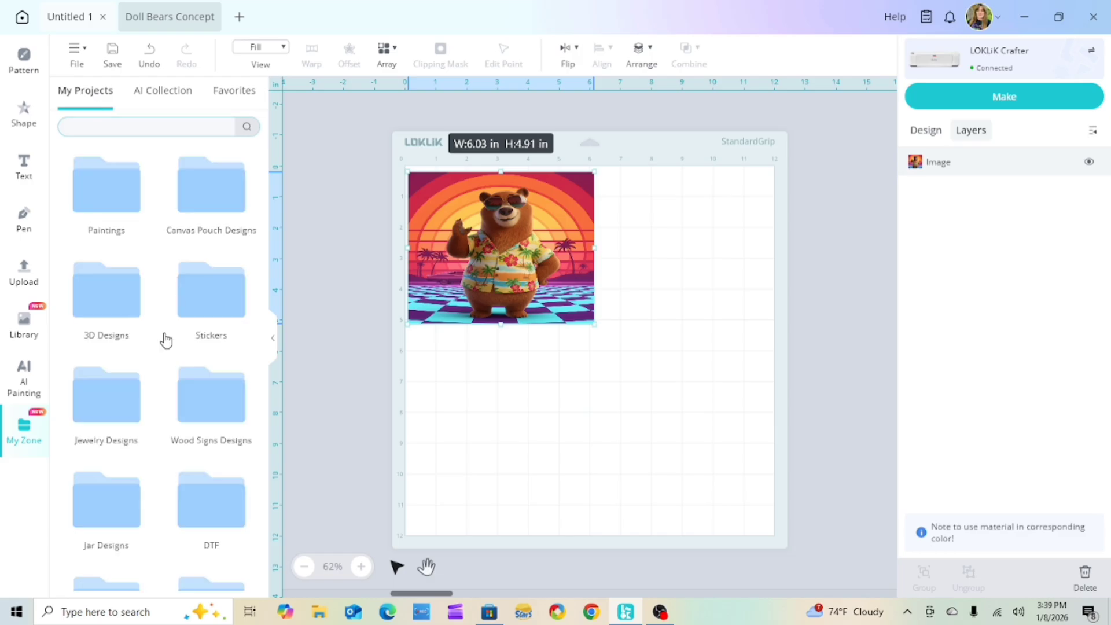
pyautogui.scroll(-8, 165, 342)
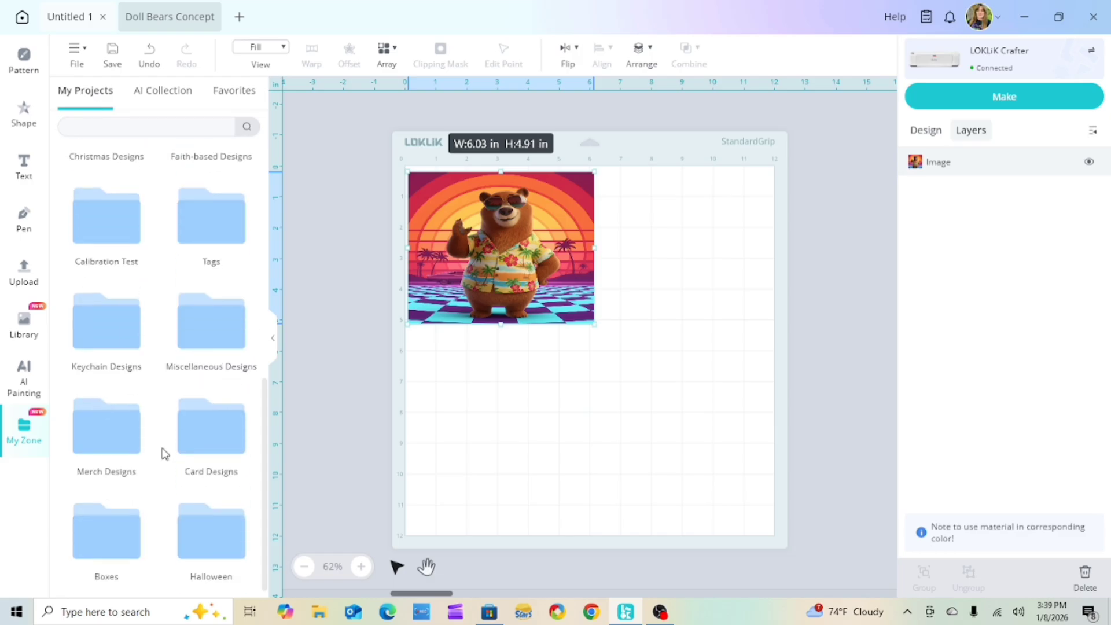
pyautogui.scroll(2, 170, 347)
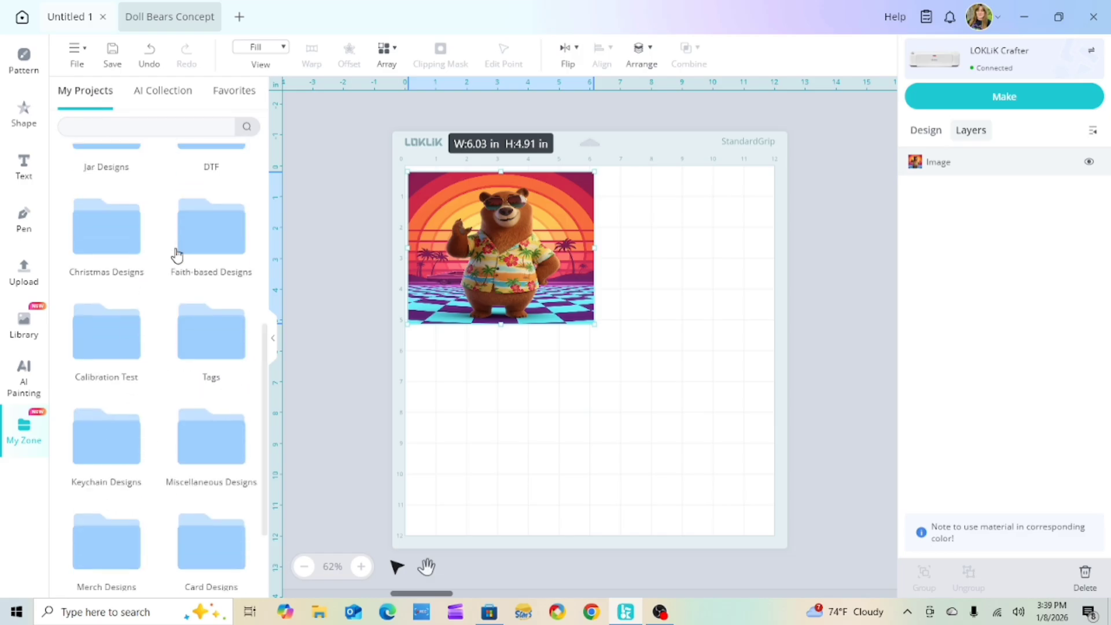
pyautogui.click(176, 96)
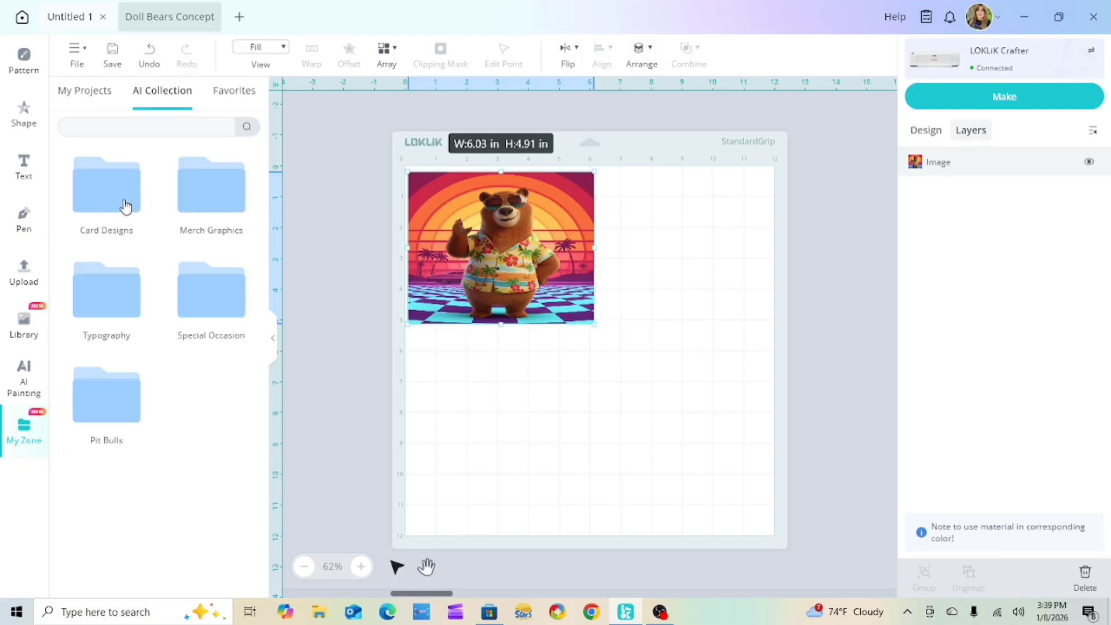
pyautogui.click(26, 442)
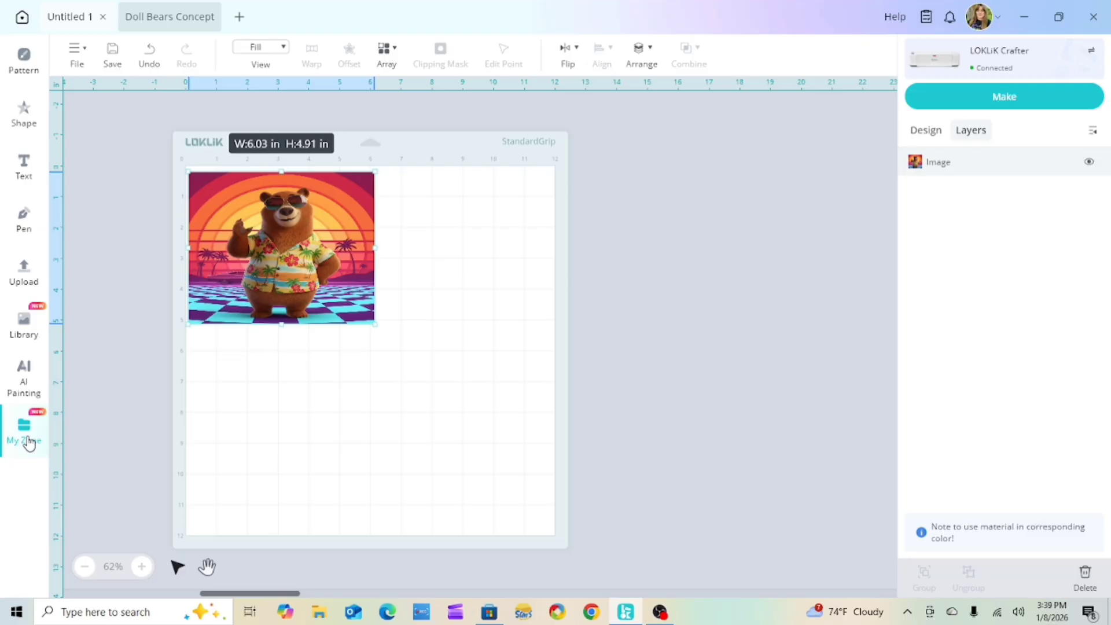
# - Choose the Vivid Block vector style for AI Painting and generate images from the existing sunglasses bear prompt
pyautogui.click(23, 382)
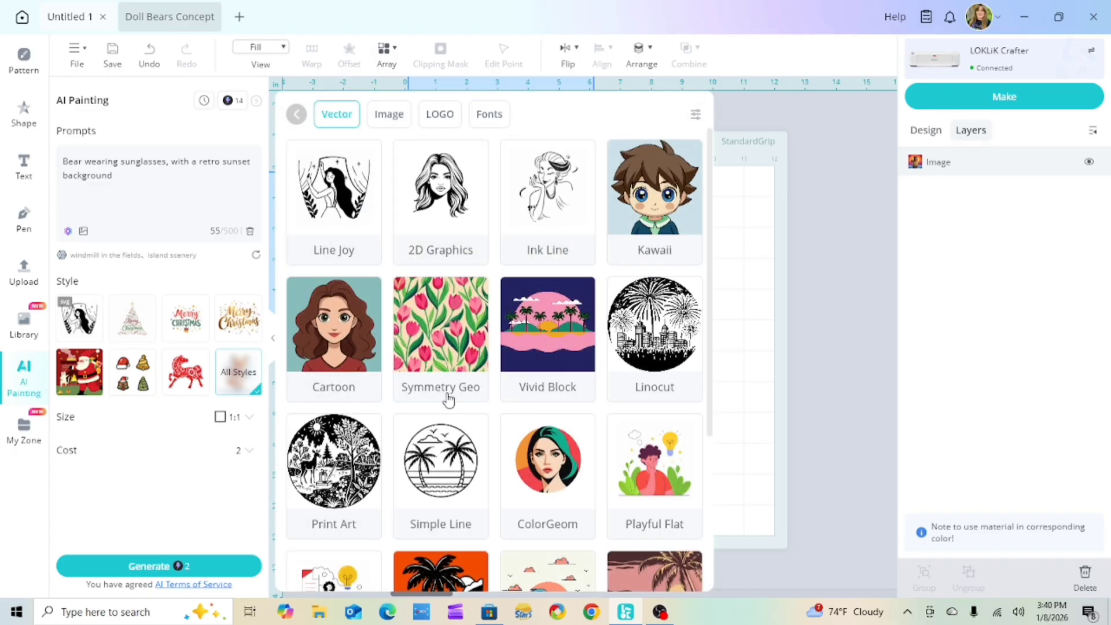
pyautogui.click(559, 329)
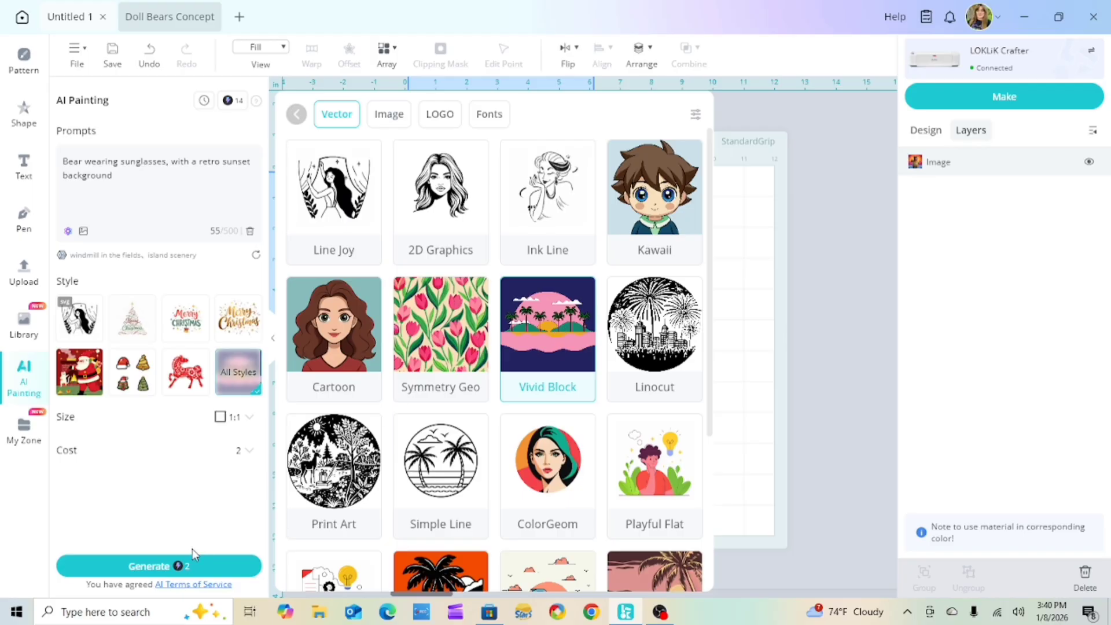
pyautogui.click(192, 566)
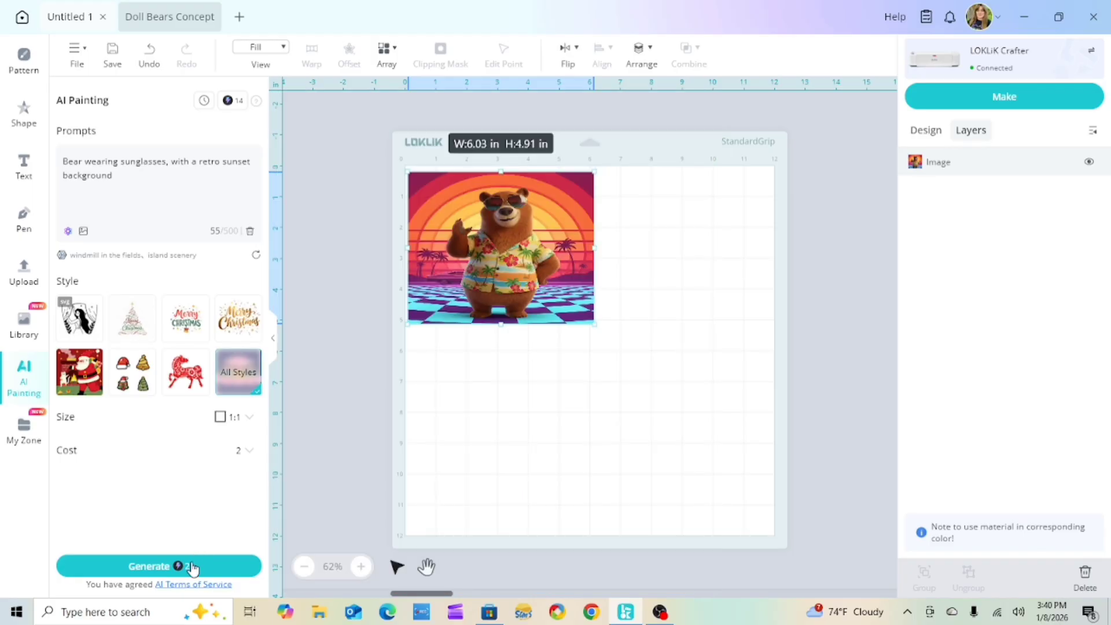
pyautogui.click(192, 566)
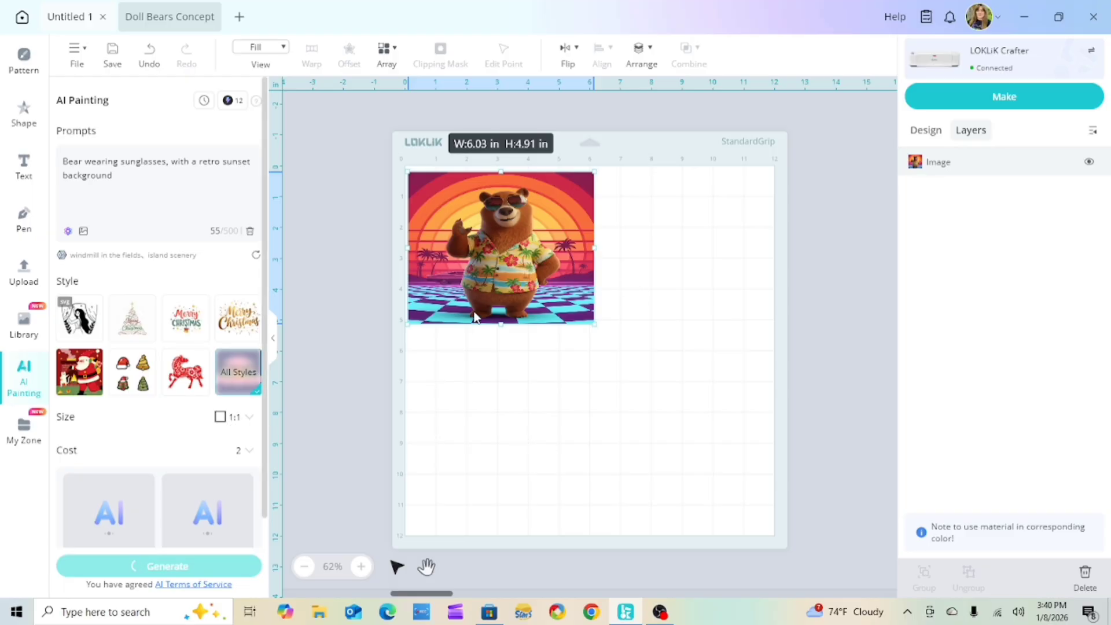
# - Stretch the floral-shirt bear image to about 8.18 in high and preview the generated Vivid Block bears
pyautogui.moveTo(501, 327); pyautogui.dragTo(515, 425)
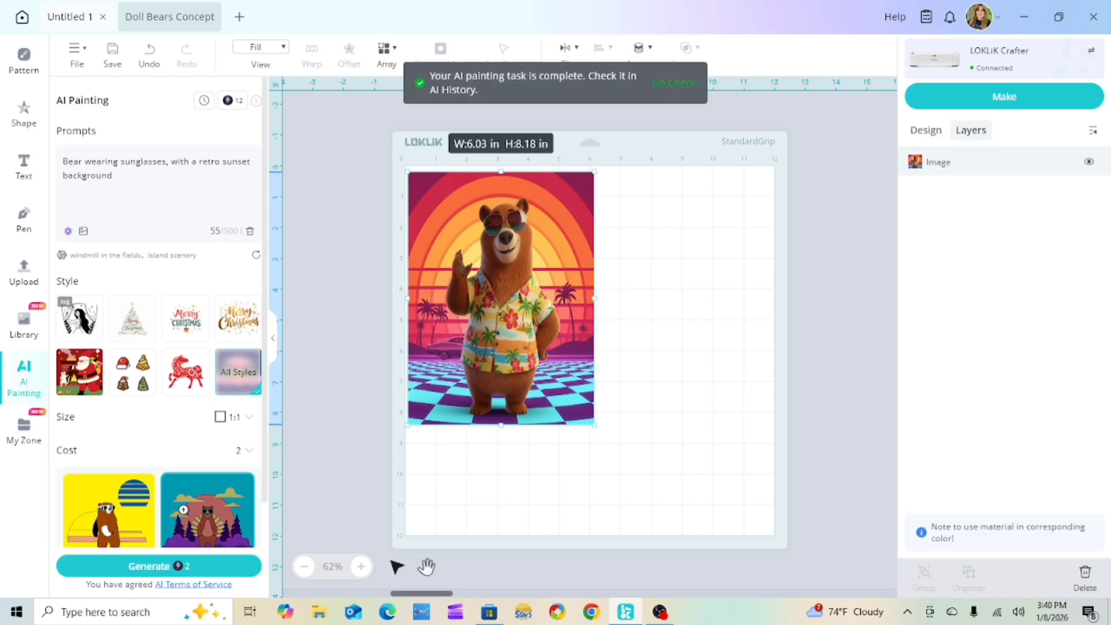
pyautogui.scroll(-1, 184, 509)
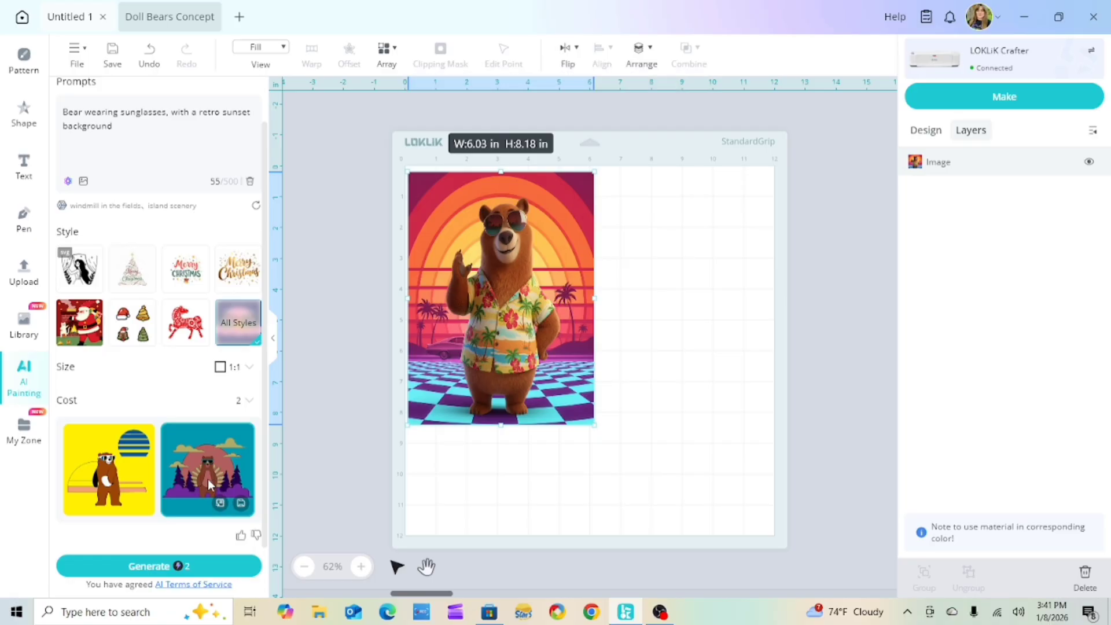
pyautogui.moveTo(207, 484)
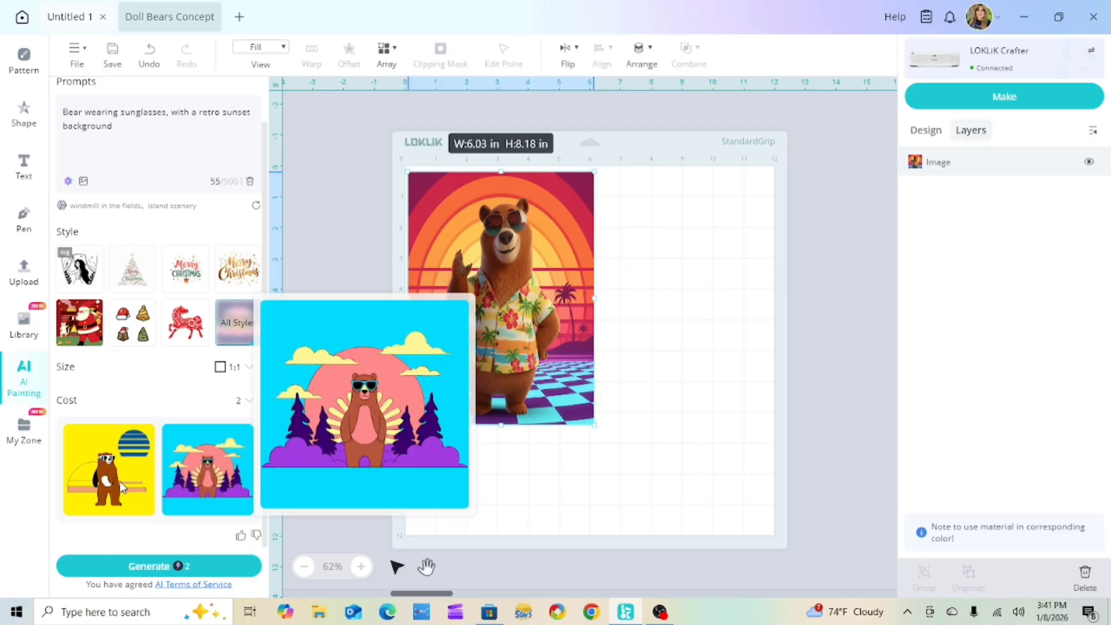
# - Change the AI painting style to Pop Art and generate images from the same bear prompt
pyautogui.click(237, 322)
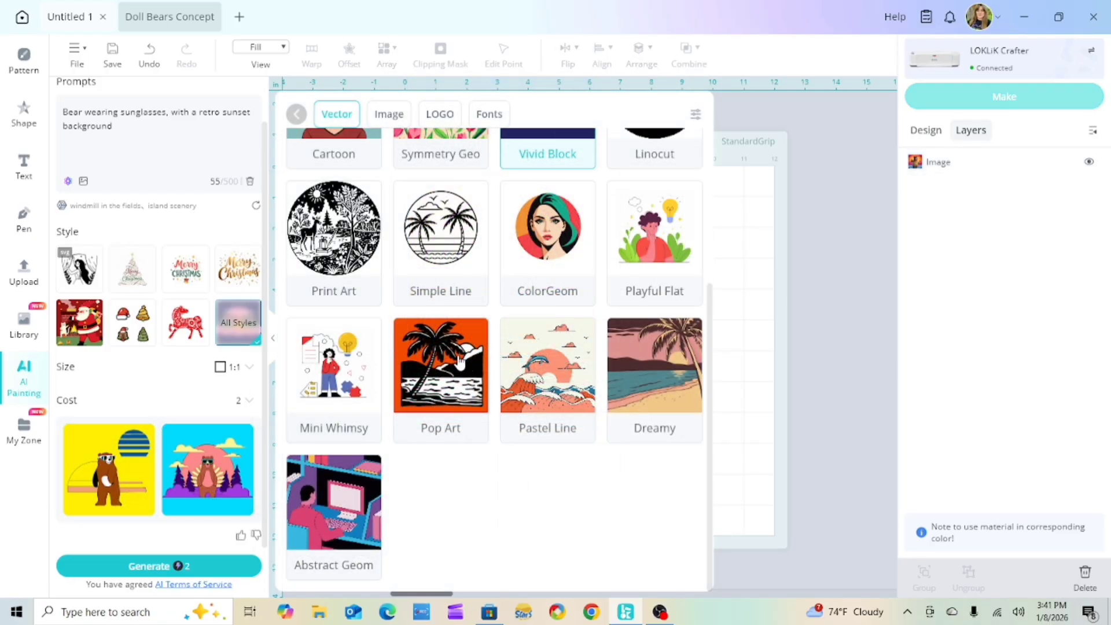
pyautogui.click(457, 362)
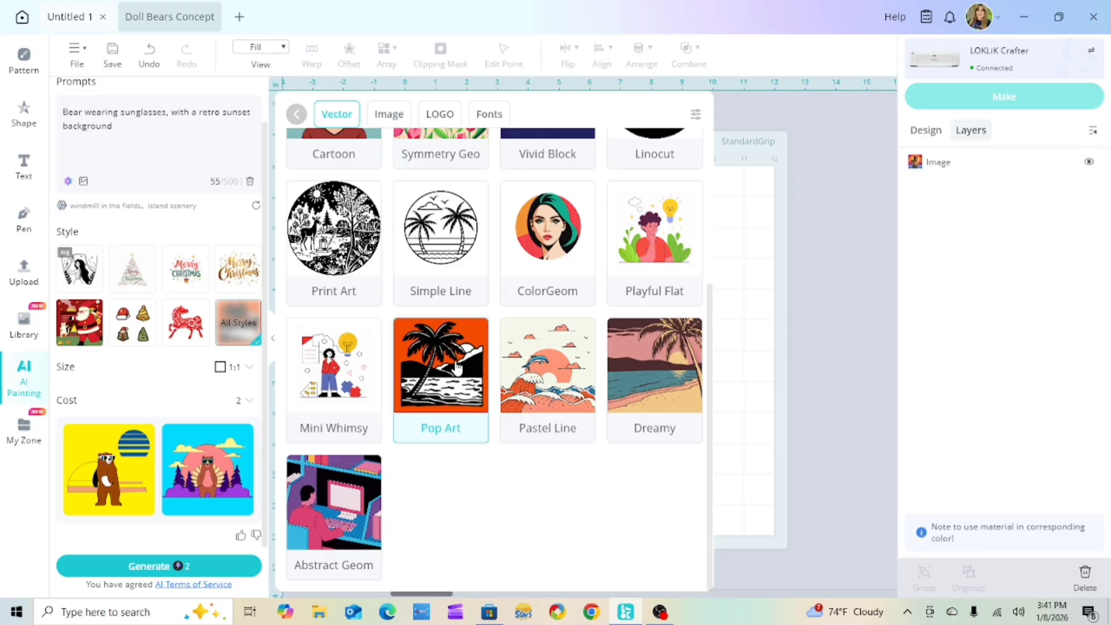
pyautogui.click(226, 566)
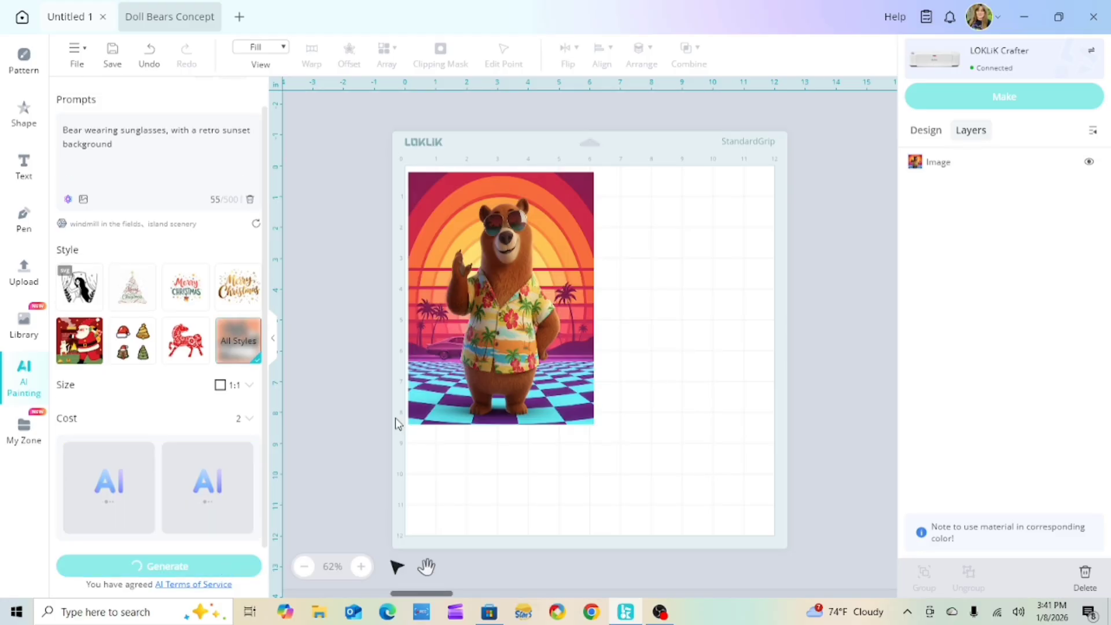
# - Shrink the floral-shirt bear image to about 4.49 by 5.23 in and move it up to the mat's upper edge
pyautogui.click(530, 381)
pyautogui.moveTo(594, 424); pyautogui.dragTo(547, 333)
pyautogui.moveTo(460, 276); pyautogui.dragTo(461, 270)
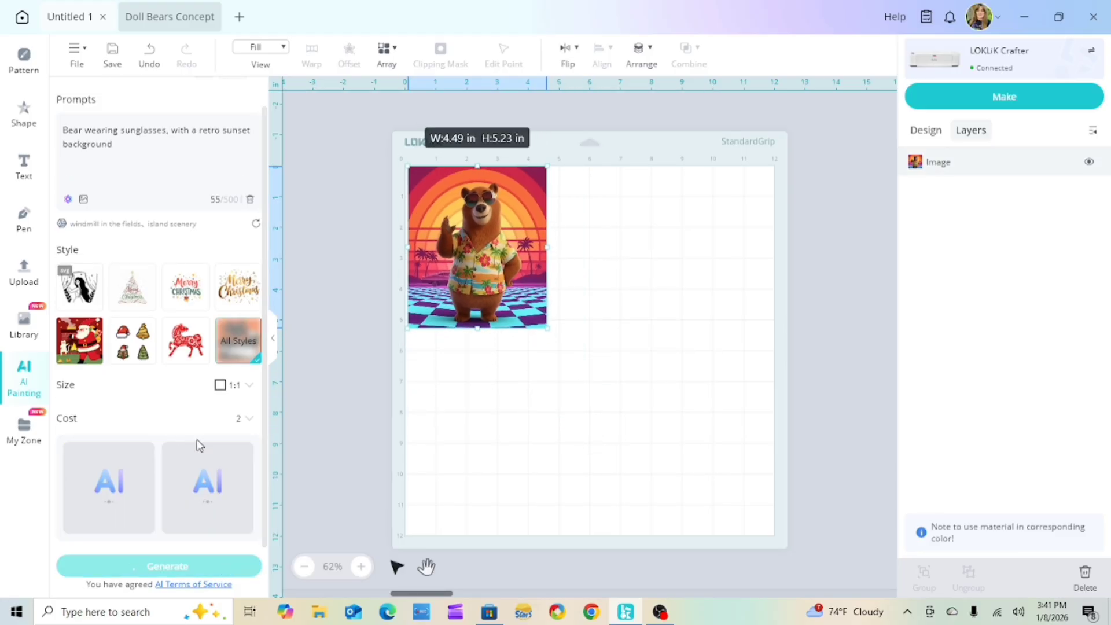
# - Preview the generated Pop Art bears and add the one with the green background to the canvas
pyautogui.scroll(-2, 157, 486)
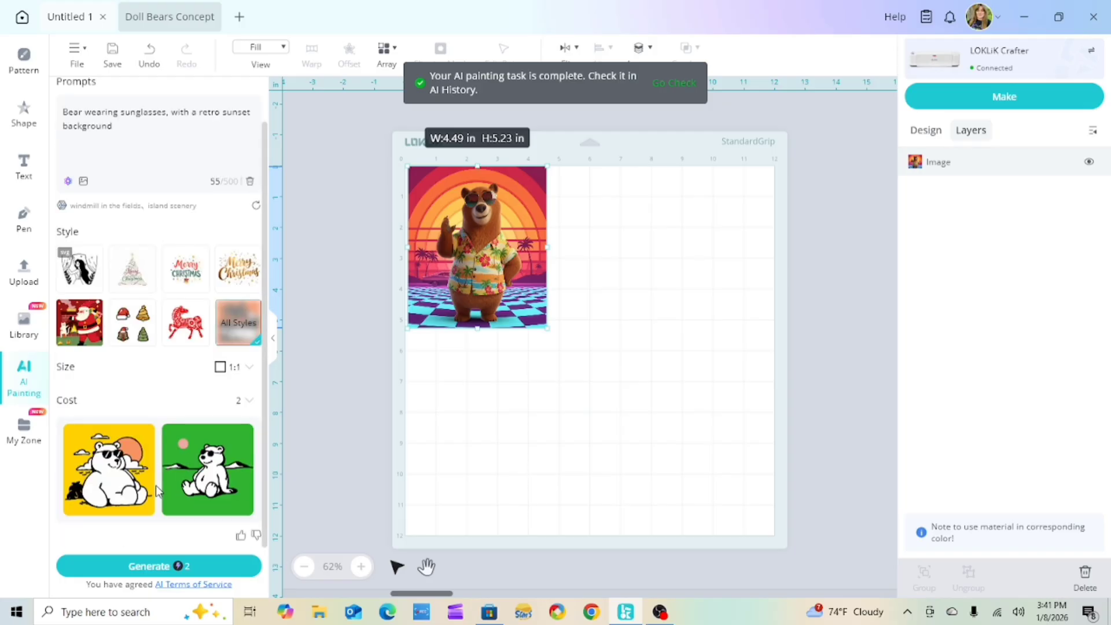
pyautogui.moveTo(126, 490)
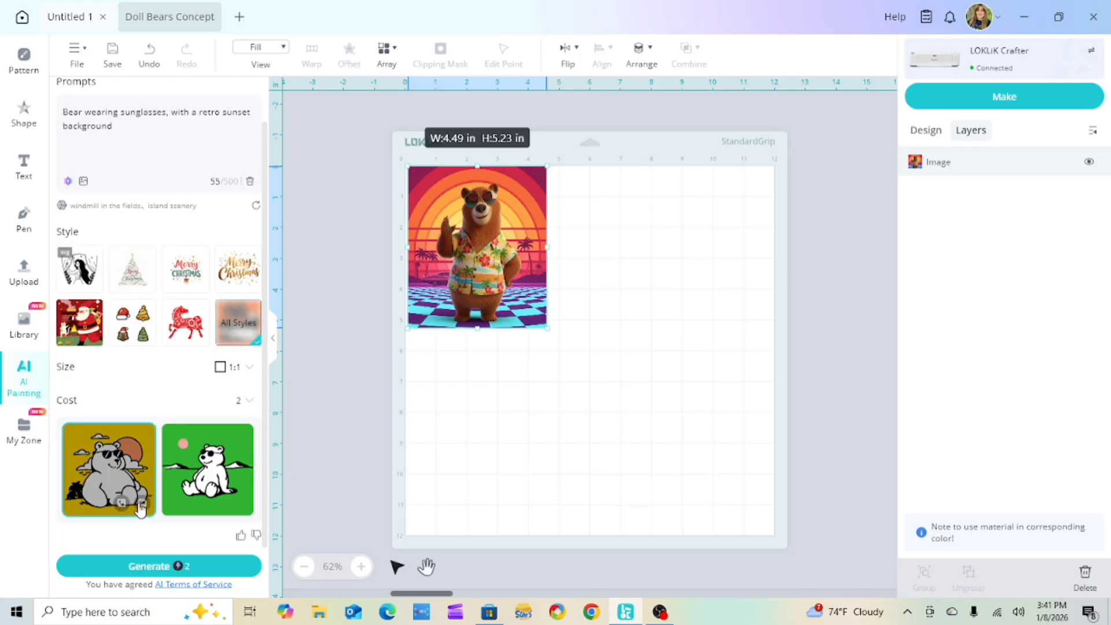
pyautogui.moveTo(218, 472)
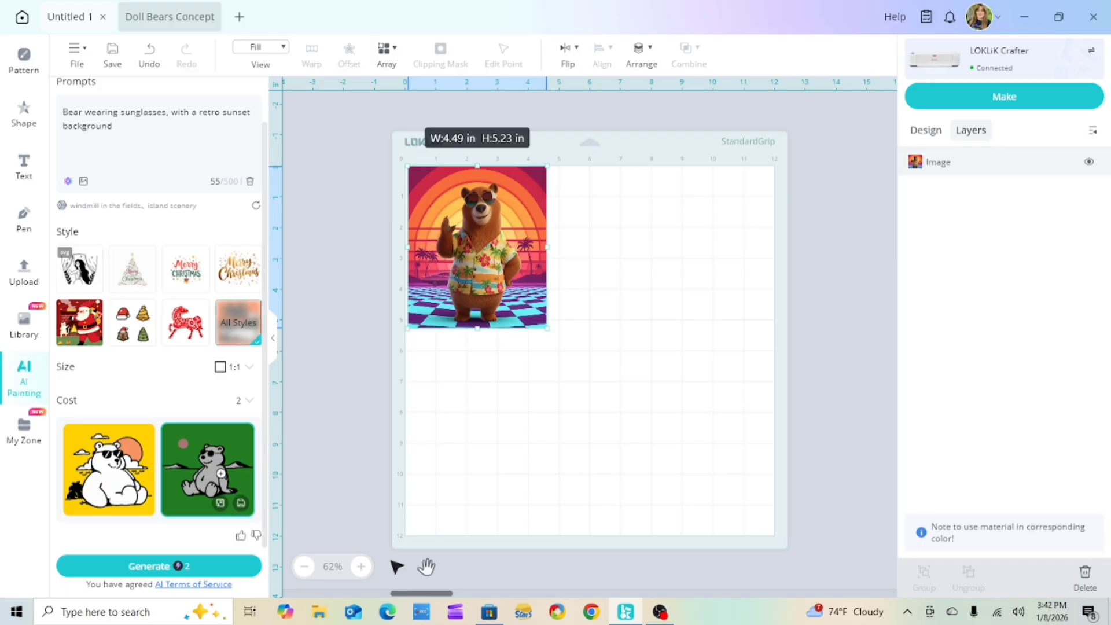
pyautogui.click(221, 504)
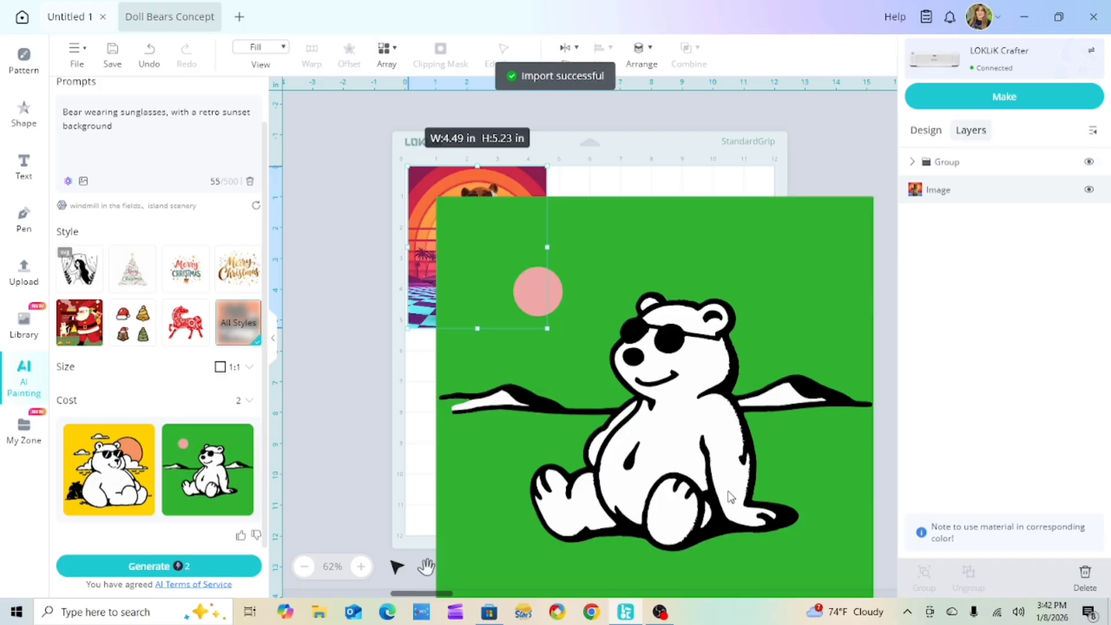
# - Spread out the two bear designs by moving the floral-shirt image off the mat's corner, and ungroup the green-background bear
pyautogui.moveTo(422, 186); pyautogui.dragTo(312, 131)
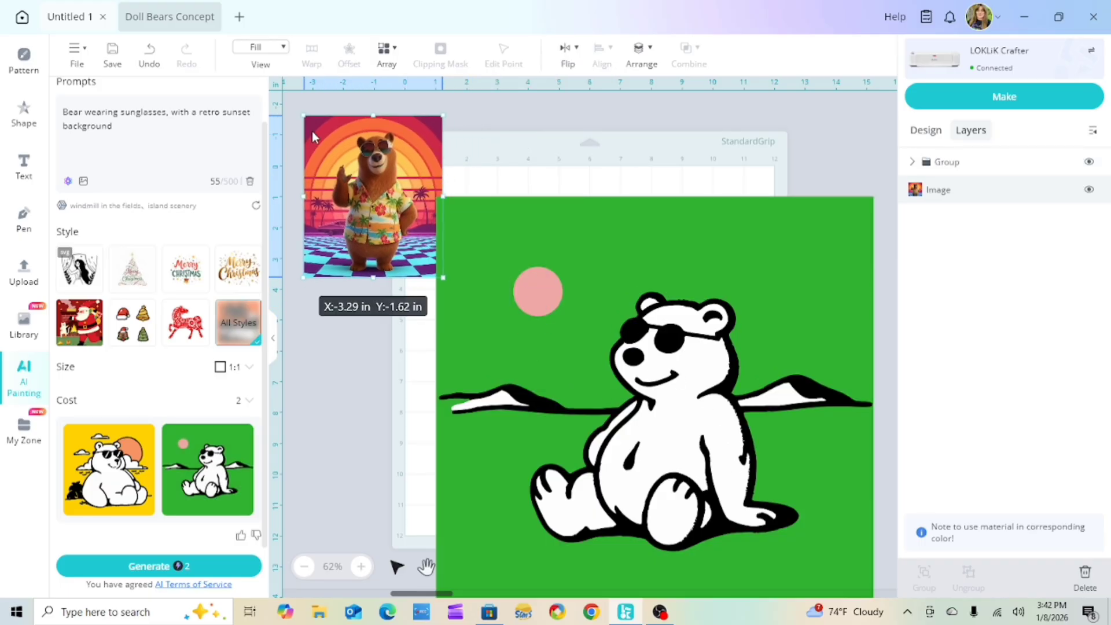
pyautogui.moveTo(711, 308); pyautogui.dragTo(708, 245)
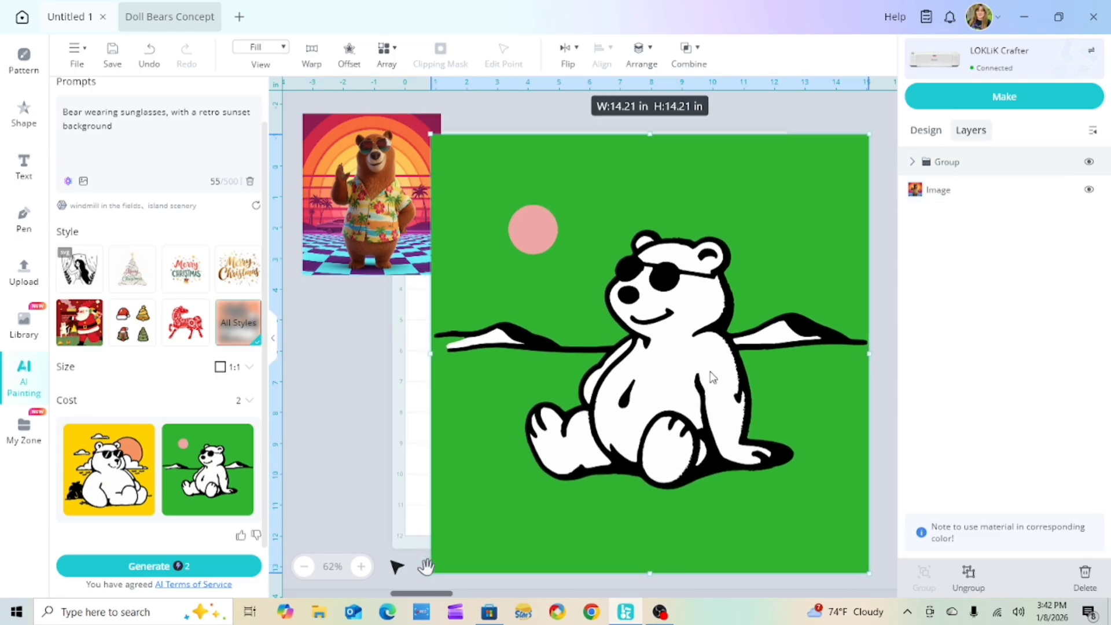
pyautogui.rightClick(713, 377)
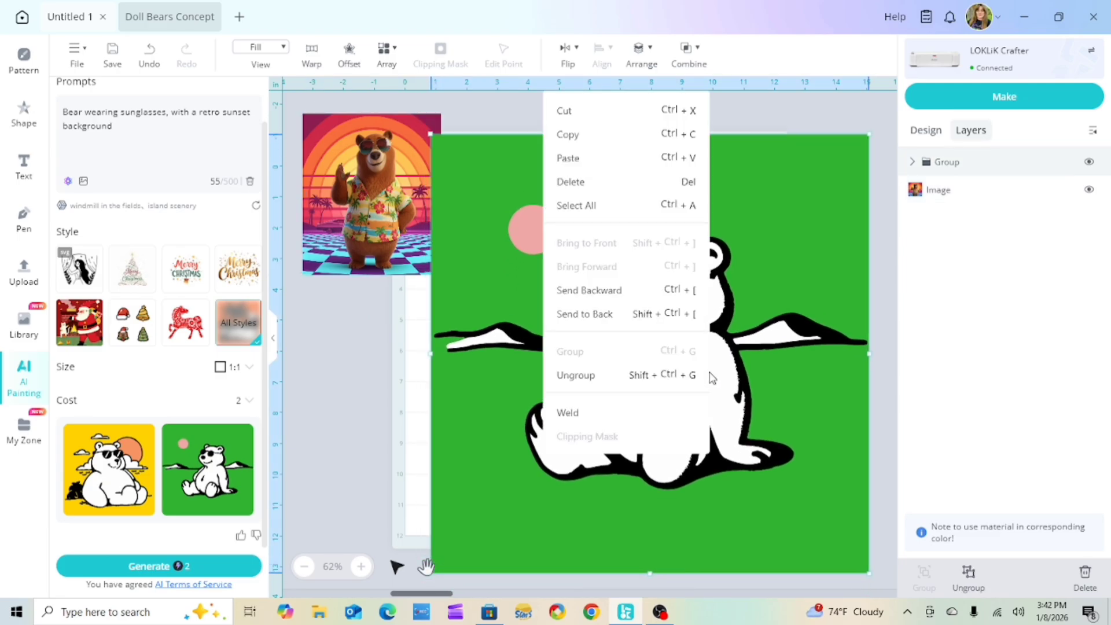
pyautogui.click(599, 377)
# - Pull the ungrouped polar bear's white body, face and foot pieces and its black silhouette away from their original positions
pyautogui.moveTo(629, 403); pyautogui.dragTo(746, 189)
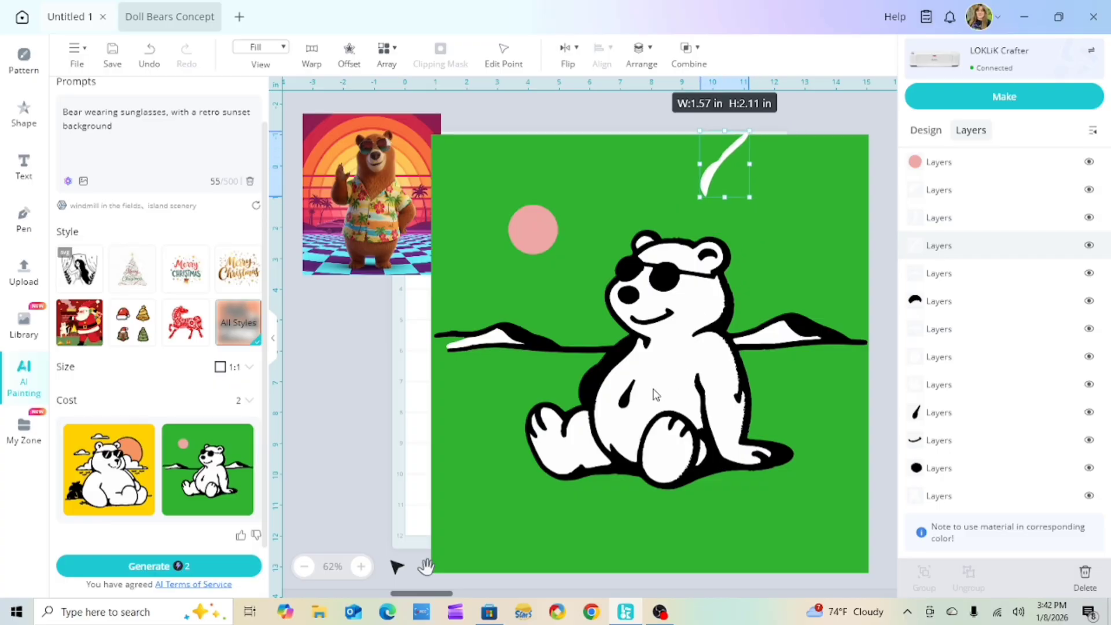
pyautogui.moveTo(655, 392); pyautogui.dragTo(853, 326)
pyautogui.moveTo(686, 255); pyautogui.dragTo(617, 183)
pyautogui.moveTo(661, 428); pyautogui.dragTo(775, 524)
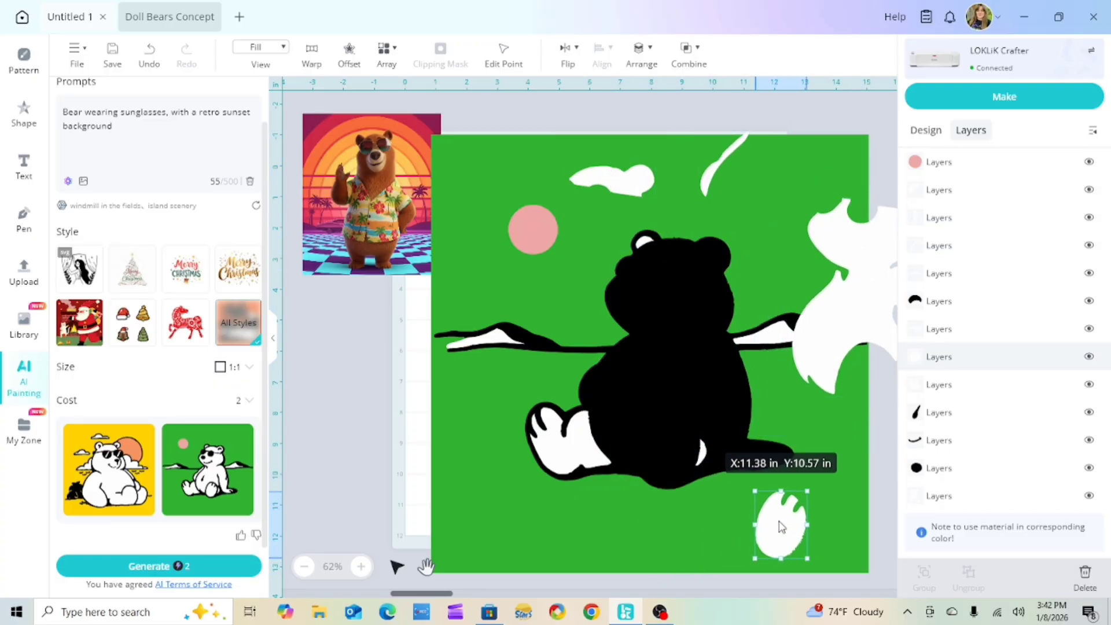
pyautogui.moveTo(565, 454); pyautogui.dragTo(506, 472)
pyautogui.moveTo(694, 370)
pyautogui.mouseDown()
pyautogui.moveTo(695, 475)
pyautogui.moveTo(870, 380)
pyautogui.moveTo(787, 401)
pyautogui.moveTo(693, 363)
pyautogui.moveTo(686, 370)
pyautogui.mouseUp()
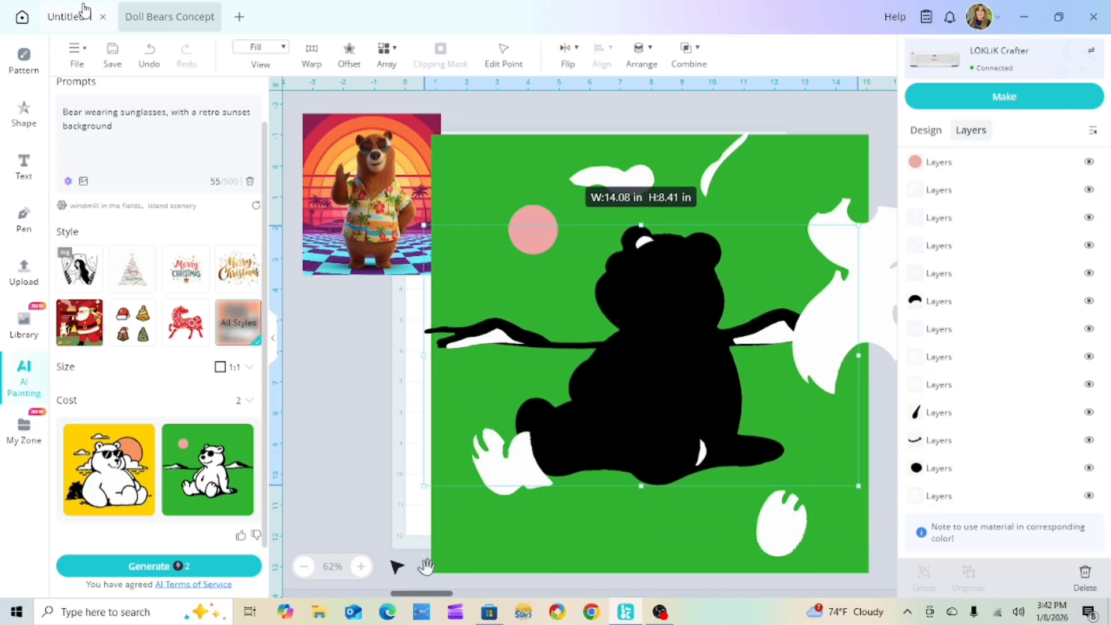
# - Undo the moves of the separated polar bear pieces
pyautogui.click(153, 56)
pyautogui.click(153, 58)
pyautogui.click(153, 58)
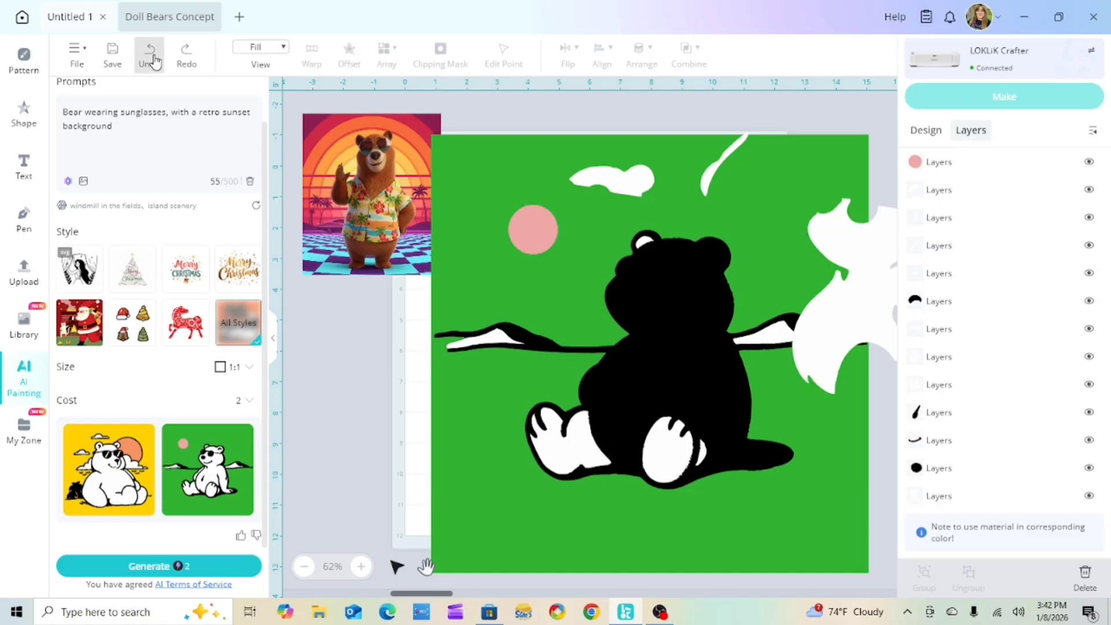
pyautogui.click(153, 58)
pyautogui.click(153, 57)
pyautogui.click(153, 58)
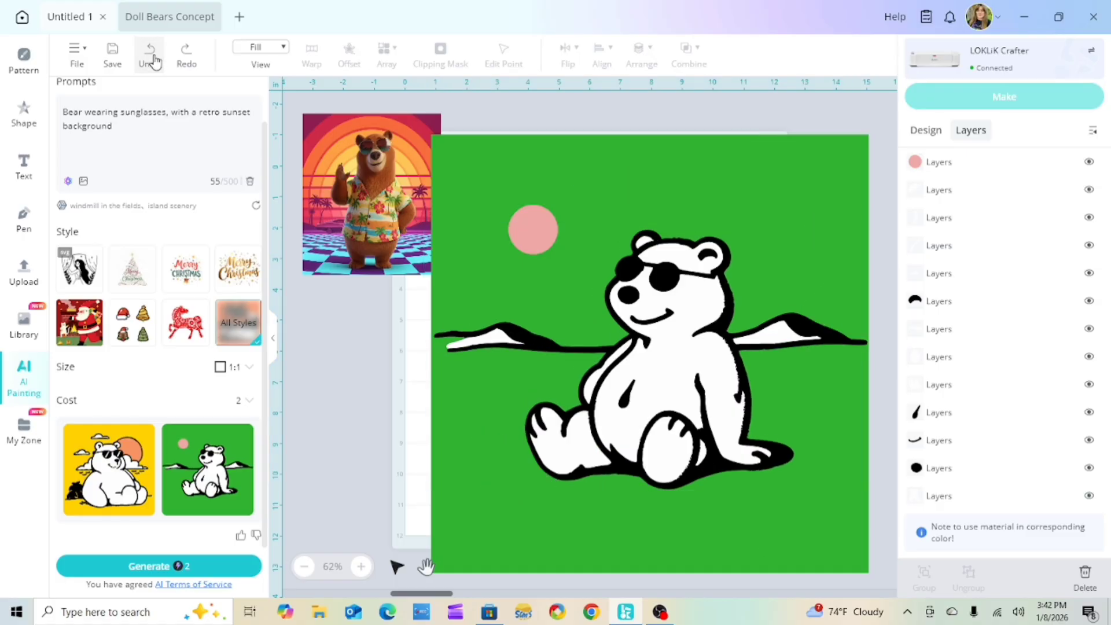
# - Move the floral-shirt bear image clear of the green-background design and open its context options
pyautogui.click(333, 193)
pyautogui.moveTo(325, 184); pyautogui.dragTo(319, 193)
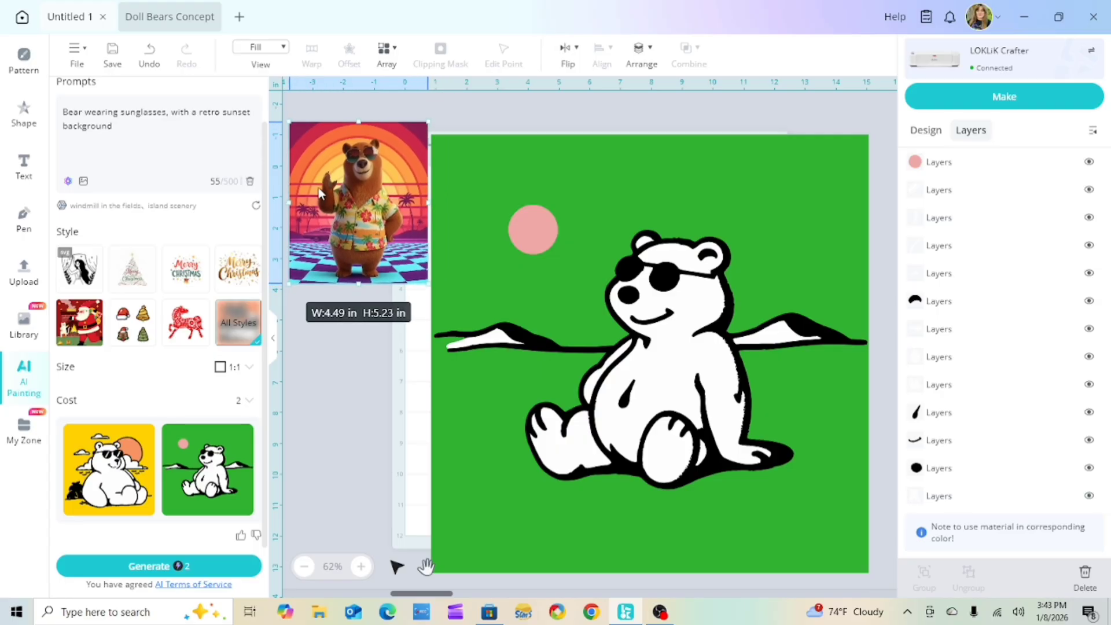
pyautogui.rightClick(358, 195)
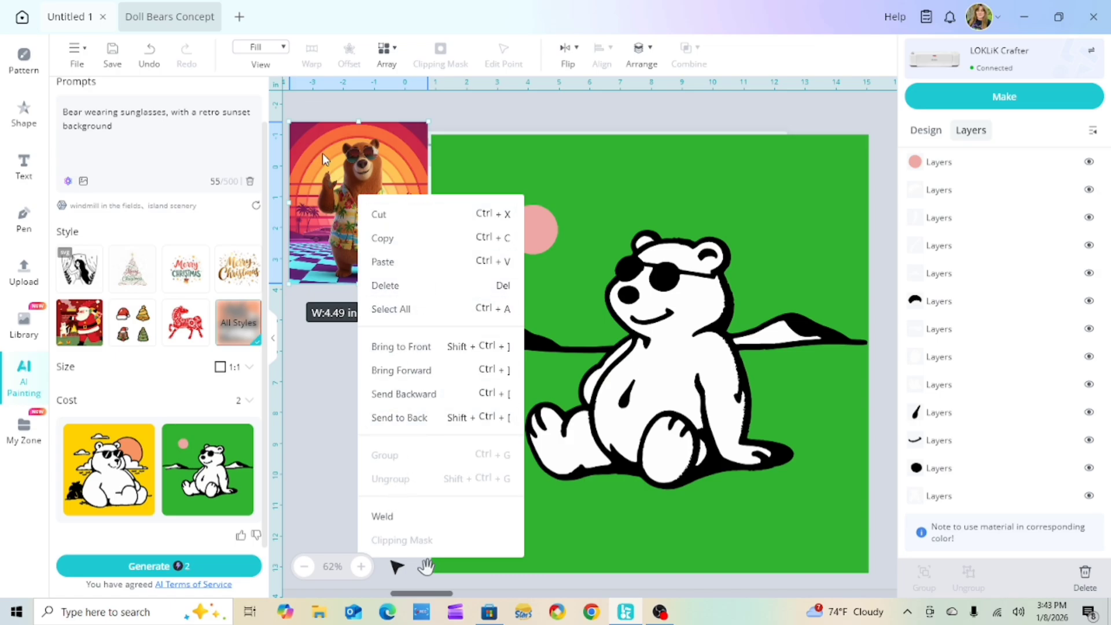
pyautogui.click(513, 99)
pyautogui.scroll(-3, 950, 357)
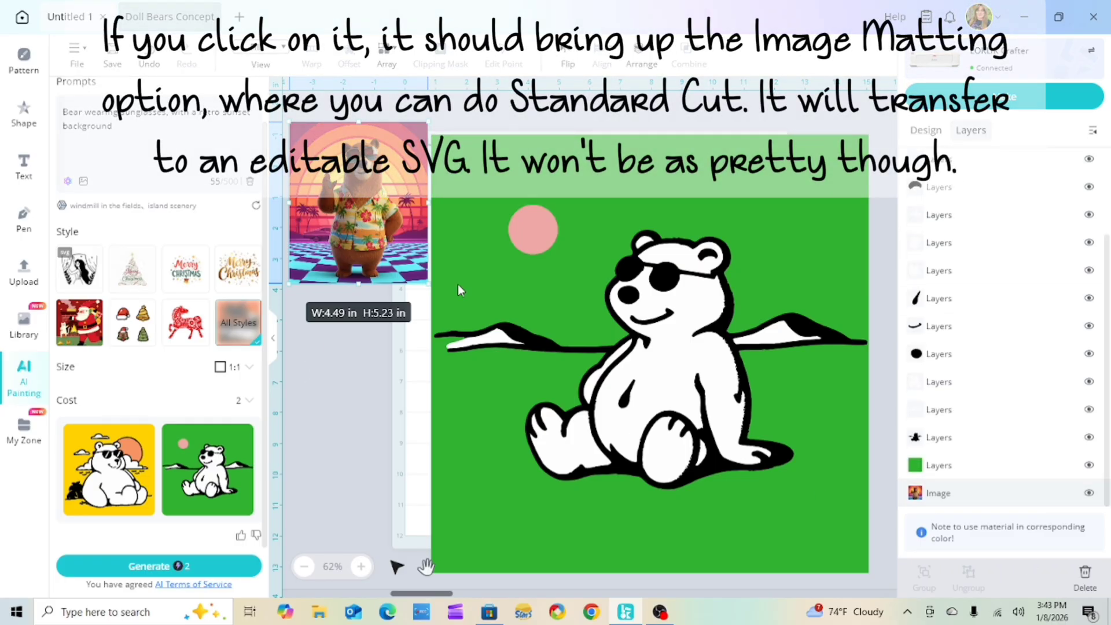
pyautogui.click(335, 363)
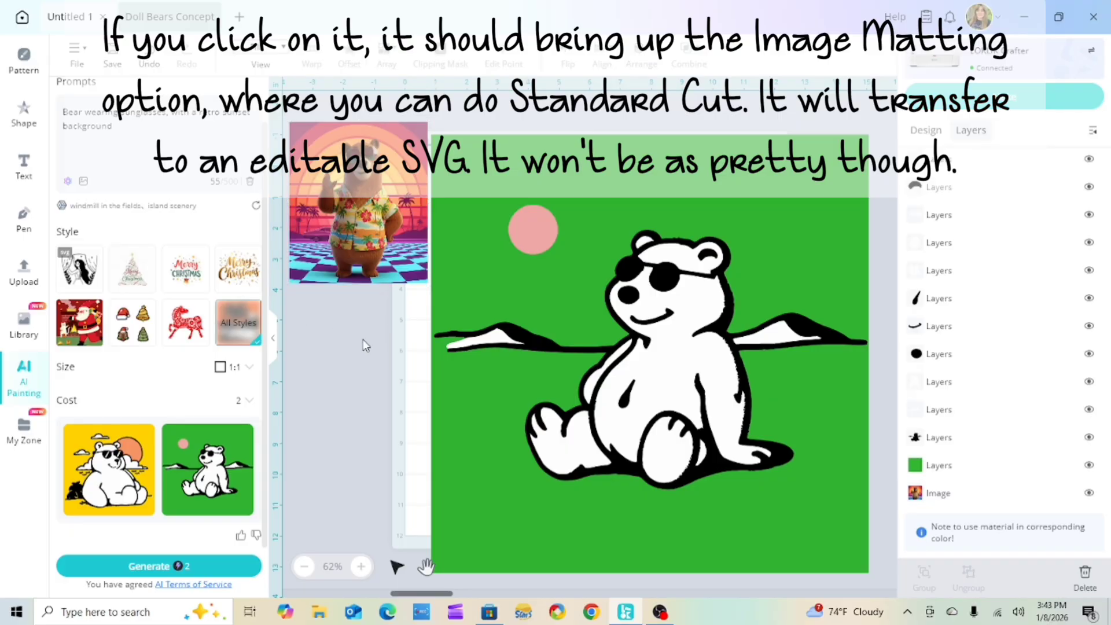
pyautogui.click(658, 294)
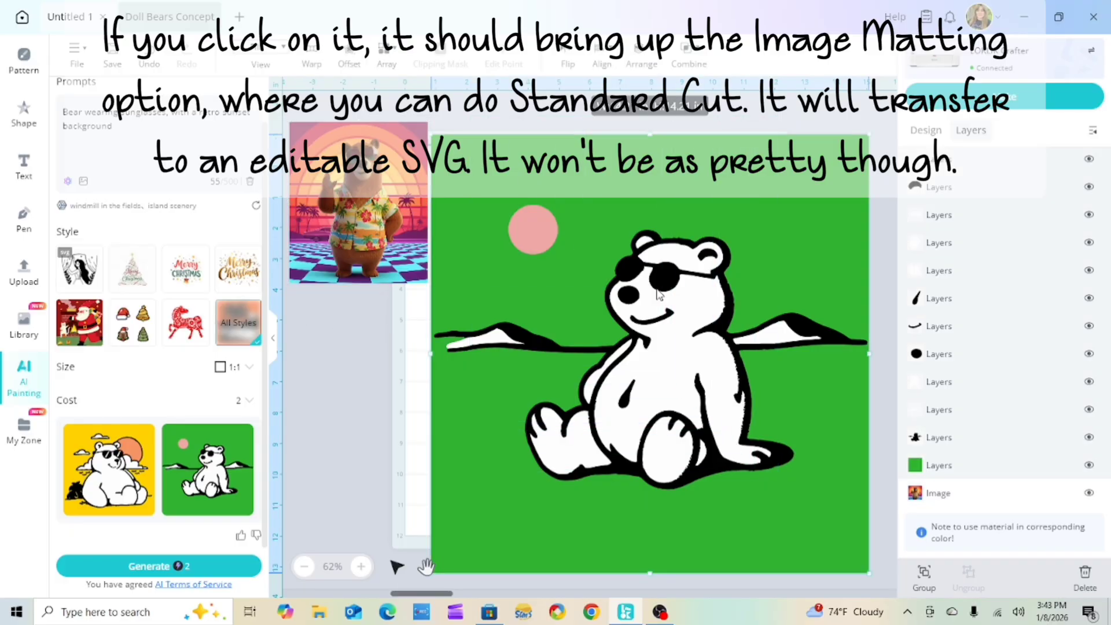
pyautogui.click(403, 374)
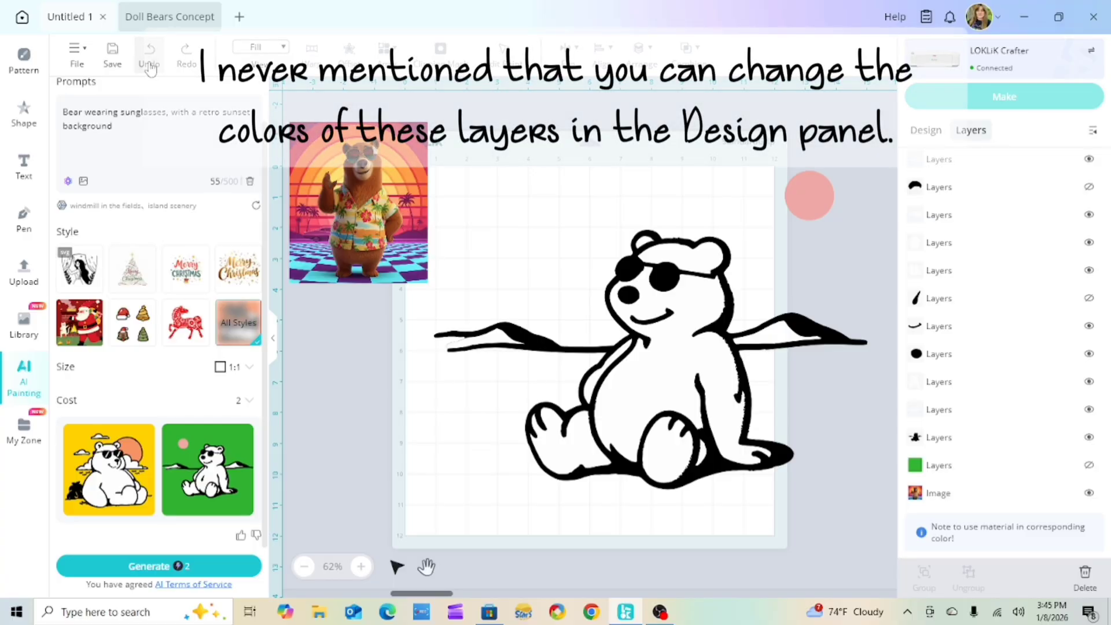
# - Undo the recent layer visibility changes on the polar bear design, and redo hiding the green background
pyautogui.click(150, 66)
pyautogui.click(158, 68)
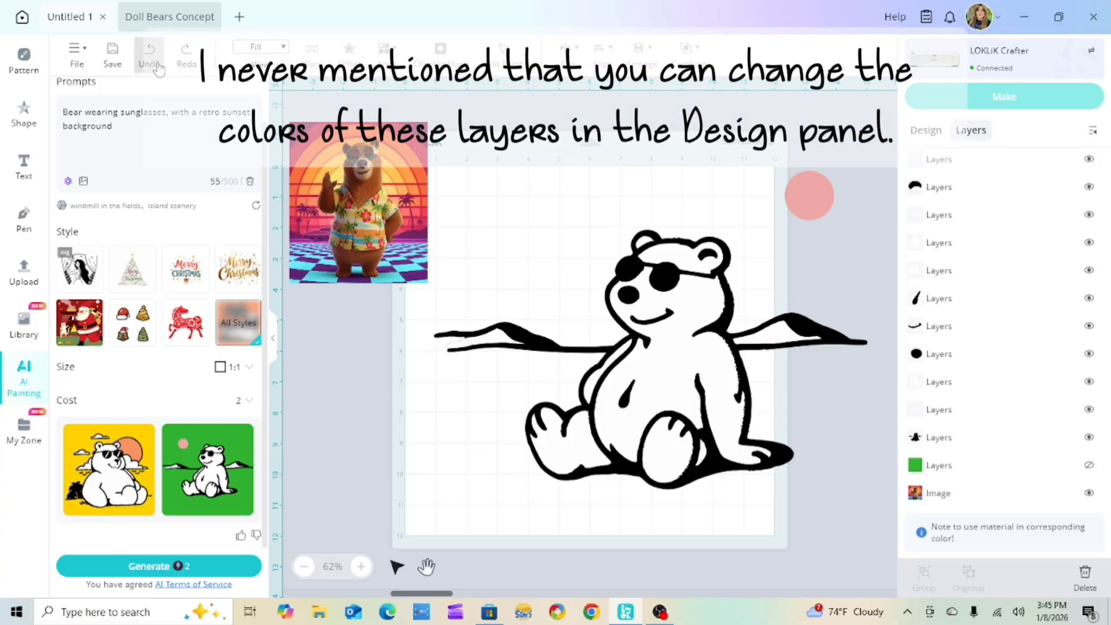
pyautogui.click(159, 68)
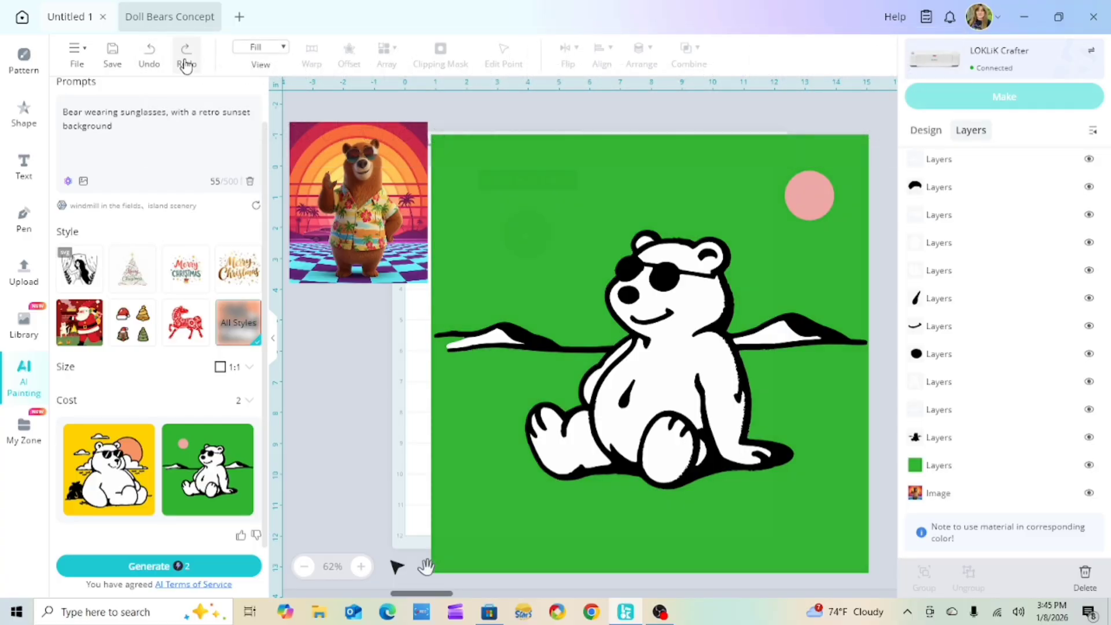
pyautogui.click(186, 63)
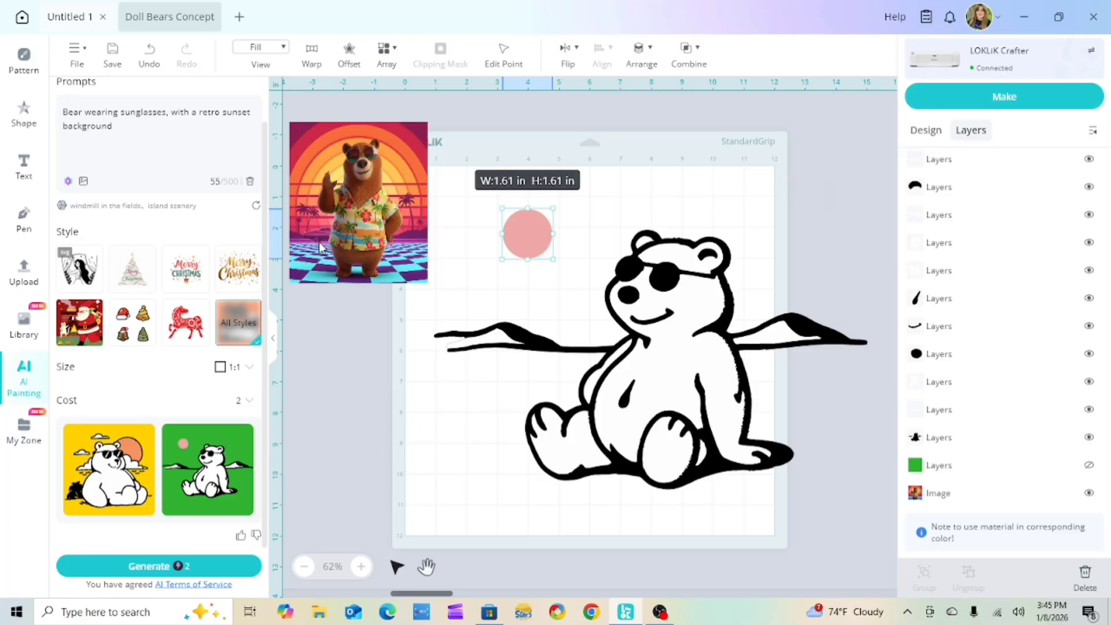
# - Select all the visible polar bear pieces, including the hills and the pink circle, and delete them from the mat
pyautogui.click(701, 168)
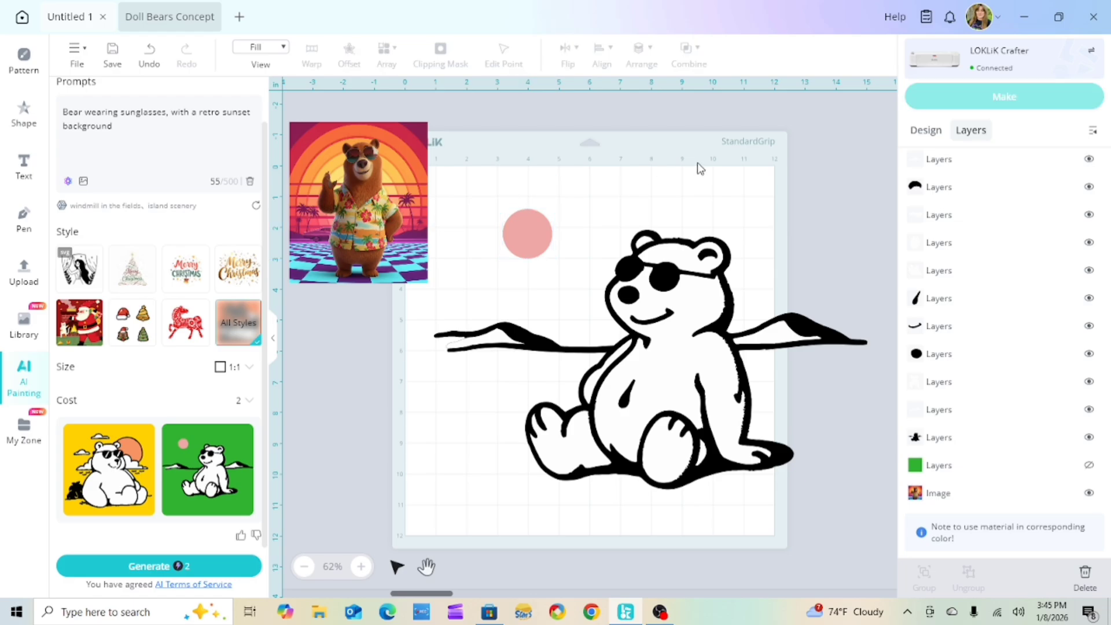
pyautogui.moveTo(488, 175); pyautogui.dragTo(849, 529)
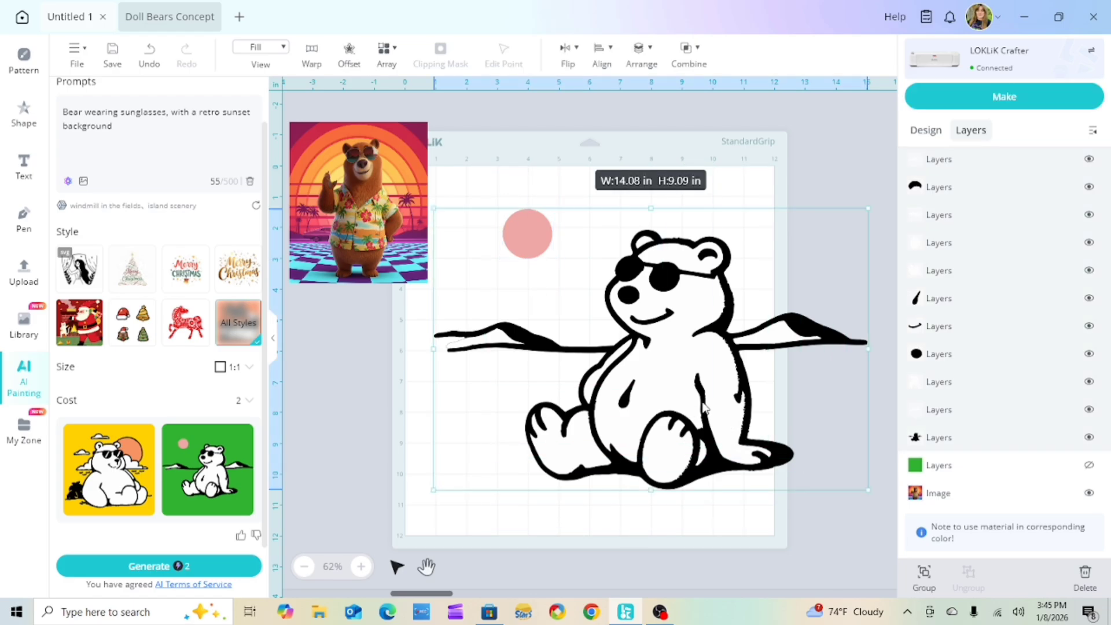
pyautogui.rightClick(702, 404)
pyautogui.click(558, 182)
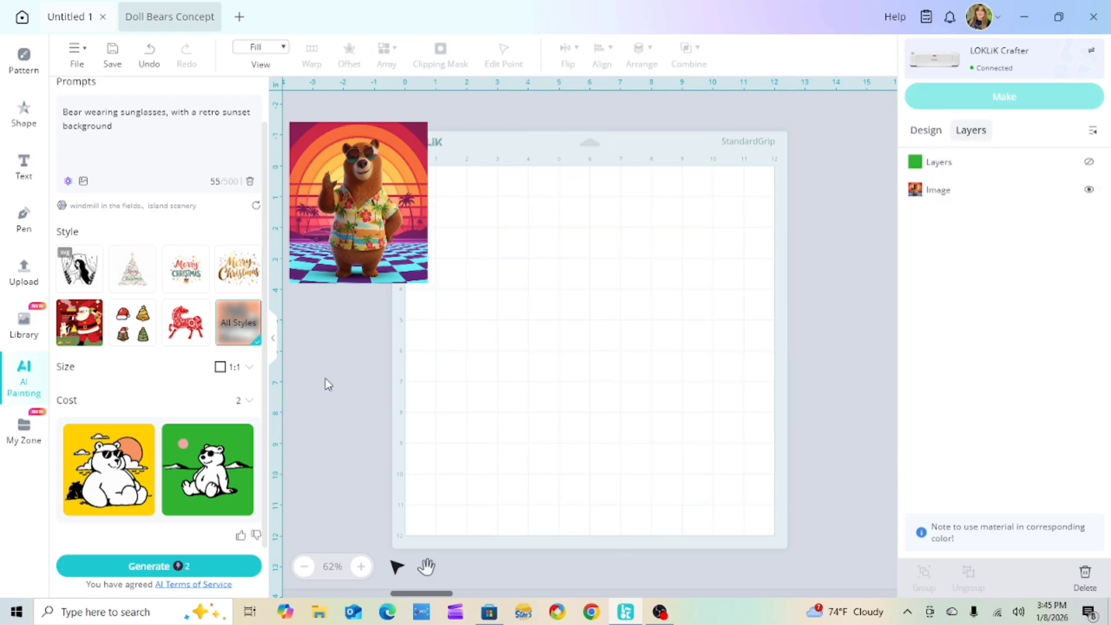
# - Save the generated green-background bear to the AI Collection as "Retro Bear 1" in a new folder named "Bears"
pyautogui.moveTo(224, 504)
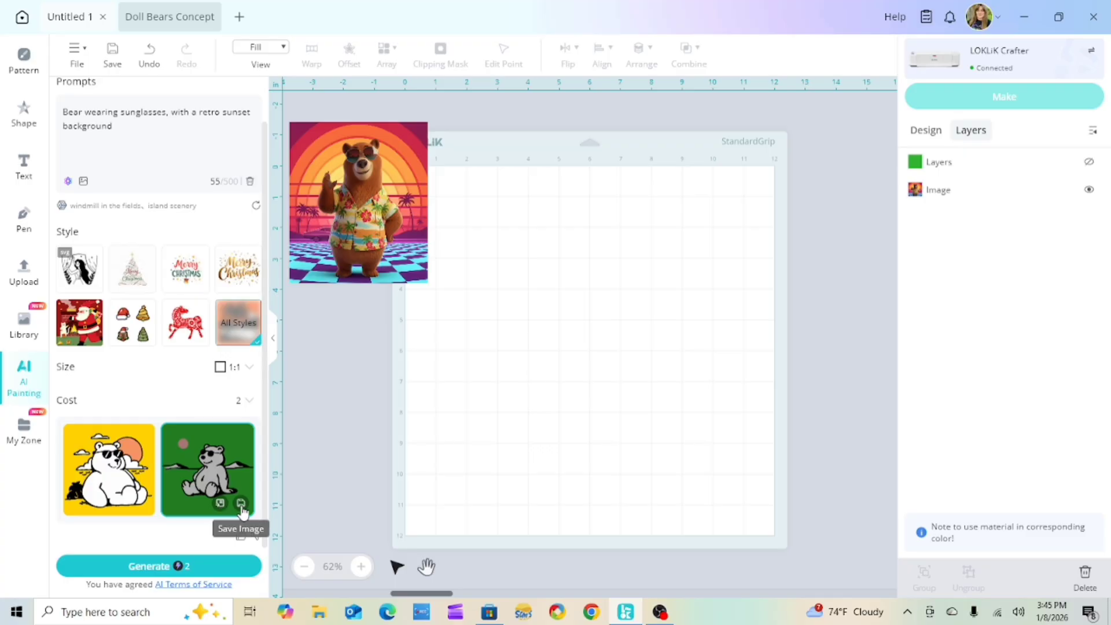
pyautogui.click(241, 505)
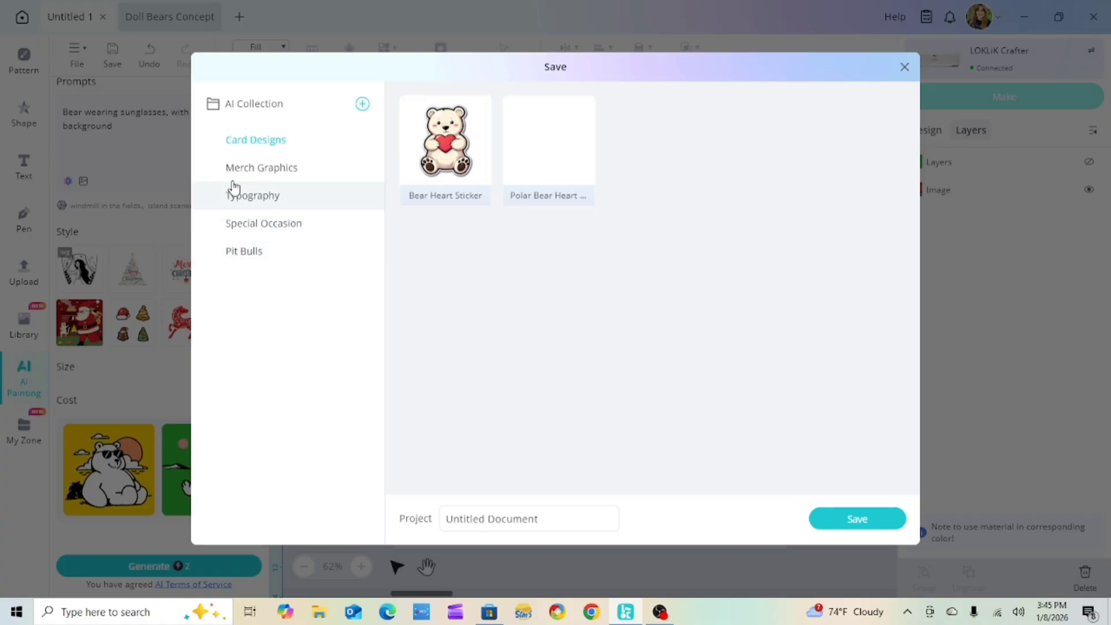
pyautogui.click(363, 104)
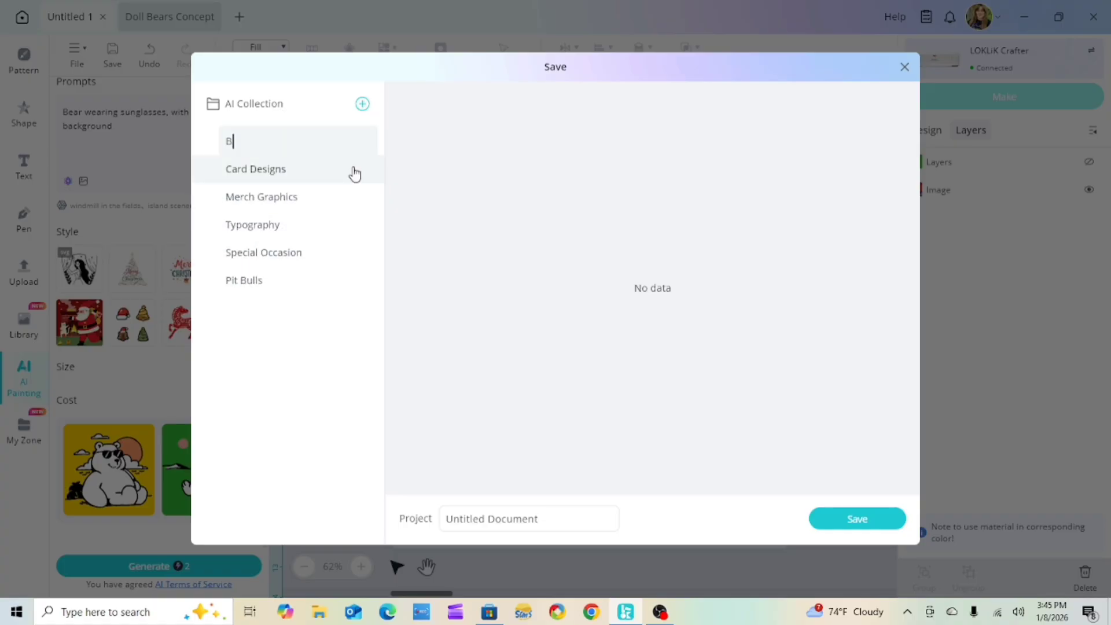
pyautogui.write('Bears')
pyautogui.click(550, 519)
pyautogui.hotkey('ctrl', 'a')
pyautogui.write('Retro Bear')
pyautogui.click(867, 527)
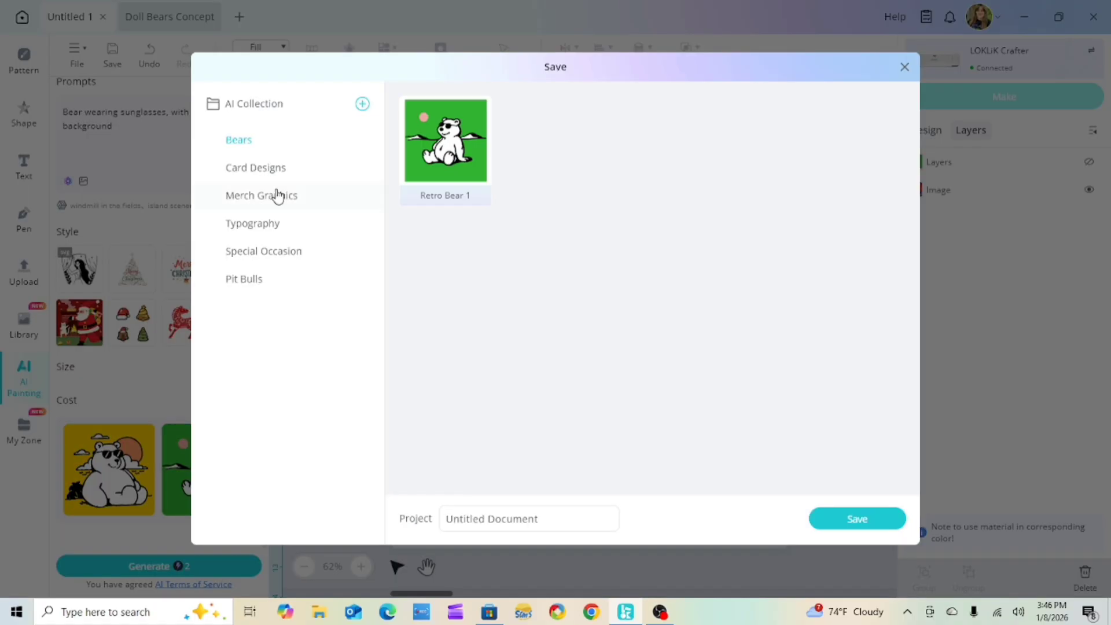
# - Save the generated yellow-background bear as "Retro Bear 2" in the Bears folder of the AI Collection
pyautogui.click(550, 518)
pyautogui.hotkey('ctrl', 'a')
pyautogui.write('Retro Bear 2')
pyautogui.click(891, 521)
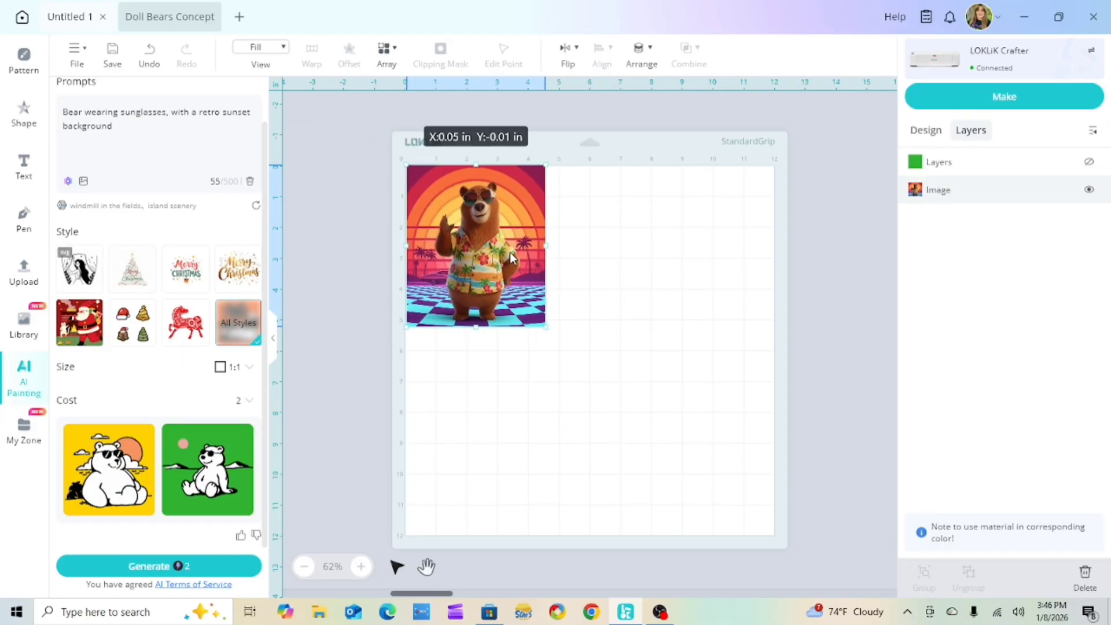
# - Resize the floral-shirt bear image to 10 in wide by 10 in high and lock its proportions again
pyautogui.doubleClick(950, 185)
pyautogui.write('10.10')
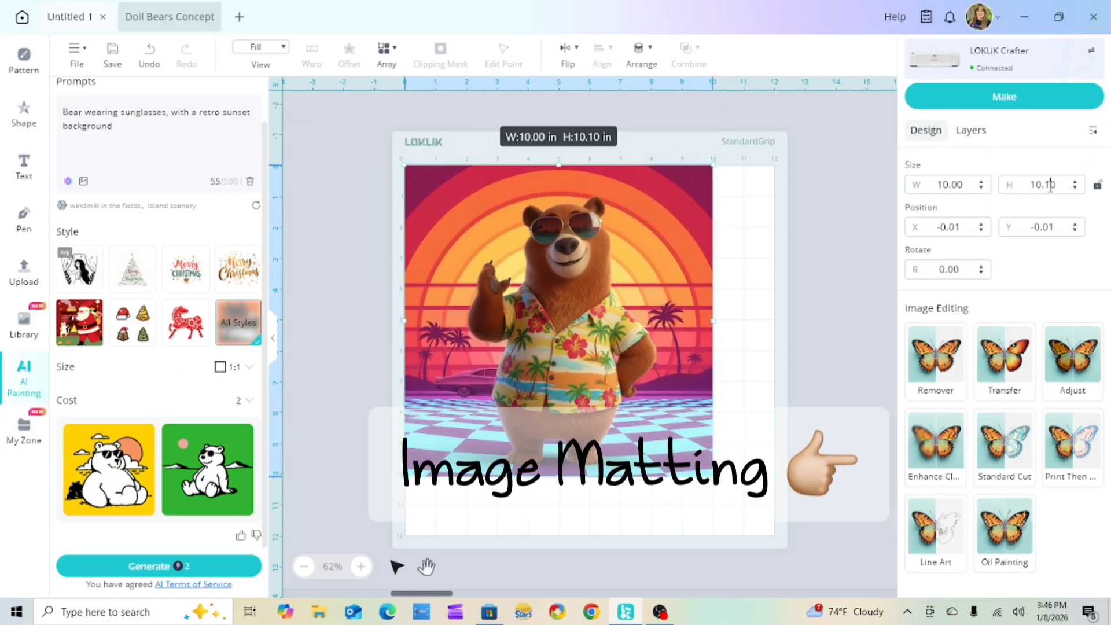
pyautogui.doubleClick(1046, 185)
pyautogui.write('10')
pyautogui.press('Return')
pyautogui.click(1098, 185)
pyautogui.click(695, 113)
# - Begin saving the project as a new file and create a folder named "AI Images" in My Projects
pyautogui.click(86, 58)
pyautogui.click(95, 150)
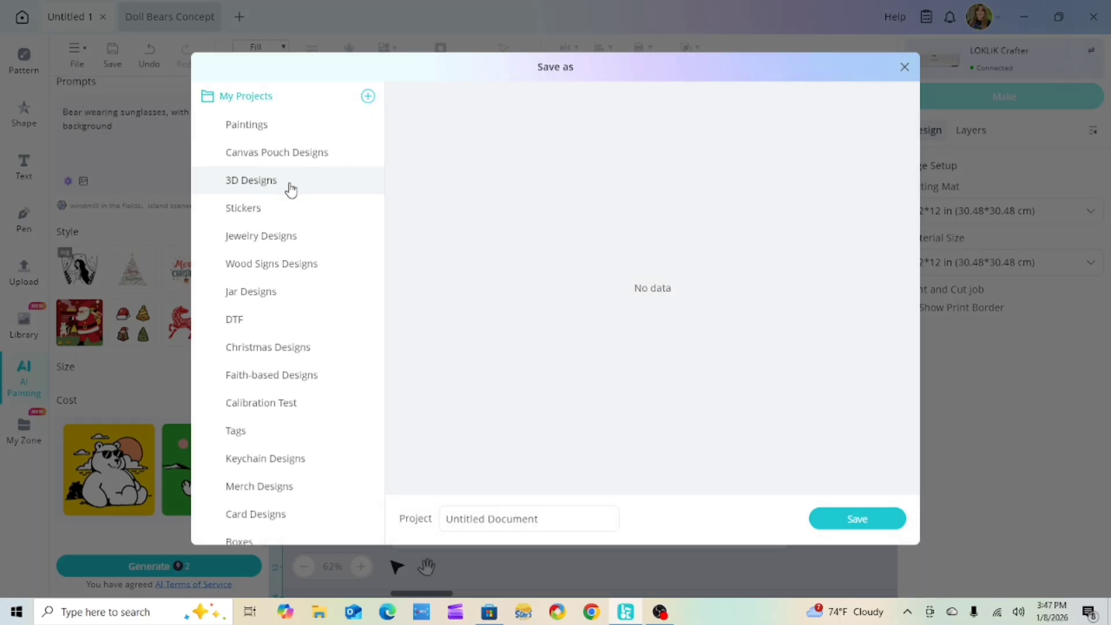
pyautogui.scroll(-2, 287, 405)
pyautogui.scroll(2, 272, 220)
pyautogui.scroll(1, 272, 154)
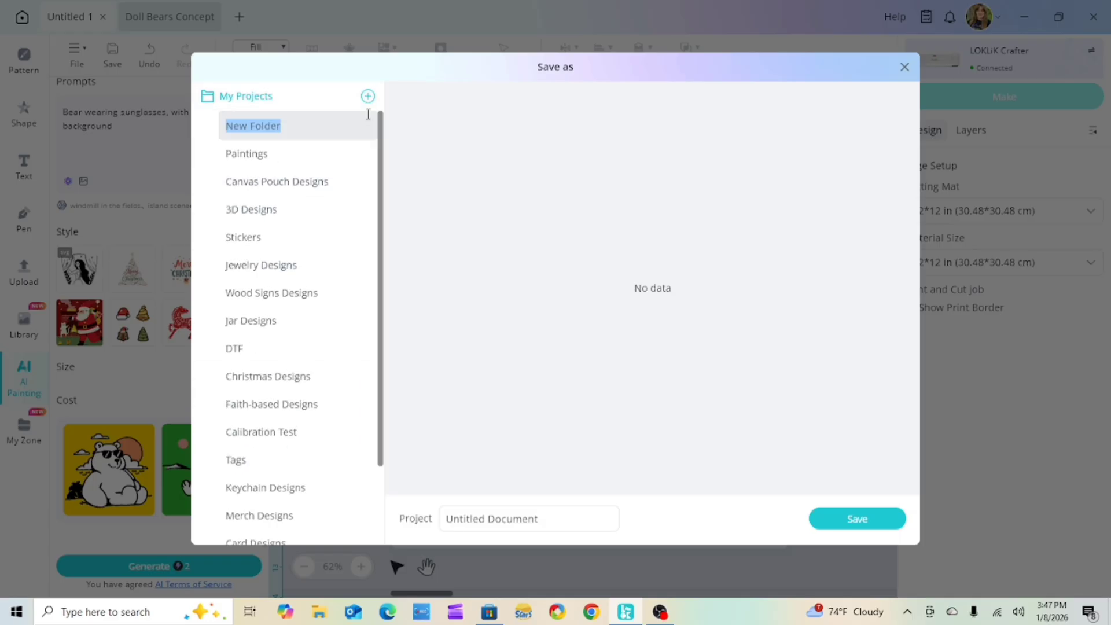
pyautogui.click(247, 124)
# - Name the project "3D Retro Bear" and save it in the AI Images folder
pyautogui.moveTo(540, 519); pyautogui.dragTo(446, 519)
pyautogui.write('3d Retro Bear')
pyautogui.click(459, 519)
pyautogui.press('BackSpace')
pyautogui.write('D')
pyautogui.click(827, 522)
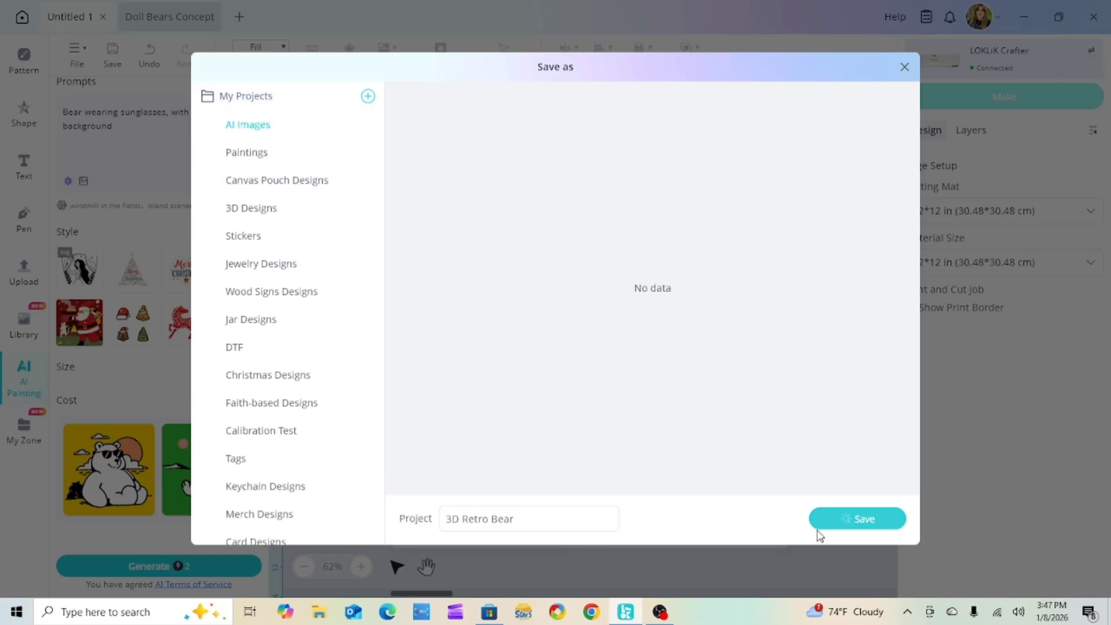
# - Check the AI Collection folders in My Zone, and go back to AI Painting
pyautogui.click(24, 431)
pyautogui.click(167, 94)
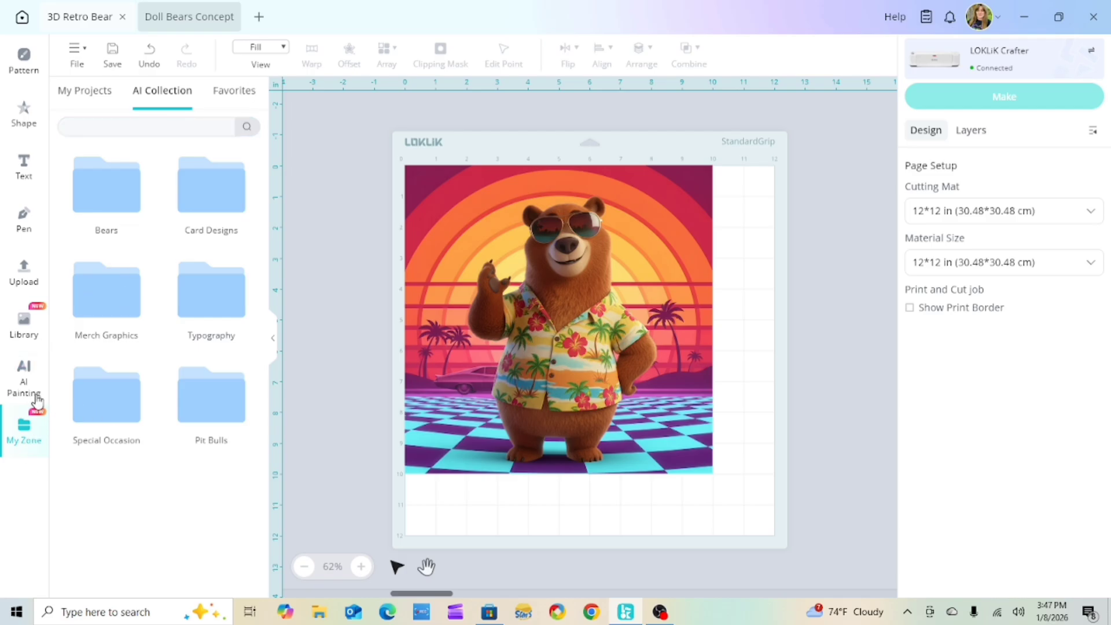
pyautogui.click(18, 382)
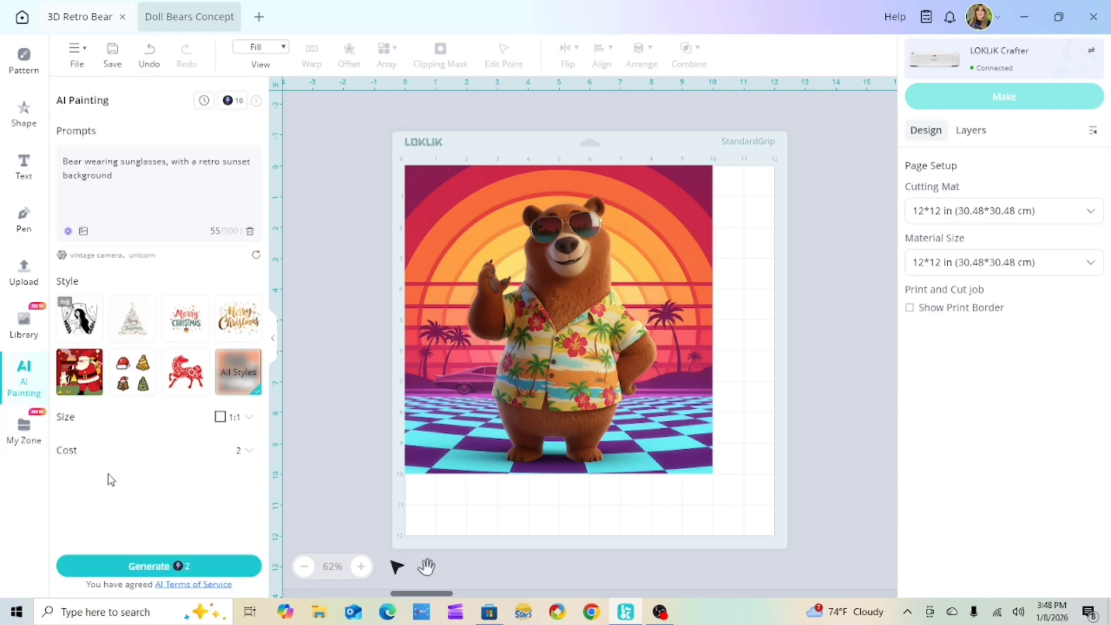
# - Save the walking bear on the dark red background from the AI painting history as "Retro Bear 3" in the Bears folder
pyautogui.click(204, 101)
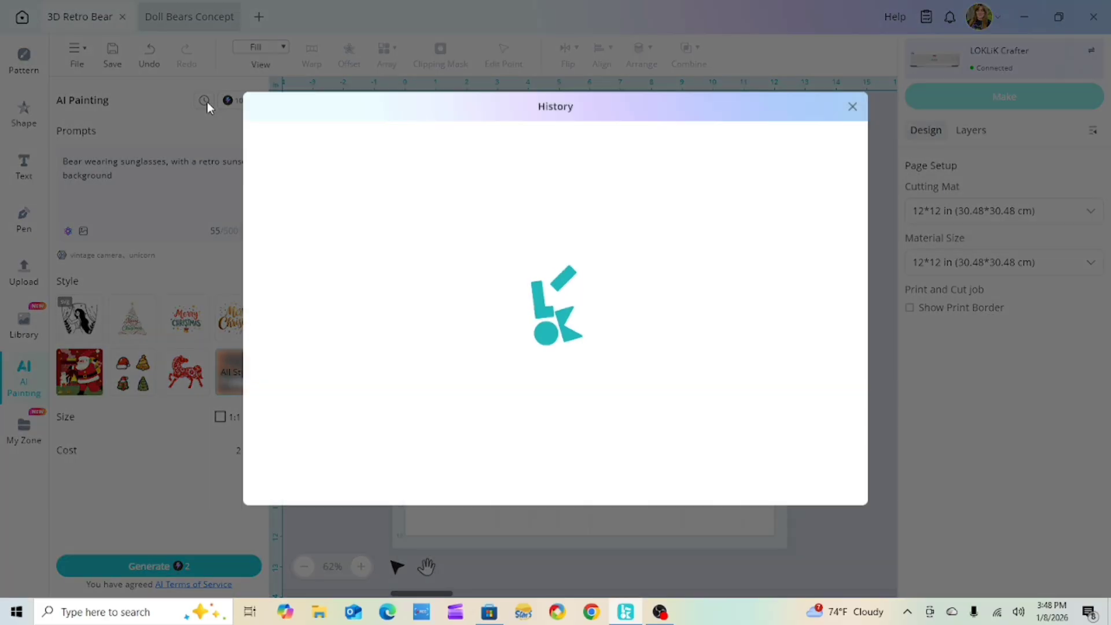
pyautogui.moveTo(592, 278)
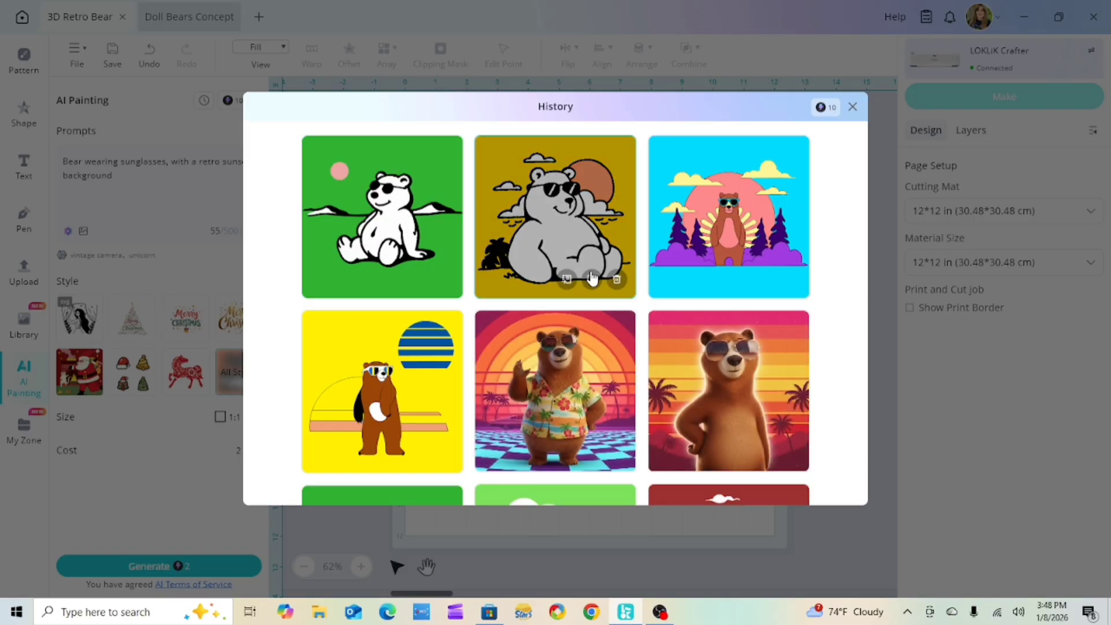
pyautogui.scroll(-4, 637, 301)
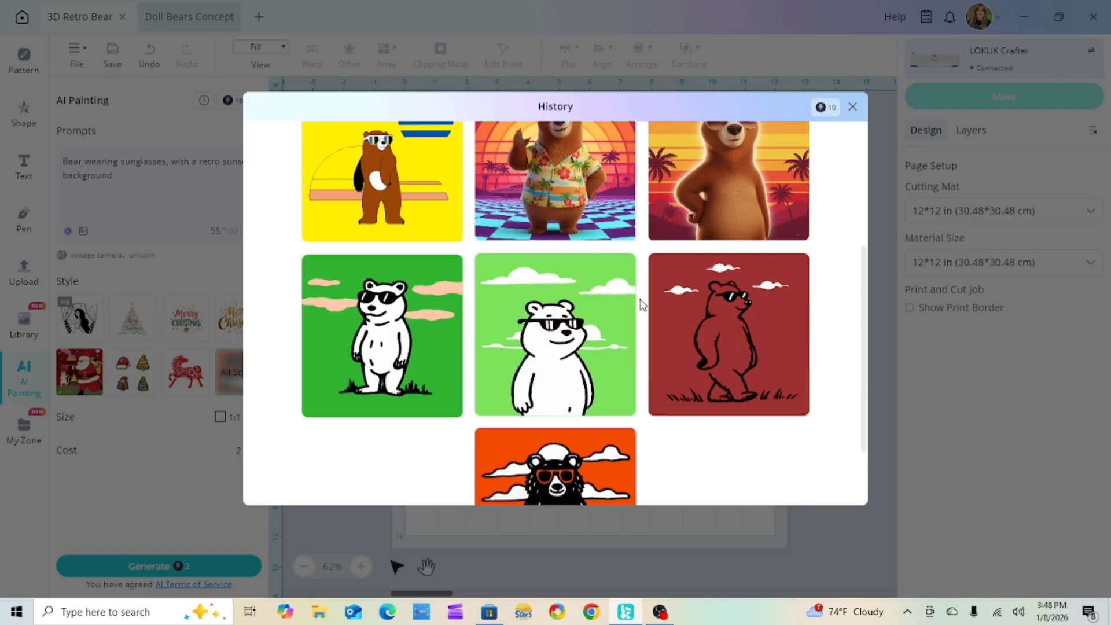
pyautogui.moveTo(682, 311)
pyautogui.scroll(-2, 752, 312)
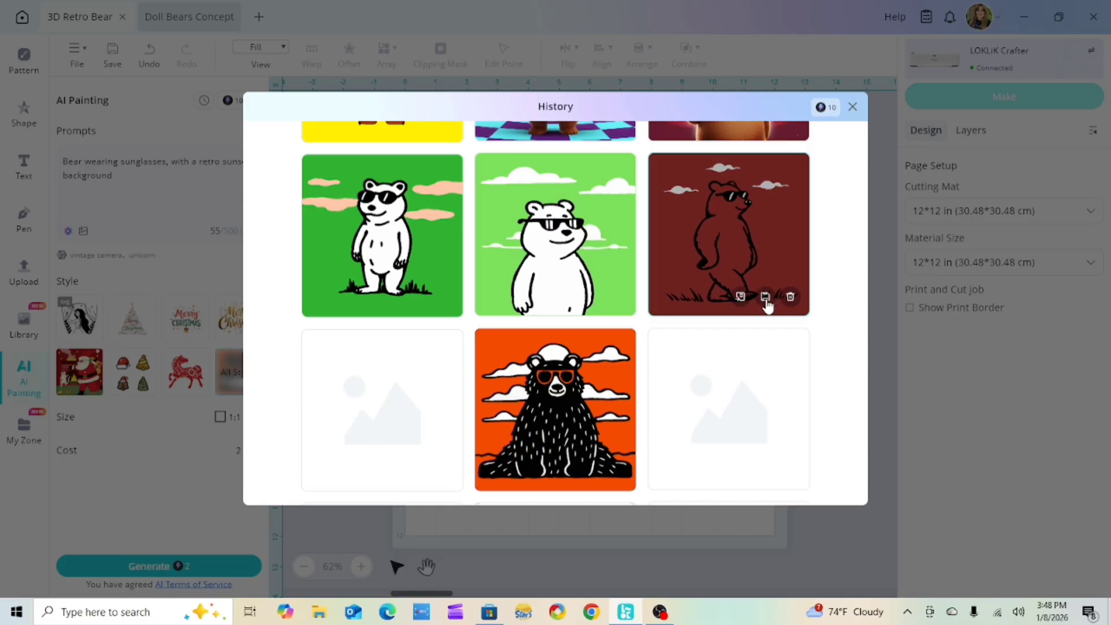
pyautogui.click(765, 297)
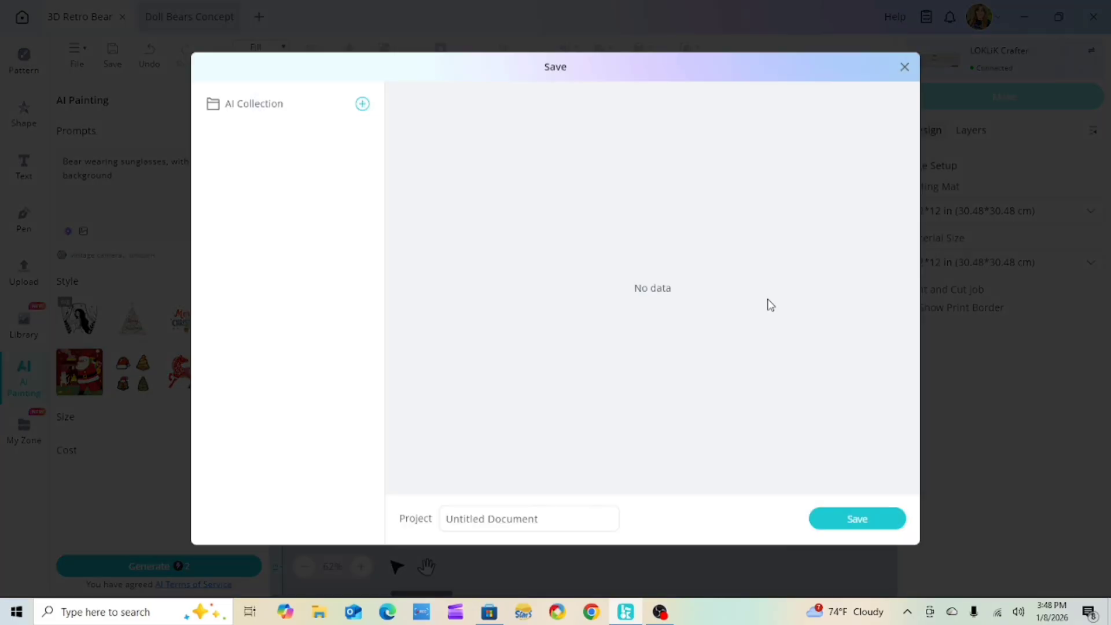
pyautogui.click(550, 525)
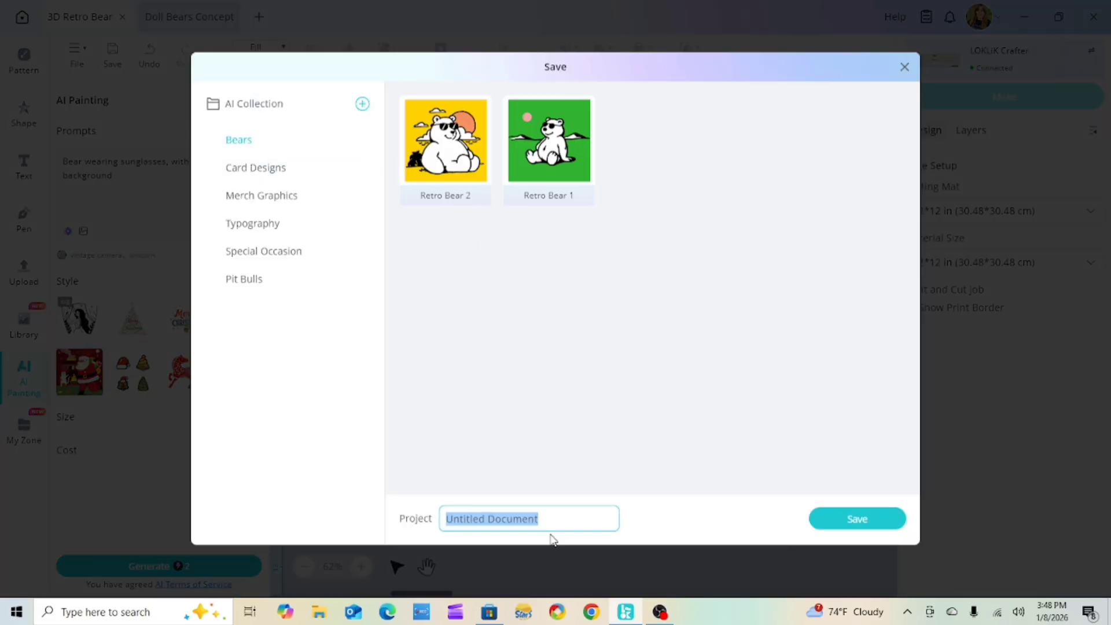
pyautogui.write('Retro Bear 3')
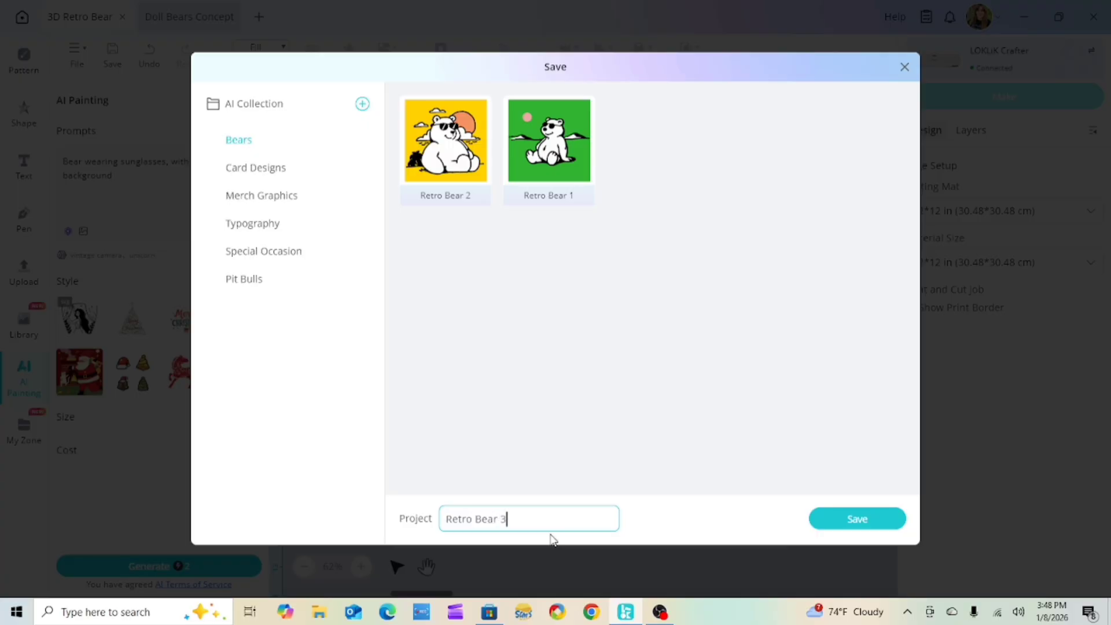
pyautogui.click(832, 526)
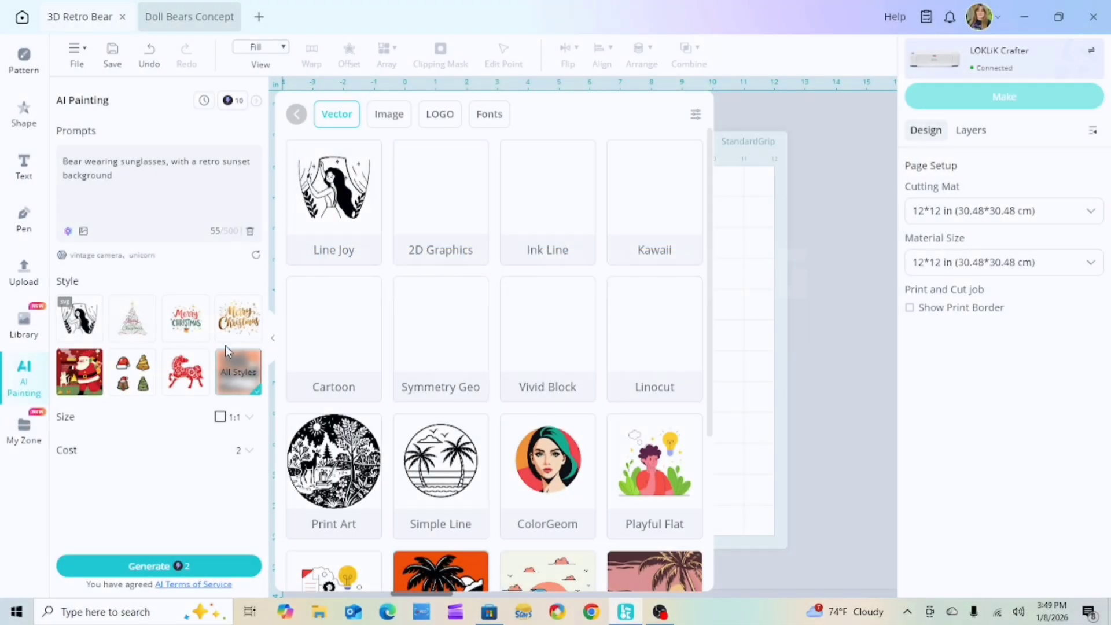
# - Choose the Vintage Crest logo style and generate artwork from the prompt "A pitbull wearing a bandana around its neck with the word Brave"
pyautogui.click(249, 432)
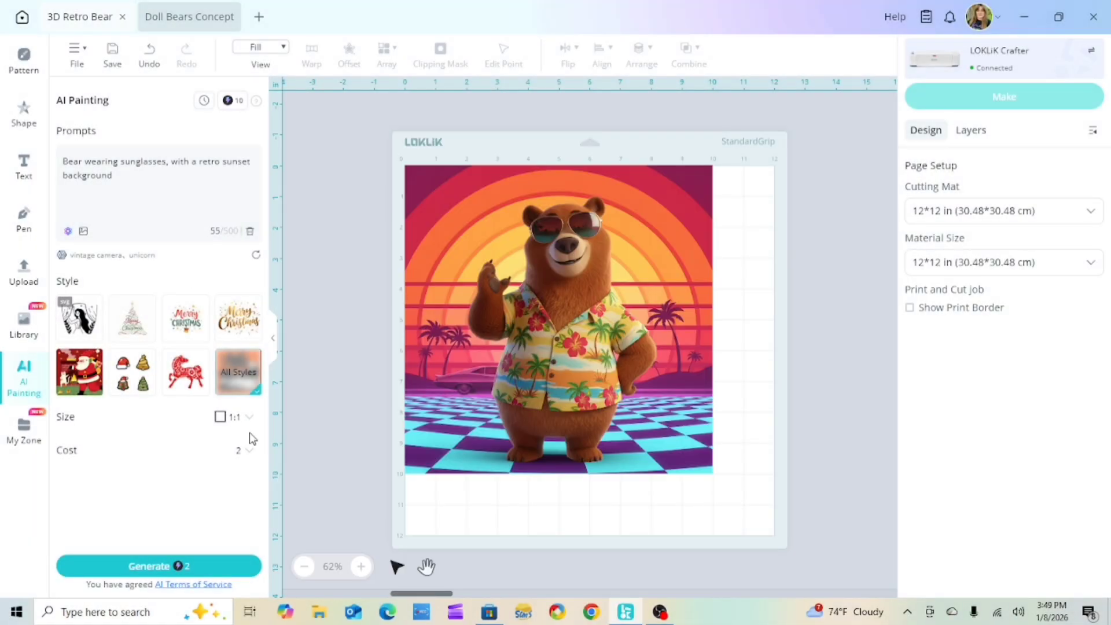
pyautogui.click(234, 377)
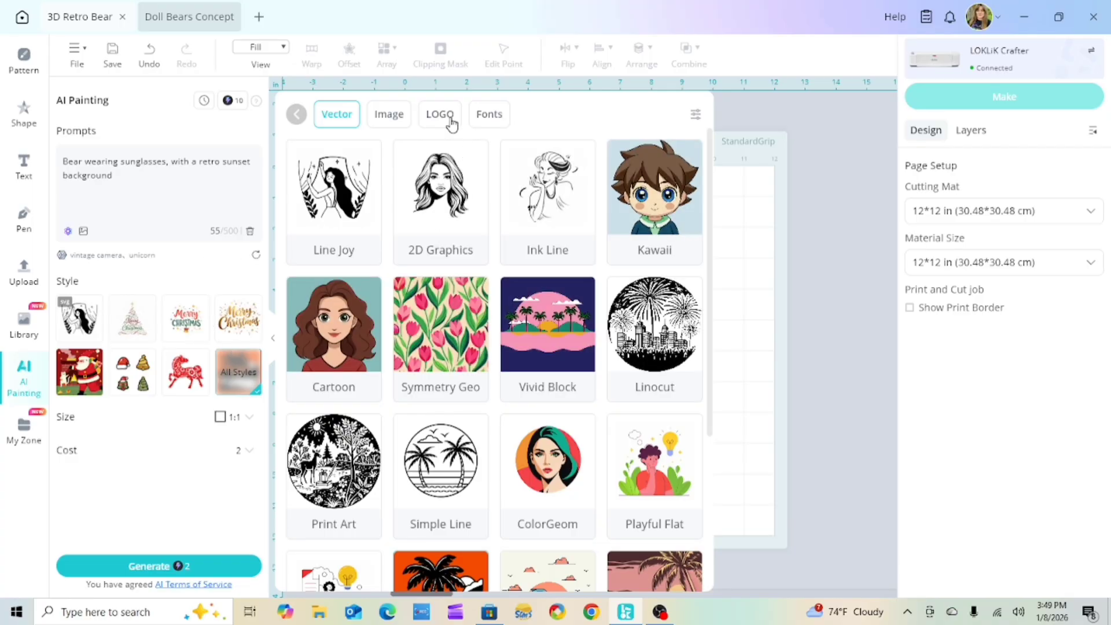
pyautogui.click(440, 116)
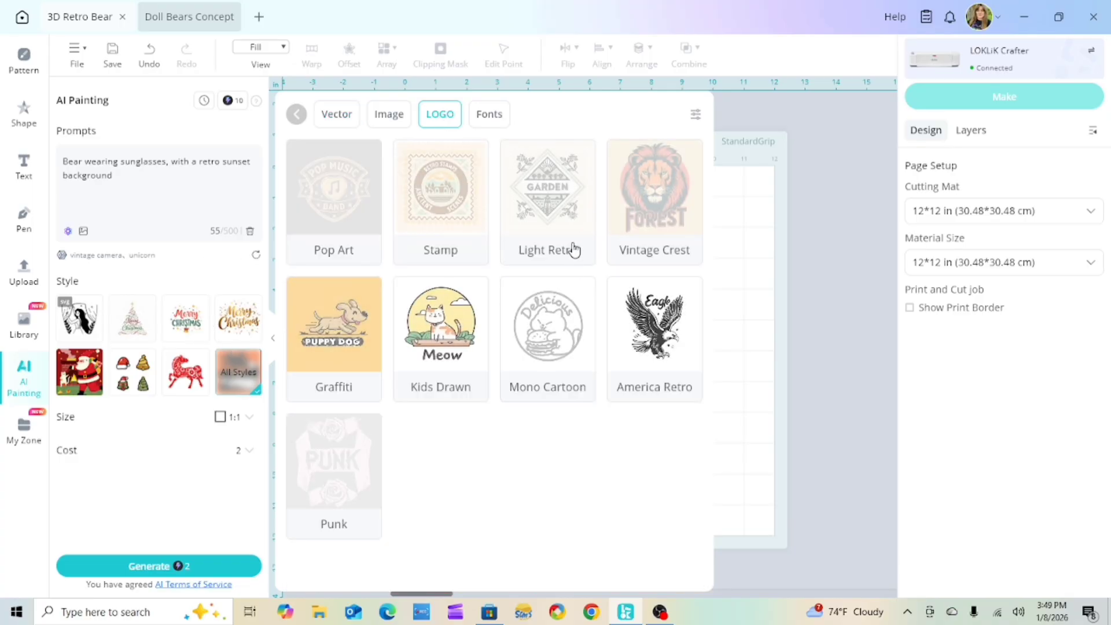
pyautogui.click(651, 204)
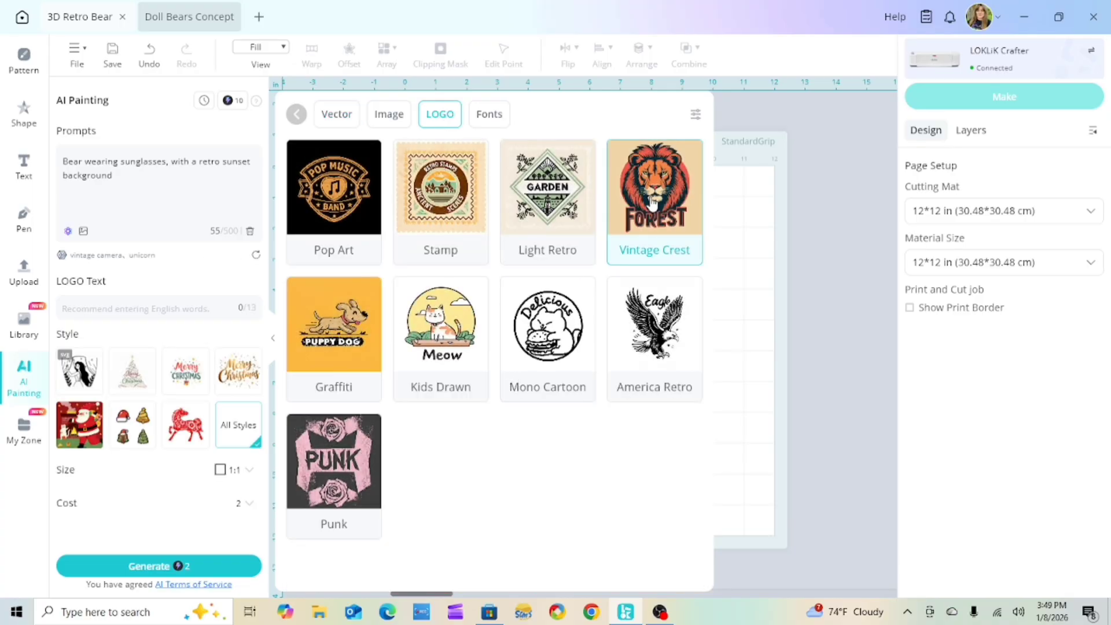
pyautogui.click(66, 157)
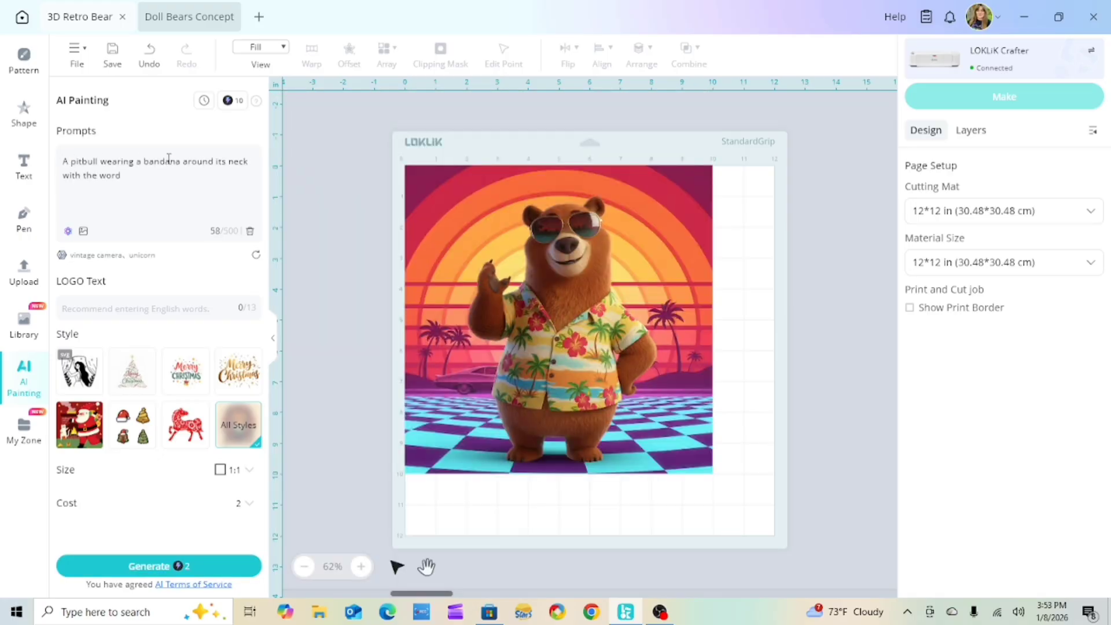
pyautogui.click(201, 566)
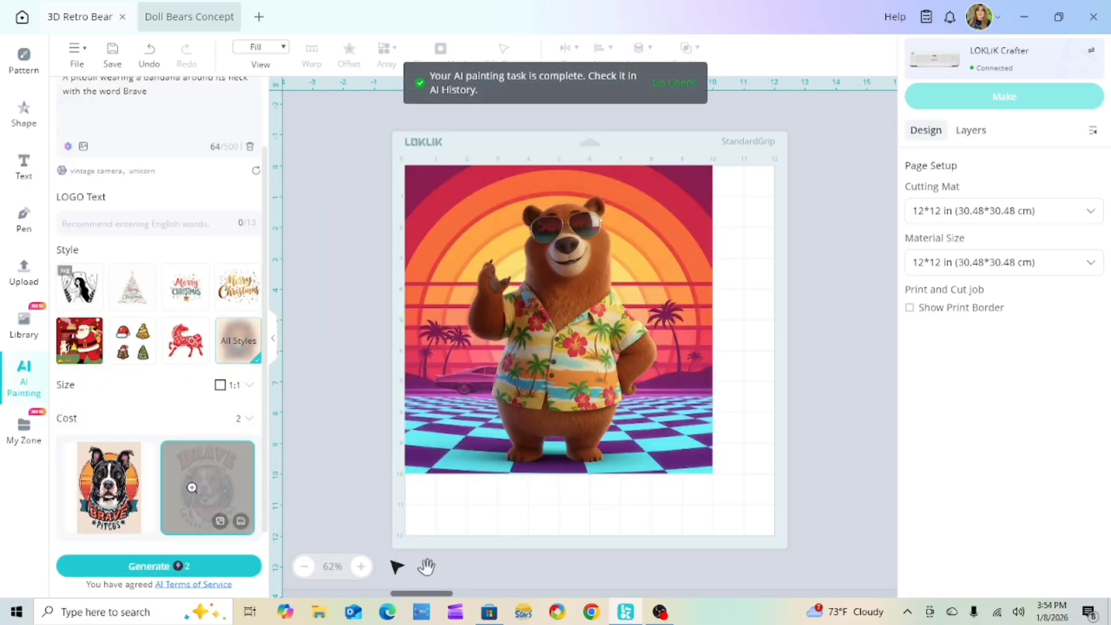
# - Preview both generated Brave pitbull logos at a larger size
pyautogui.moveTo(132, 494)
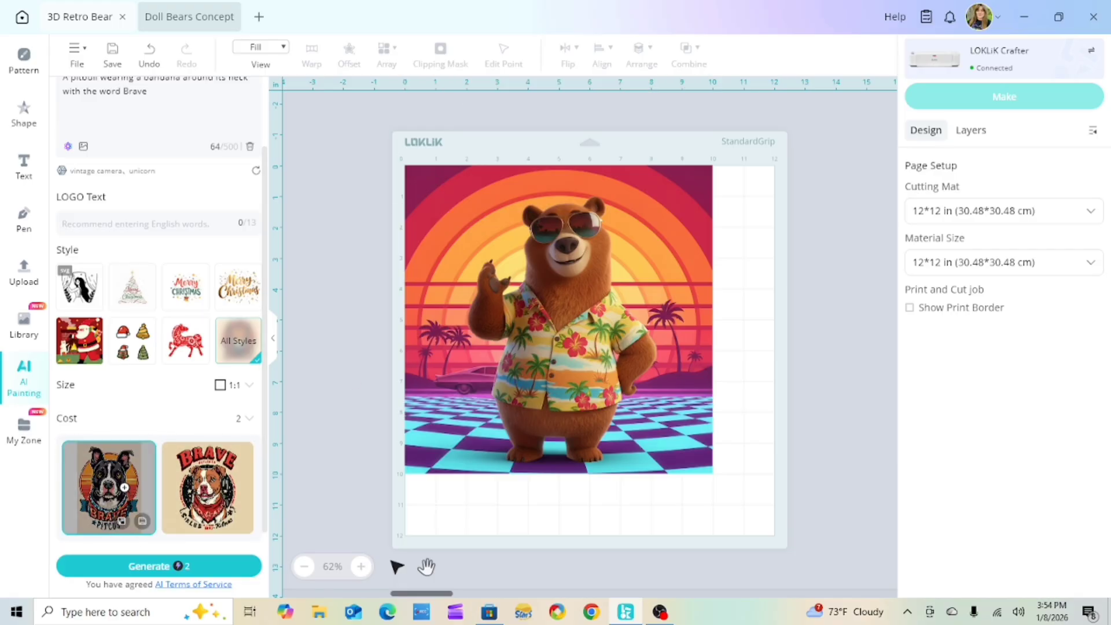
pyautogui.click(124, 488)
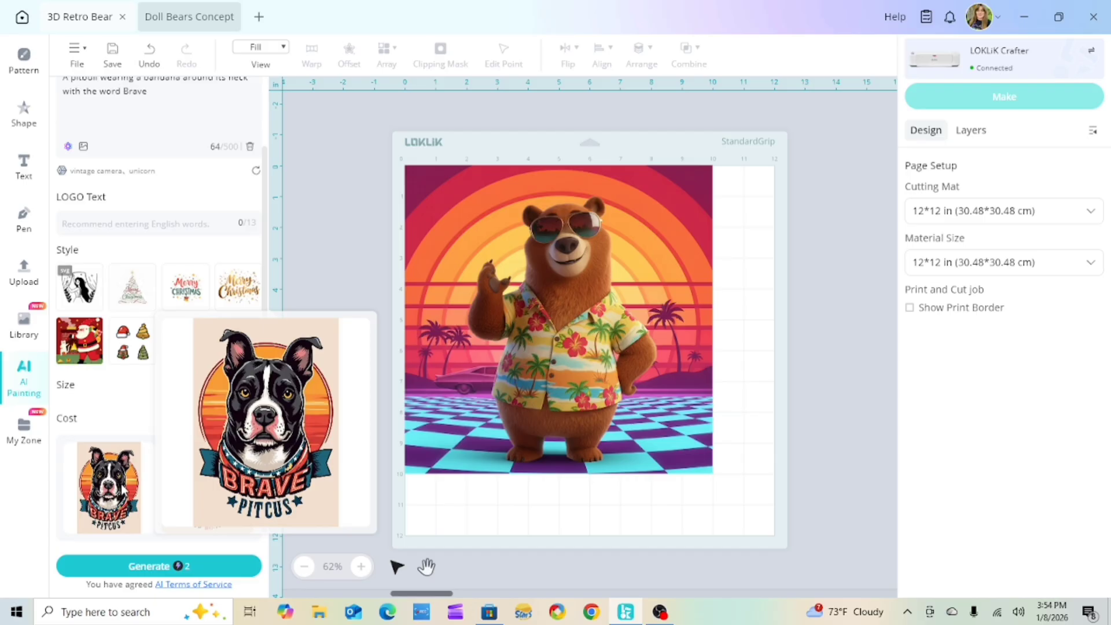
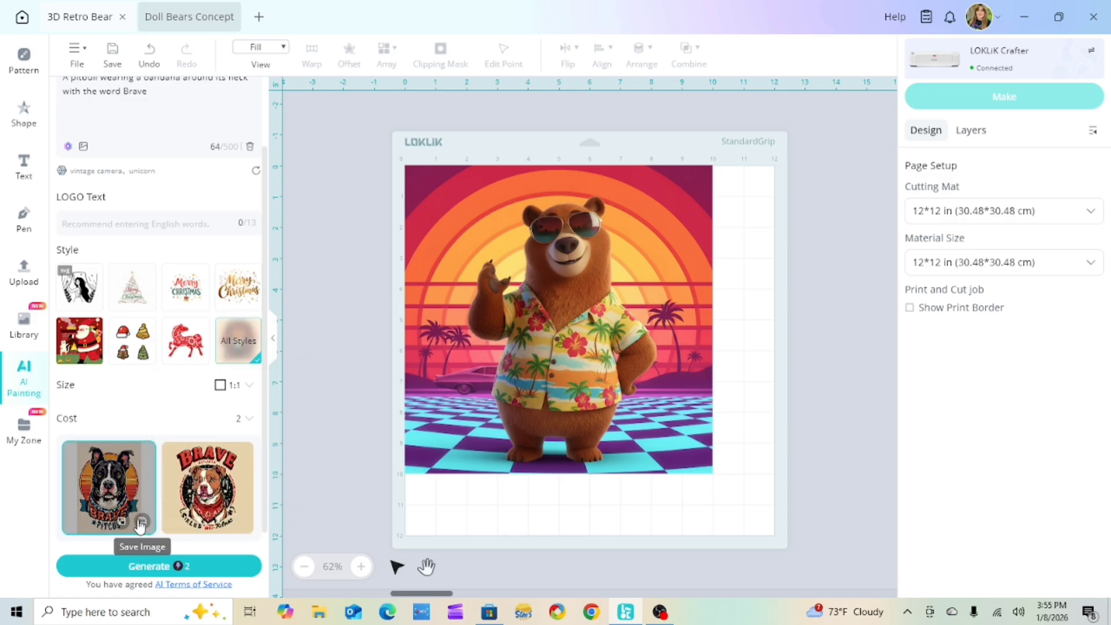
pyautogui.moveTo(207, 489)
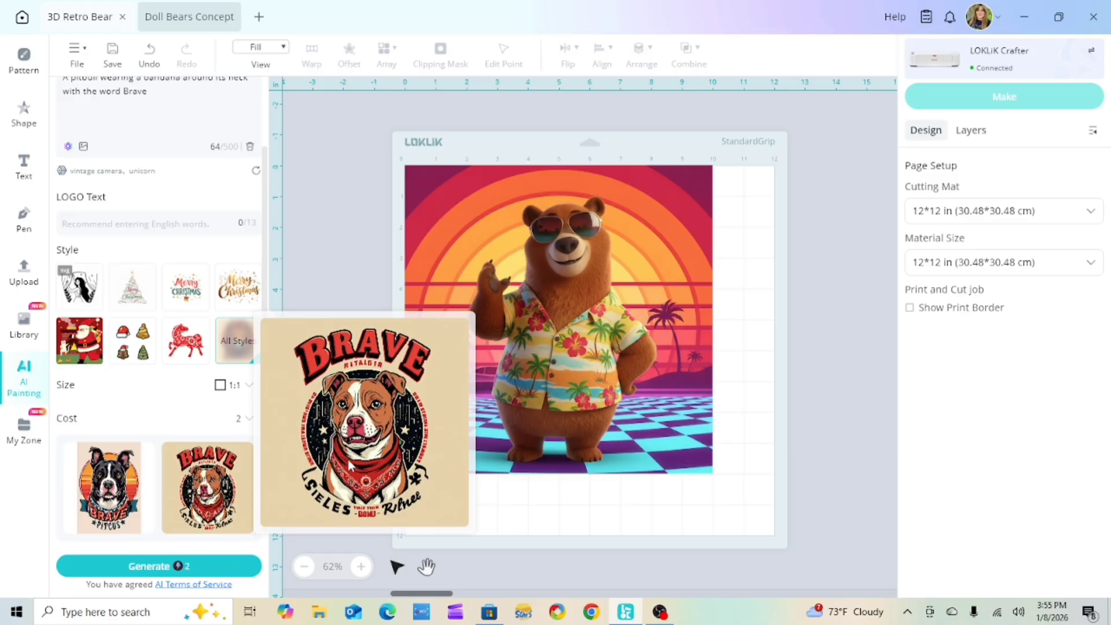
# - Start a new blank project, add the black-and-white pitbull logo to its canvas, and move it to about X -0.31, Y 0.28
pyautogui.click(594, 303)
pyautogui.rightClick(592, 266)
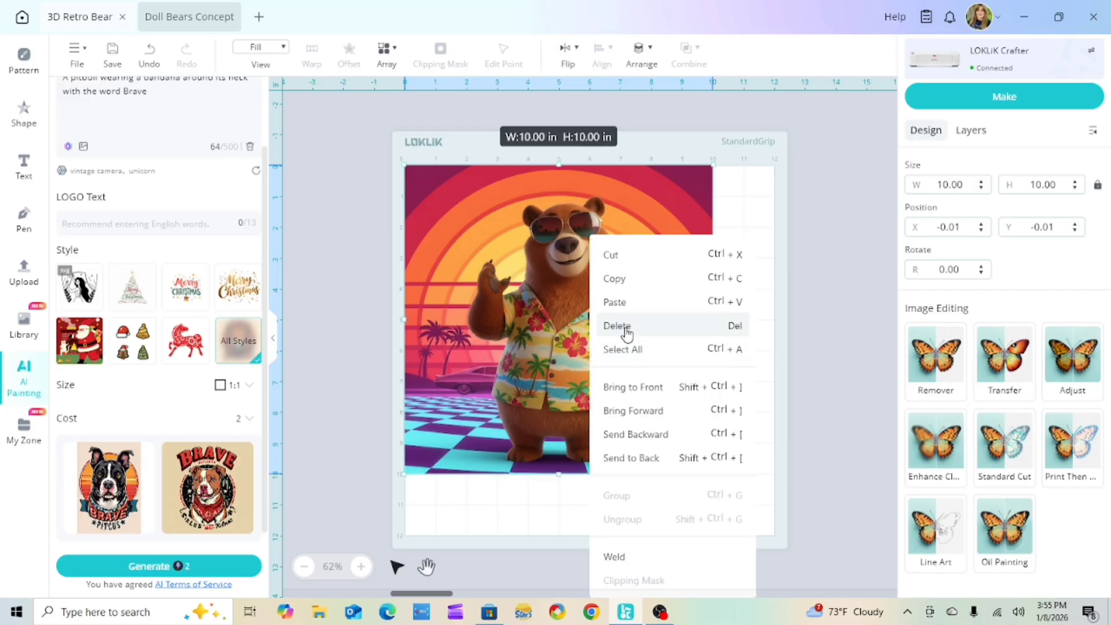
pyautogui.click(259, 18)
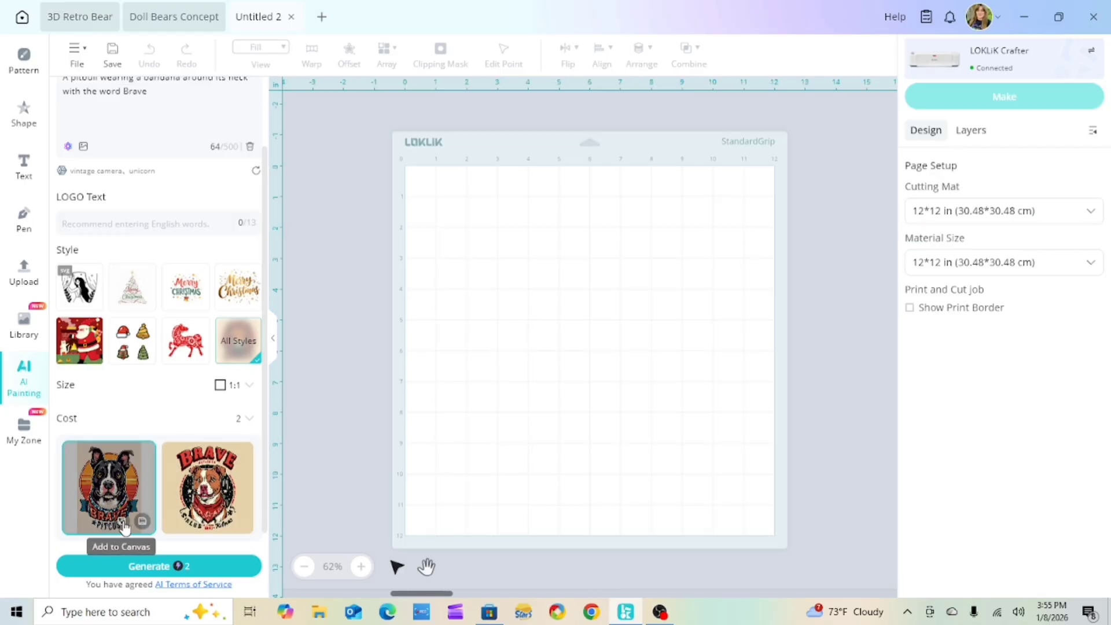
pyautogui.click(123, 521)
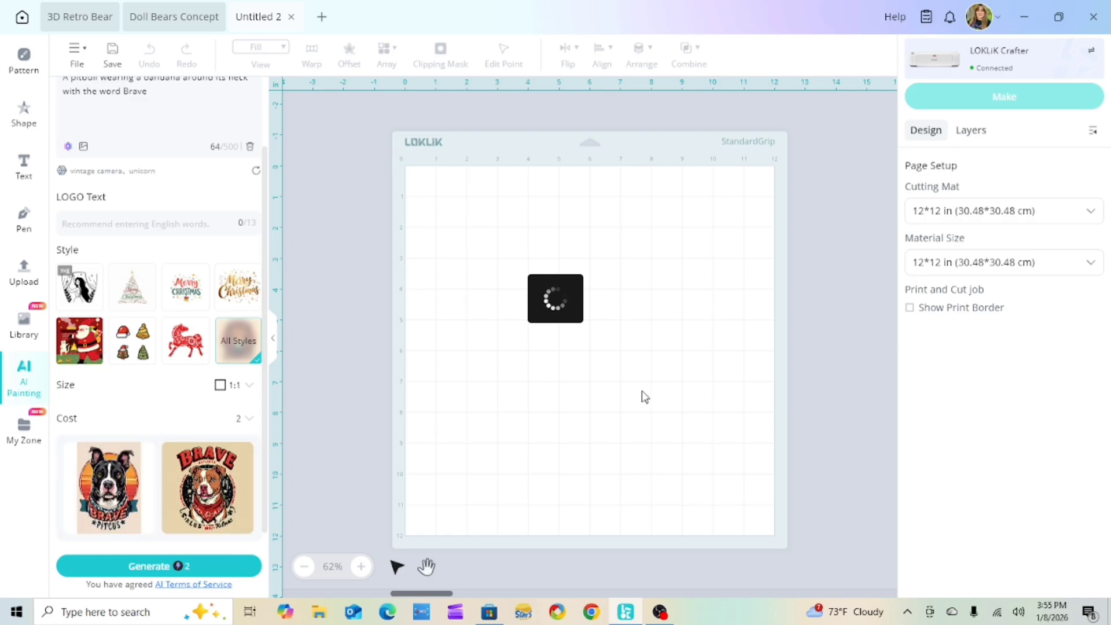
pyautogui.rightClick(614, 342)
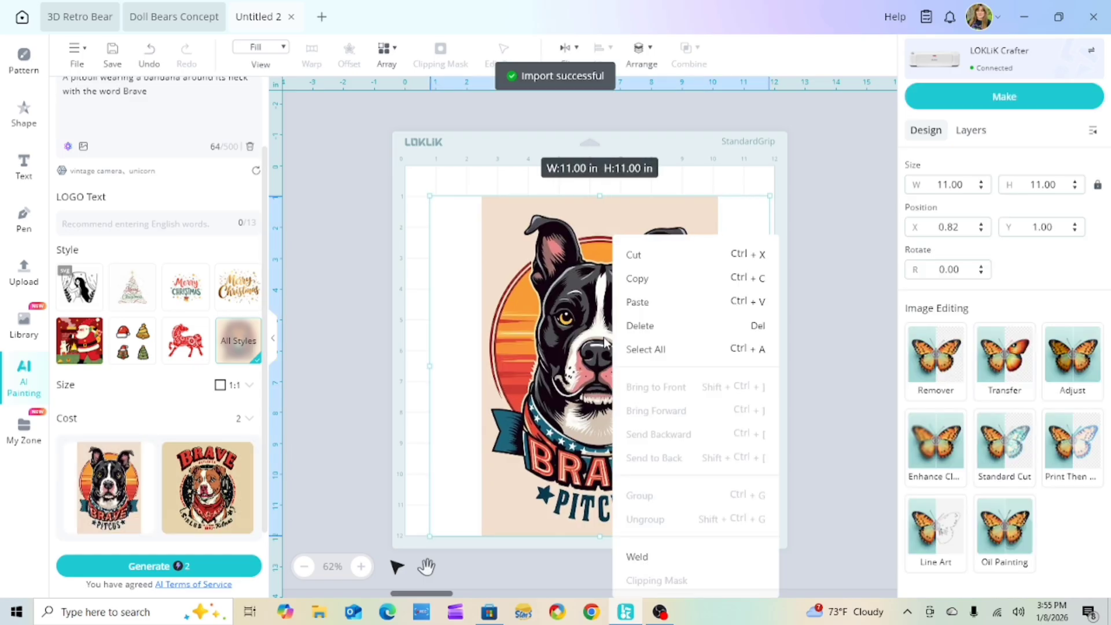
pyautogui.click(416, 359)
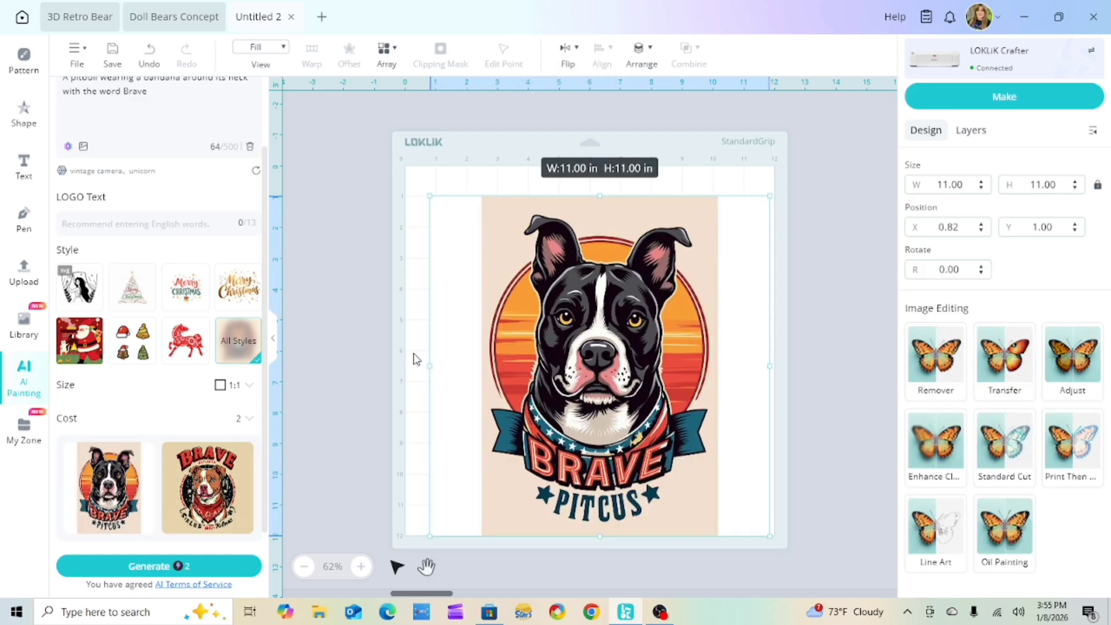
pyautogui.moveTo(653, 405); pyautogui.dragTo(618, 382)
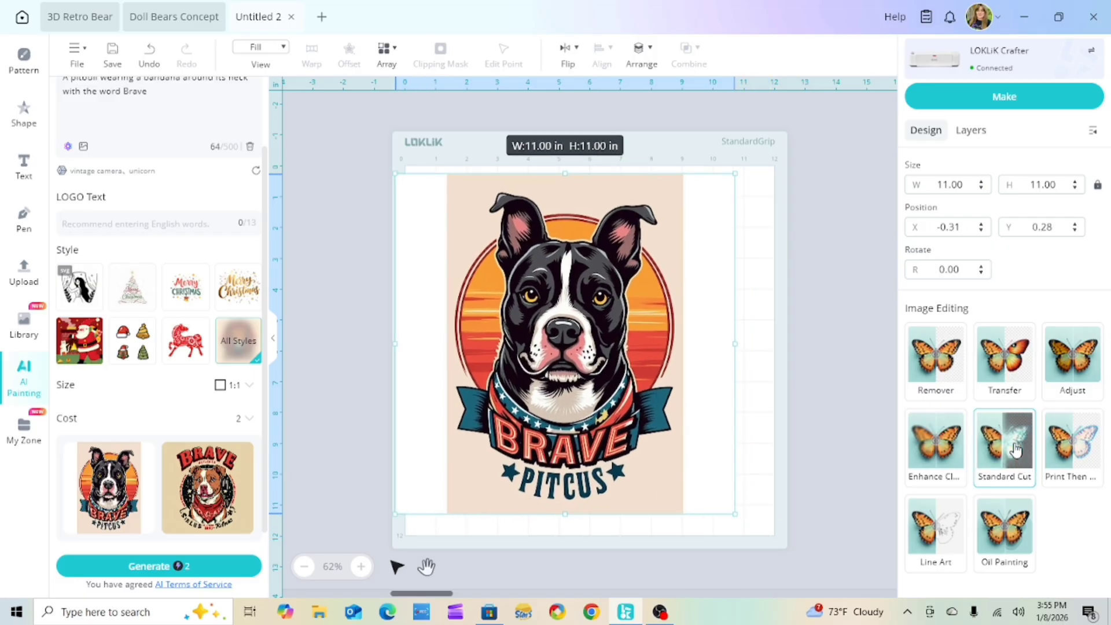
# - Trace the pitbull logo with Standard Cut and ungroup the resulting vector into separate color layers
pyautogui.click(1015, 447)
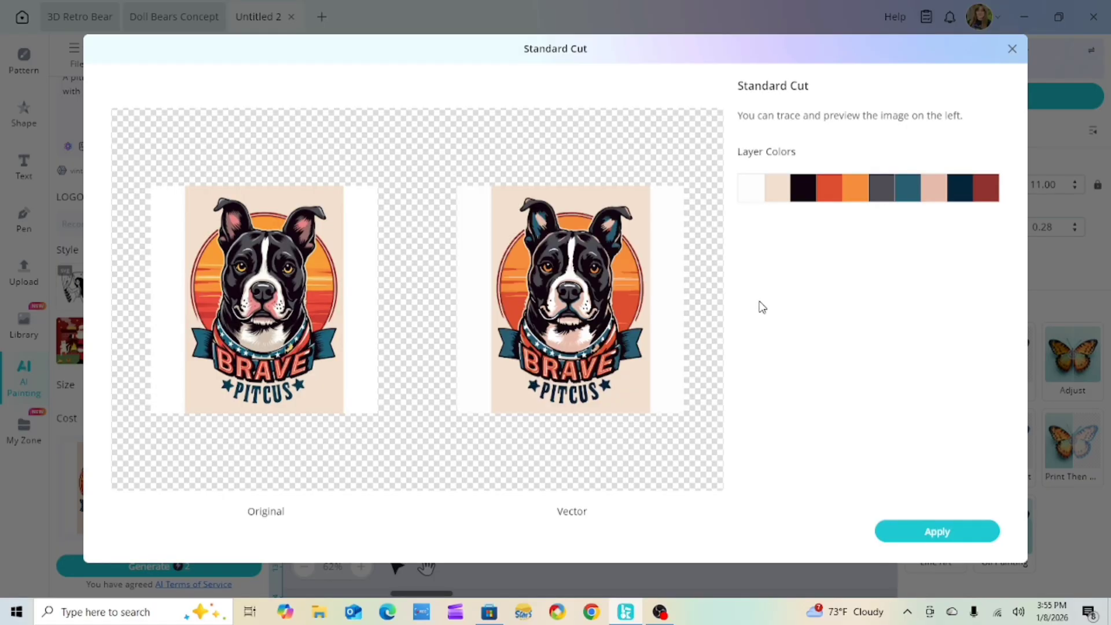
pyautogui.click(917, 540)
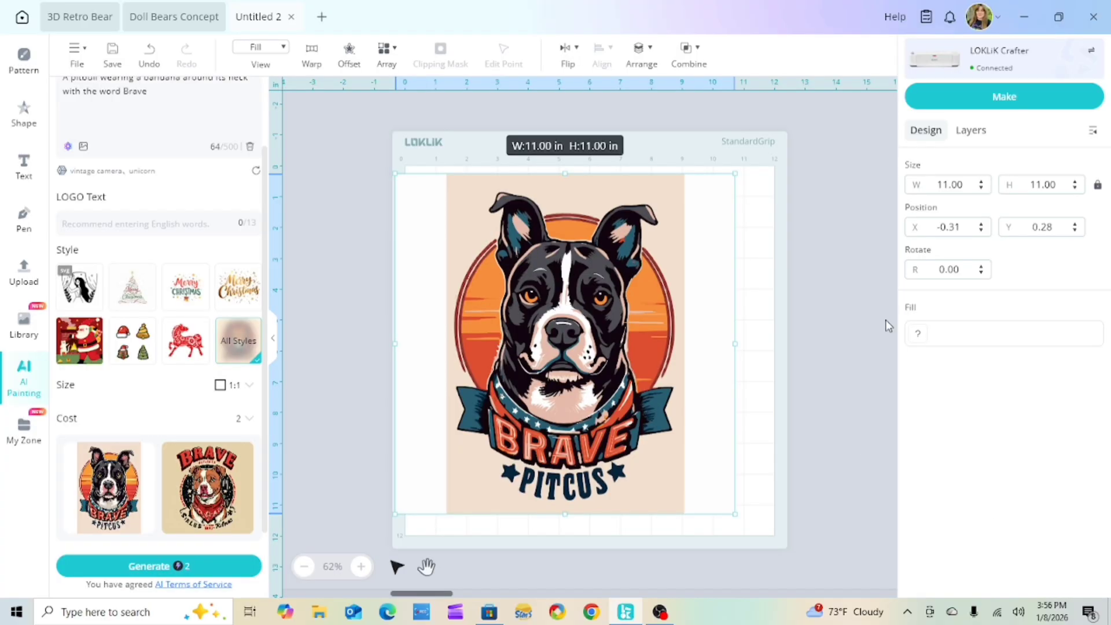
pyautogui.rightClick(598, 412)
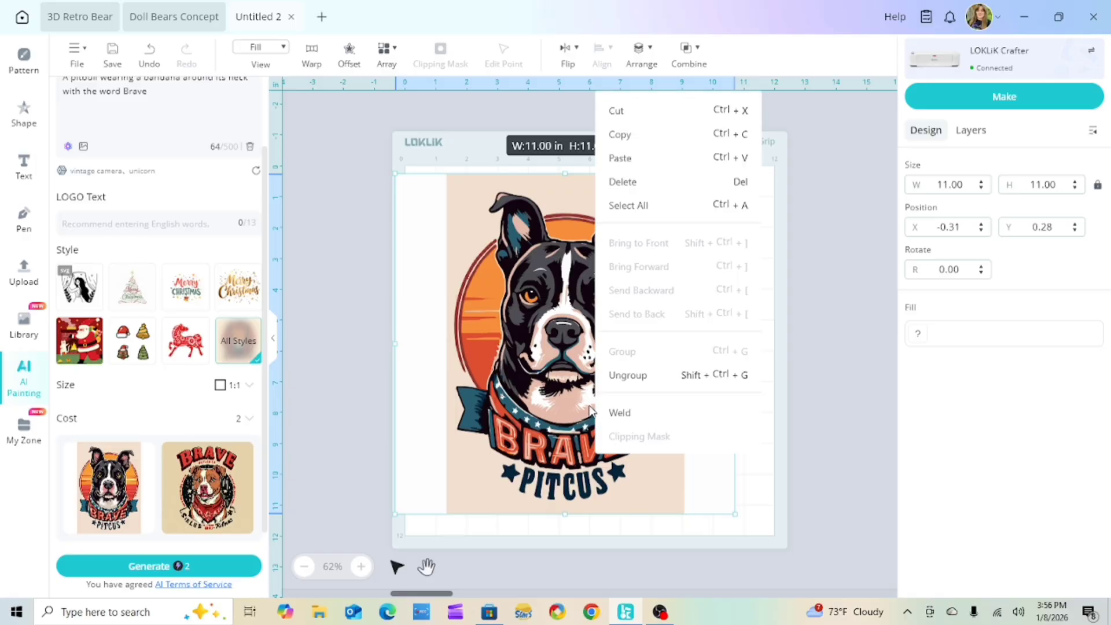
pyautogui.click(633, 377)
# - Try moving the white background layer away from the pitbull logo and back, and undo the moves
pyautogui.moveTo(712, 354); pyautogui.dragTo(863, 318)
pyautogui.rightClick(865, 321)
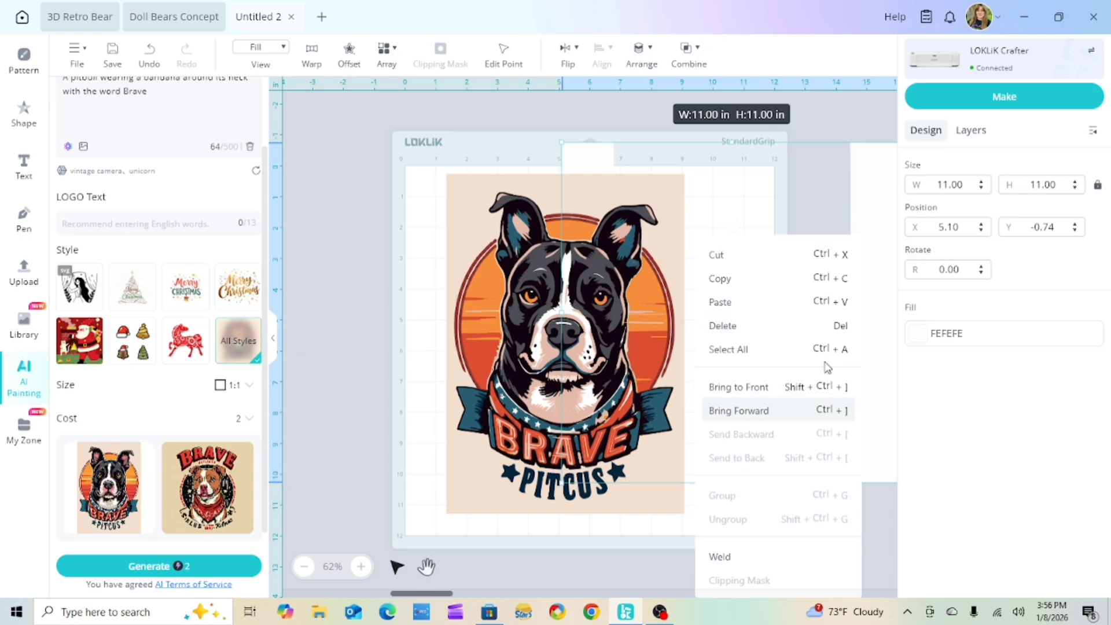
pyautogui.click(757, 255)
pyautogui.moveTo(806, 379); pyautogui.dragTo(640, 421)
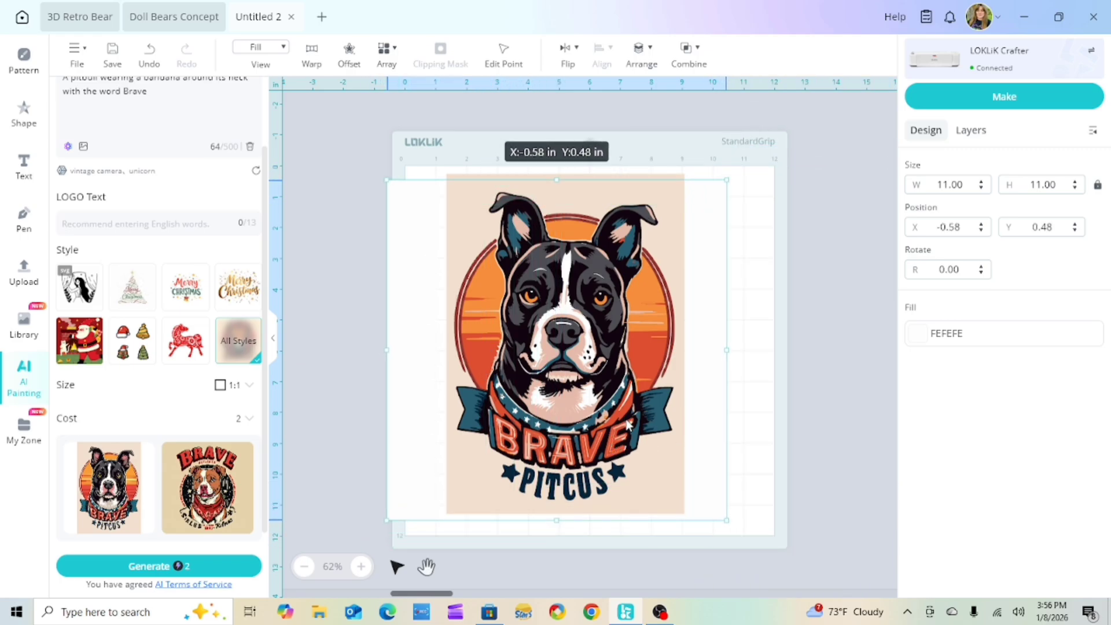
pyautogui.click(151, 57)
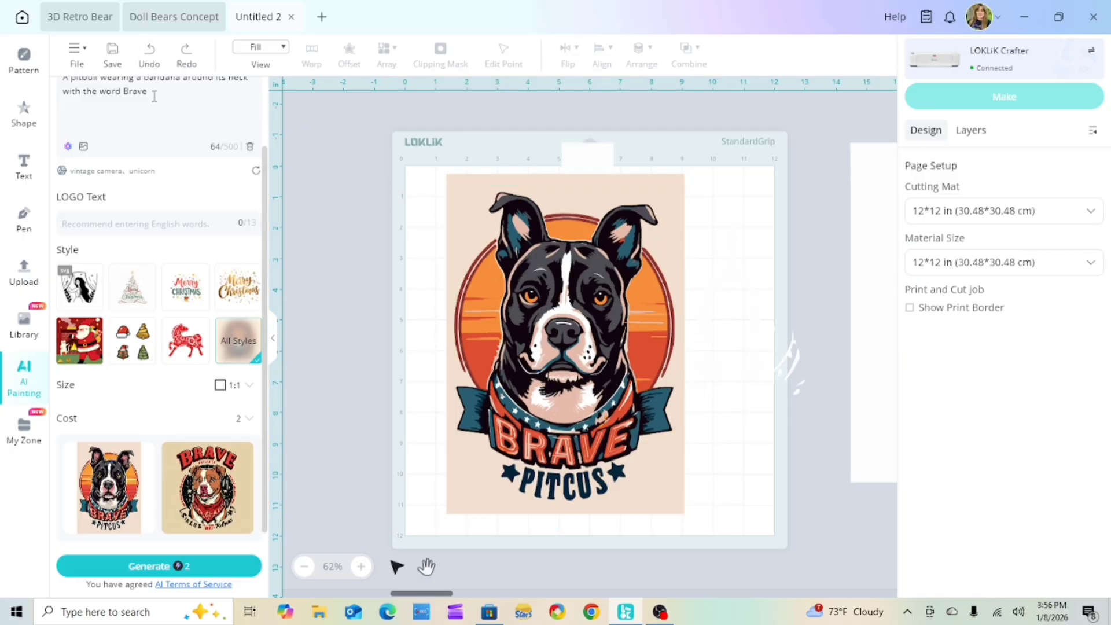
pyautogui.click(151, 59)
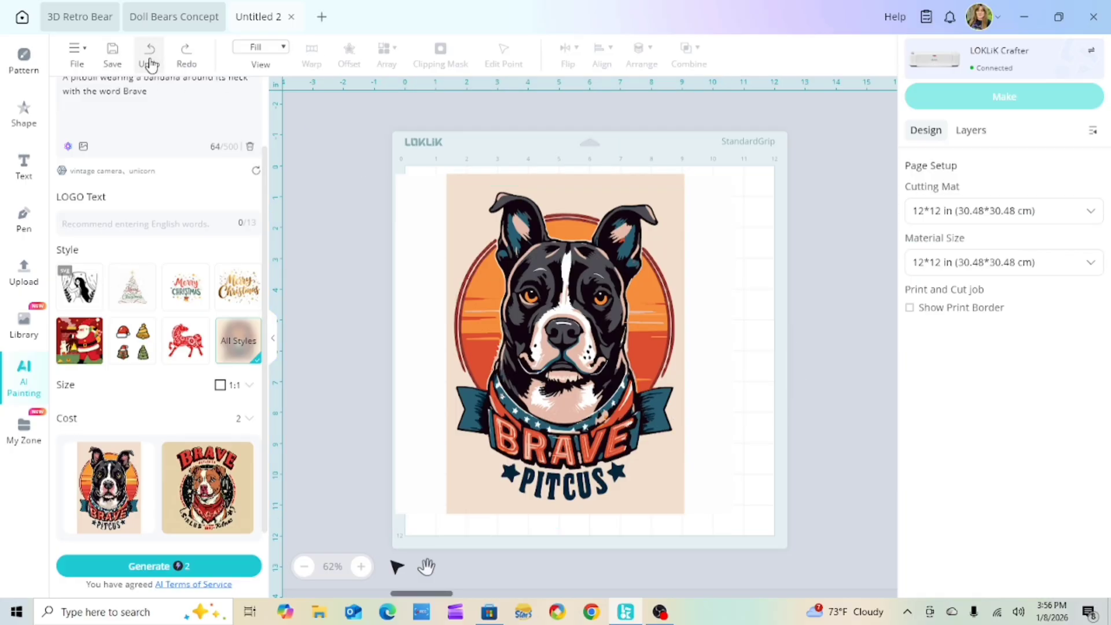
# - Hide the beige background, navy lettering and dark grey shading layers, toggling the orange-red layer off and on
pyautogui.click(971, 131)
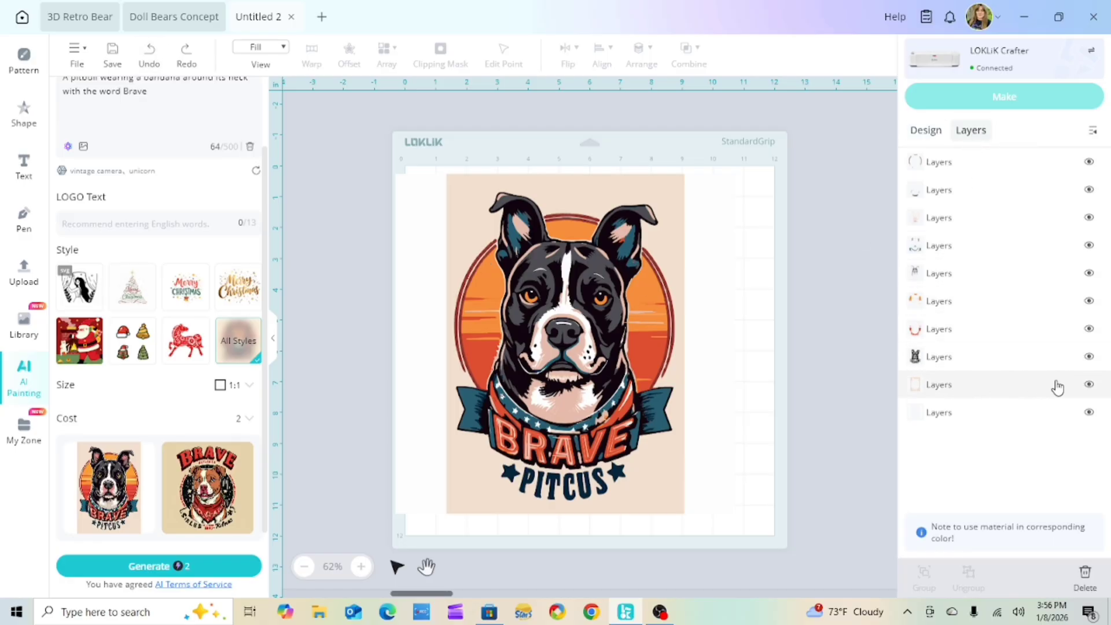
pyautogui.click(1089, 386)
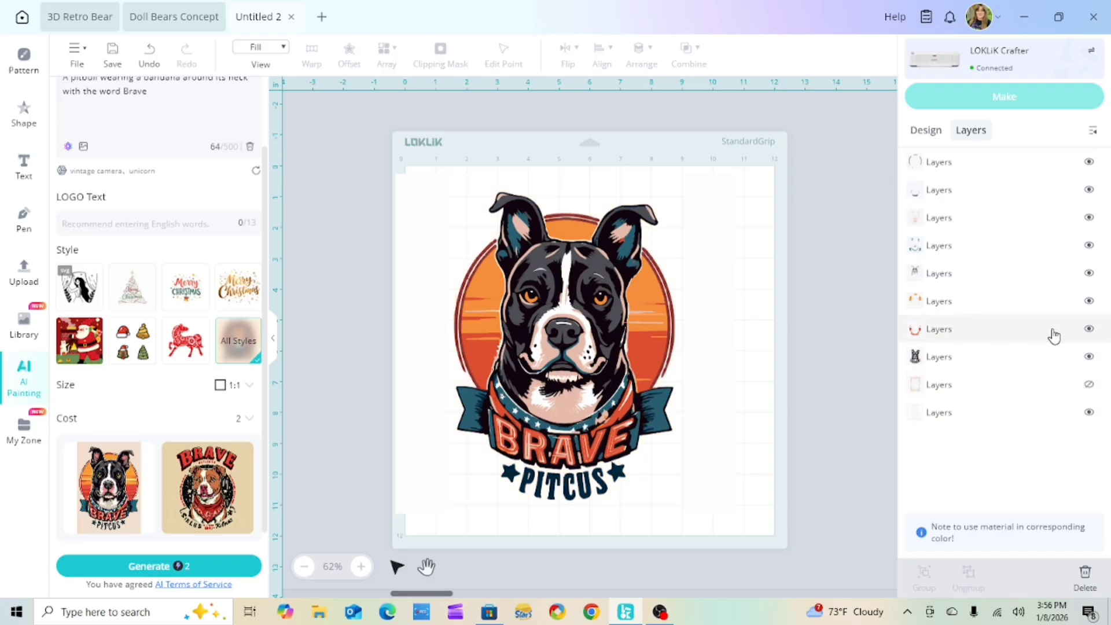
pyautogui.click(1090, 329)
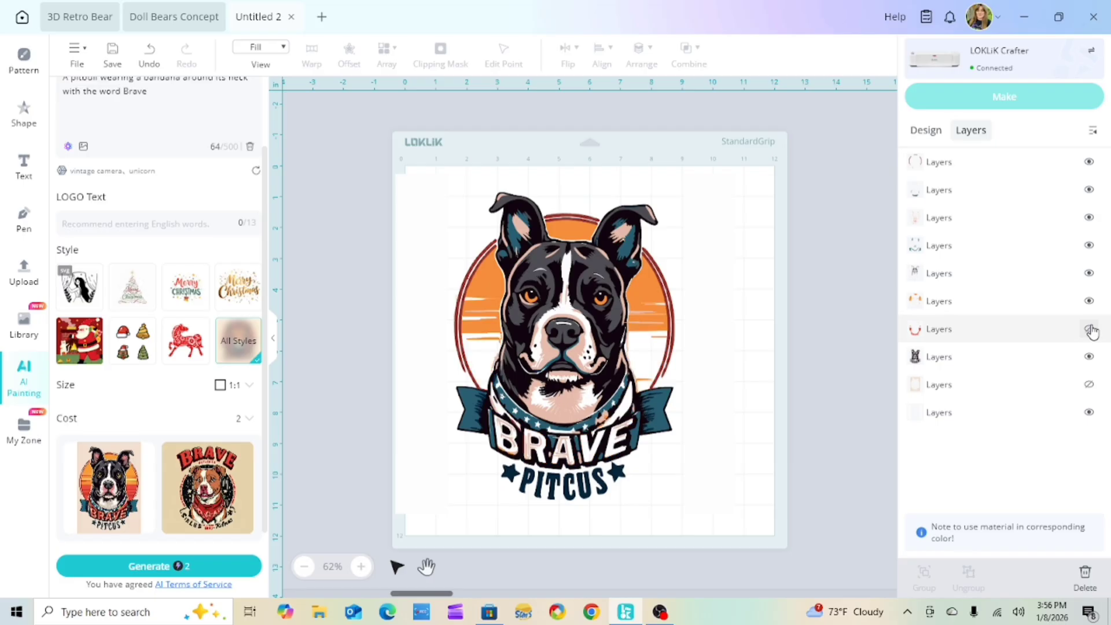
pyautogui.click(1091, 329)
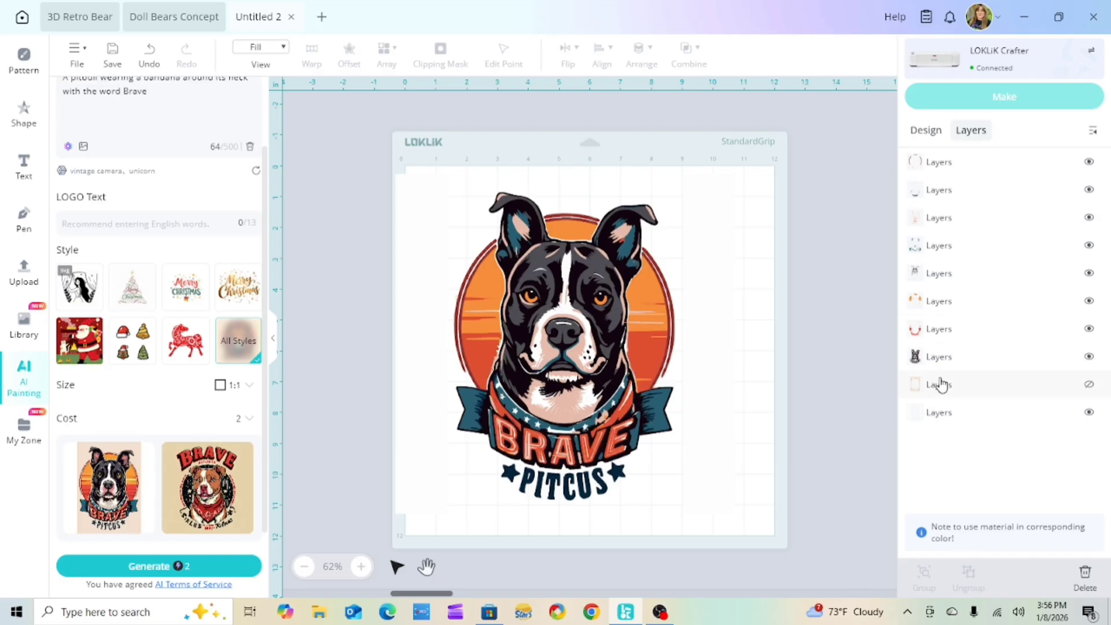
pyautogui.click(1091, 192)
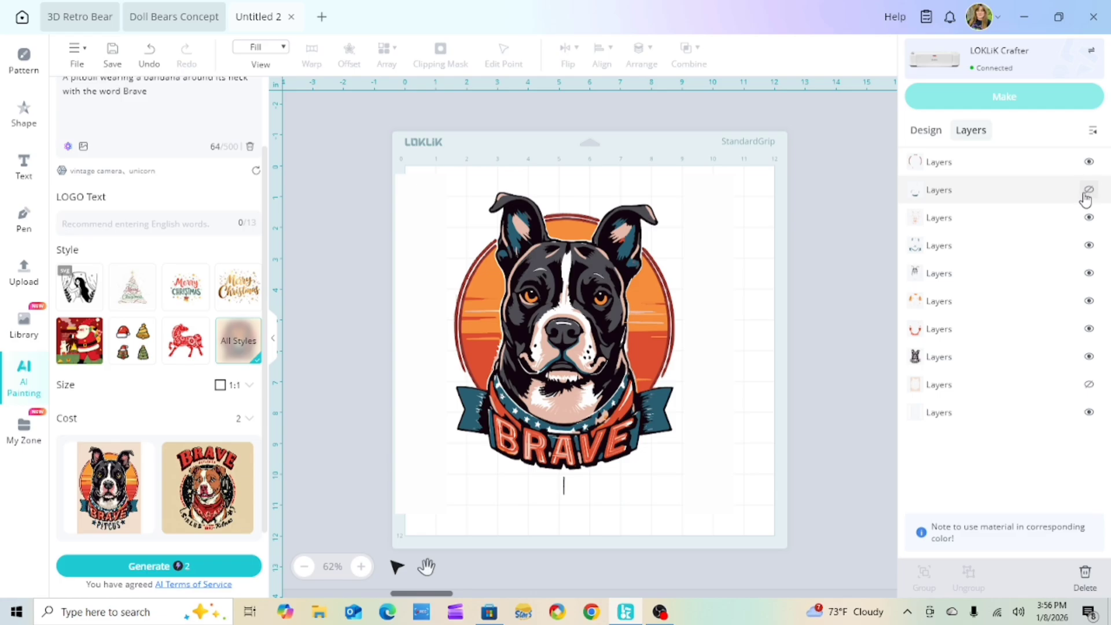
pyautogui.click(567, 496)
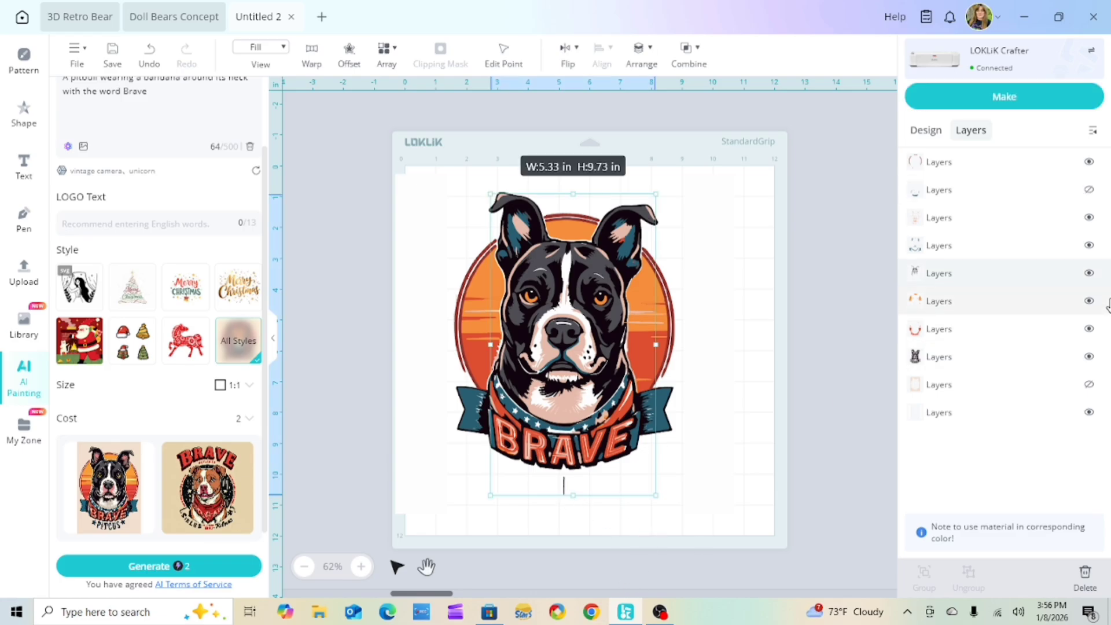
pyautogui.click(1089, 274)
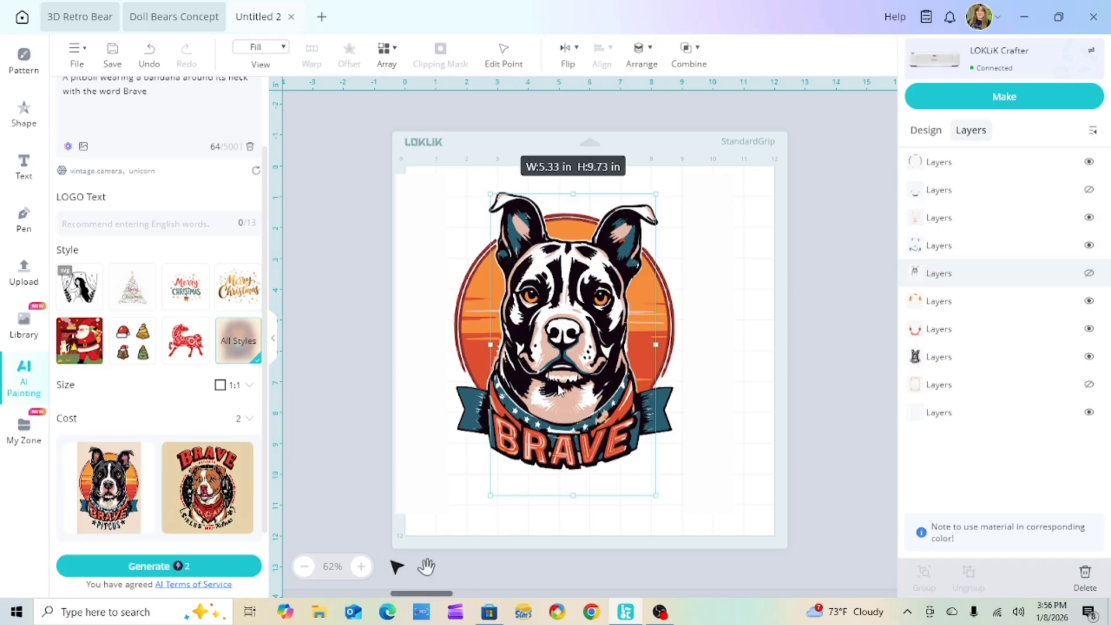
# - Pull the dark red ring, pink, teal and orange layers away from the dog to show the separate colors
pyautogui.click(633, 403)
pyautogui.moveTo(586, 328); pyautogui.dragTo(809, 302)
pyautogui.click(452, 364)
pyautogui.moveTo(451, 364); pyautogui.dragTo(279, 358)
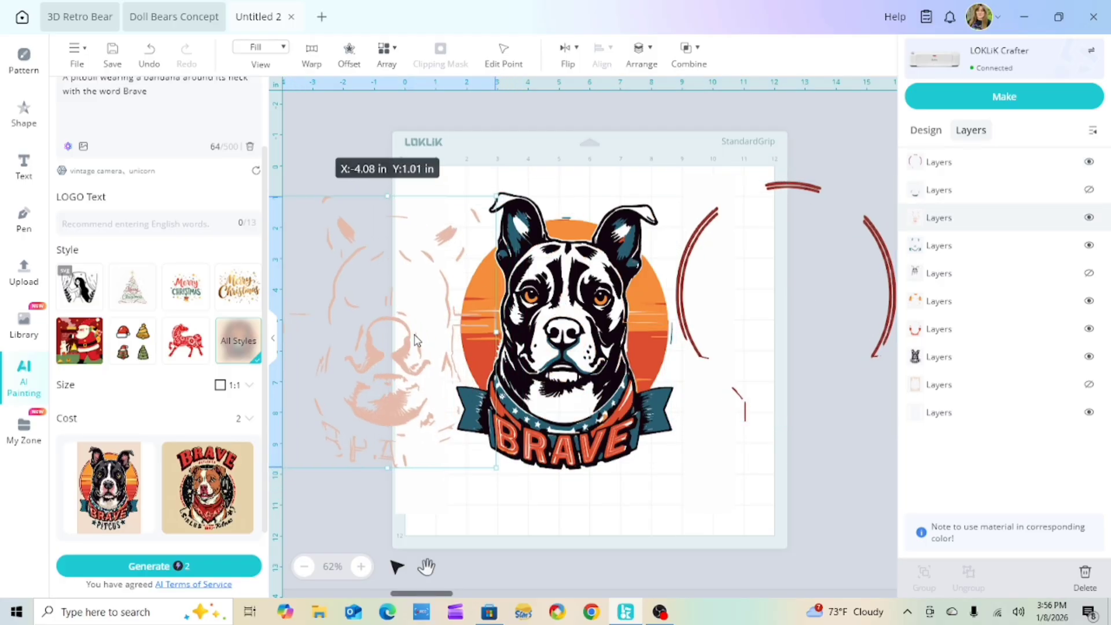
pyautogui.moveTo(565, 334); pyautogui.dragTo(797, 351)
pyautogui.click(603, 321)
pyautogui.moveTo(603, 322); pyautogui.dragTo(759, 232)
pyautogui.click(541, 340)
pyautogui.moveTo(542, 407); pyautogui.dragTo(538, 323)
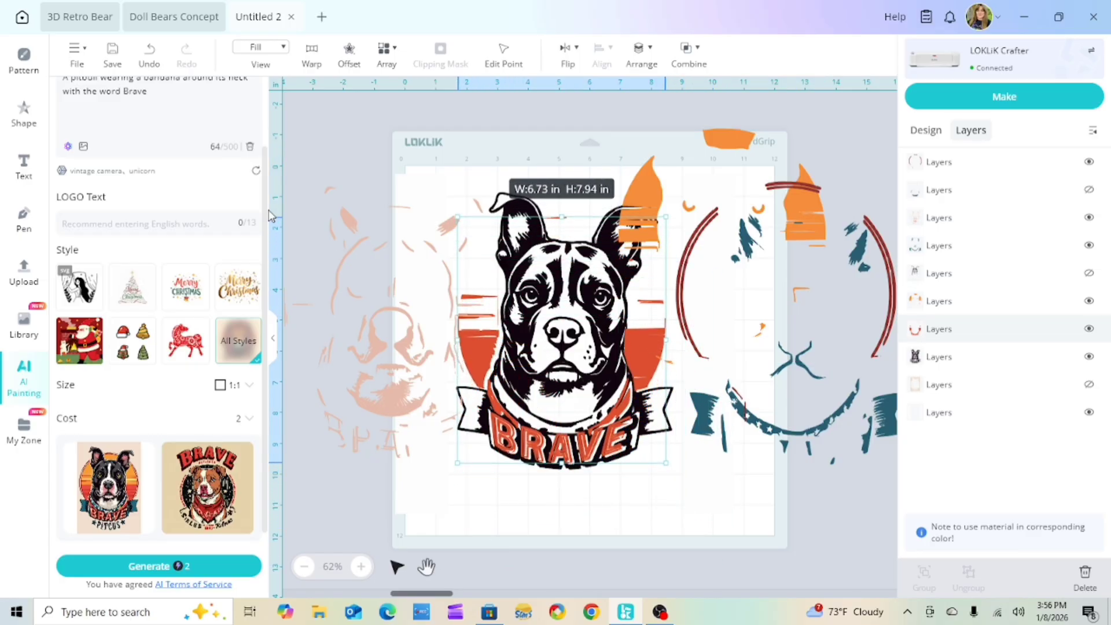
# - Undo the layer moves and visibility changes, and place the dark grey shading layer back over the dog
pyautogui.click(145, 62)
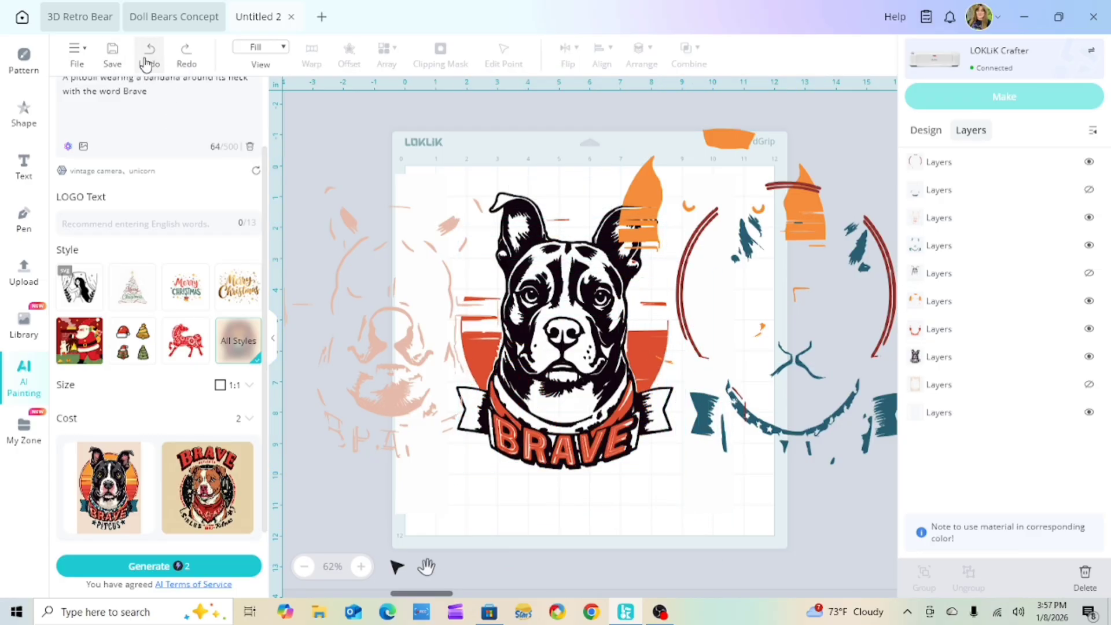
pyautogui.click(146, 63)
pyautogui.click(147, 62)
pyautogui.click(145, 63)
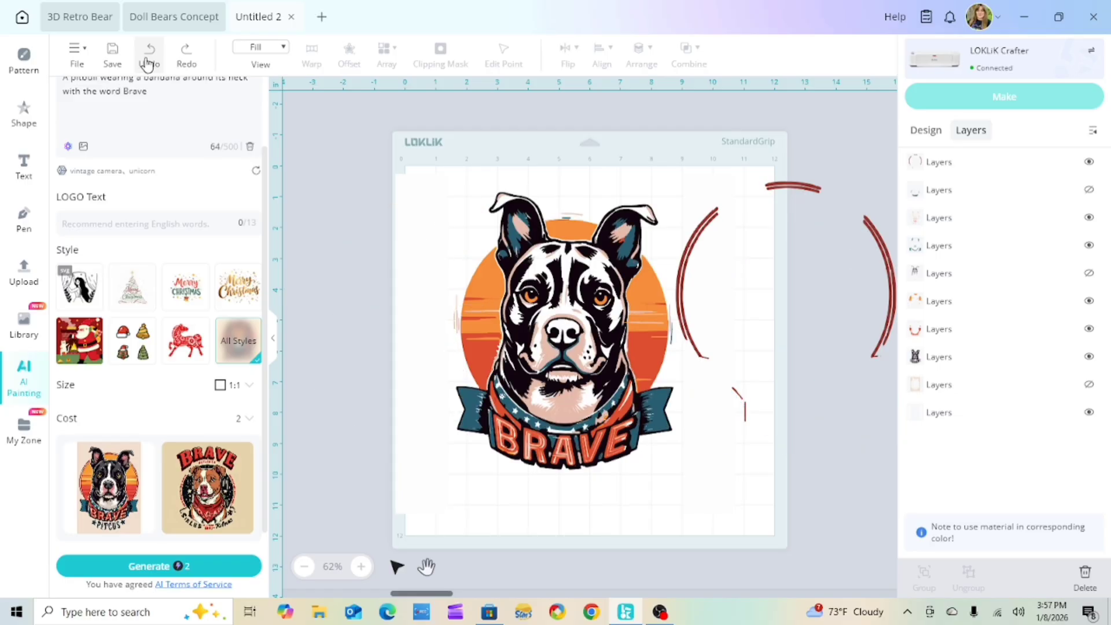
pyautogui.click(147, 62)
pyautogui.click(147, 63)
pyautogui.click(148, 63)
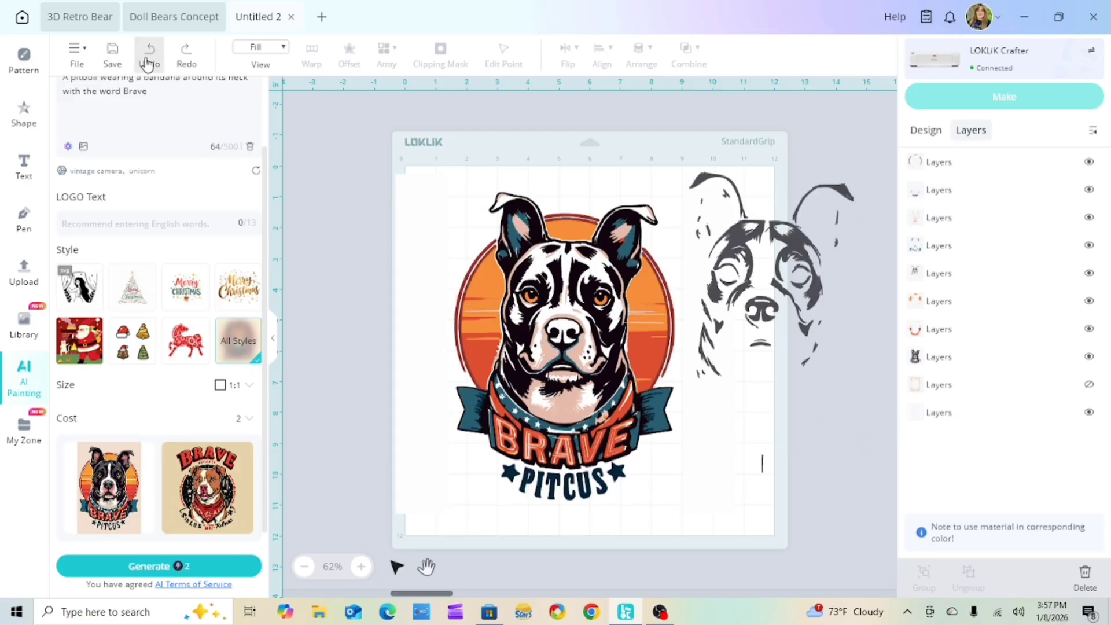
pyautogui.click(148, 62)
pyautogui.click(148, 62)
pyautogui.click(148, 62)
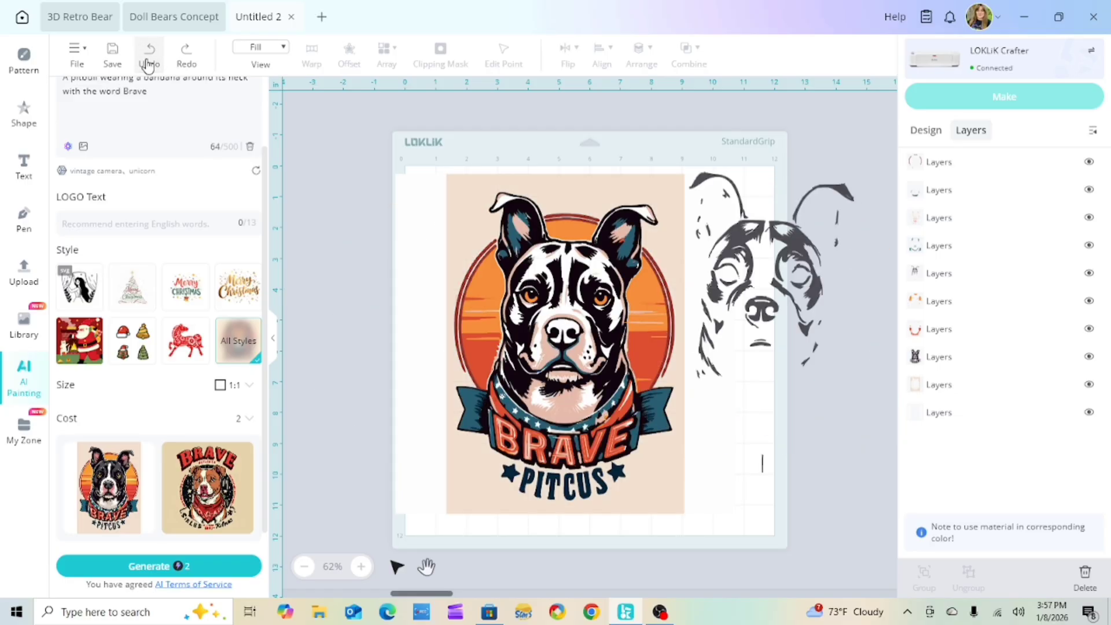
pyautogui.moveTo(804, 249)
pyautogui.mouseDown()
pyautogui.moveTo(602, 311)
pyautogui.moveTo(611, 271)
pyautogui.mouseUp()
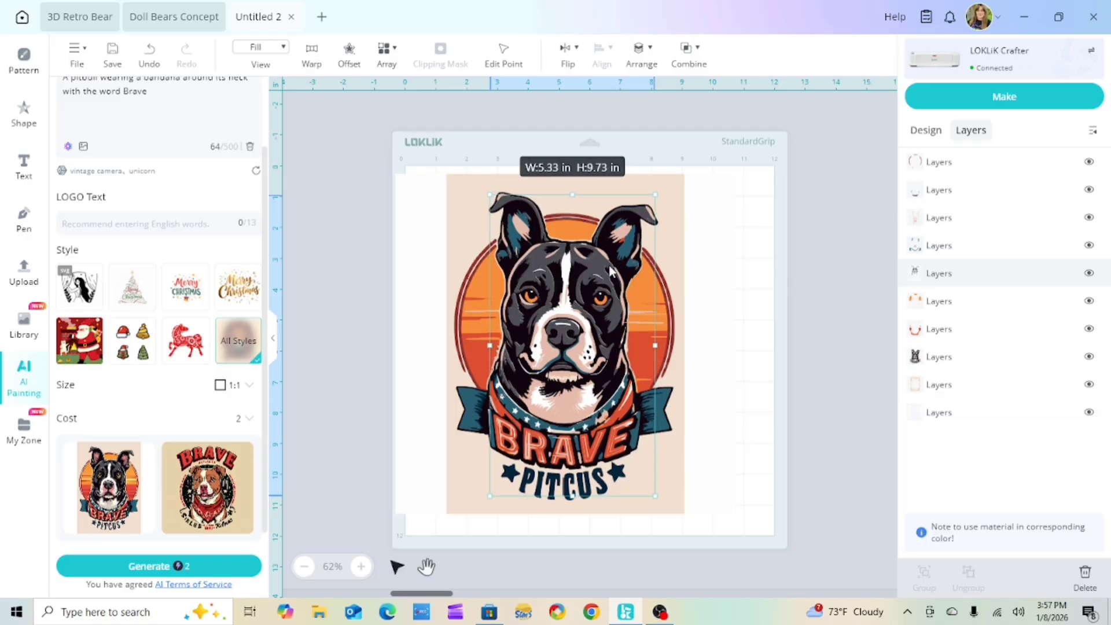
# - Move the navy PITCUS lettering layer off the logo and delete it
pyautogui.click(760, 470)
pyautogui.moveTo(606, 500); pyautogui.dragTo(779, 455)
pyautogui.rightClick(779, 455)
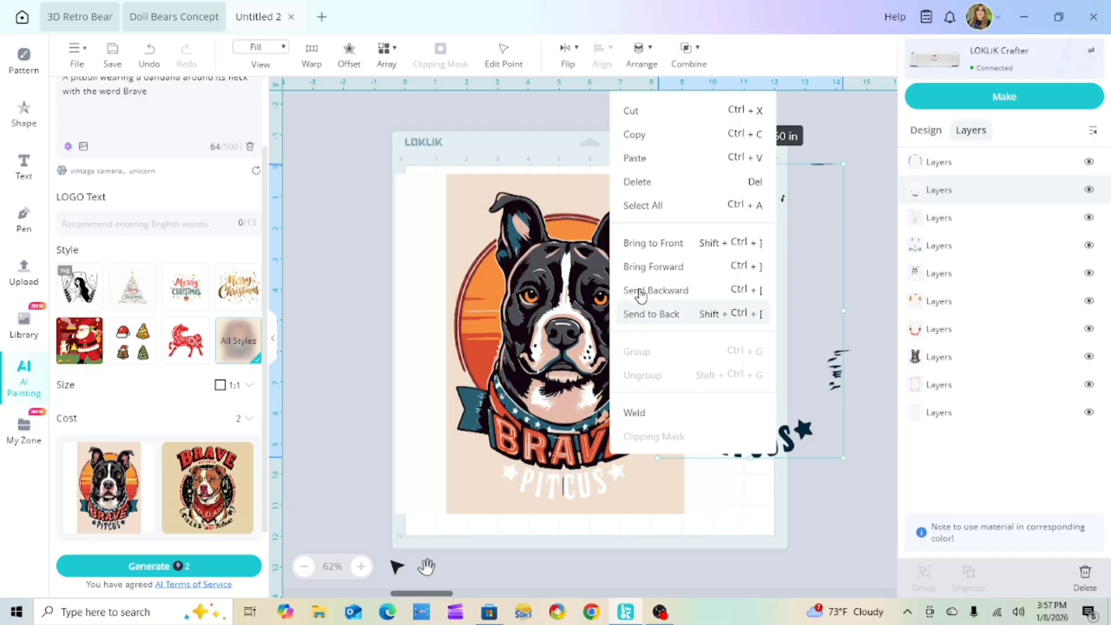
pyautogui.click(634, 181)
# - Delete the beige background layer, moving the dark grey shading layer aside to reach it and back over the dog
pyautogui.click(577, 496)
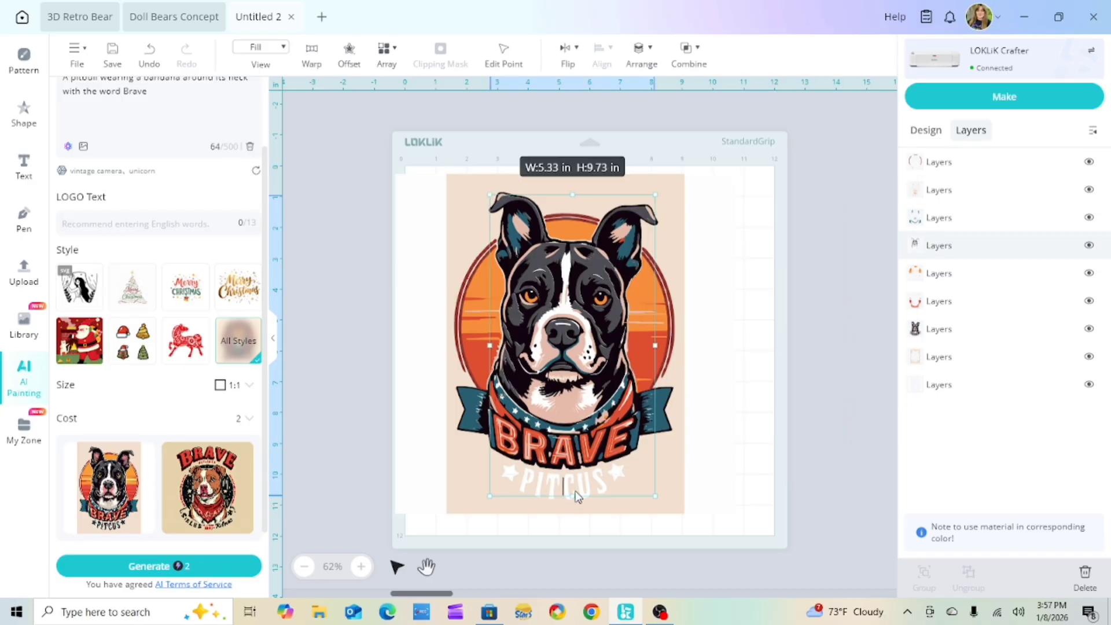
pyautogui.moveTo(577, 497); pyautogui.dragTo(756, 457)
pyautogui.moveTo(568, 489); pyautogui.dragTo(788, 461)
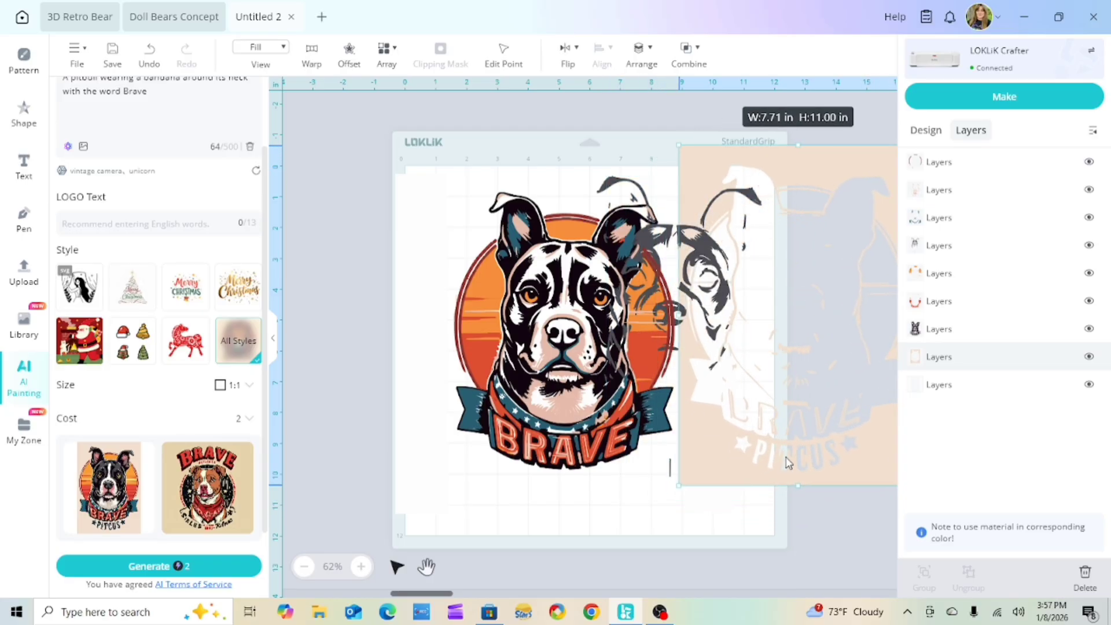
pyautogui.rightClick(831, 414)
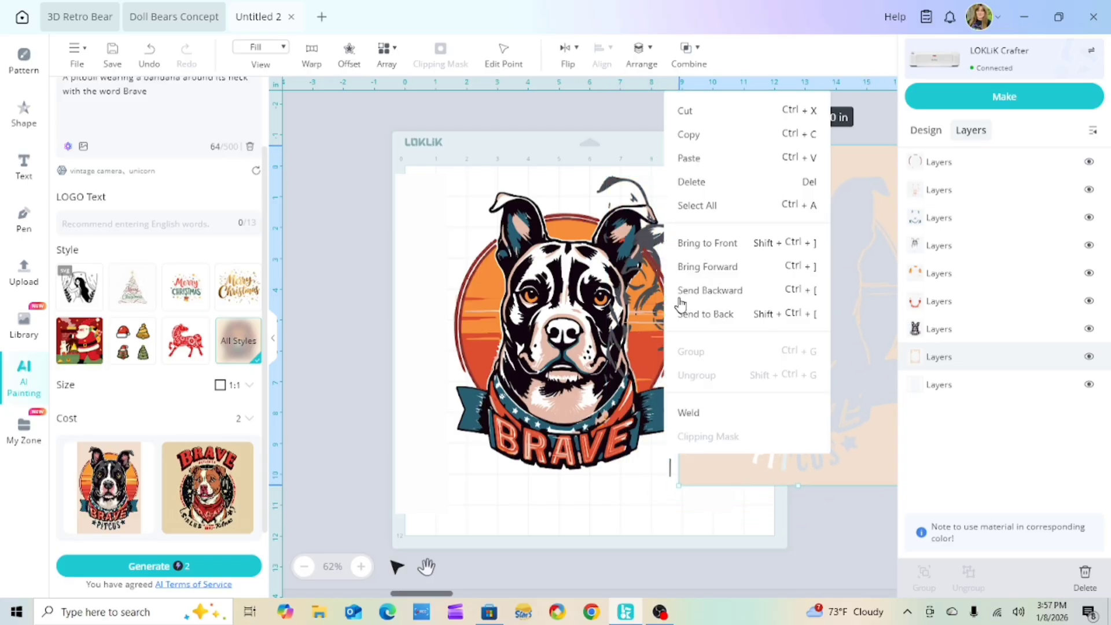
pyautogui.click(694, 183)
pyautogui.moveTo(670, 468); pyautogui.dragTo(564, 485)
pyautogui.click(803, 379)
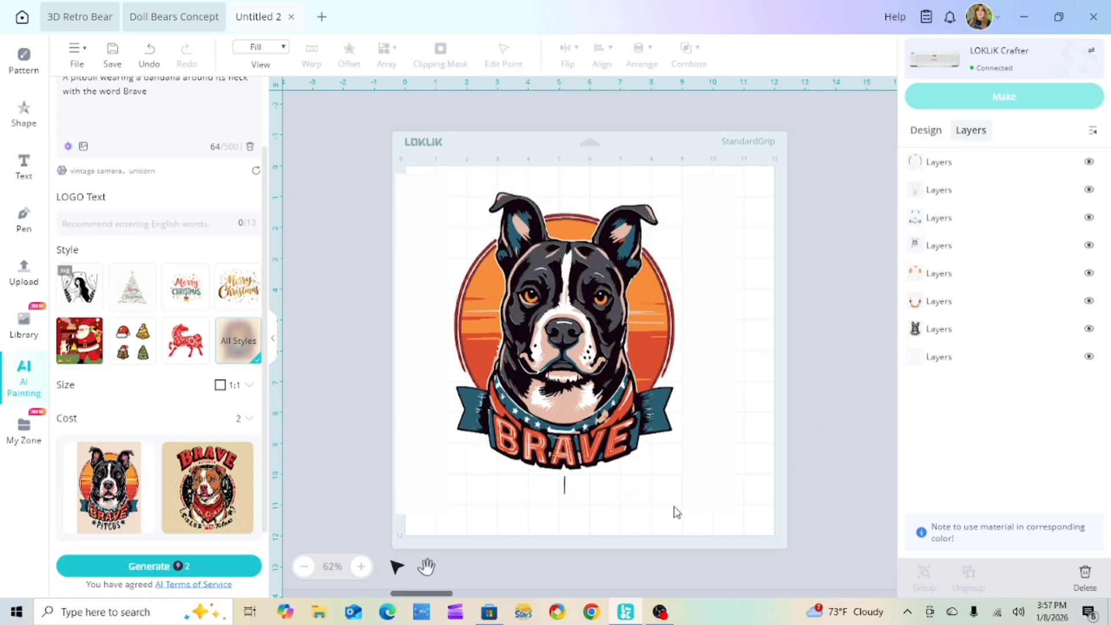
# - Split the dark grey shading layer into separate pieces and delete the stray vertical line below the BRAVE lettering
pyautogui.click(561, 496)
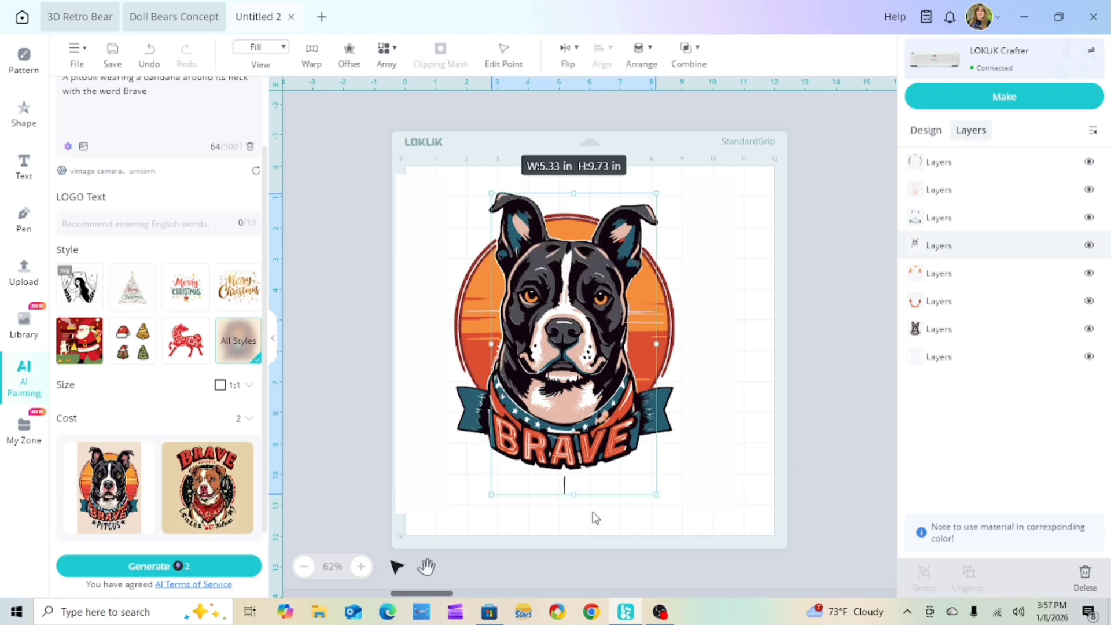
pyautogui.click(688, 52)
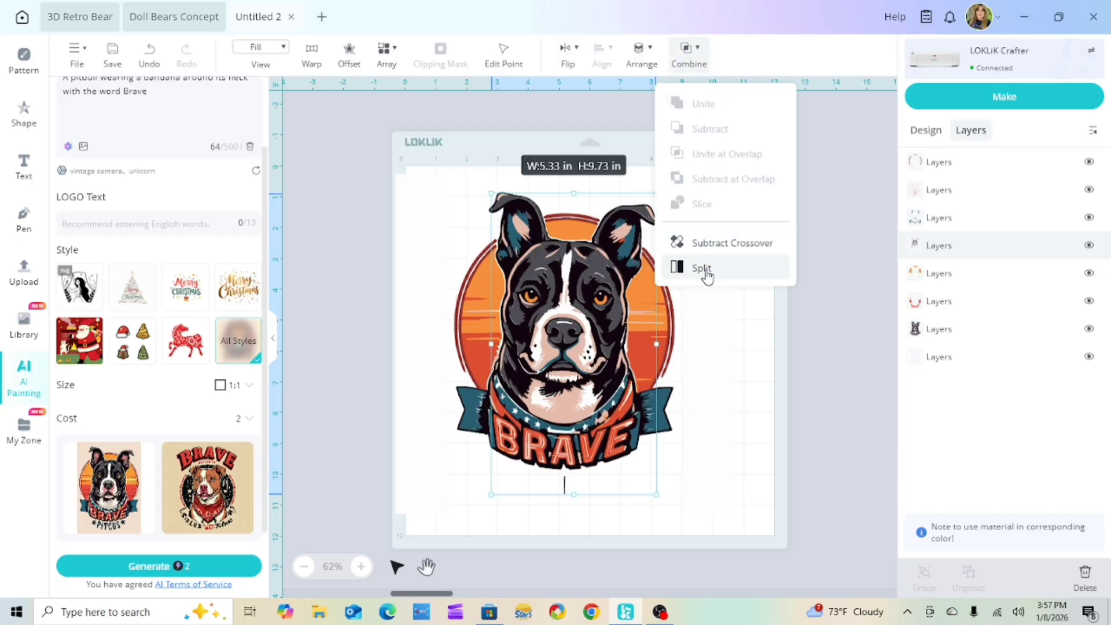
pyautogui.click(707, 281)
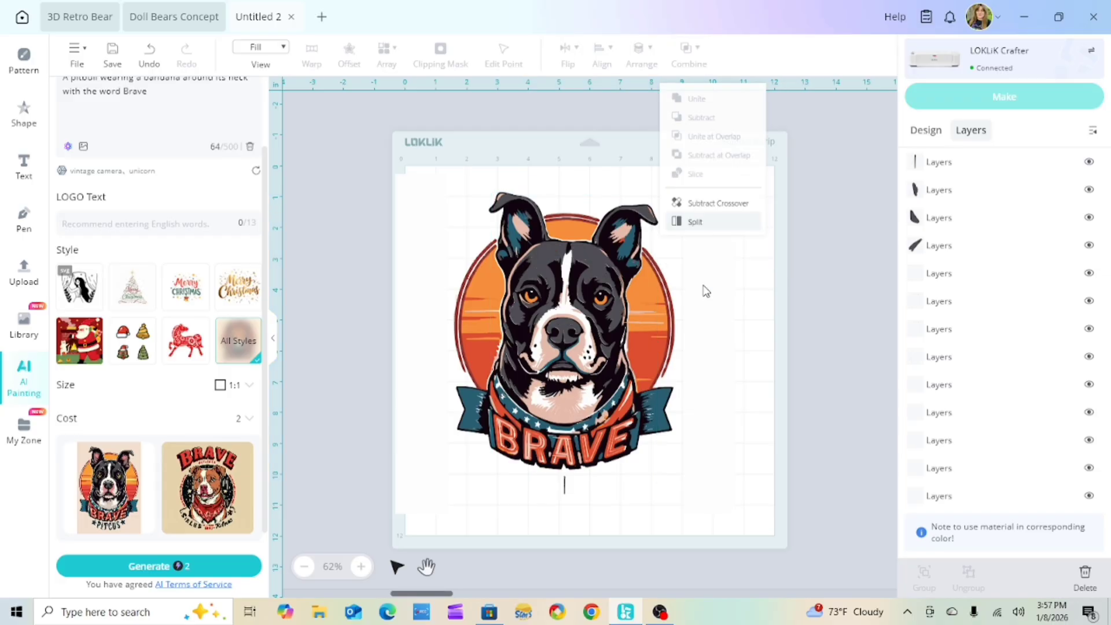
pyautogui.click(566, 492)
pyautogui.rightClick(567, 492)
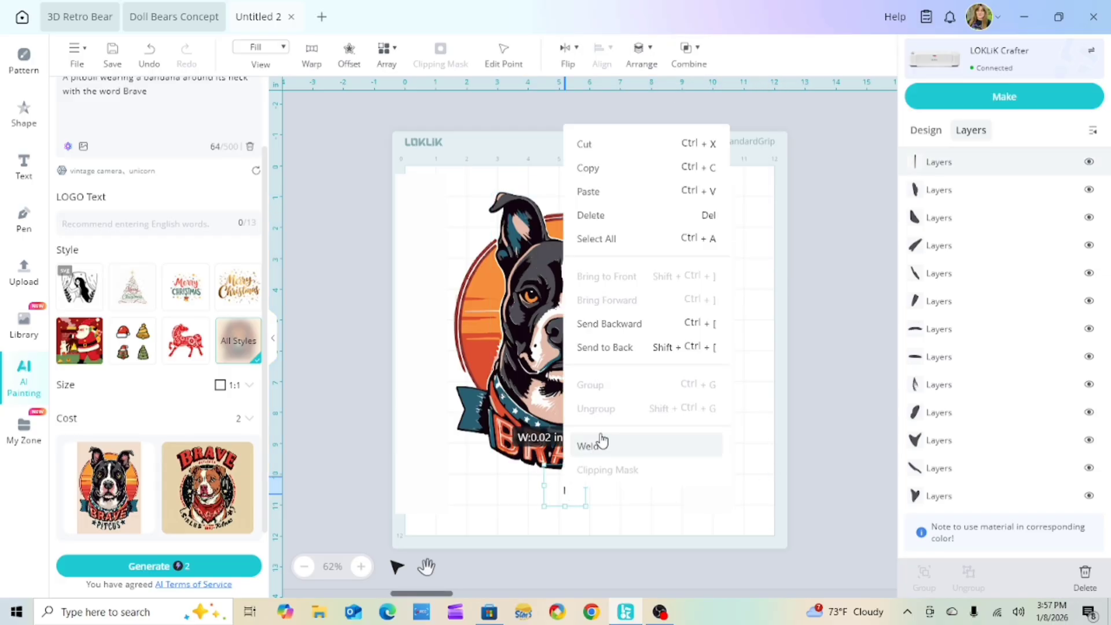
pyautogui.click(587, 216)
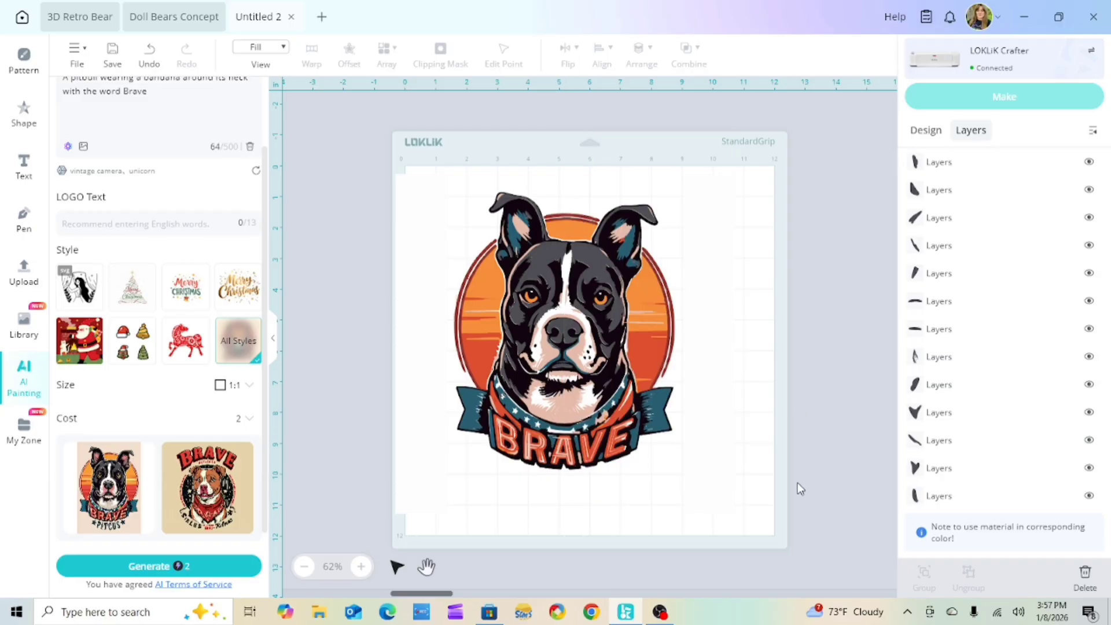
# - Select all the logo layers together and move them slightly up and to the right on the mat
pyautogui.moveTo(785, 512); pyautogui.dragTo(394, 172)
pyautogui.moveTo(537, 319); pyautogui.dragTo(690, 329)
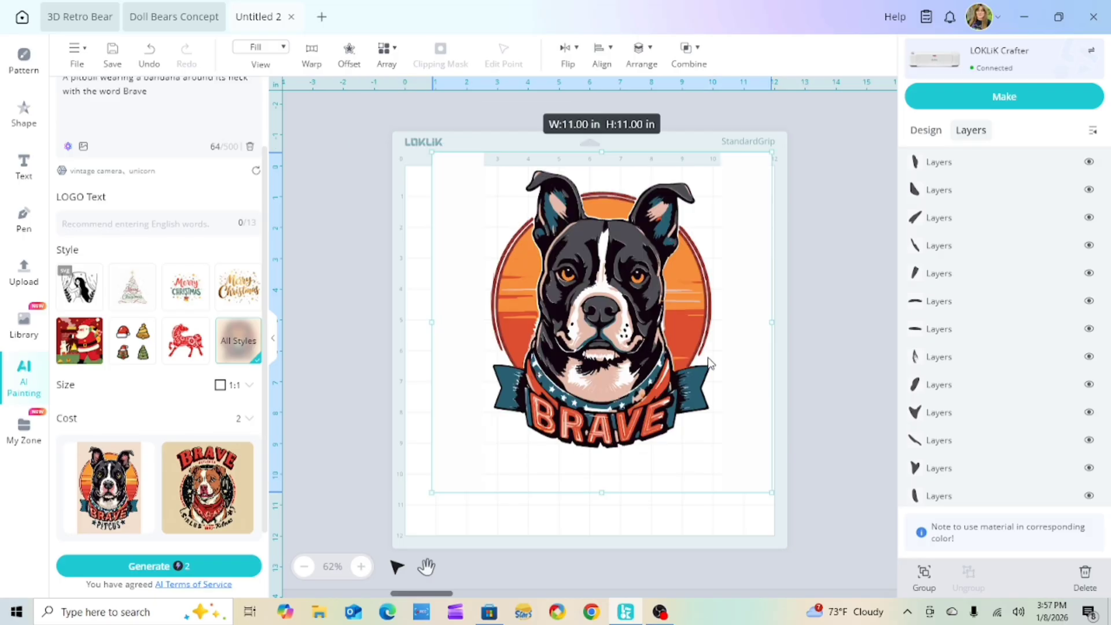
pyautogui.click(818, 192)
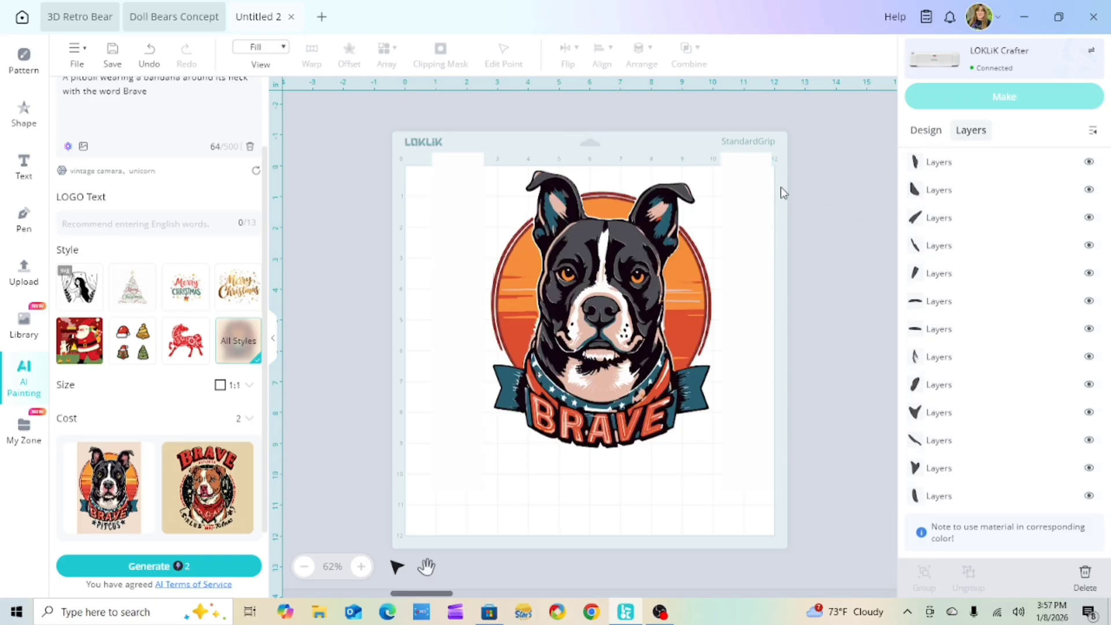
# - Split the white background layer into separate pieces and delete the tall white strips on both sides of the logo
pyautogui.click(755, 175)
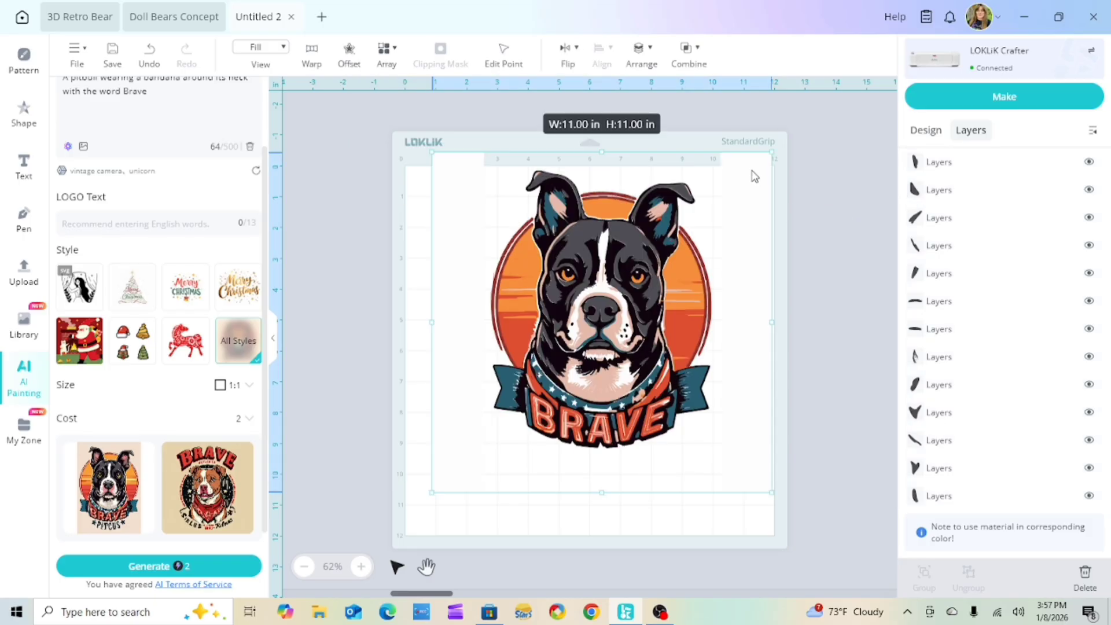
pyautogui.click(689, 49)
pyautogui.click(711, 266)
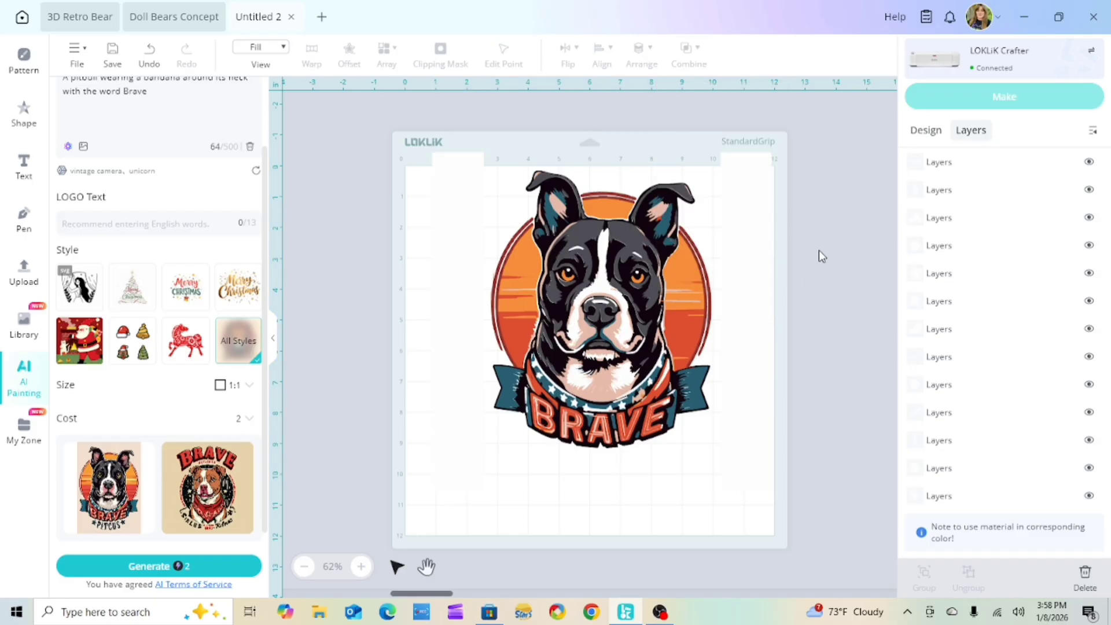
pyautogui.click(769, 201)
pyautogui.rightClick(765, 204)
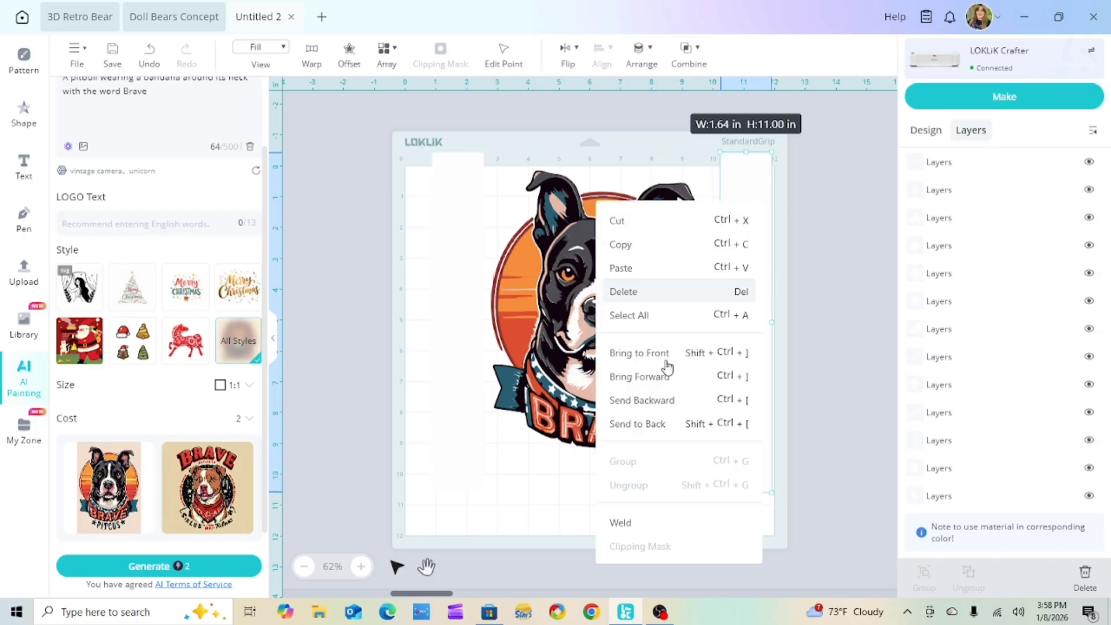
pyautogui.click(633, 295)
pyautogui.rightClick(439, 209)
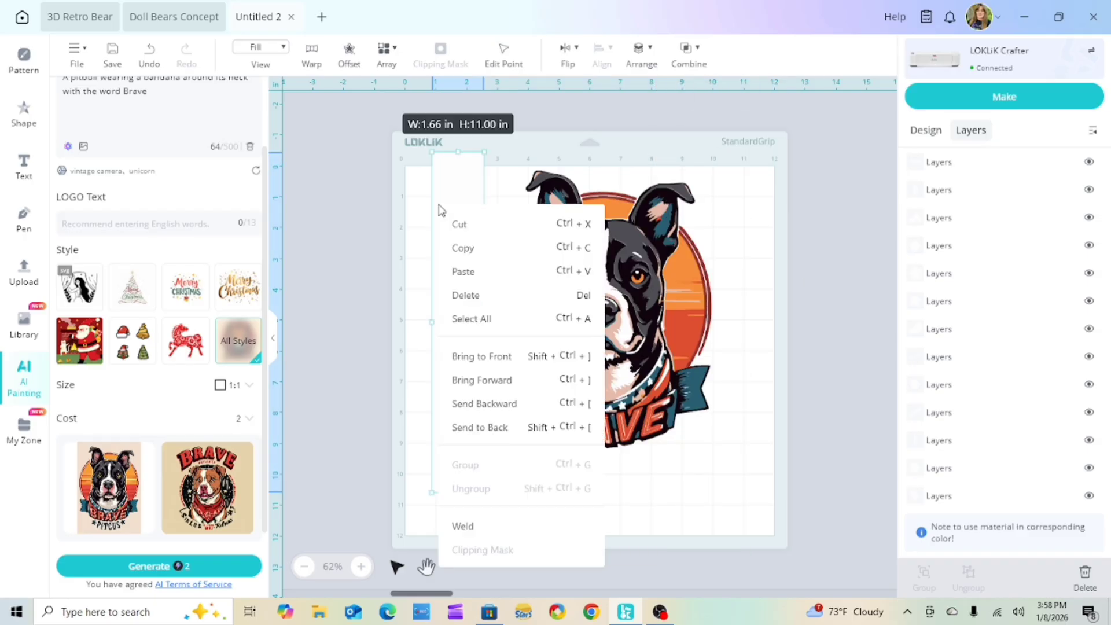
pyautogui.click(484, 300)
# - Select all the remaining logo pieces and move them to the left on the mat
pyautogui.moveTo(427, 159); pyautogui.dragTo(754, 457)
pyautogui.moveTo(629, 347); pyautogui.dragTo(555, 347)
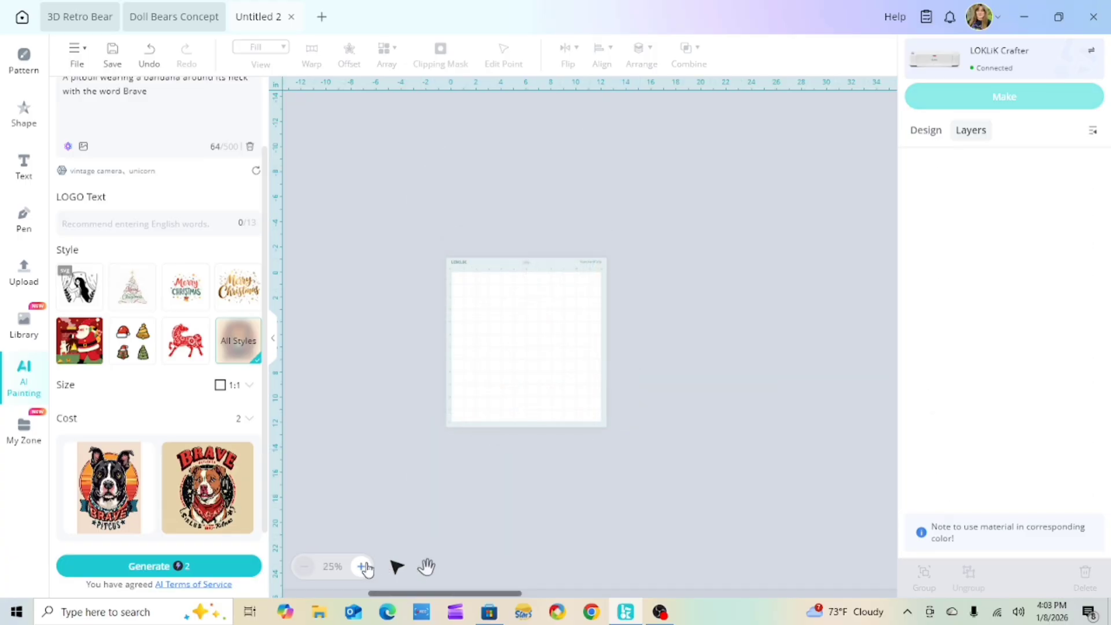
pyautogui.click(371, 567)
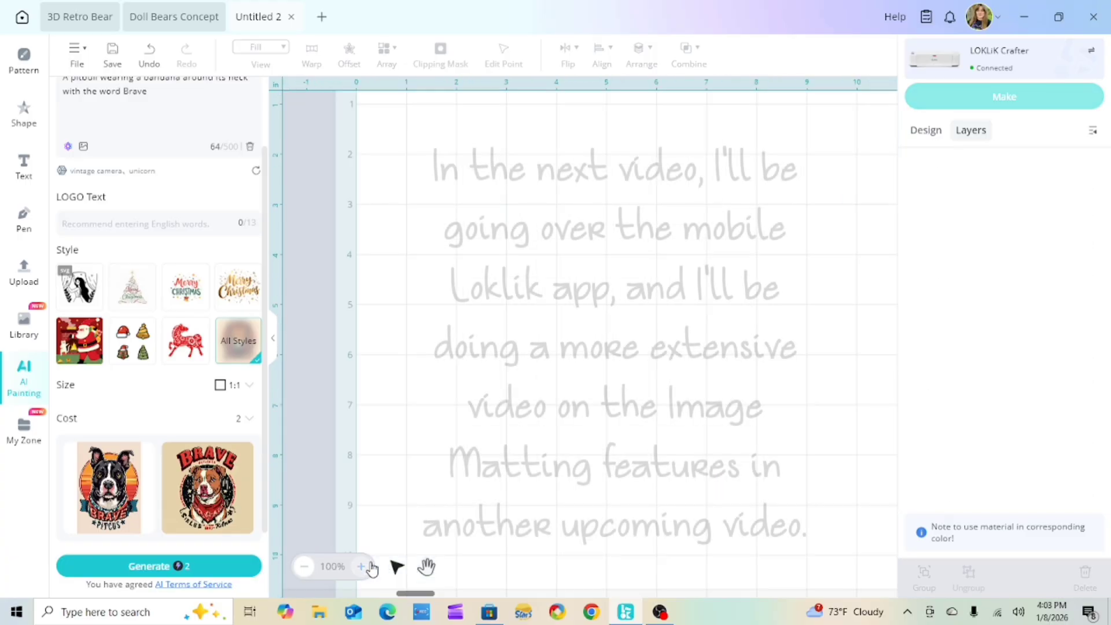
pyautogui.scroll(-1, 543, 428)
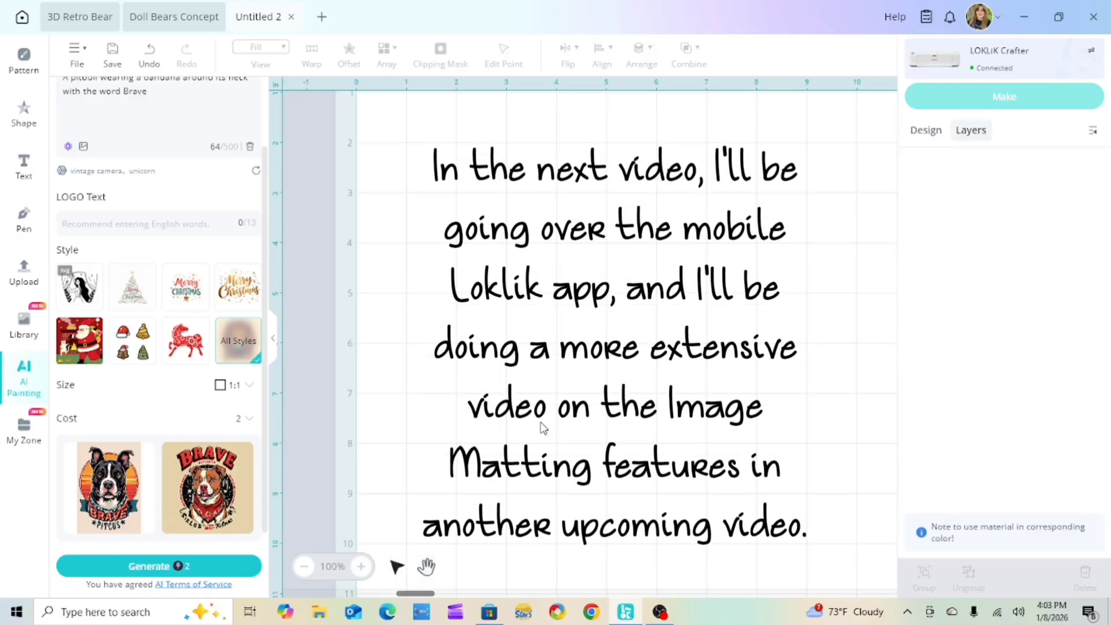
pyautogui.click(303, 568)
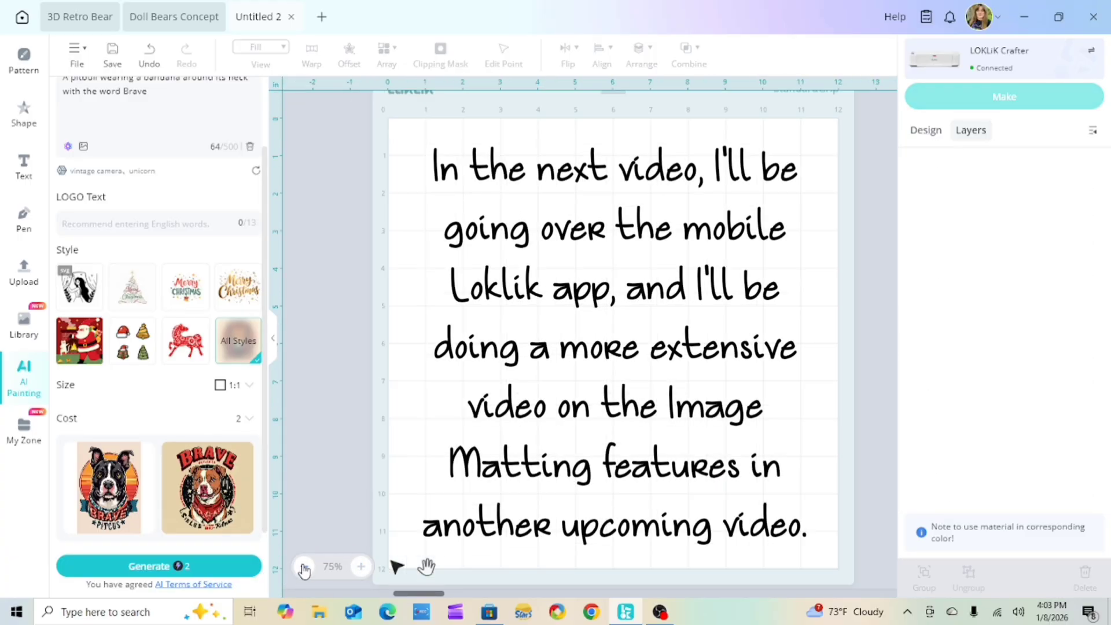